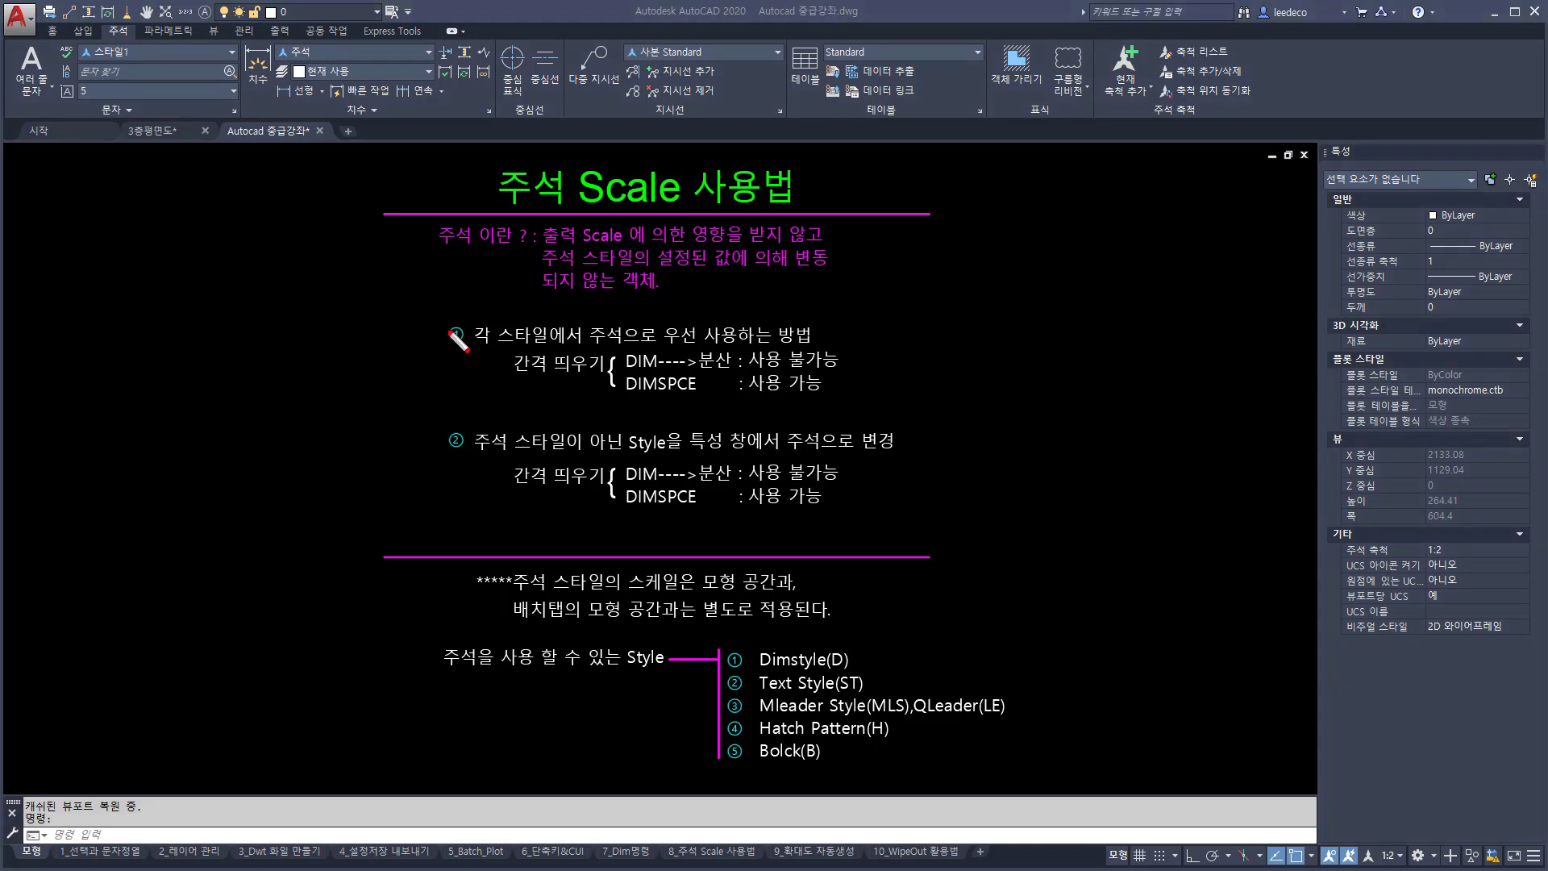
mouse_move(434, 309)
mouse_down()
mouse_move(669, 415)
mouse_move(859, 415)
mouse_up()
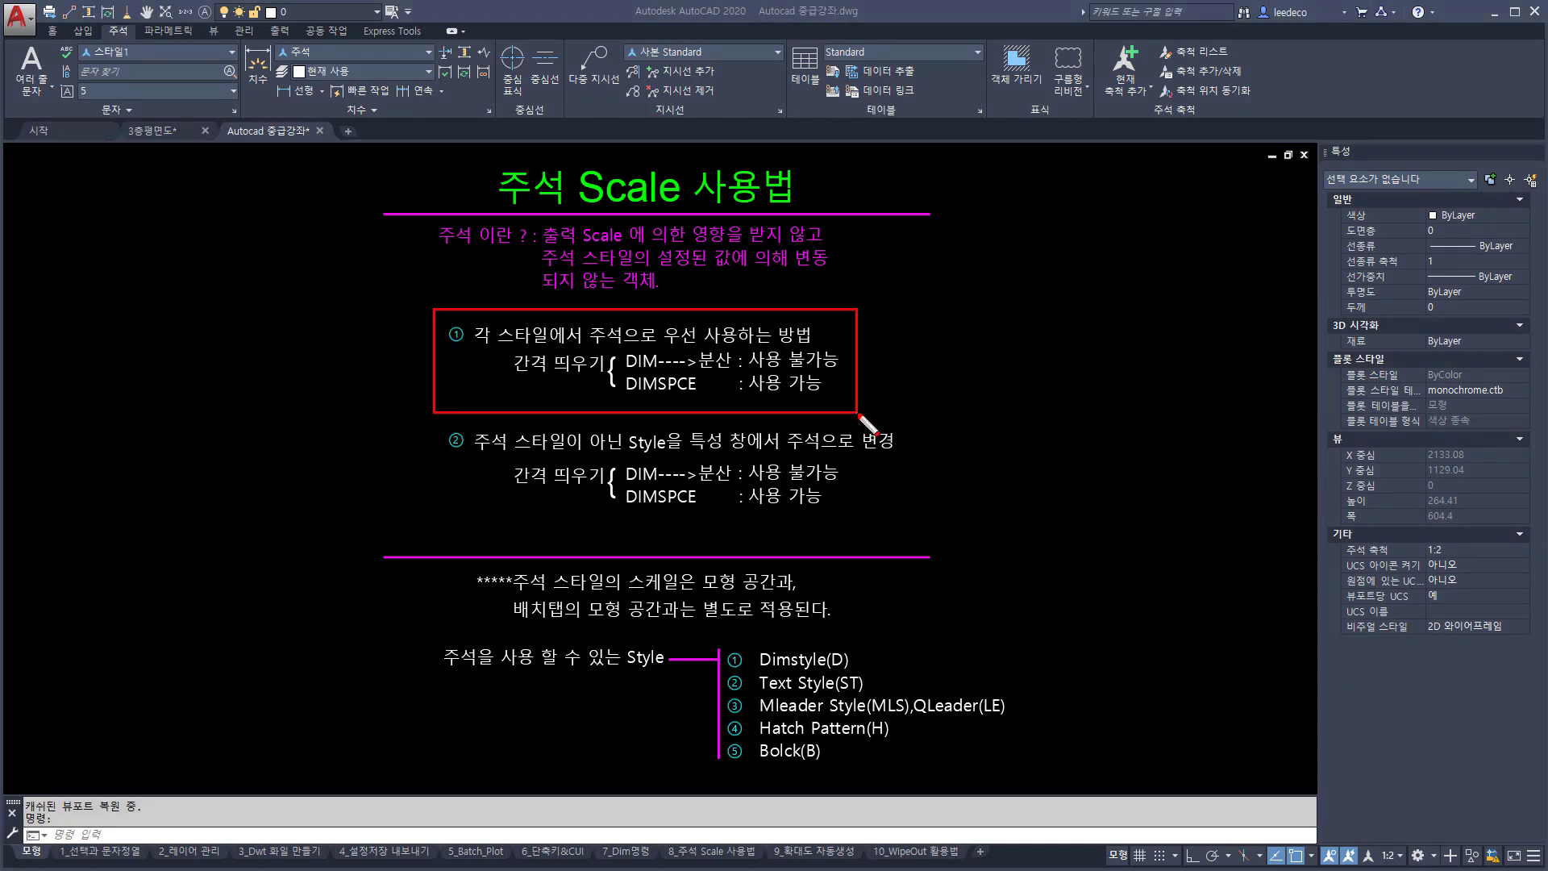
mouse_move(418, 414)
mouse_down()
mouse_move(810, 521)
mouse_move(917, 530)
mouse_up()
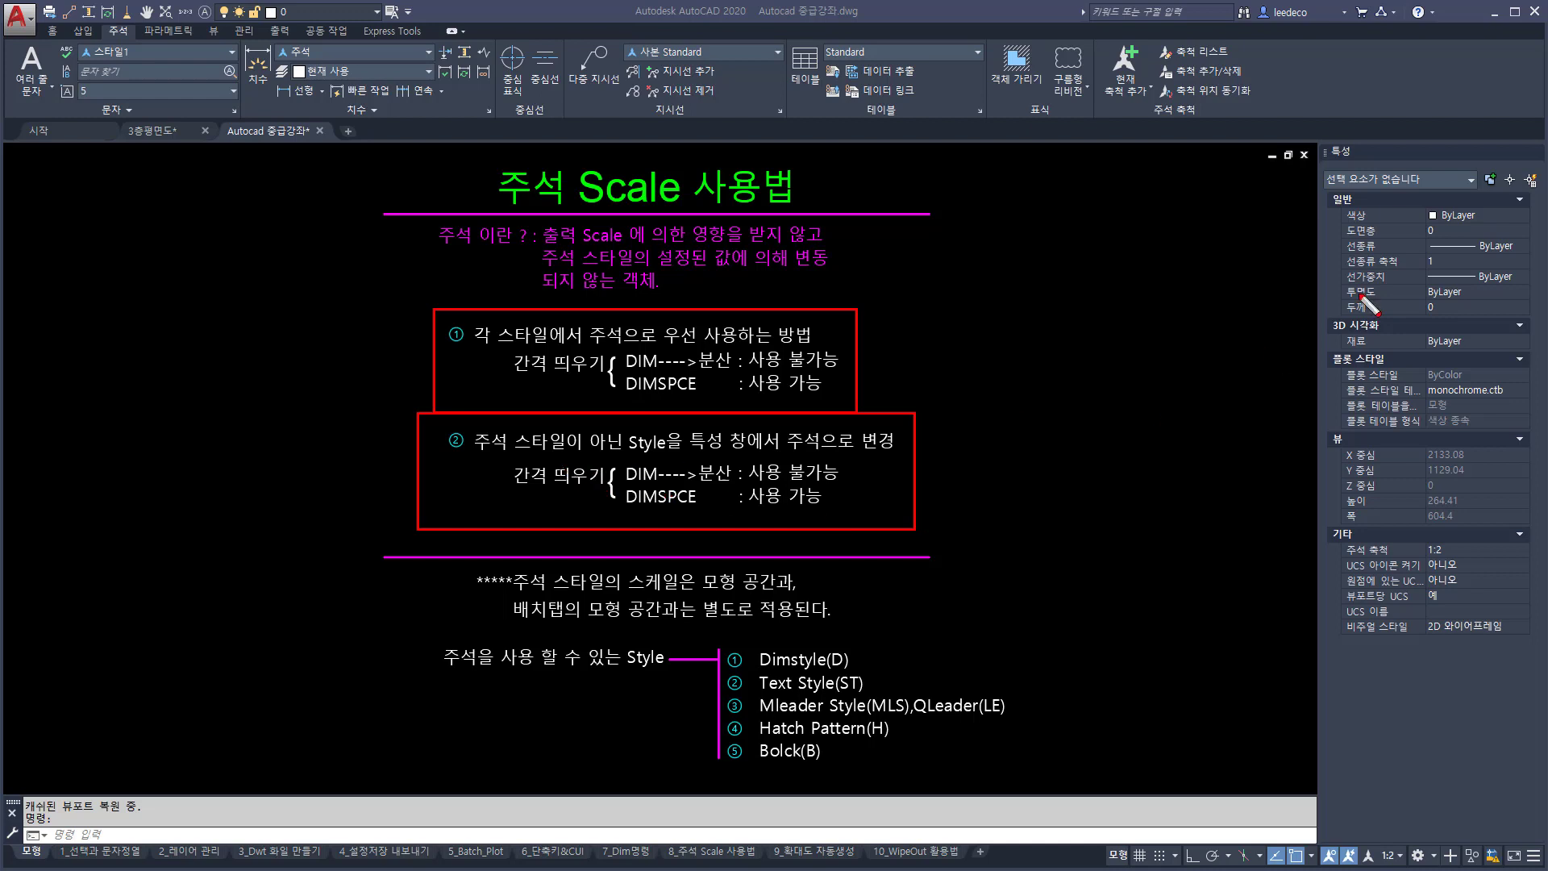
drag(1300, 185, 1529, 651)
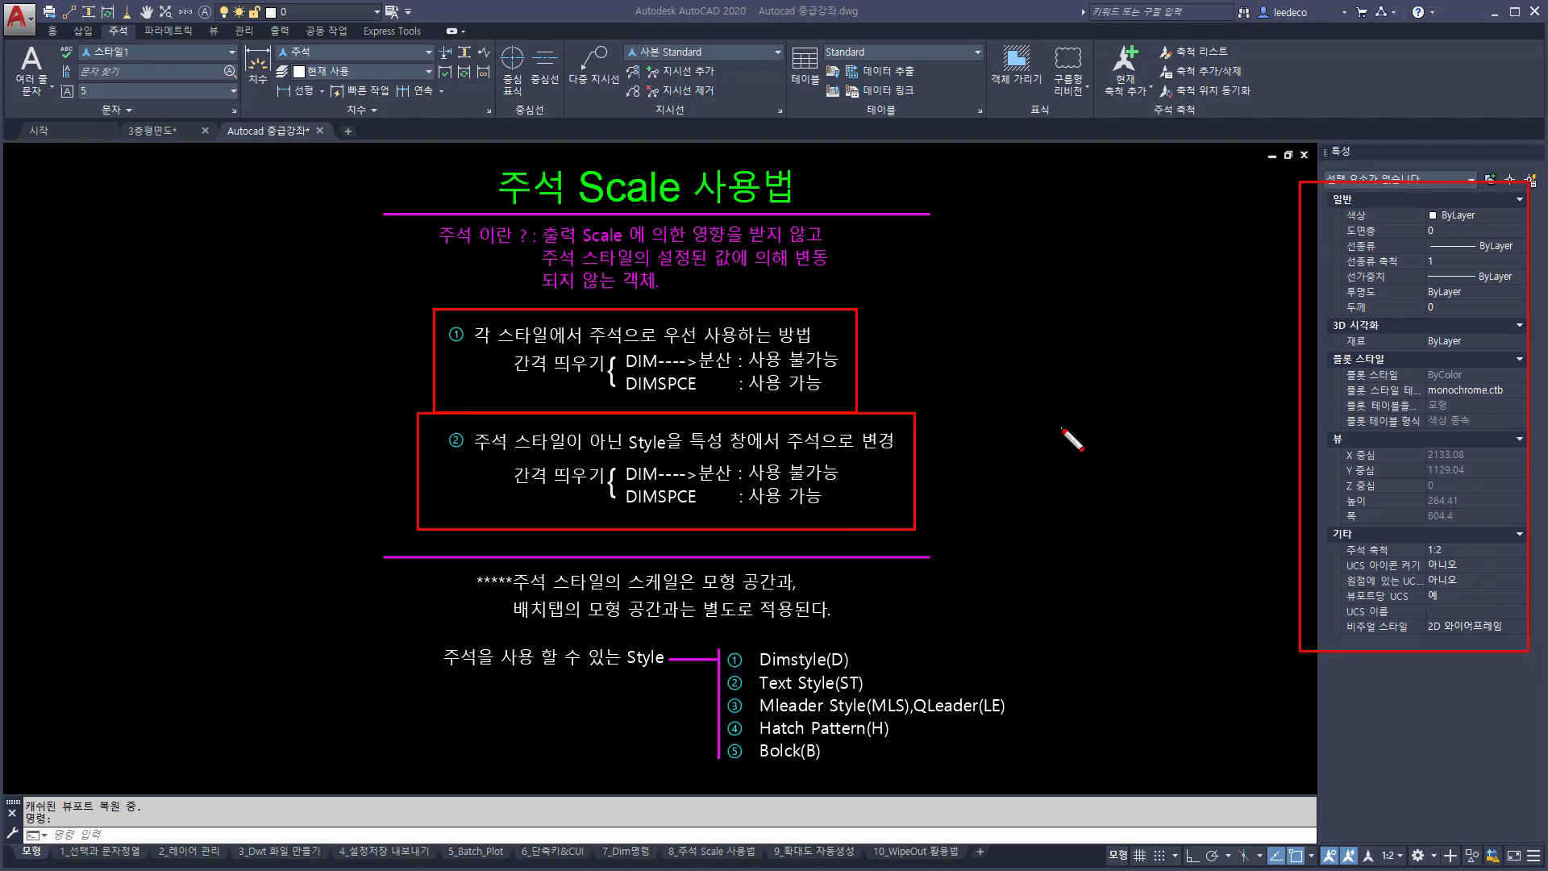
key(e)
mouse_move(472, 567)
mouse_down()
mouse_move(837, 646)
mouse_move(845, 634)
mouse_up()
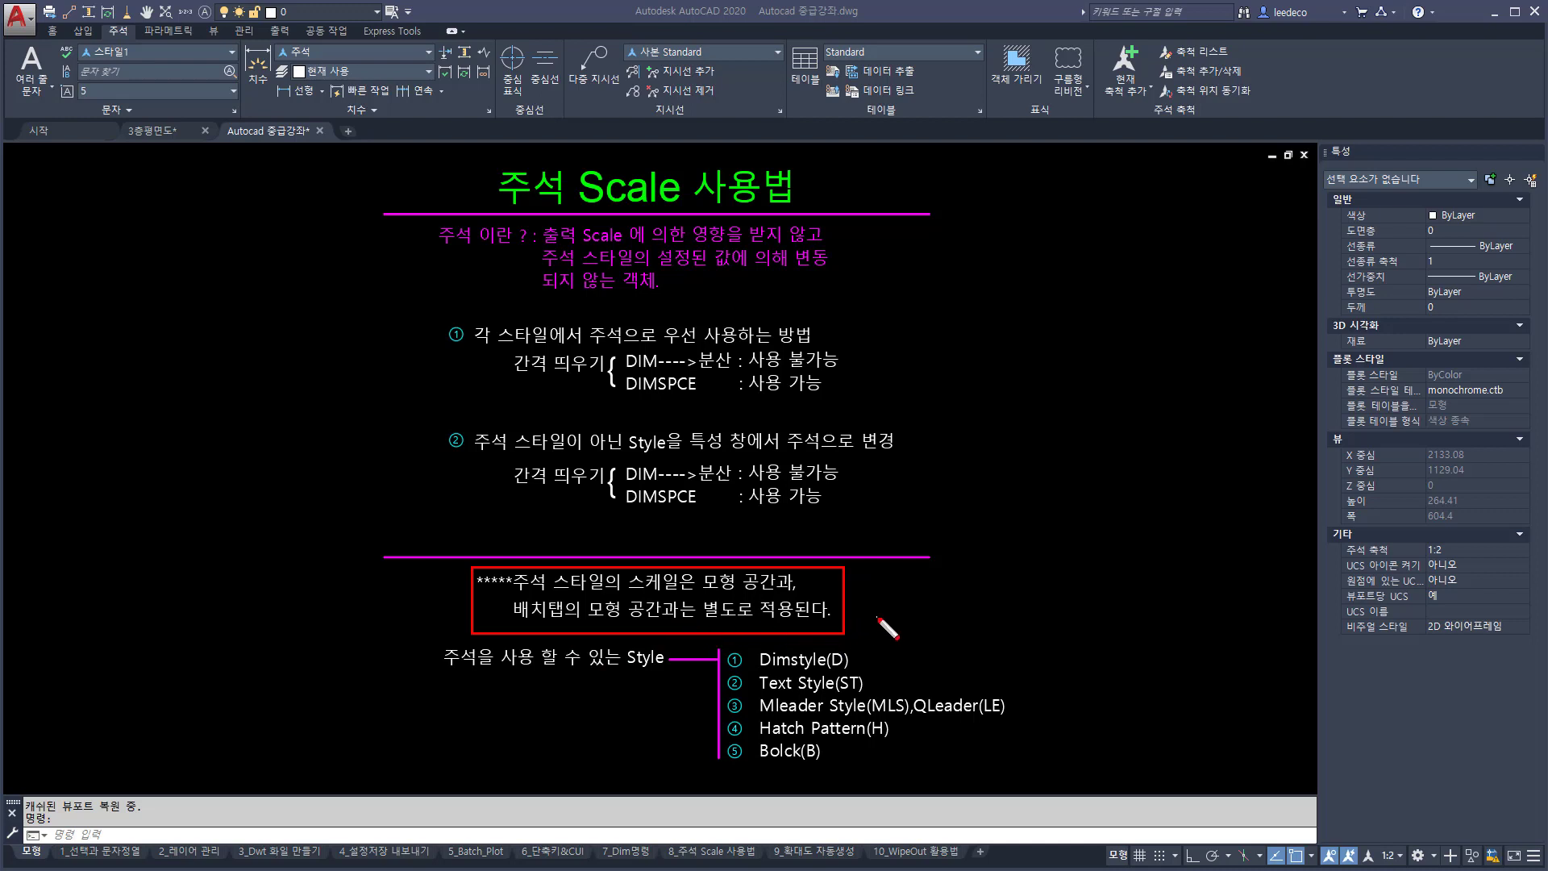
key(ctrl+z)
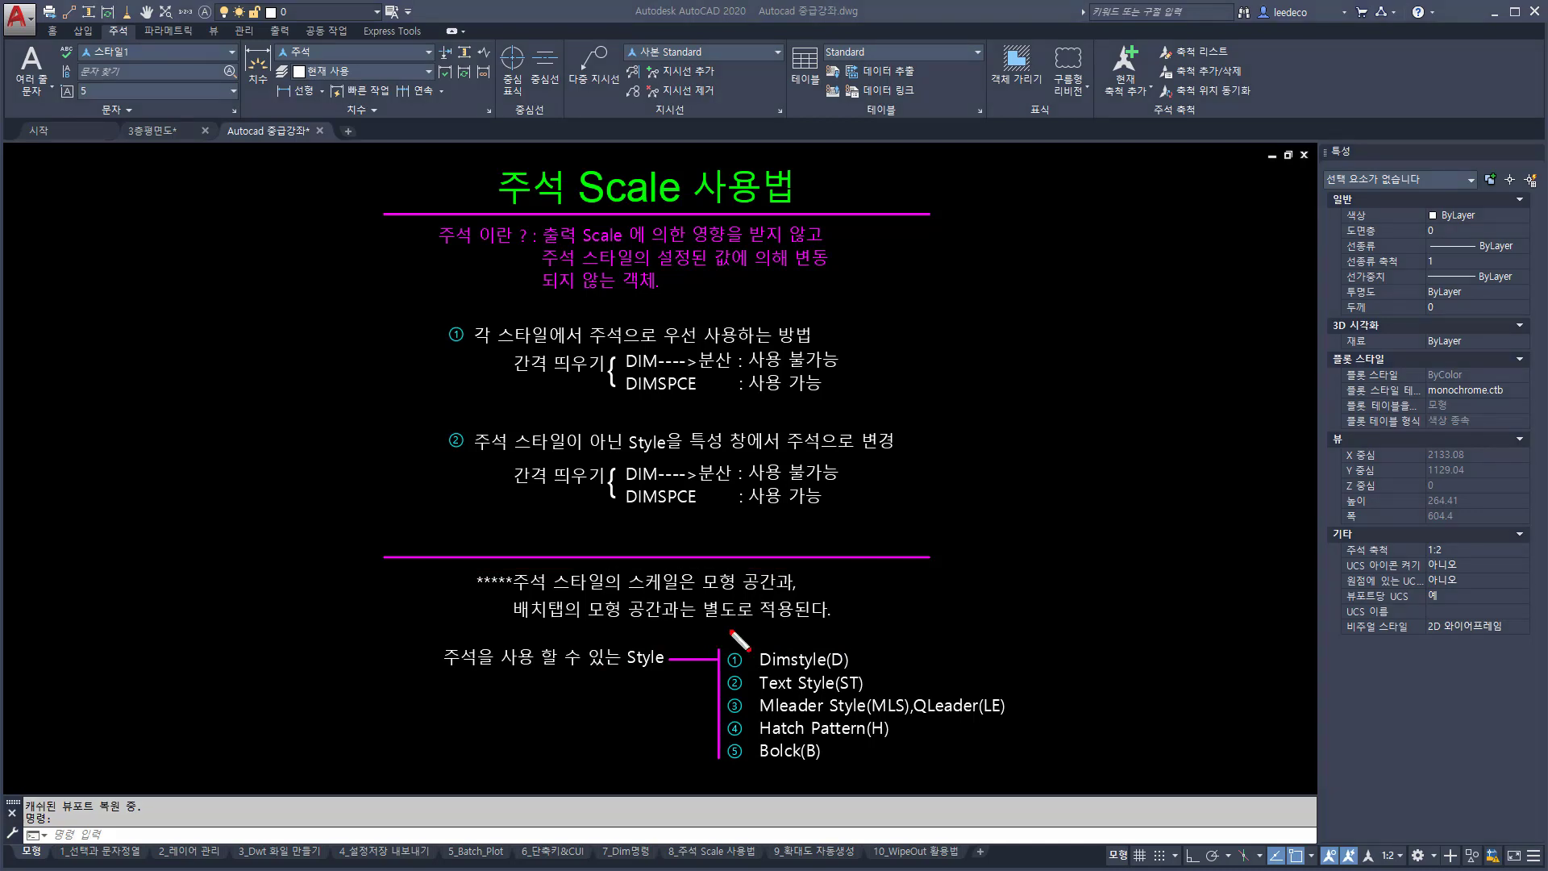
drag(684, 632, 1015, 777)
key(Escape)
drag(612, 348, 845, 375)
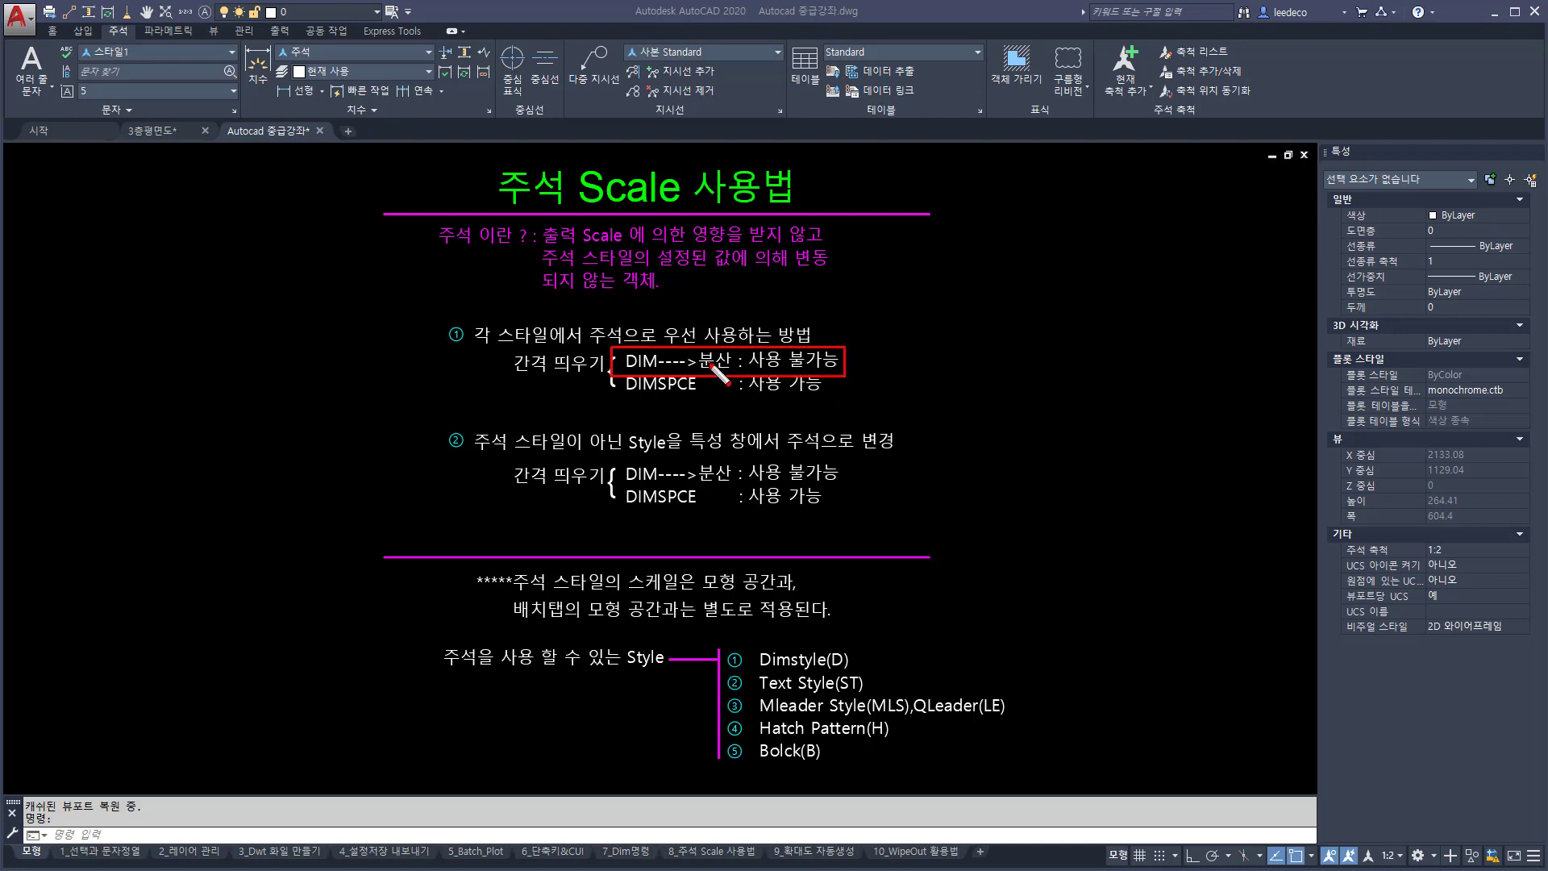
drag(613, 457, 840, 486)
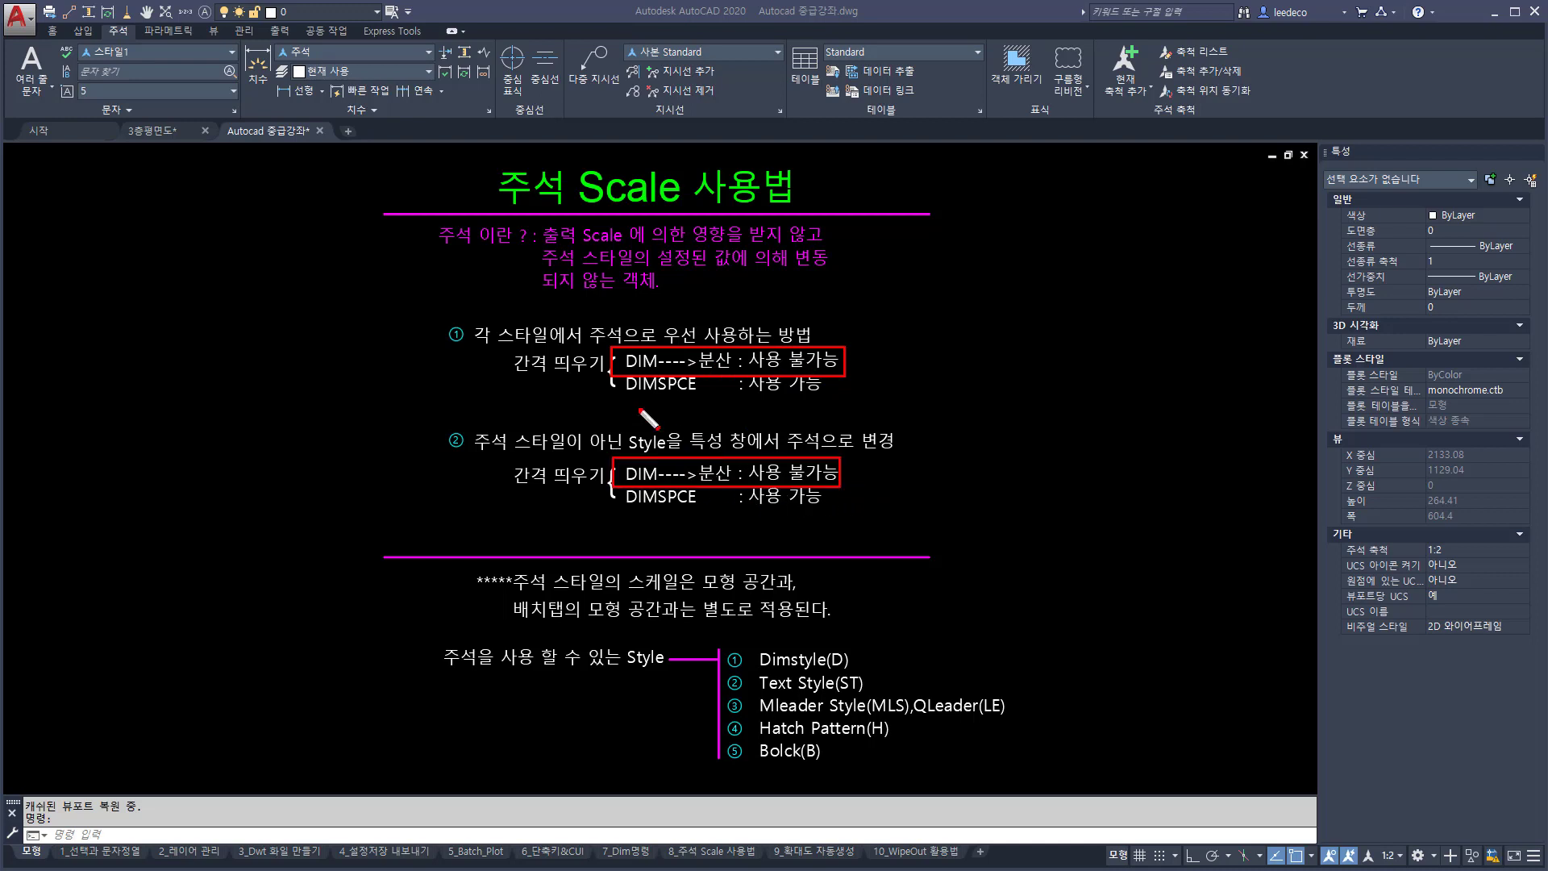
mouse_move(612, 373)
mouse_down()
mouse_move(676, 405)
mouse_move(842, 418)
mouse_up()
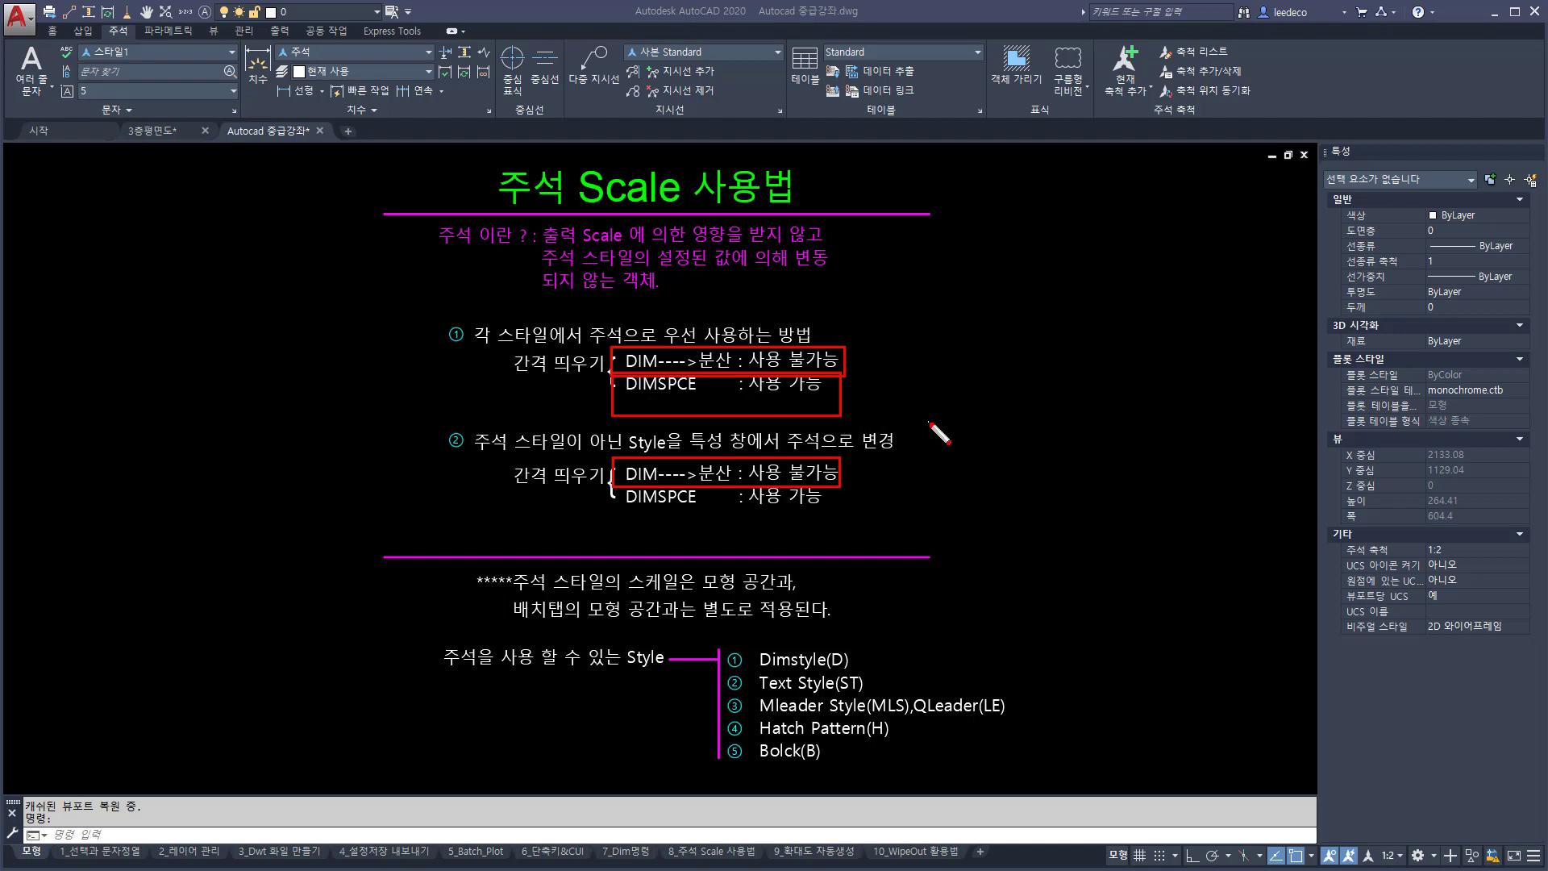
key(e)
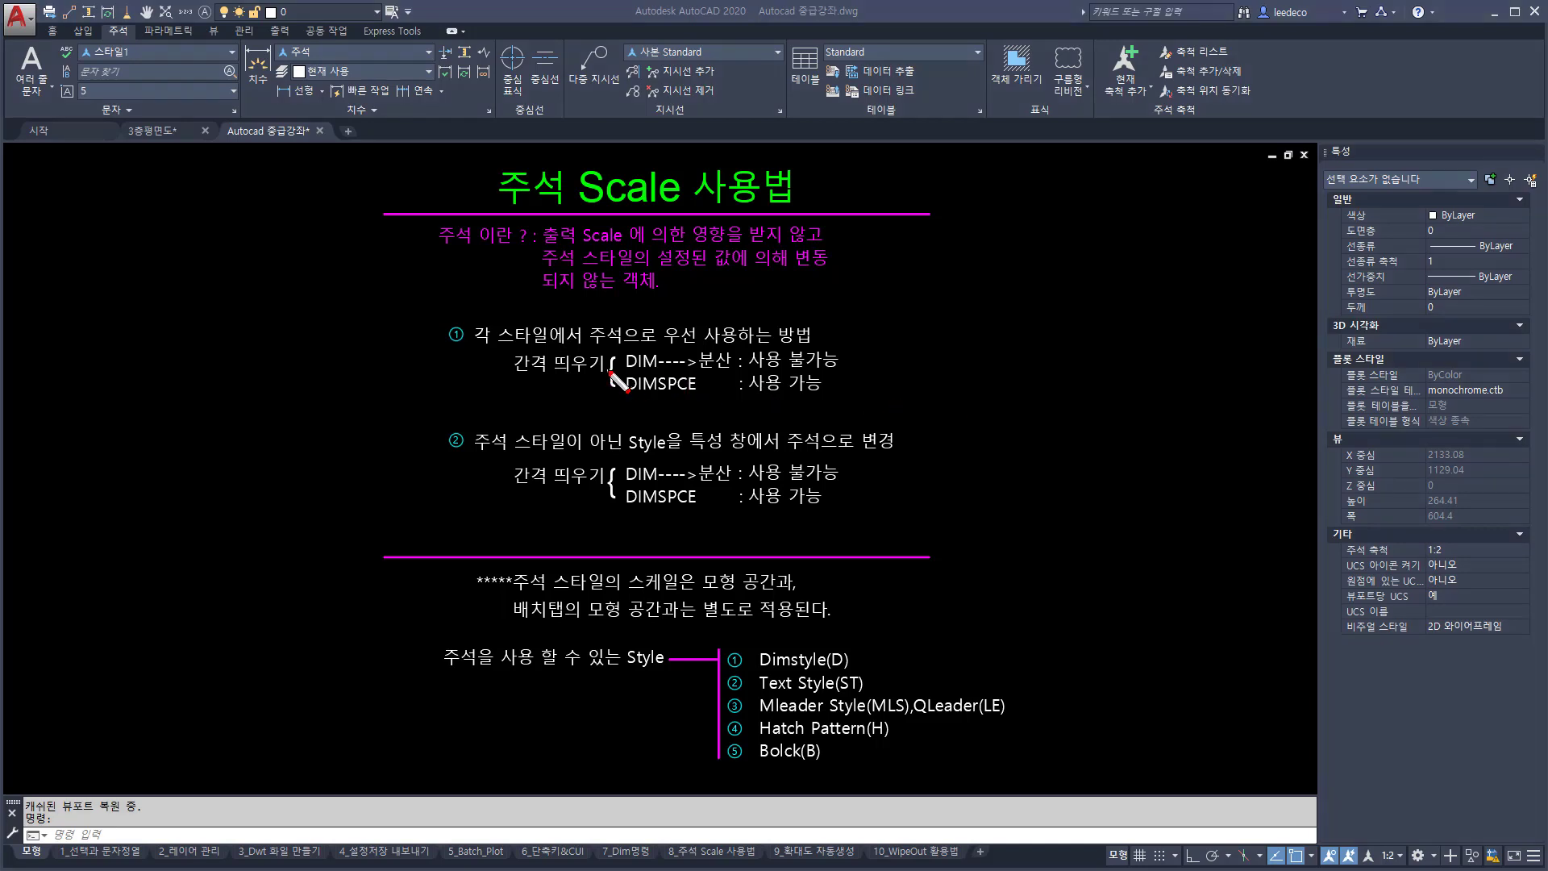
mouse_move(611, 371)
mouse_down()
mouse_move(776, 374)
mouse_move(850, 404)
mouse_up()
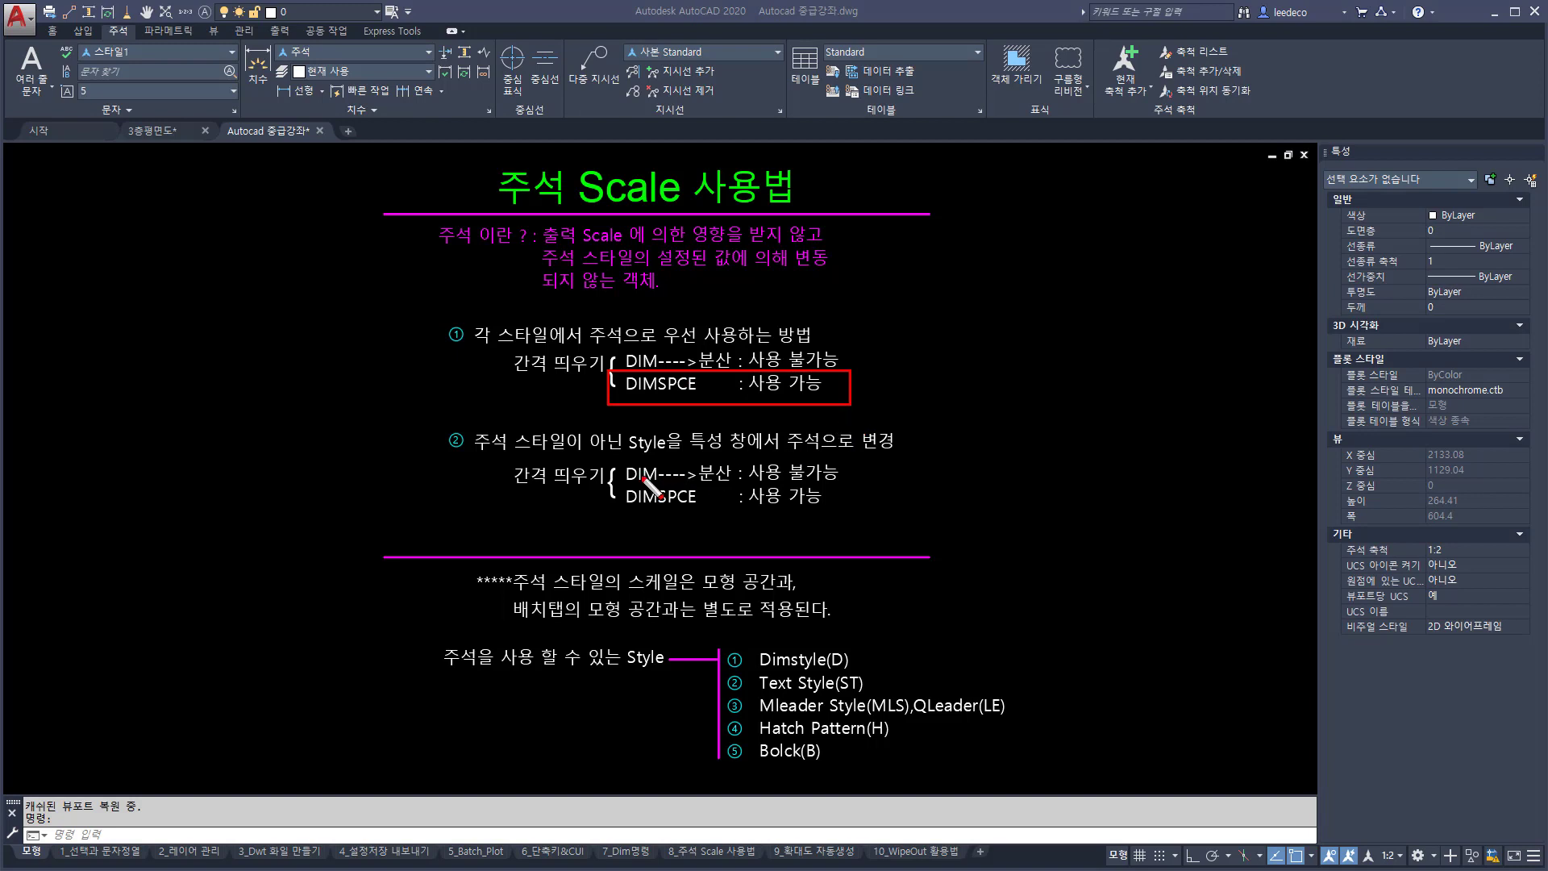
mouse_move(607, 485)
mouse_down()
mouse_move(783, 517)
mouse_move(838, 516)
mouse_move(851, 485)
mouse_up()
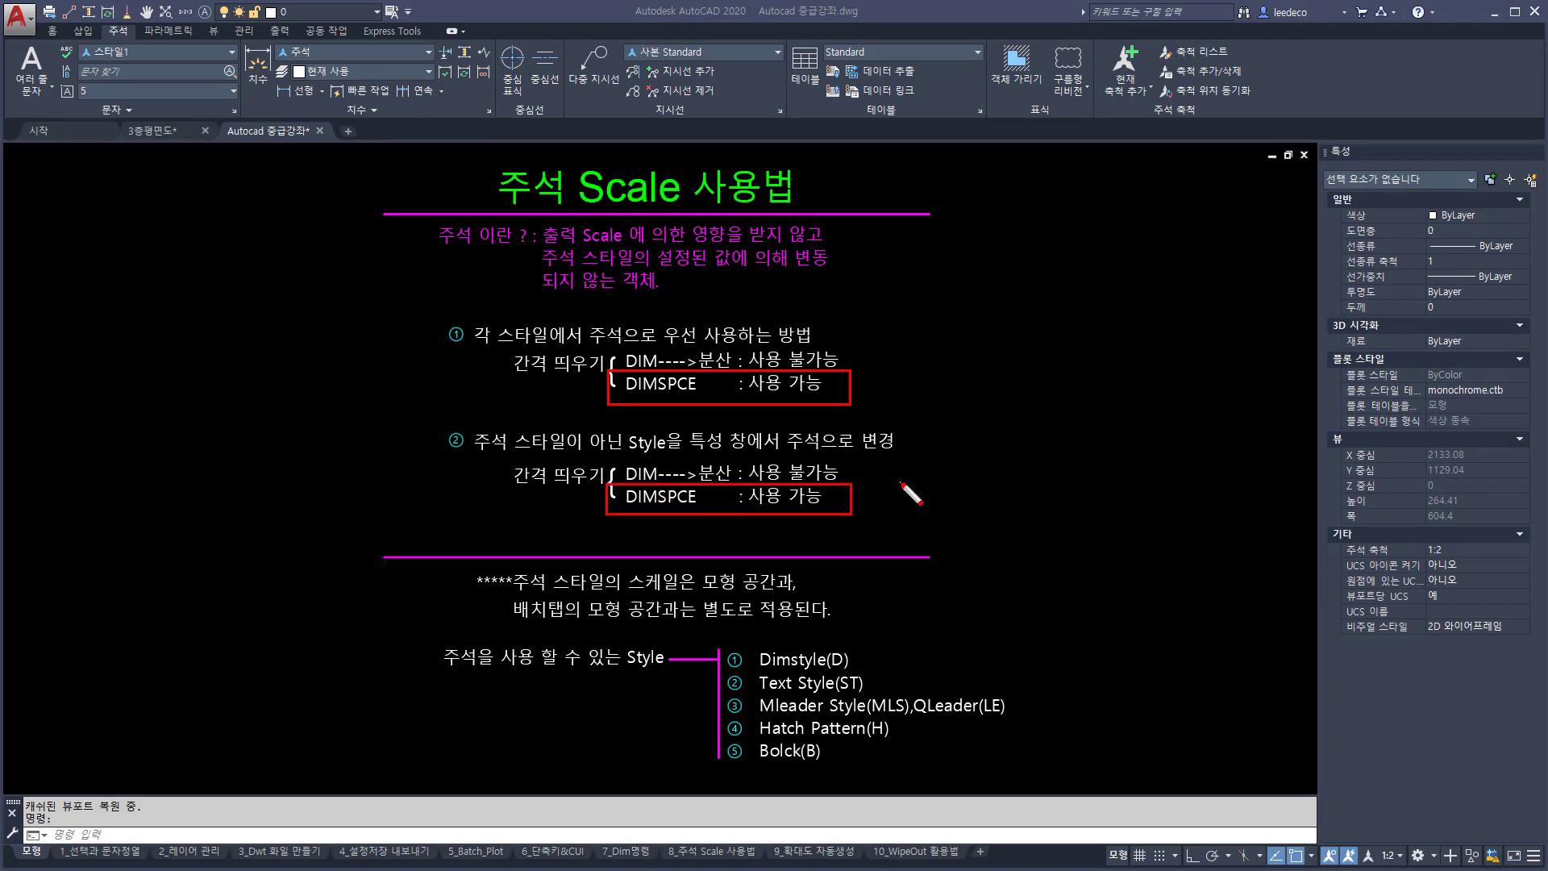
key(Escape)
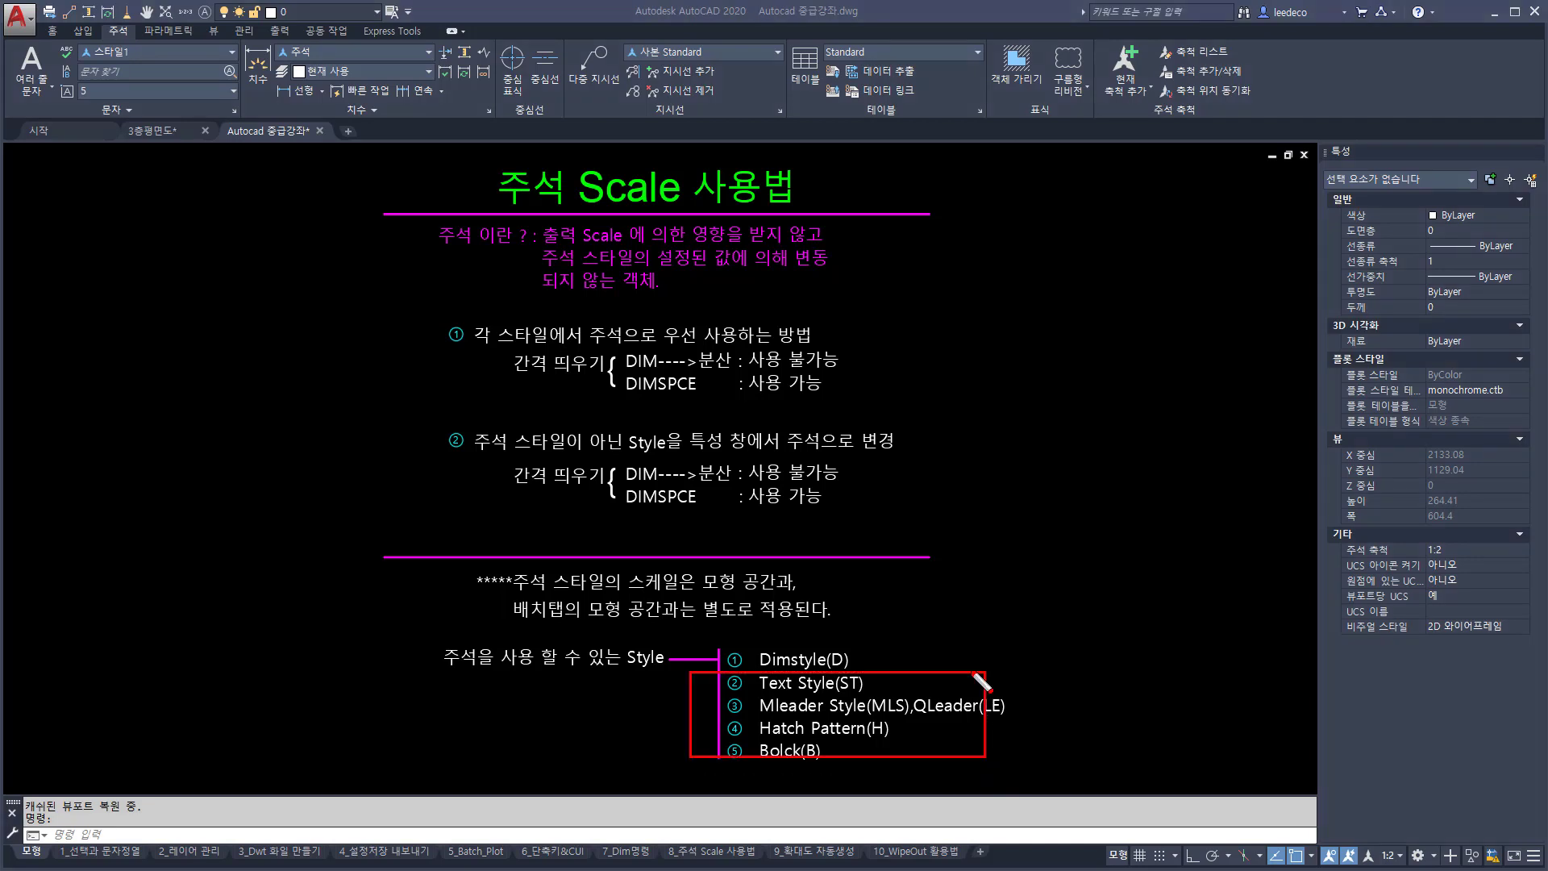
key(Escape)
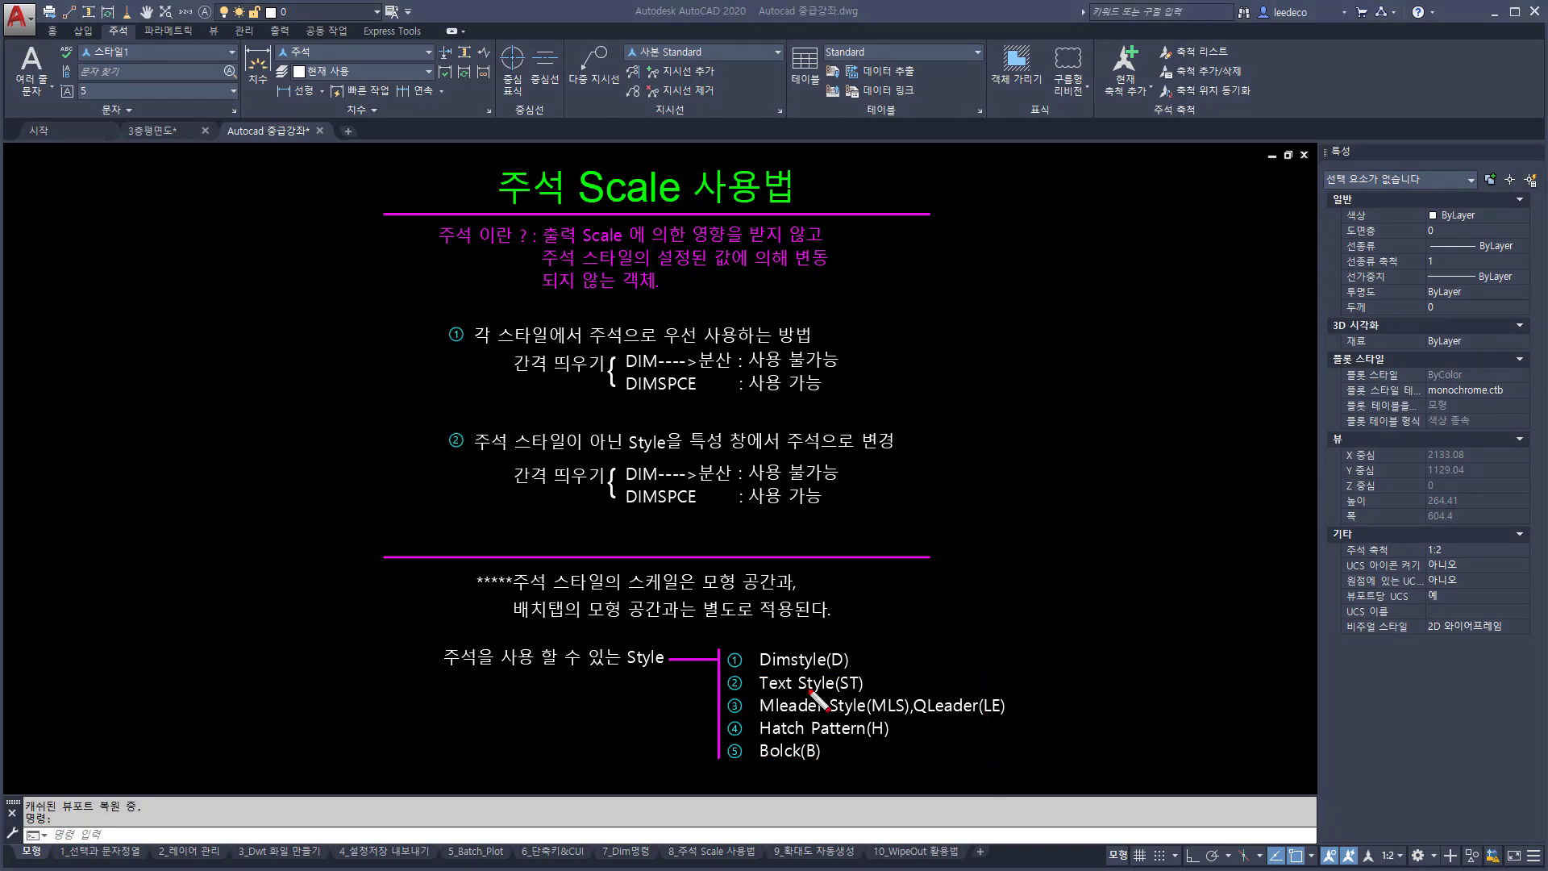
drag(714, 639, 884, 672)
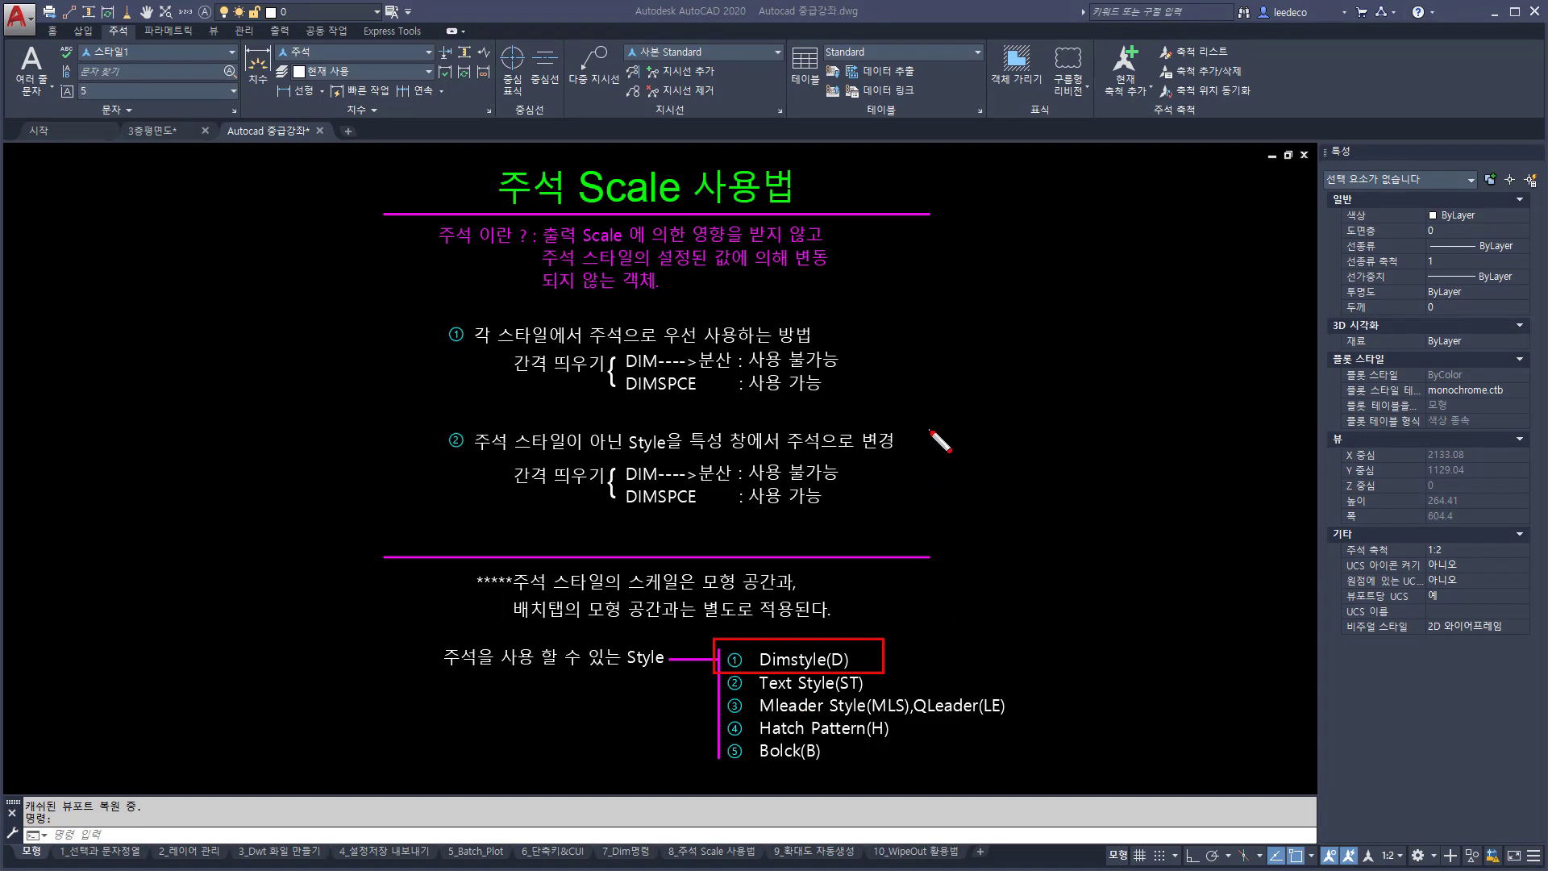
key(ctrl+z)
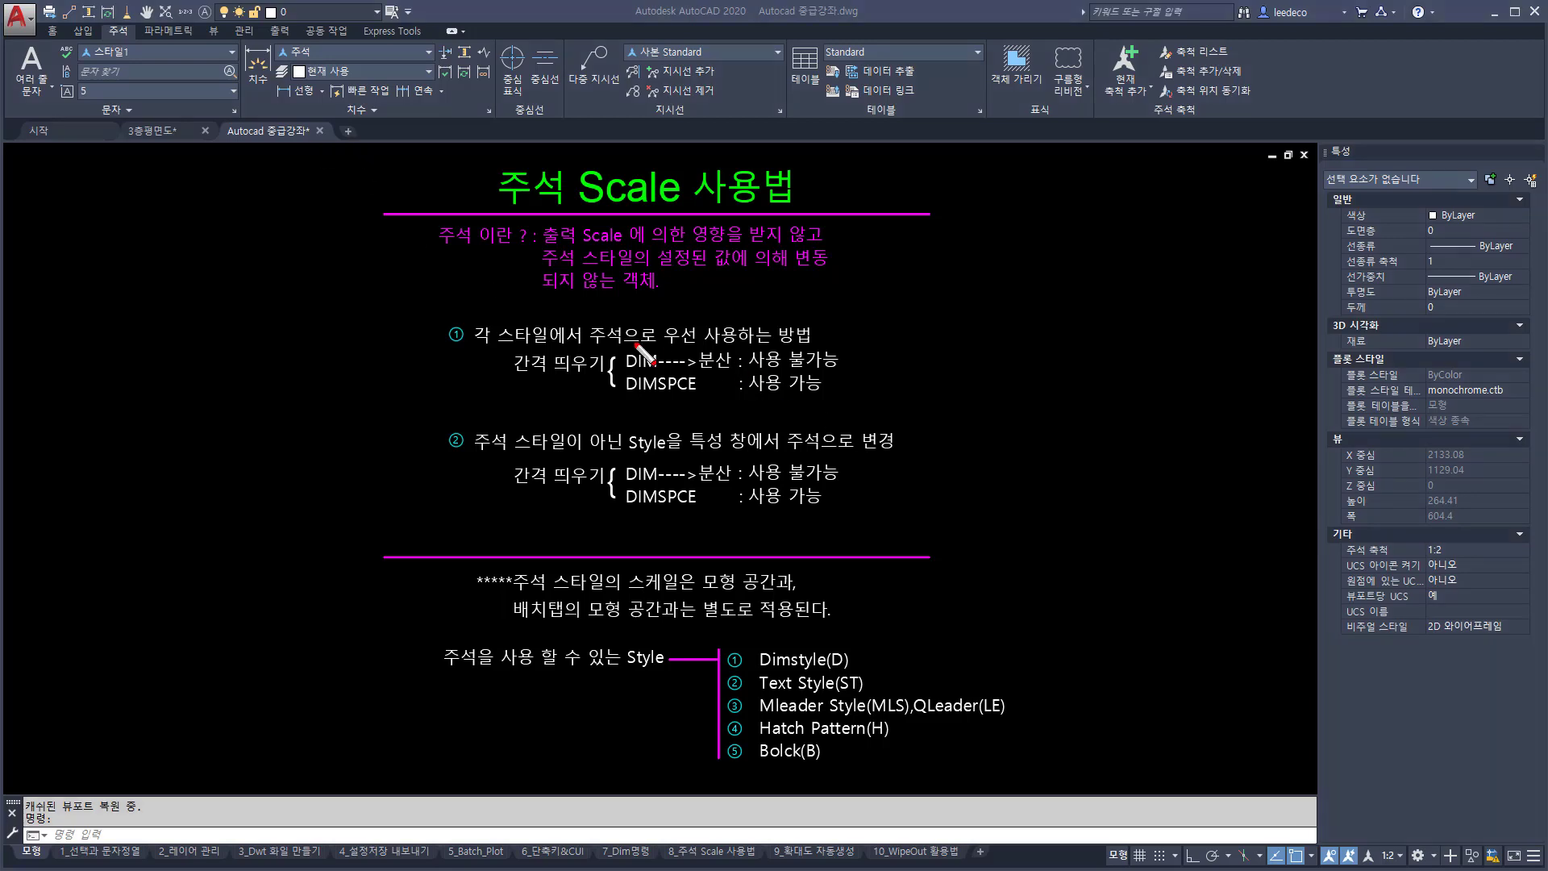
drag(615, 347, 869, 376)
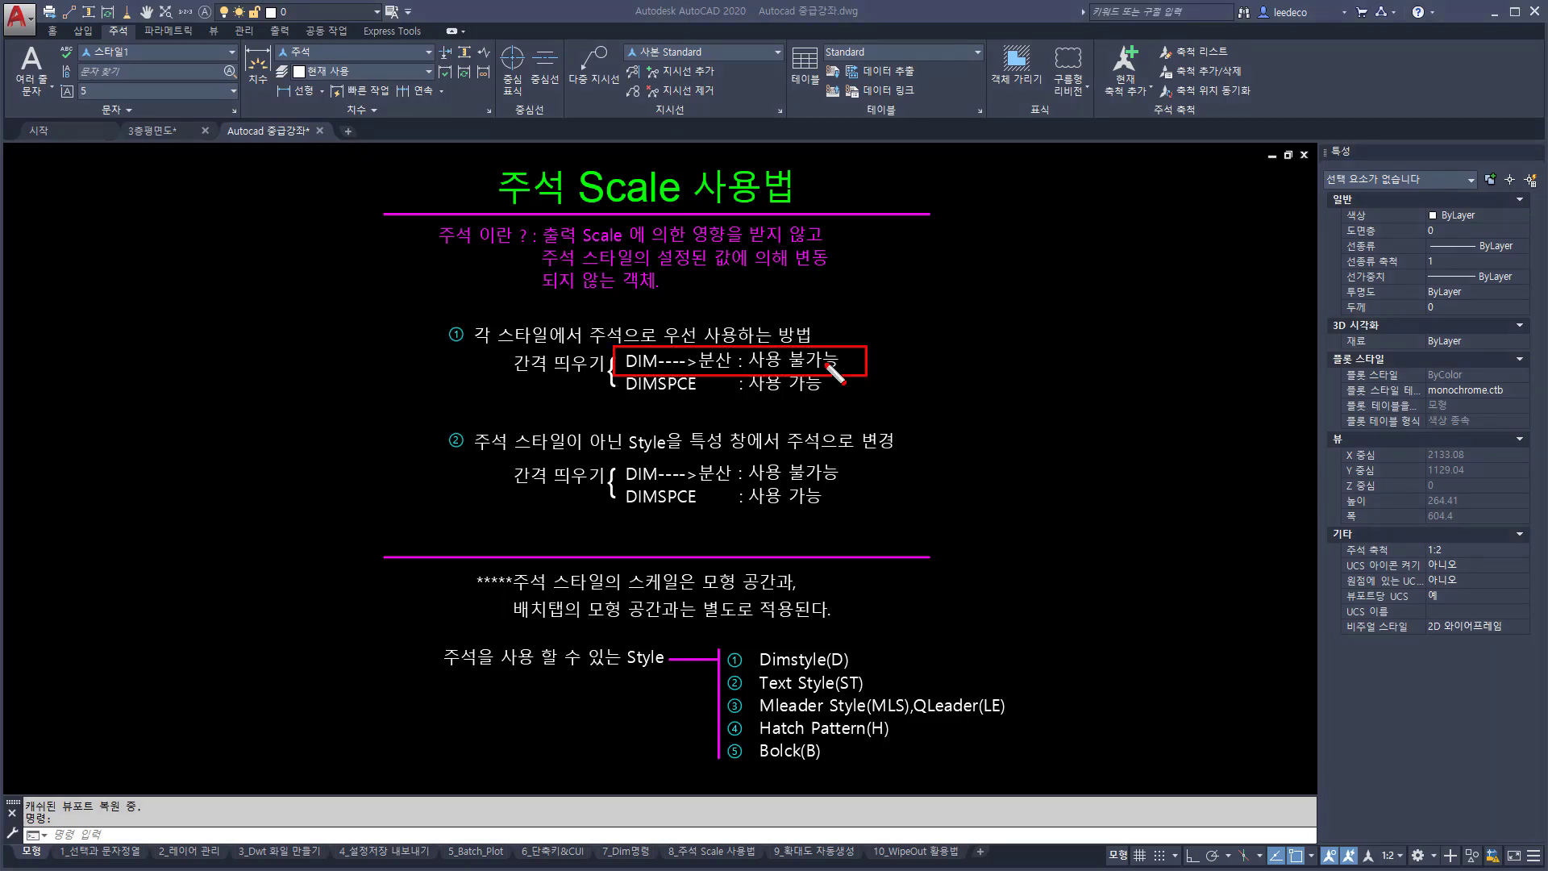
key(Escape)
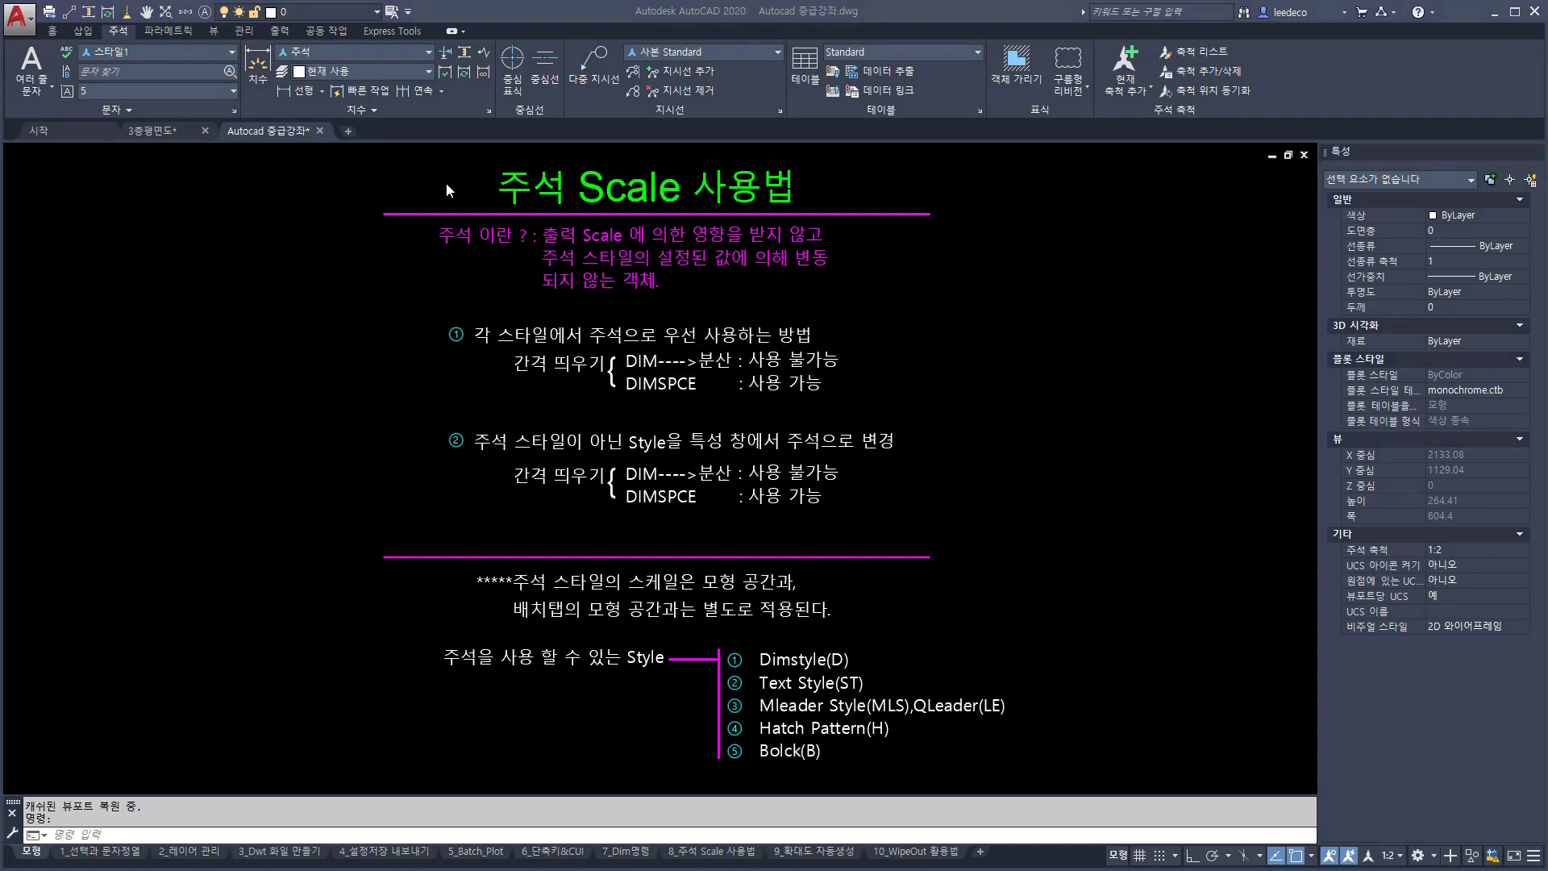
Create a new drawing and draw a rectangle in model space
click(348, 132)
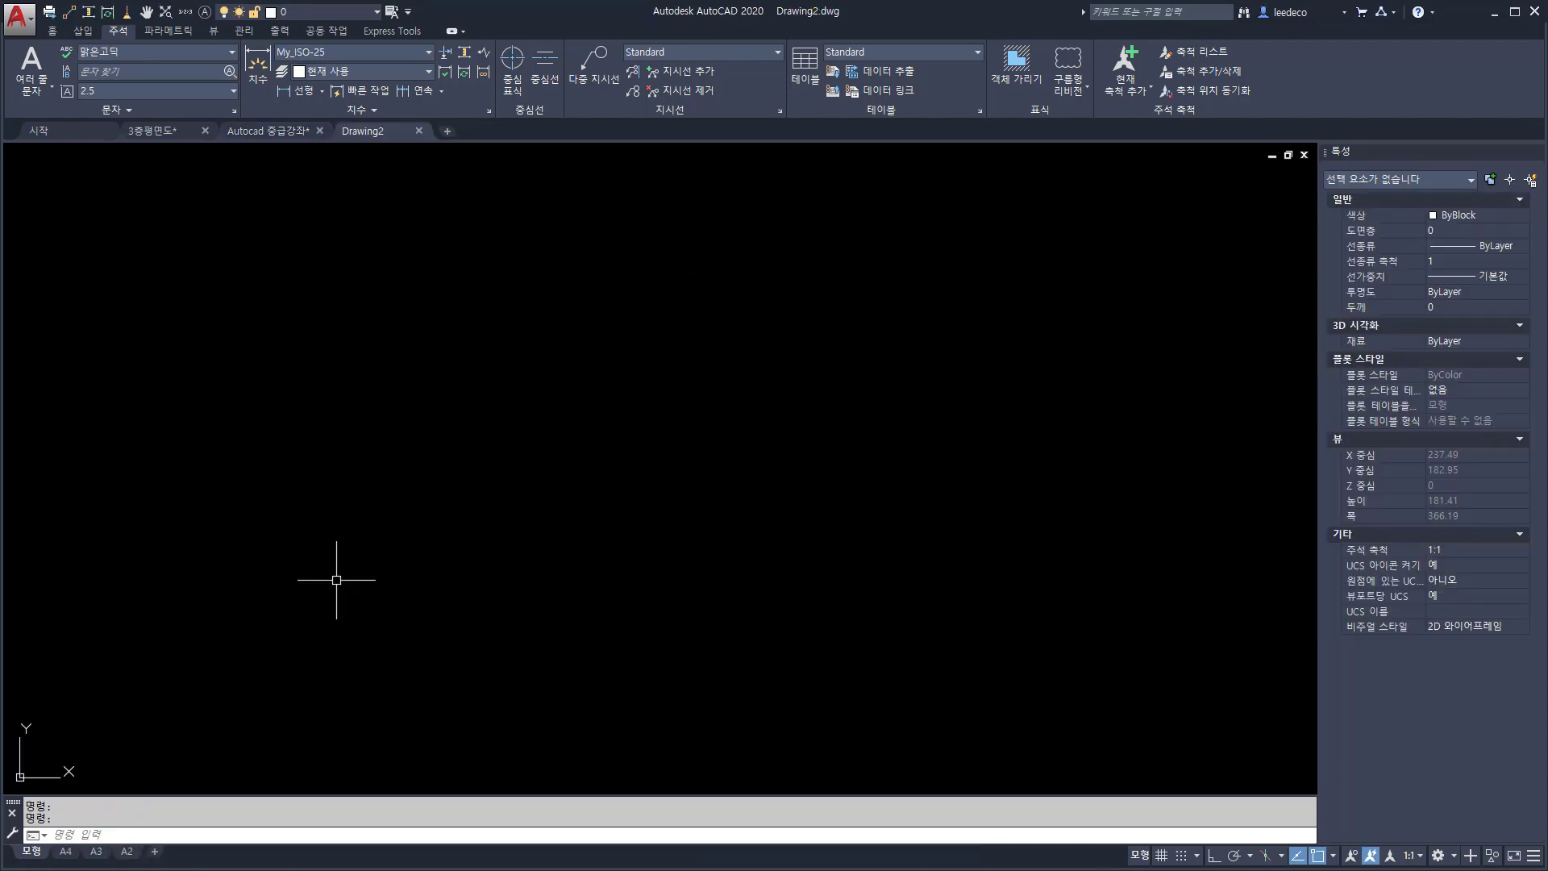
text(rec)
key(Return)
click(240, 685)
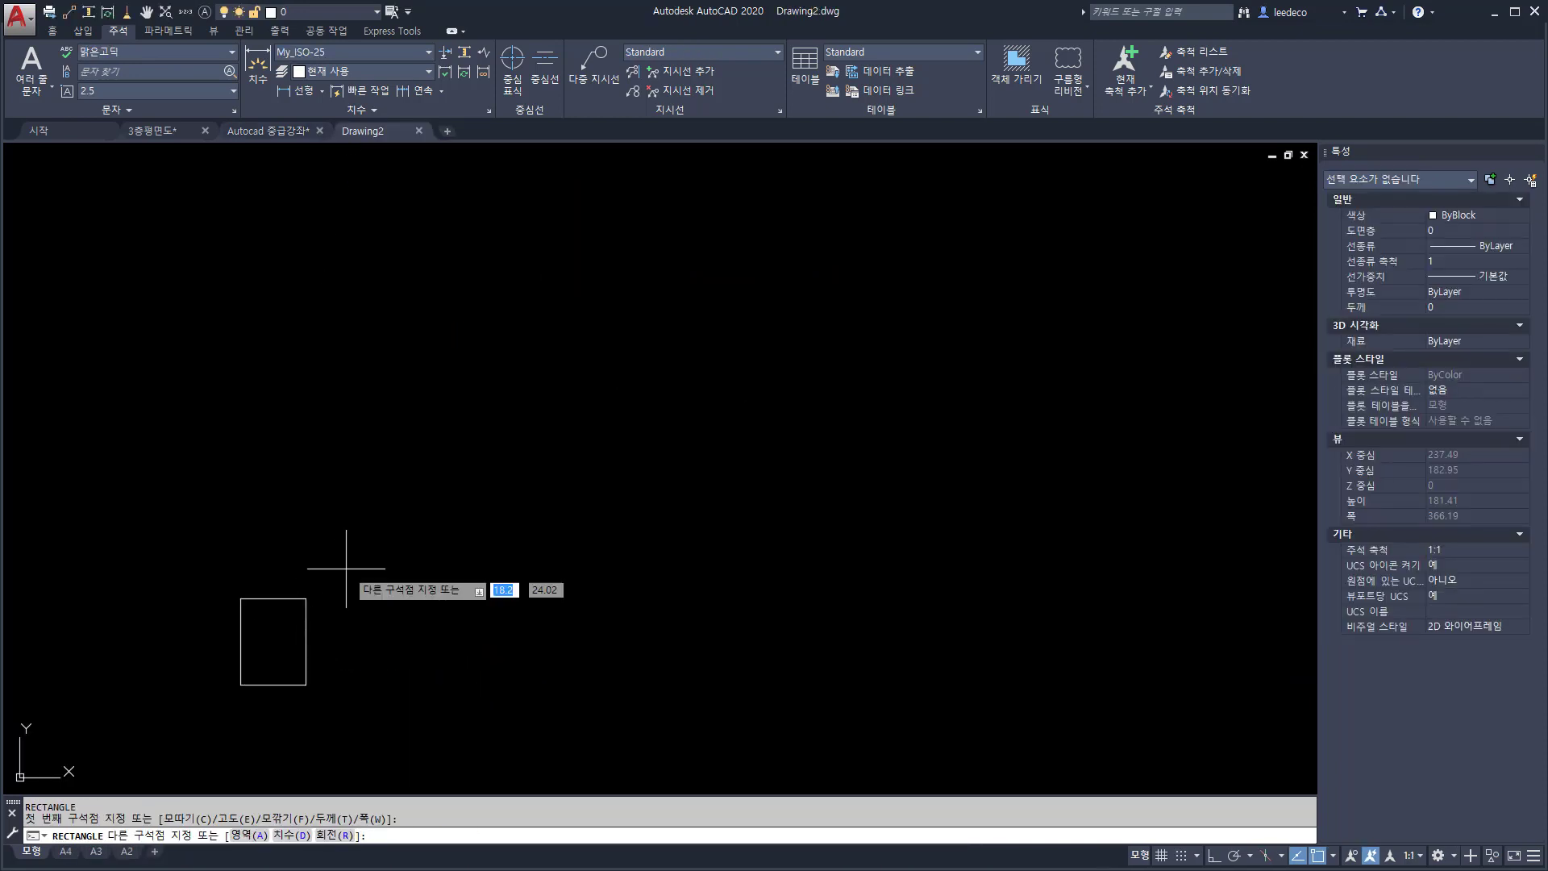
scroll(559, 468, down, 4)
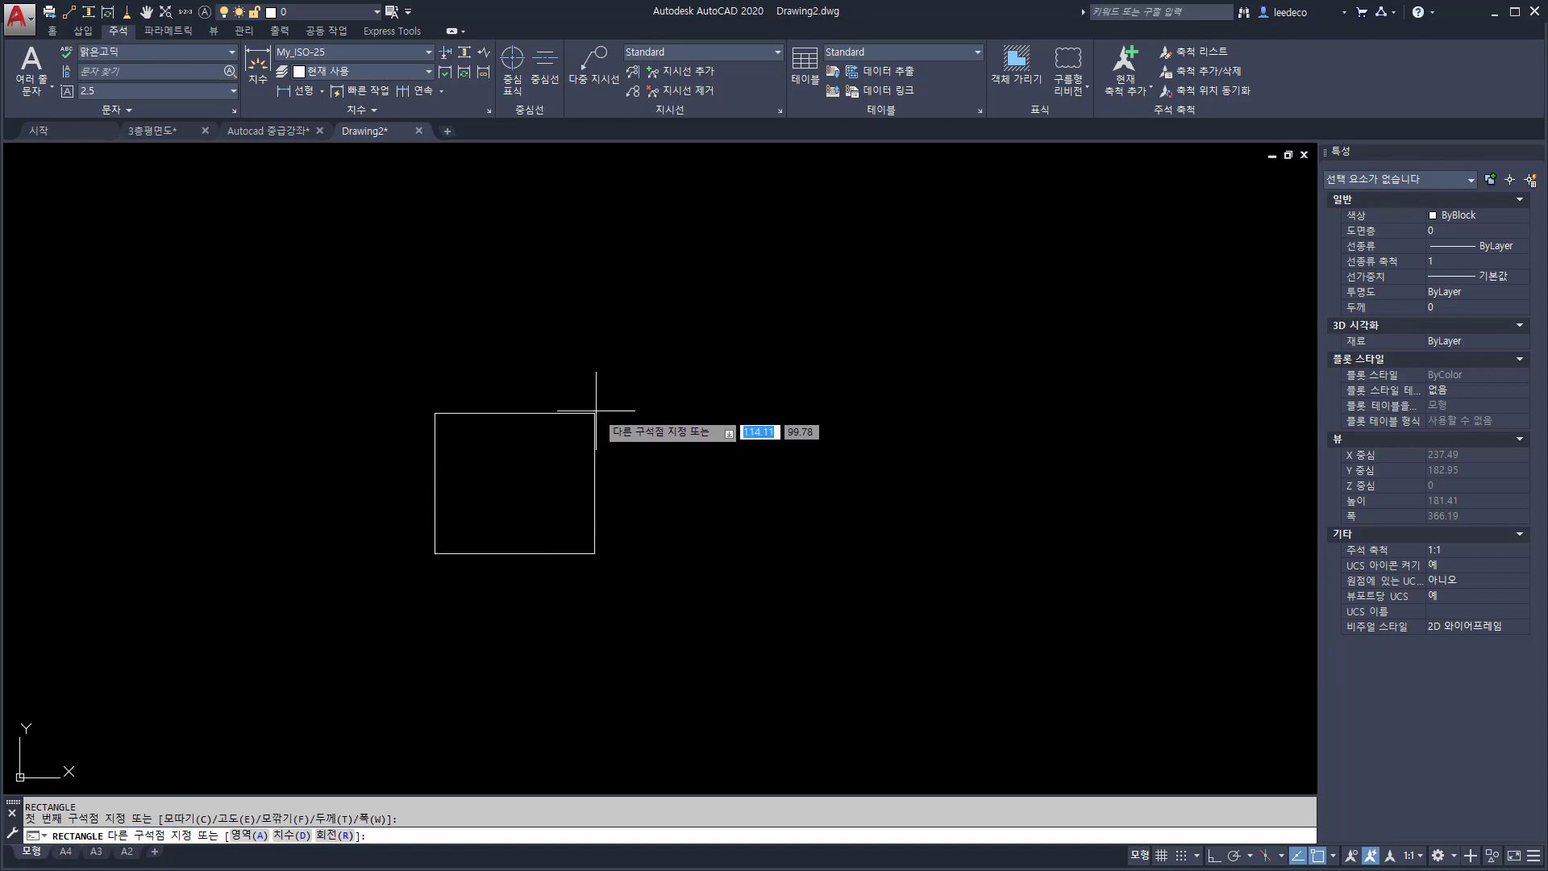
click(657, 377)
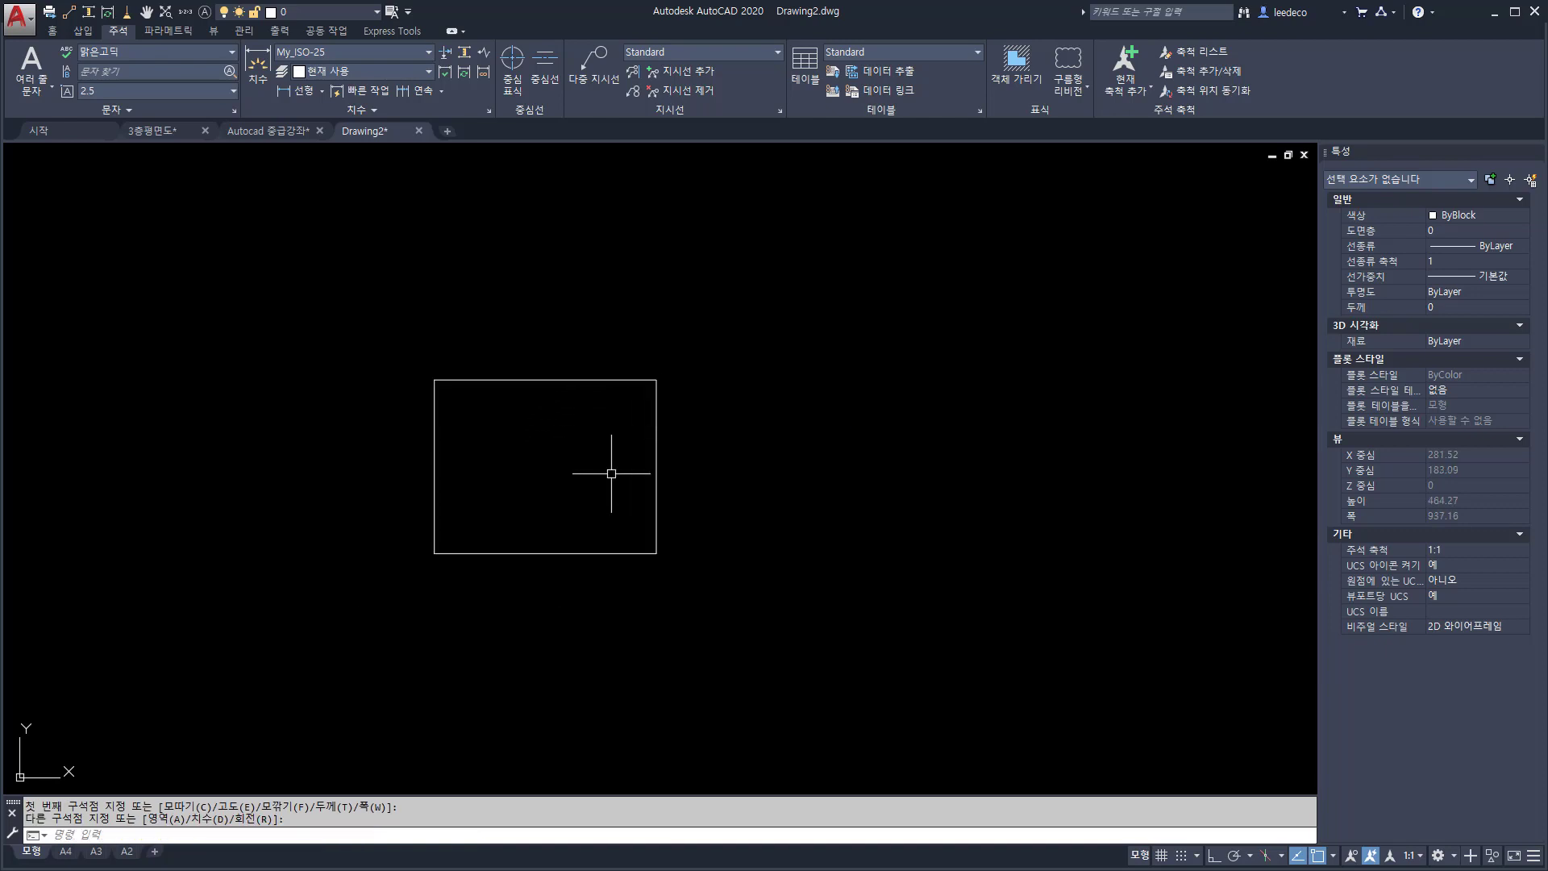
Draw two more rectangles in a row, each starting at the previous rectangle's lower-right corner, with the middle one slightly shorter
middle_drag(612, 473, 478, 539)
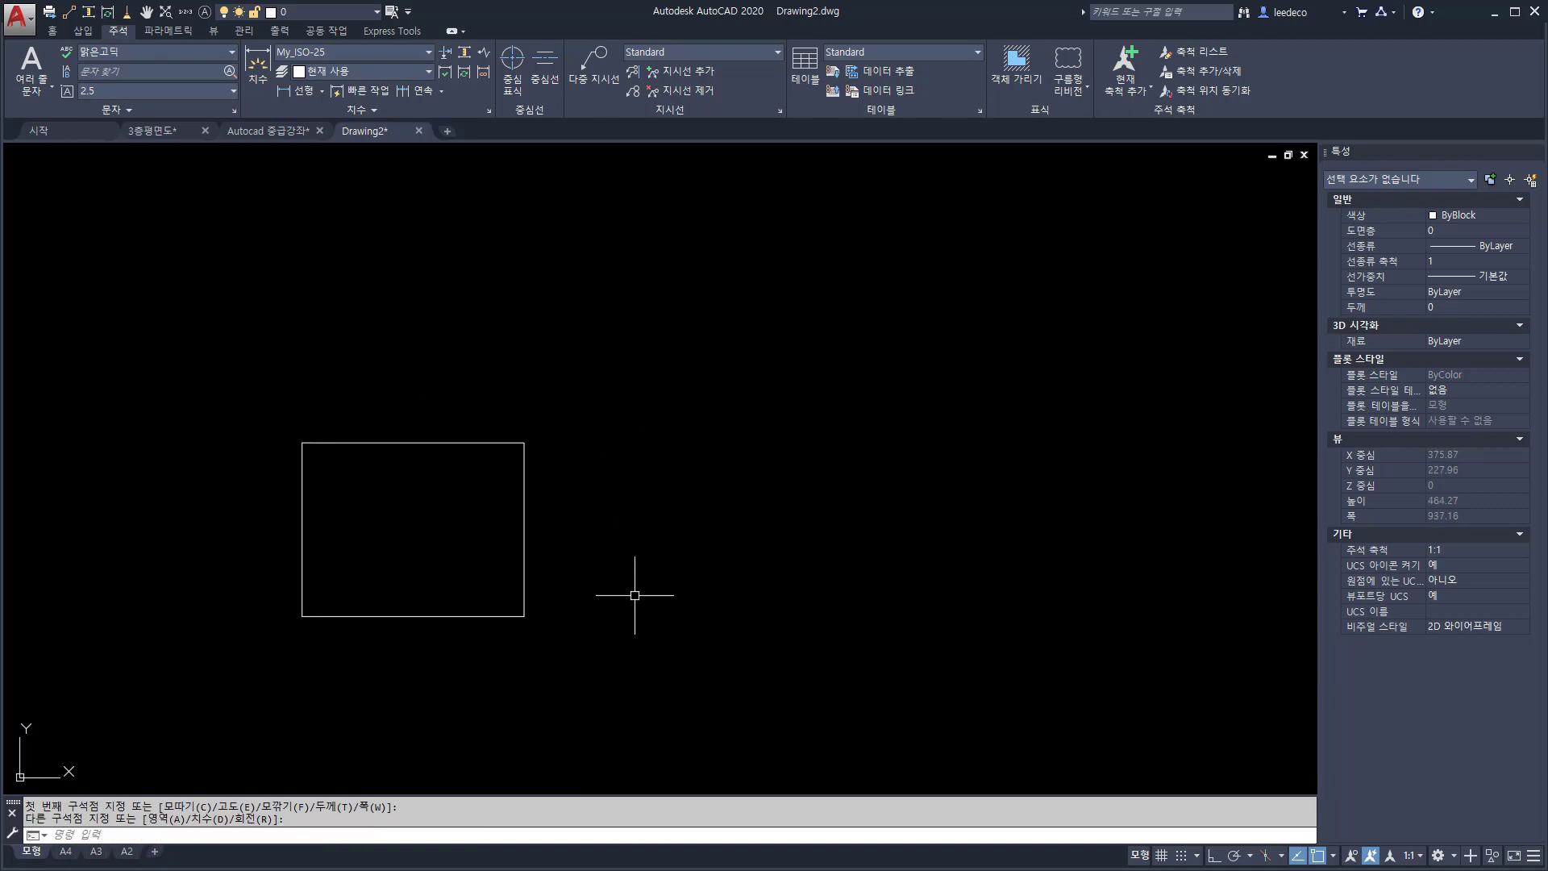
key(Return)
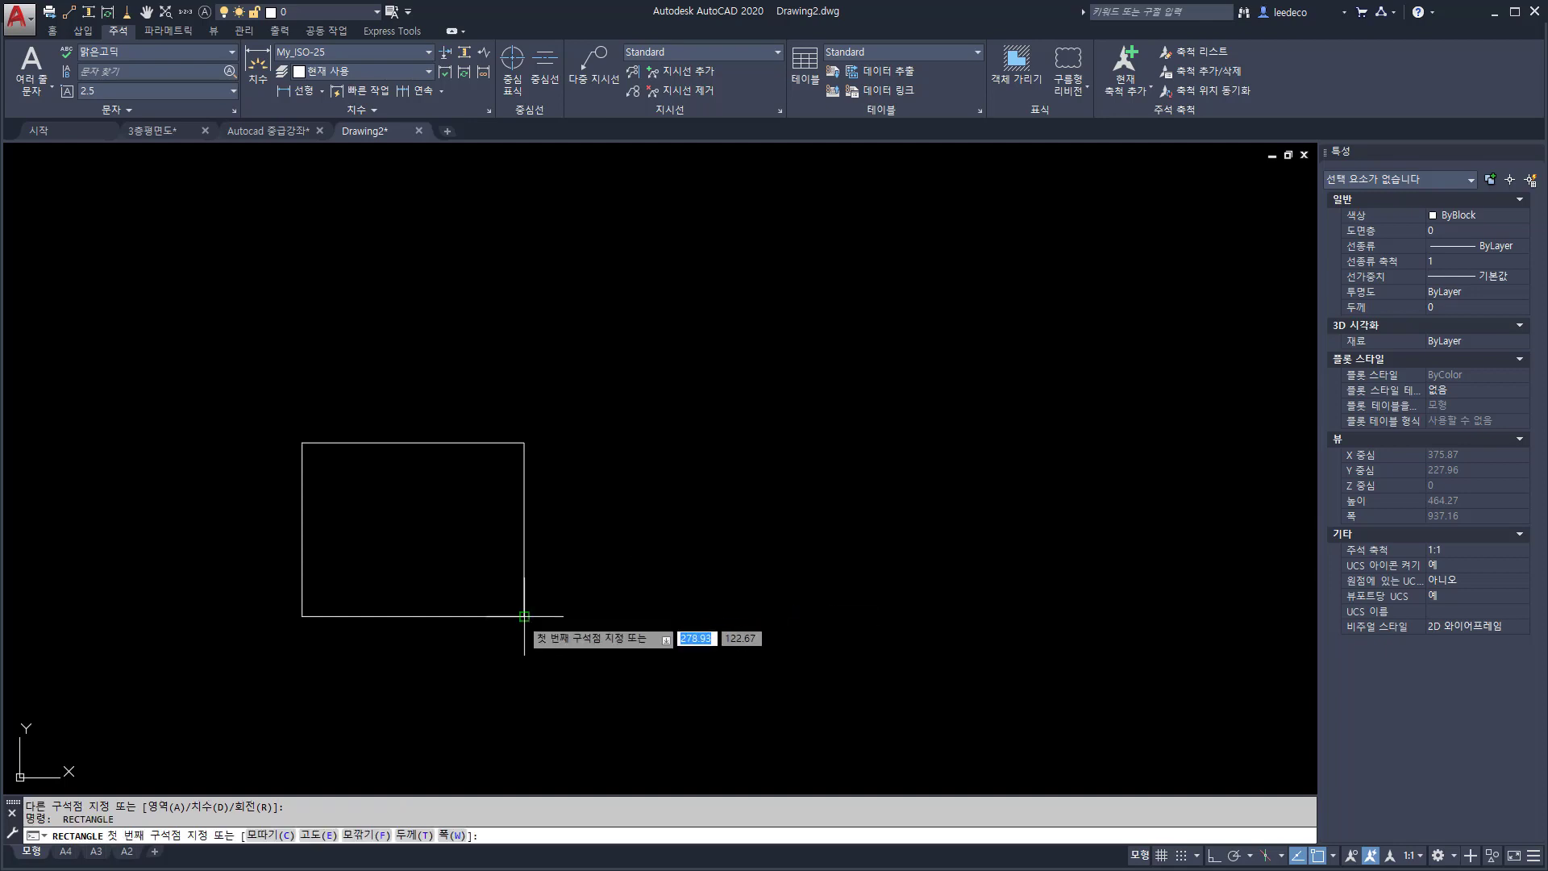
click(524, 616)
click(718, 468)
key(Return)
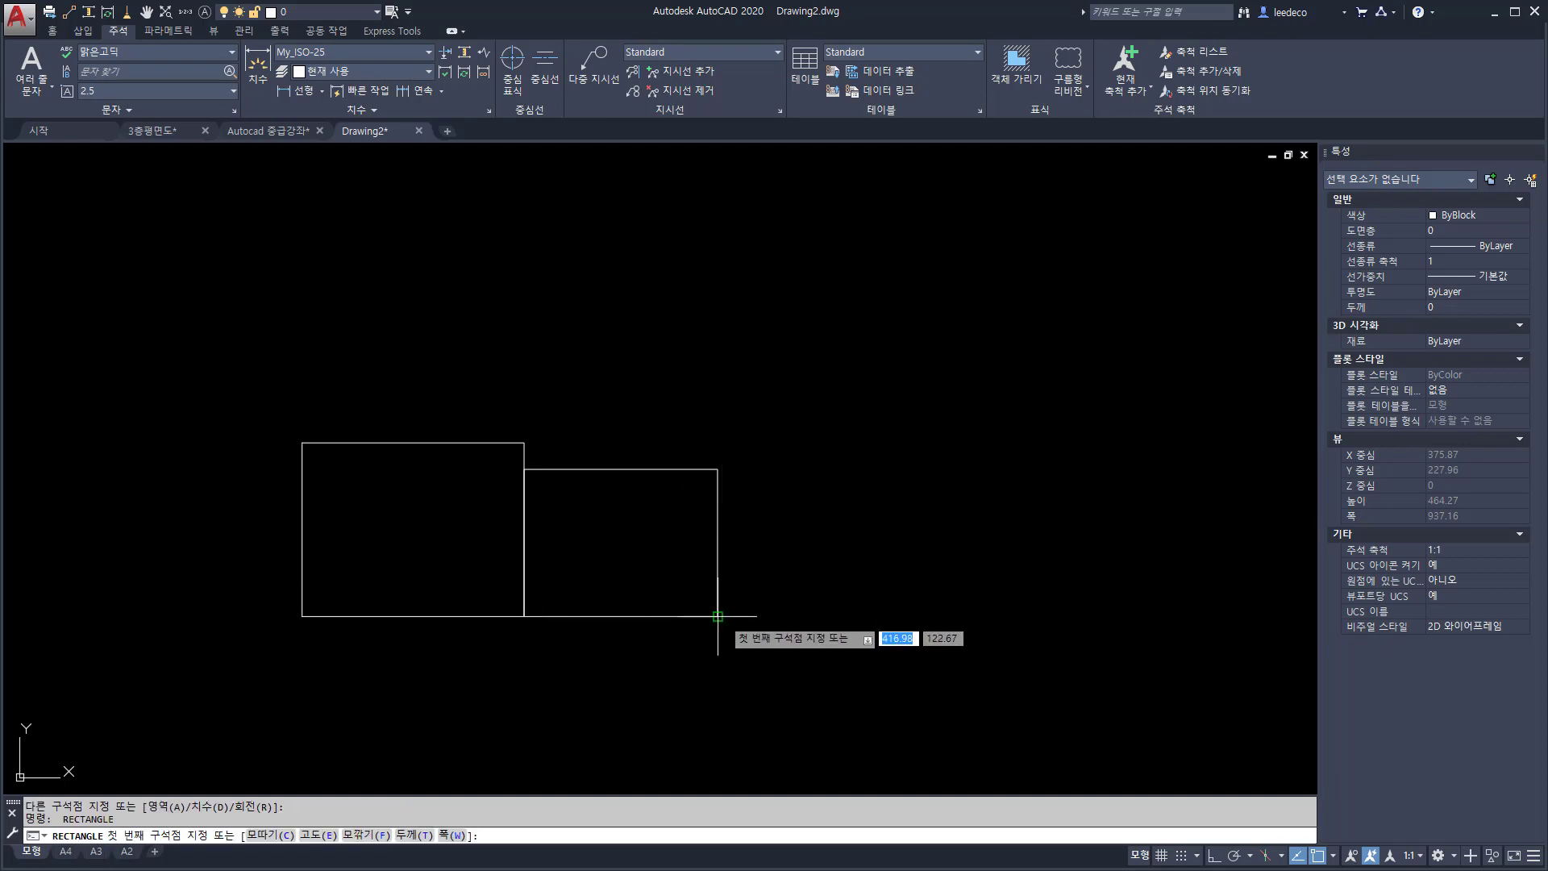
click(718, 617)
Make the annotative dimension style 주석 the current style in the Dimension Style Manager
text(d)
key(Return)
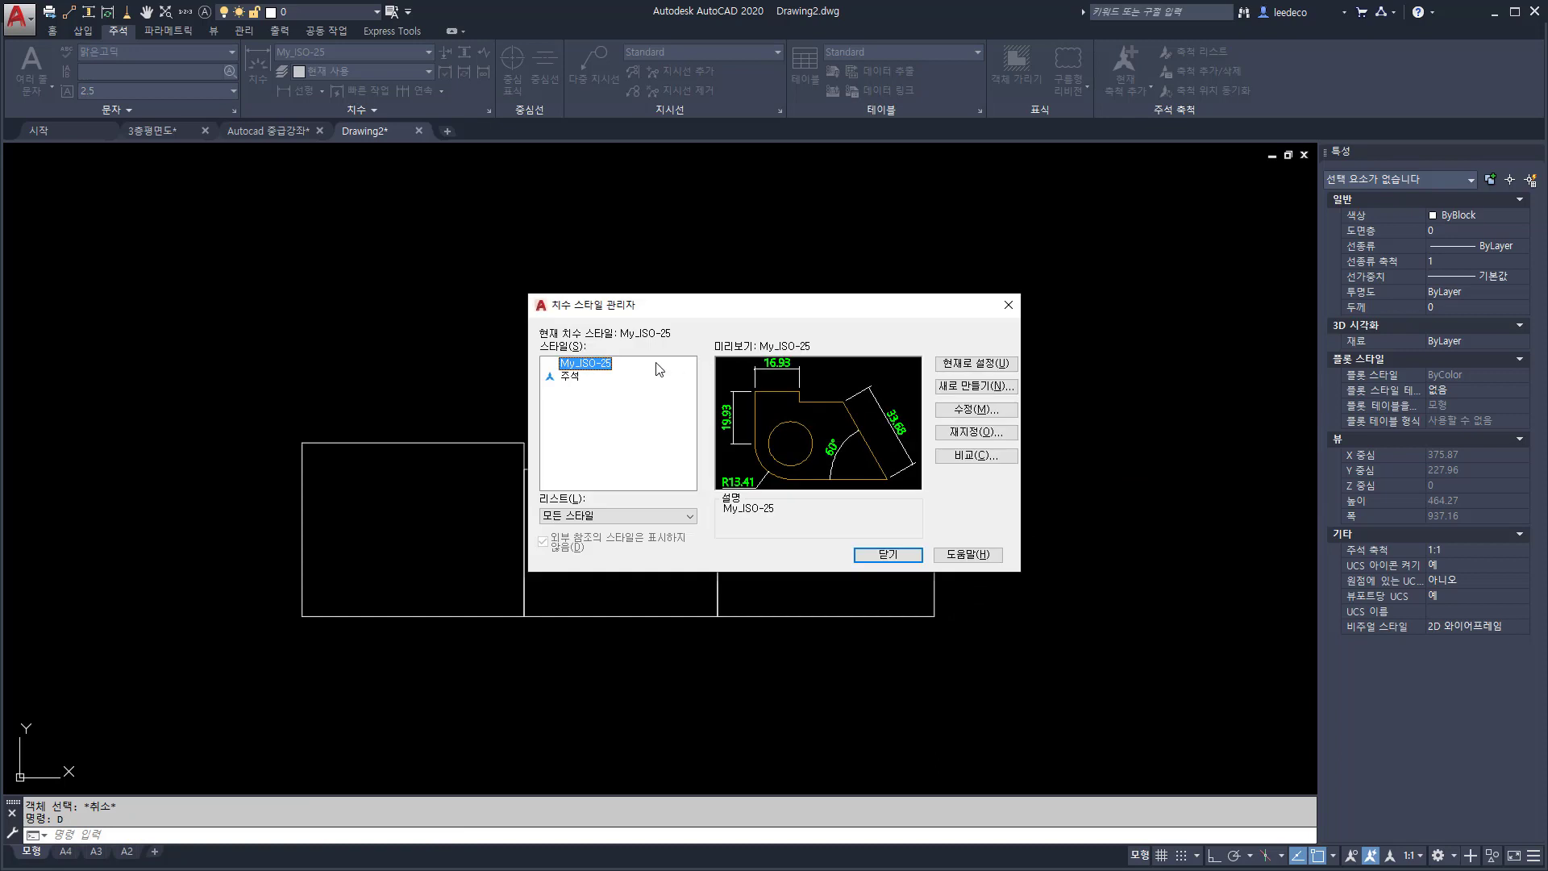
key(ctrl+shift+d)
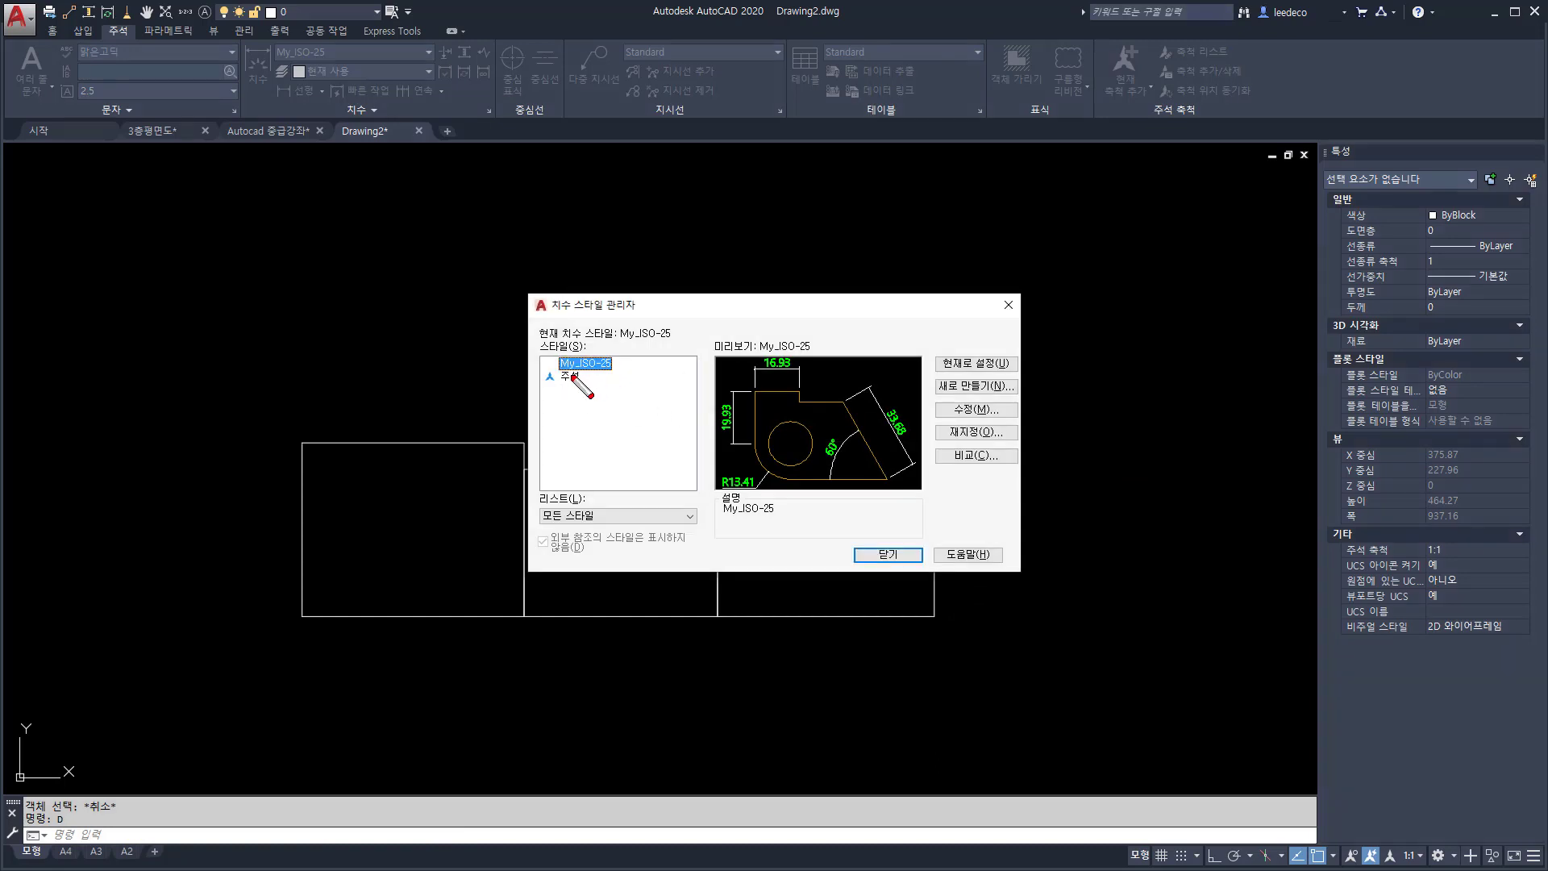
drag(541, 370, 597, 390)
key(Escape)
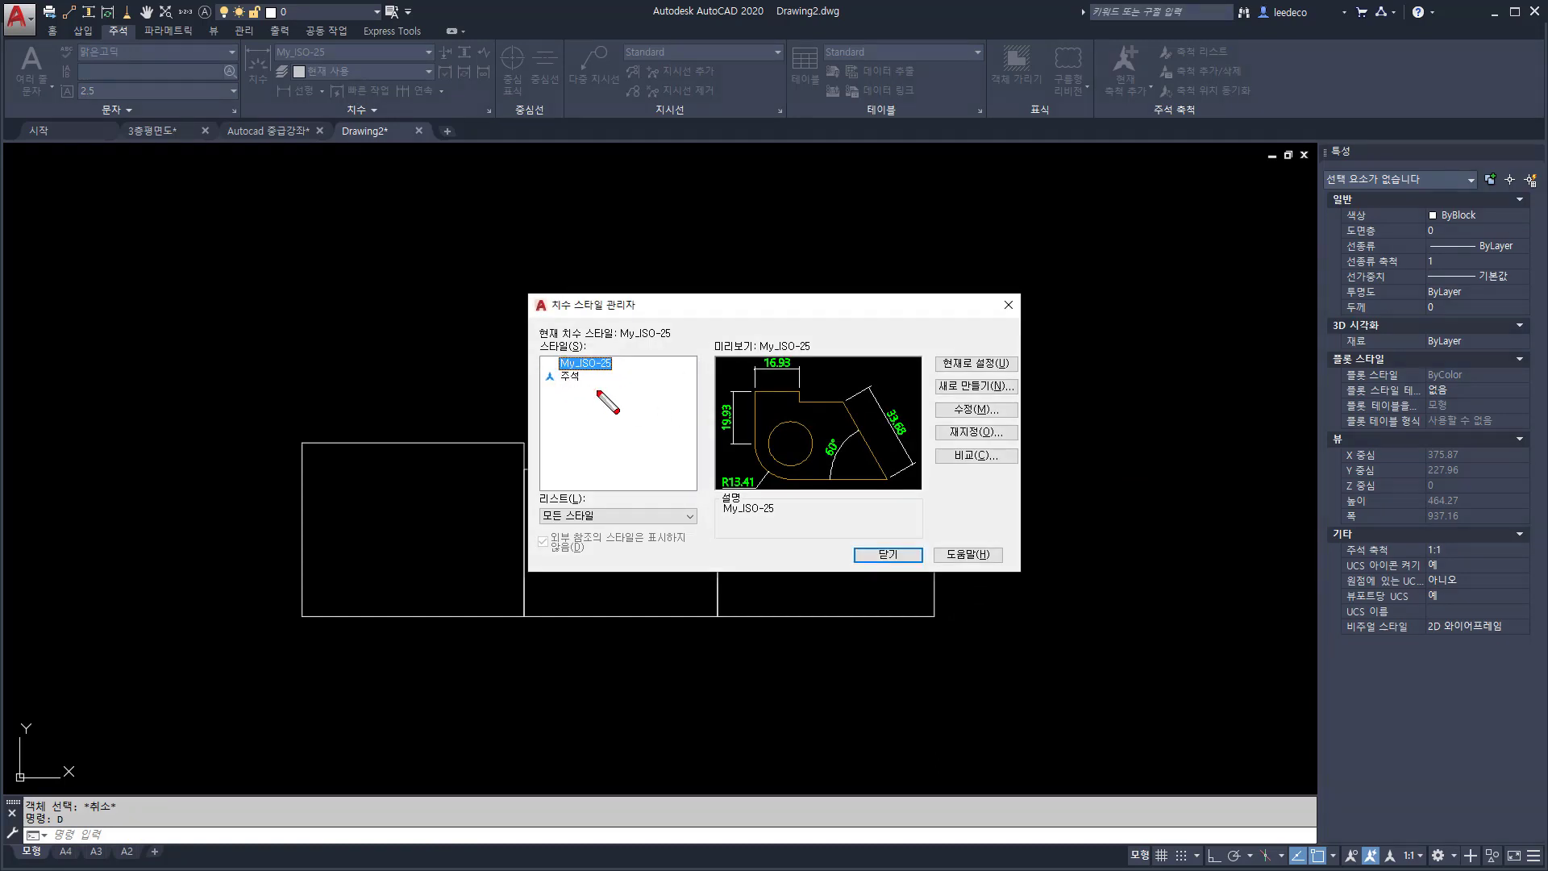
click(571, 377)
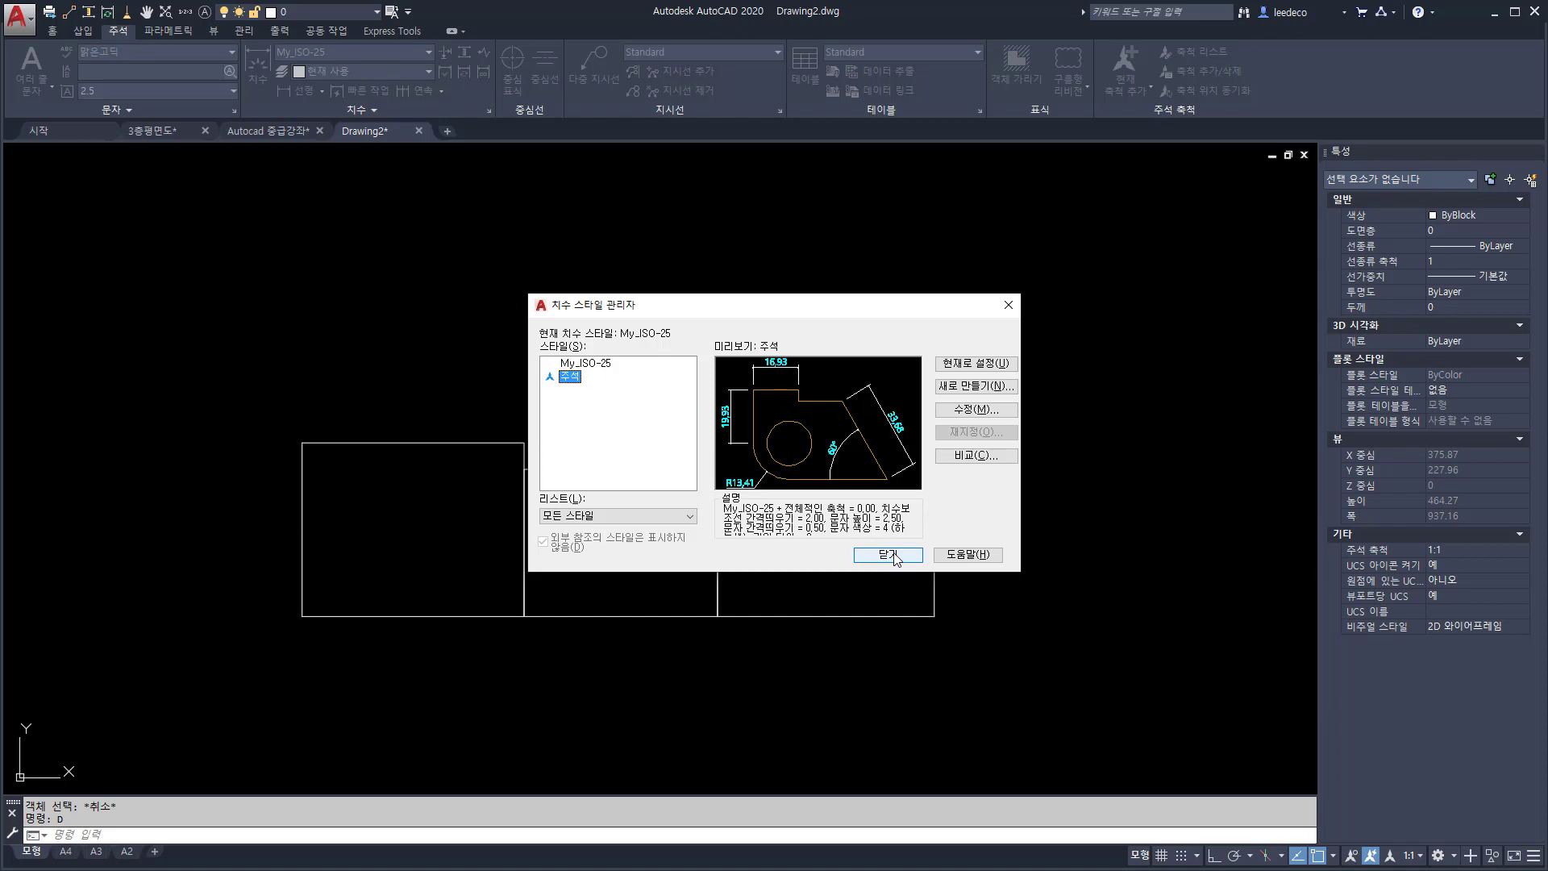
double_click(577, 381)
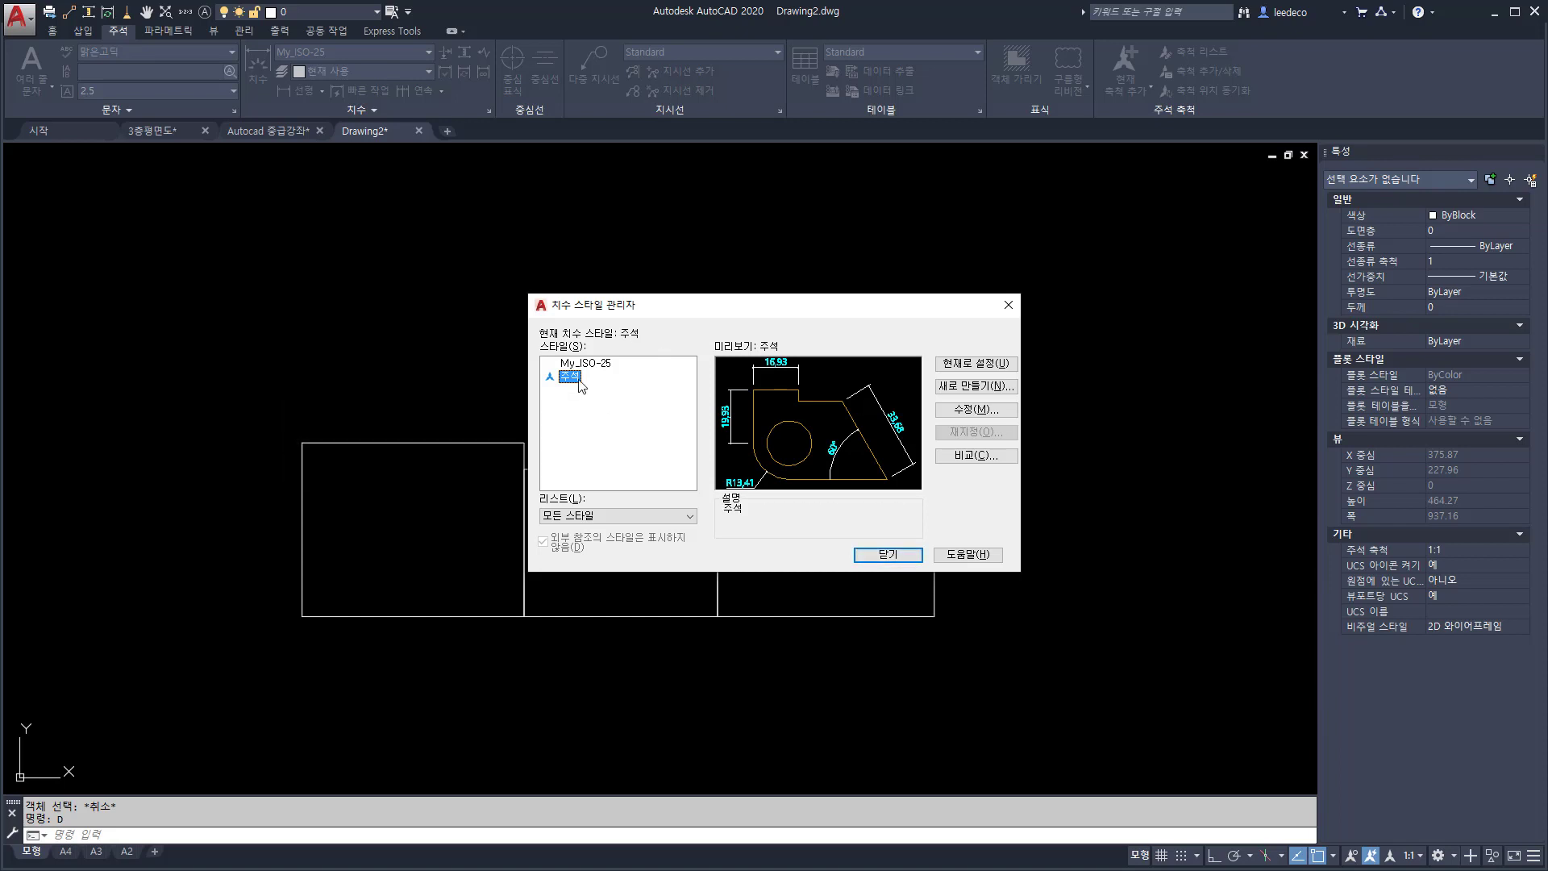
click(888, 555)
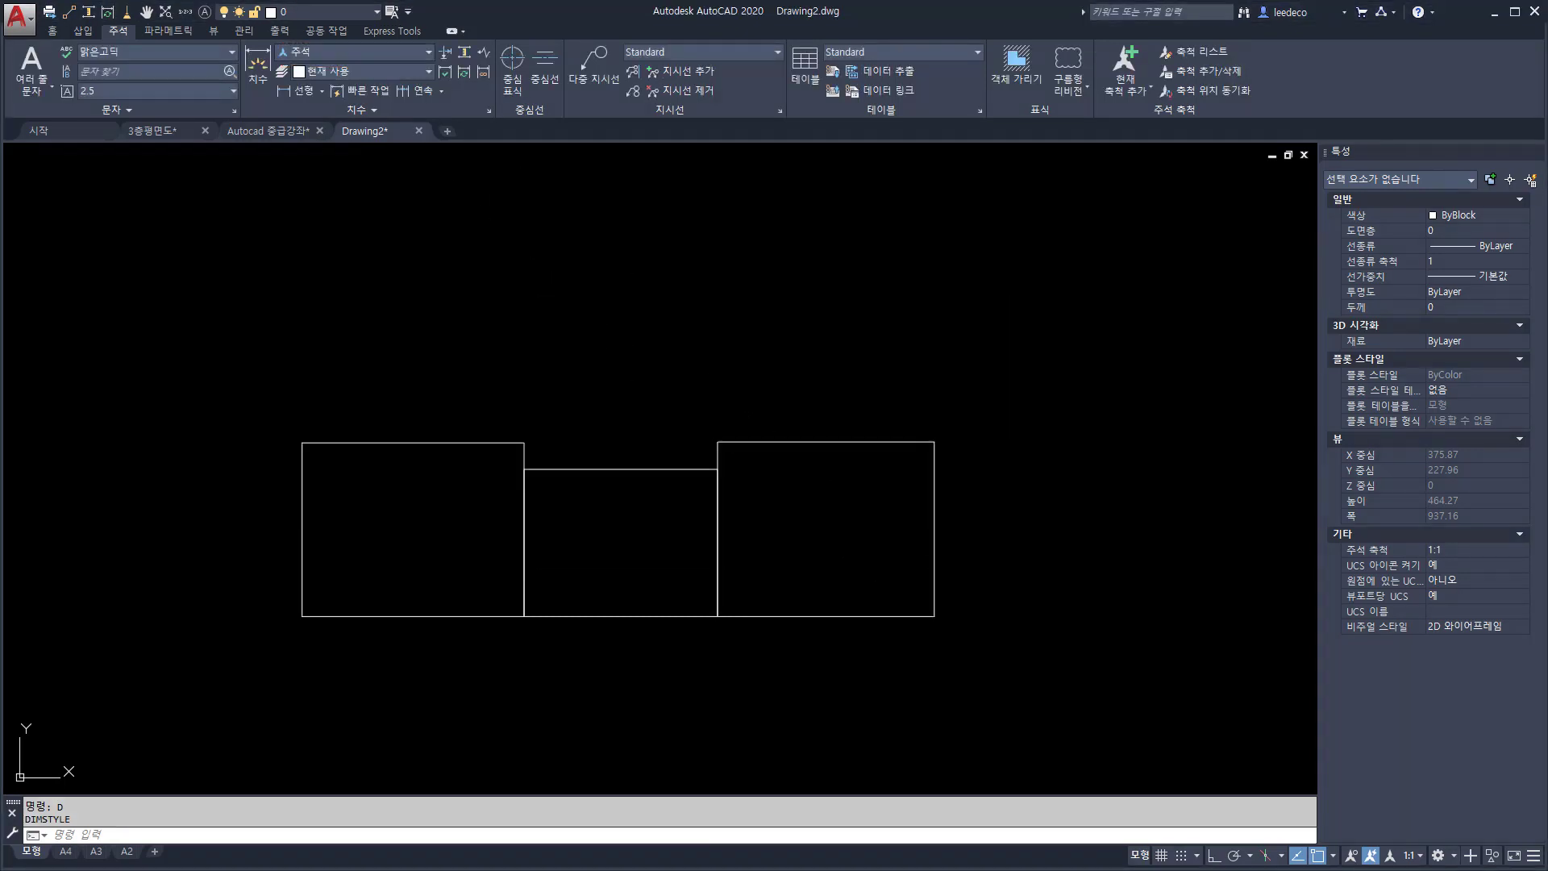
click(371, 52)
click(417, 211)
click(52, 32)
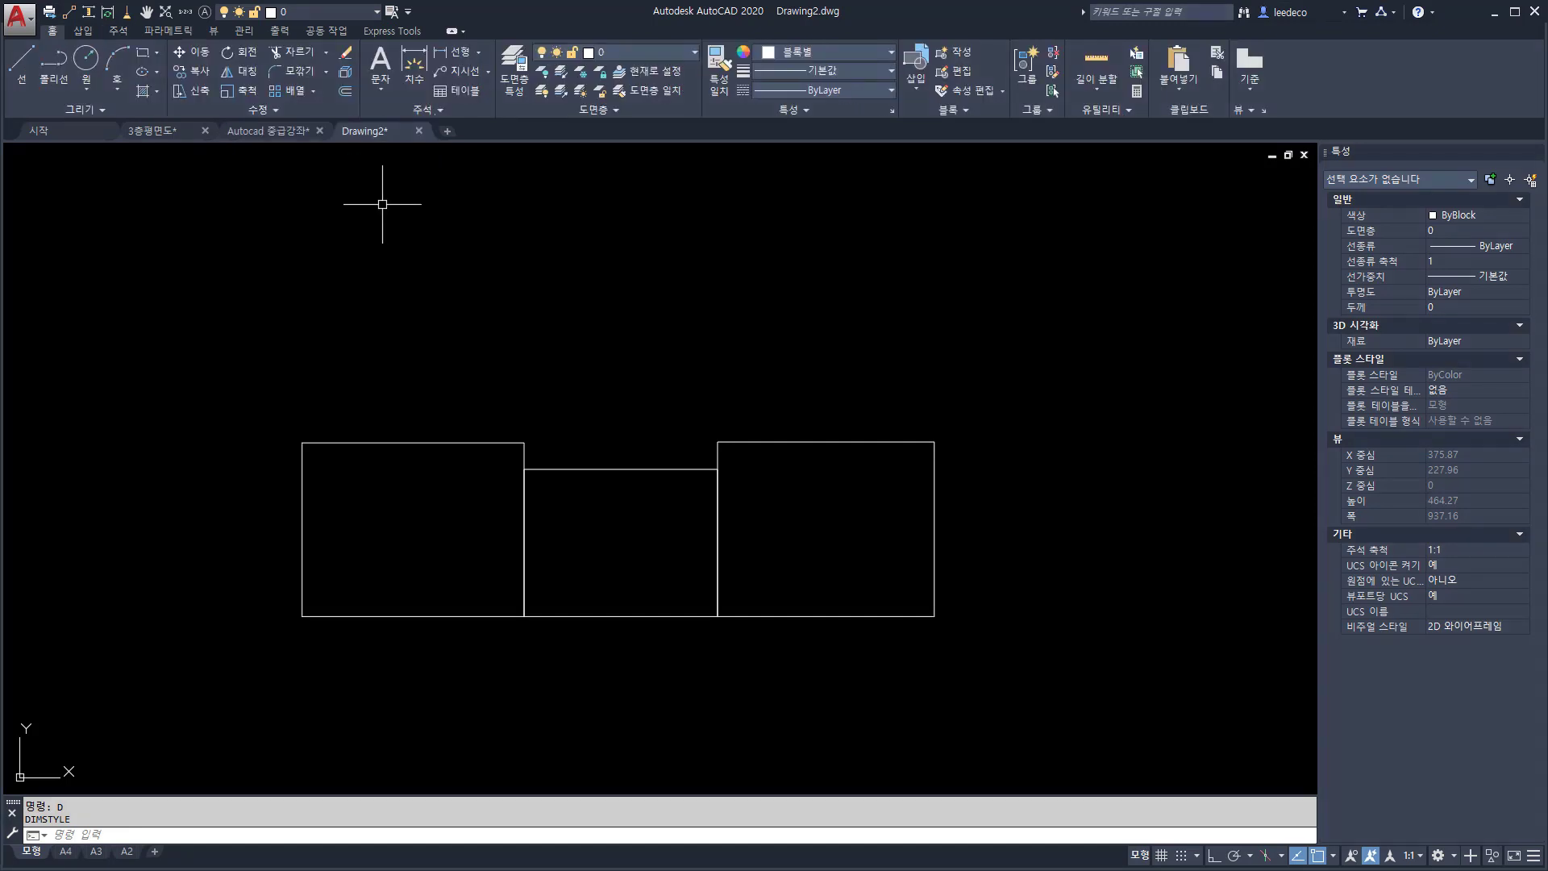
click(427, 108)
click(119, 31)
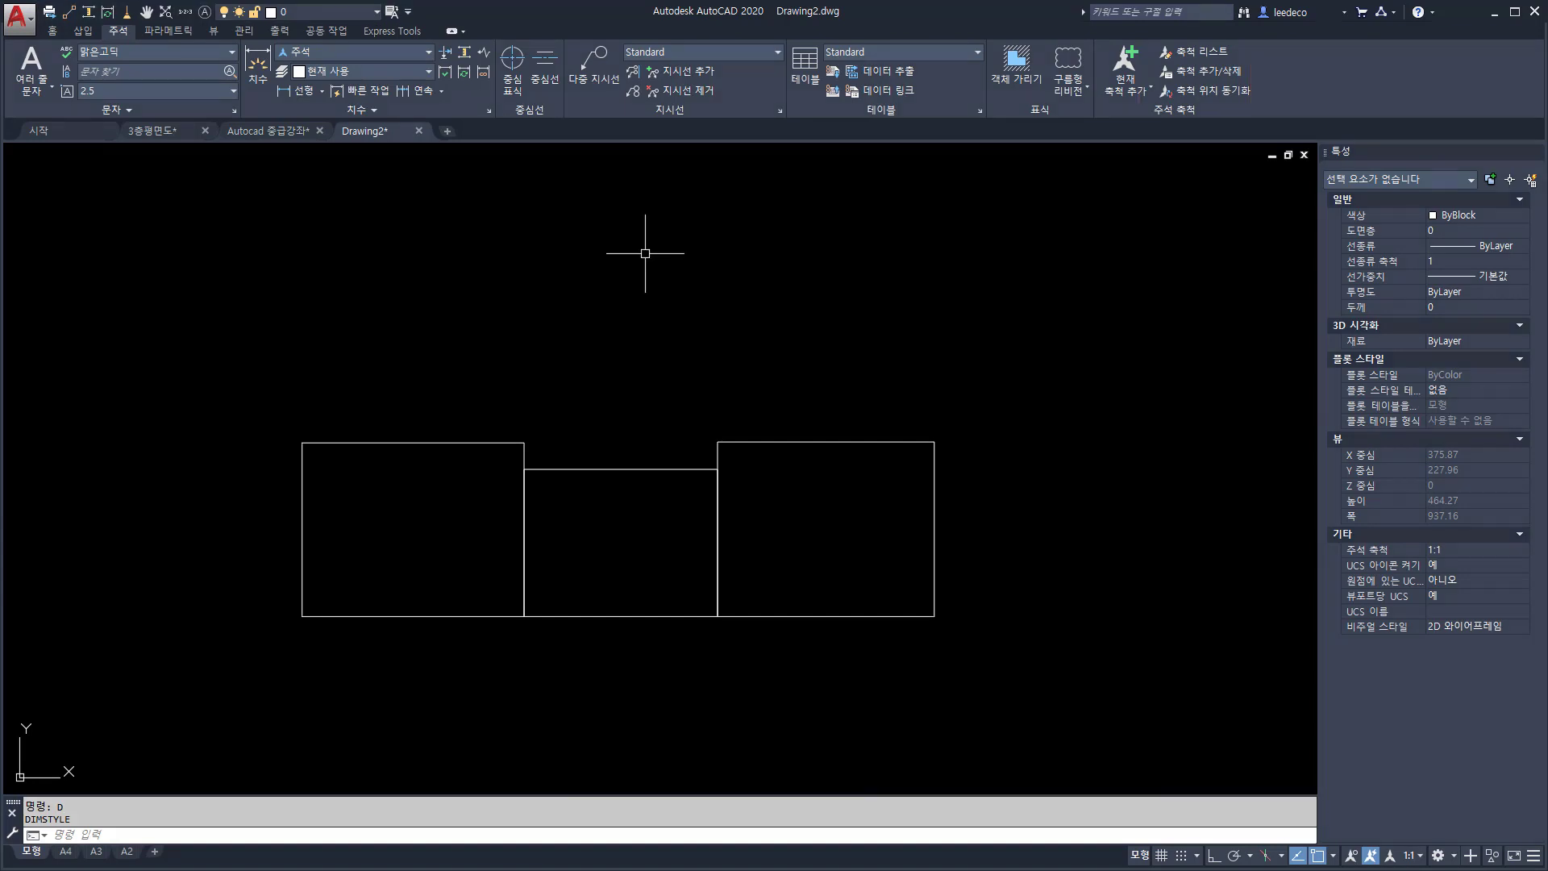
key(Escape)
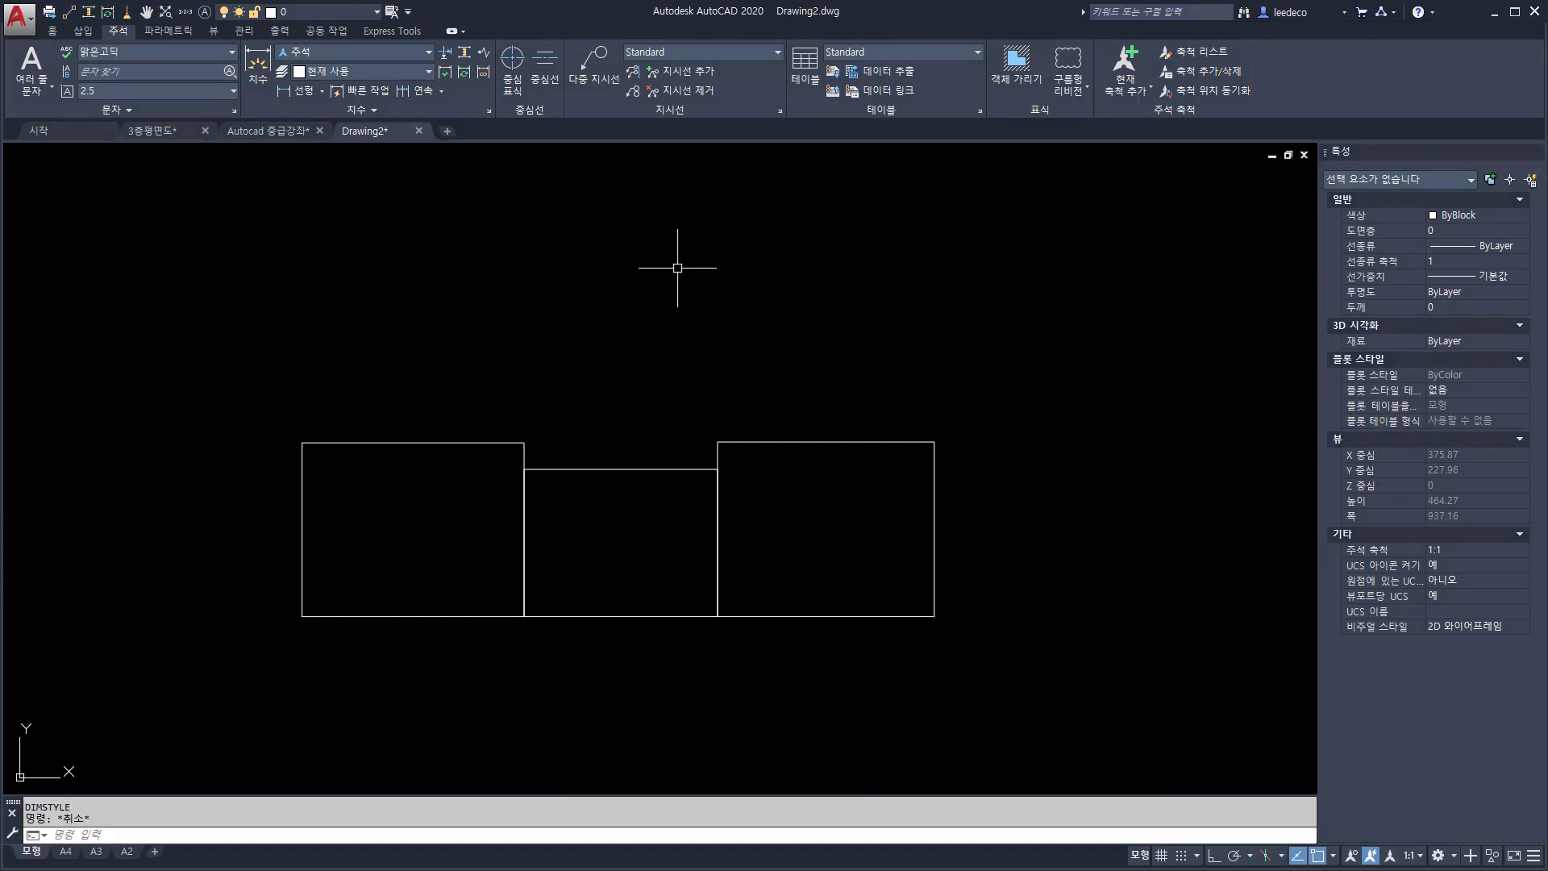
Add continuous quick dimensions across the widths of all three rectangles, placing the dimension line above them
text(qdim)
key(Return)
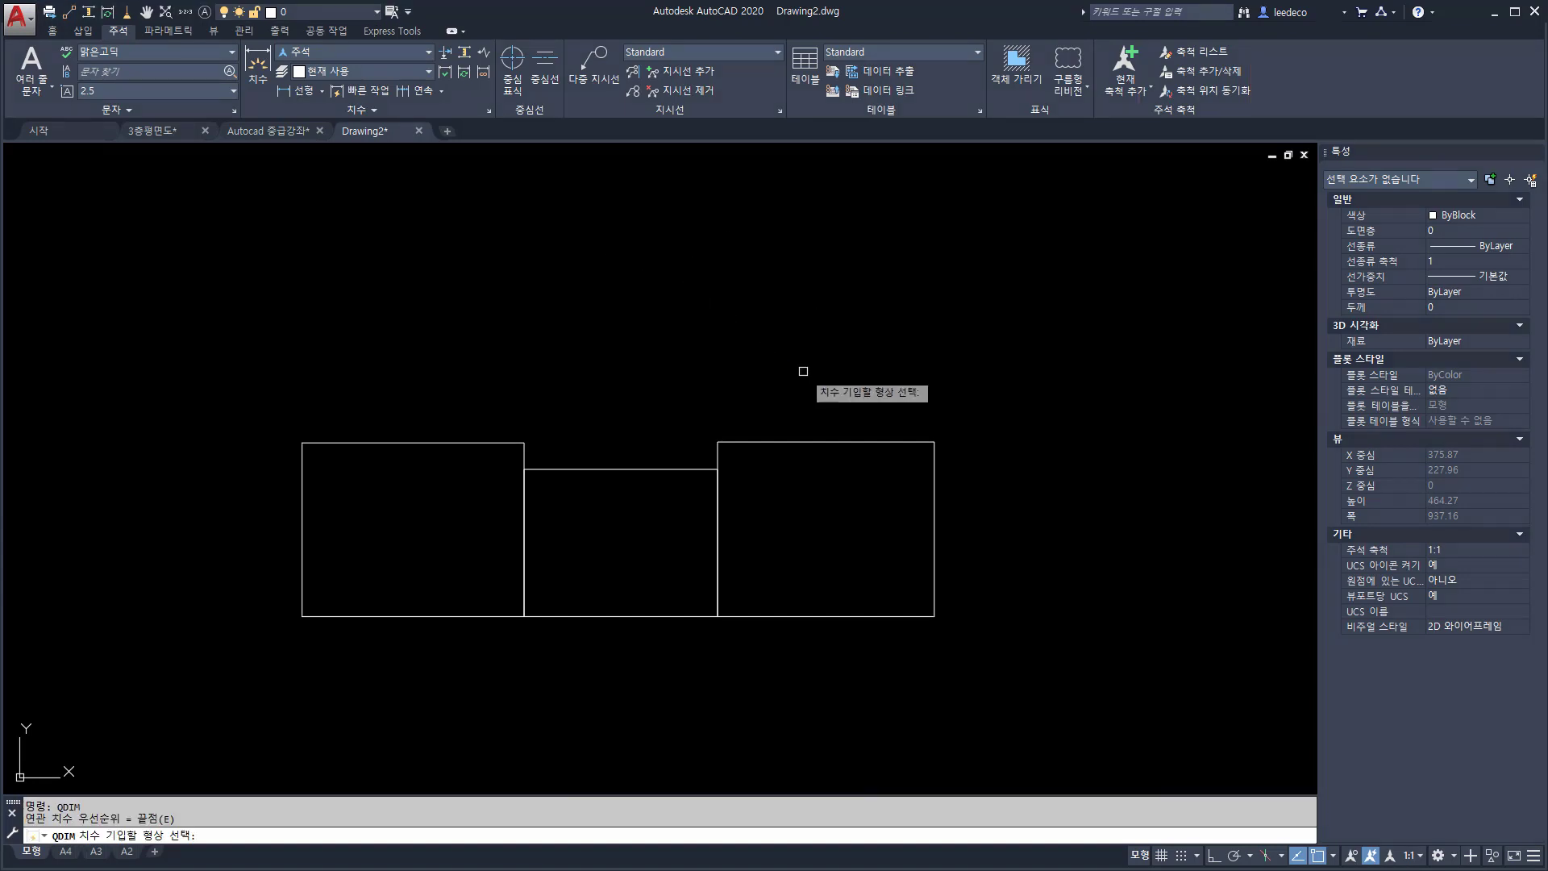
click(998, 503)
click(205, 332)
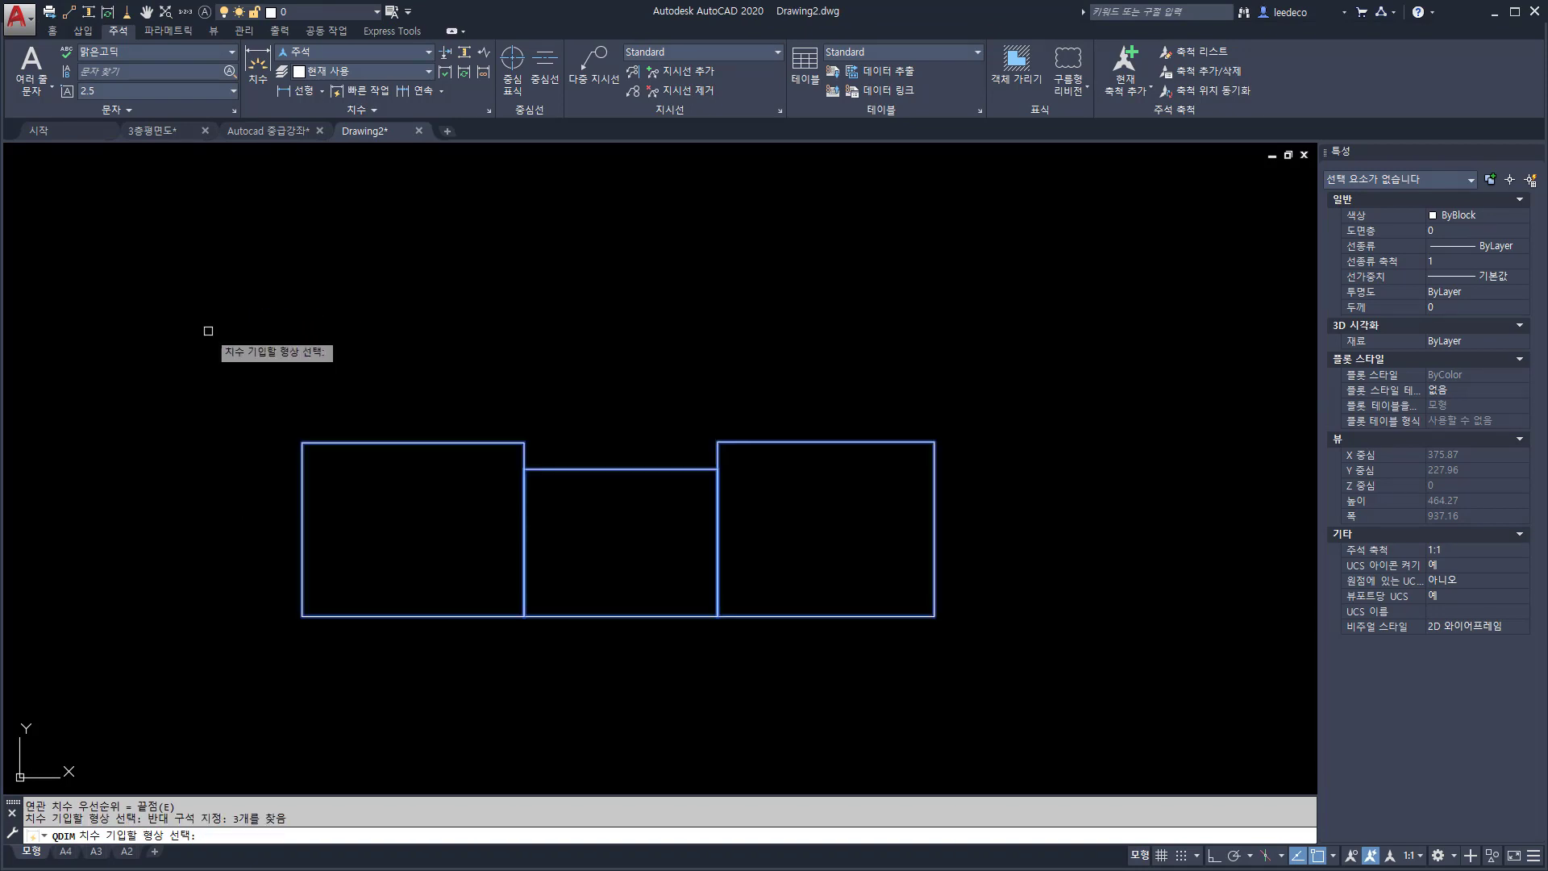
key(Return)
click(464, 365)
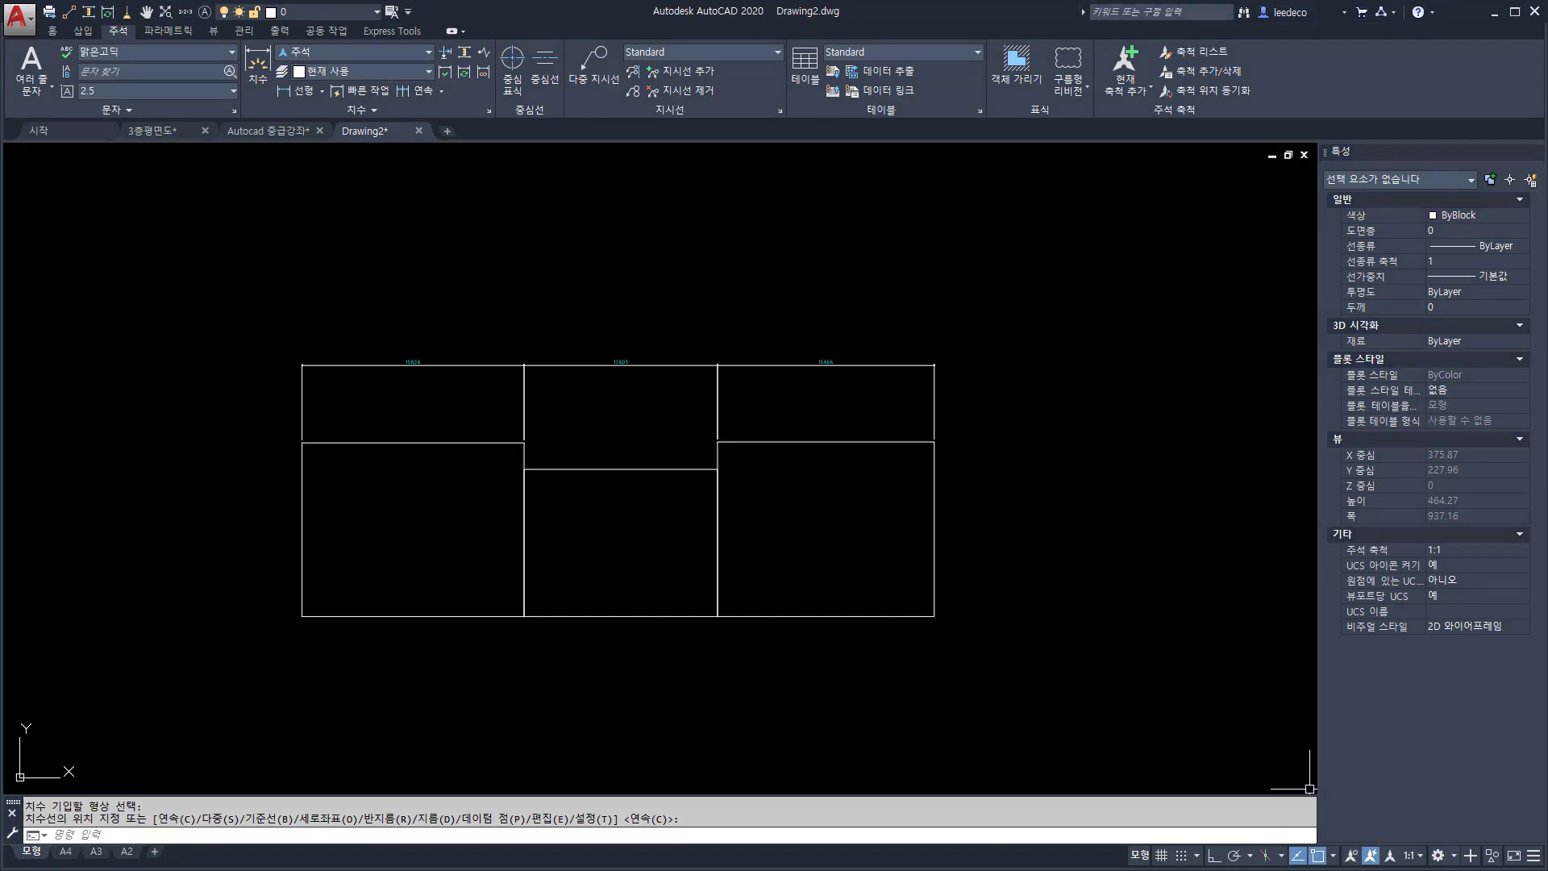
Switch the annotation scale to 1:2, 1:3 and back to 1:1 so the dimensions take on each scale
click(1409, 856)
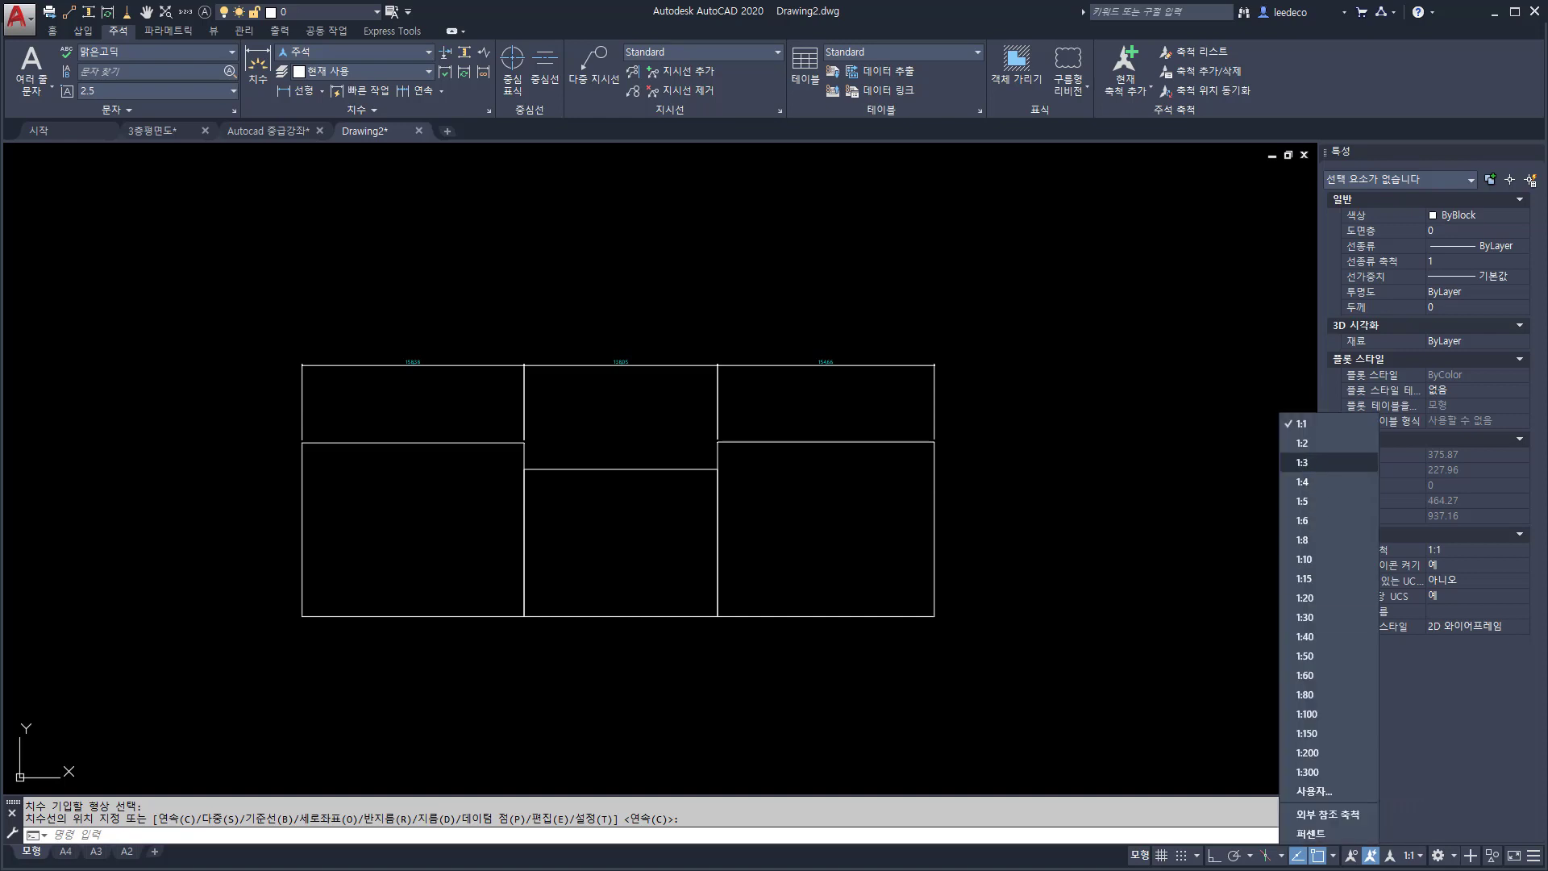
click(1302, 443)
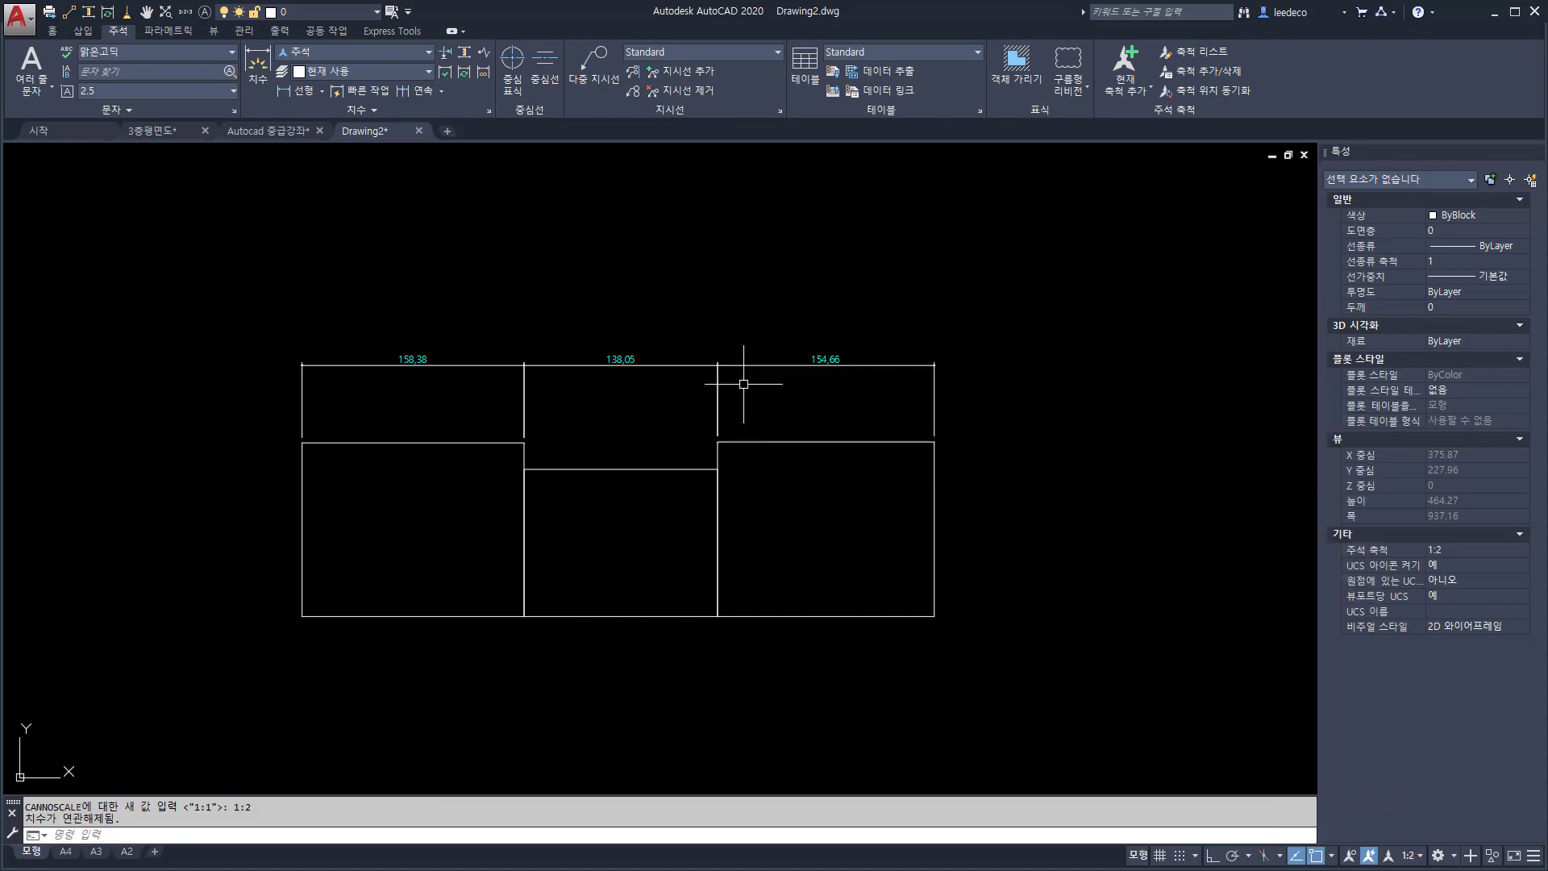
click(1408, 855)
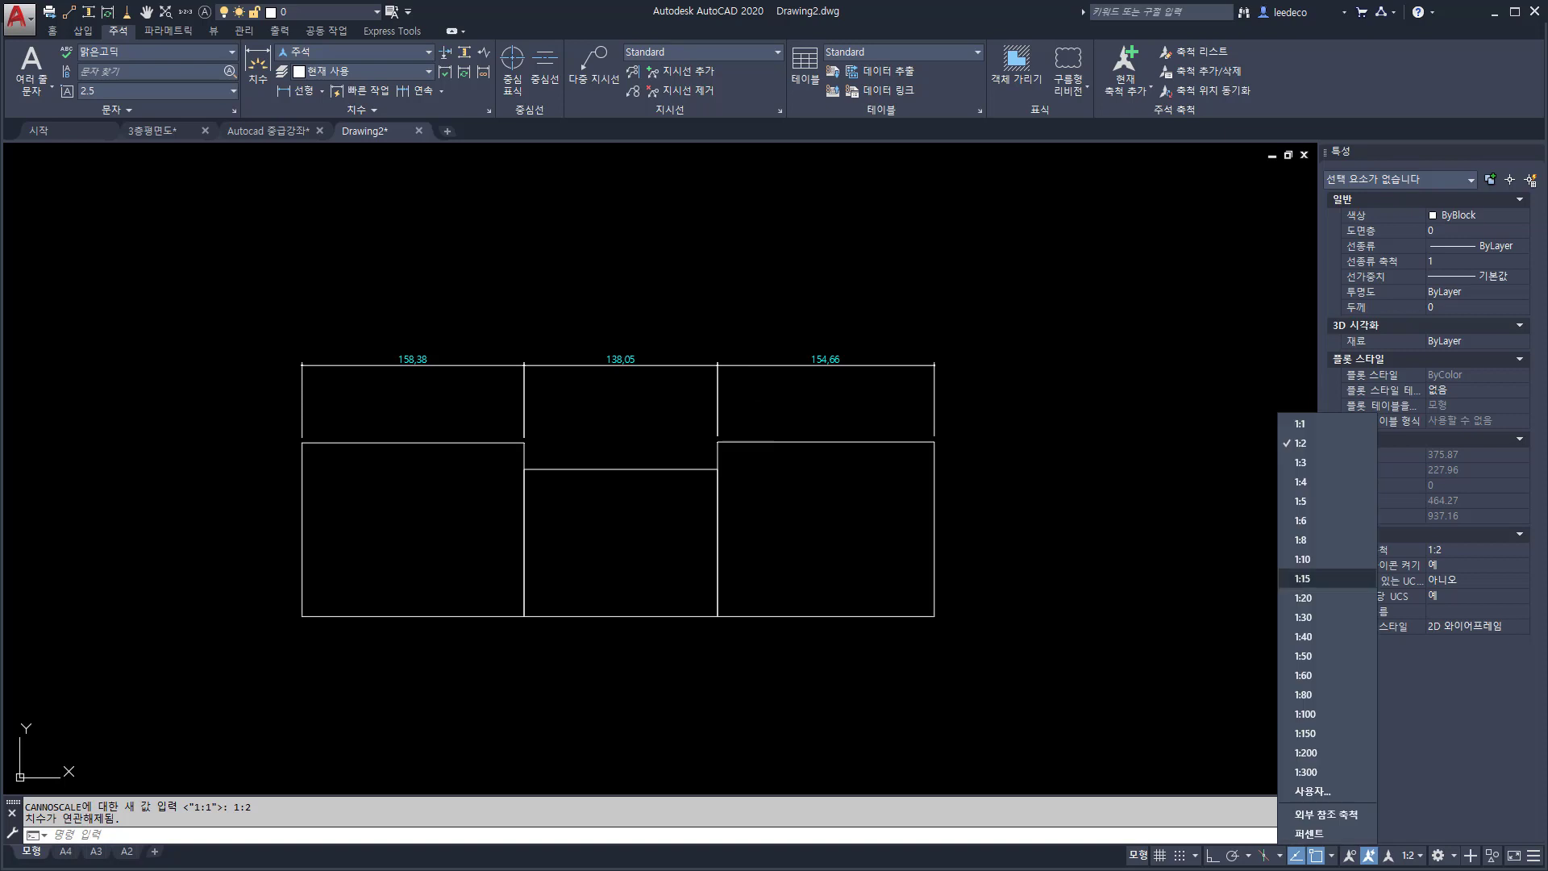
click(1301, 462)
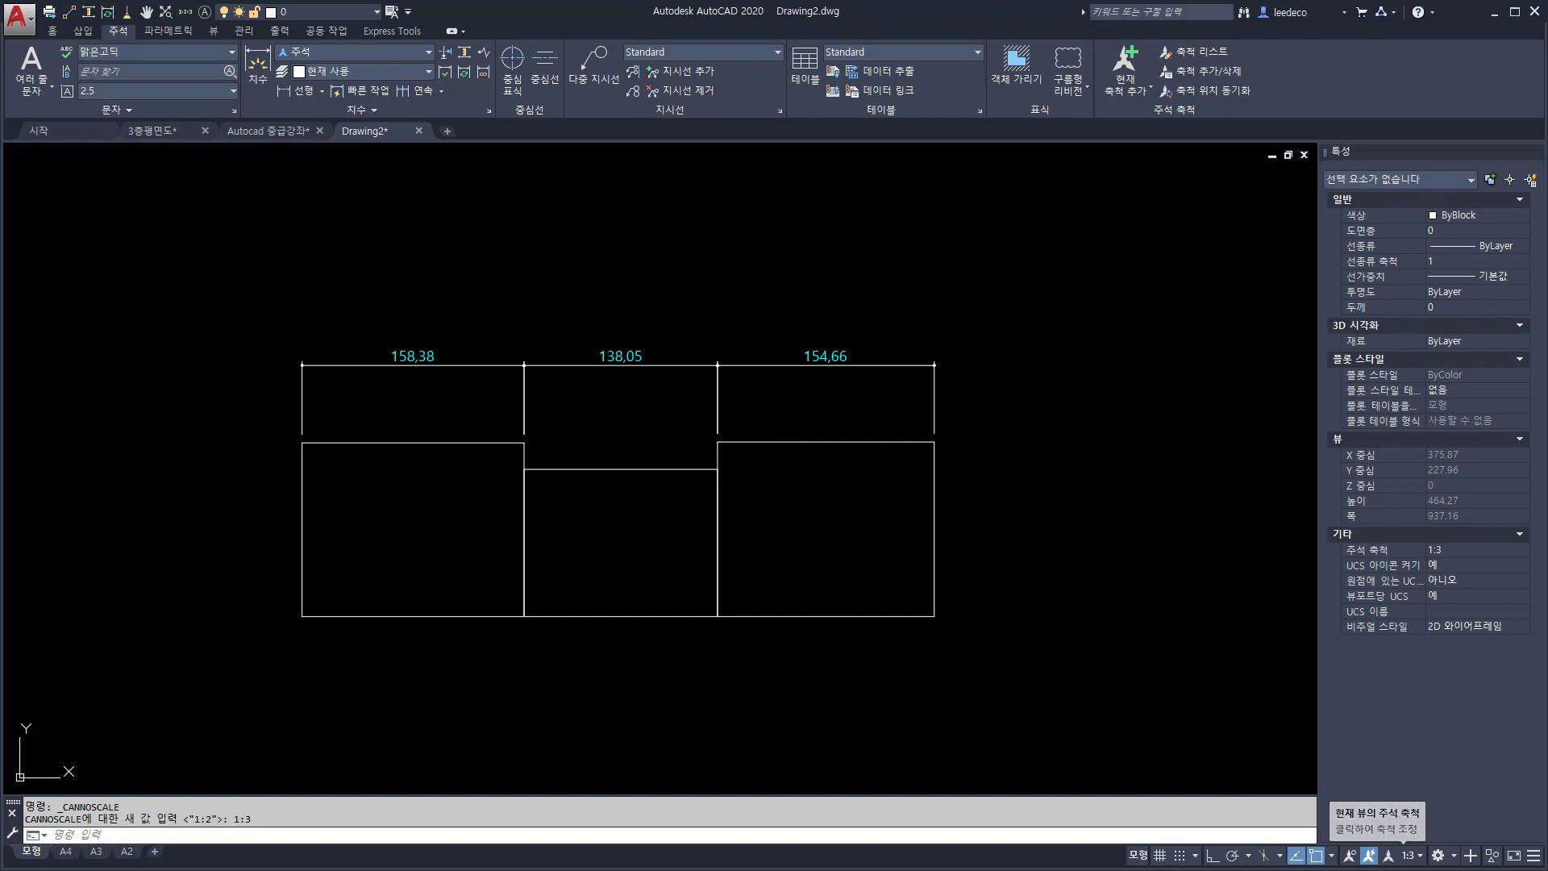
click(1409, 856)
click(1290, 424)
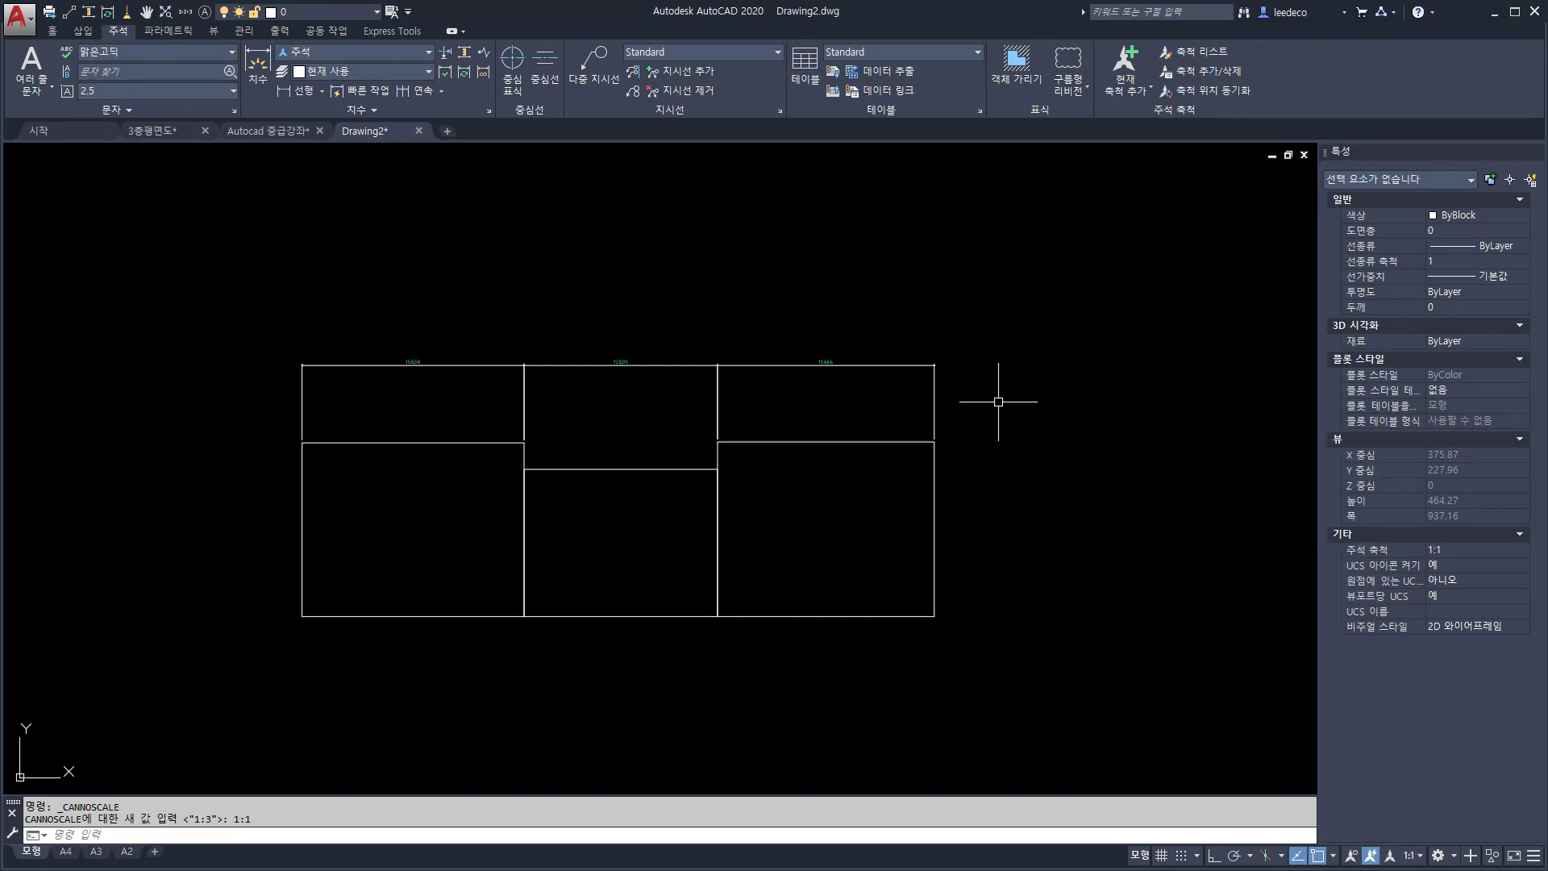
Dimension the overall width from the first rectangle's upper-left corner to the last one's upper-right corner, above the existing dimension row
text(dim)
key(Return)
click(302, 441)
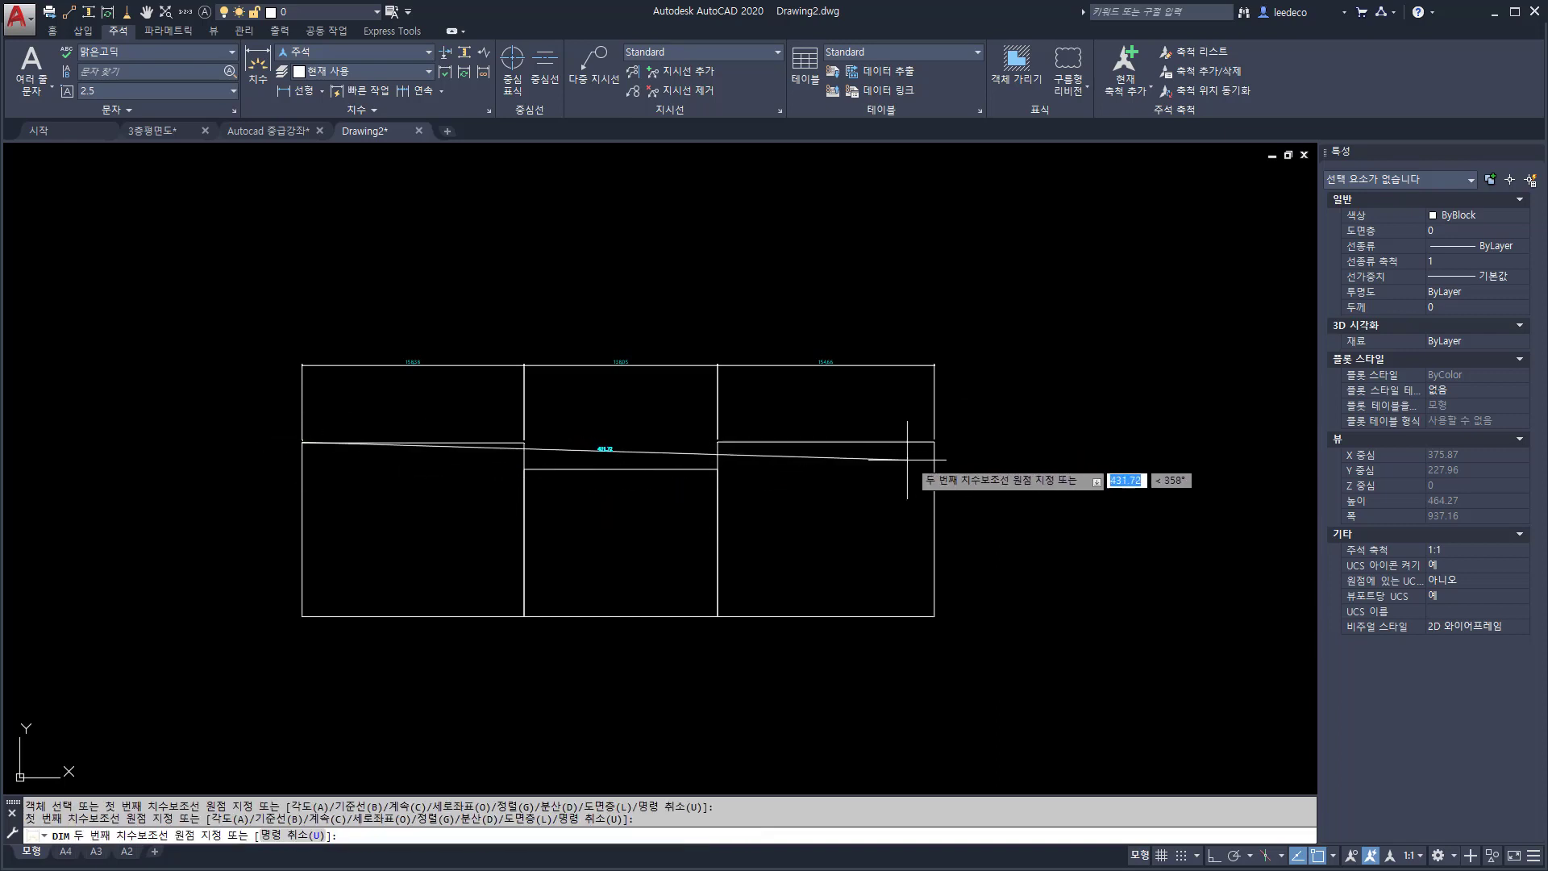
click(935, 440)
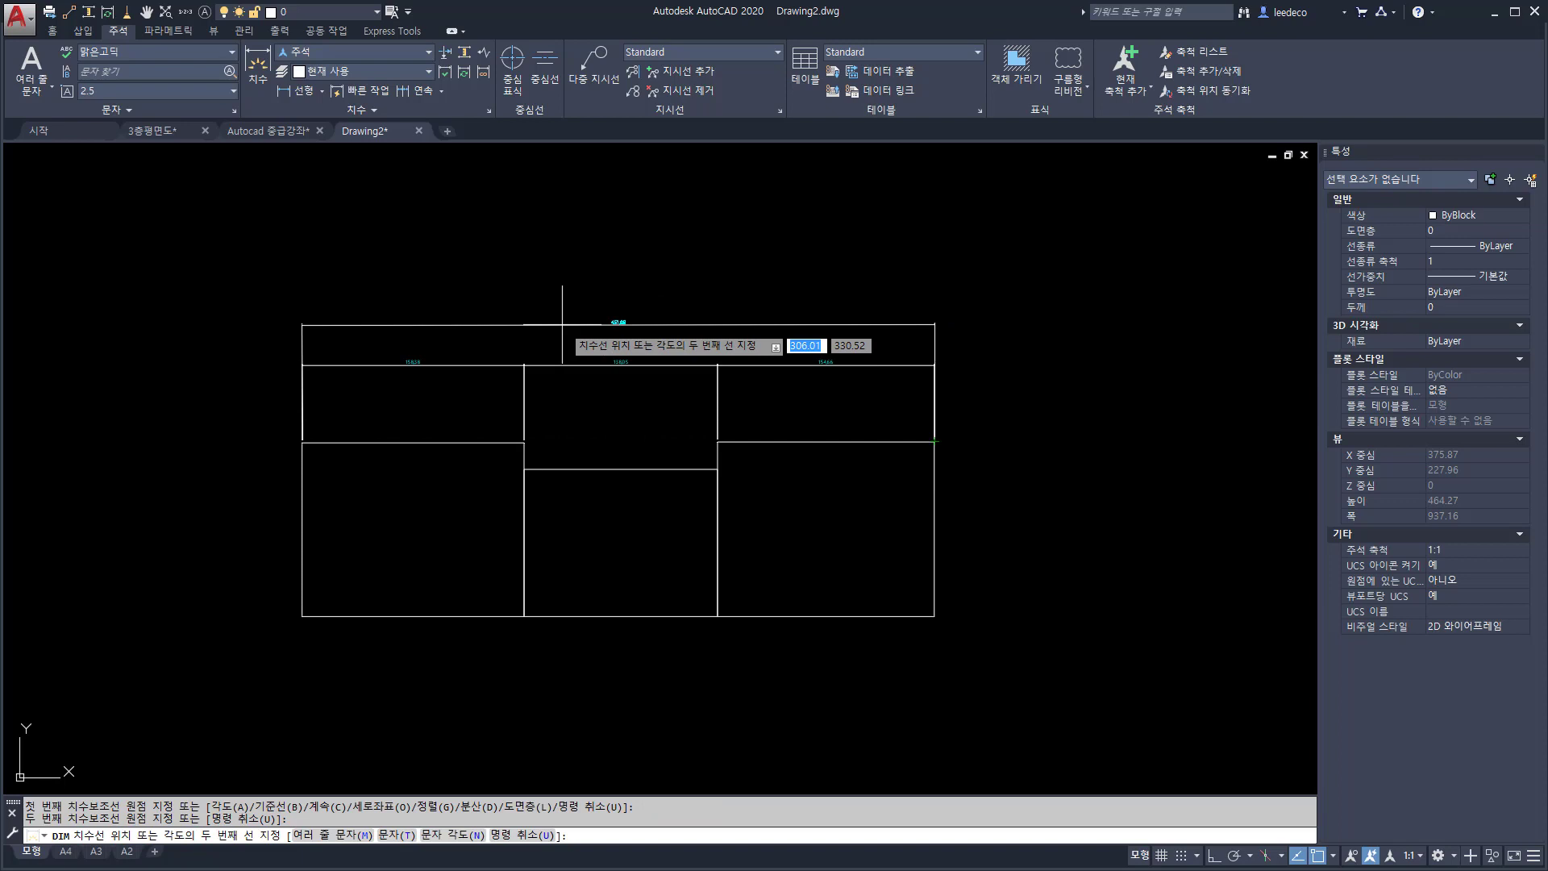
click(565, 316)
key(Return)
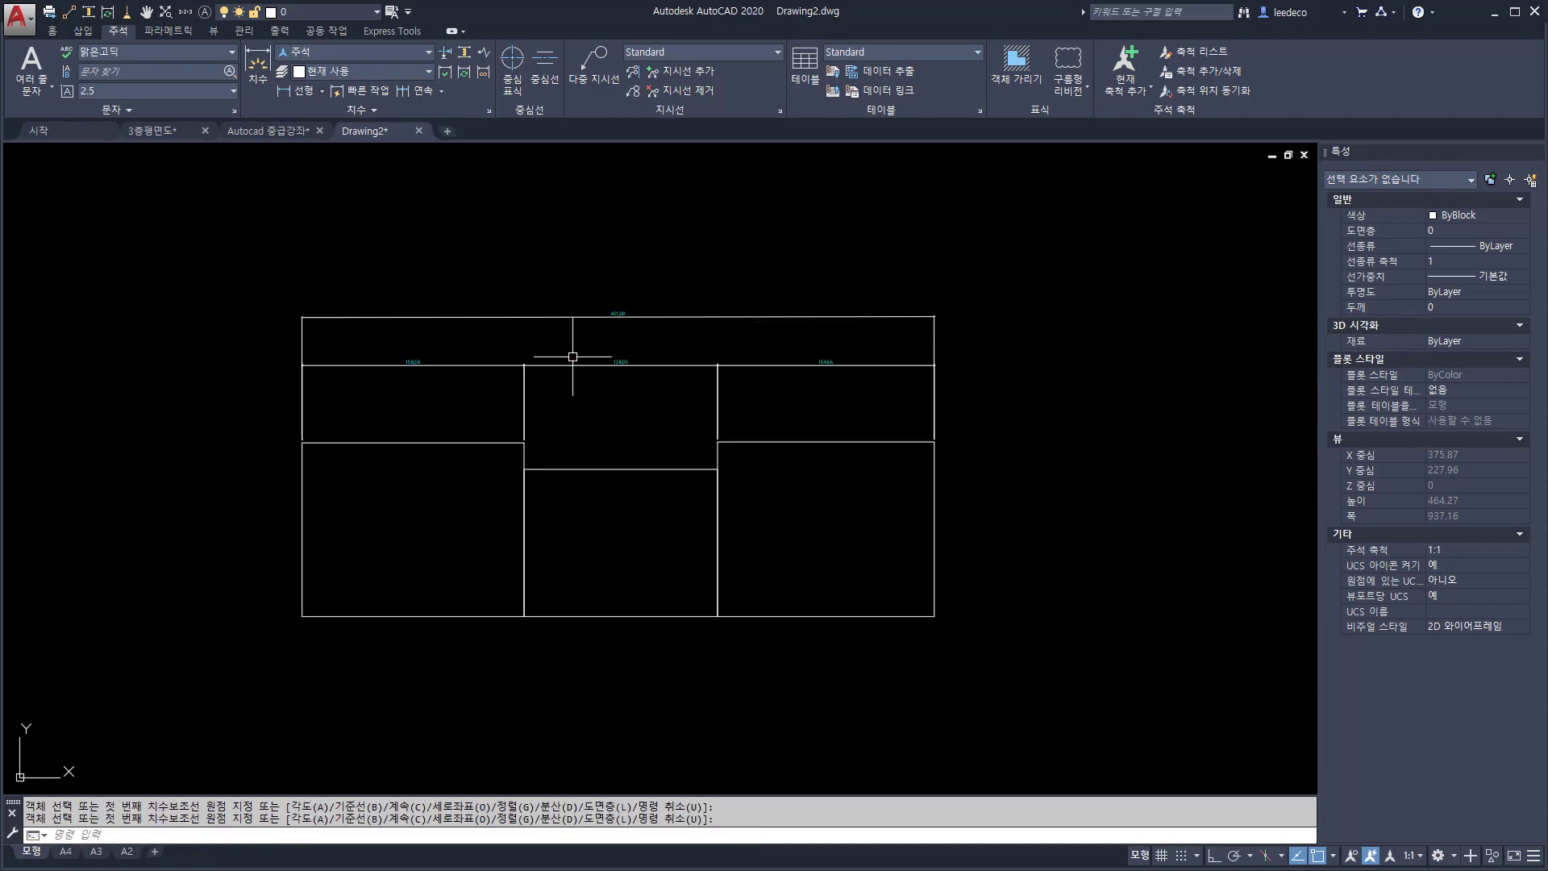
scroll(683, 359, up, 3)
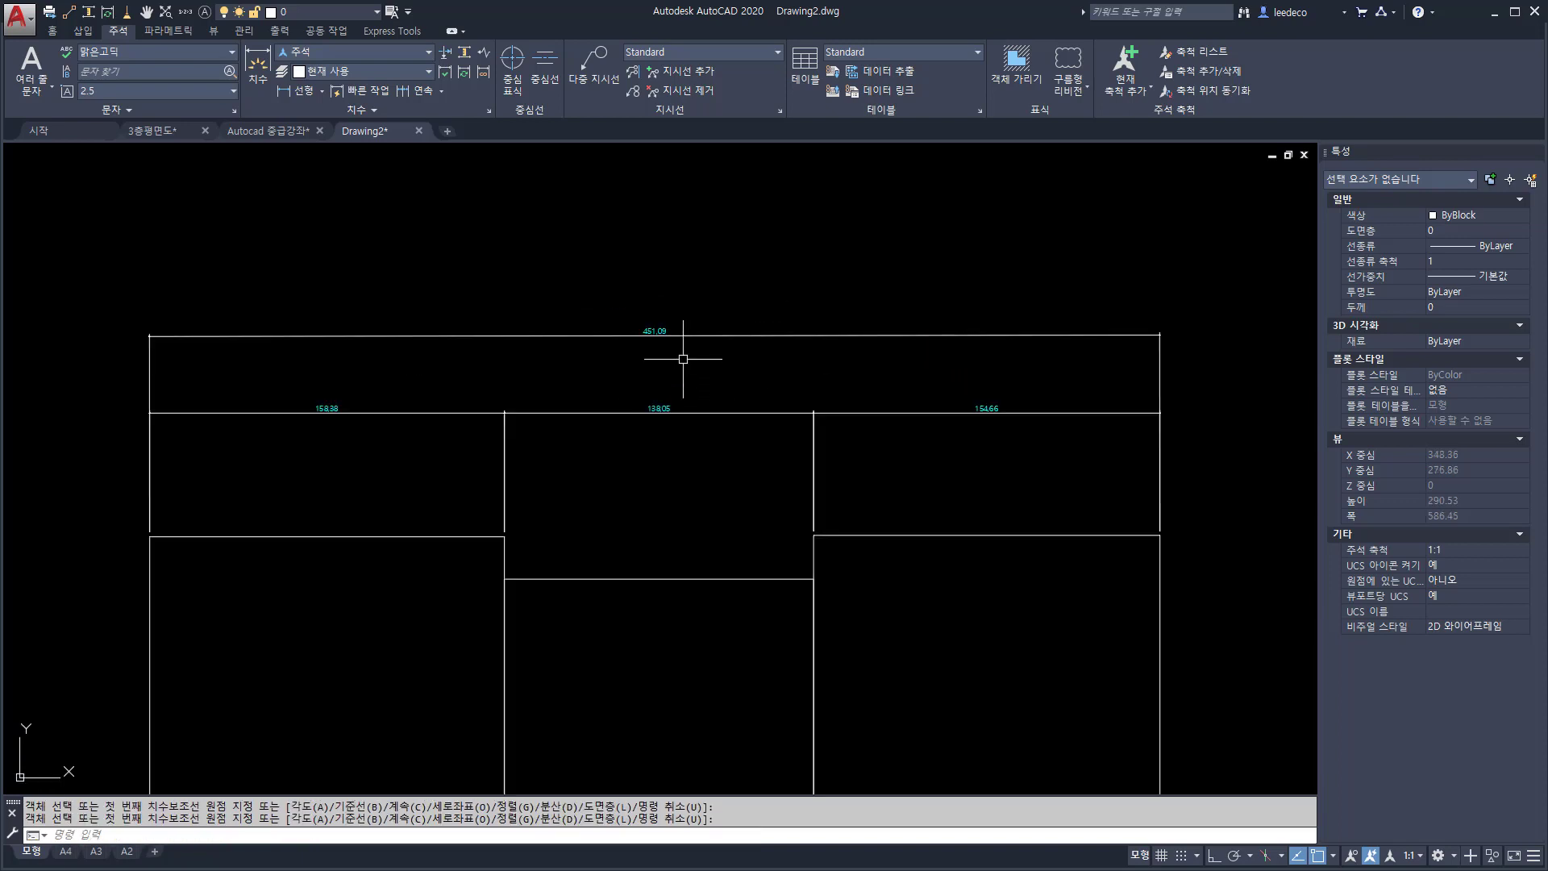
scroll(683, 359, down, 2)
key(Escape)
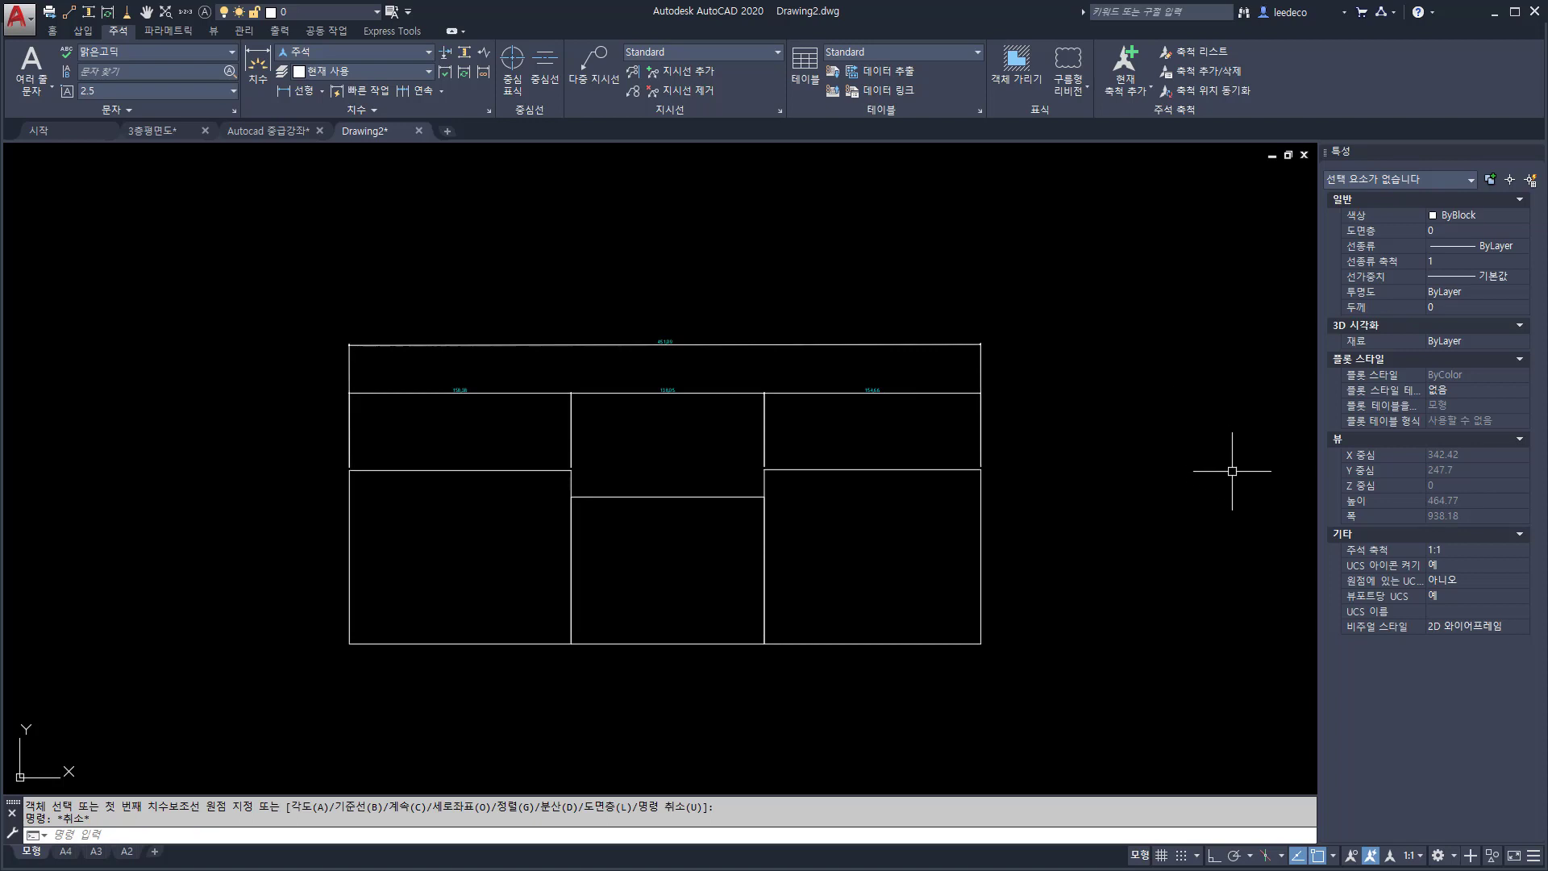
Space the overall dimension from the middle rectangle's dimension with DIMSPACE, using automatic spacing at the 1:1 annotation scale
text(dim)
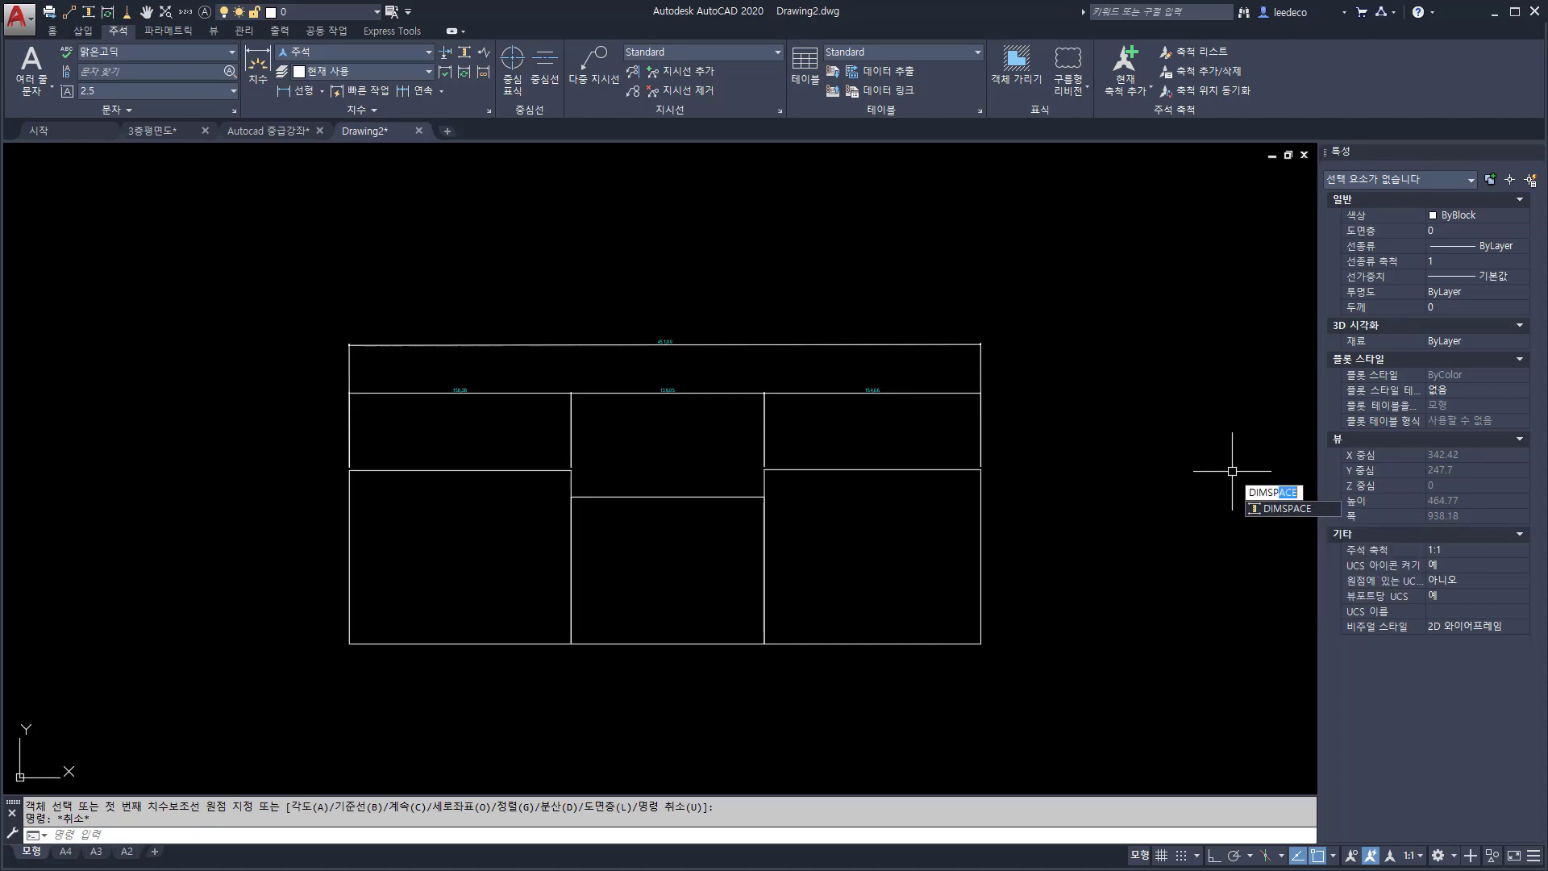
key(Return)
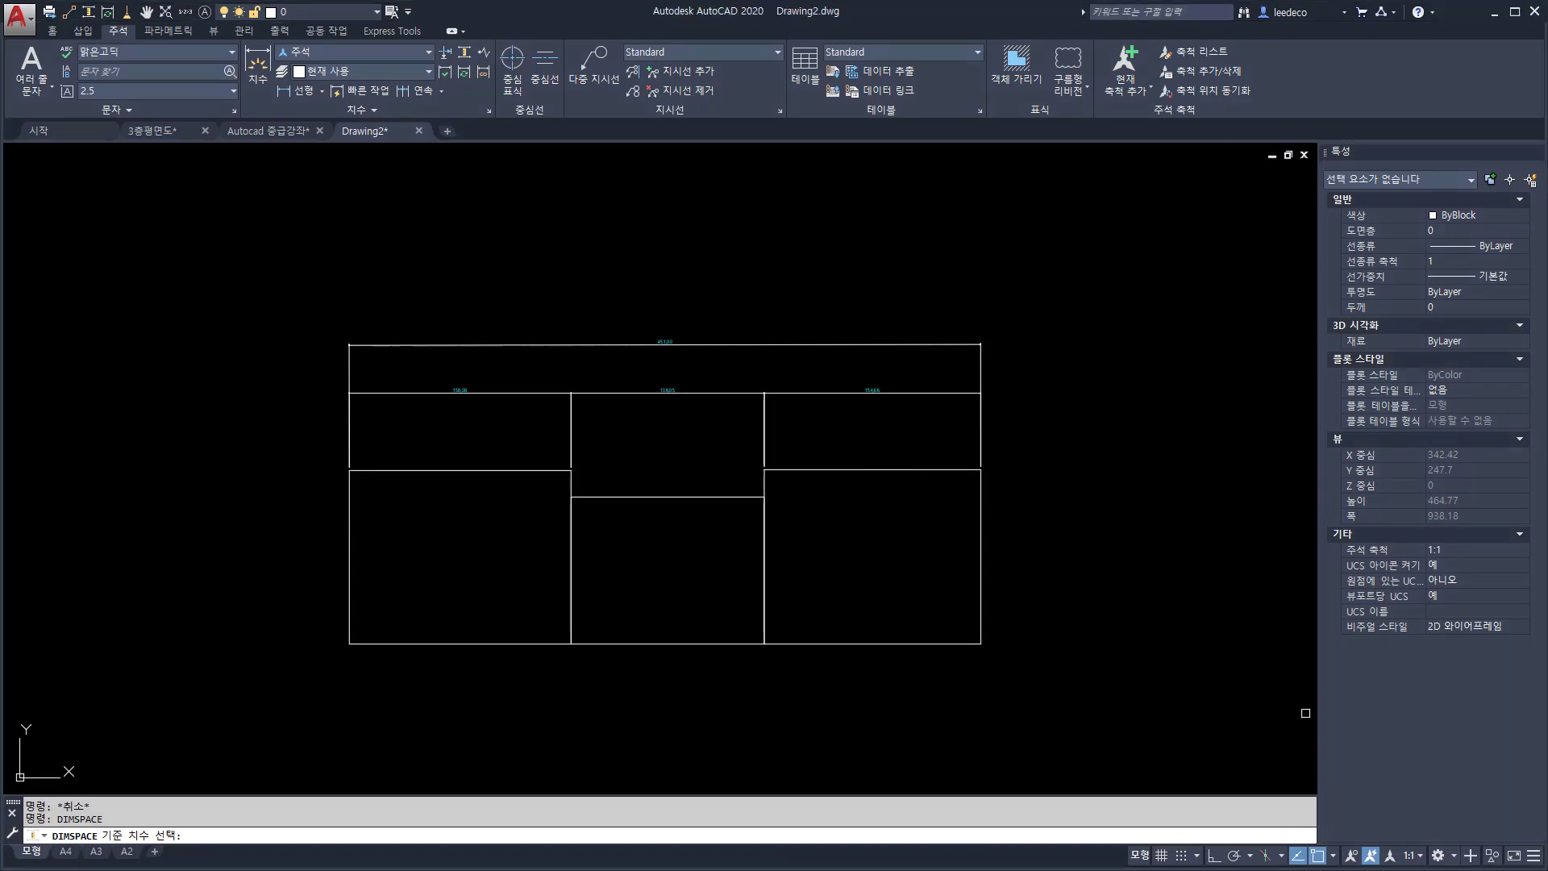
click(703, 393)
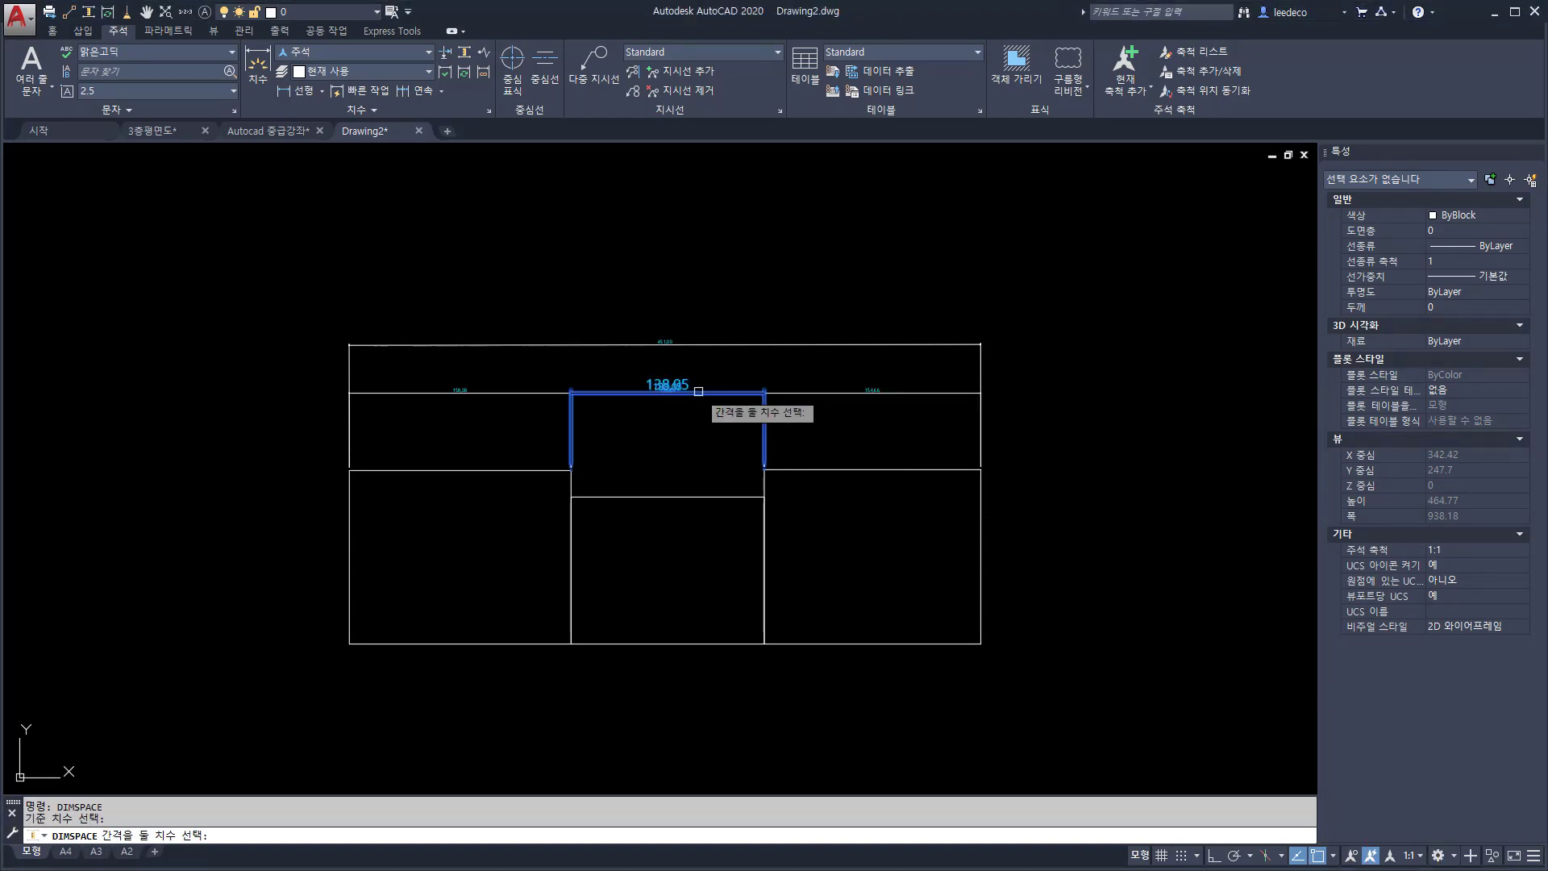
click(769, 341)
key(Return)
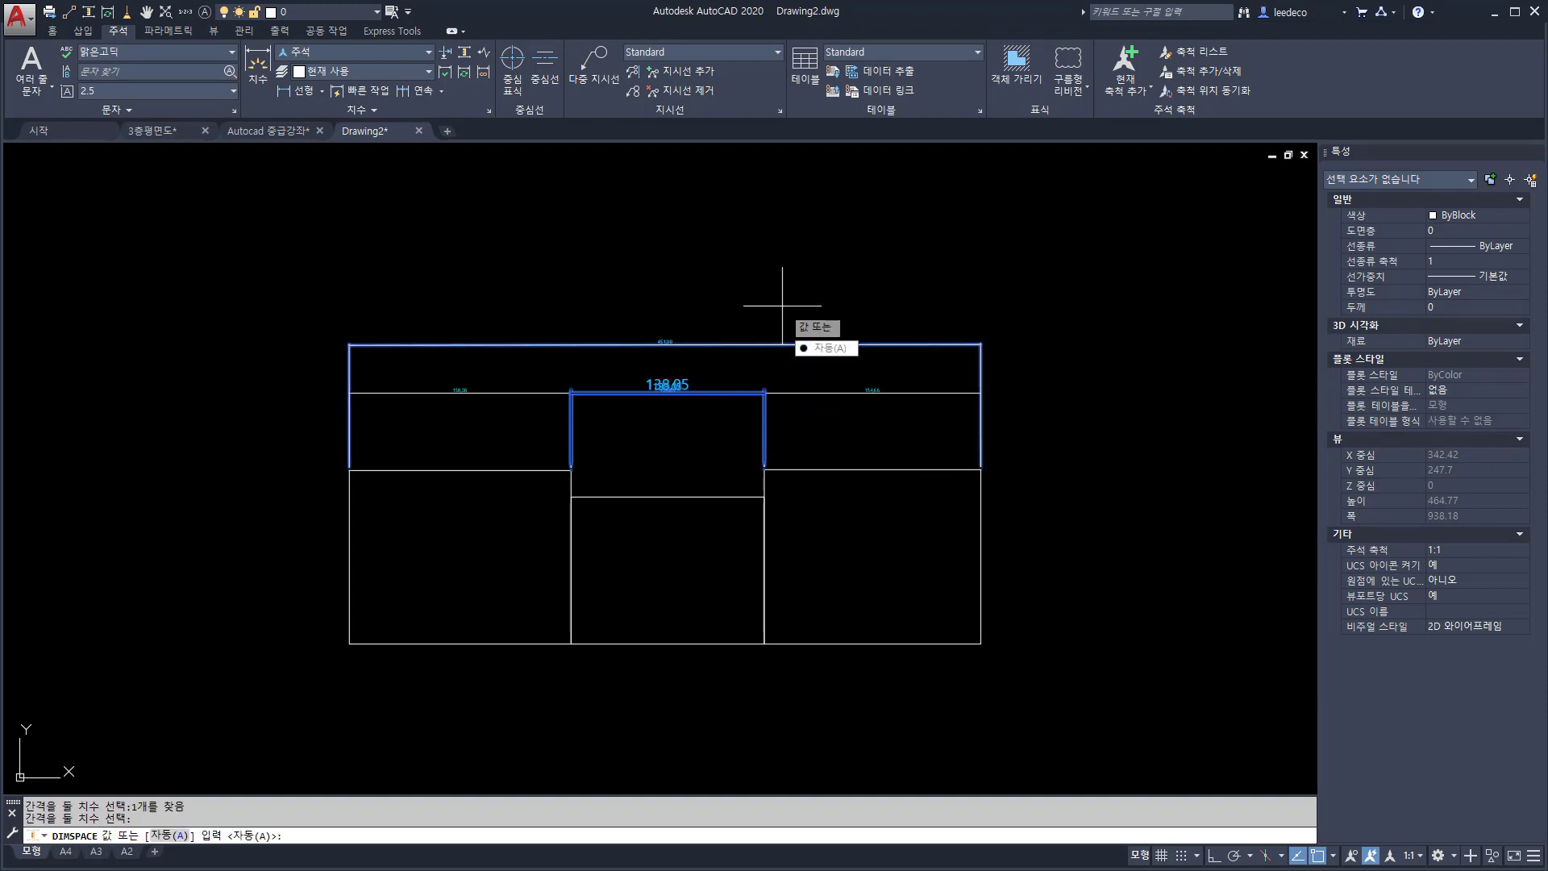
key(Return)
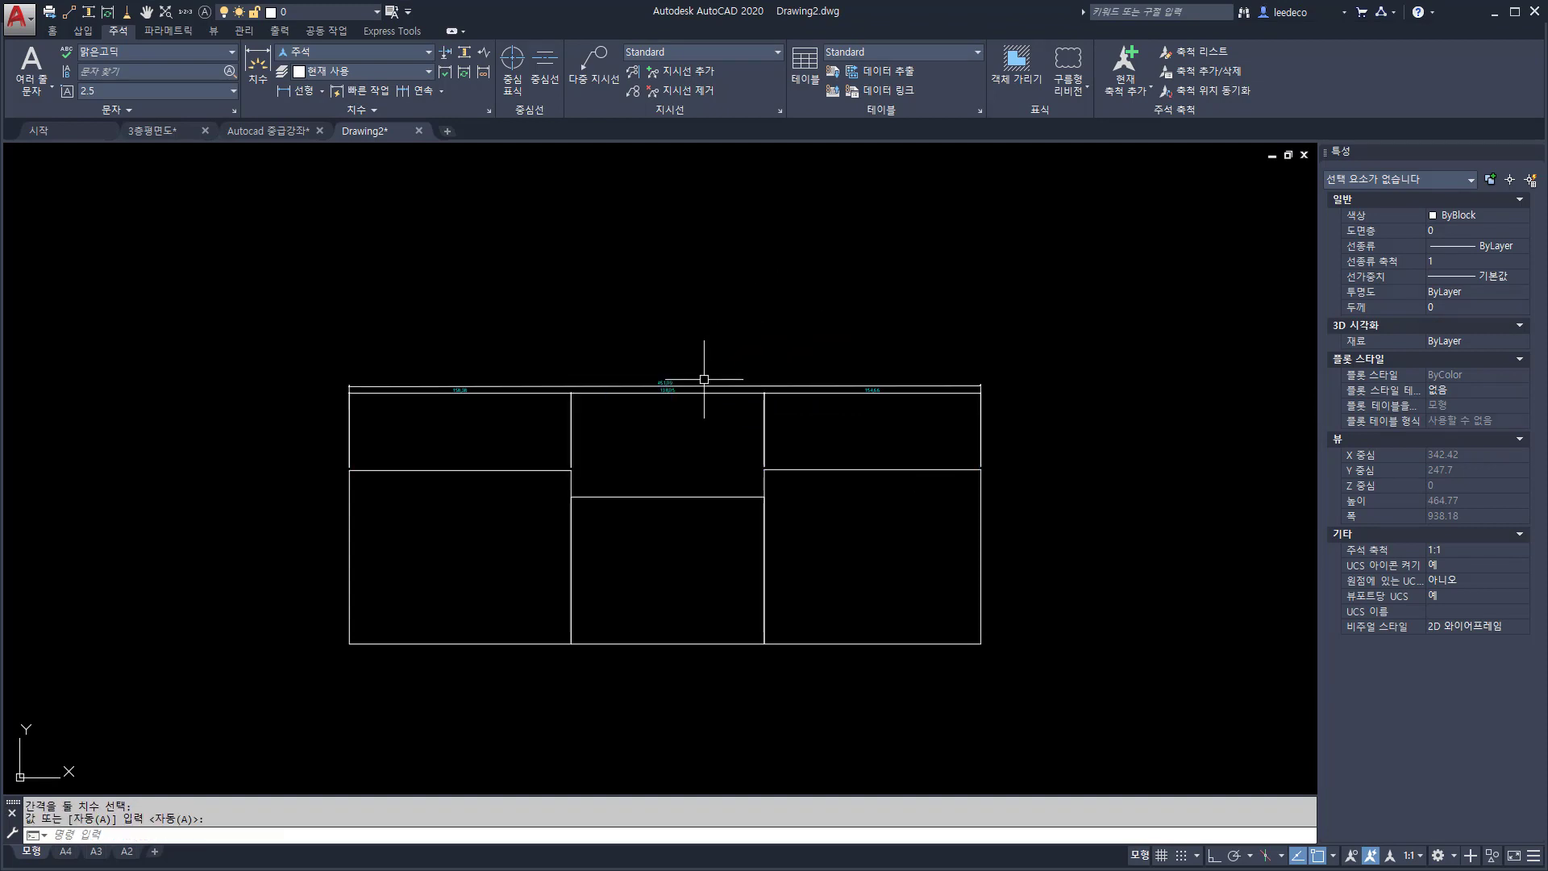
Set the annotation scale to 1:2 and space the overall dimension automatically from the middle rectangle's dimension with DIMSPACE
right_click(1279, 791)
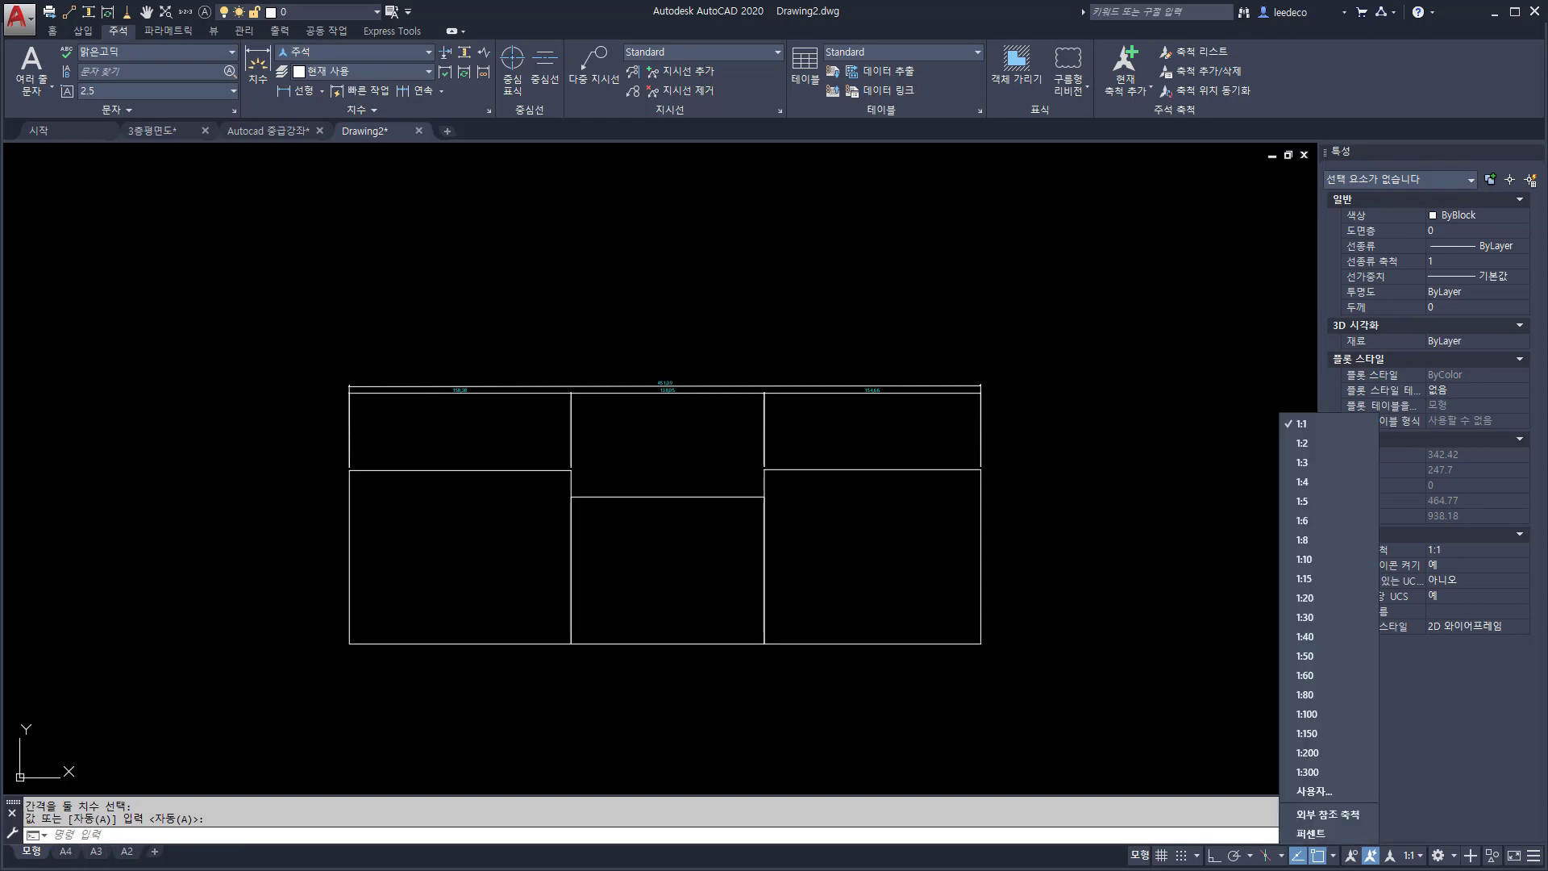
click(1327, 443)
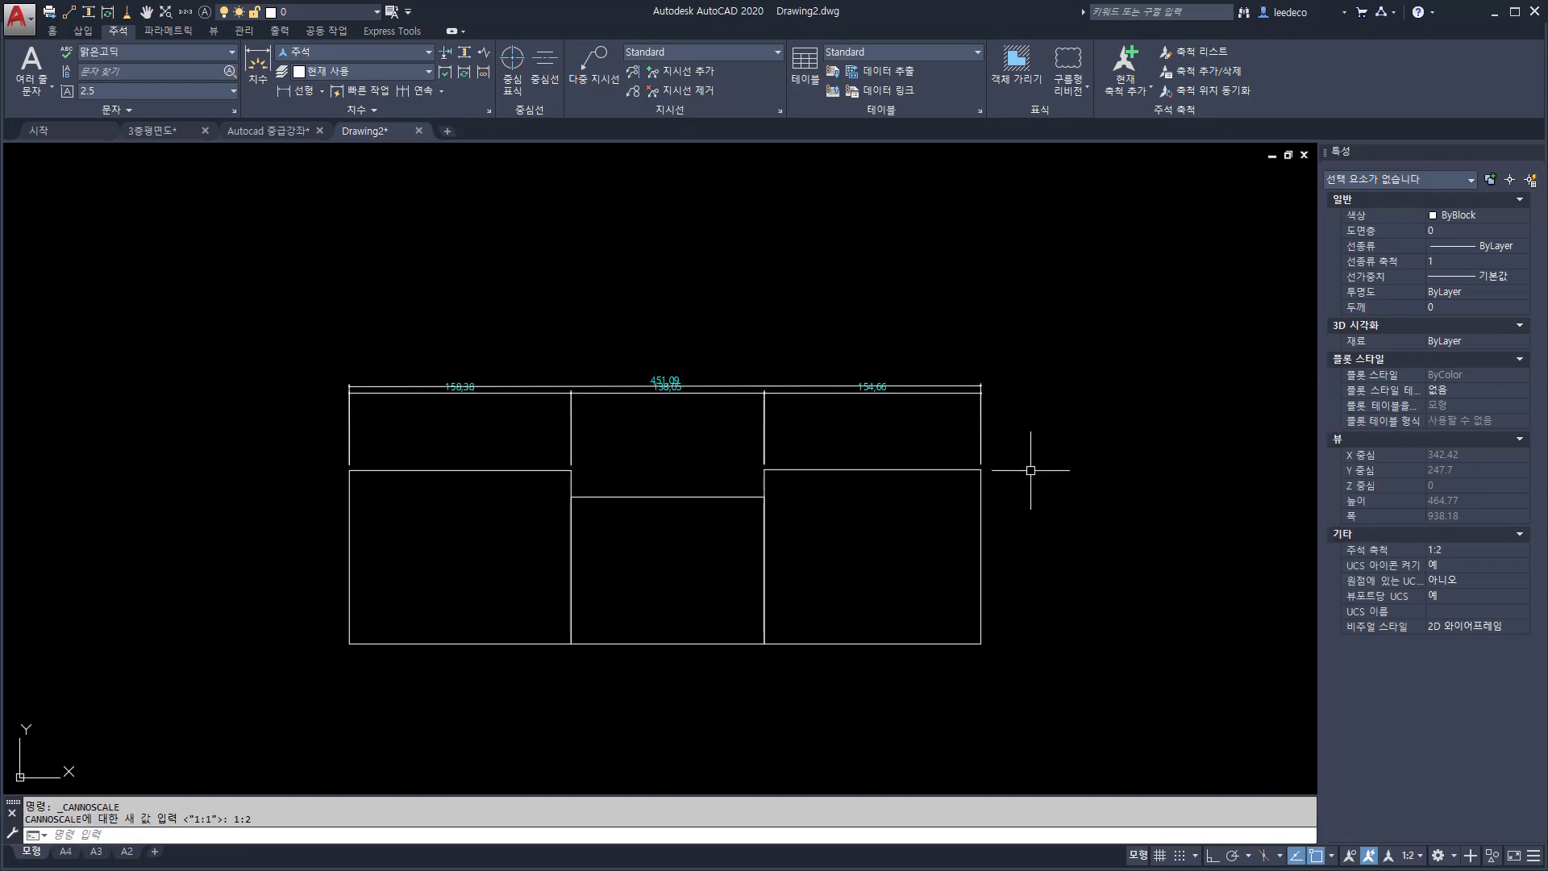
text(DIMSPACE)
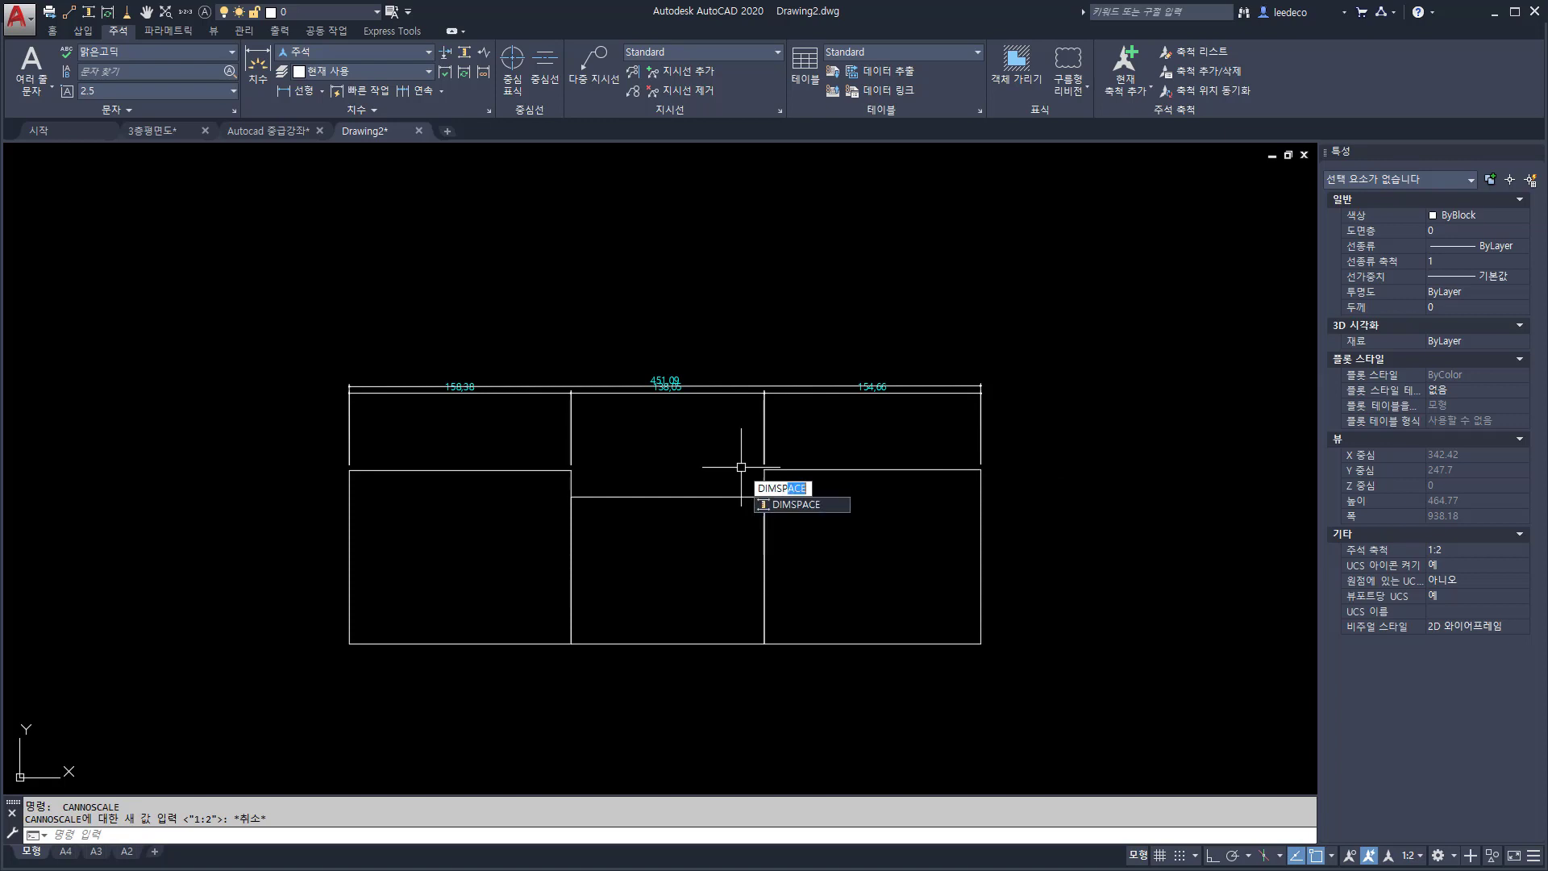
key(Return)
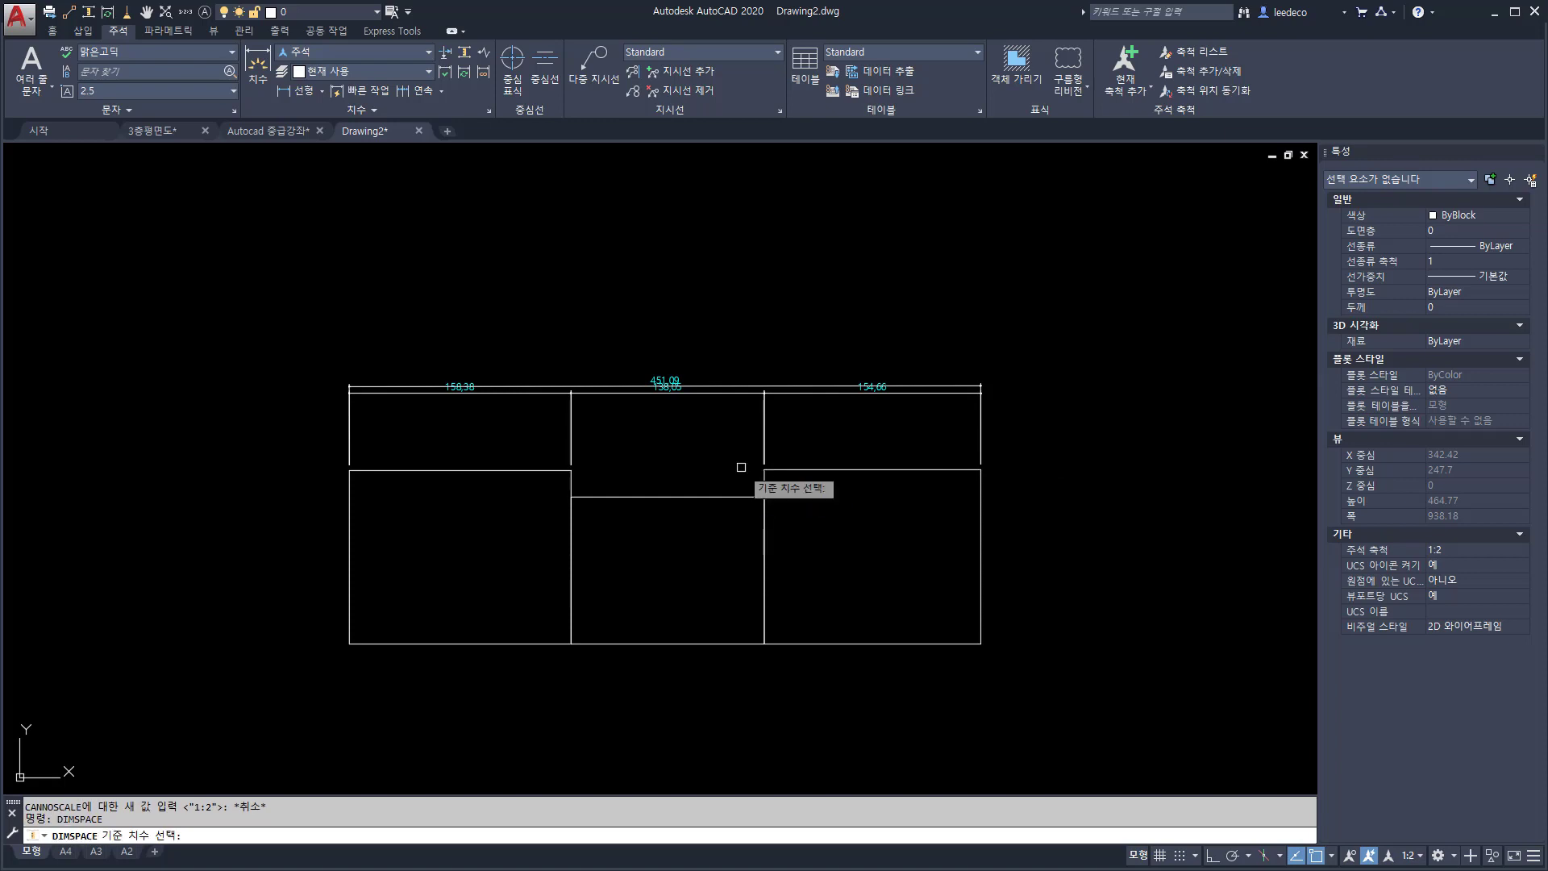
click(730, 386)
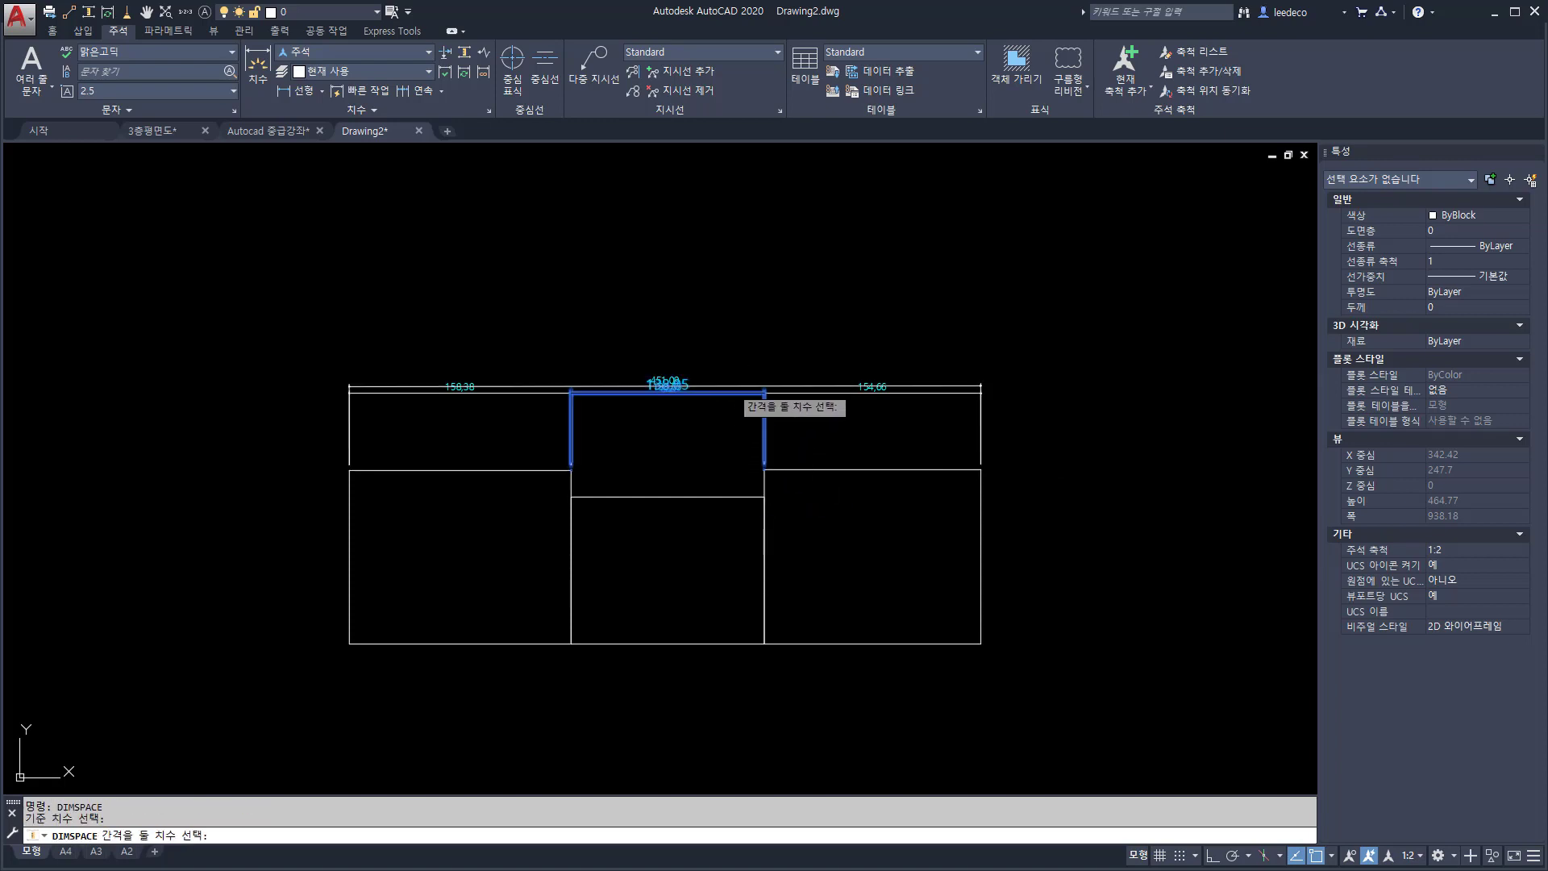
click(732, 386)
key(Return)
key(Return)
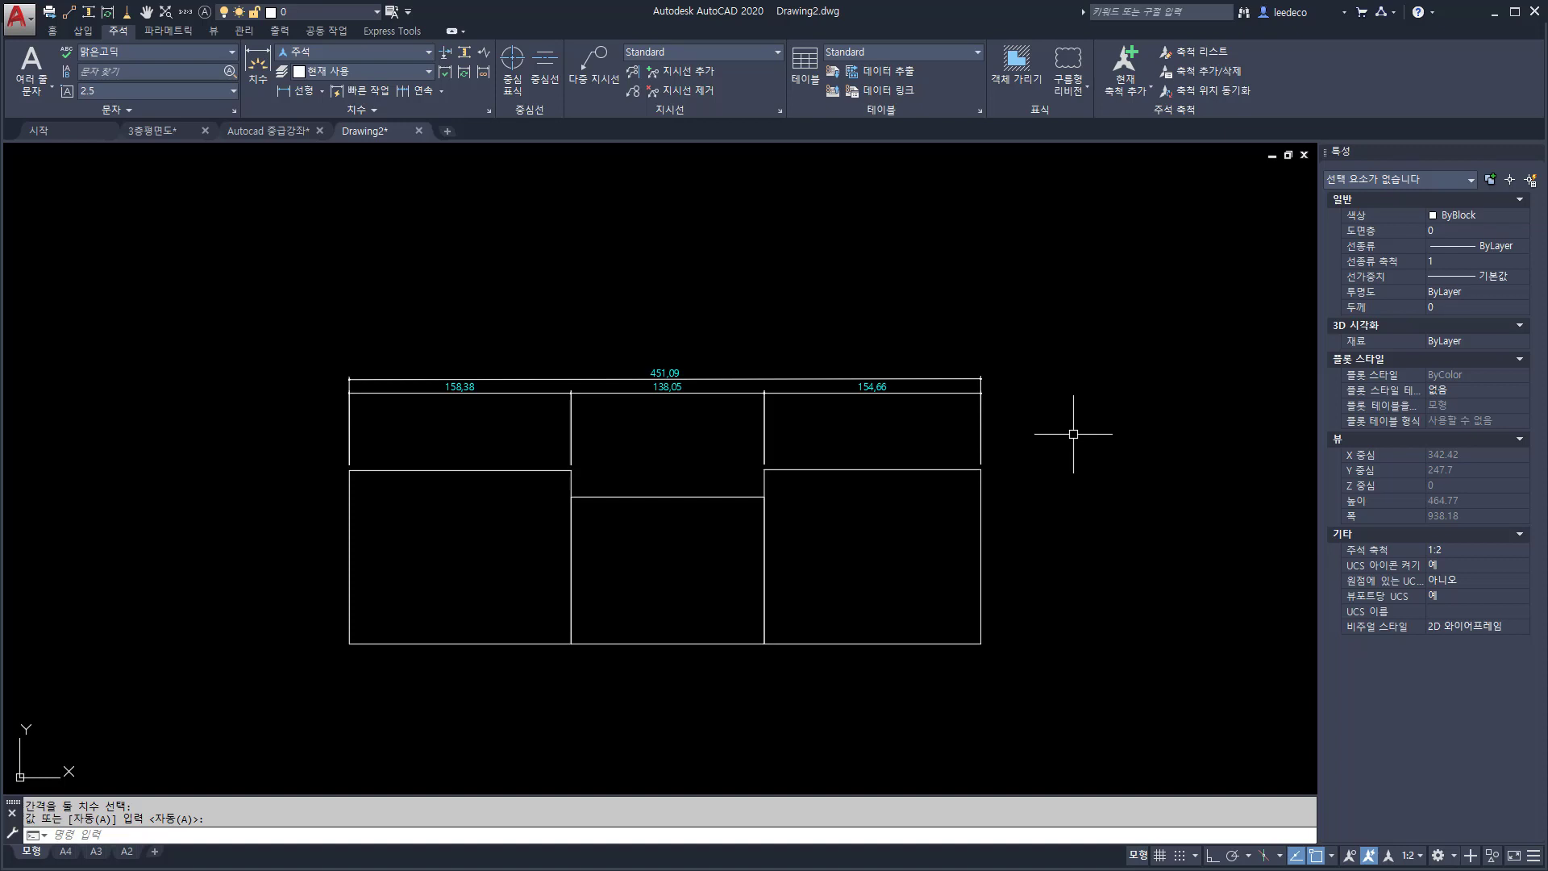
Set the annotation scale to 1:3 and space the overall dimension automatically from the middle rectangle's dimension with DIMSPACE
click(1409, 854)
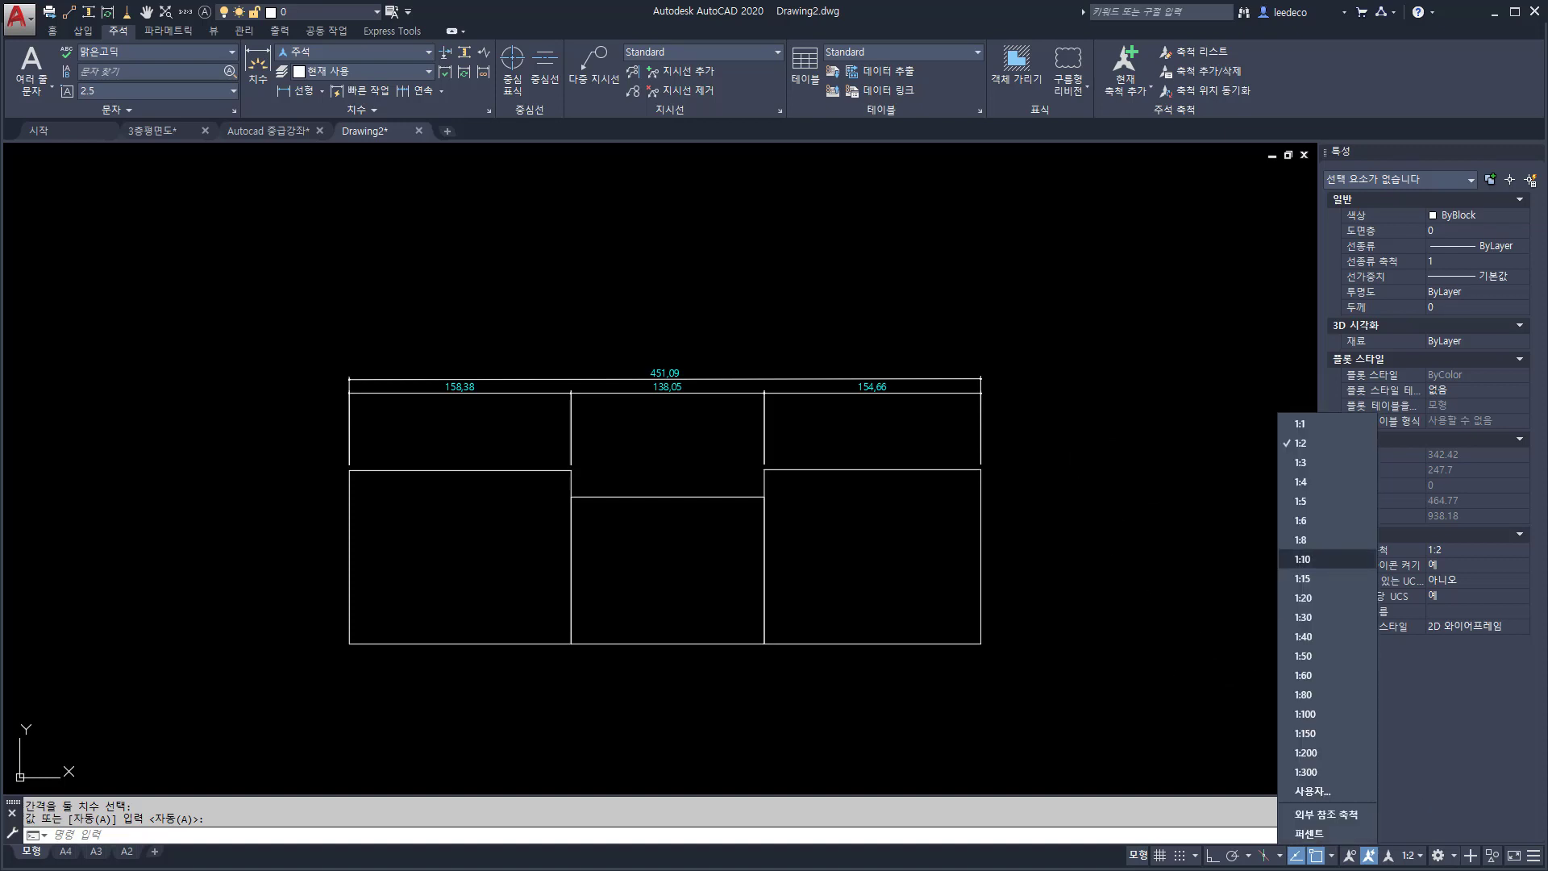
click(1300, 462)
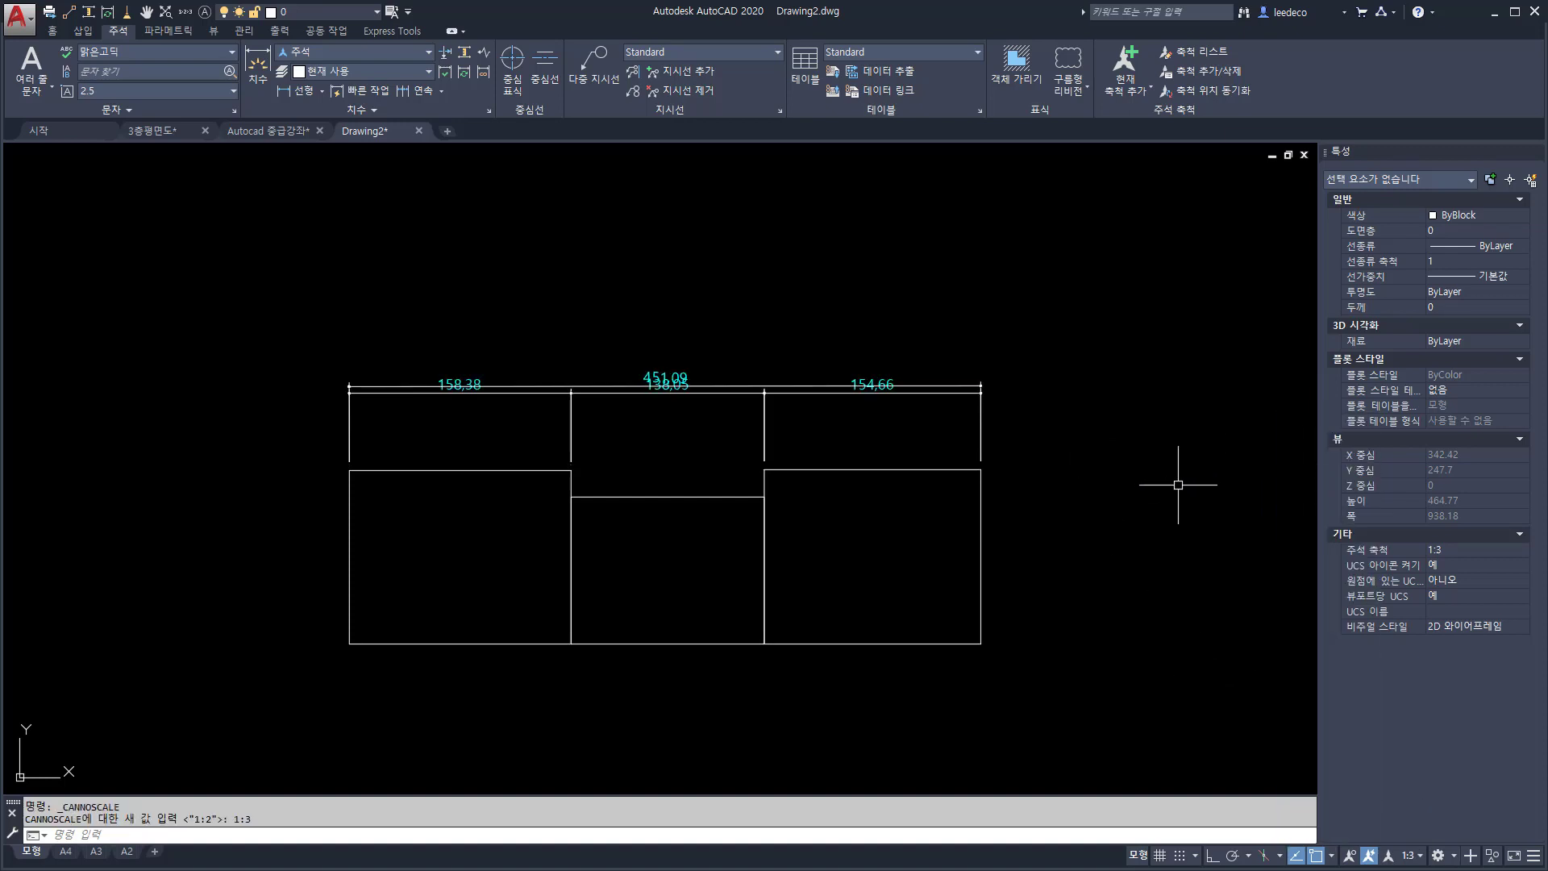
text(dim)
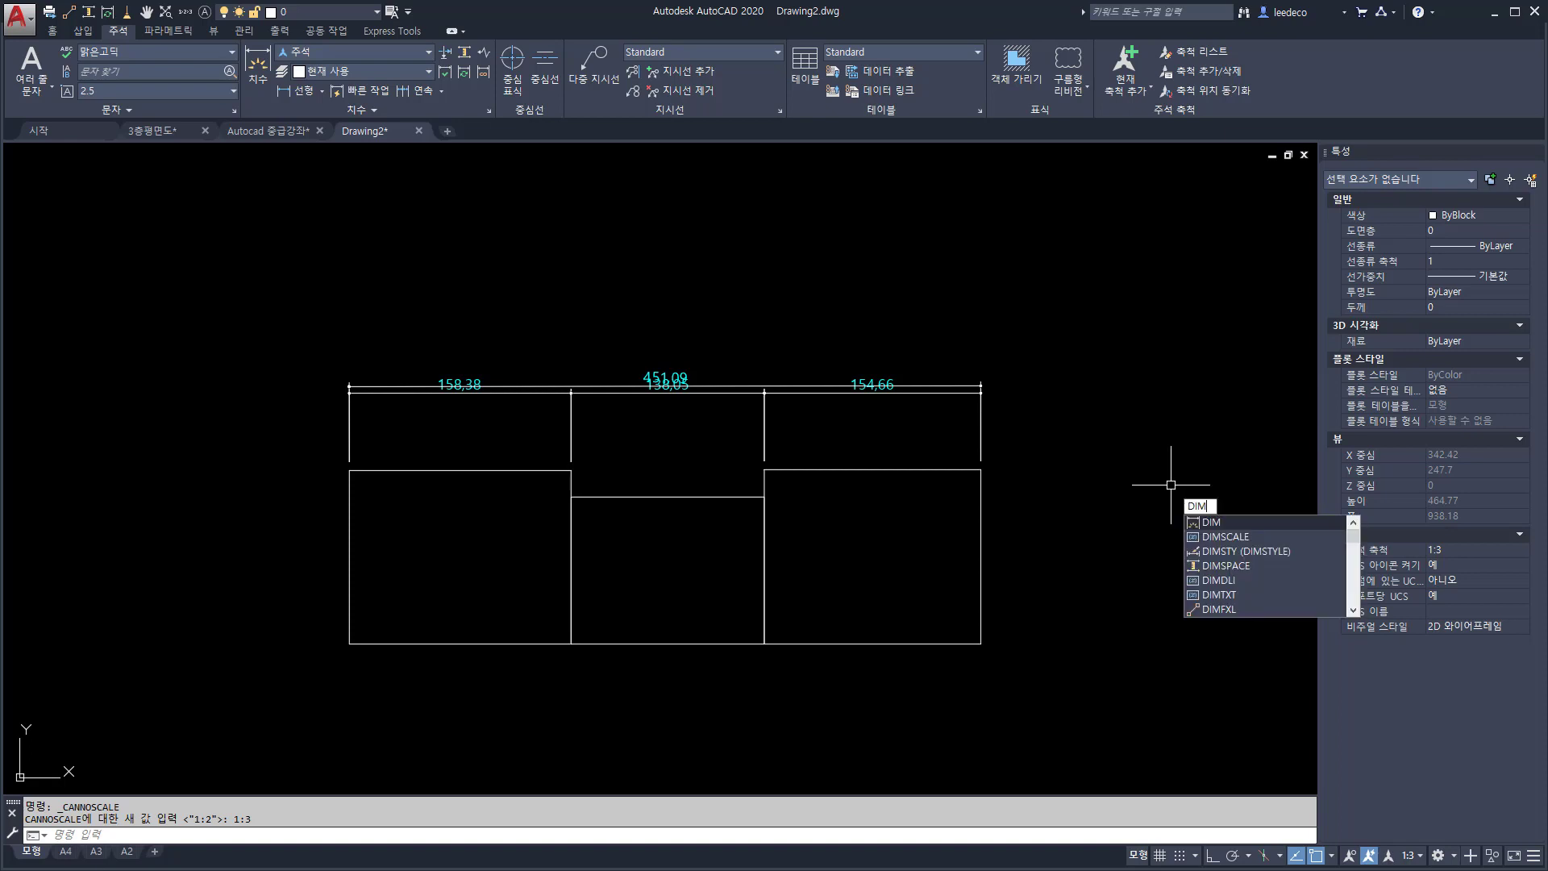
text(sp)
key(Return)
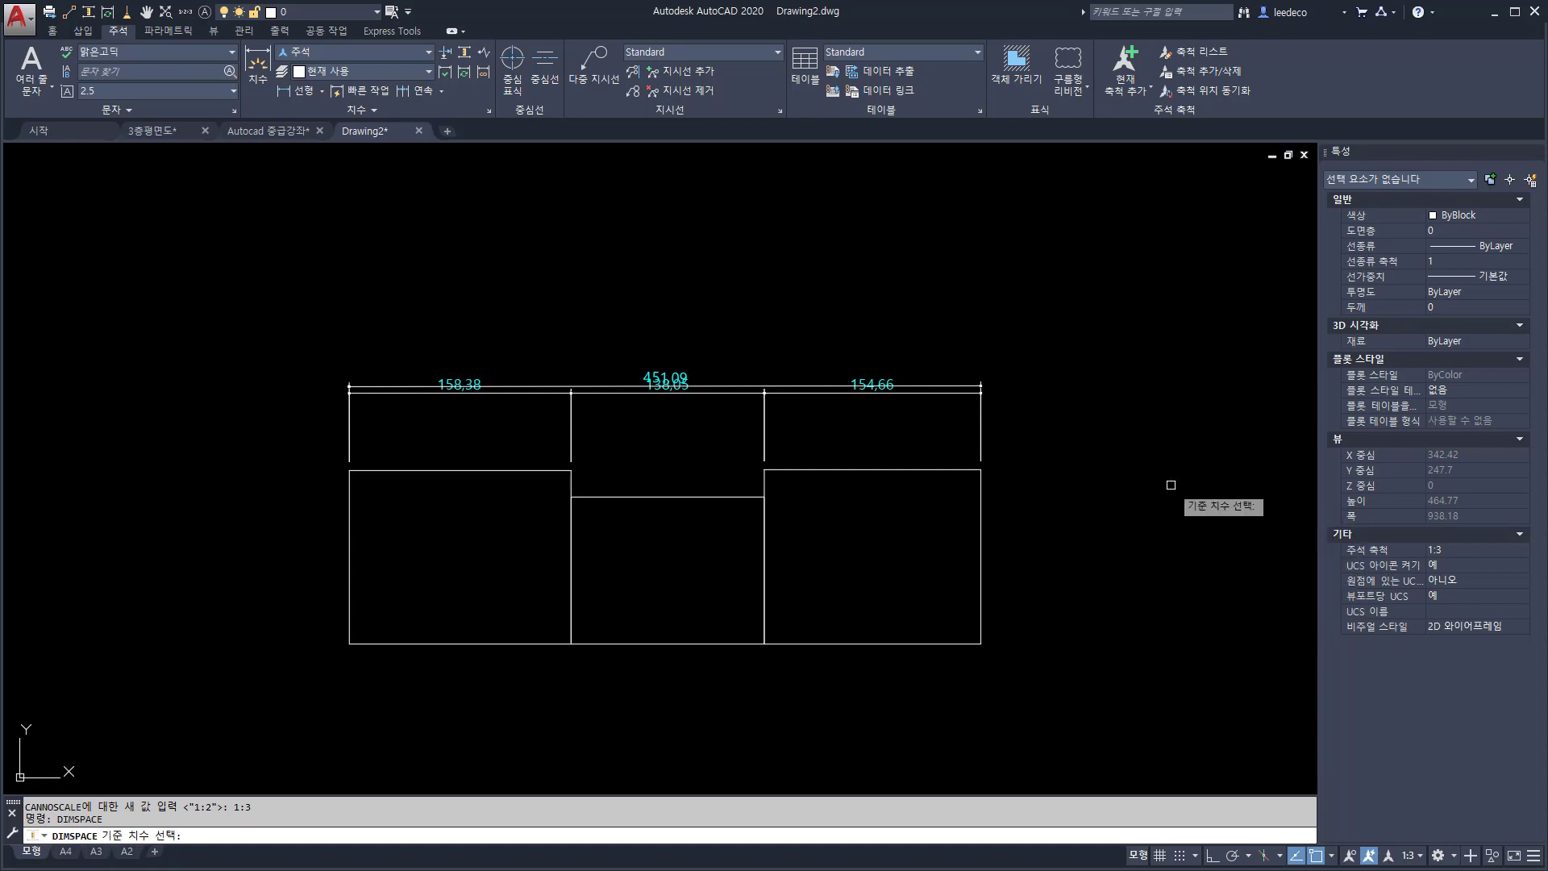
click(730, 393)
click(743, 383)
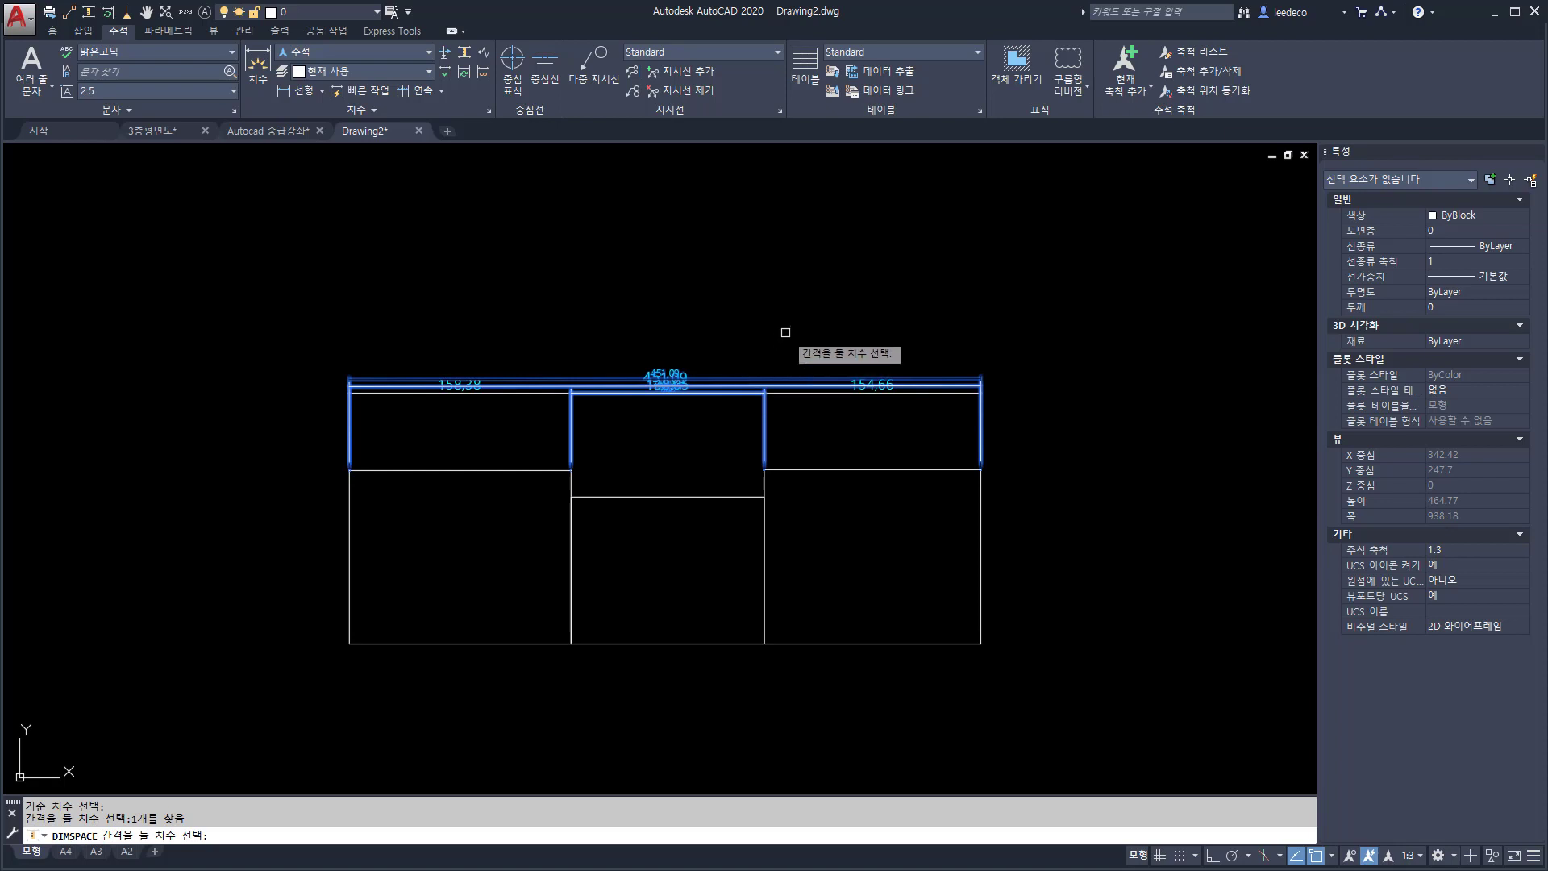
key(Return)
key(Return)
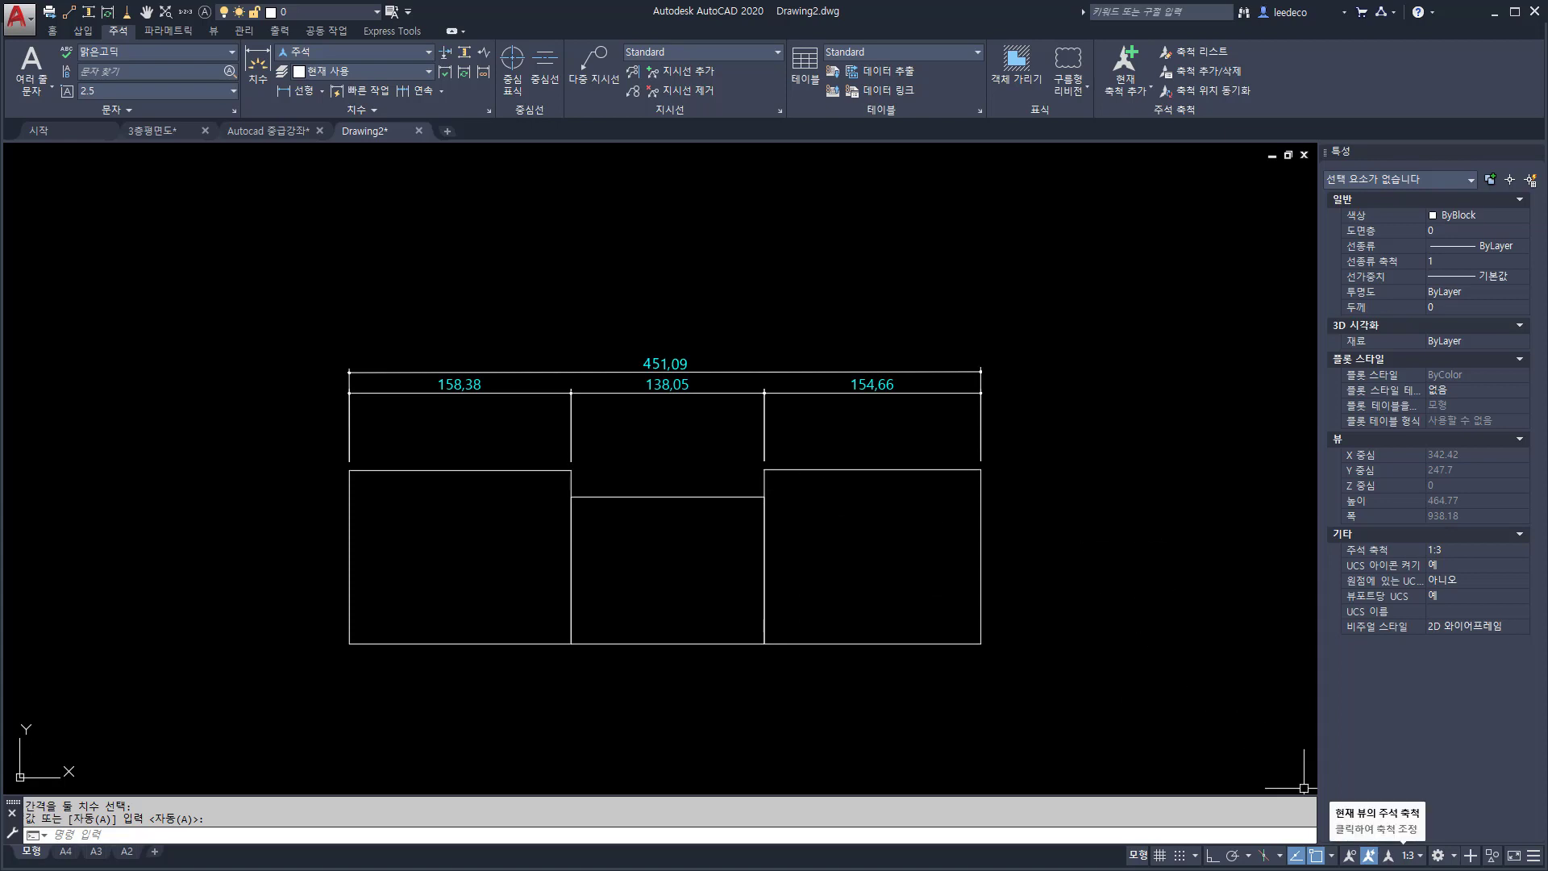
Cycle the annotation scale through 1:1, 1:2 and 1:3 to compare the dimension text size and line spacing at each scale
click(1409, 856)
click(1300, 423)
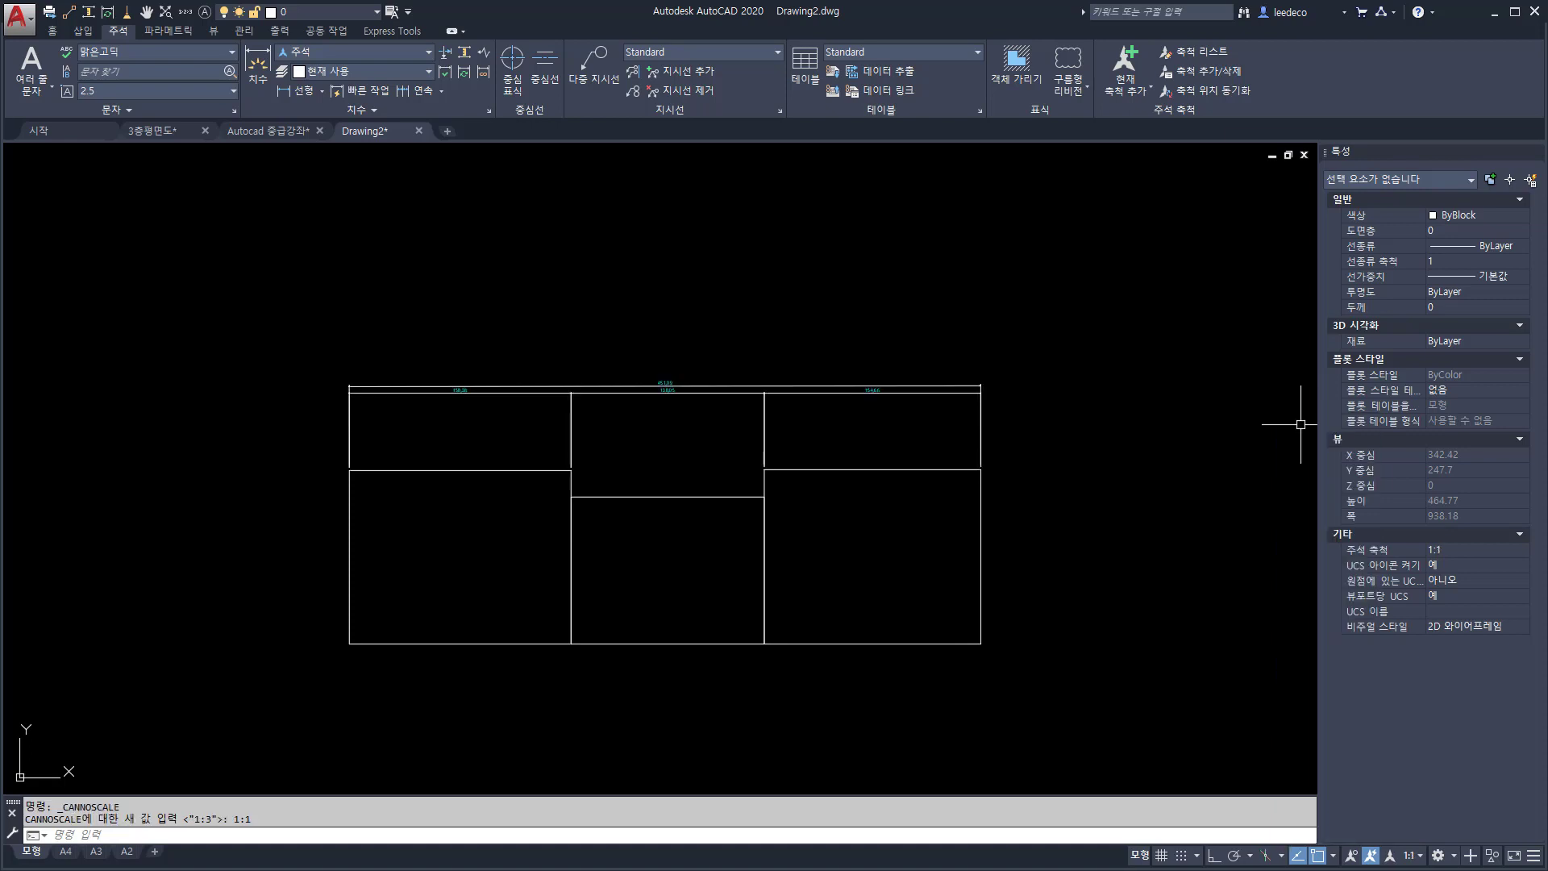
click(1410, 855)
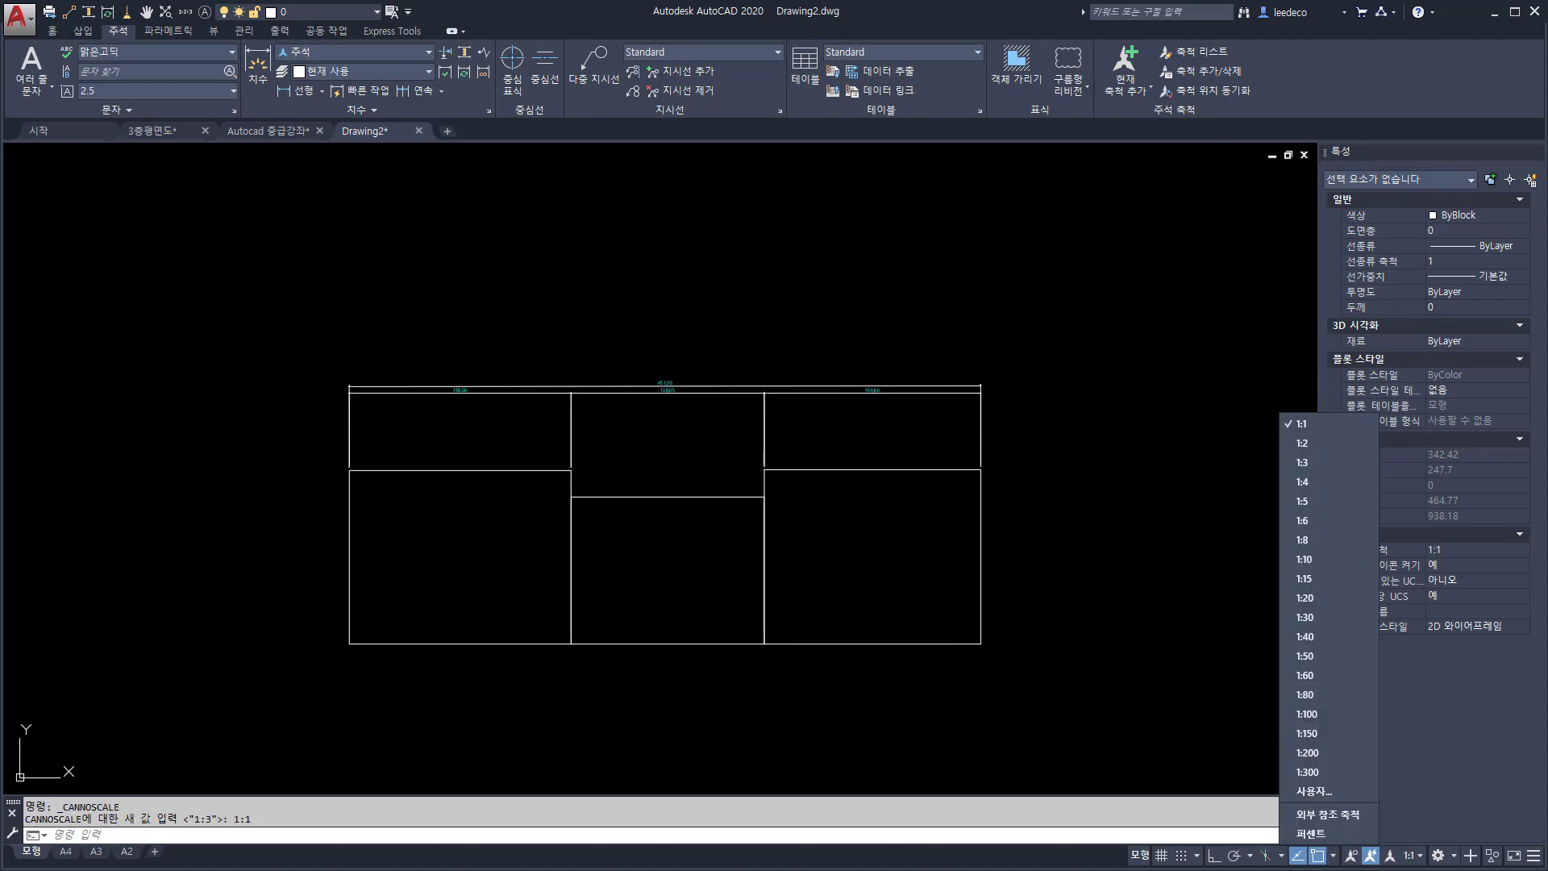
click(1312, 443)
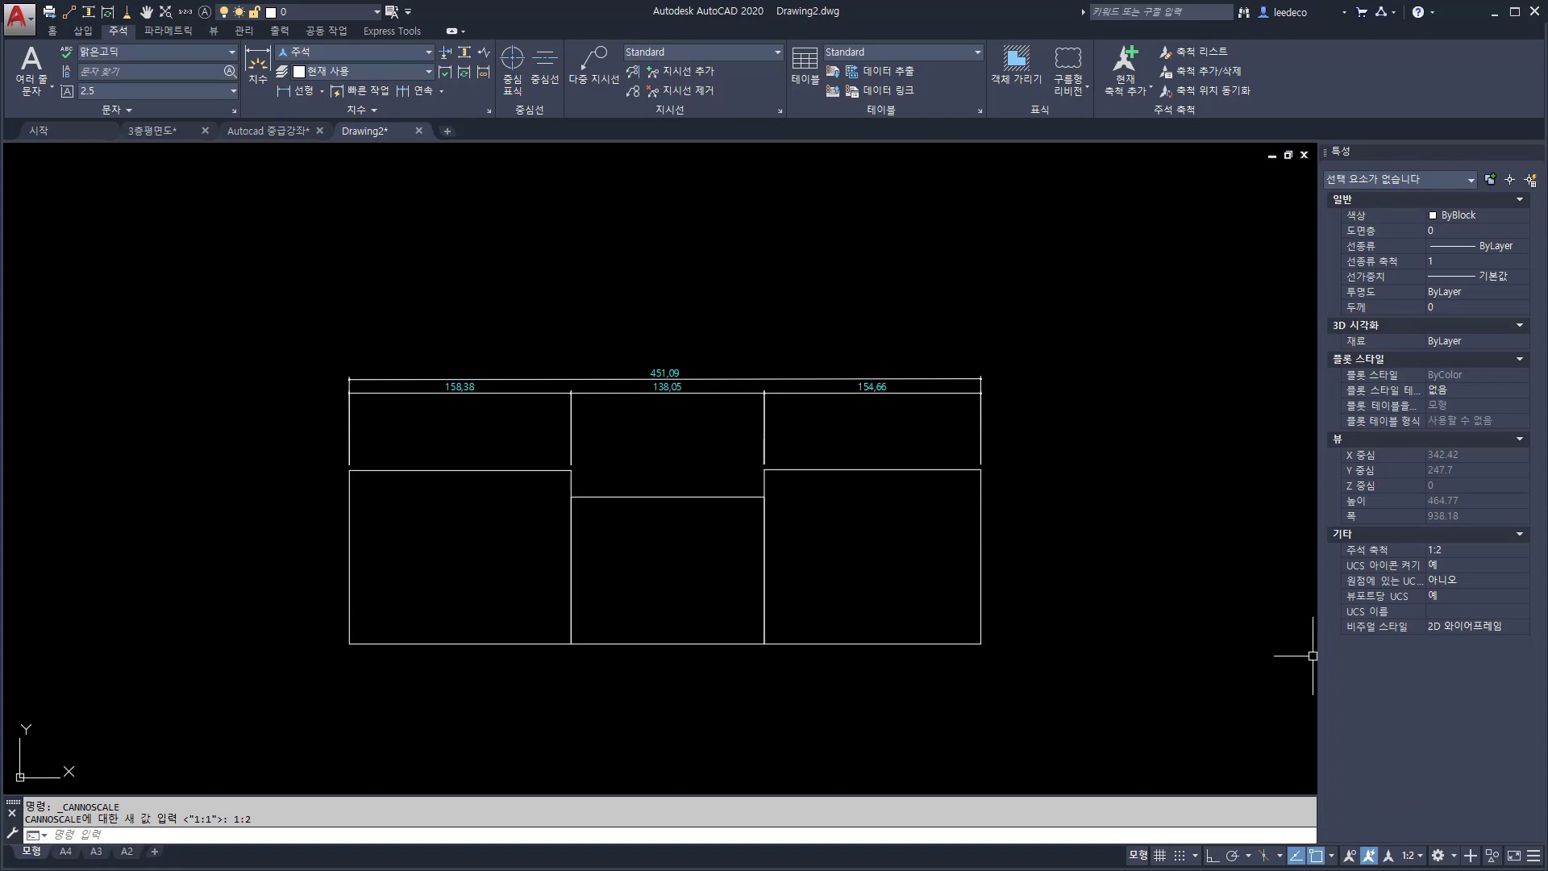
click(1409, 856)
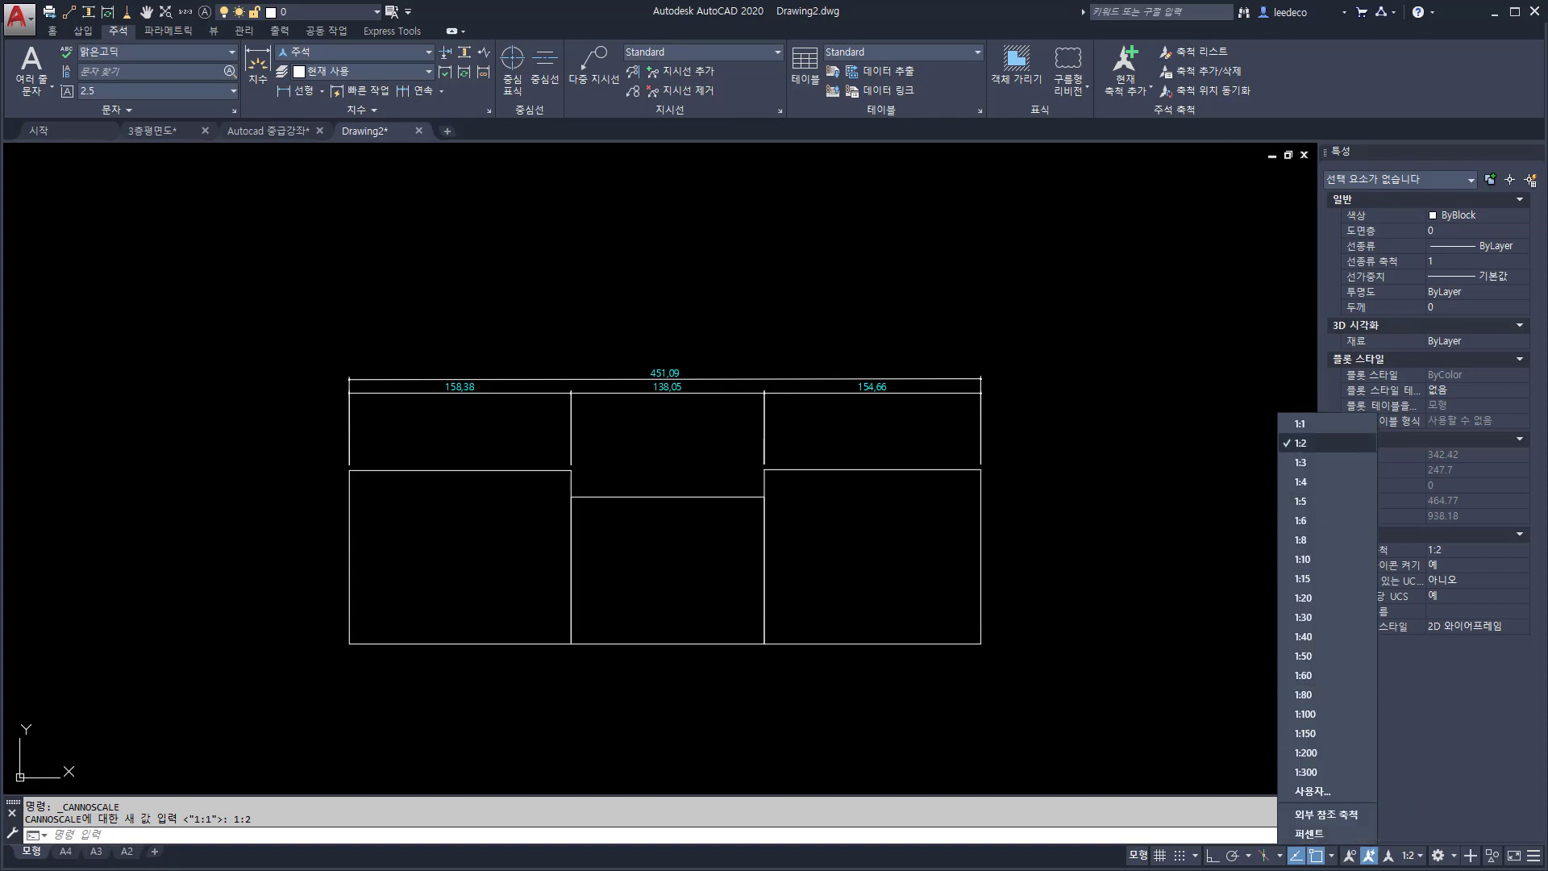
click(1300, 463)
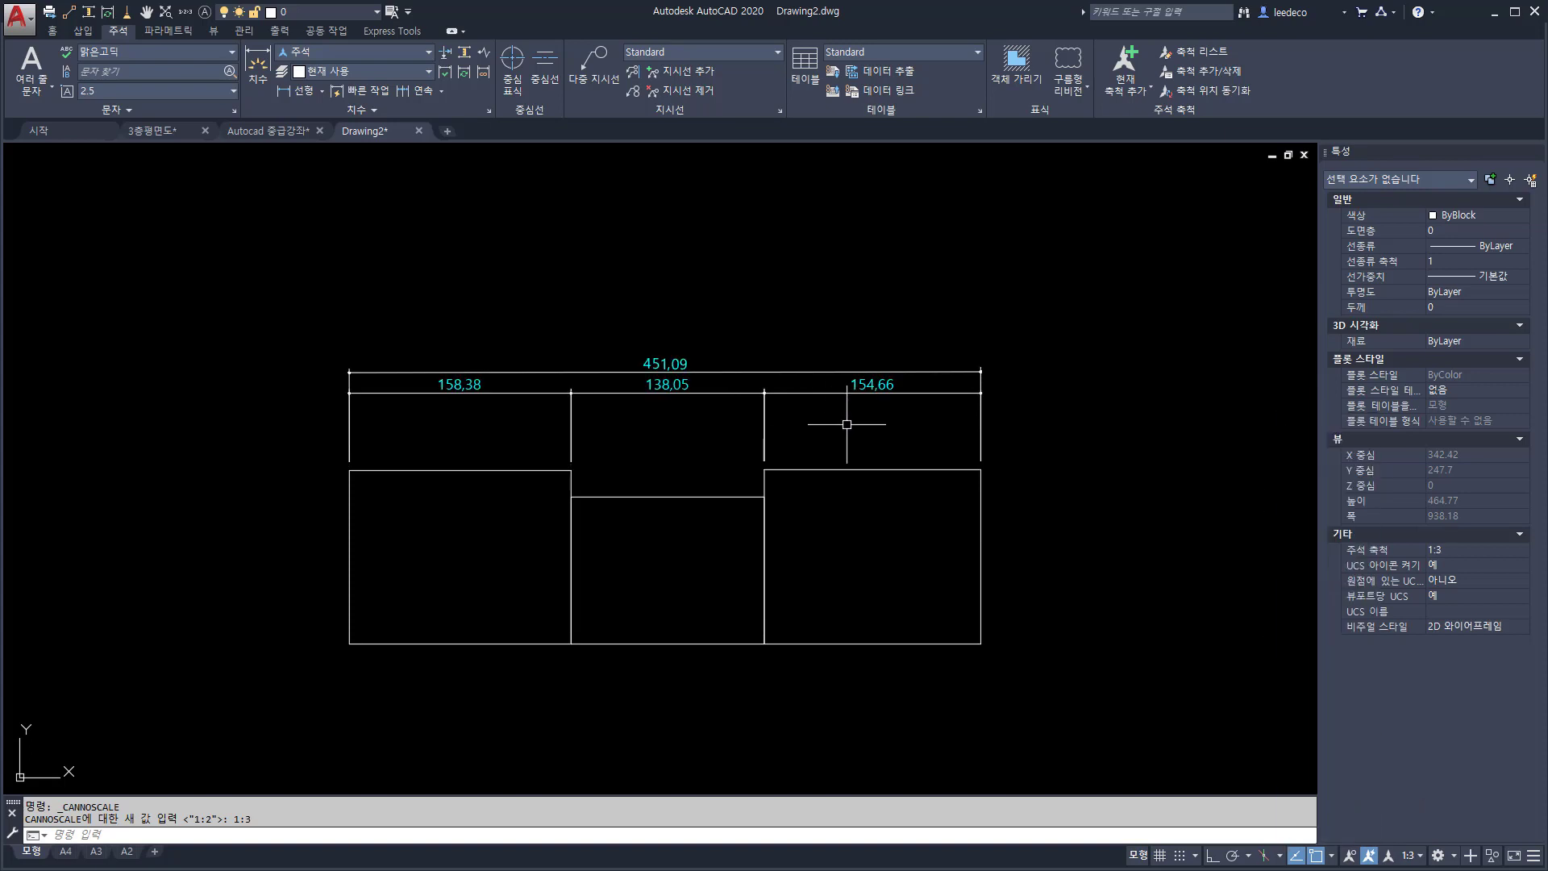
Open the A4 layout, activate its viewport and zoom it to the extents of the dimensioned rectangles
middle_drag(764, 494, 753, 449)
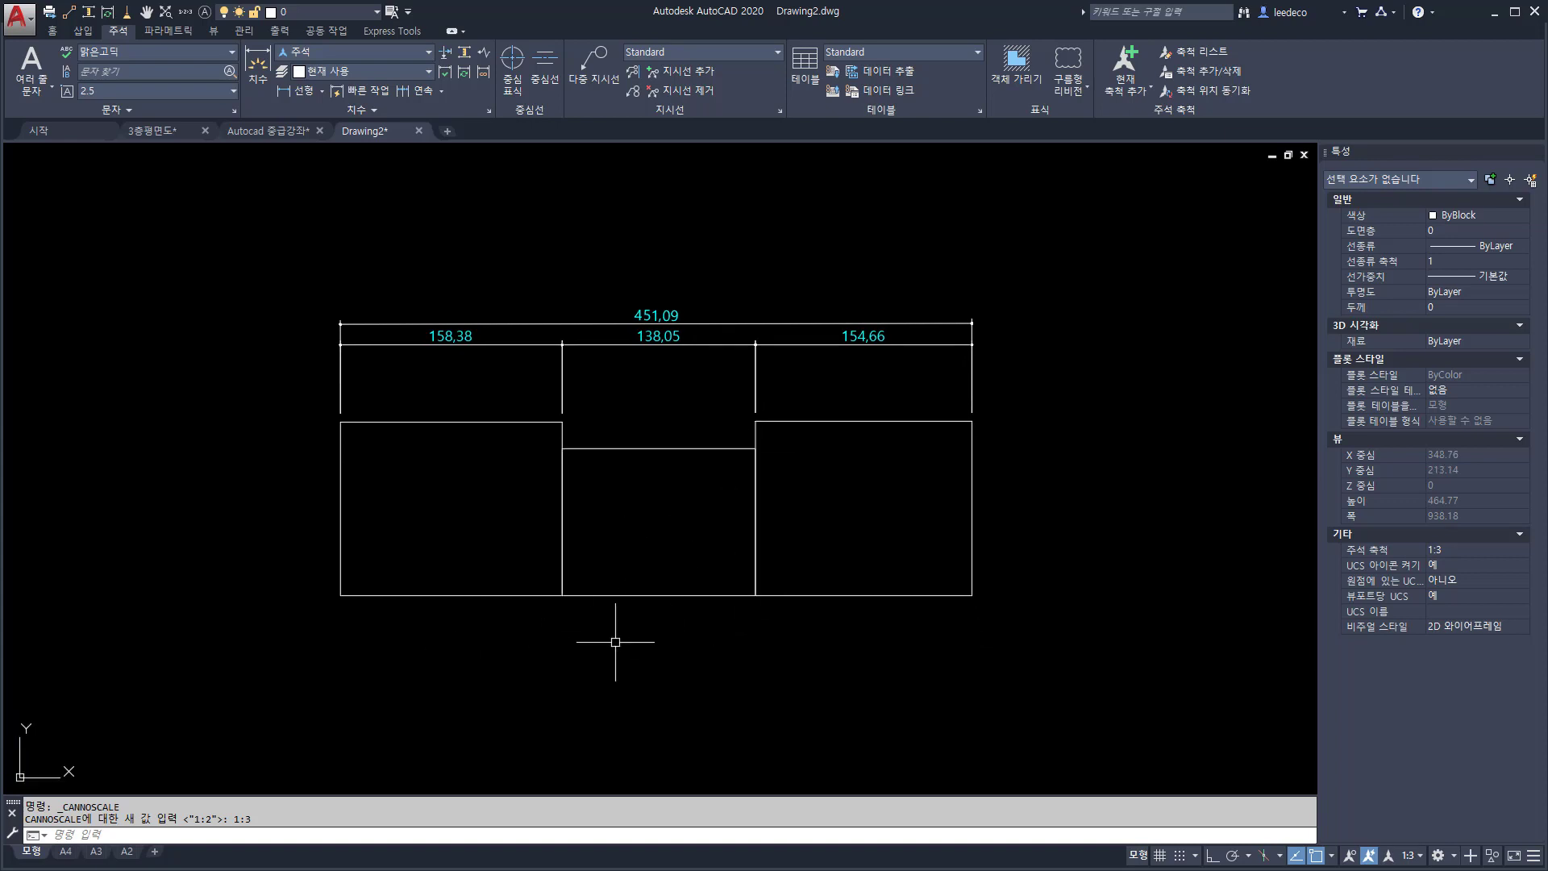
click(66, 851)
double_click(484, 608)
key(Escape)
text(z)
key(Return)
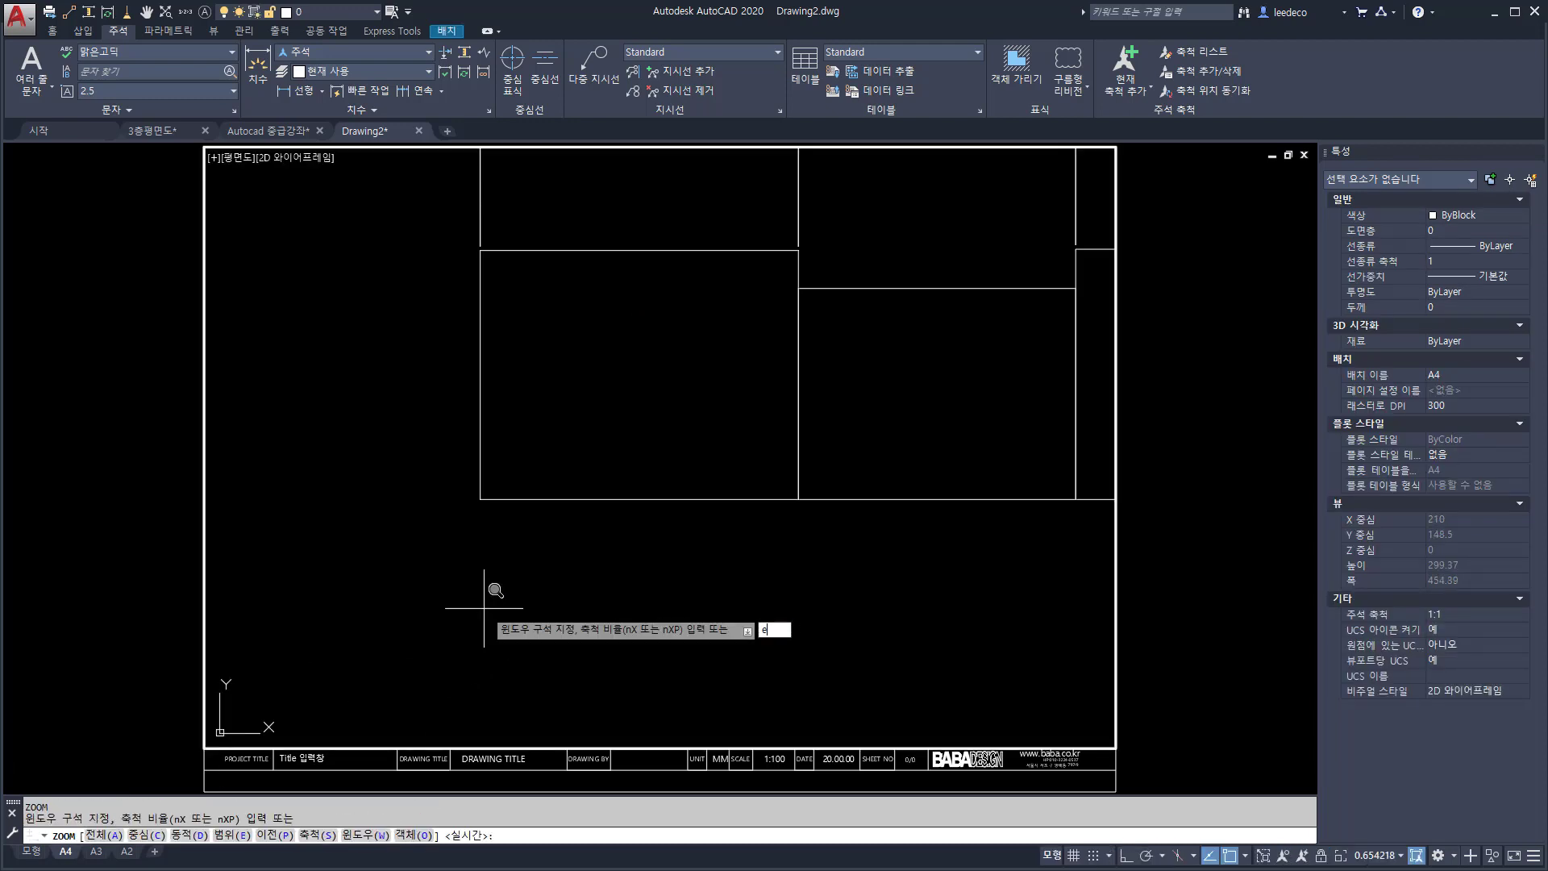
text(e)
key(Return)
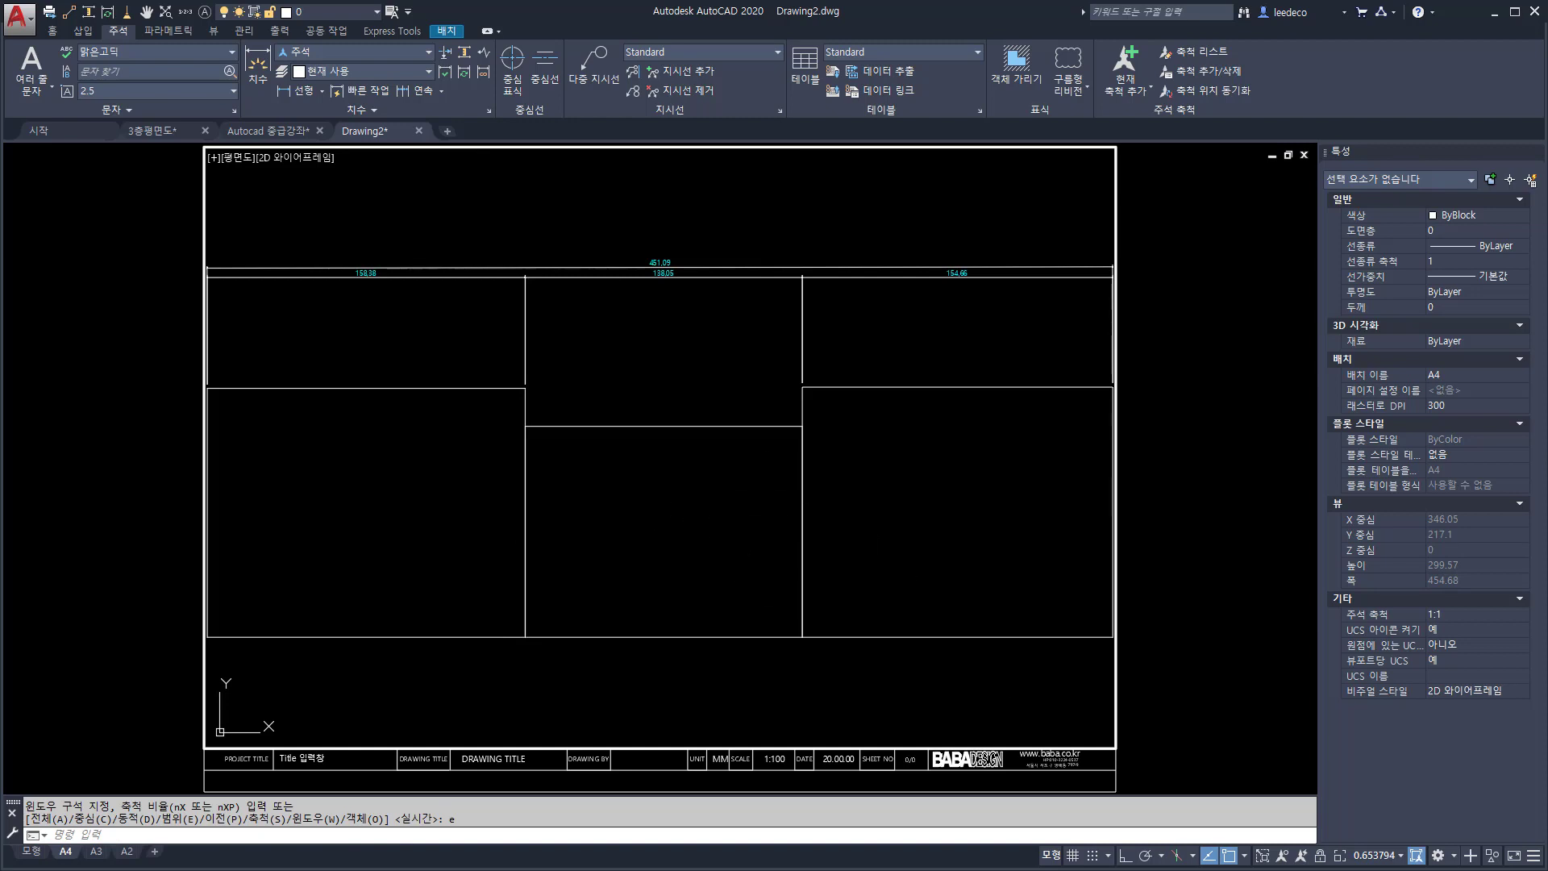
Try the A4 viewport at 1:1 scale and set it to 1:2 so the whole dimensioned row fits
click(1379, 855)
click(1252, 423)
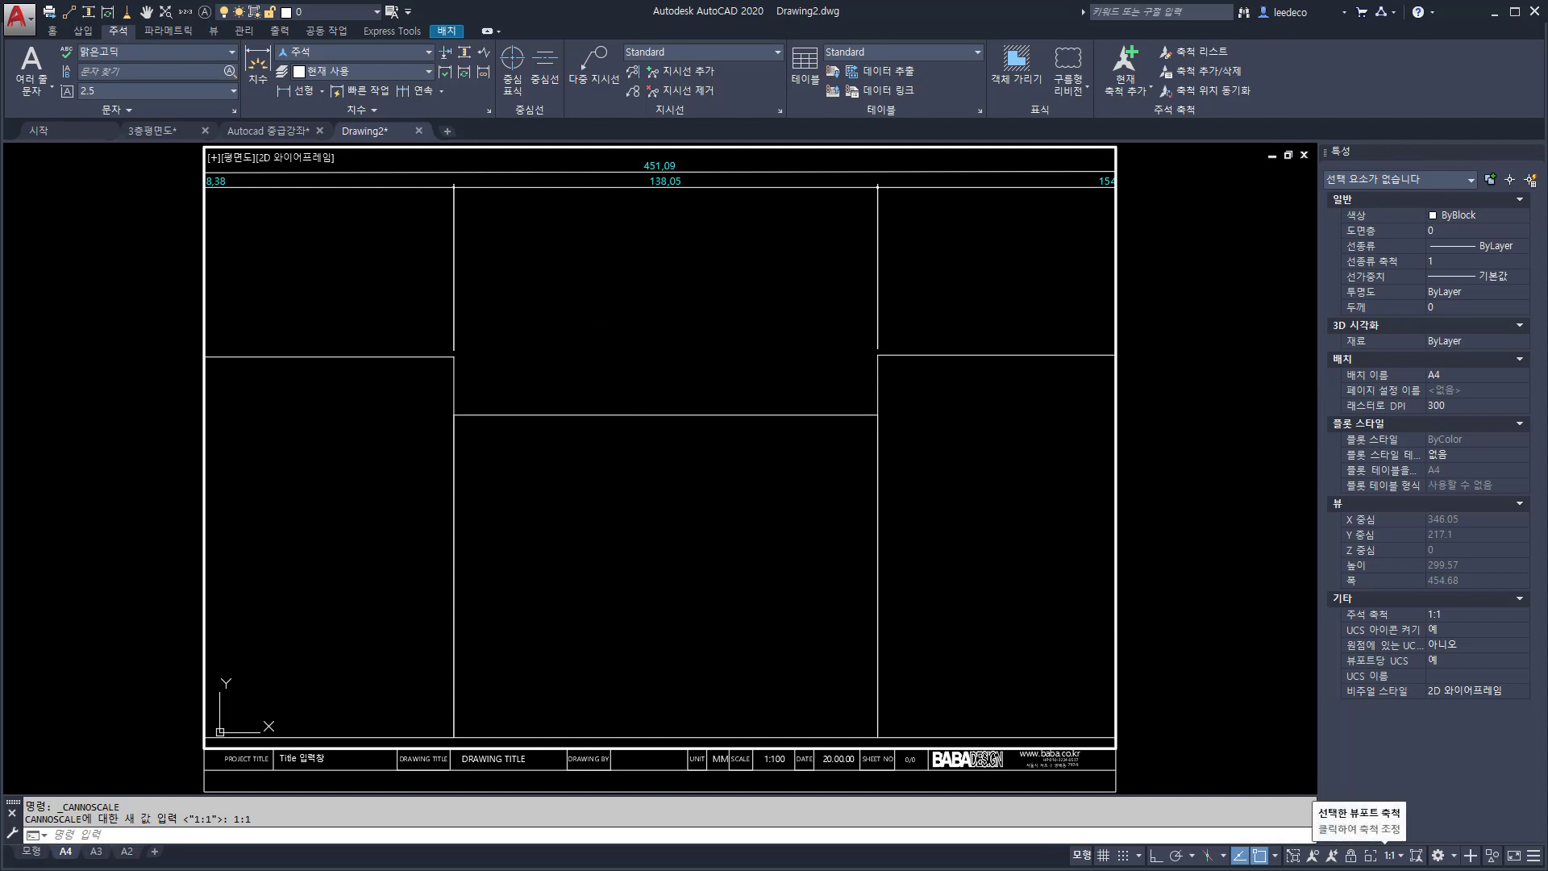
click(1389, 856)
click(1286, 443)
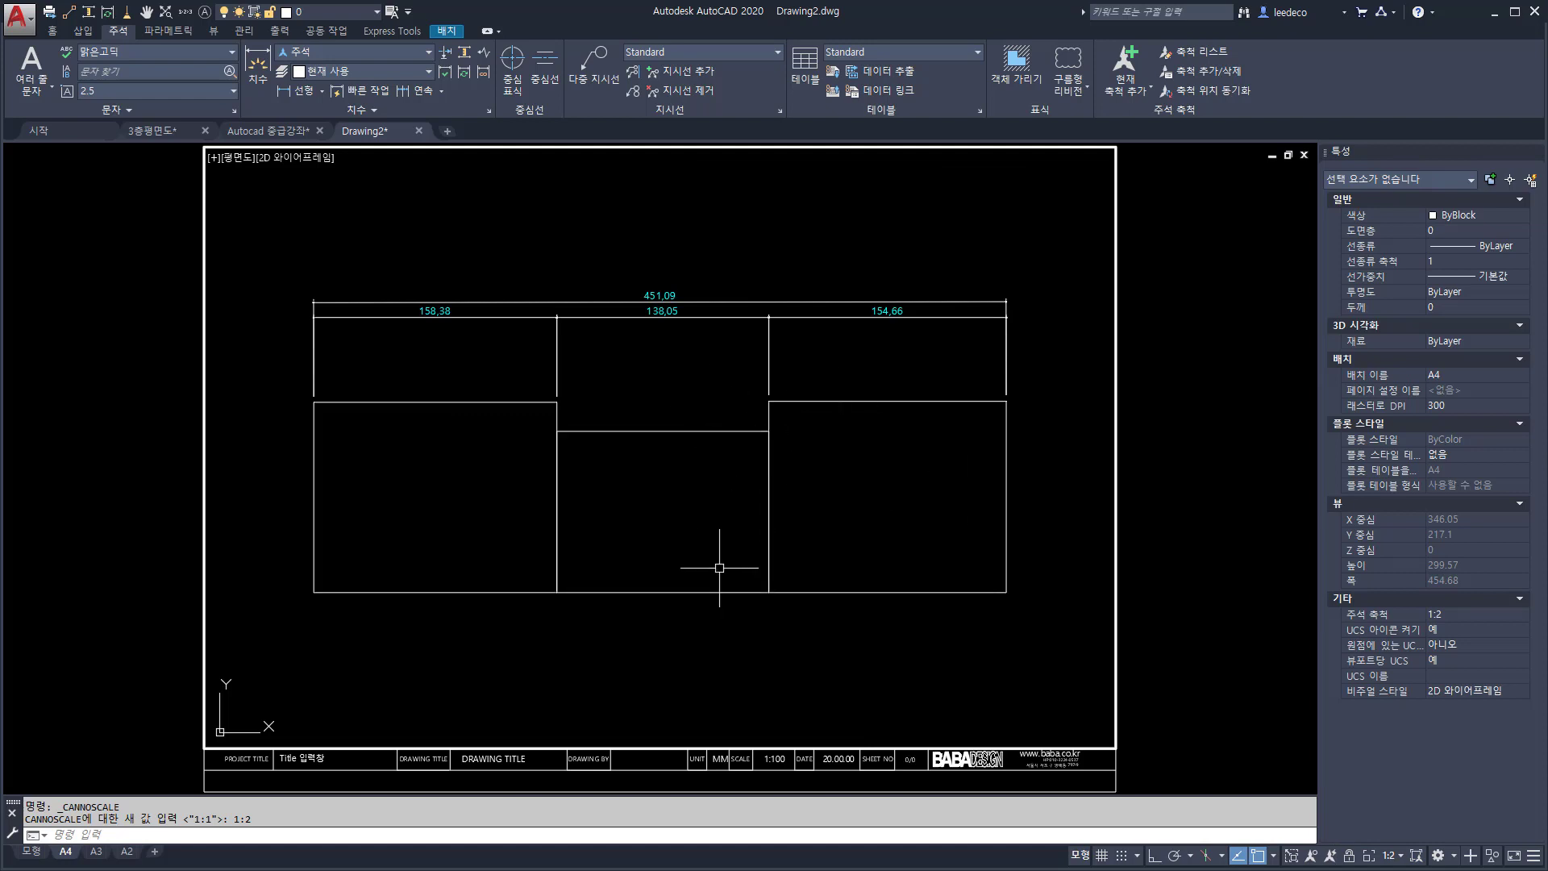
key(Escape)
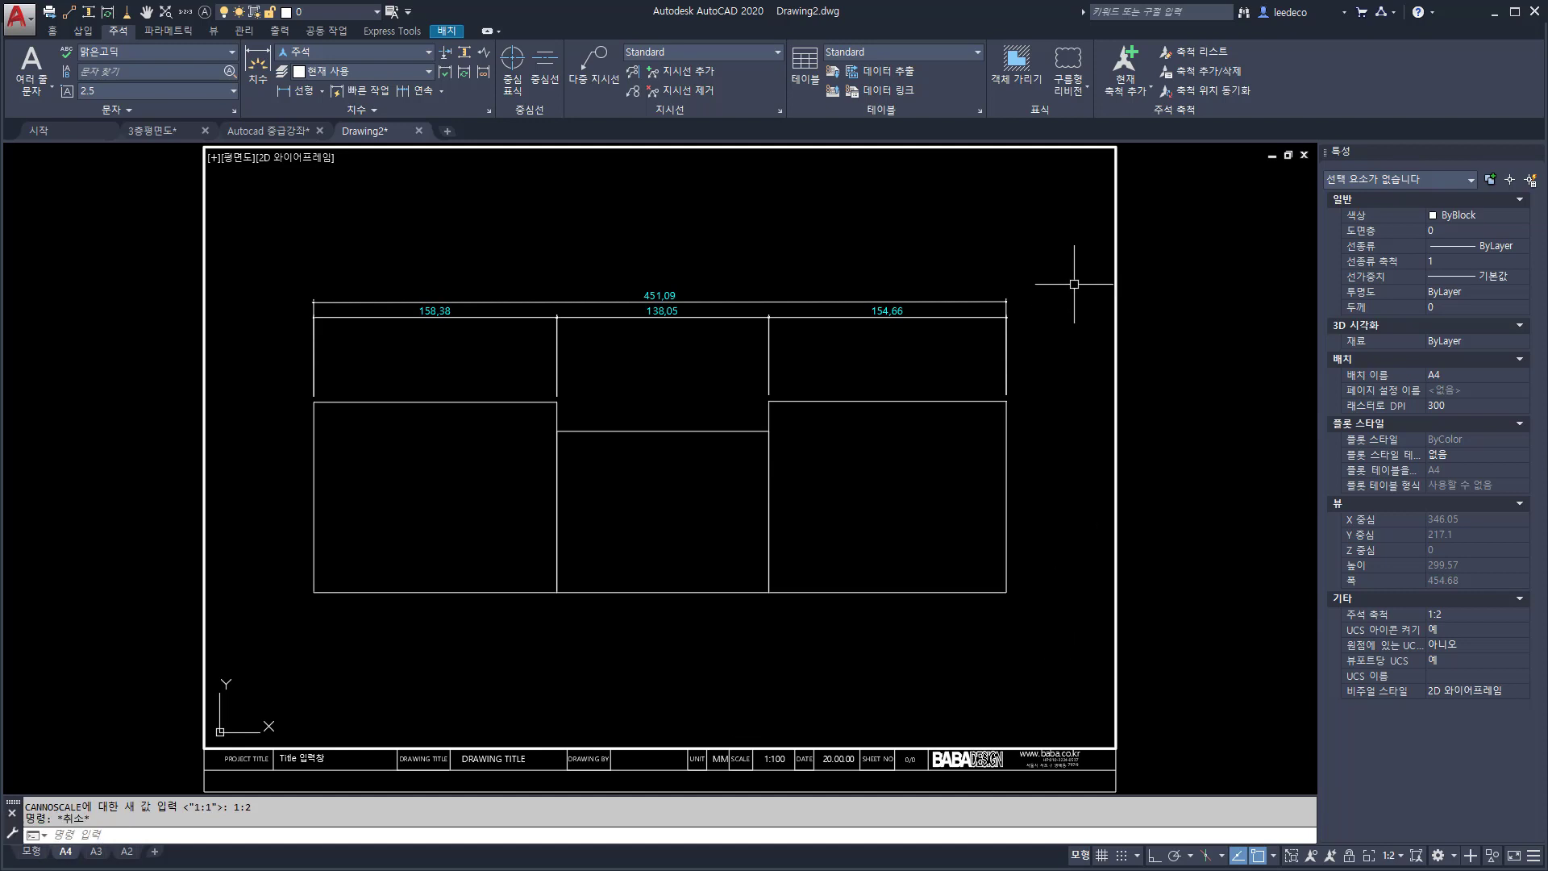
Remove the 1:1 scale from the annotation object scales of the overall dimension and the right rectangle's dimension
click(1061, 356)
click(933, 252)
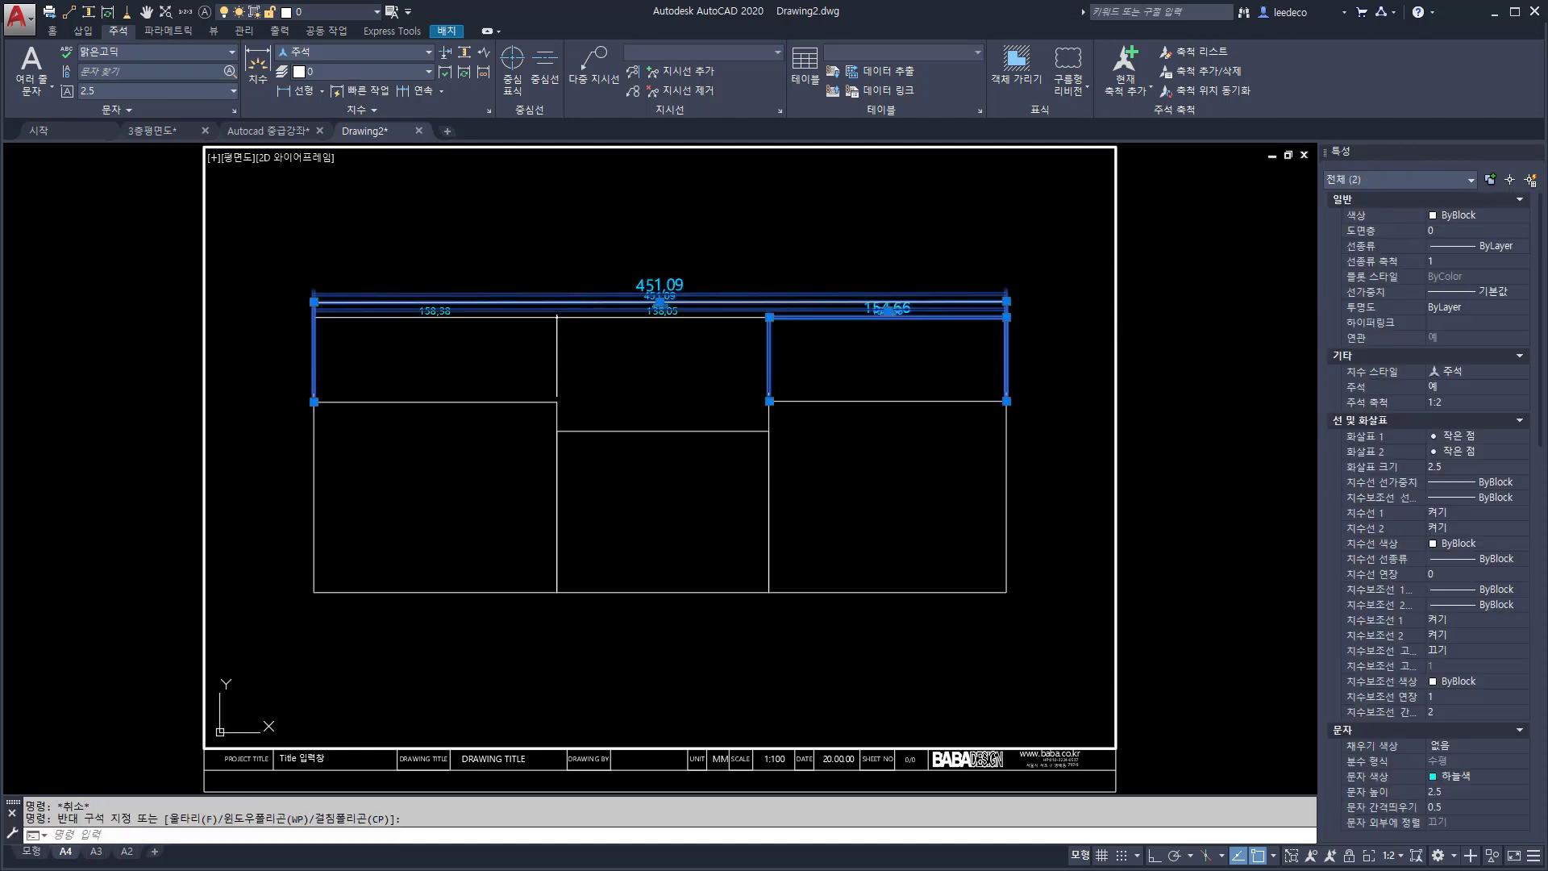
click(1469, 402)
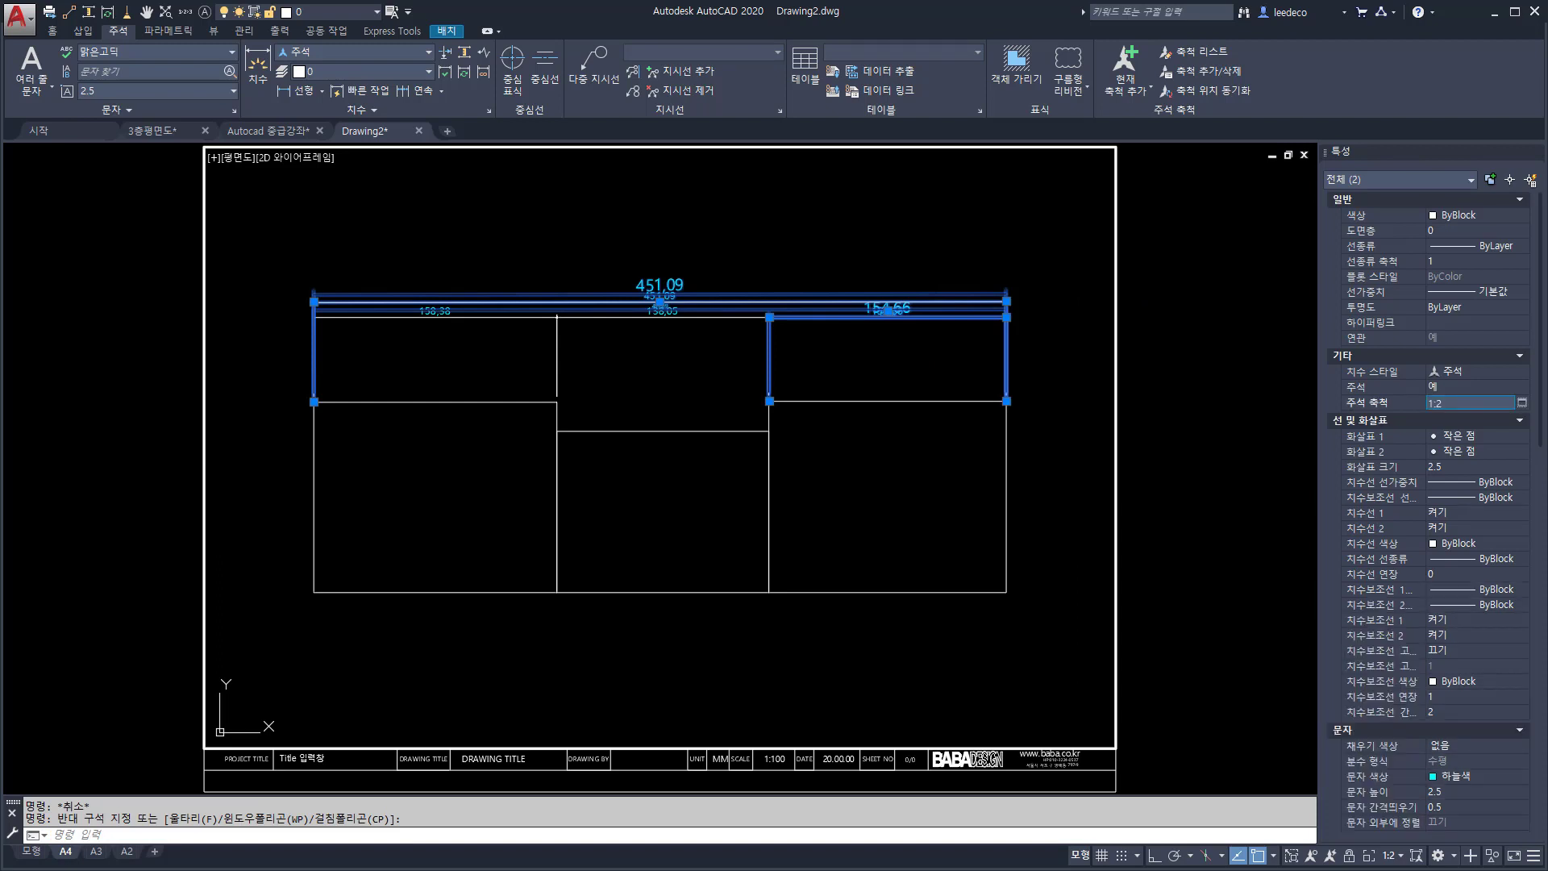
click(1523, 403)
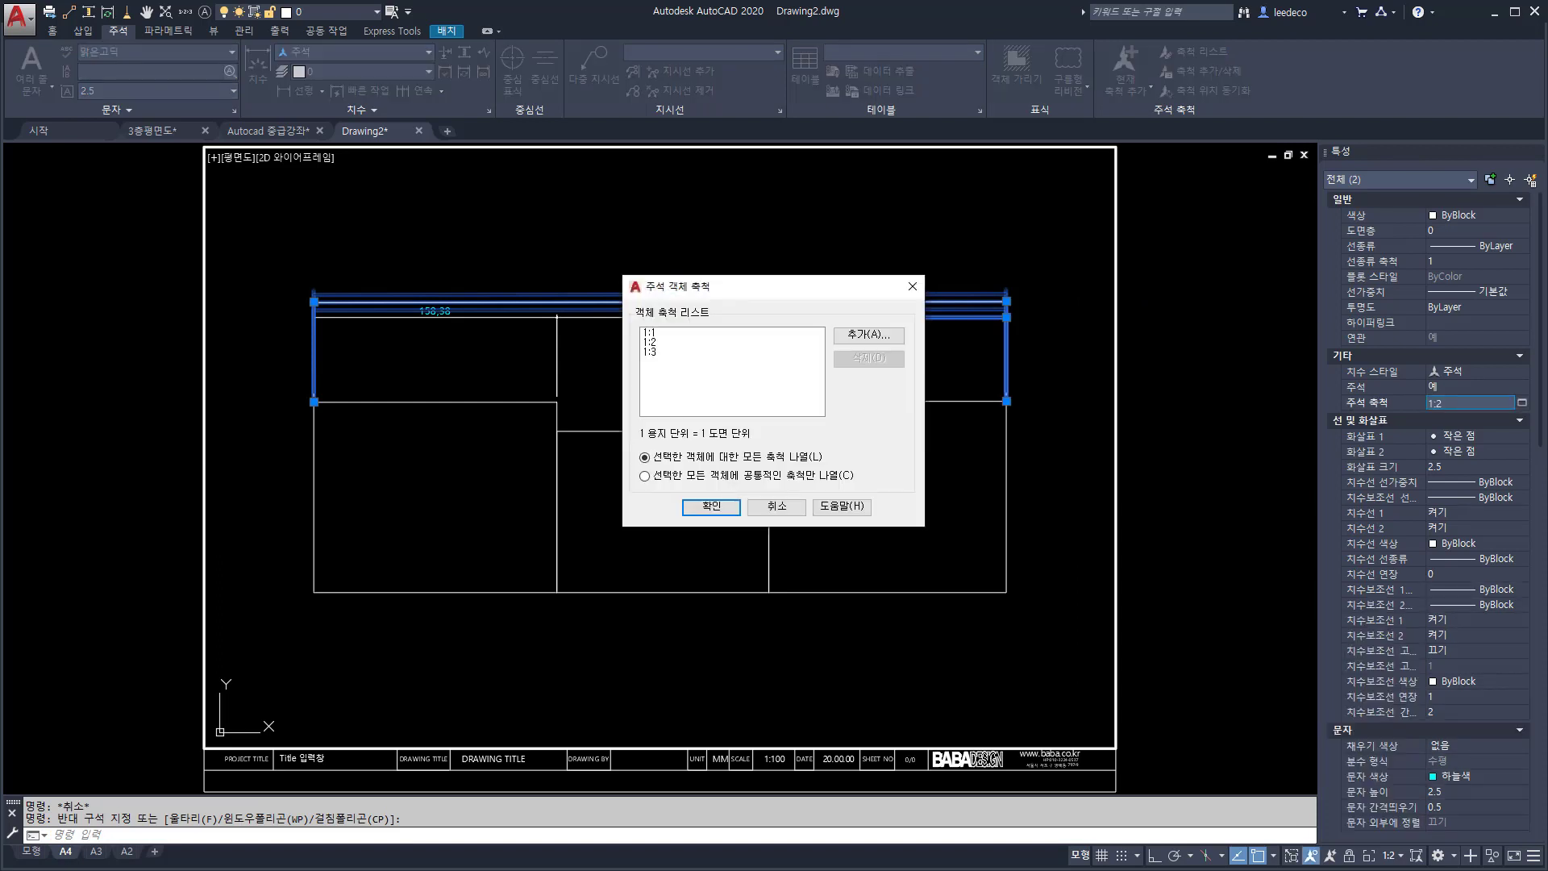
click(651, 333)
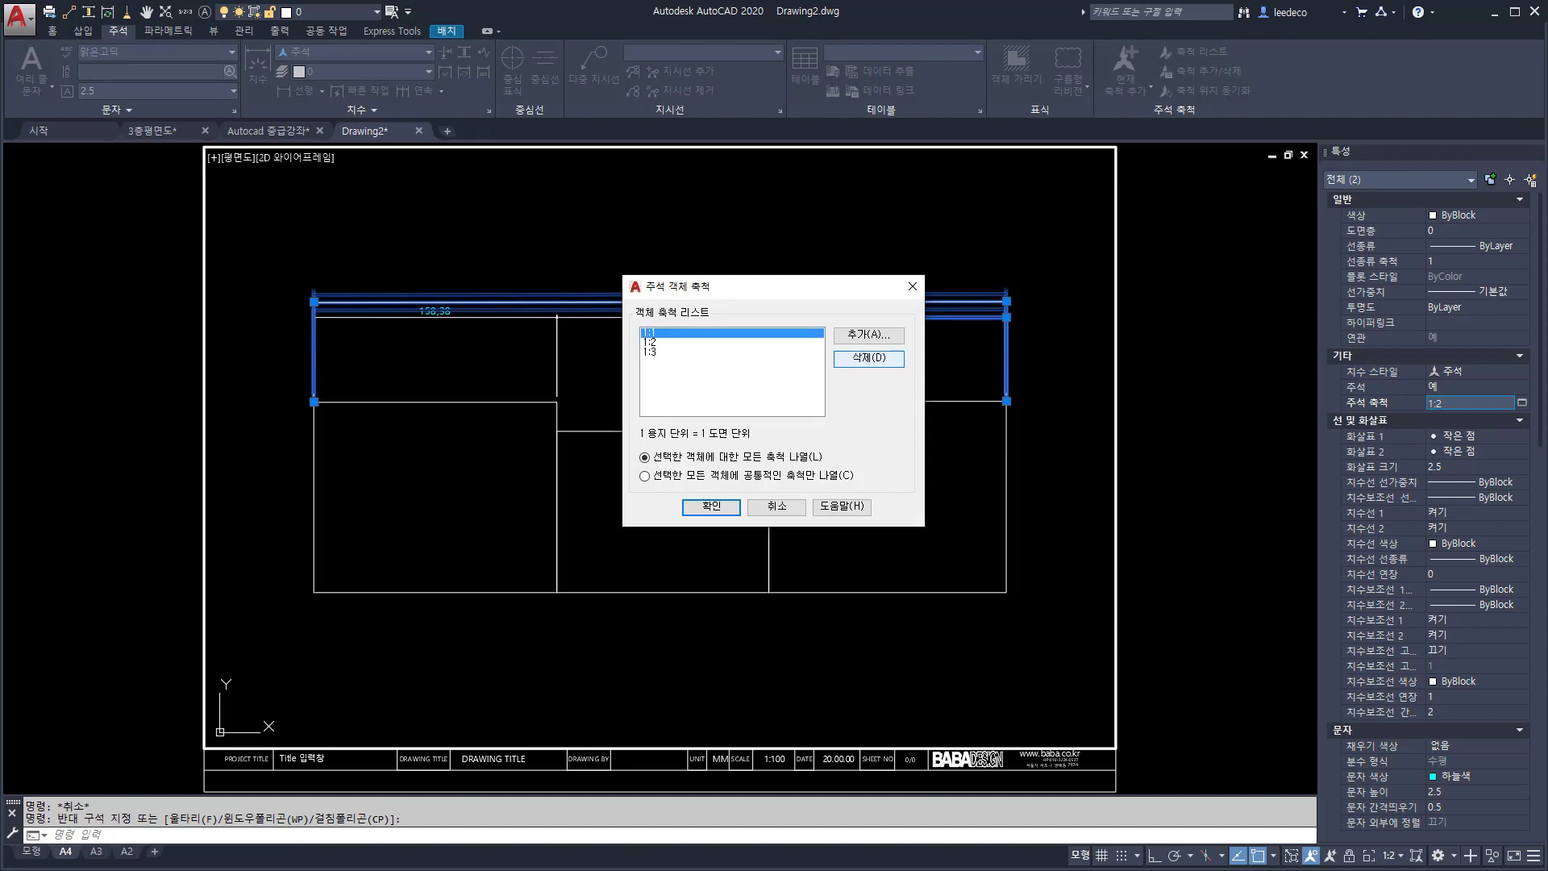
click(870, 358)
click(712, 506)
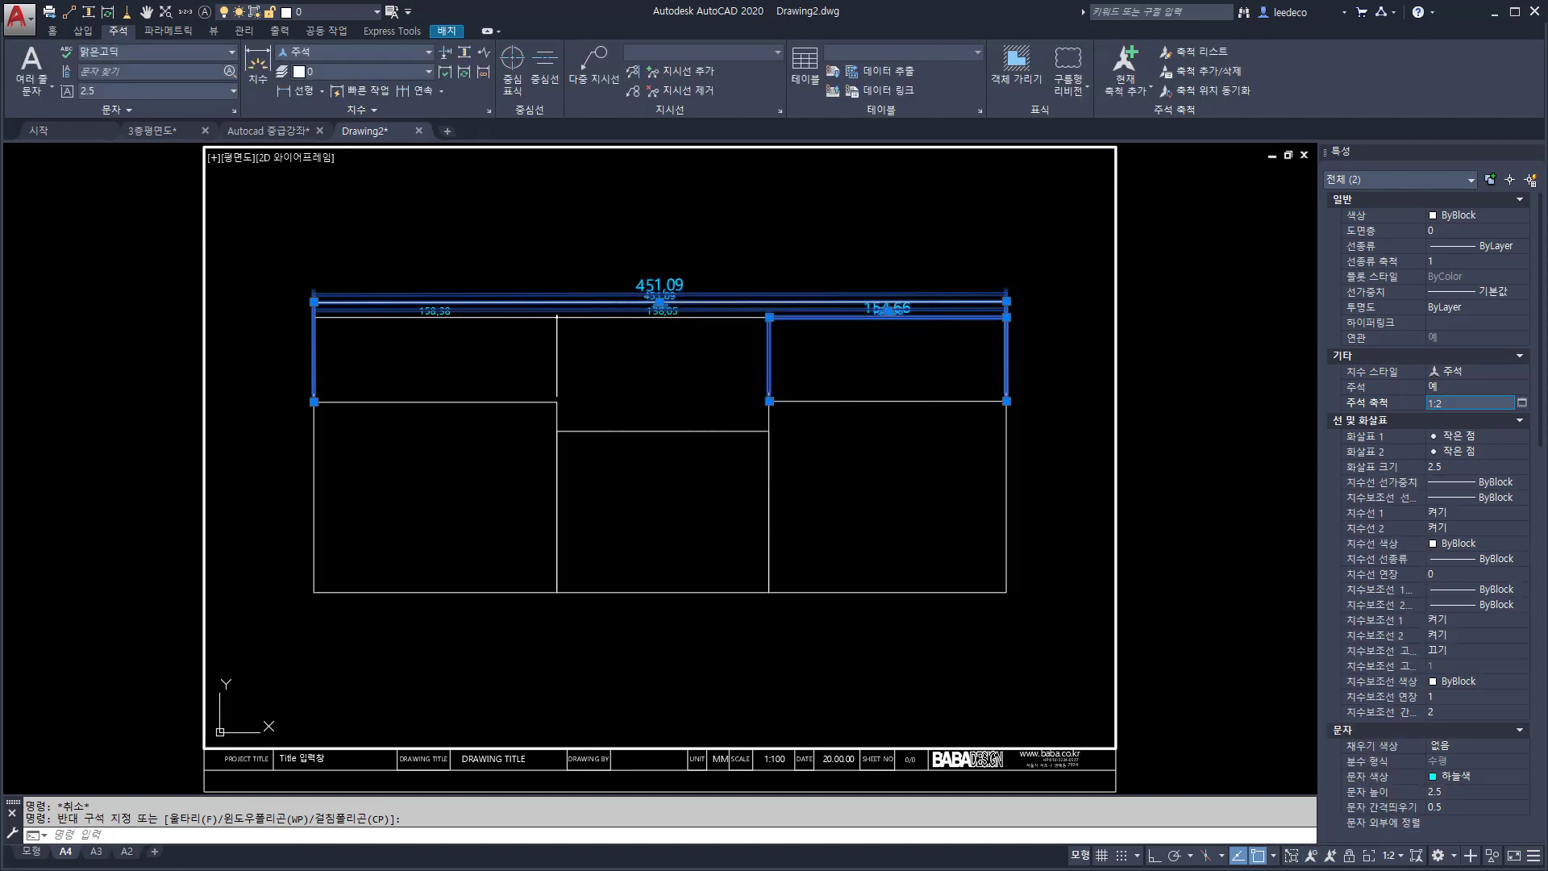
key(Escape)
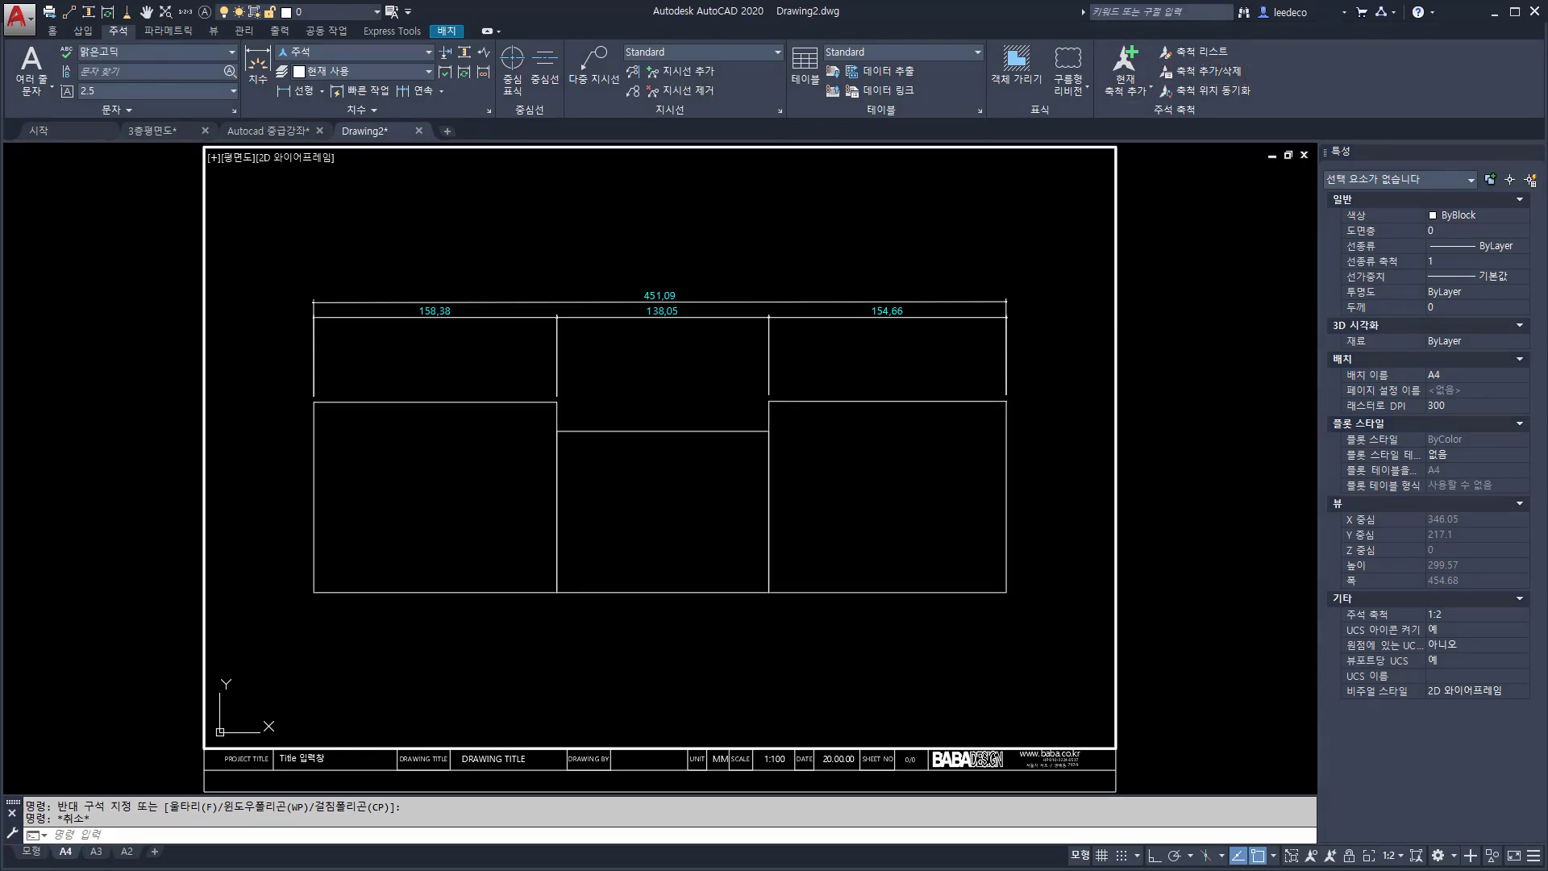
Compare the annotative dimensions in model space with those in the A4 layout's viewport
click(30, 851)
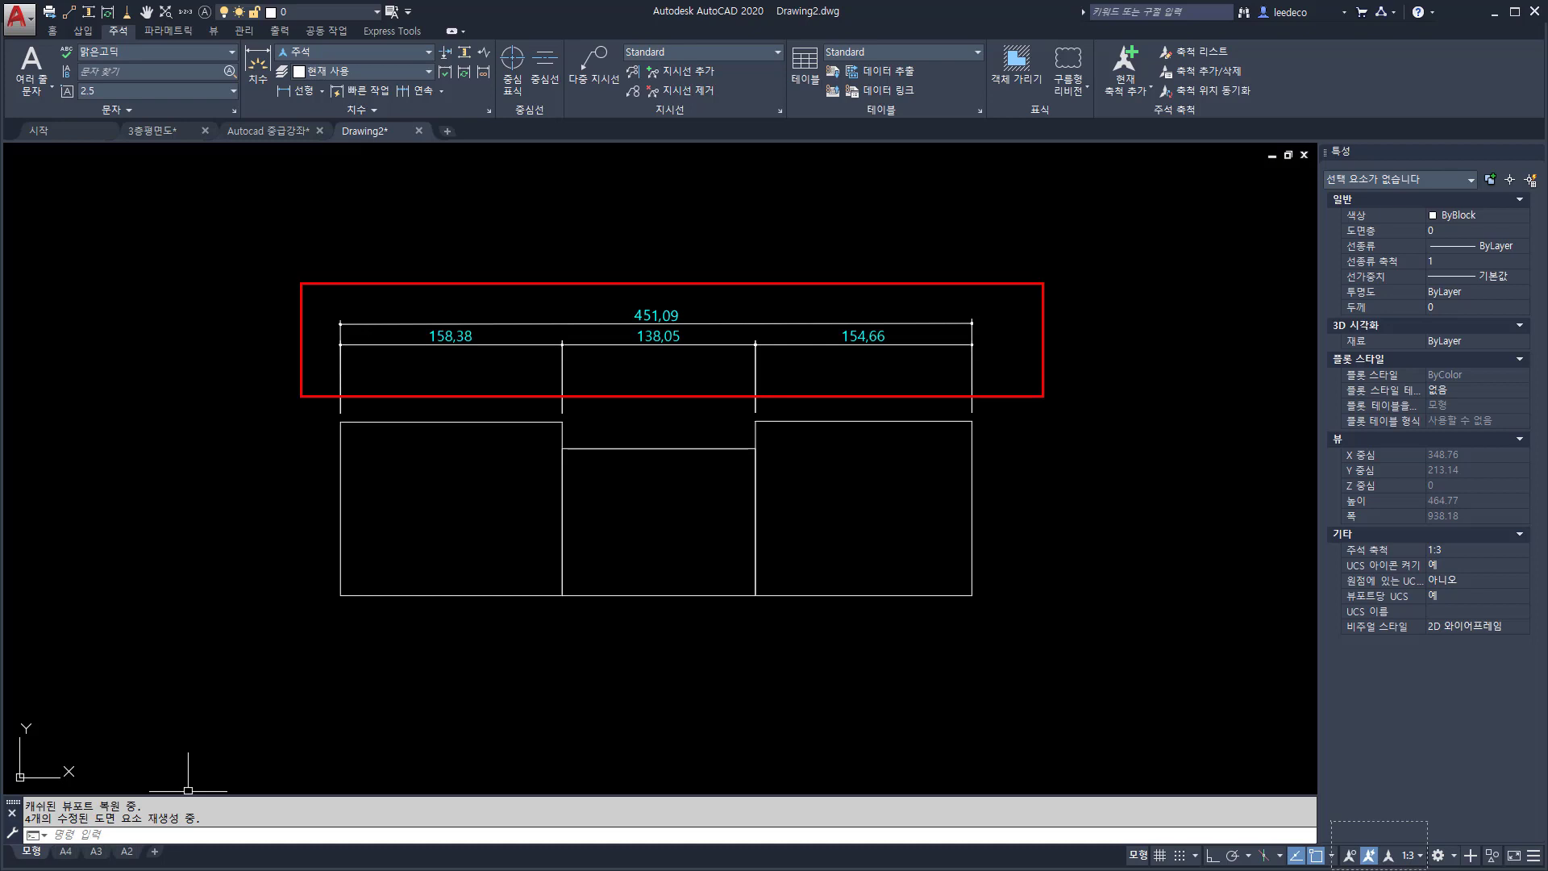
click(65, 851)
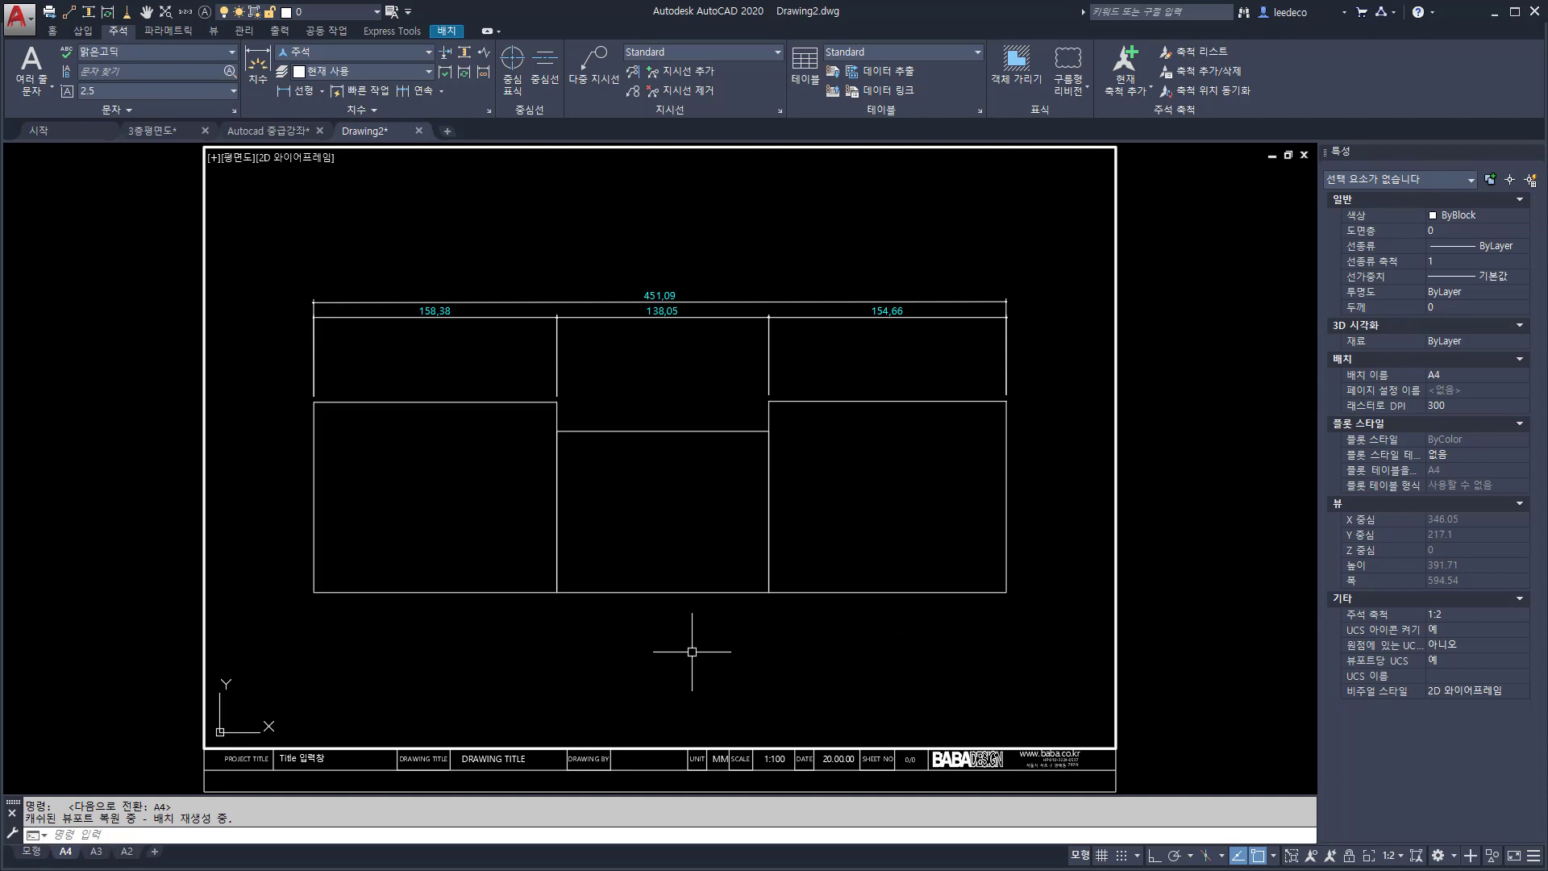
click(690, 371)
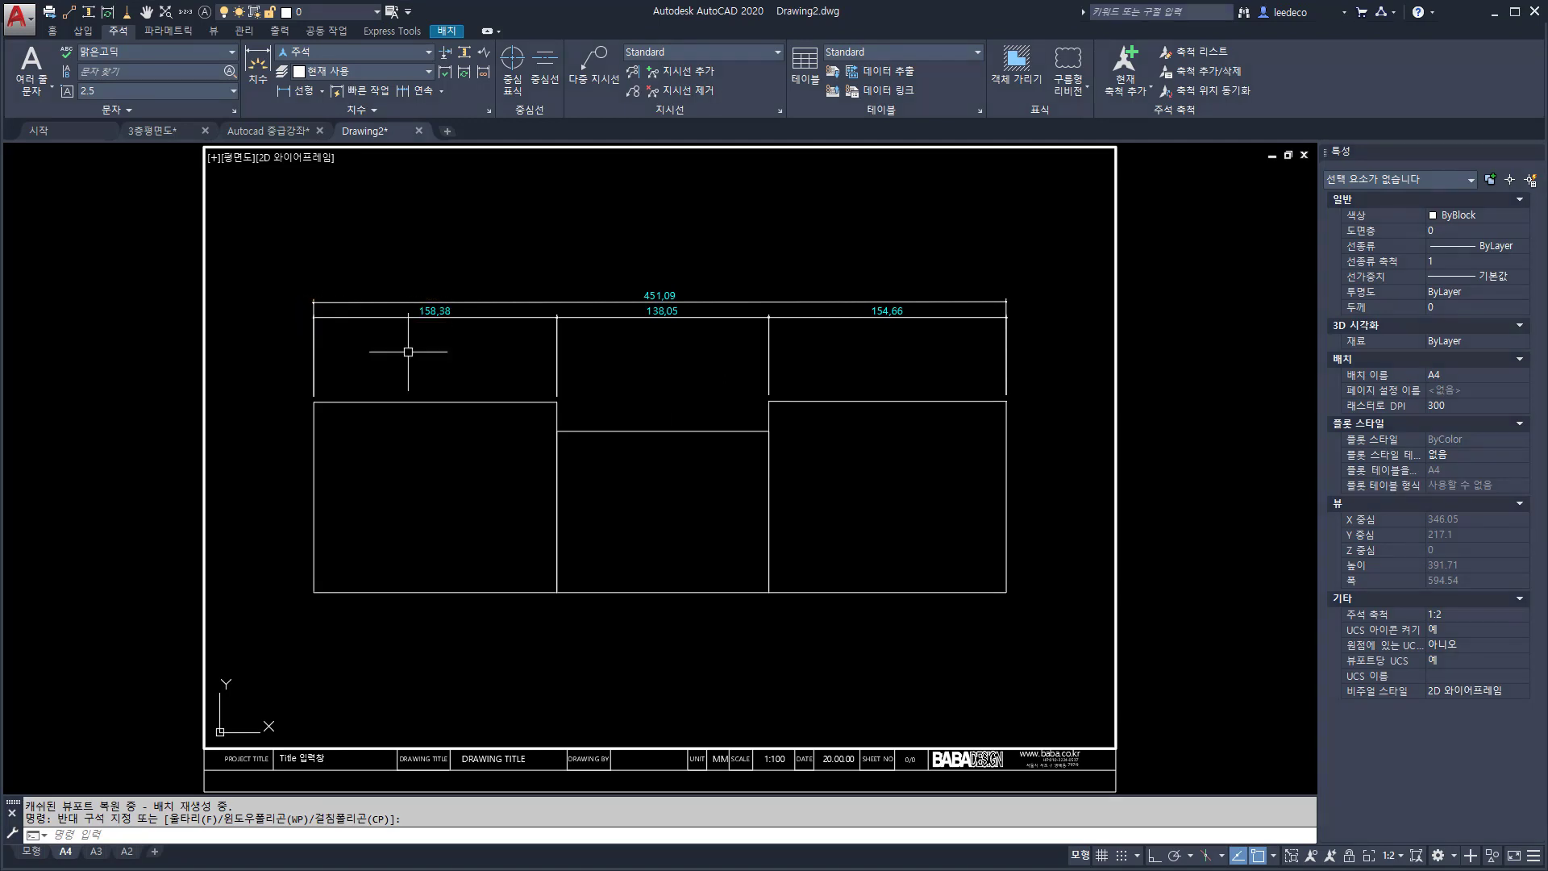
Check the DIMDLI dimension line spacing variable without entering a new value
text(DIMDLI)
key(Return)
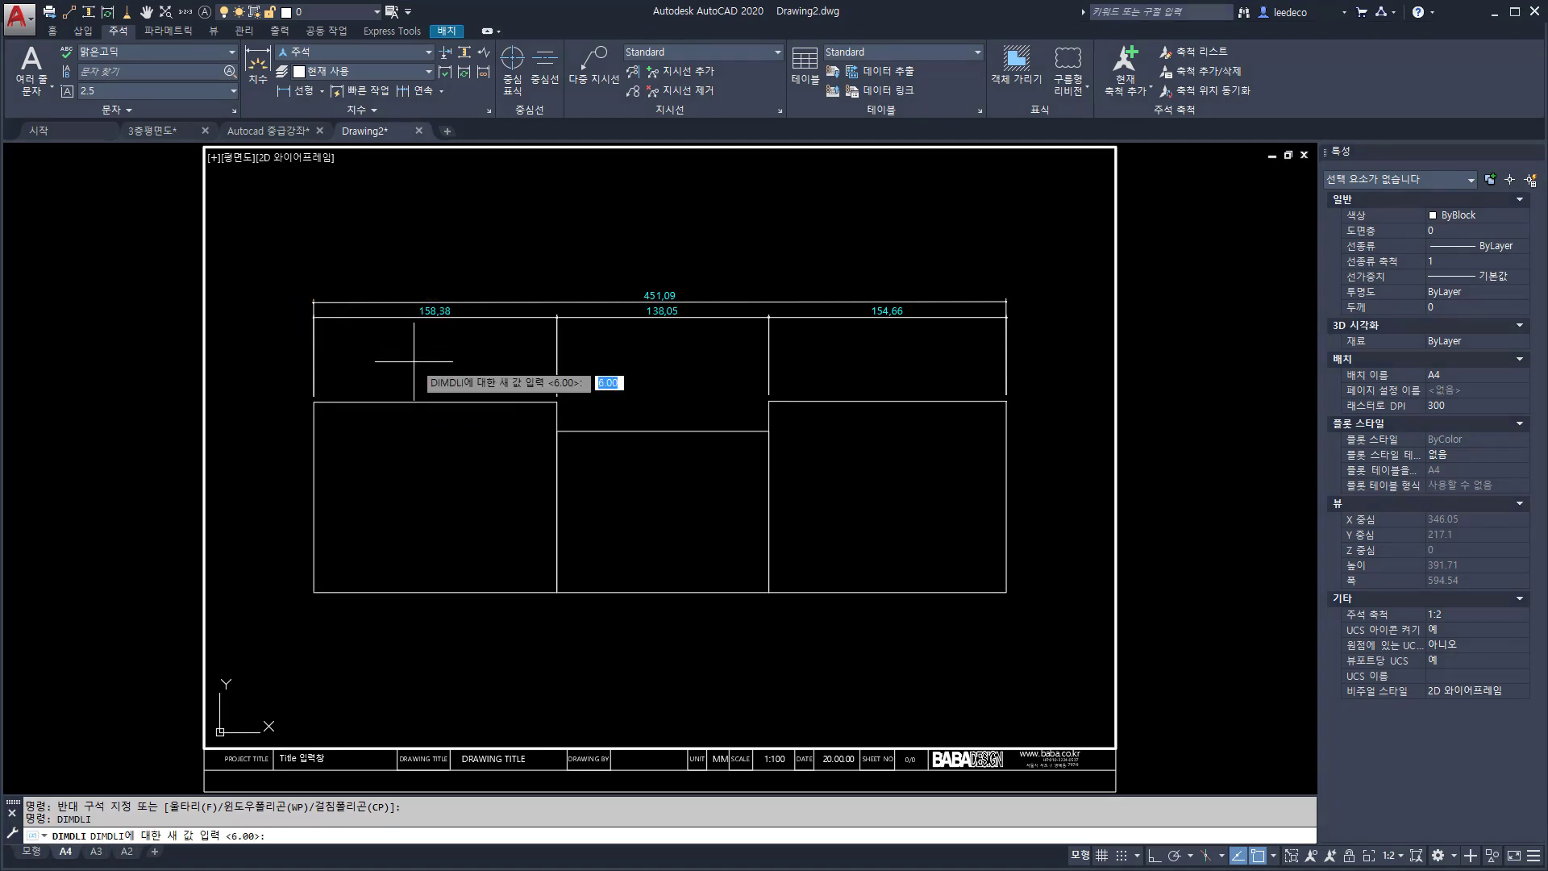
key(Escape)
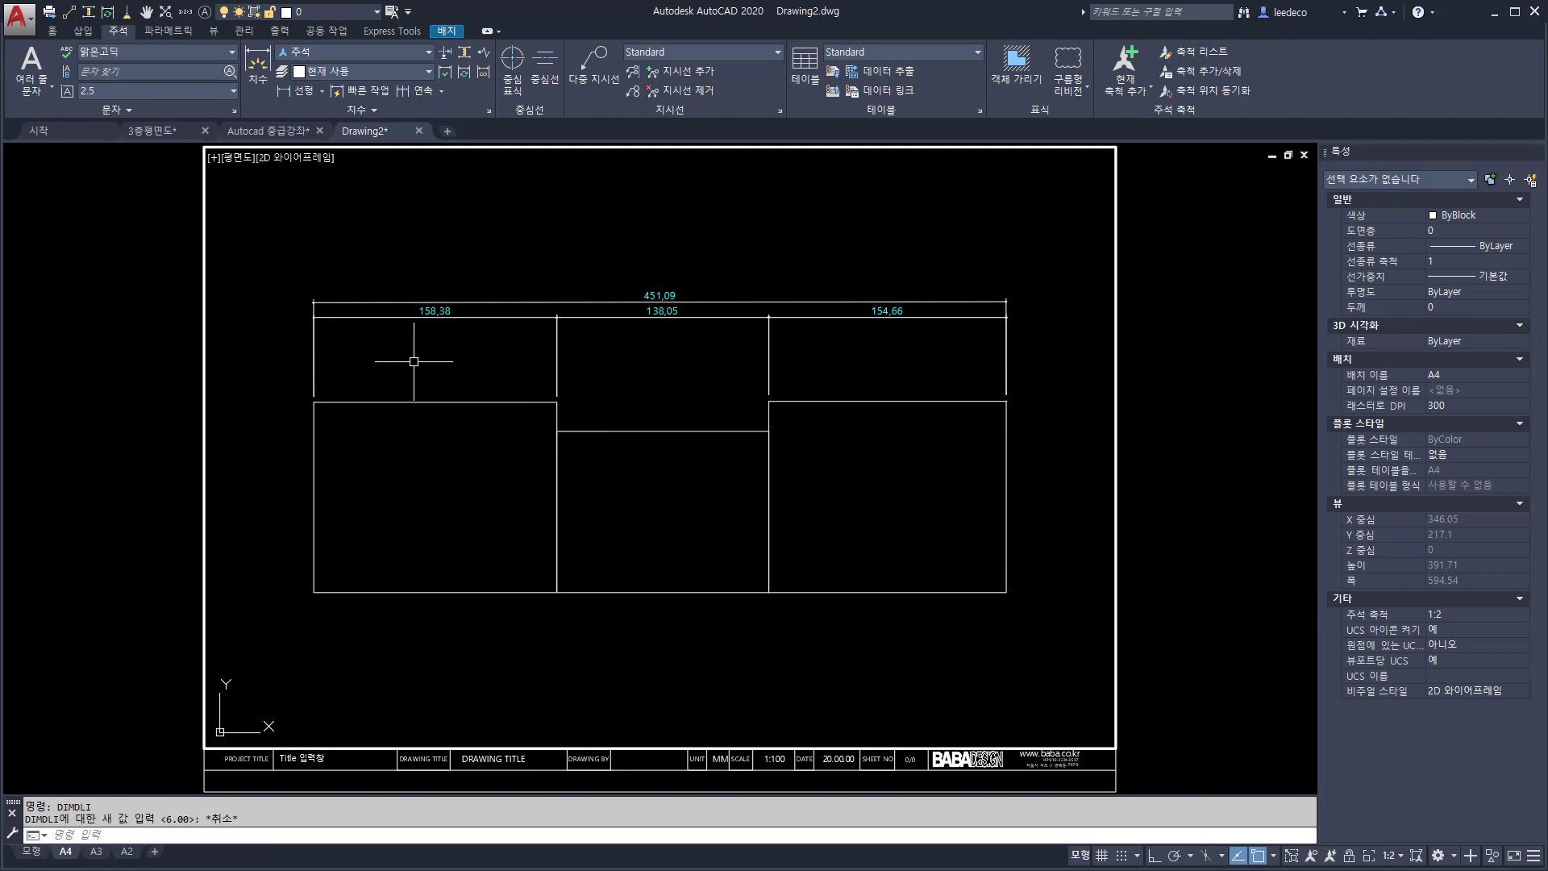
Try the DIM command's Distribute option with Offset in the A4 viewport, using the left rectangle's dimension as the base
text(di)
key(Return)
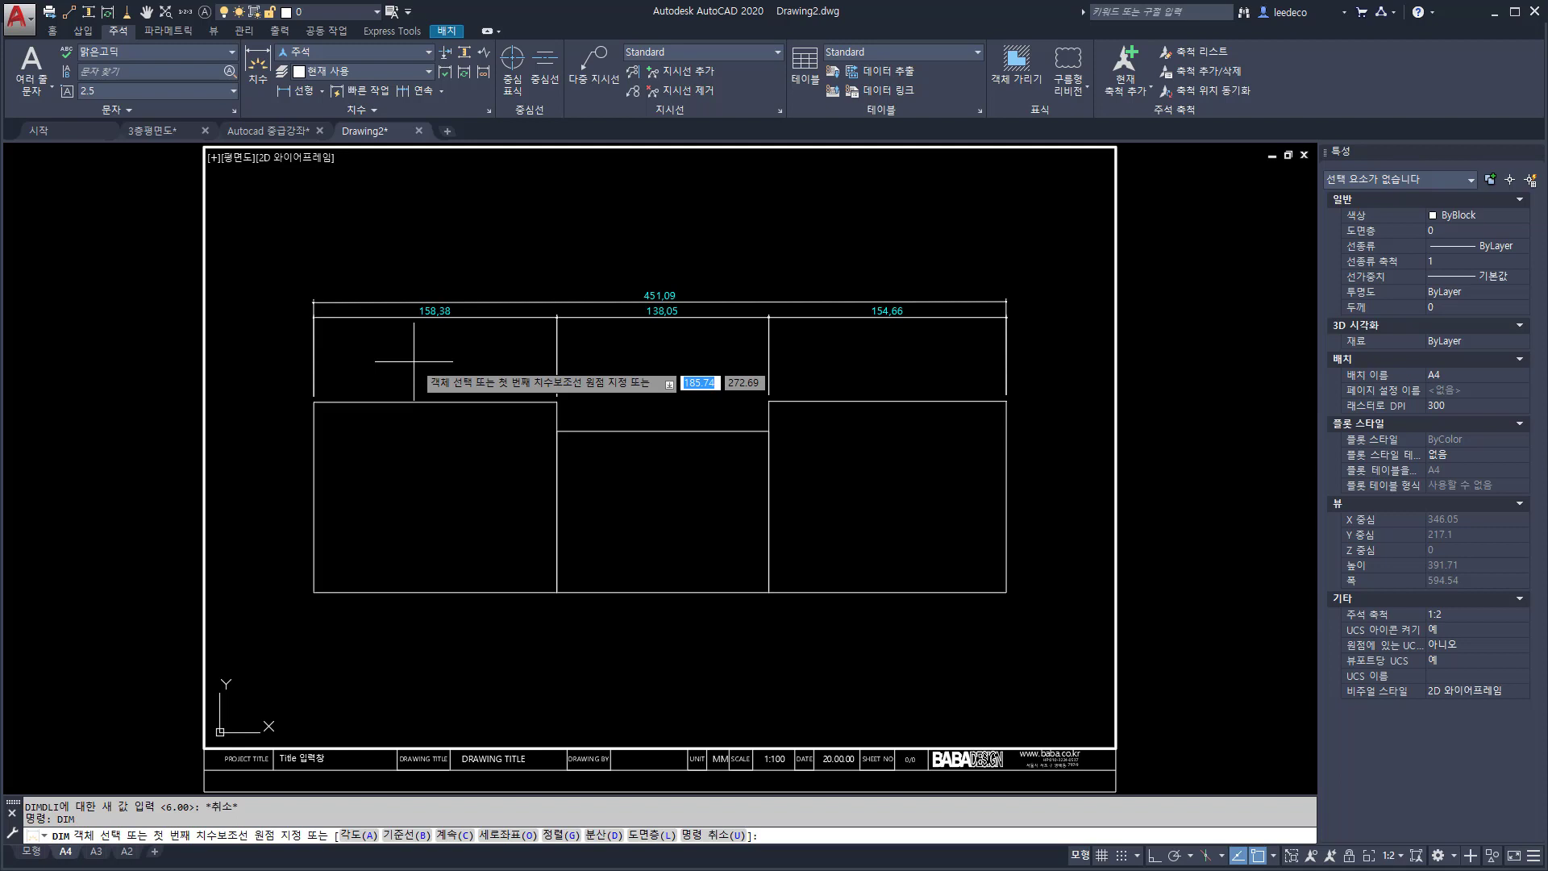
text(d)
key(Return)
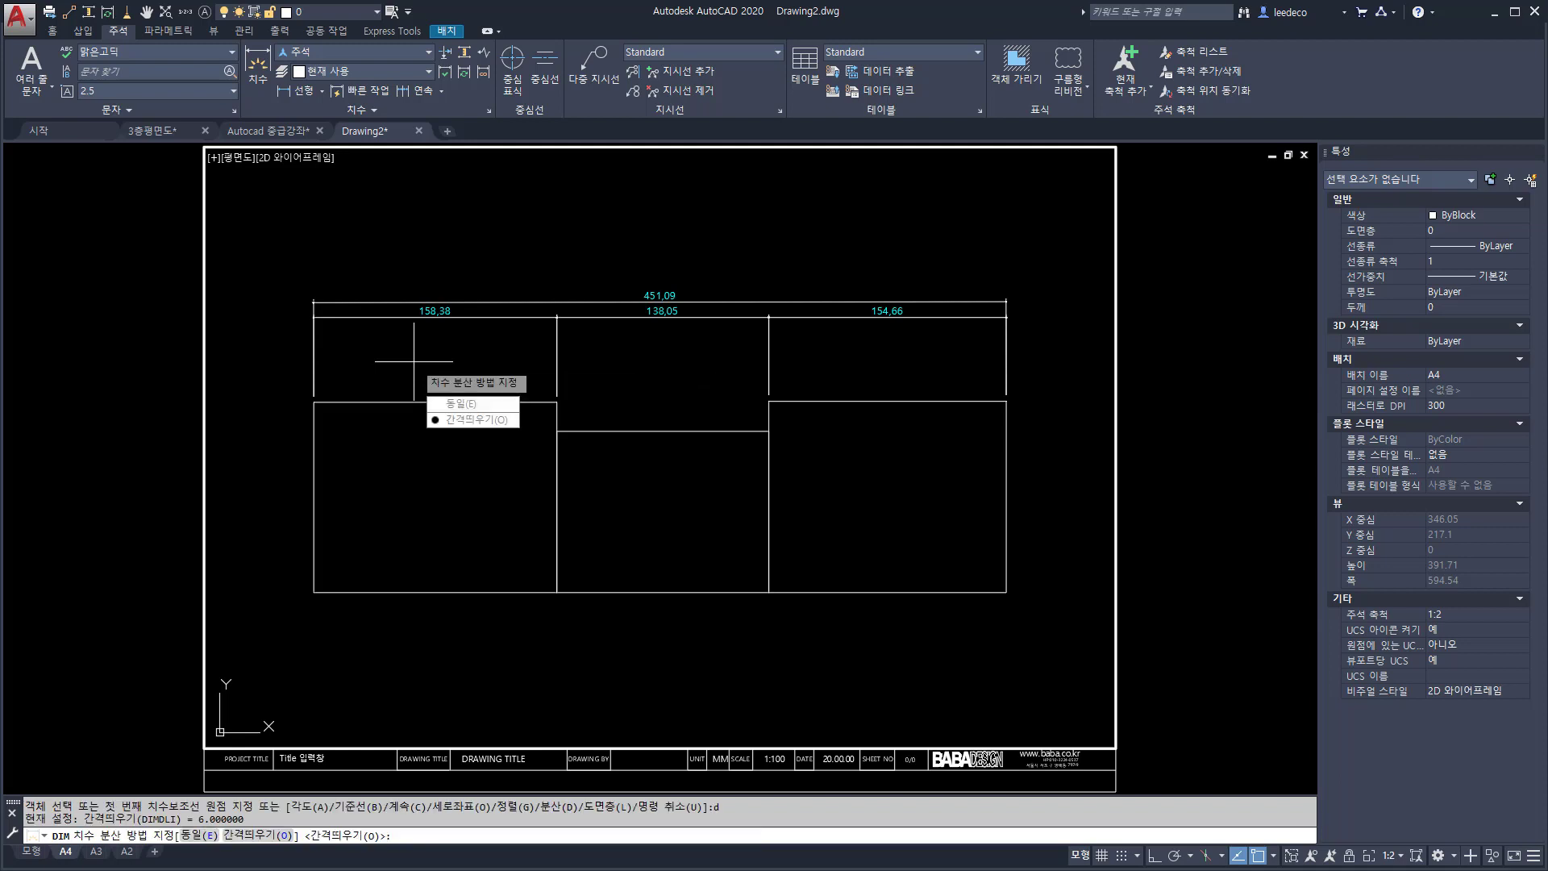
key(Return)
click(494, 315)
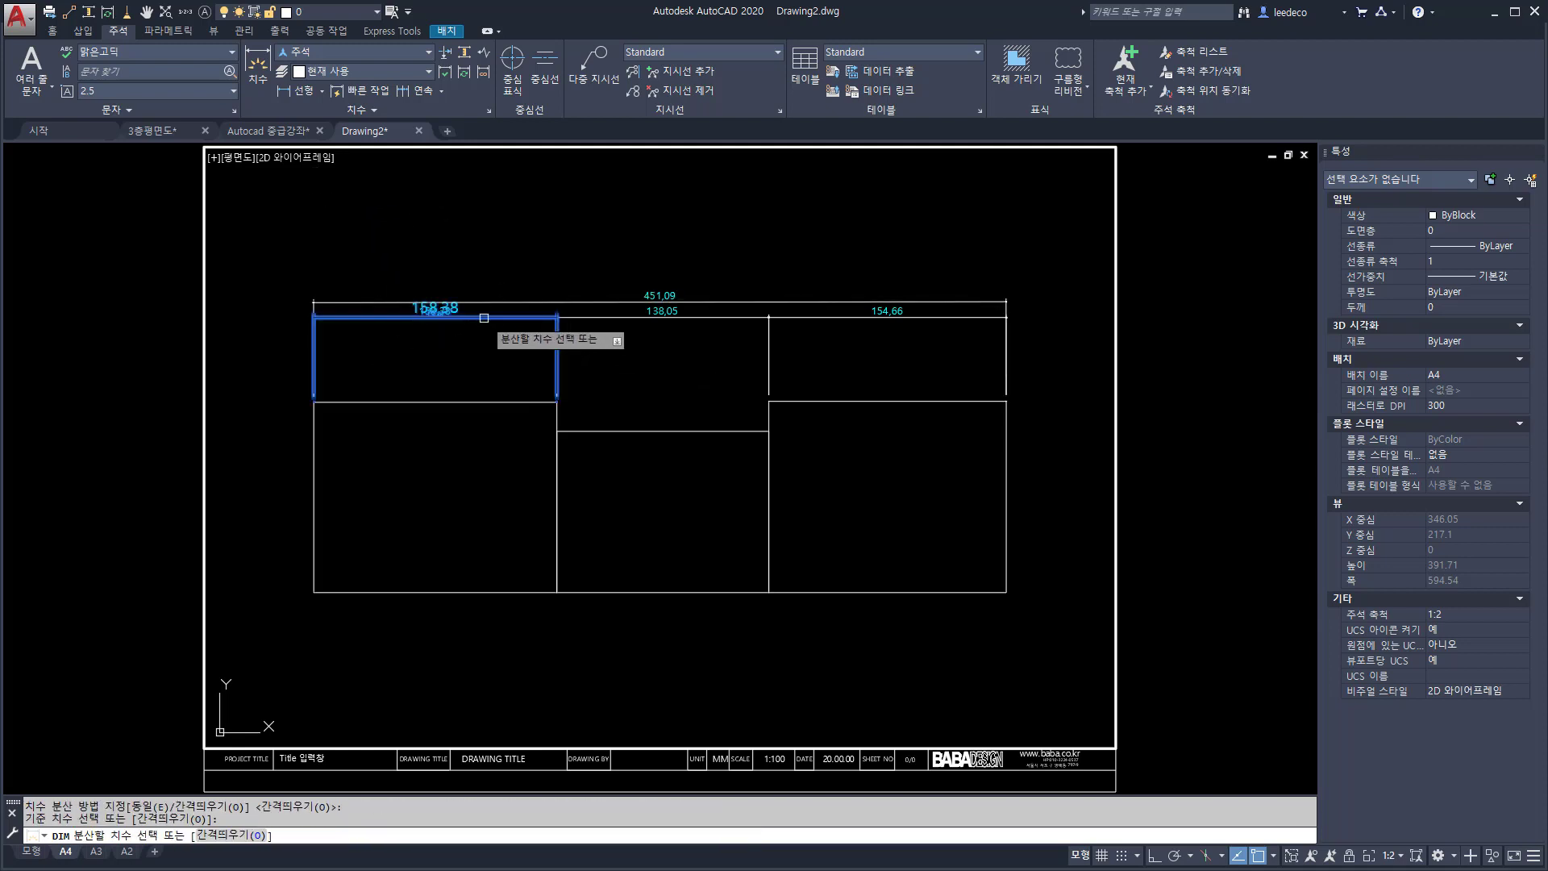
key(Return)
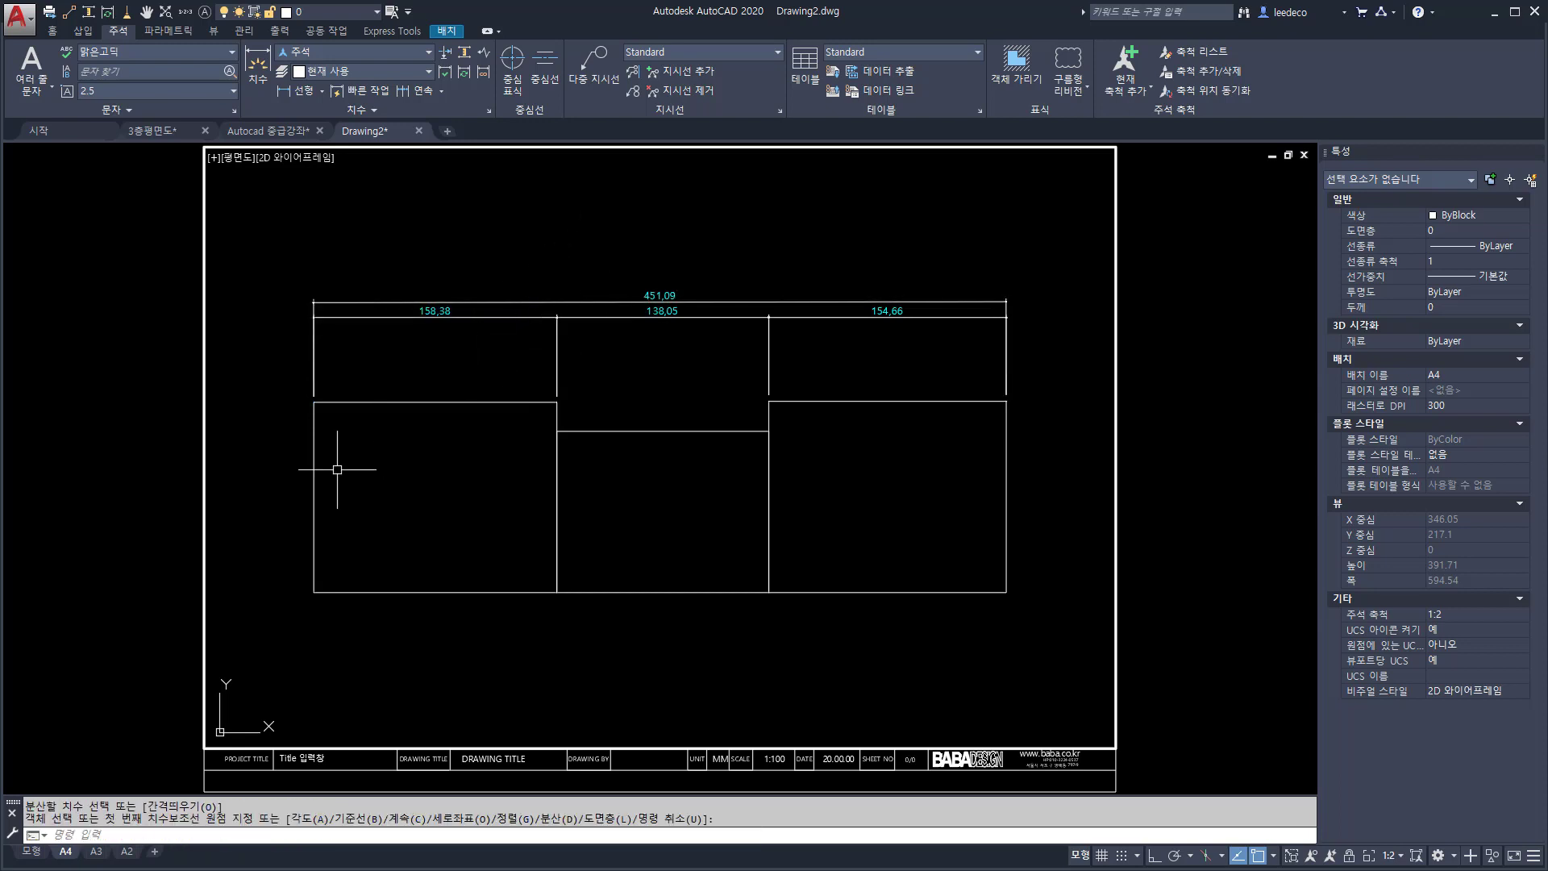
Return to model space and try to distribute the overall dimension by offset from the middle rectangle's dimension with the DIM command
click(30, 850)
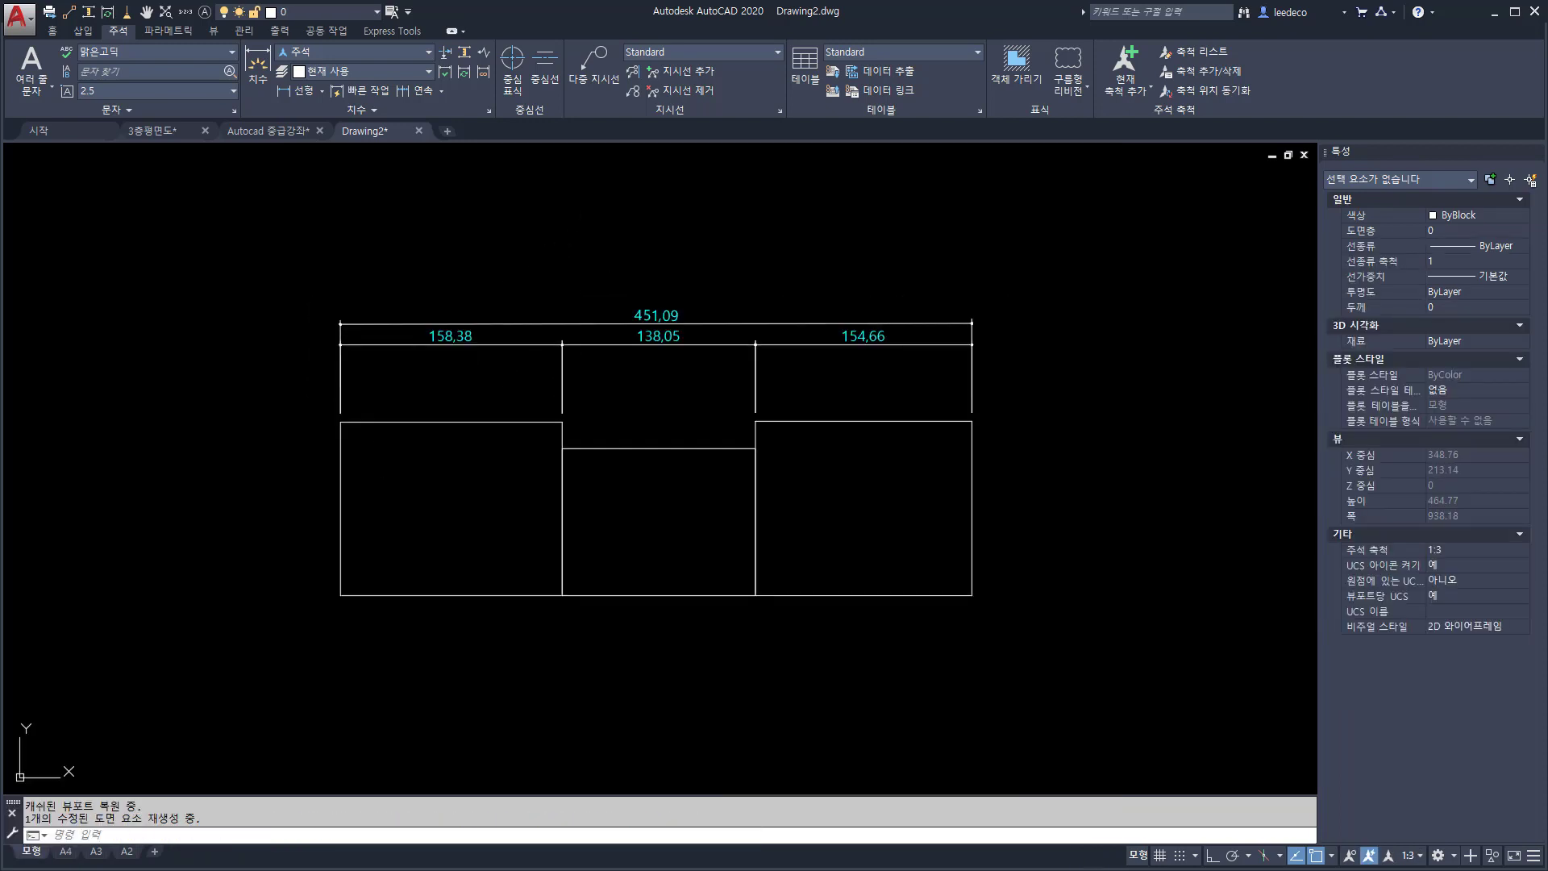
key(Escape)
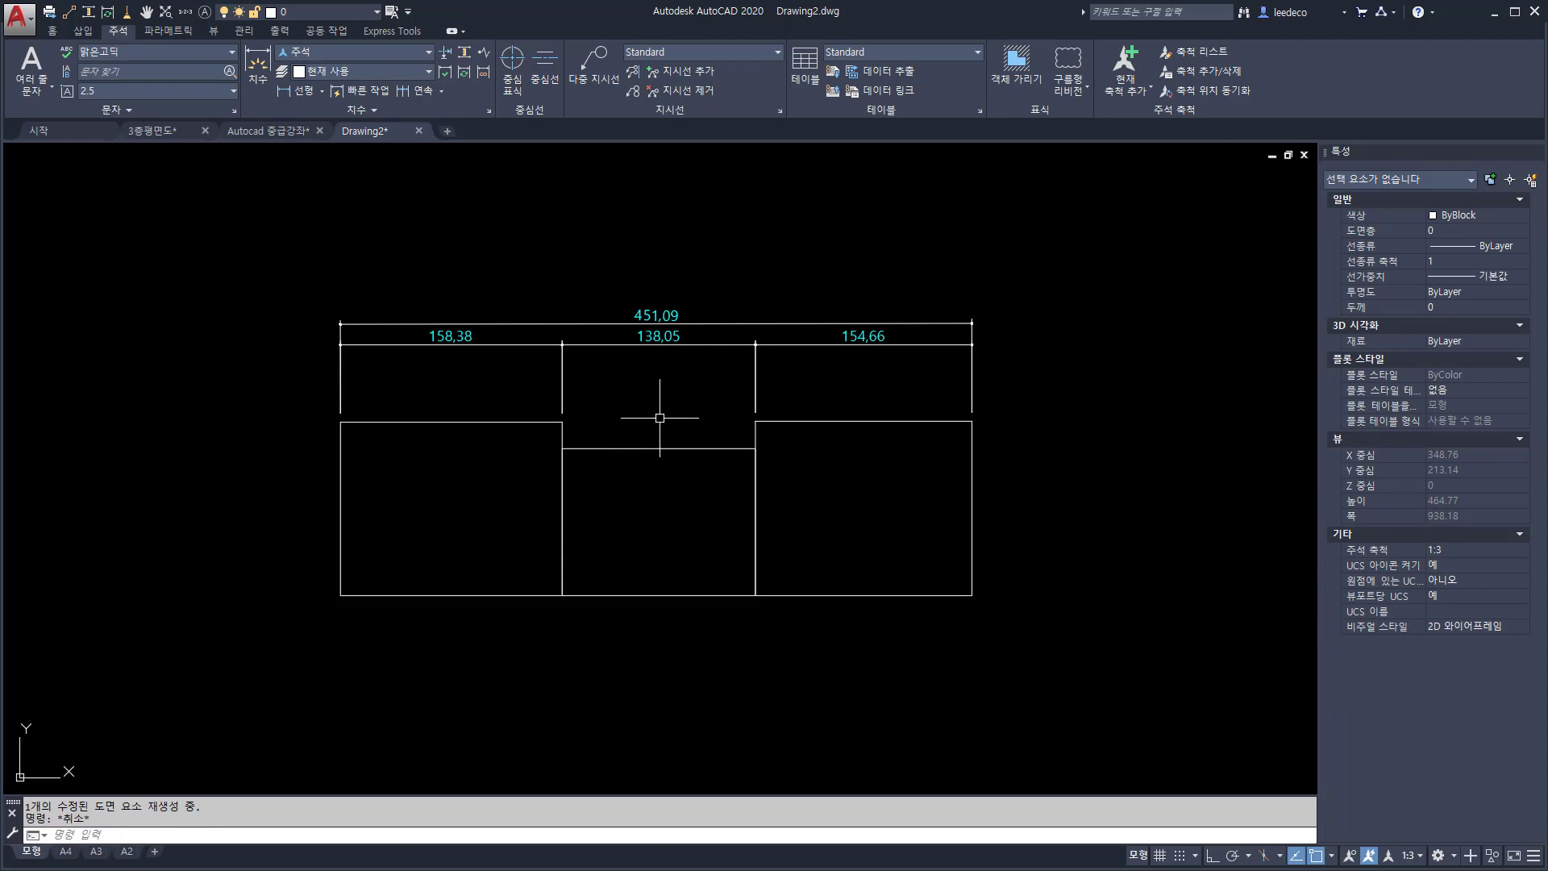
text(di)
key(Return)
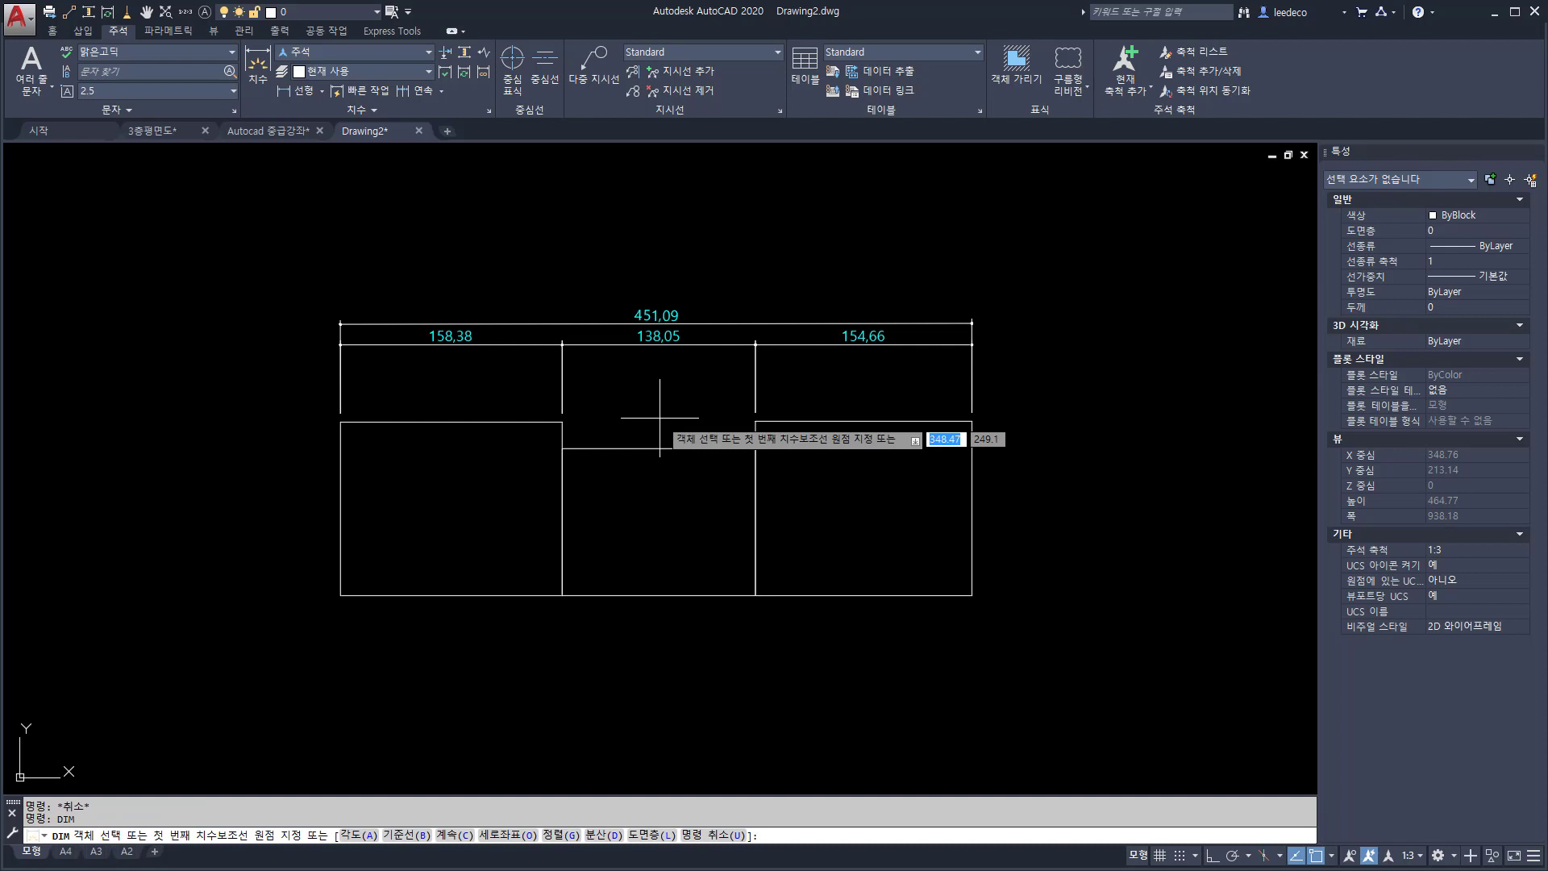
text(d)
key(Return)
key(Return)
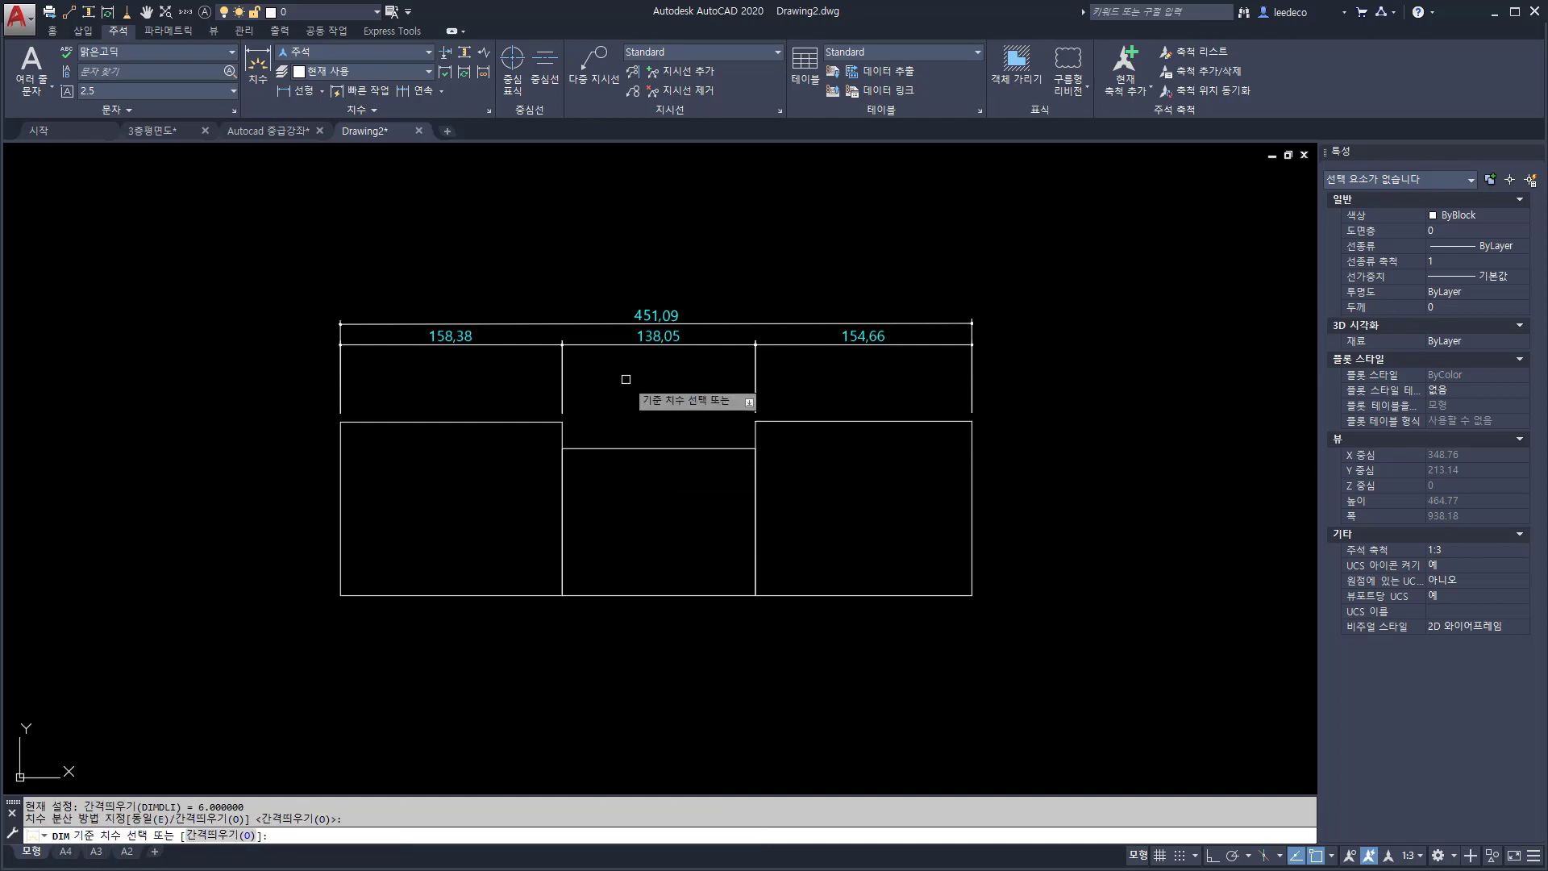
click(622, 337)
click(633, 311)
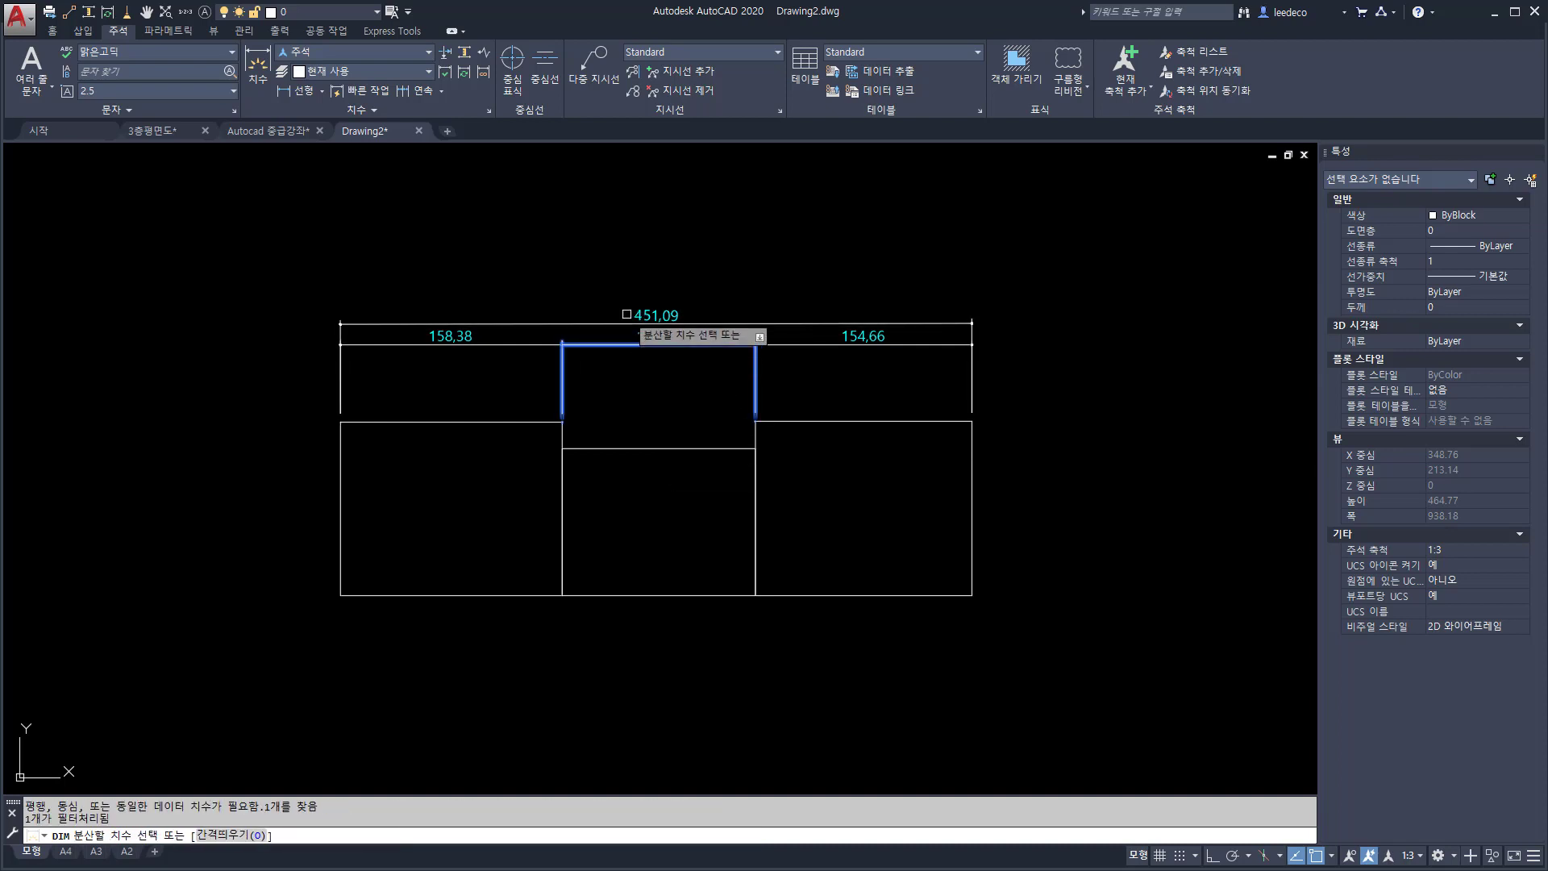
key(Return)
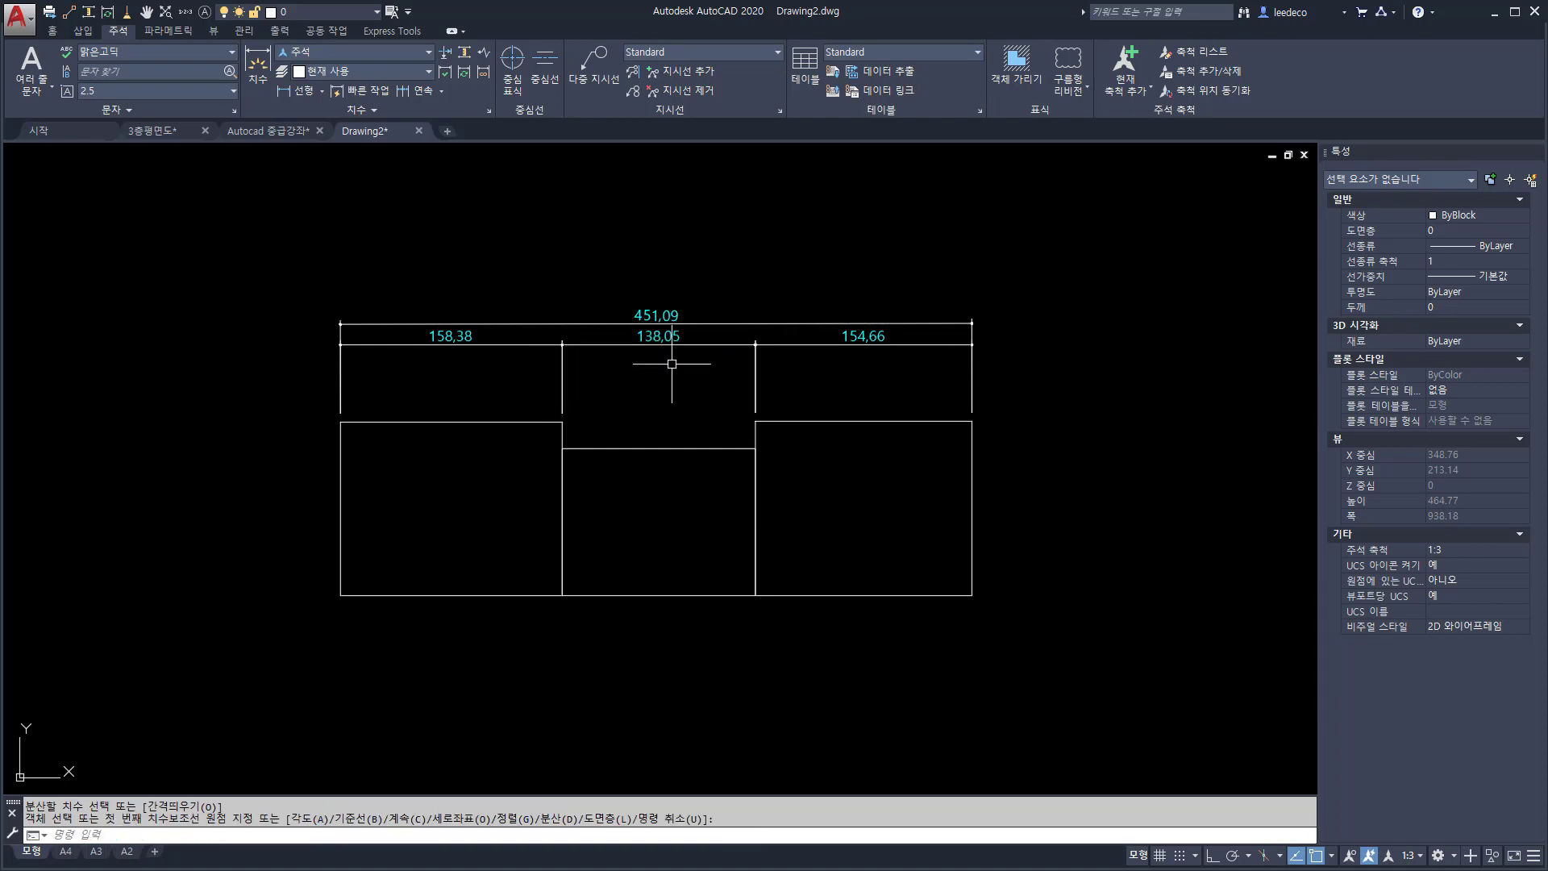
Undo the last erase and erase all four dimensions above the rectangles in model space
key(ctrl+z)
click(788, 322)
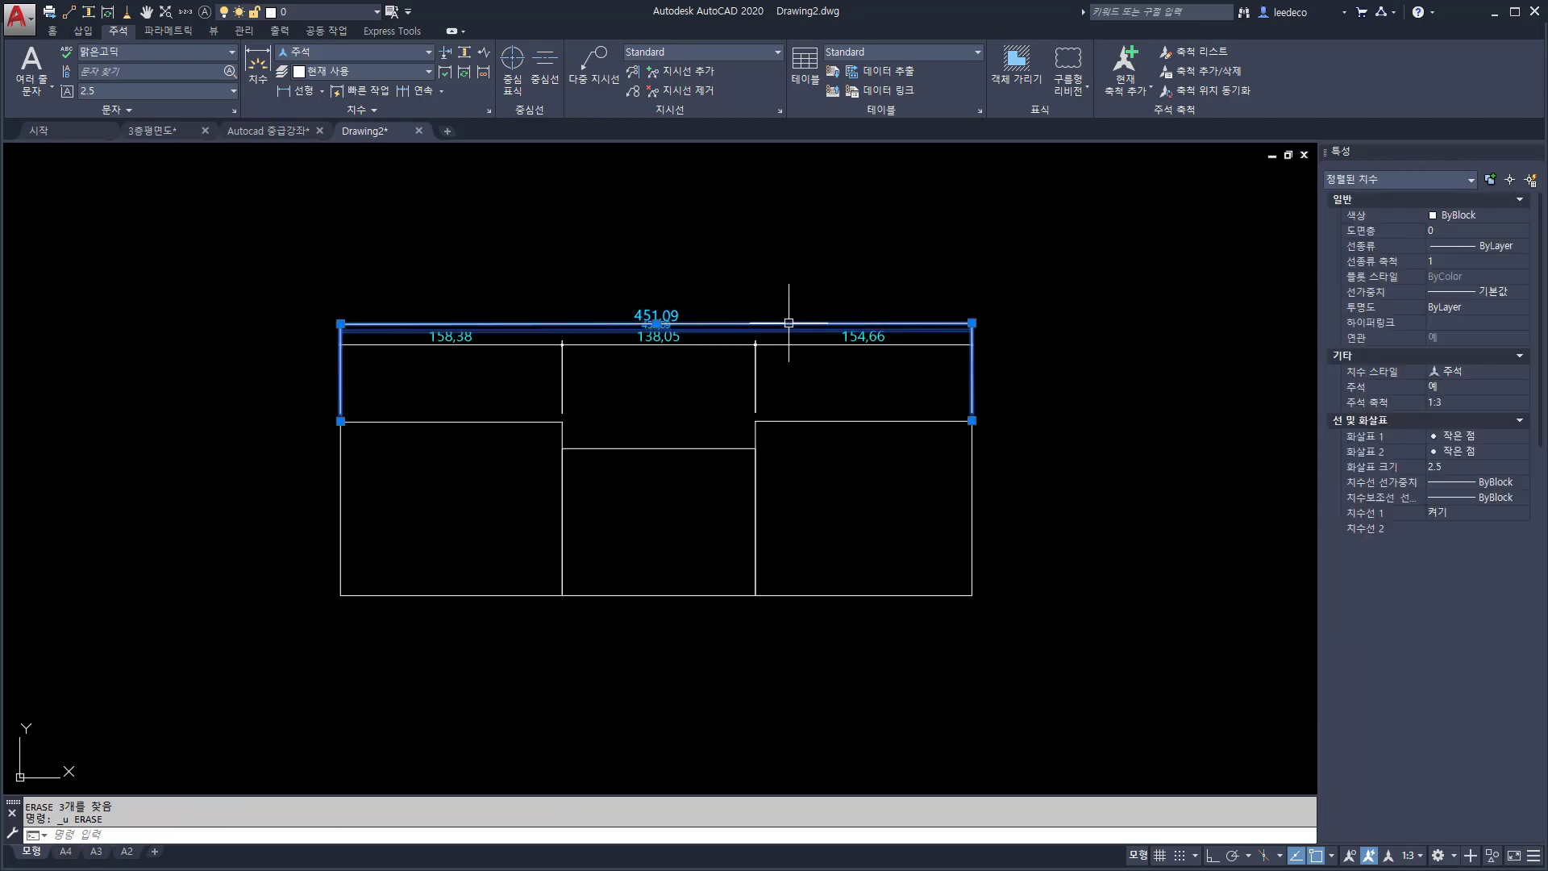
key(Escape)
click(1006, 351)
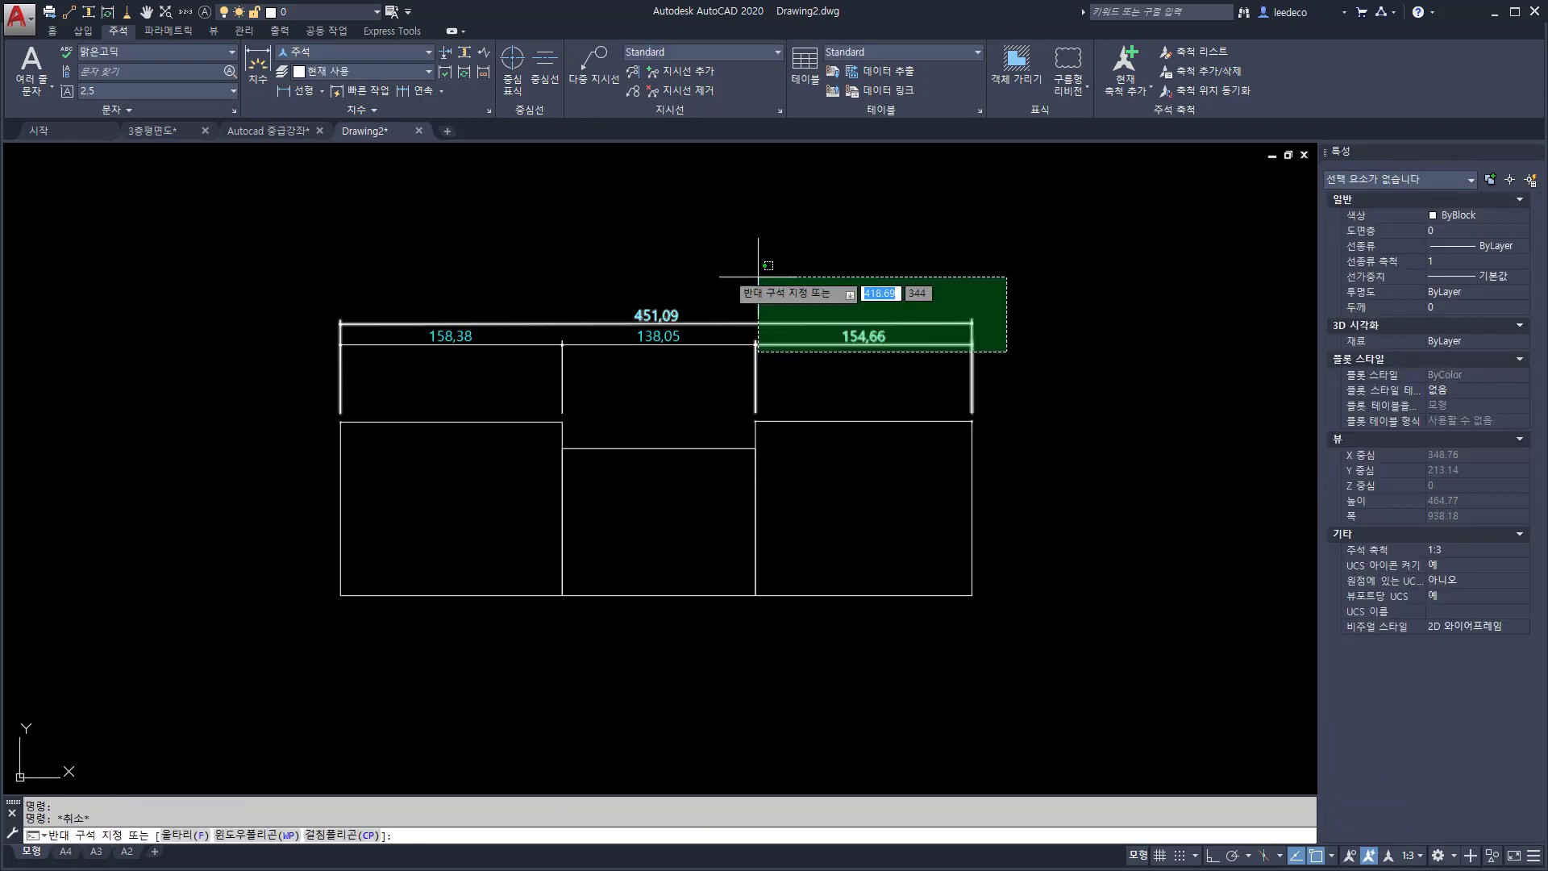
click(268, 226)
text(E)
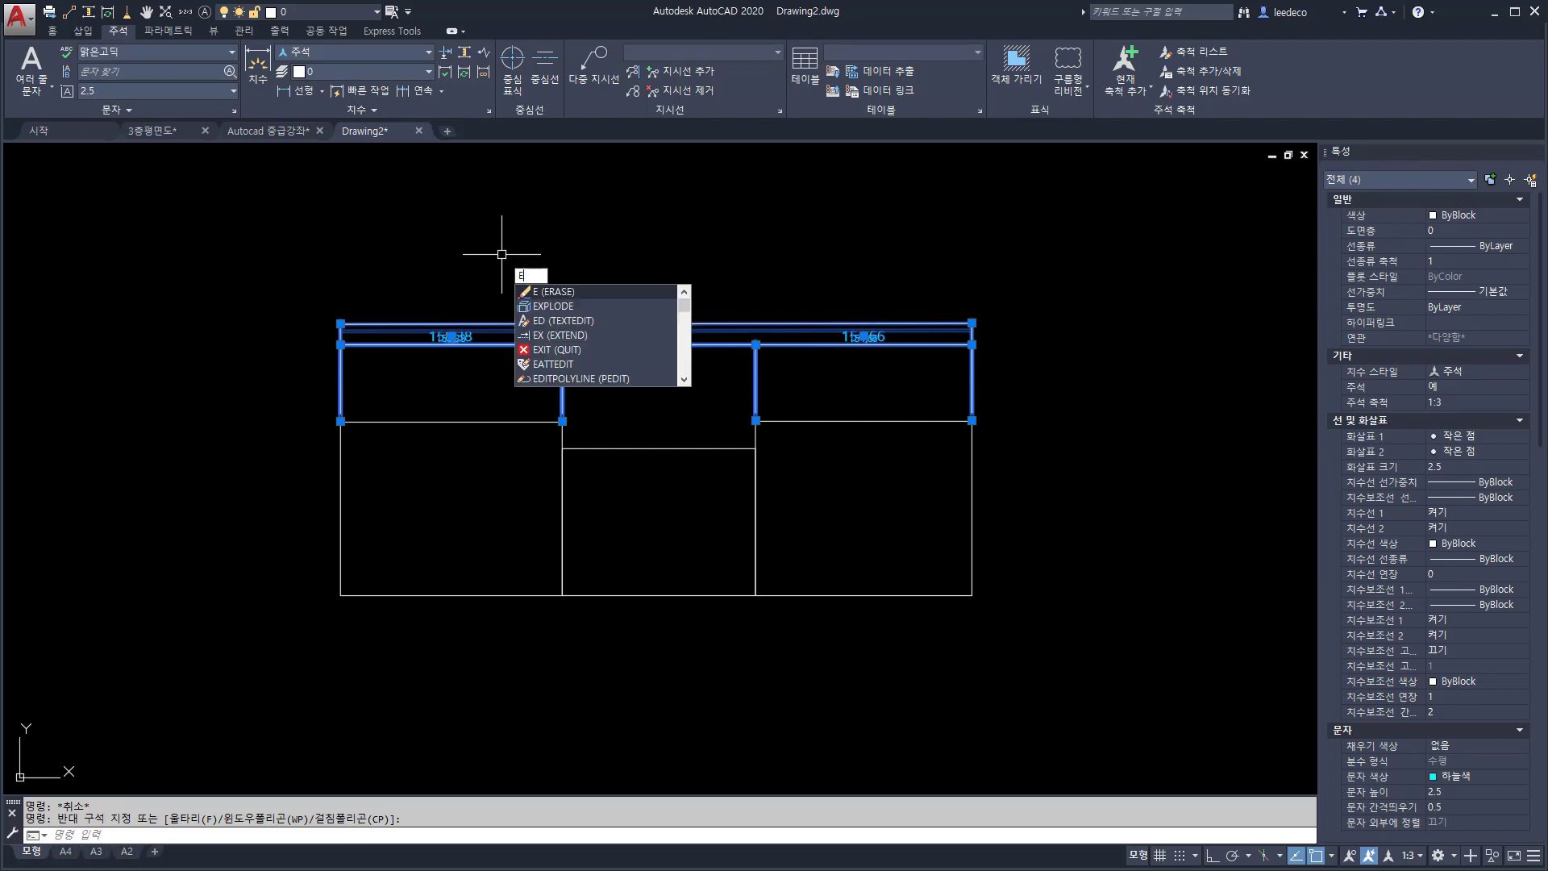
key(Return)
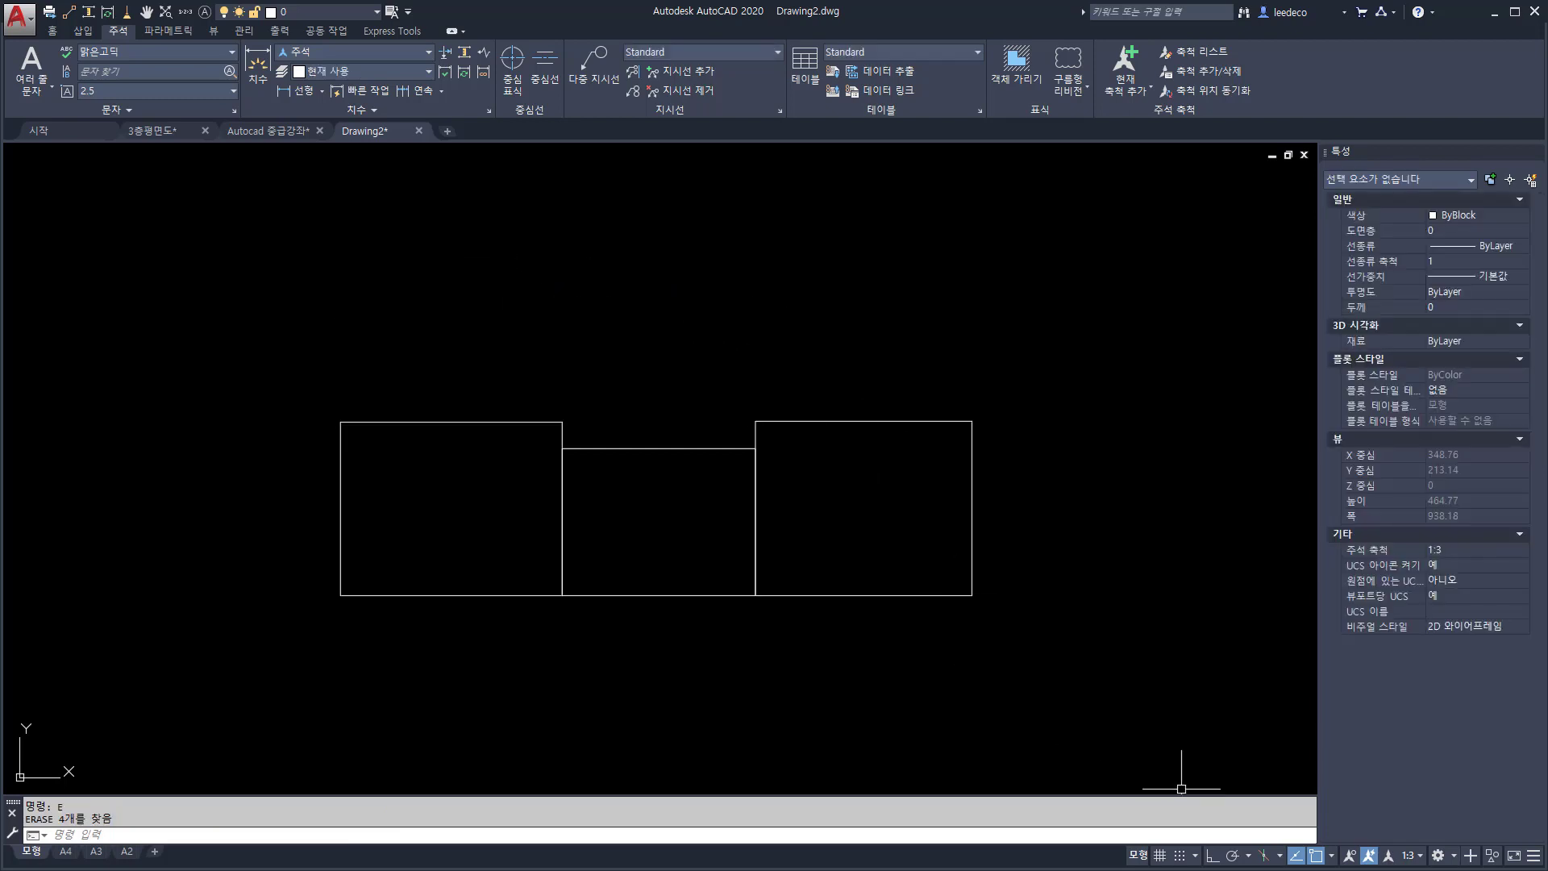
Switch the model space annotation scale to 1:1 and on to 1:2
click(1411, 856)
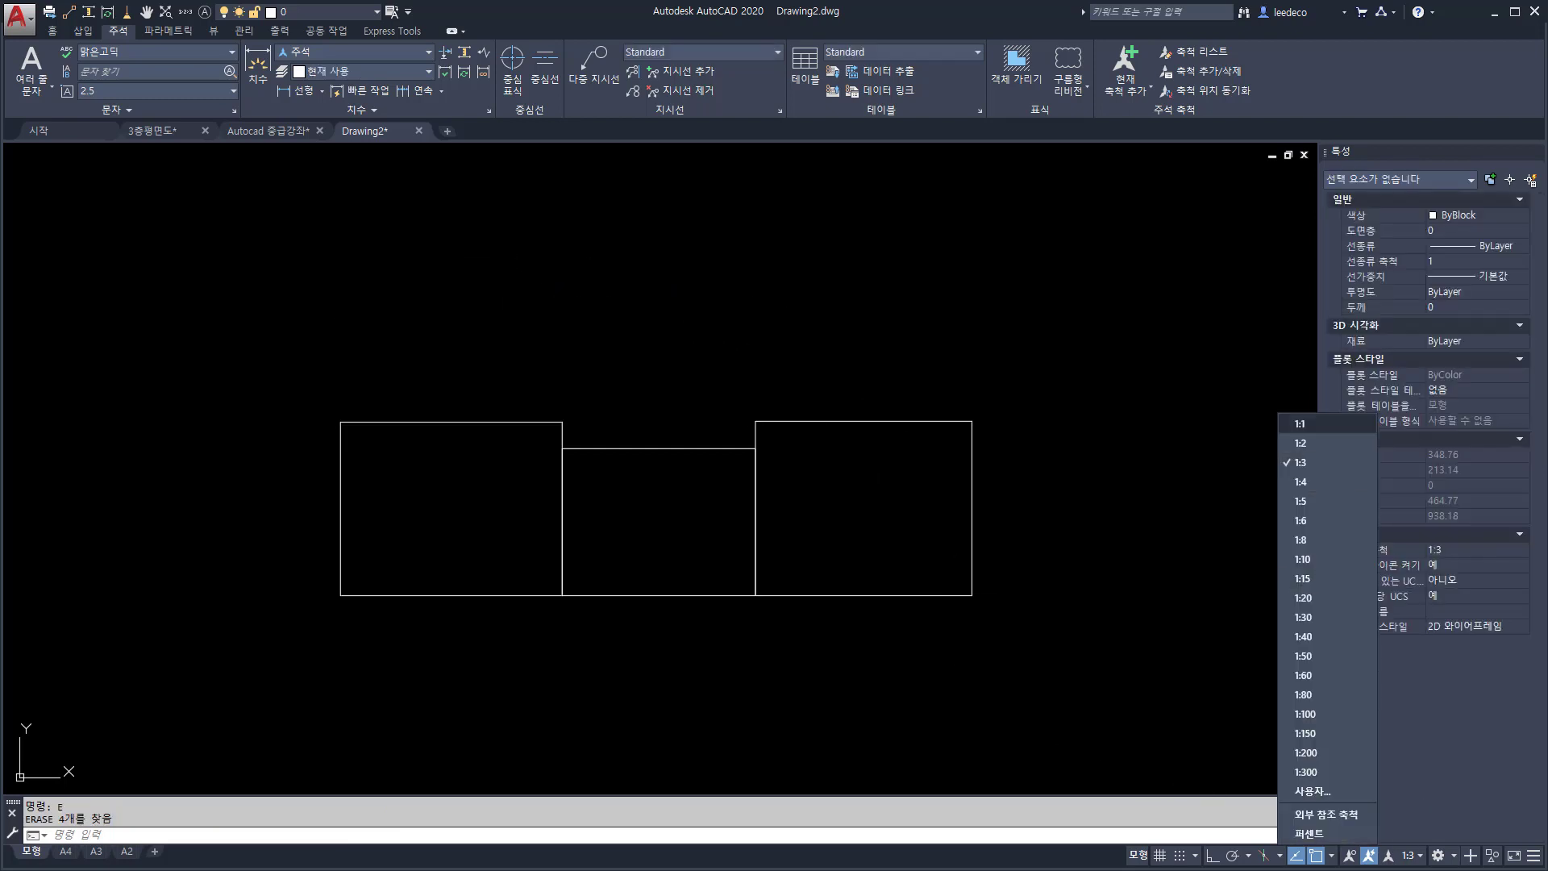
click(1323, 424)
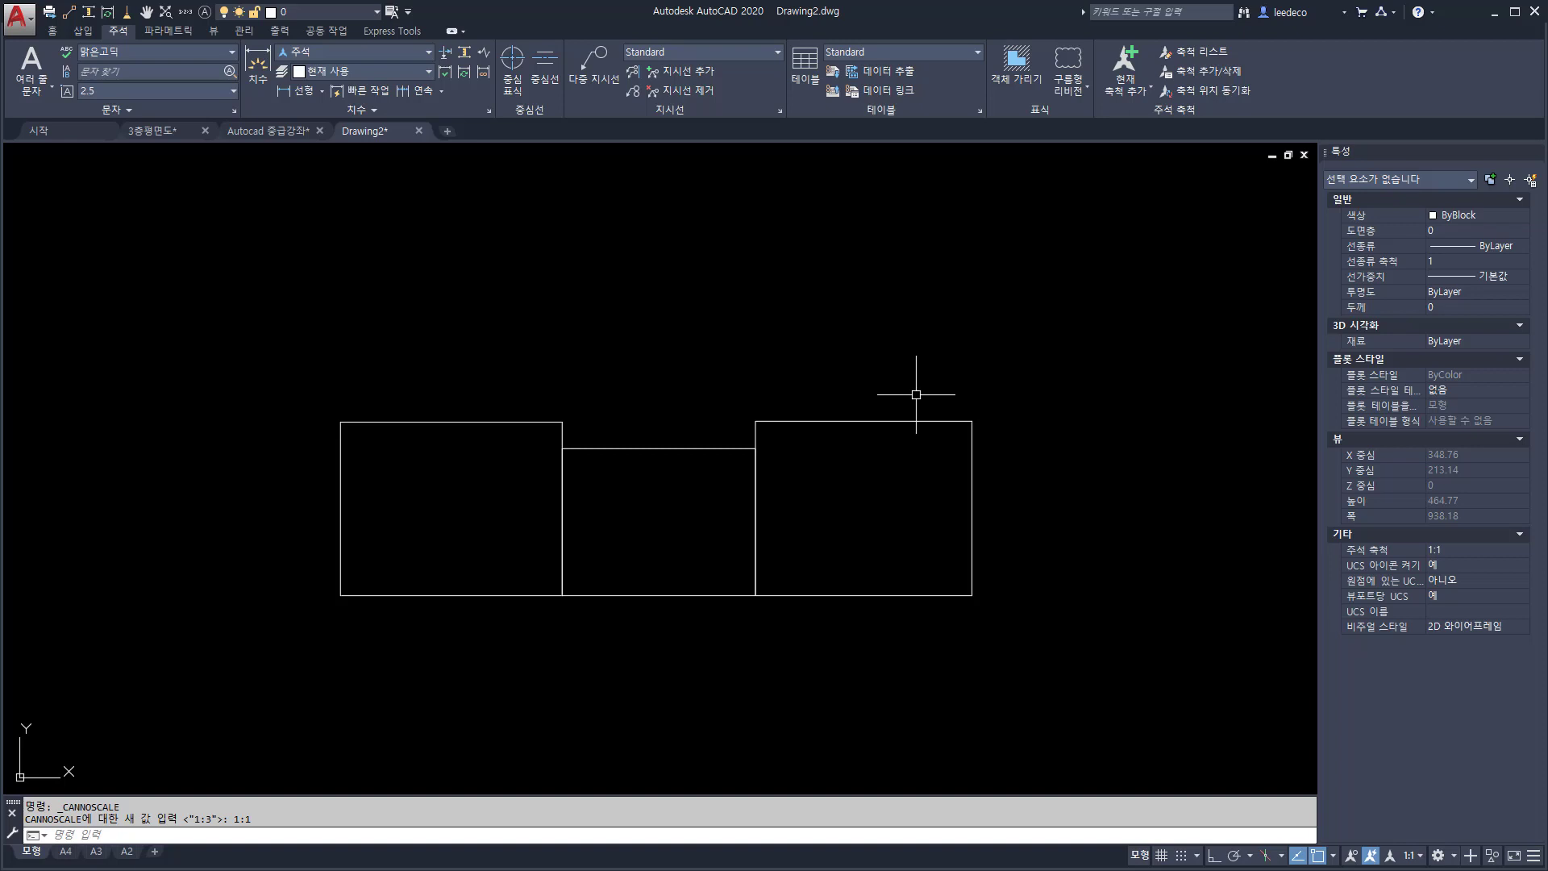
text(Q)
key(Escape)
key(Escape)
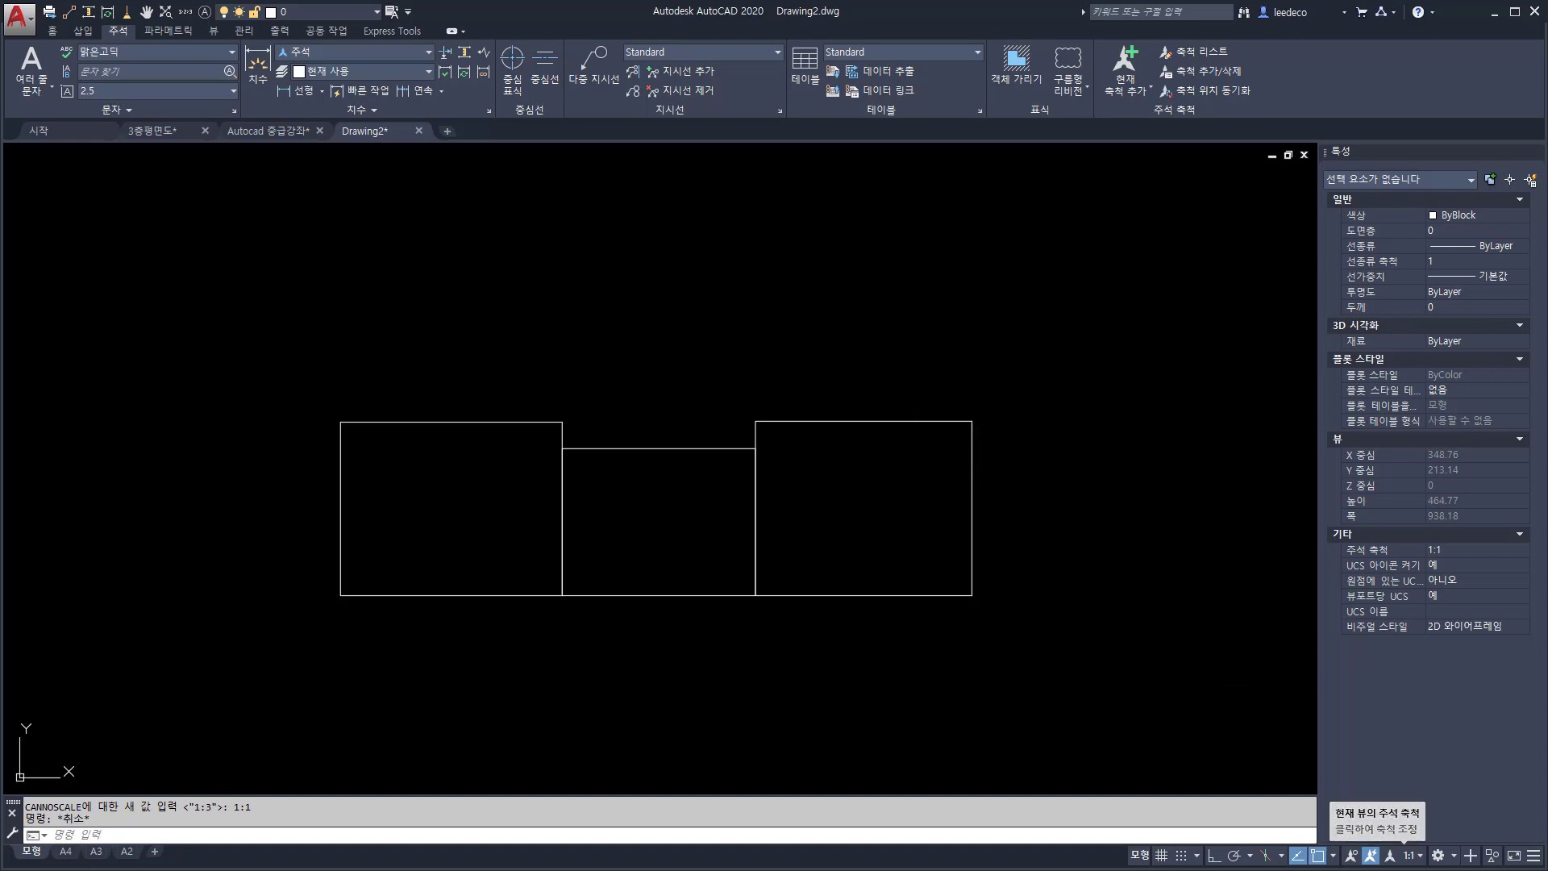
click(1413, 856)
click(1331, 443)
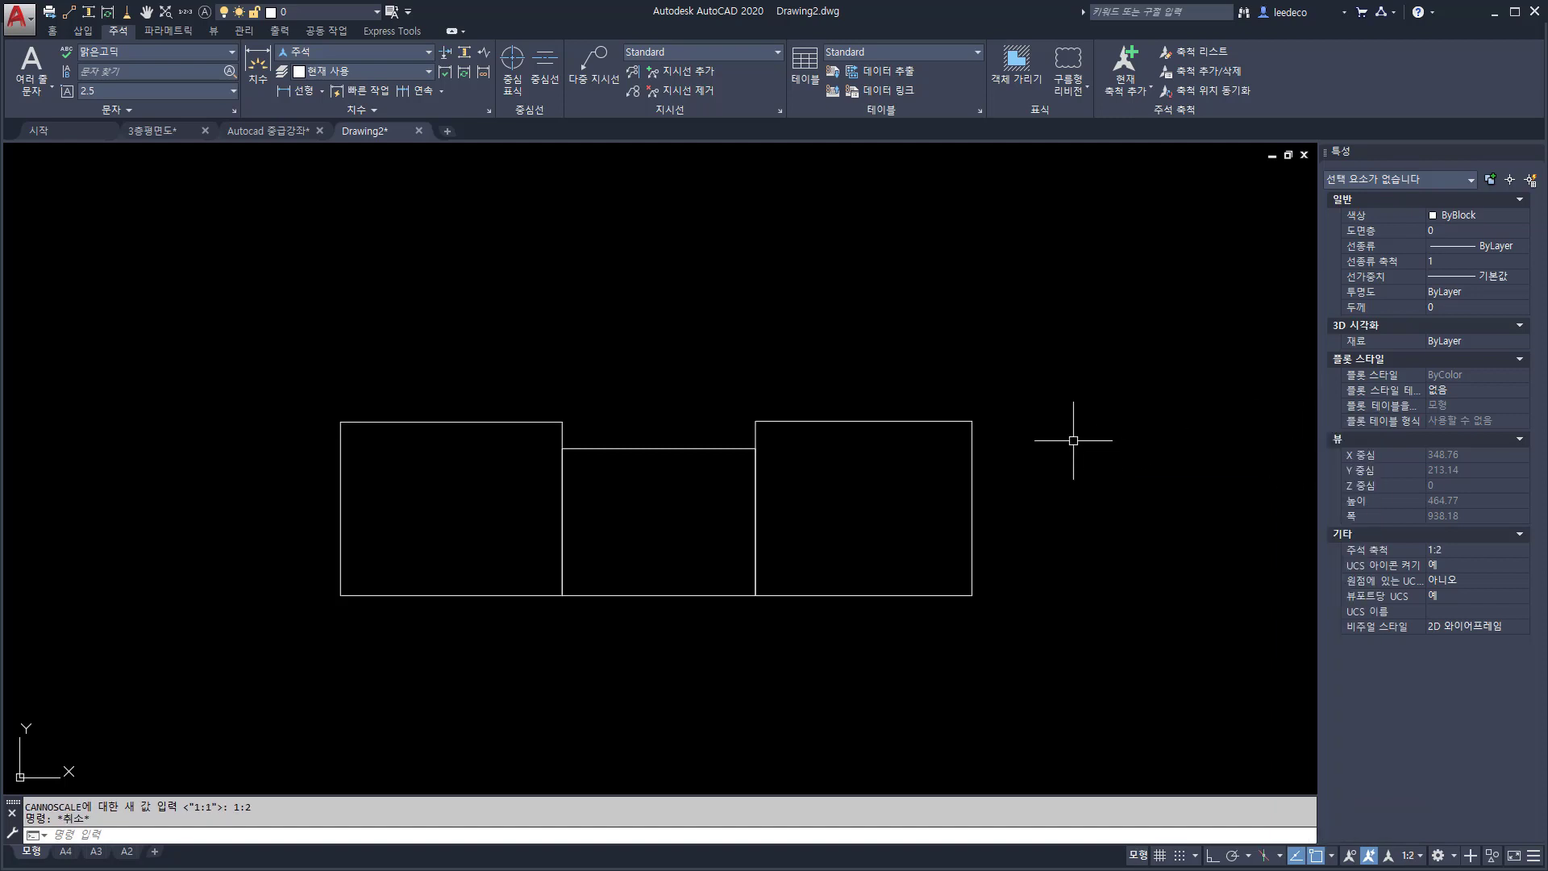
Add continuous quick dimensions for the widths of all three rectangles above them with QDIM
text(QDIM 치수 기입할 형상 선택:)
click(975, 483)
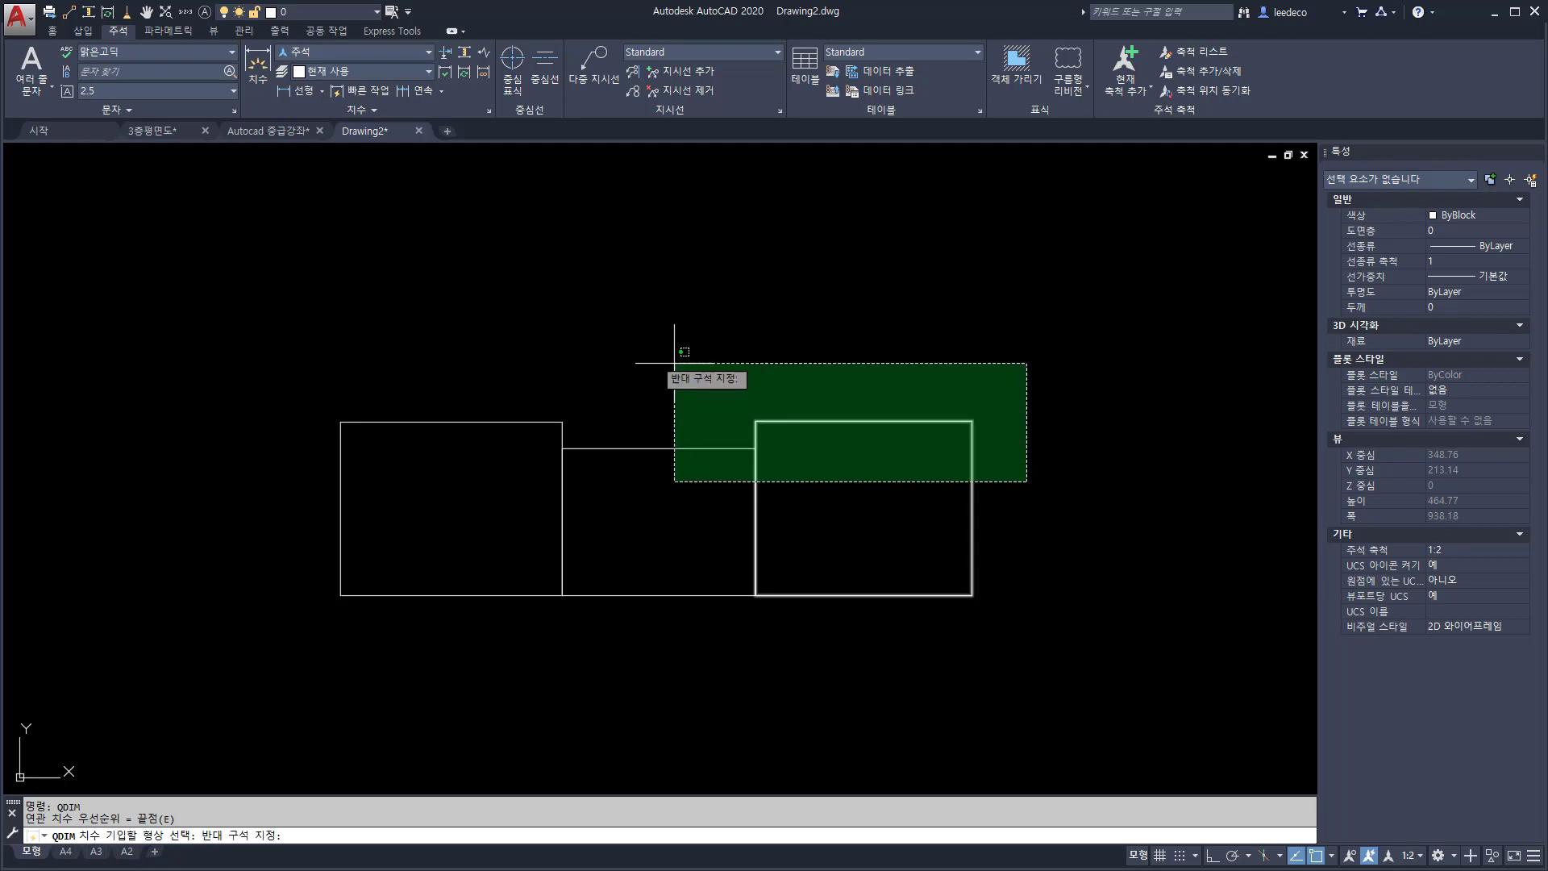
click(293, 294)
key(Return)
click(429, 359)
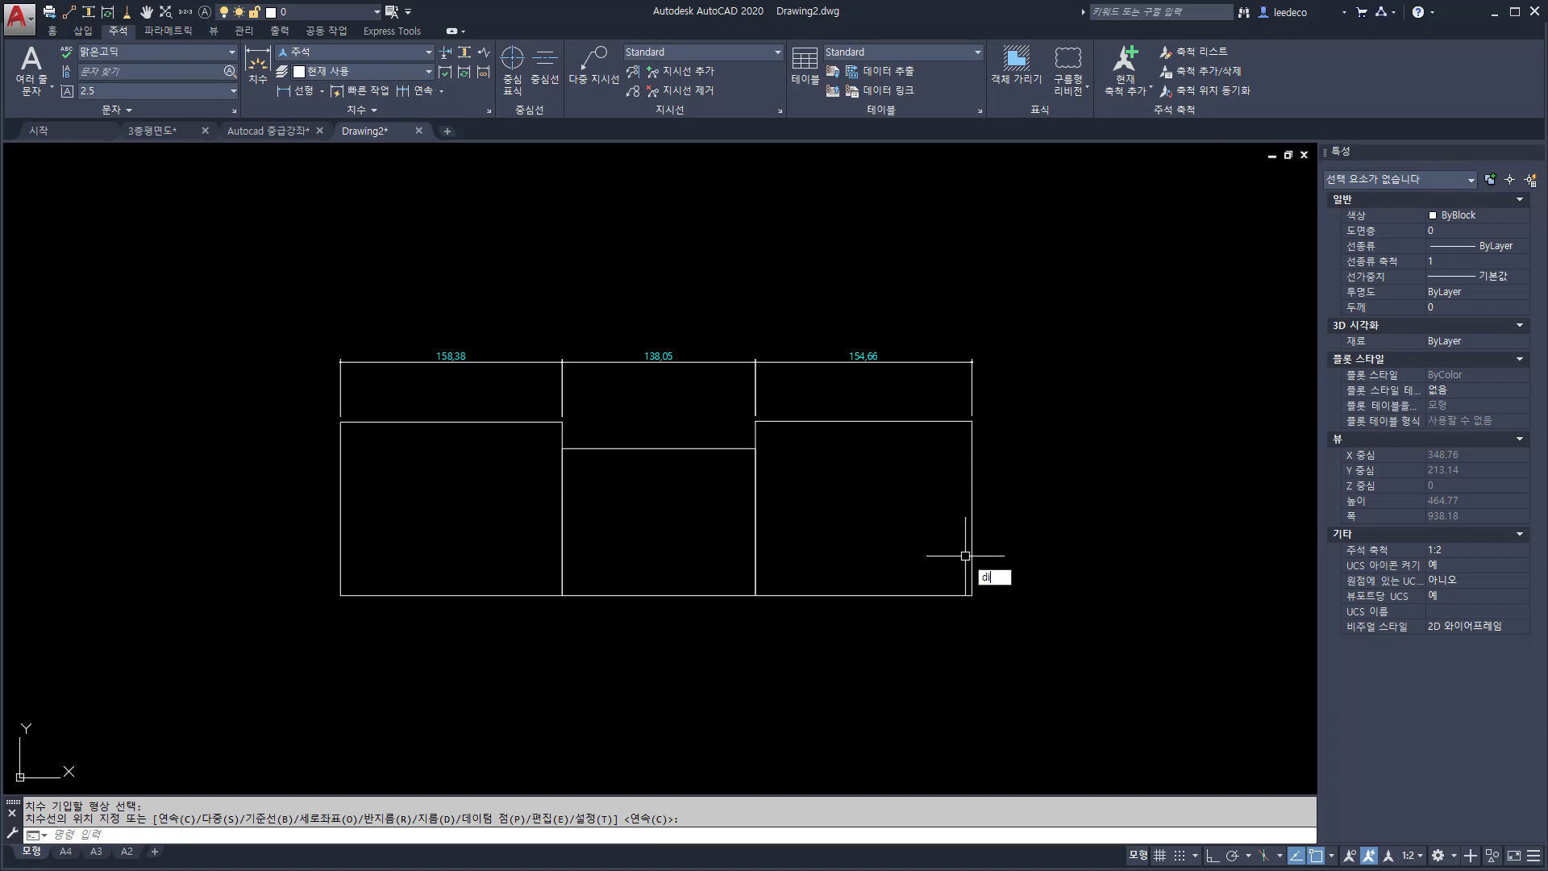
Dimension the overall width above the row of individual dimensions, from the left rectangle's upper-left corner to the right rectangle's upper-right corner
key(Return)
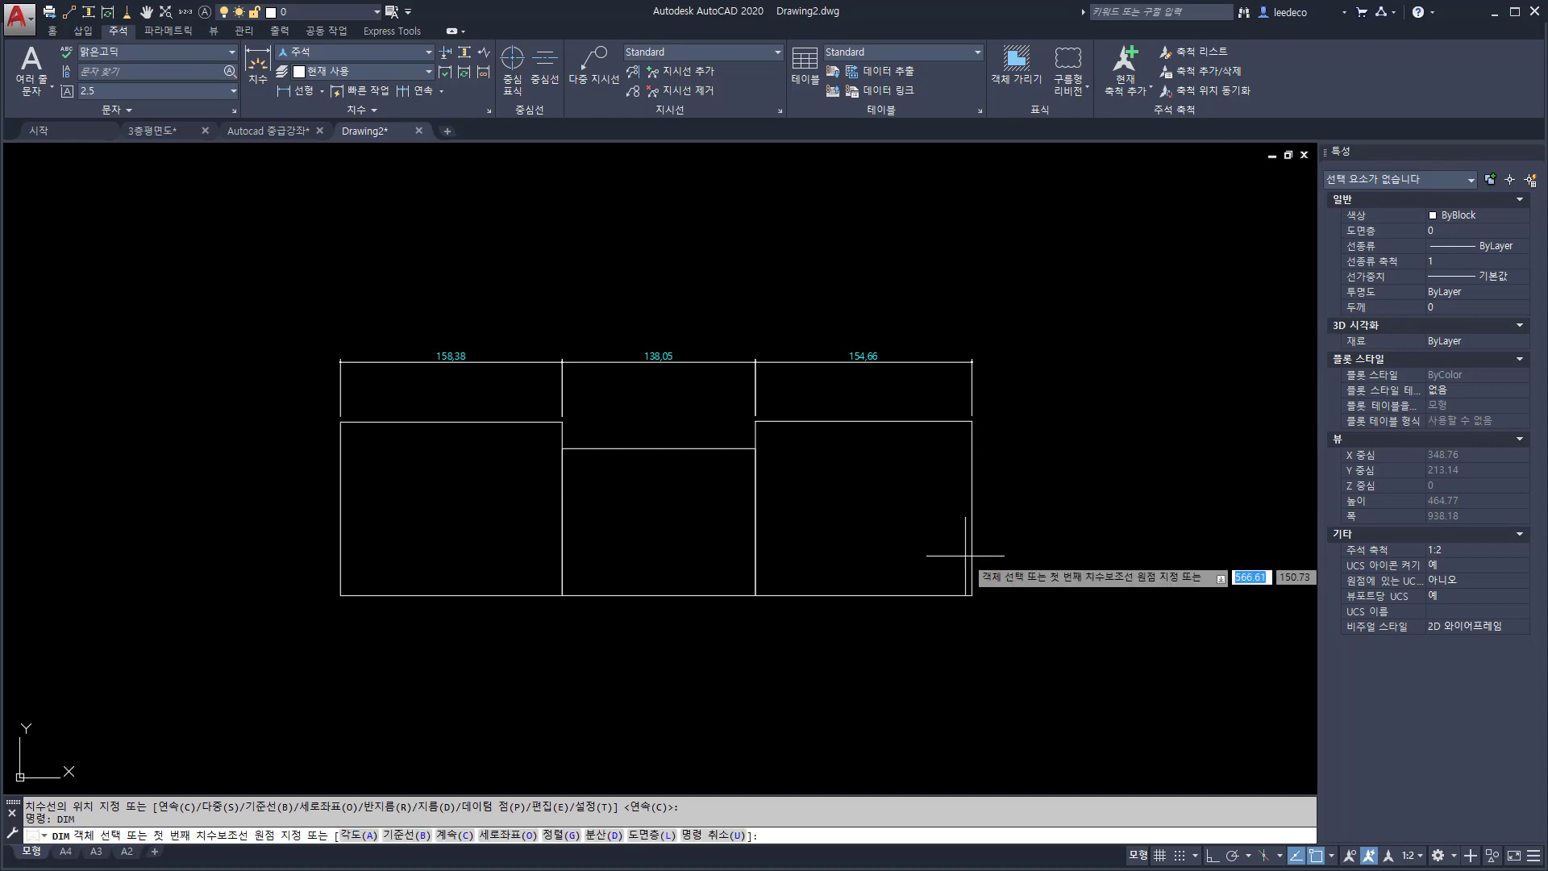
click(340, 421)
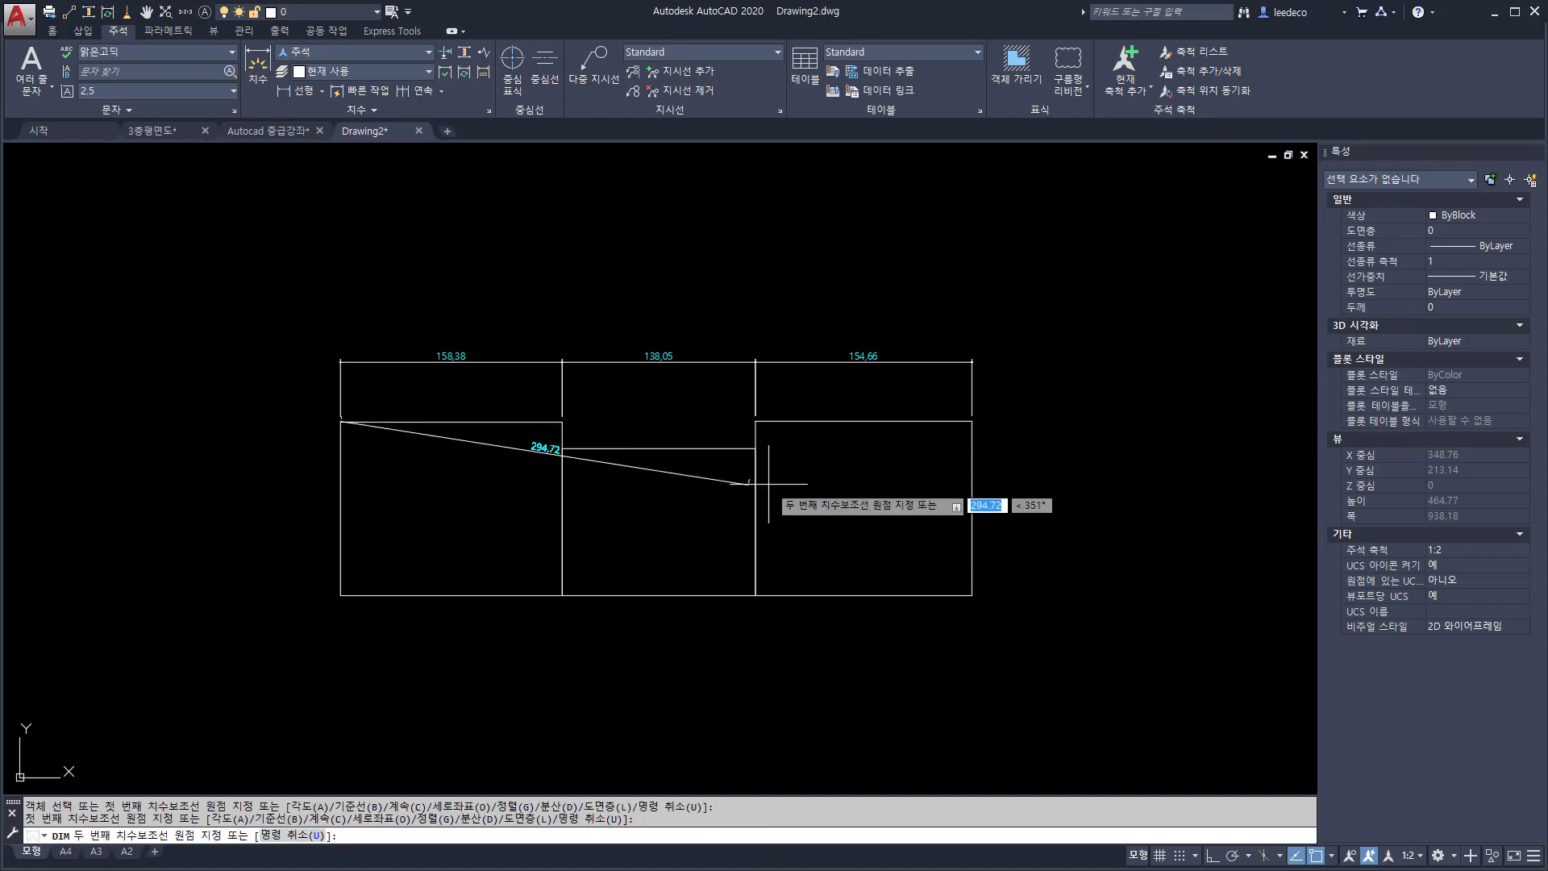
click(973, 421)
click(967, 297)
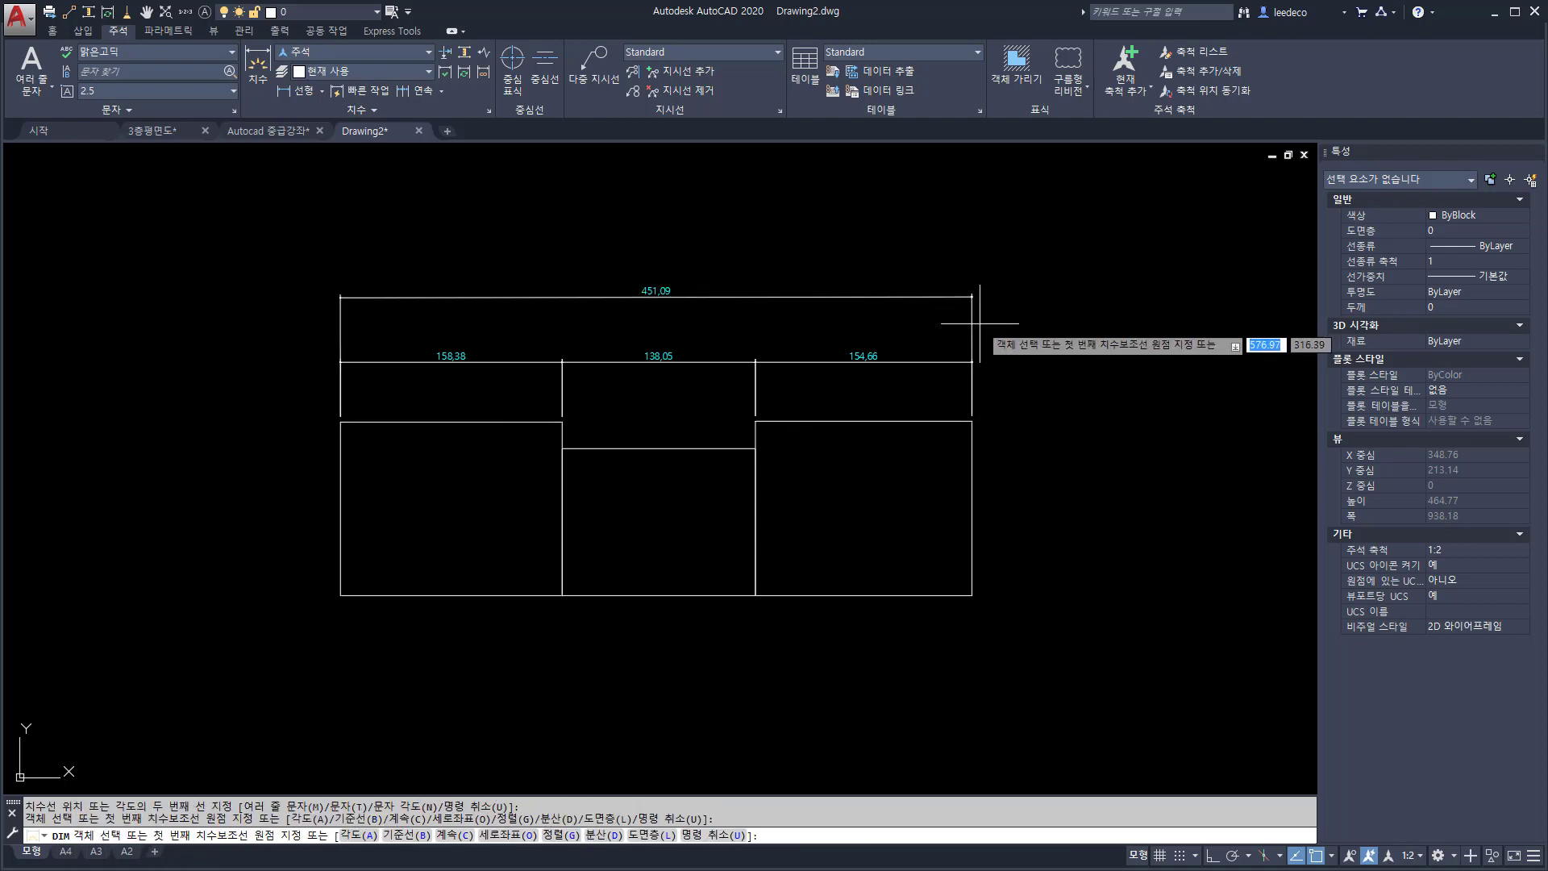
key(Escape)
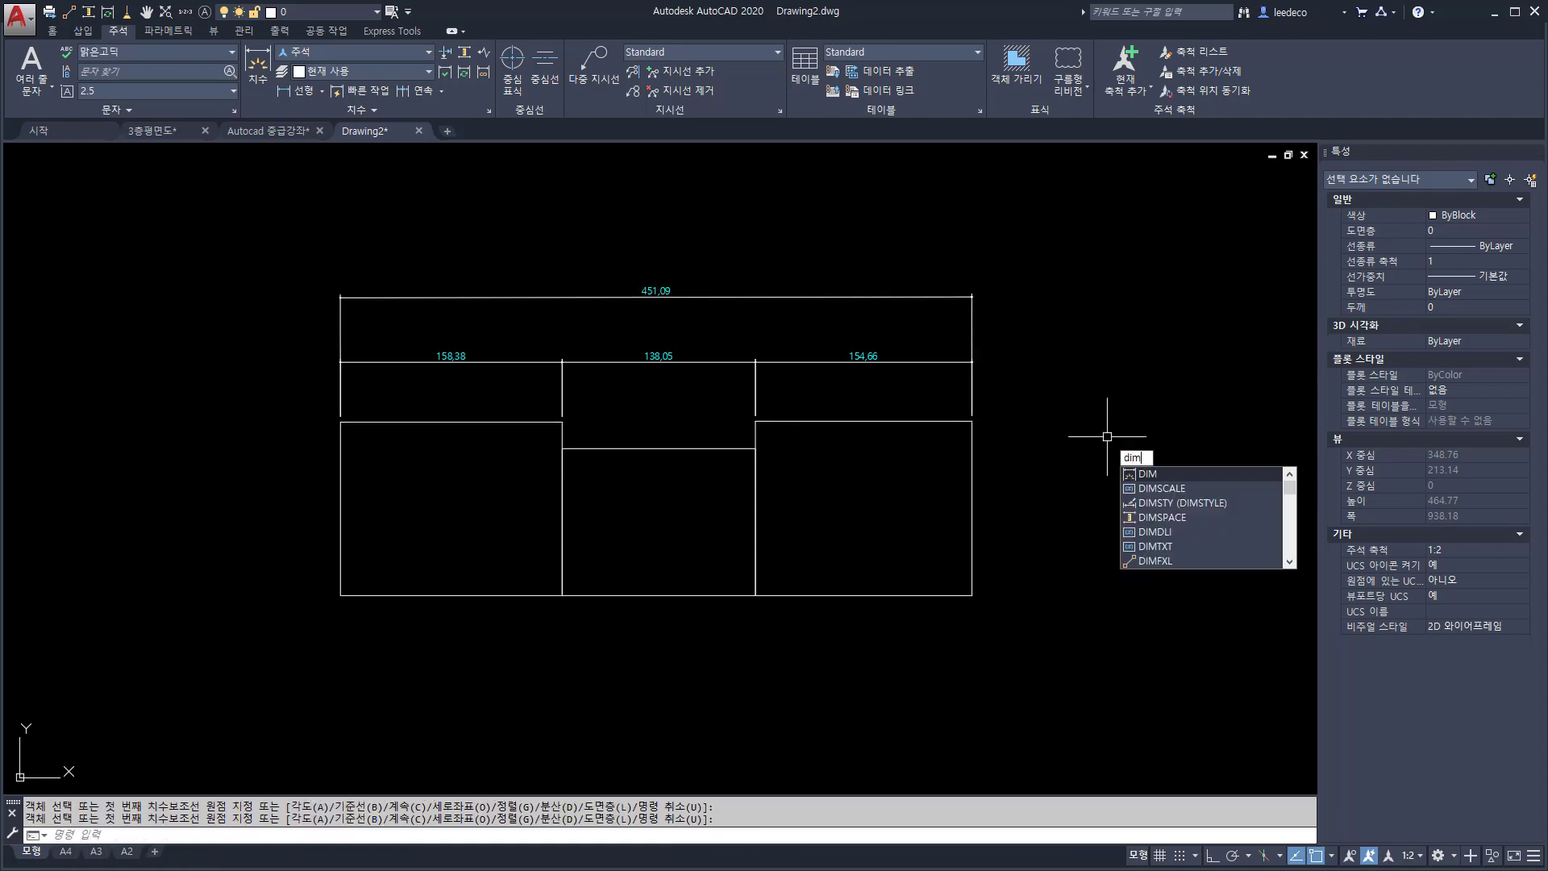
Try to distribute the upper overall dimension with the DIM command's Distribute option set to Offset
key(Return)
text(d)
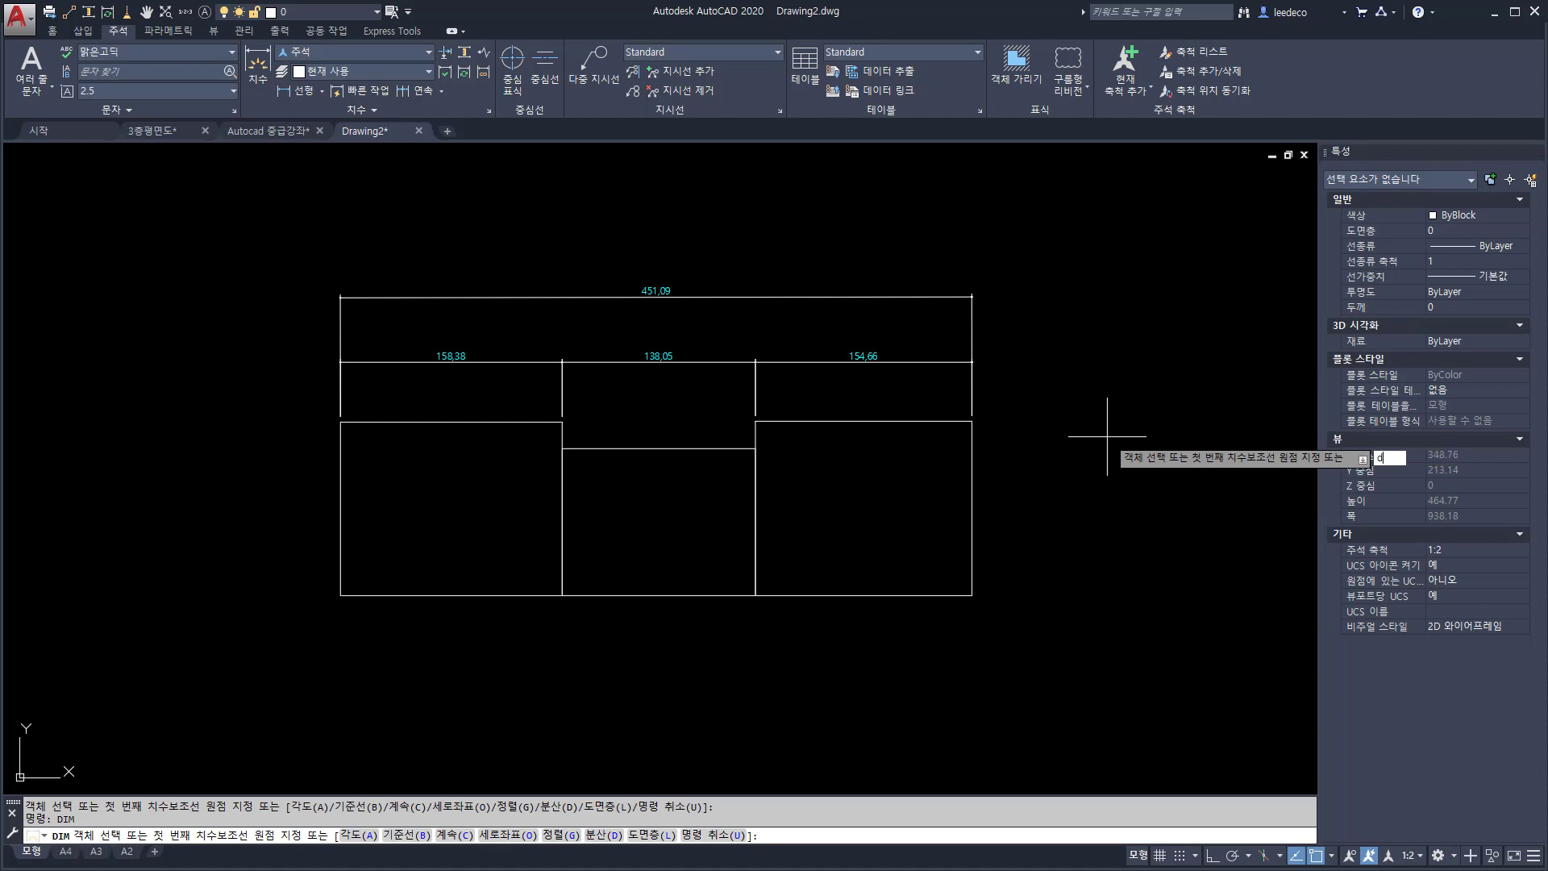
key(Return)
key(Return)
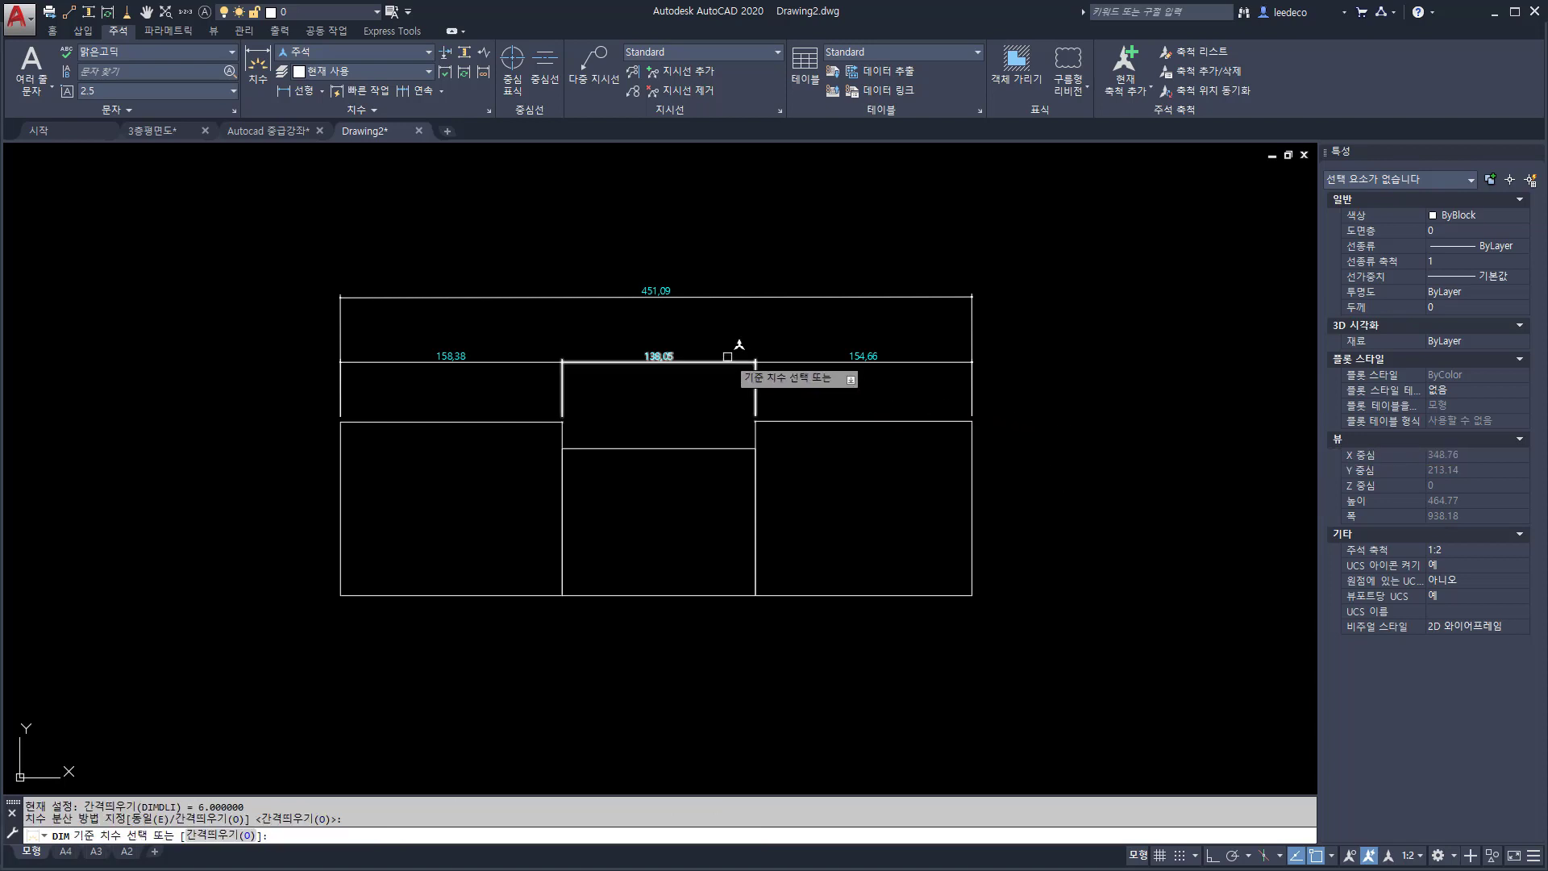
click(736, 337)
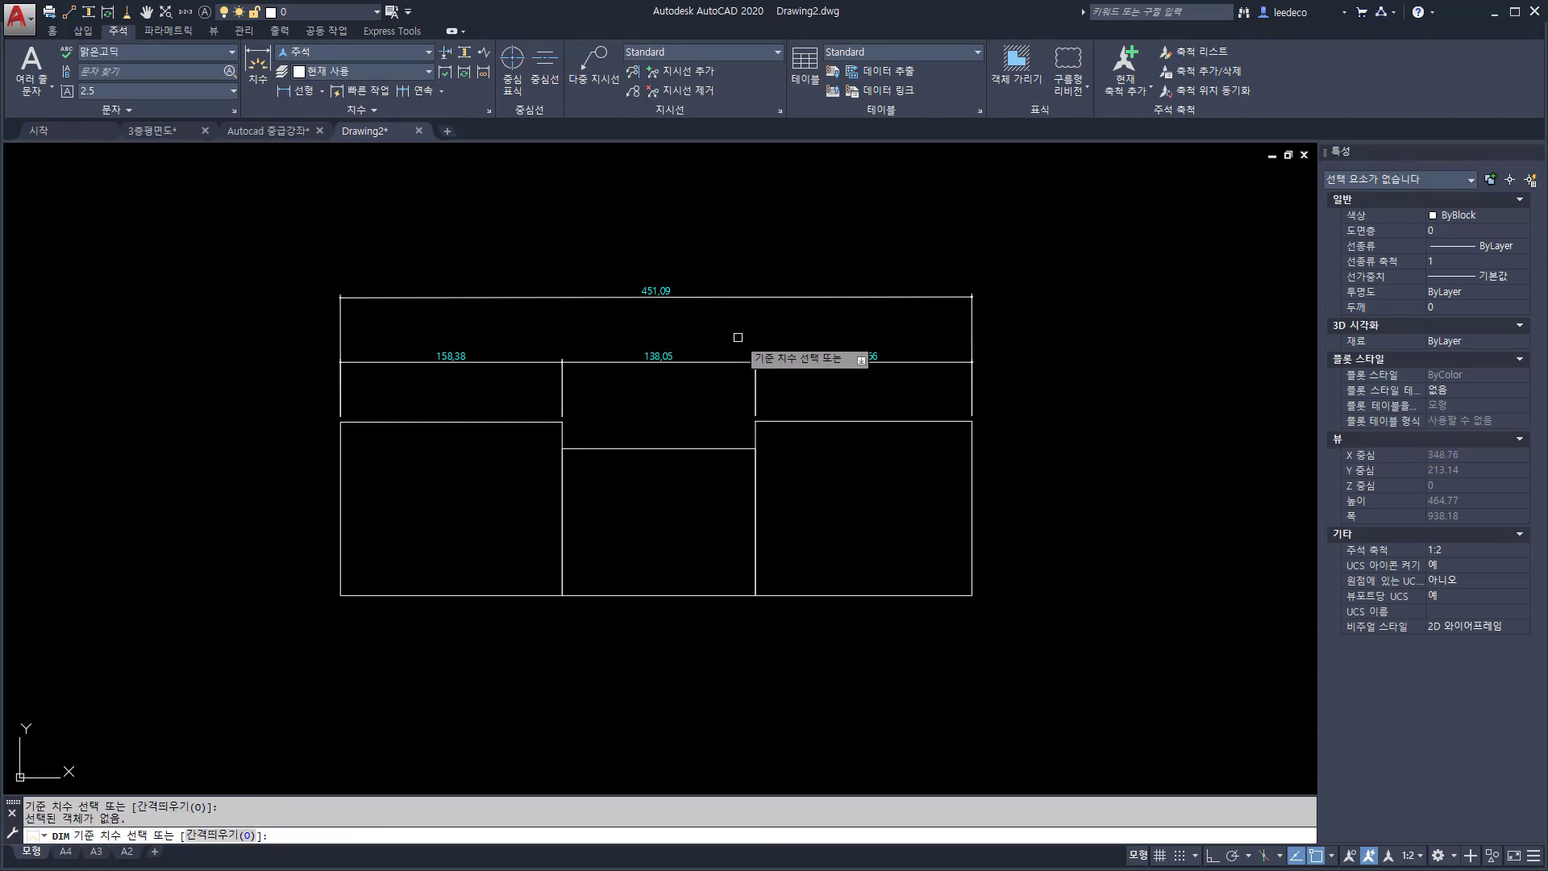
click(768, 301)
key(Return)
key(Return)
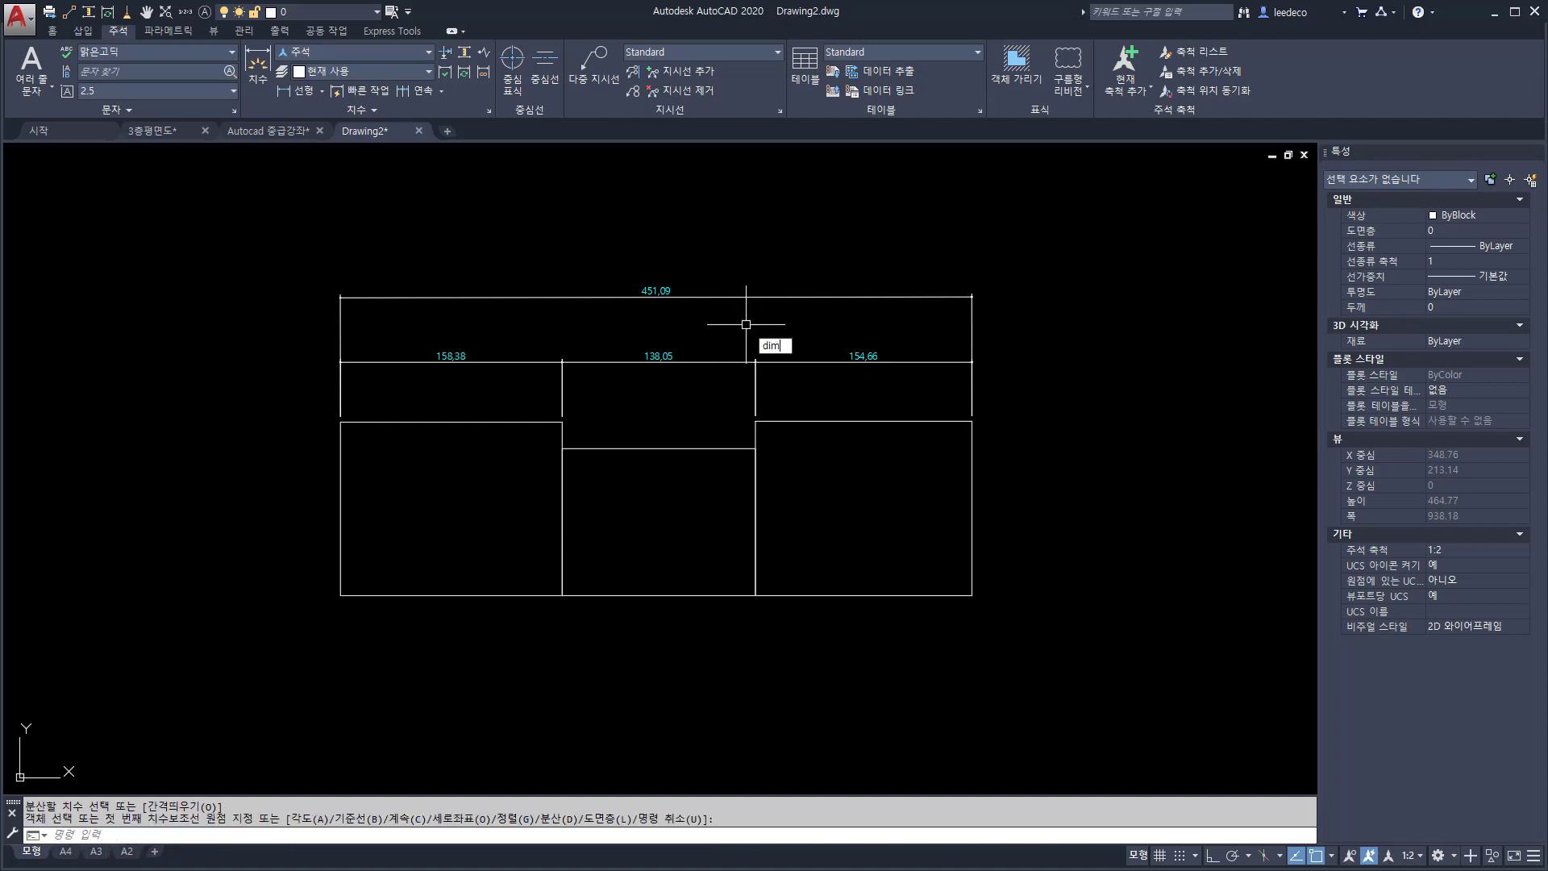
Retry the Offset distribution of the upper overall dimension, using the middle rectangle's upper dimension as the base
text(dim)
key(Return)
text(d)
key(Return)
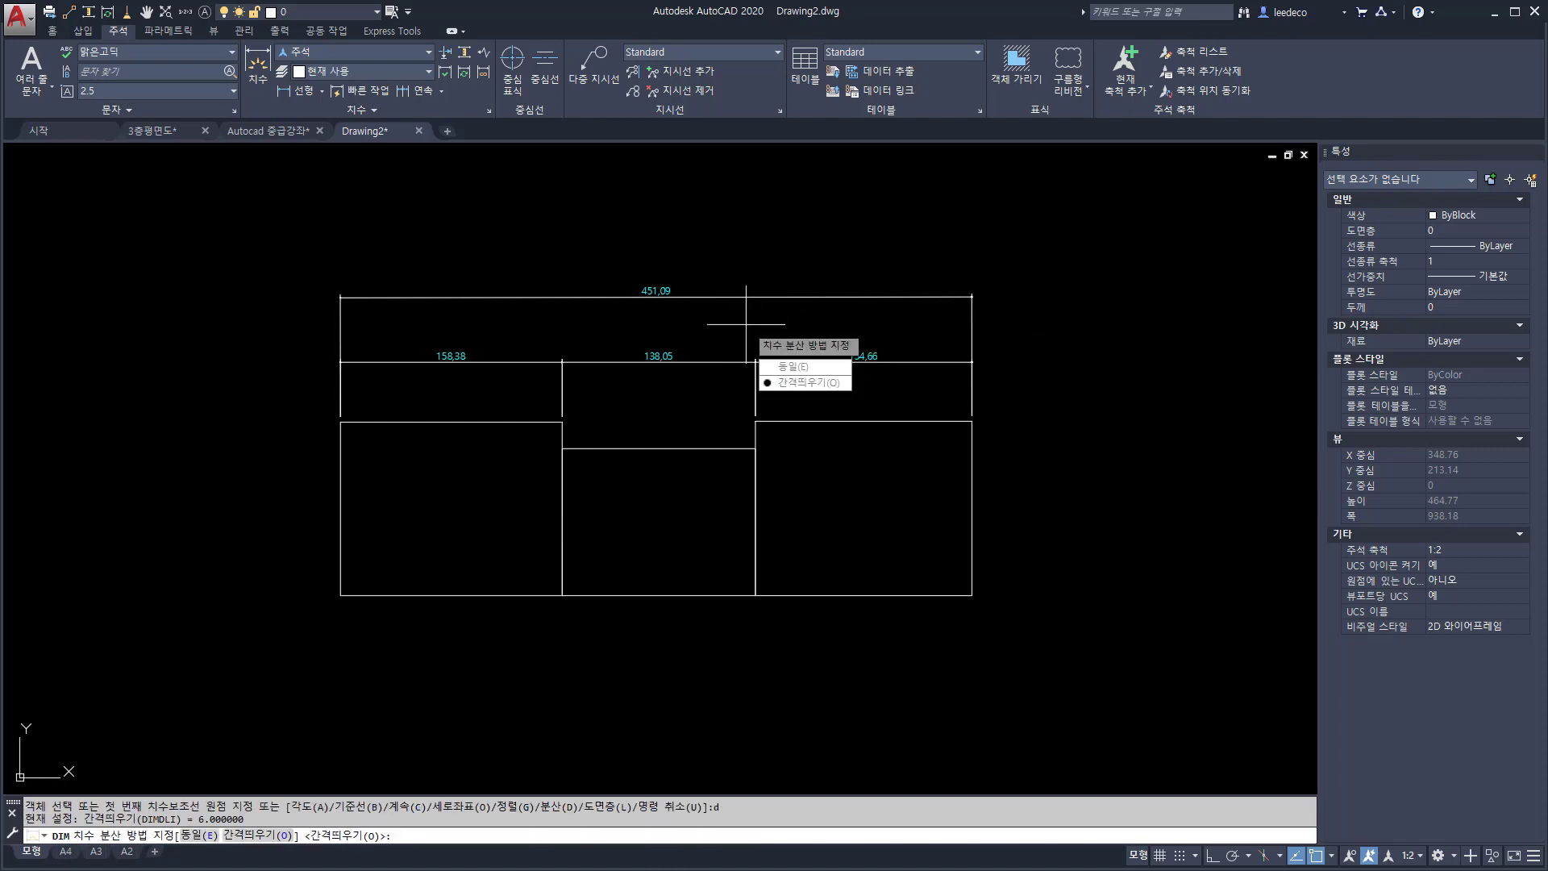
key(Return)
click(726, 362)
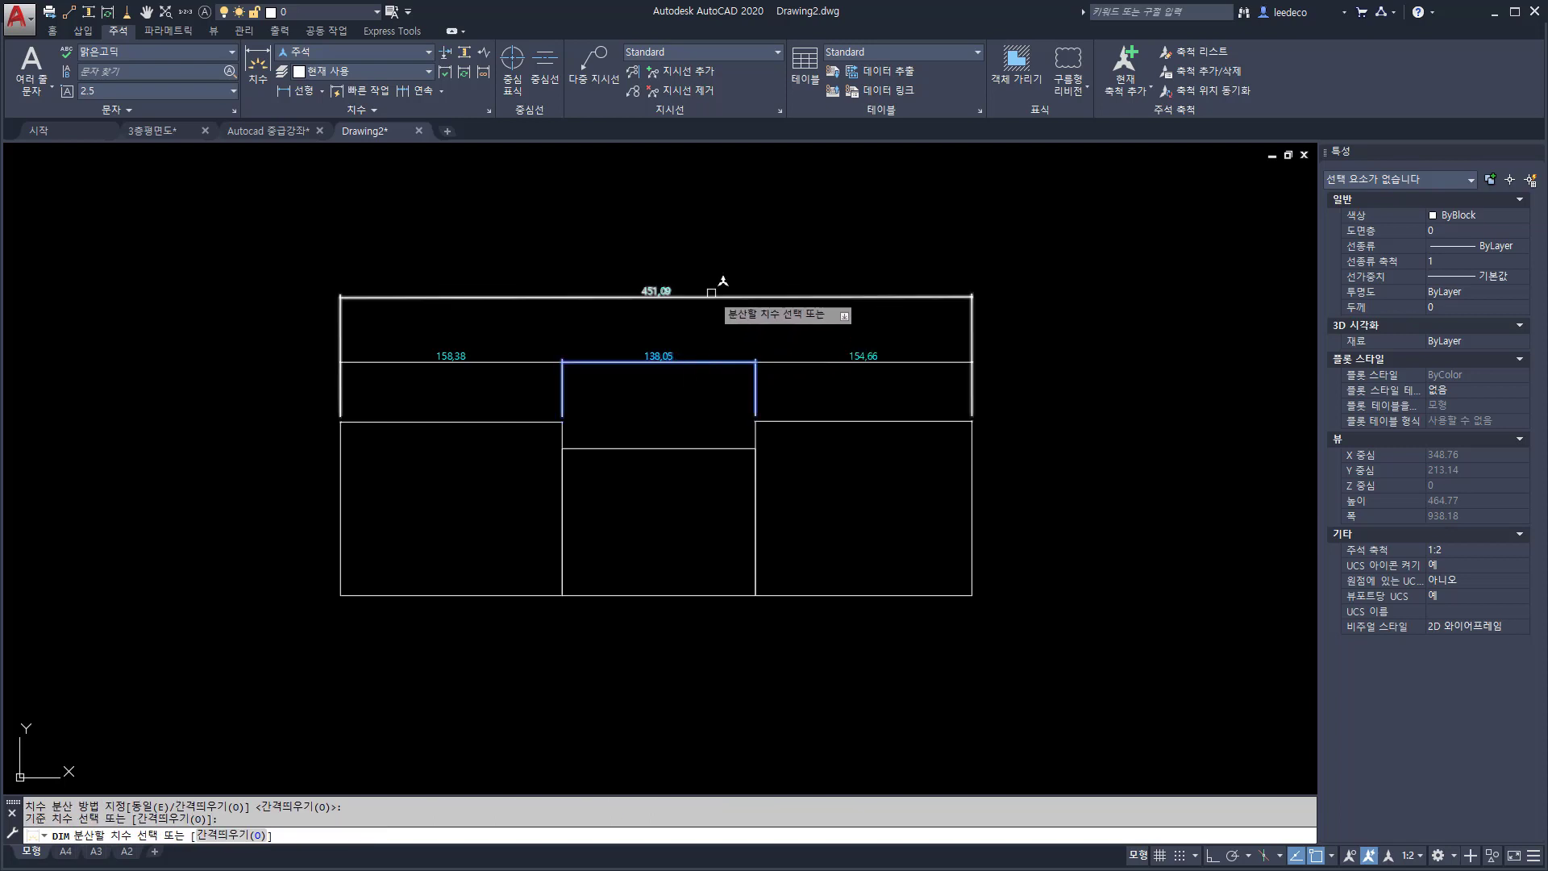
key(Return)
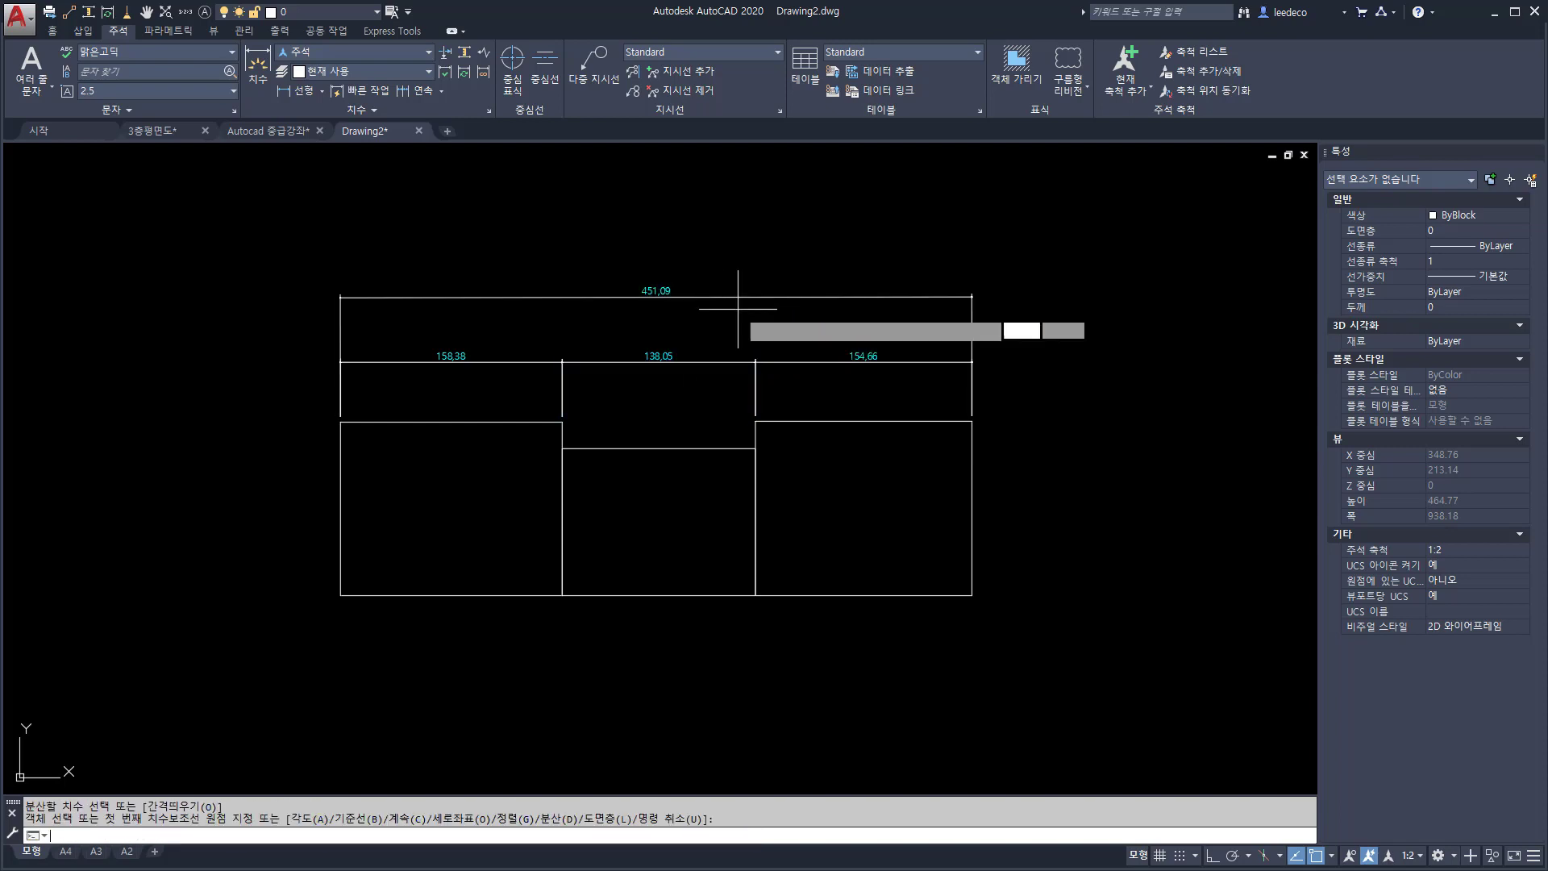
key(Return)
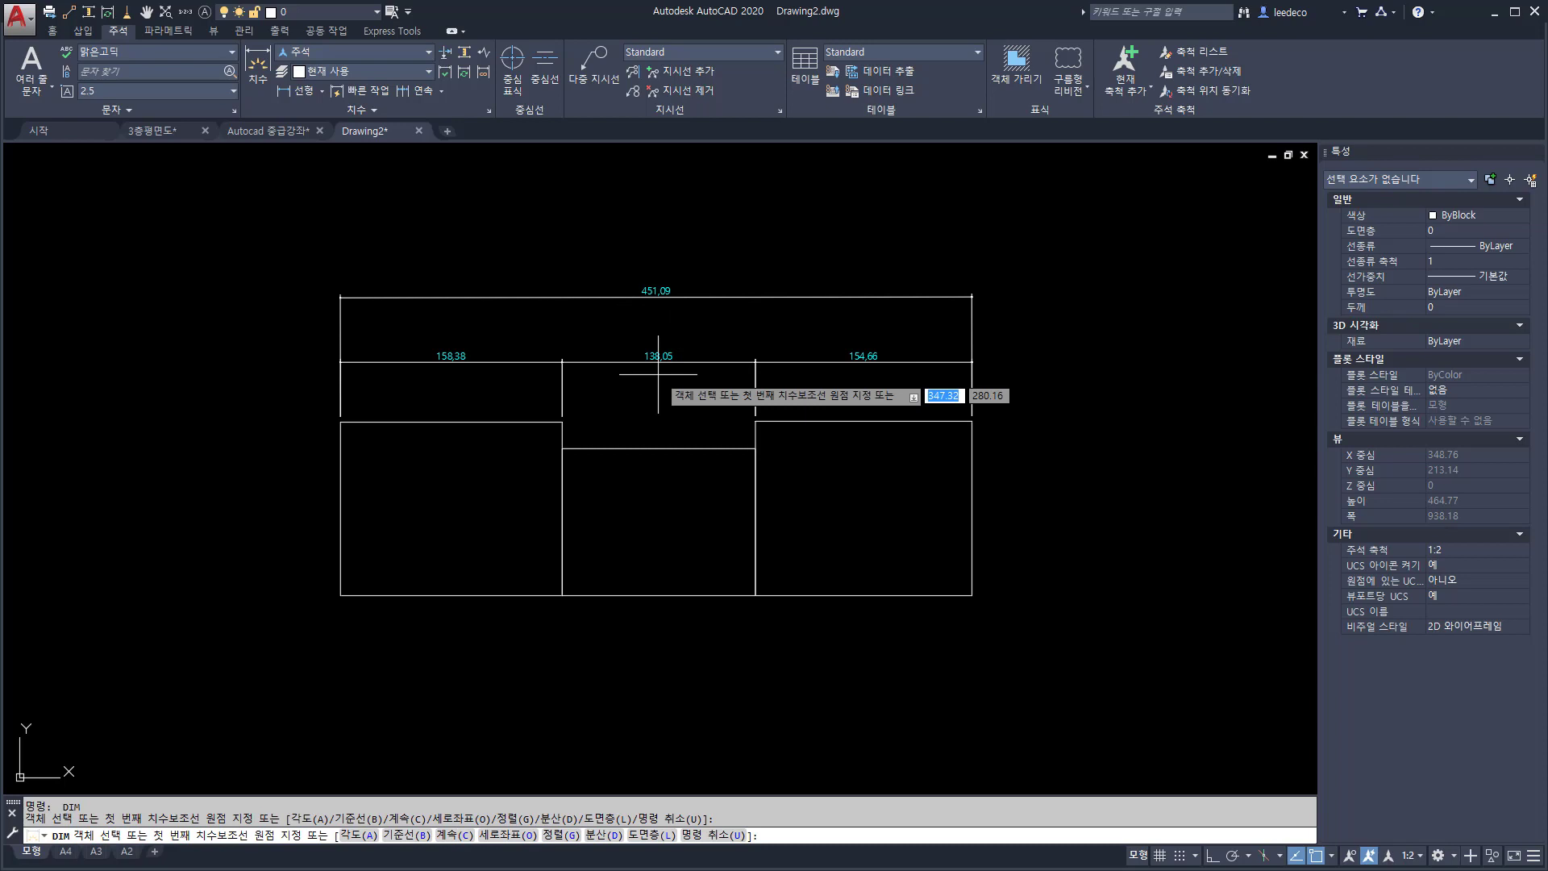
key(Escape)
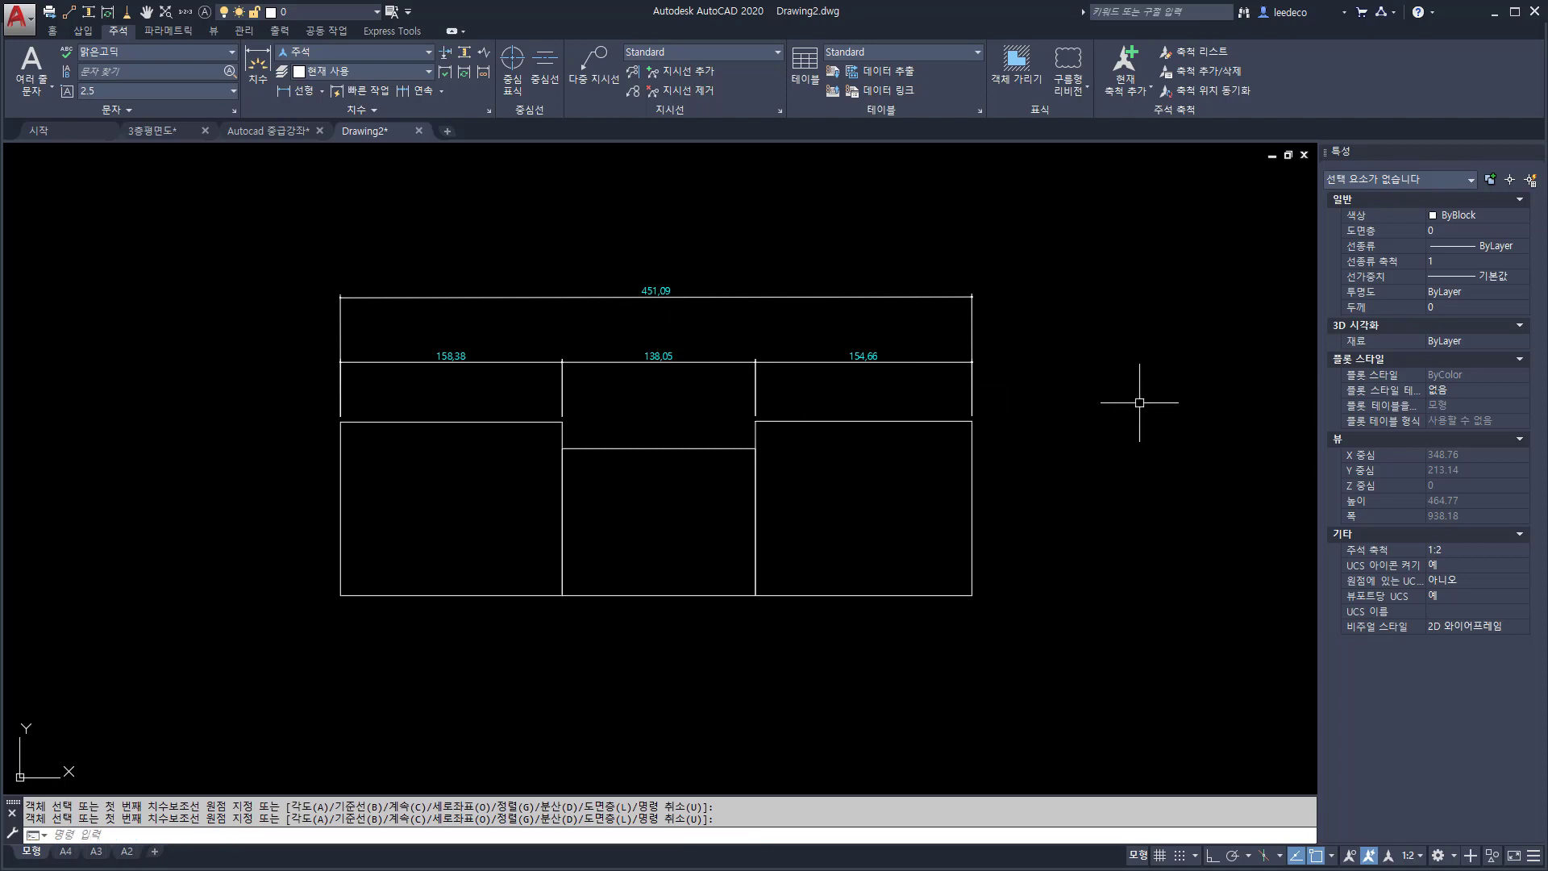
key(Escape)
key(Escape)
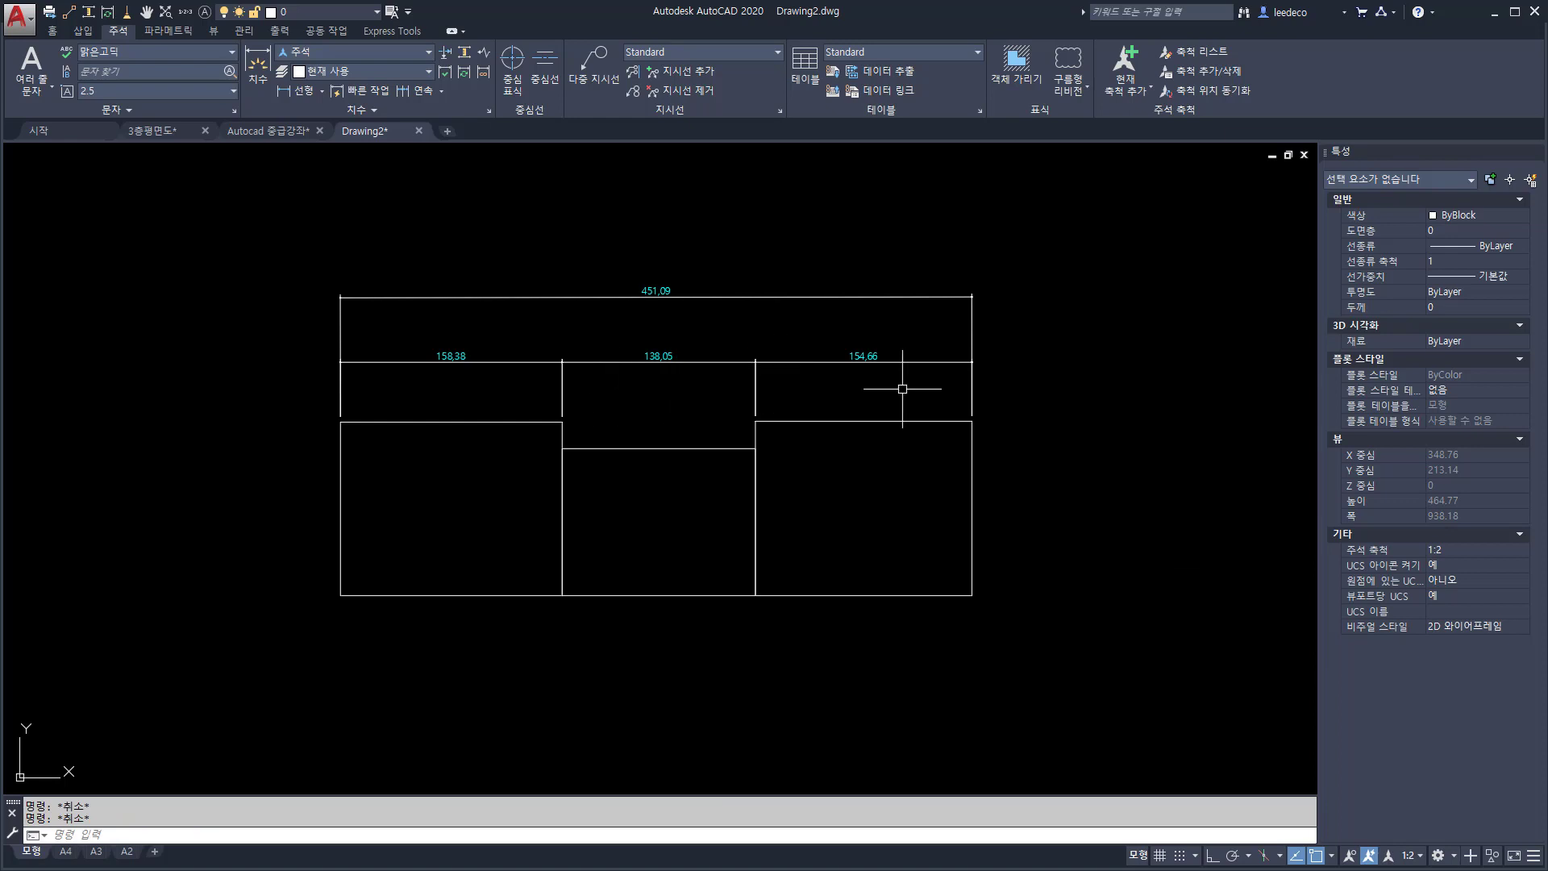
Inspect the properties of the four upper dimensions and check the current style in the Dimension Style Manager
click(1005, 401)
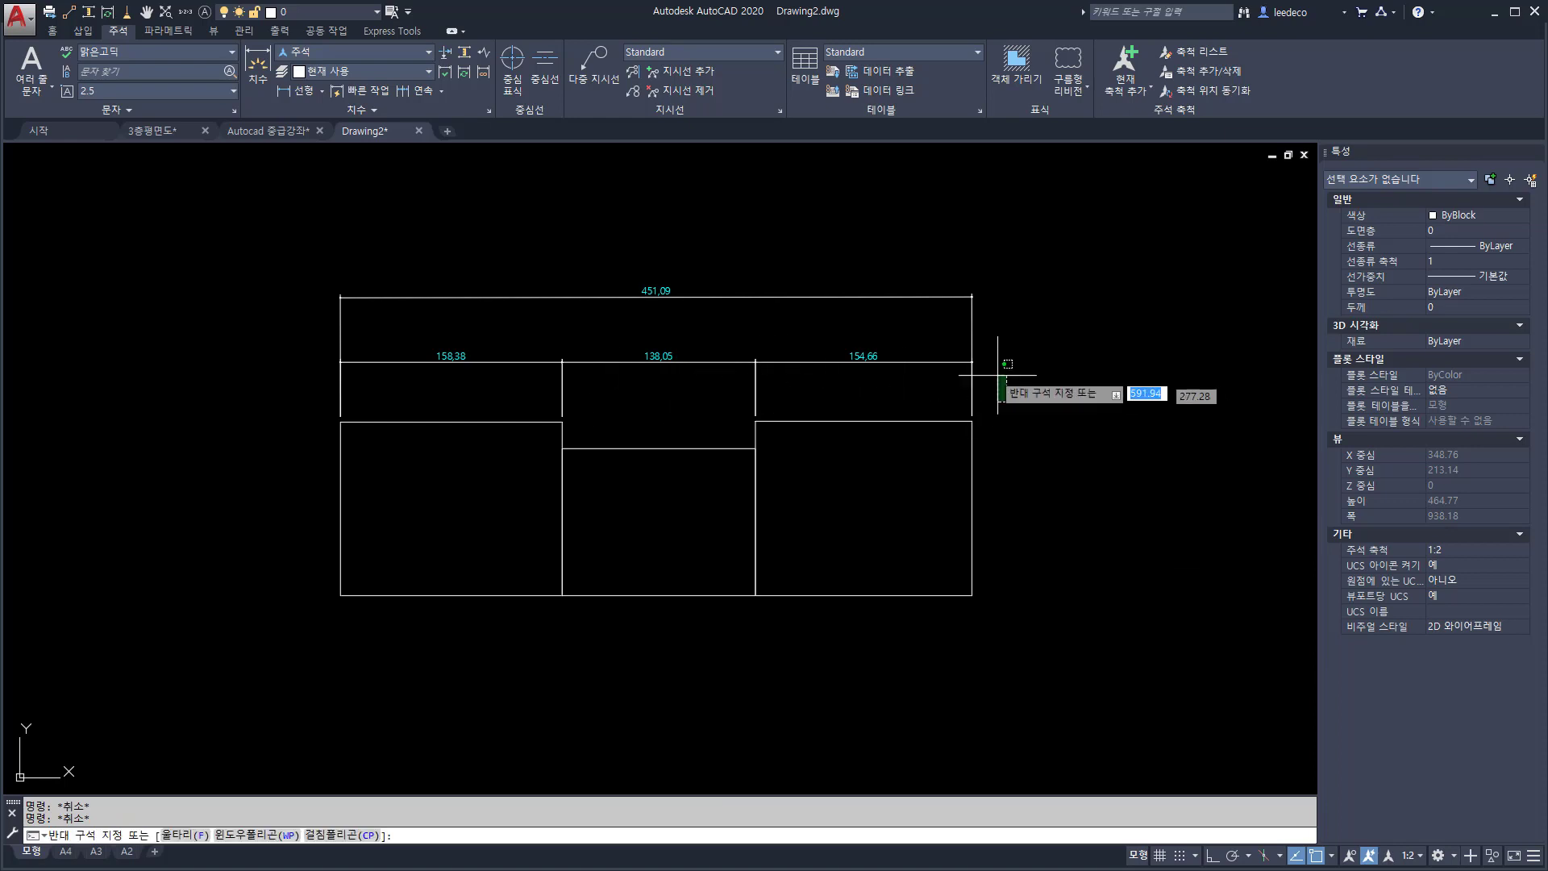
click(793, 256)
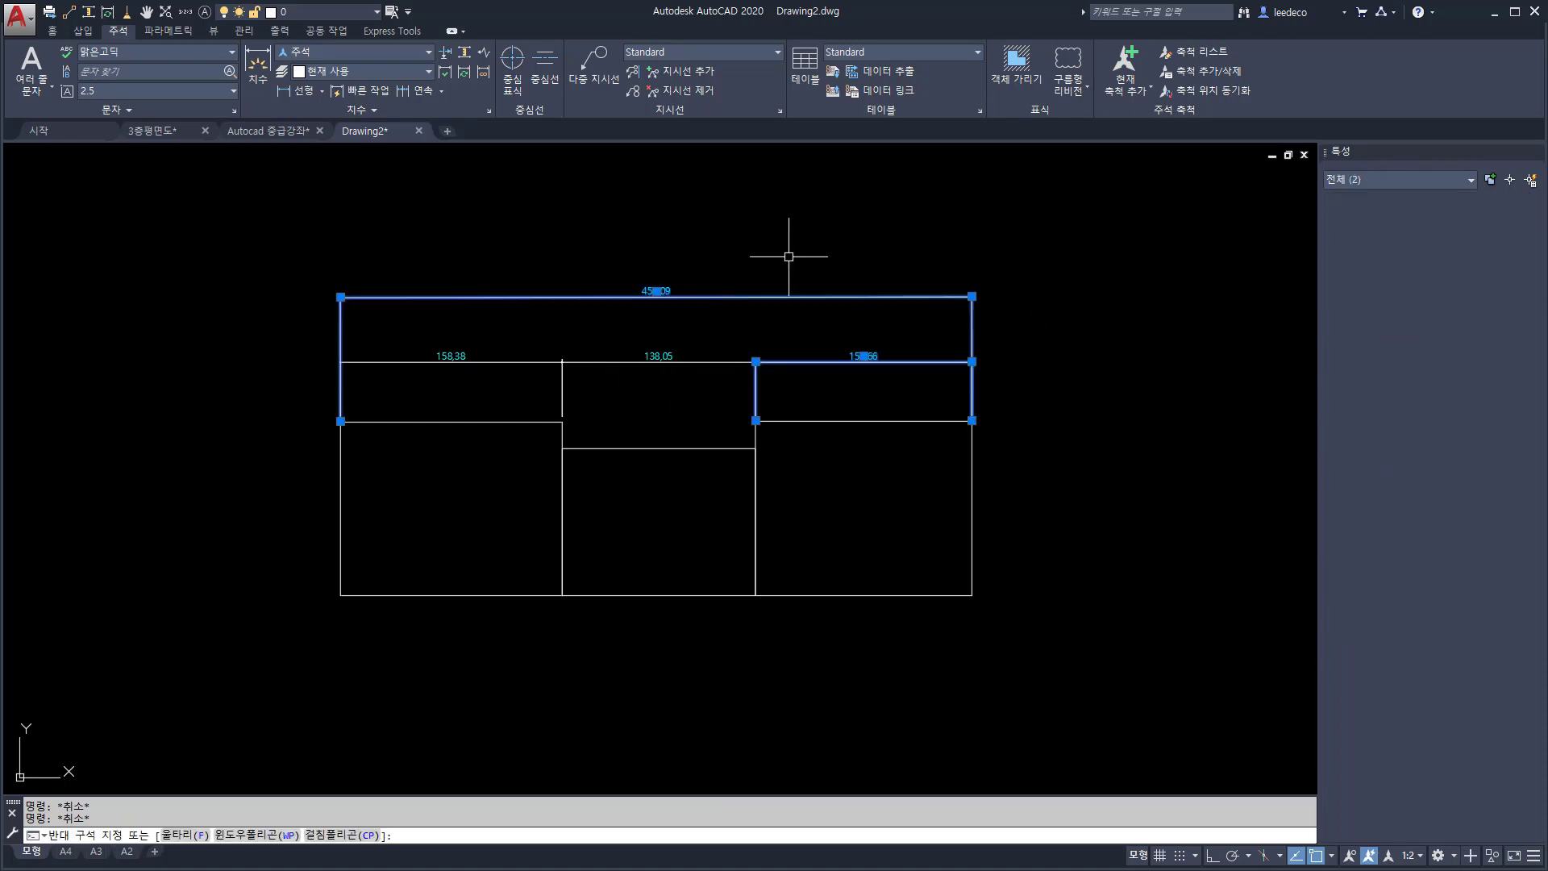
click(443, 274)
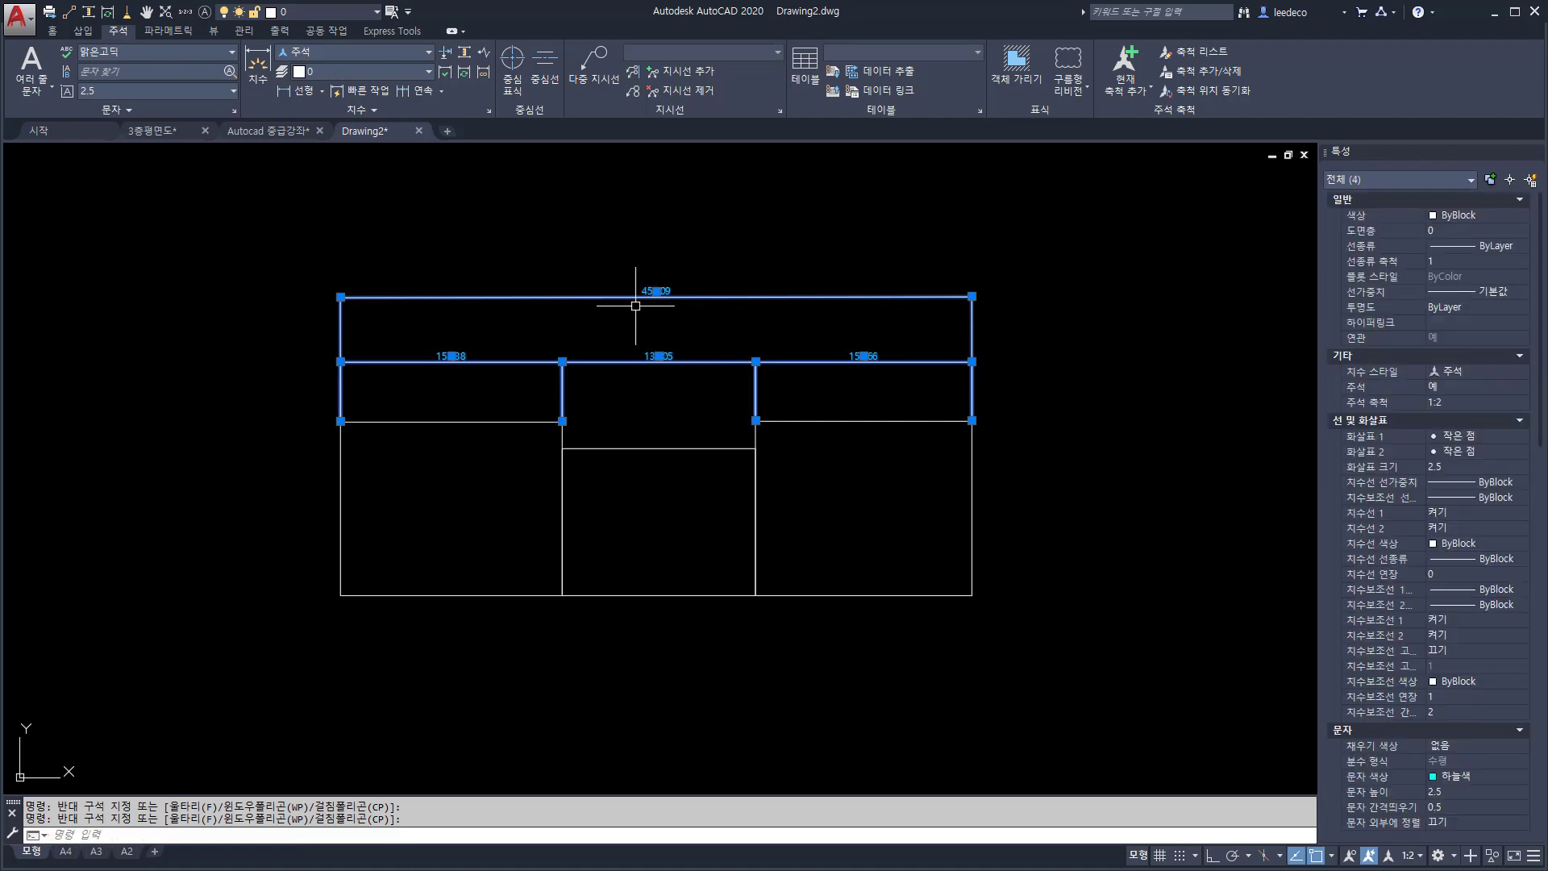
key(Return)
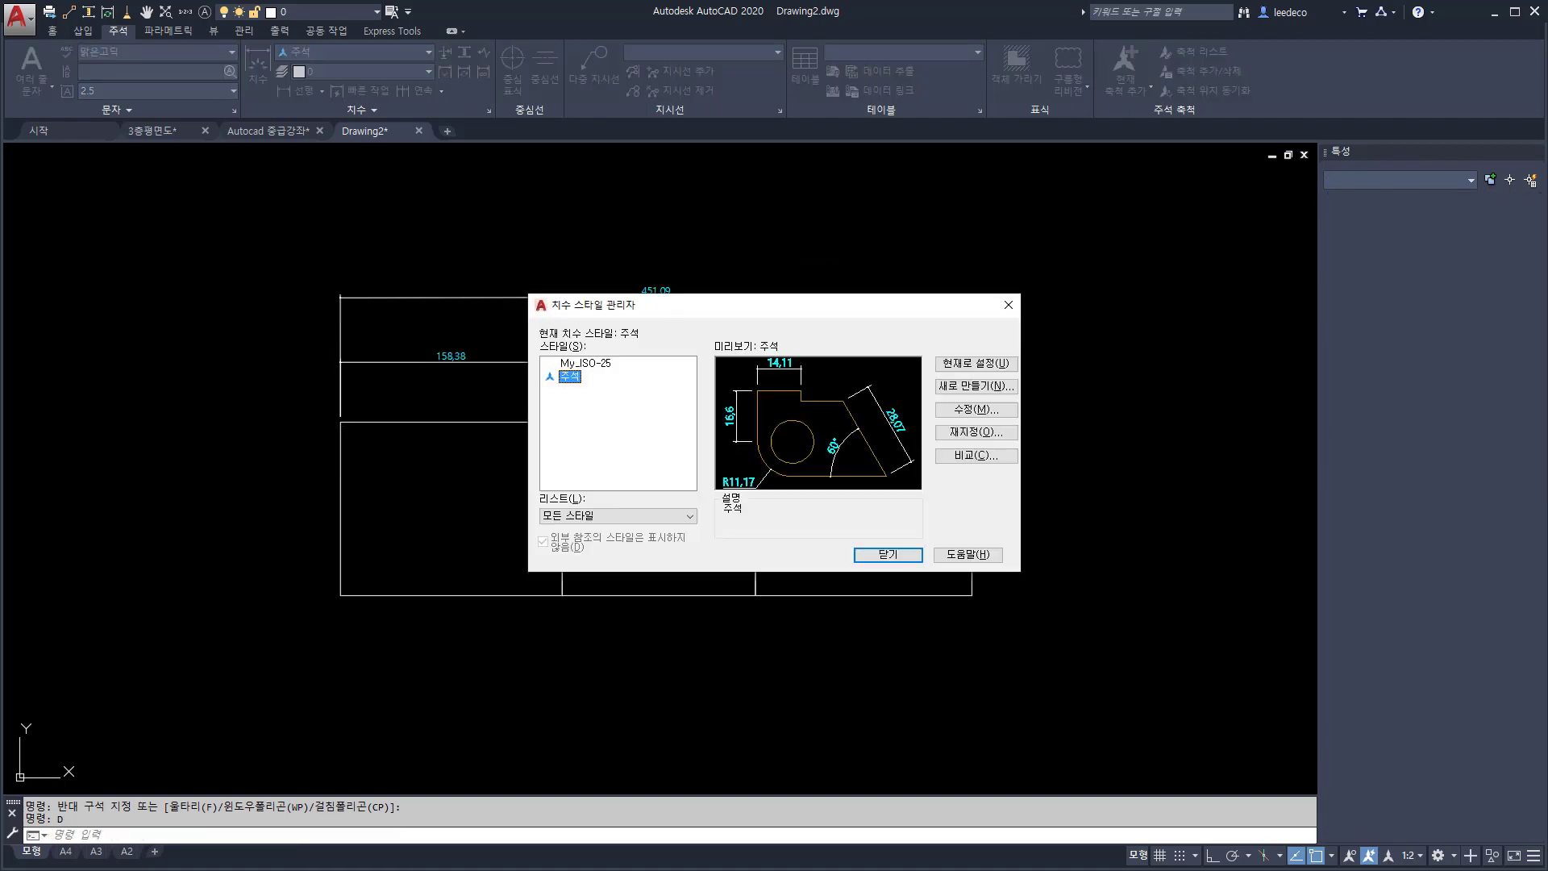
click(895, 554)
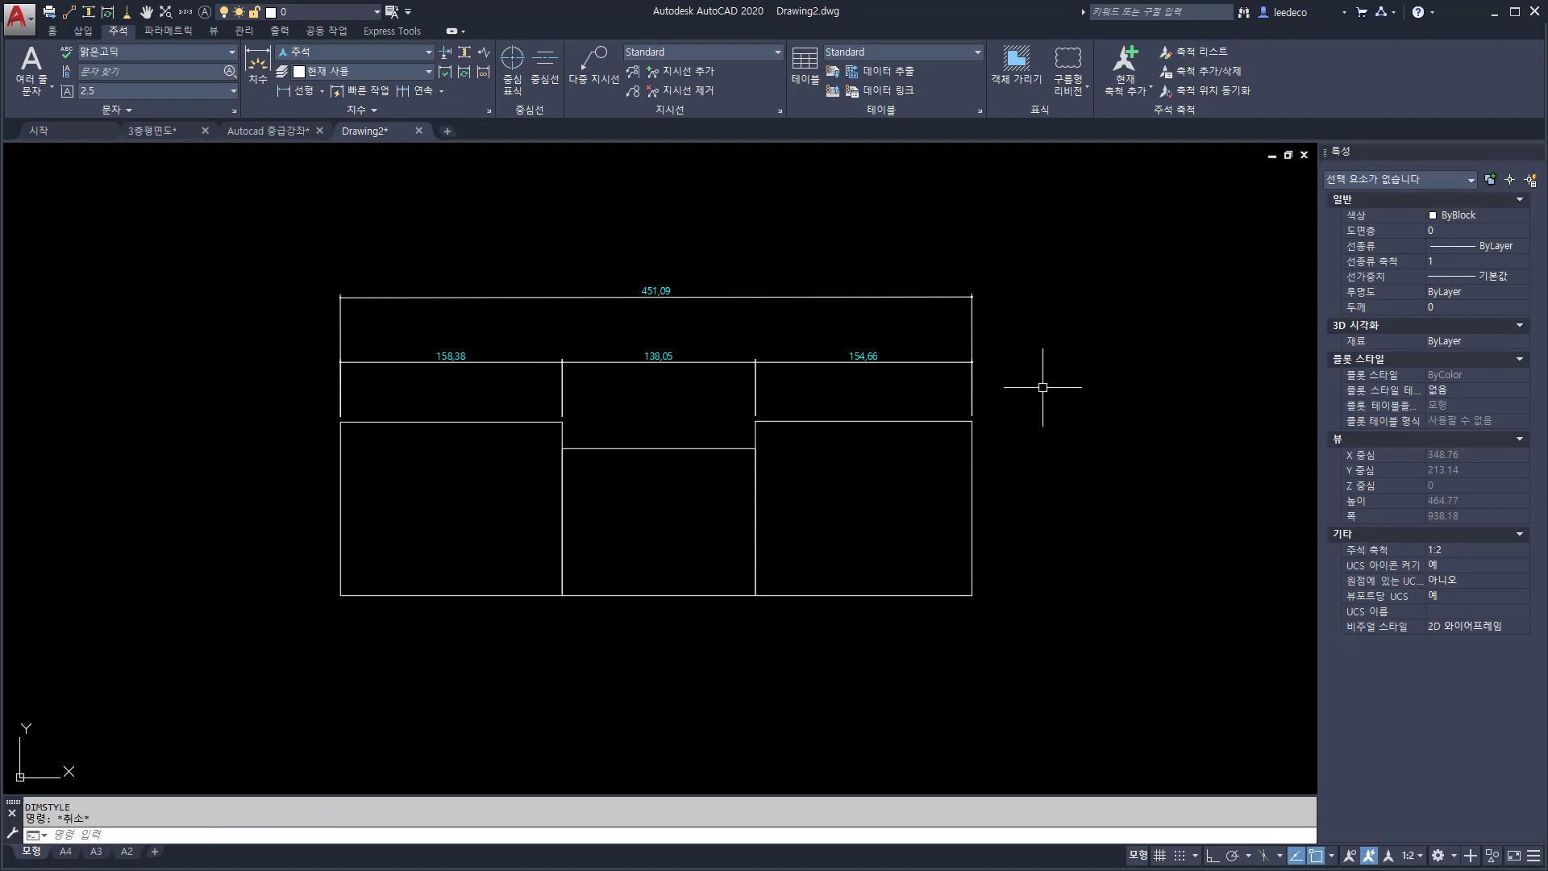
Add continuous quick dimensions for the widths of all three rectangles below them with QDIM
middle_drag(684, 718, 681, 675)
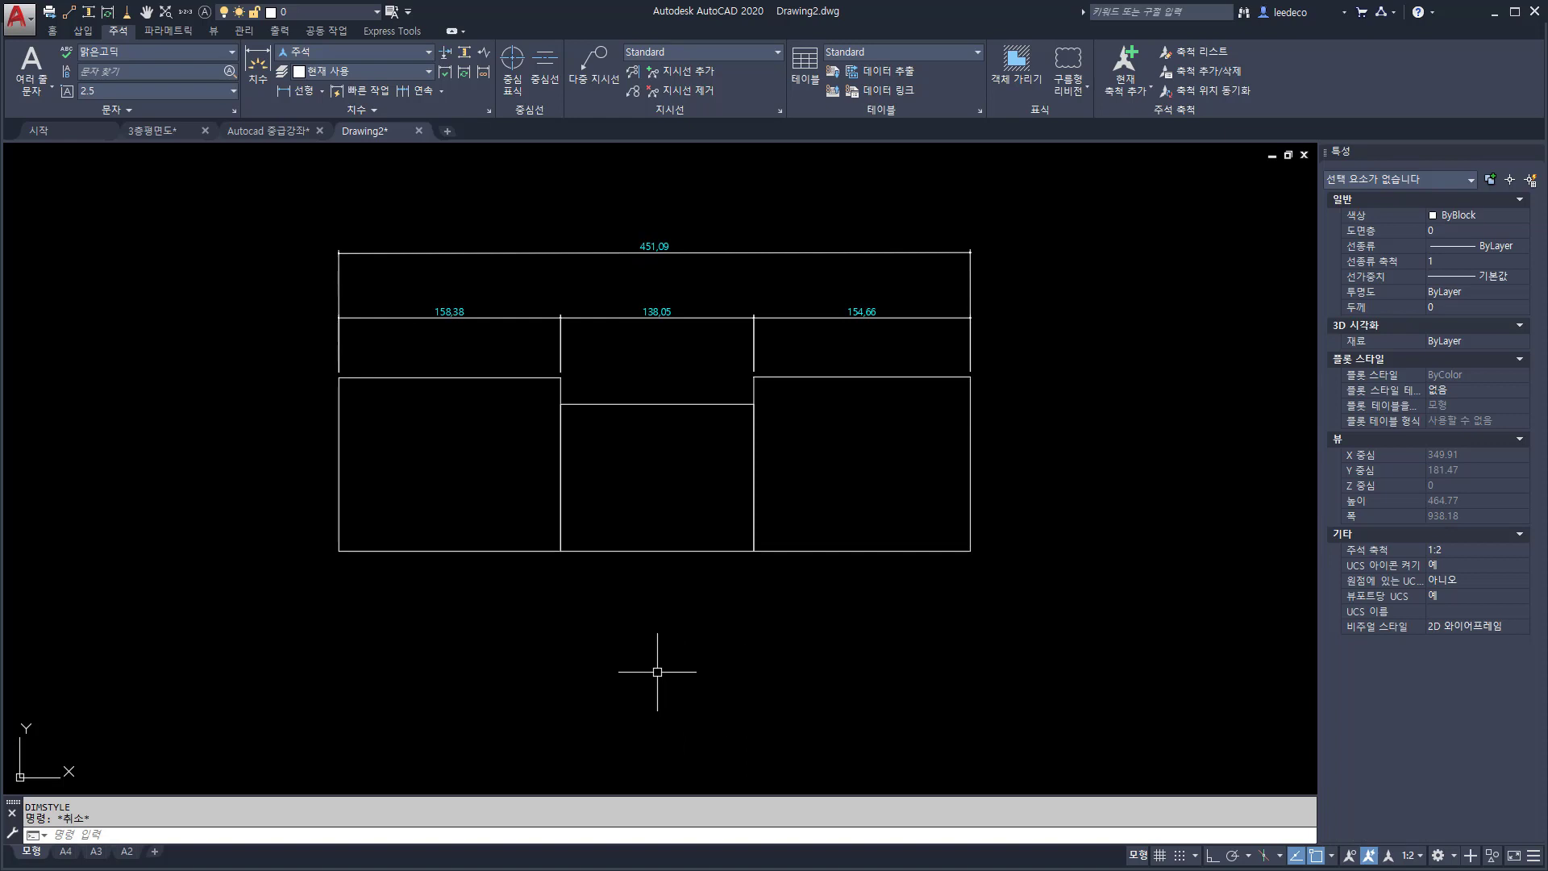
text(dim)
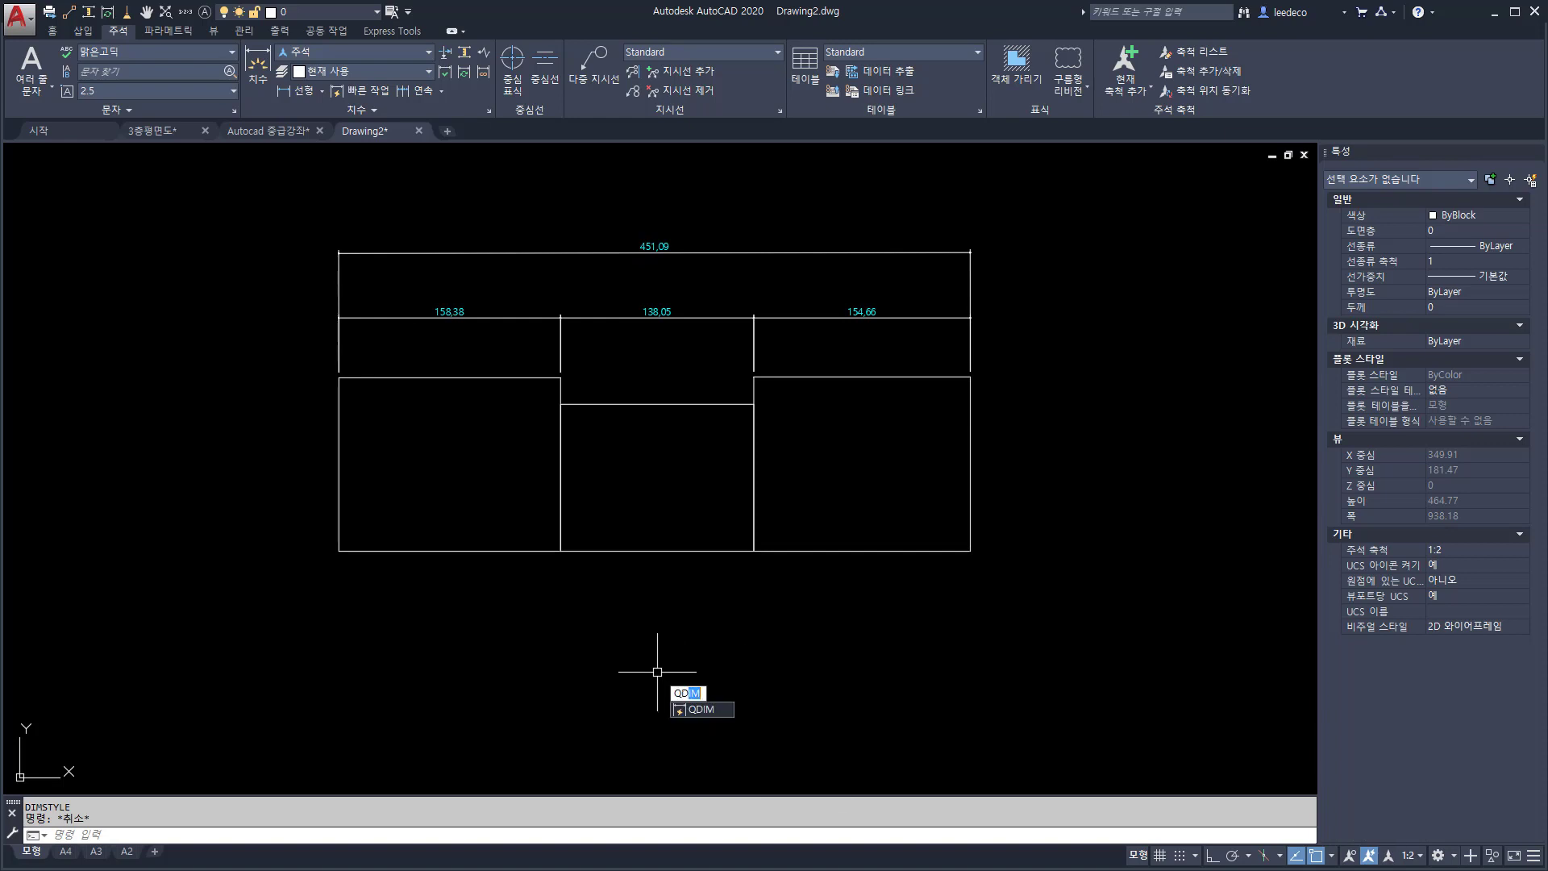
key(Return)
click(1053, 625)
click(310, 490)
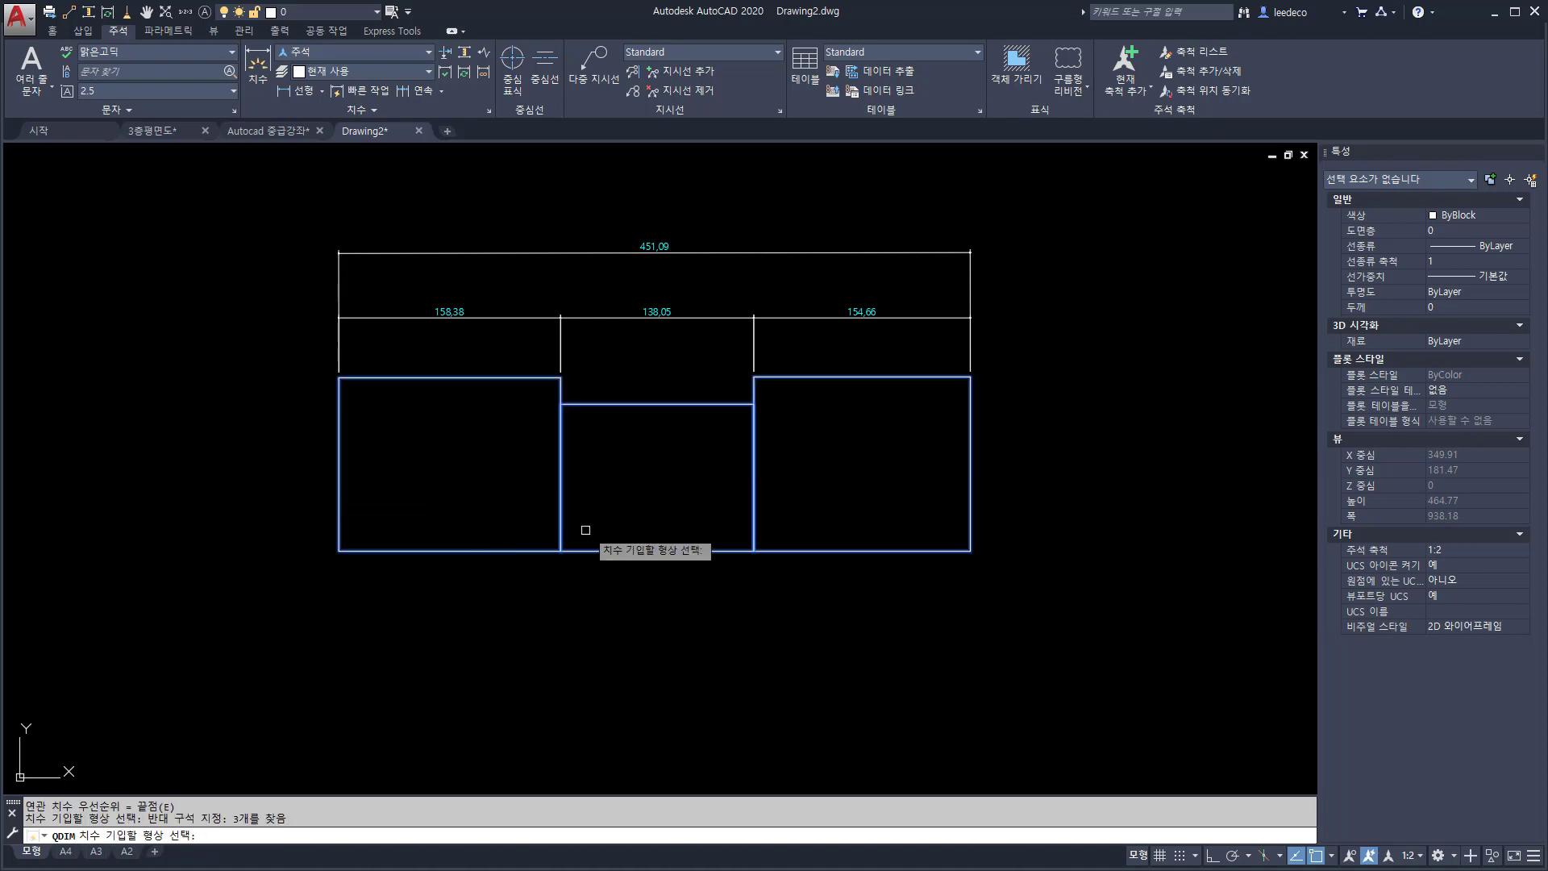
key(Return)
click(581, 609)
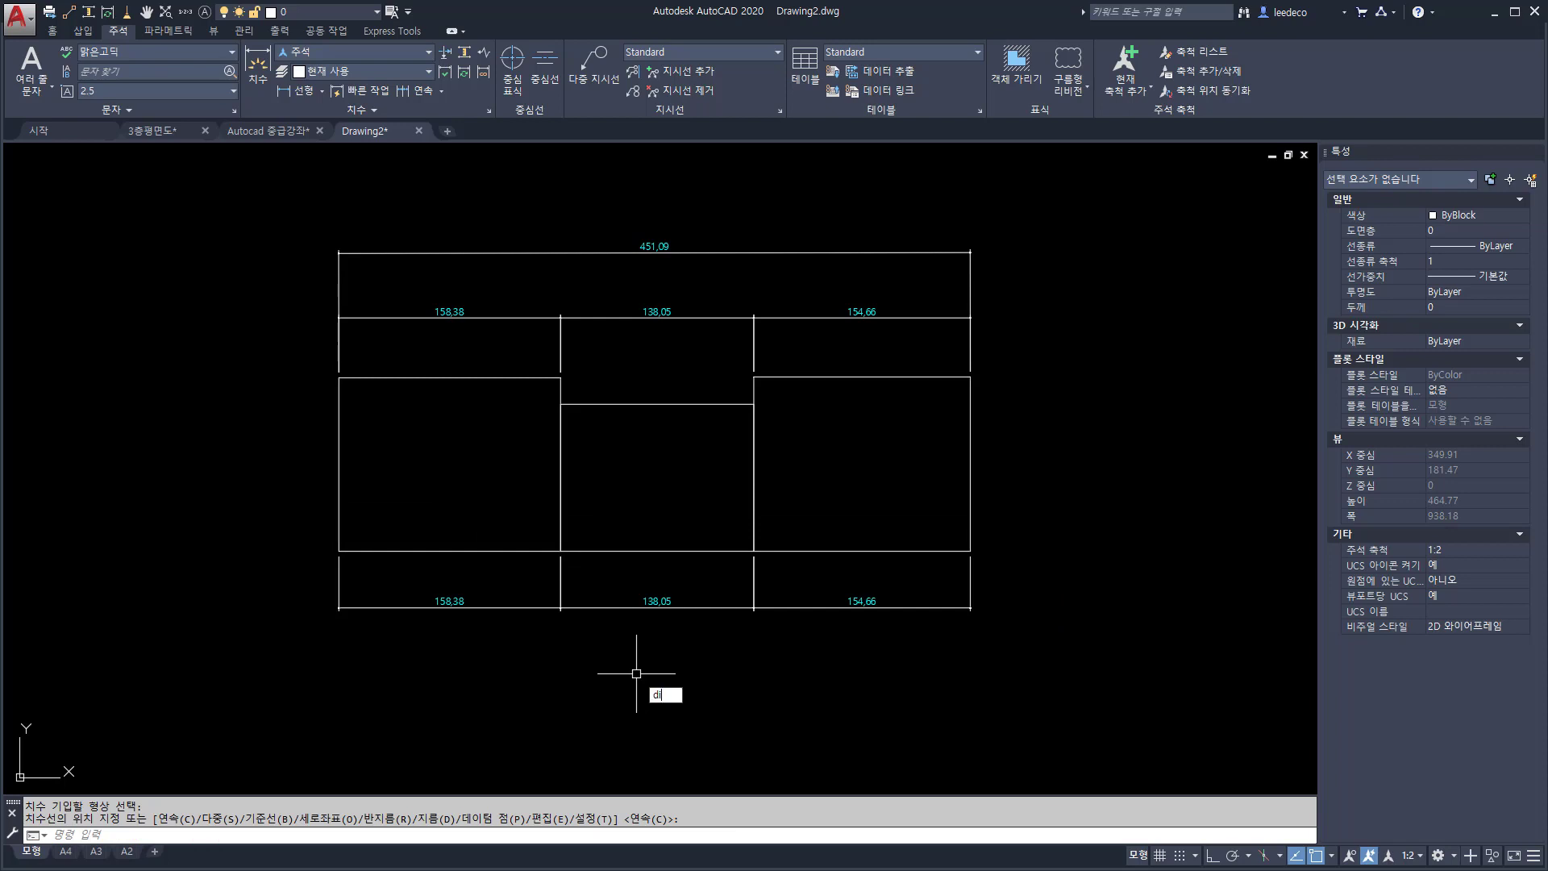
Dimension the overall width between the outer lower corners, below the lower row of individual dimensions
text(dim)
key(Return)
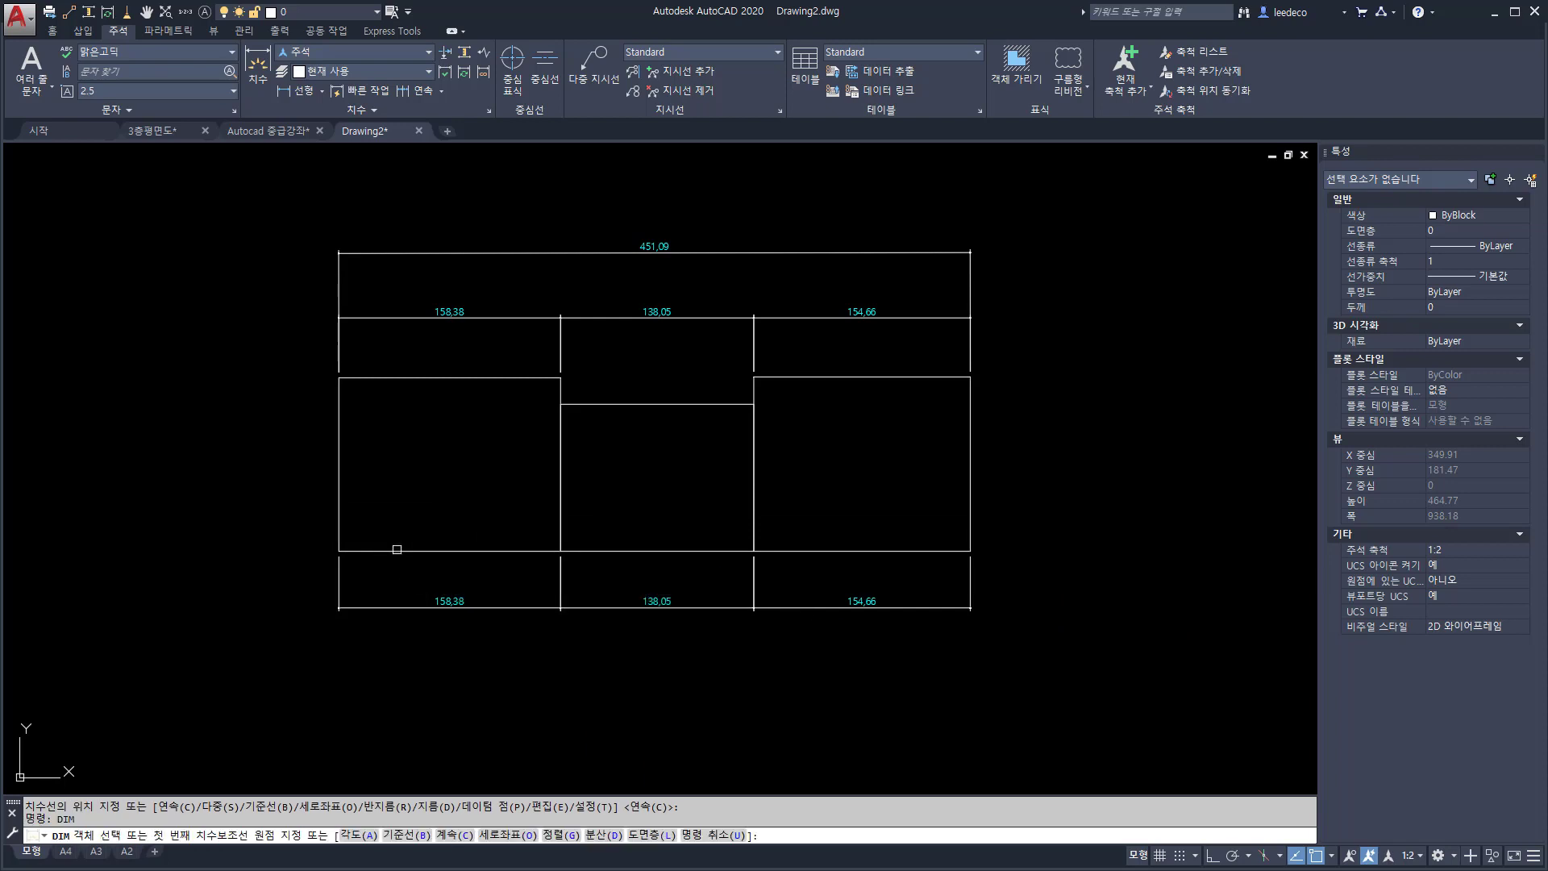
click(342, 551)
click(971, 552)
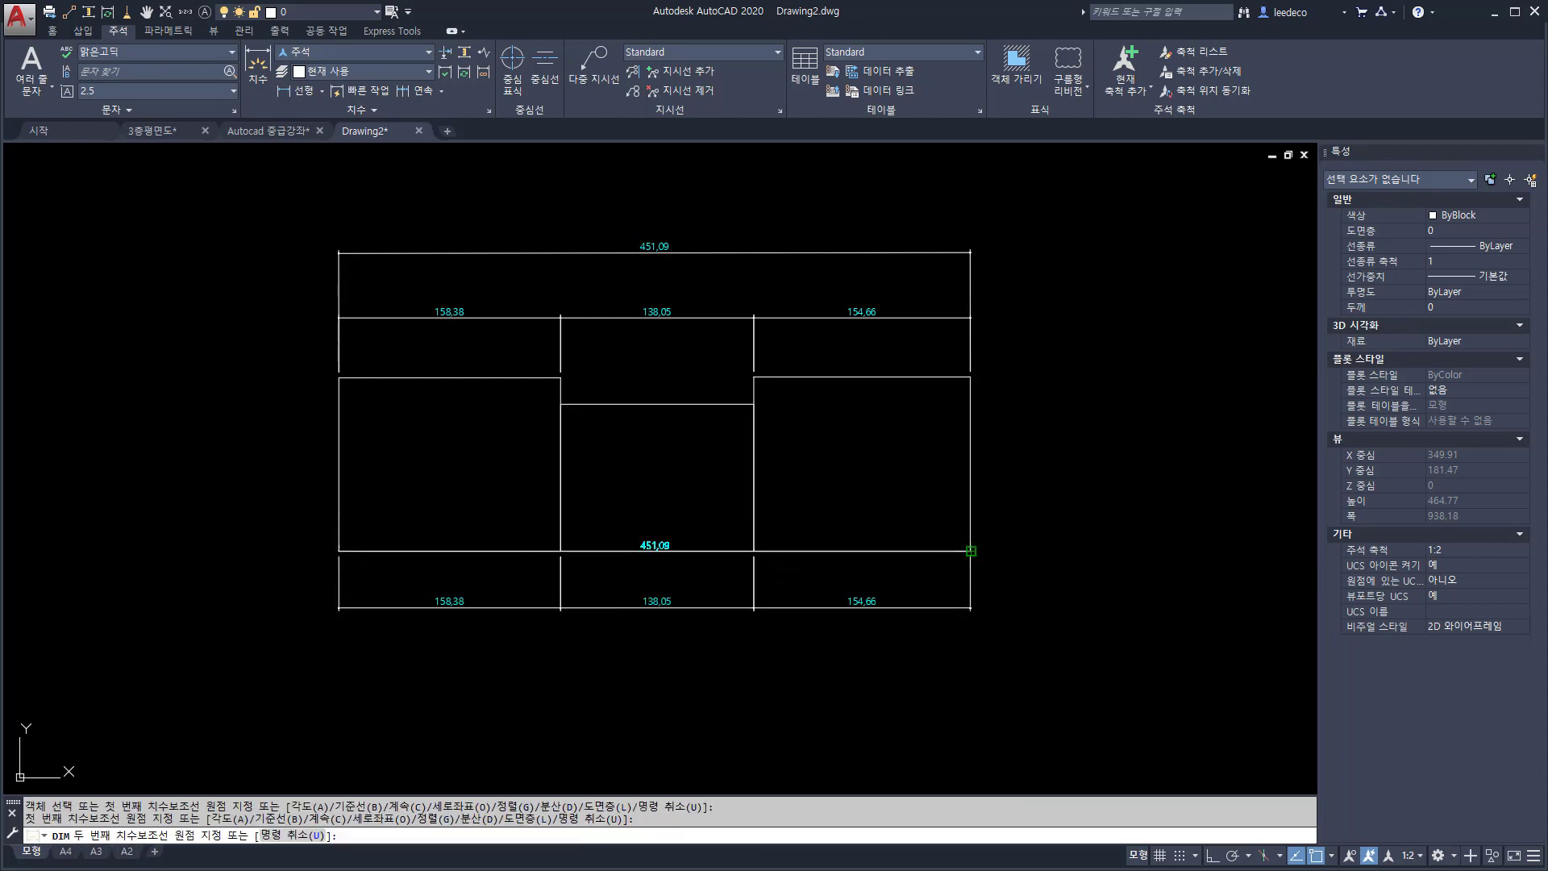
click(957, 651)
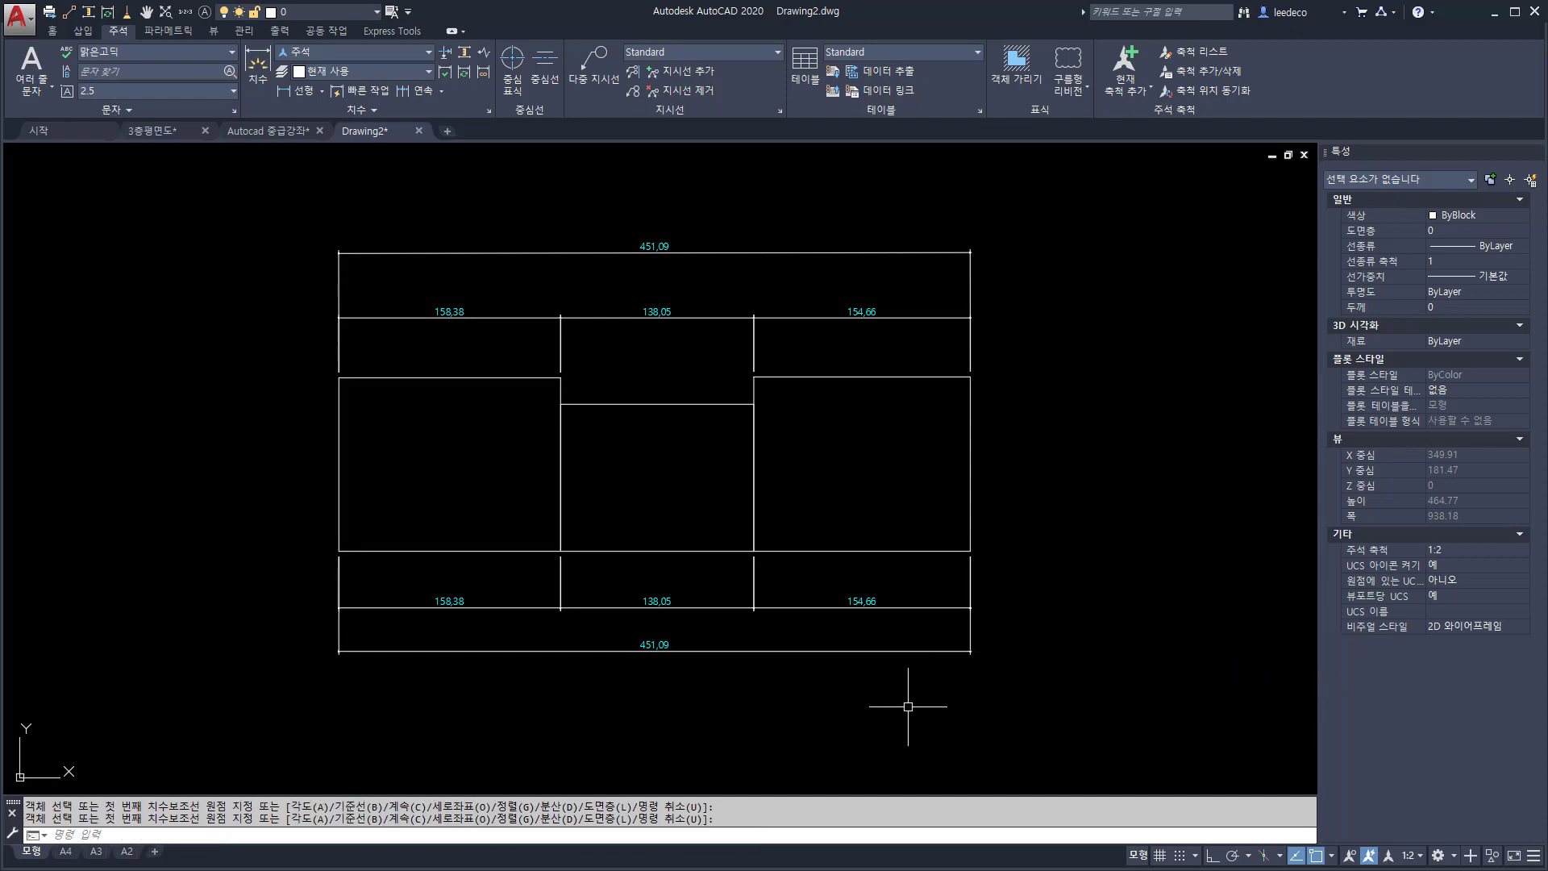
Distribute the lower overall dimension by Offset with the DIM command, using the middle rectangle's lower dimension as the base
key(Return)
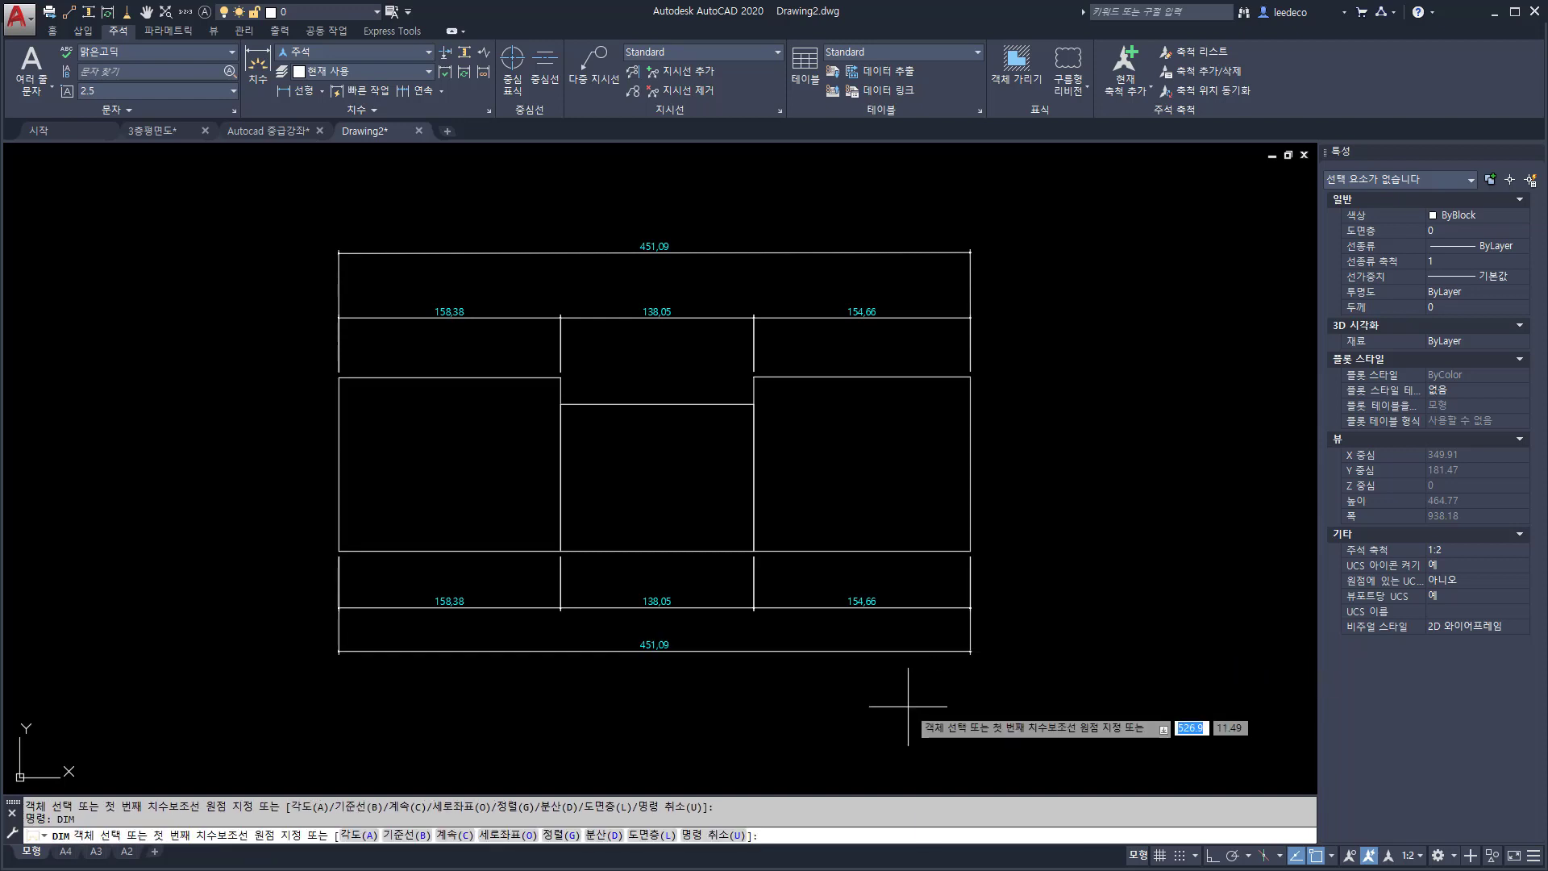
text(d)
key(Return)
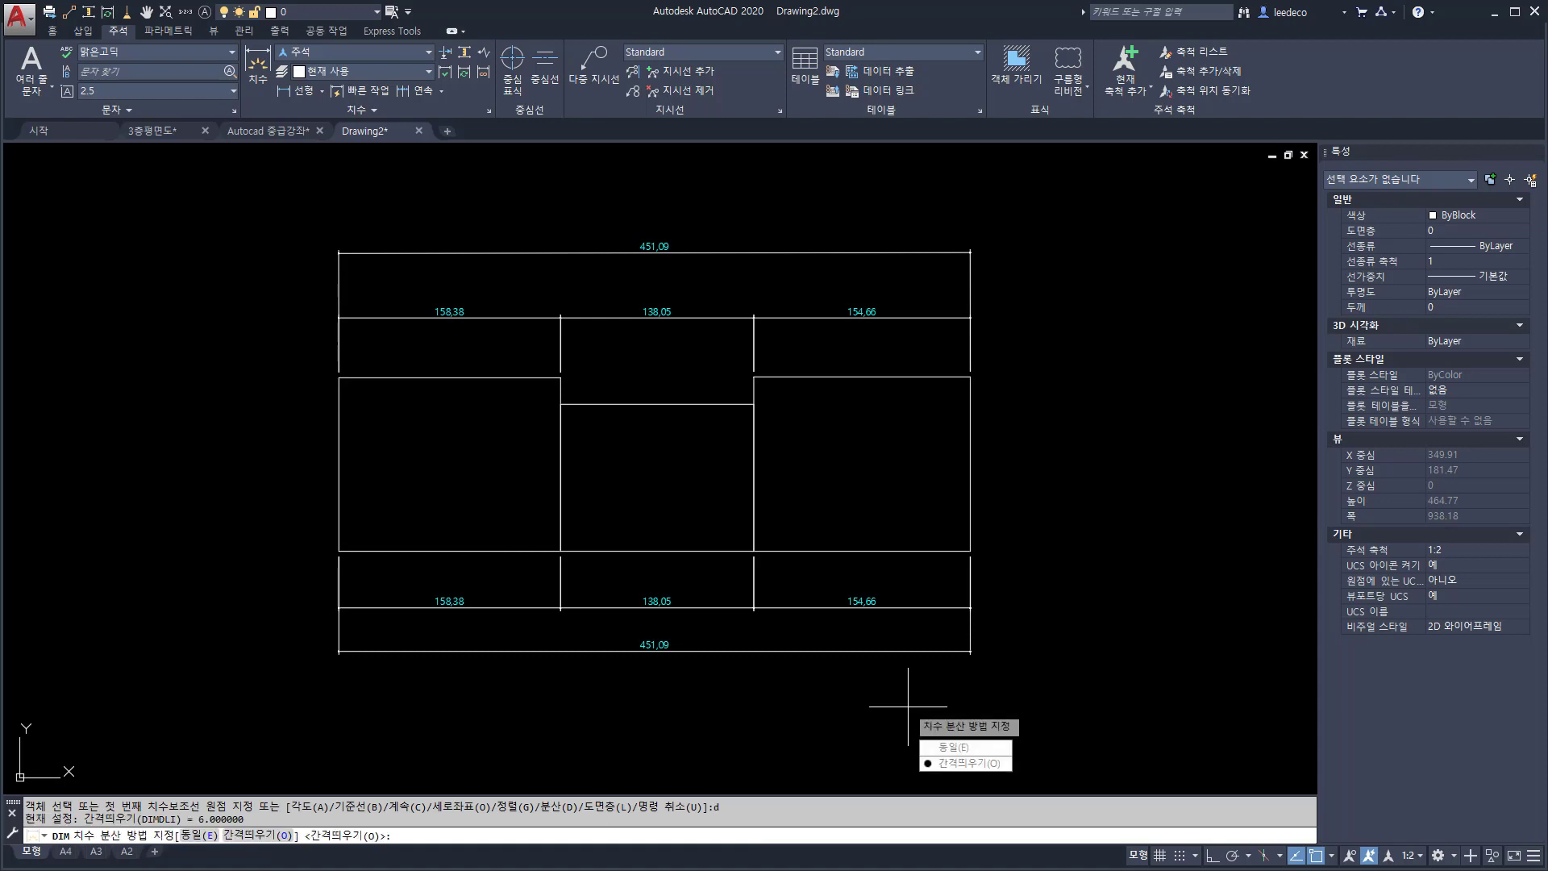
key(Return)
click(729, 607)
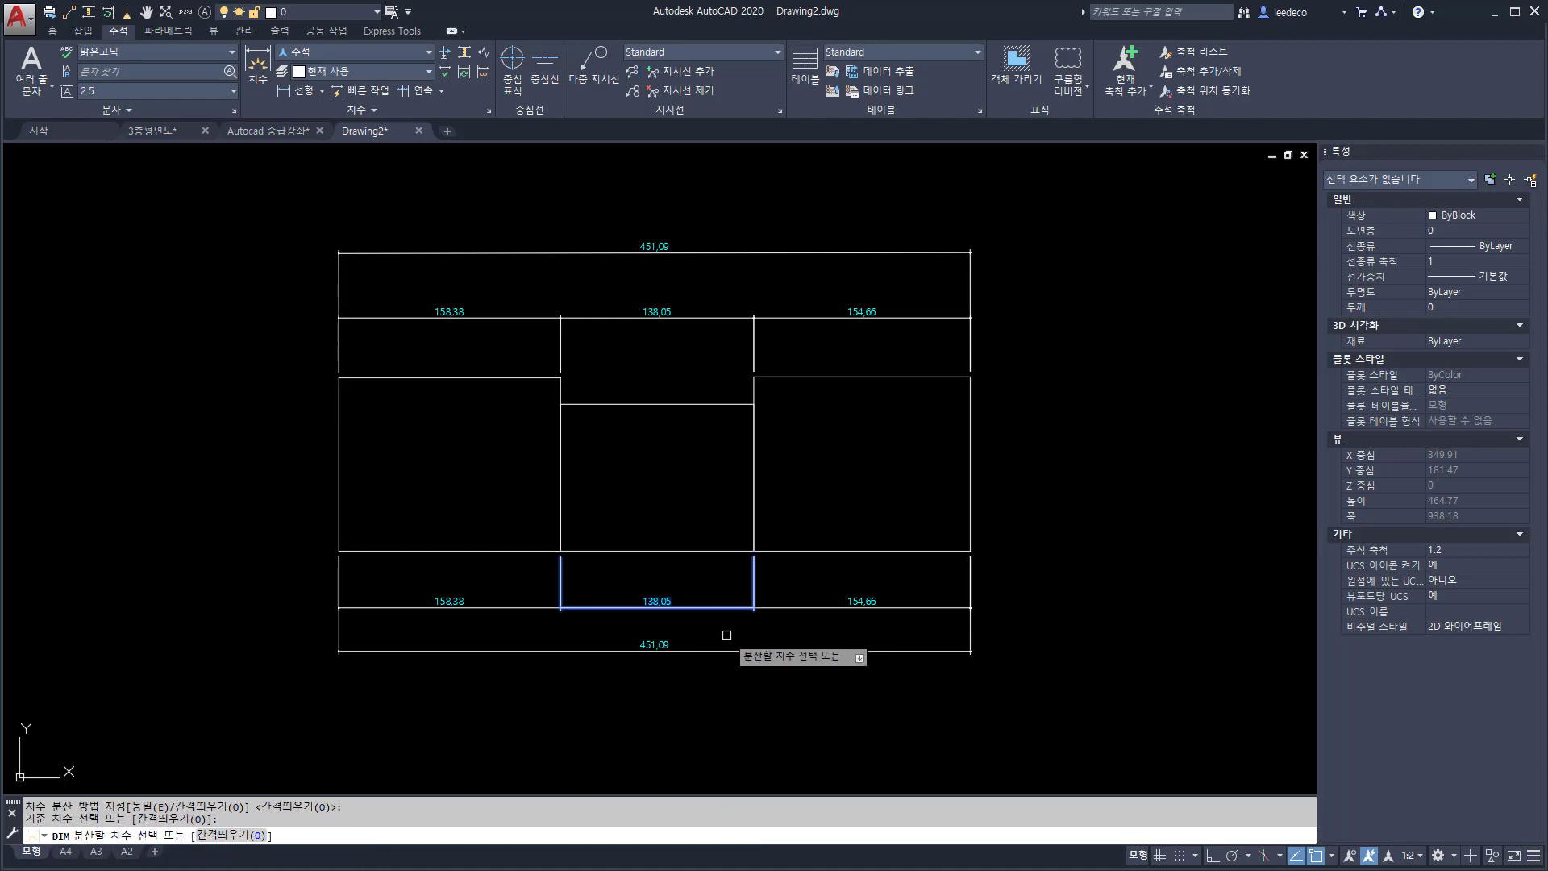
click(725, 647)
key(Return)
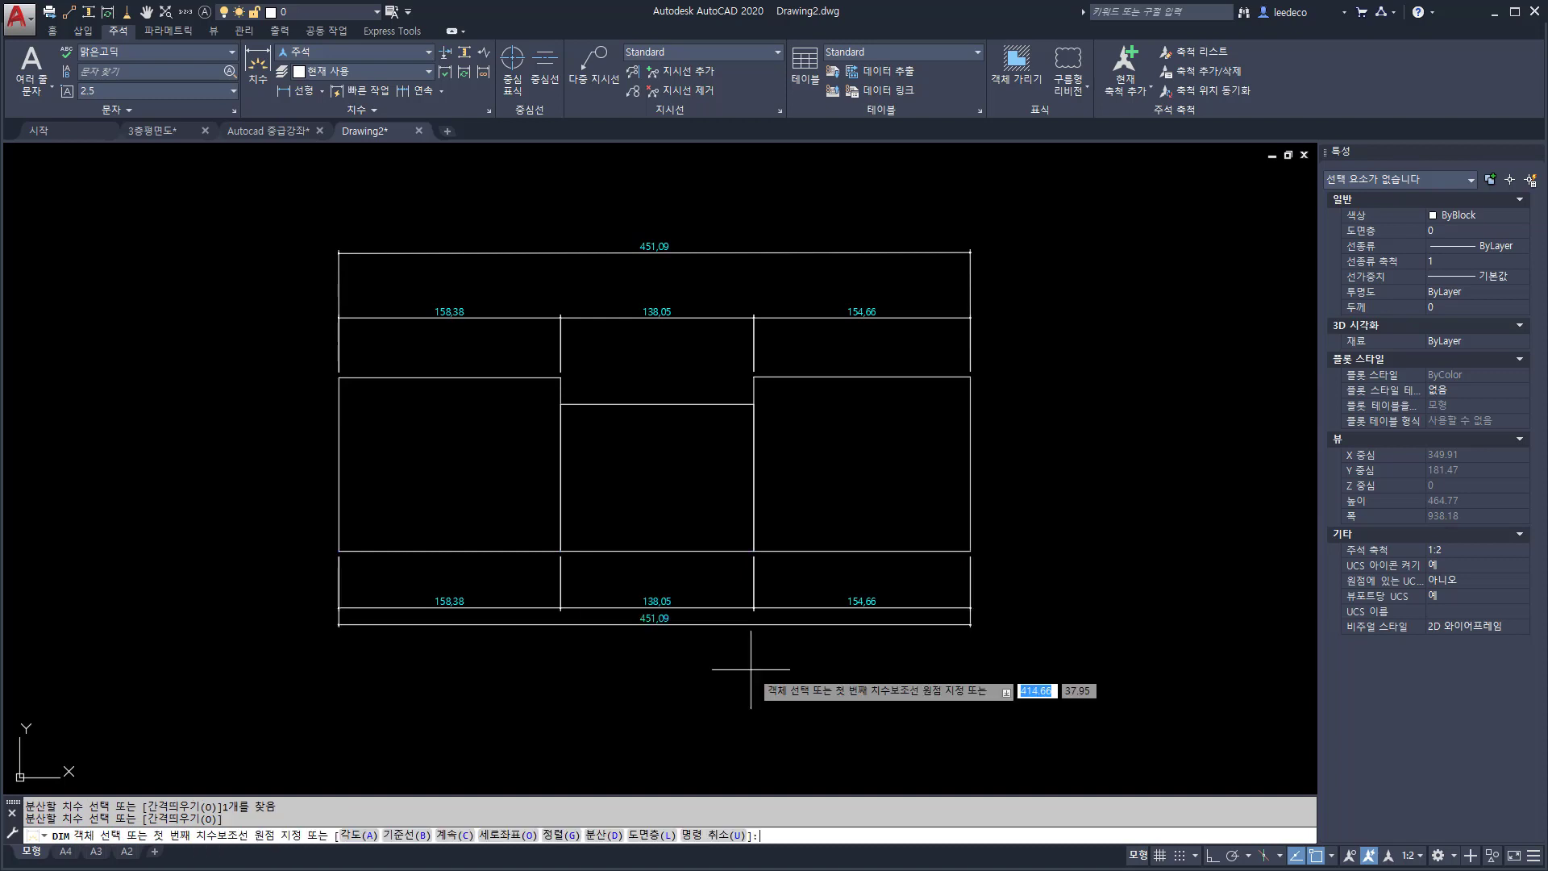
key(Return)
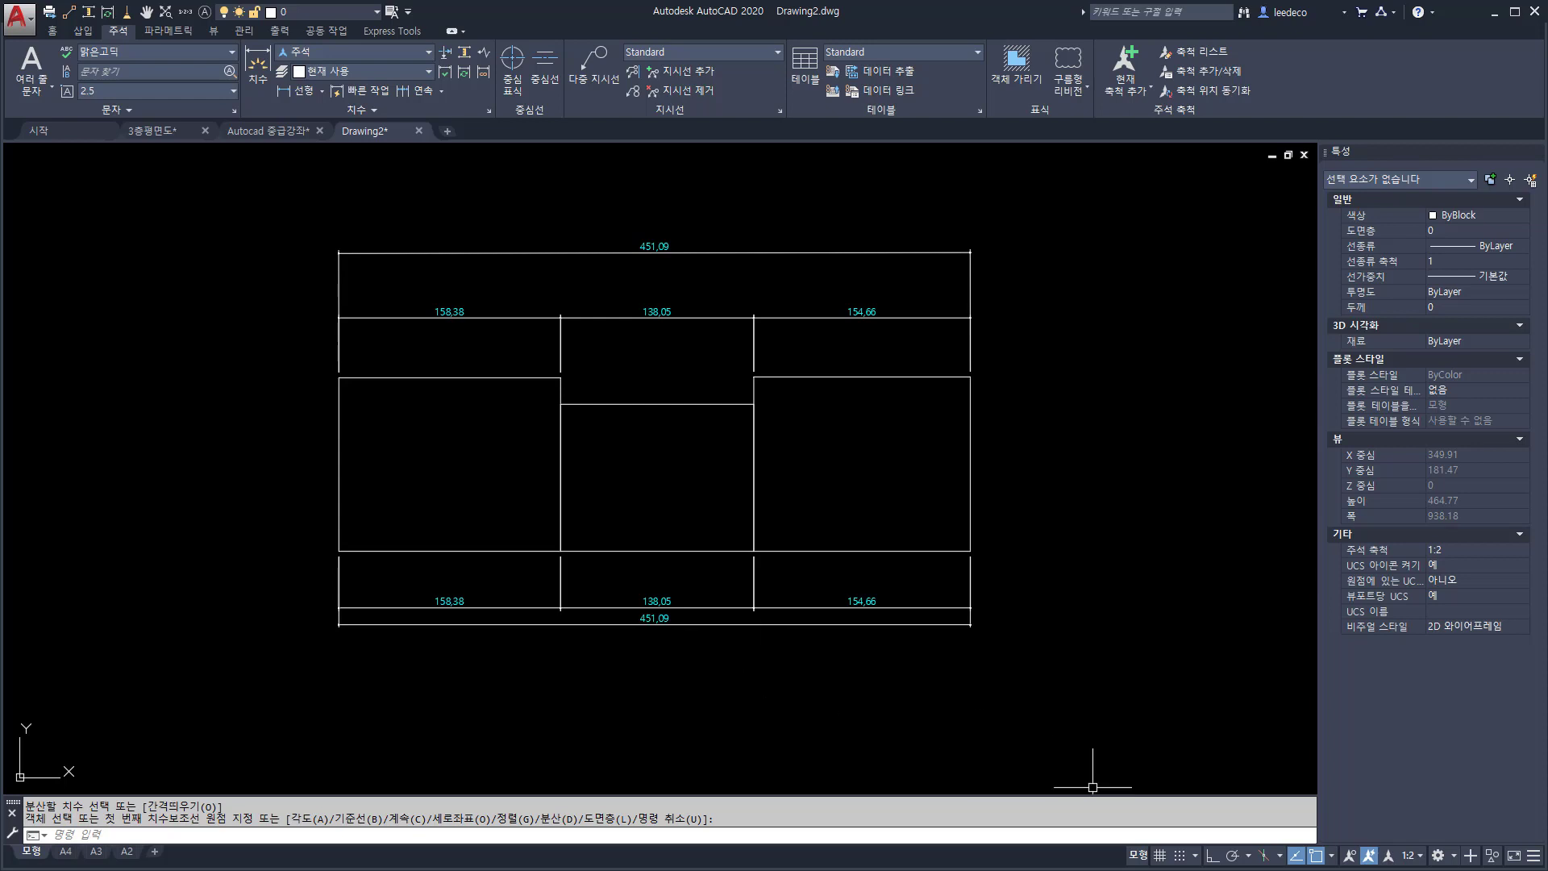
Set the model space annotation scale to 1:3
click(1409, 855)
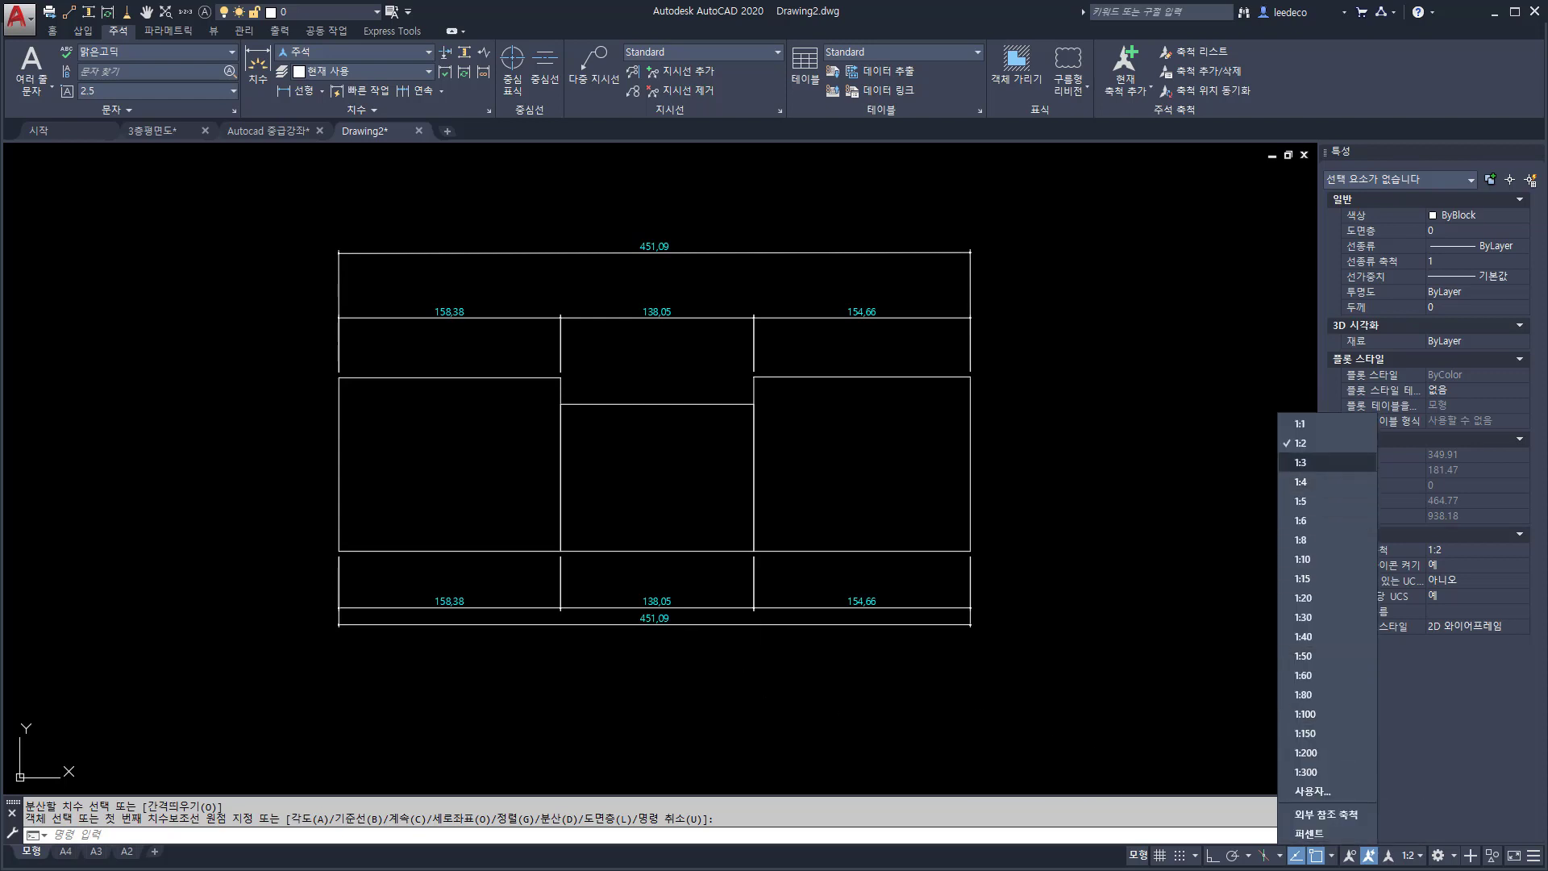
click(1327, 462)
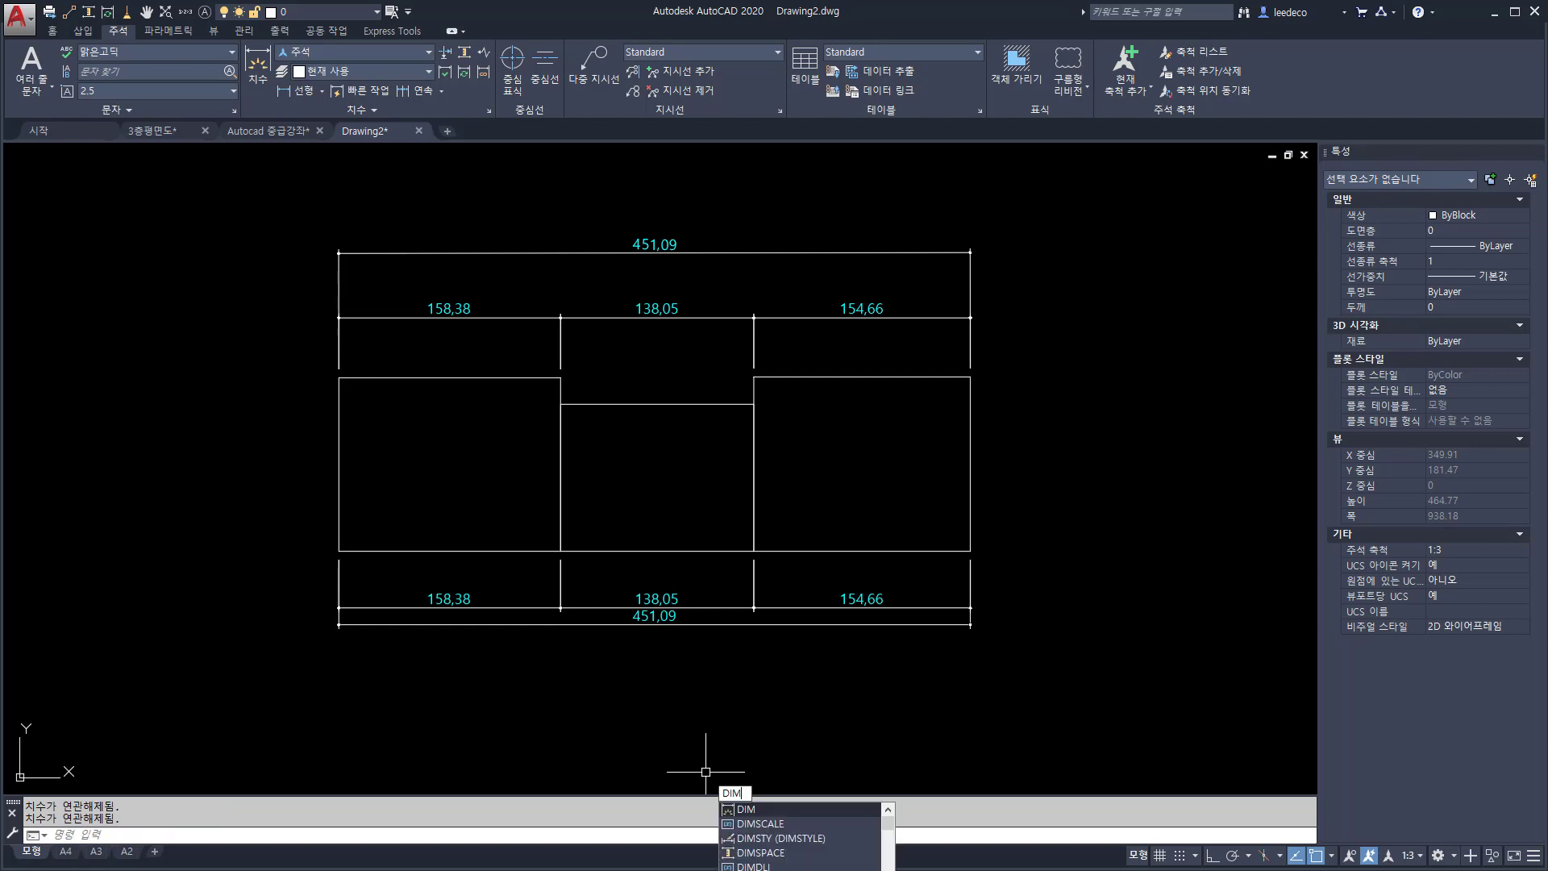
Distribute the lower overall dimension by Offset with the DIM command at 1:3 scale, using the middle rectangle's lower dimension as the base
key(Return)
text(d)
key(Return)
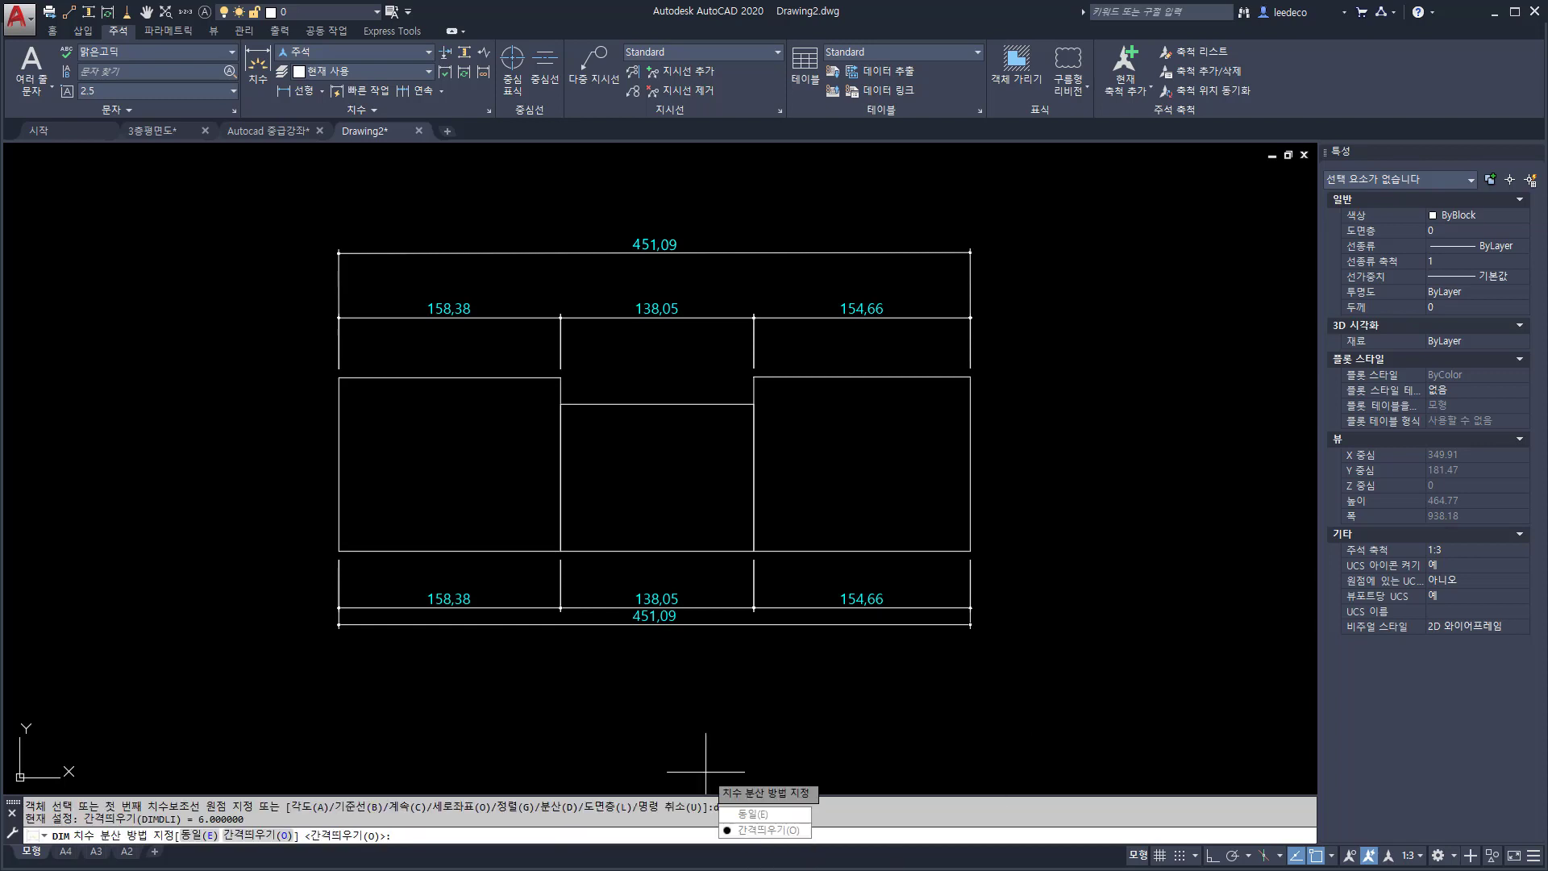
key(Return)
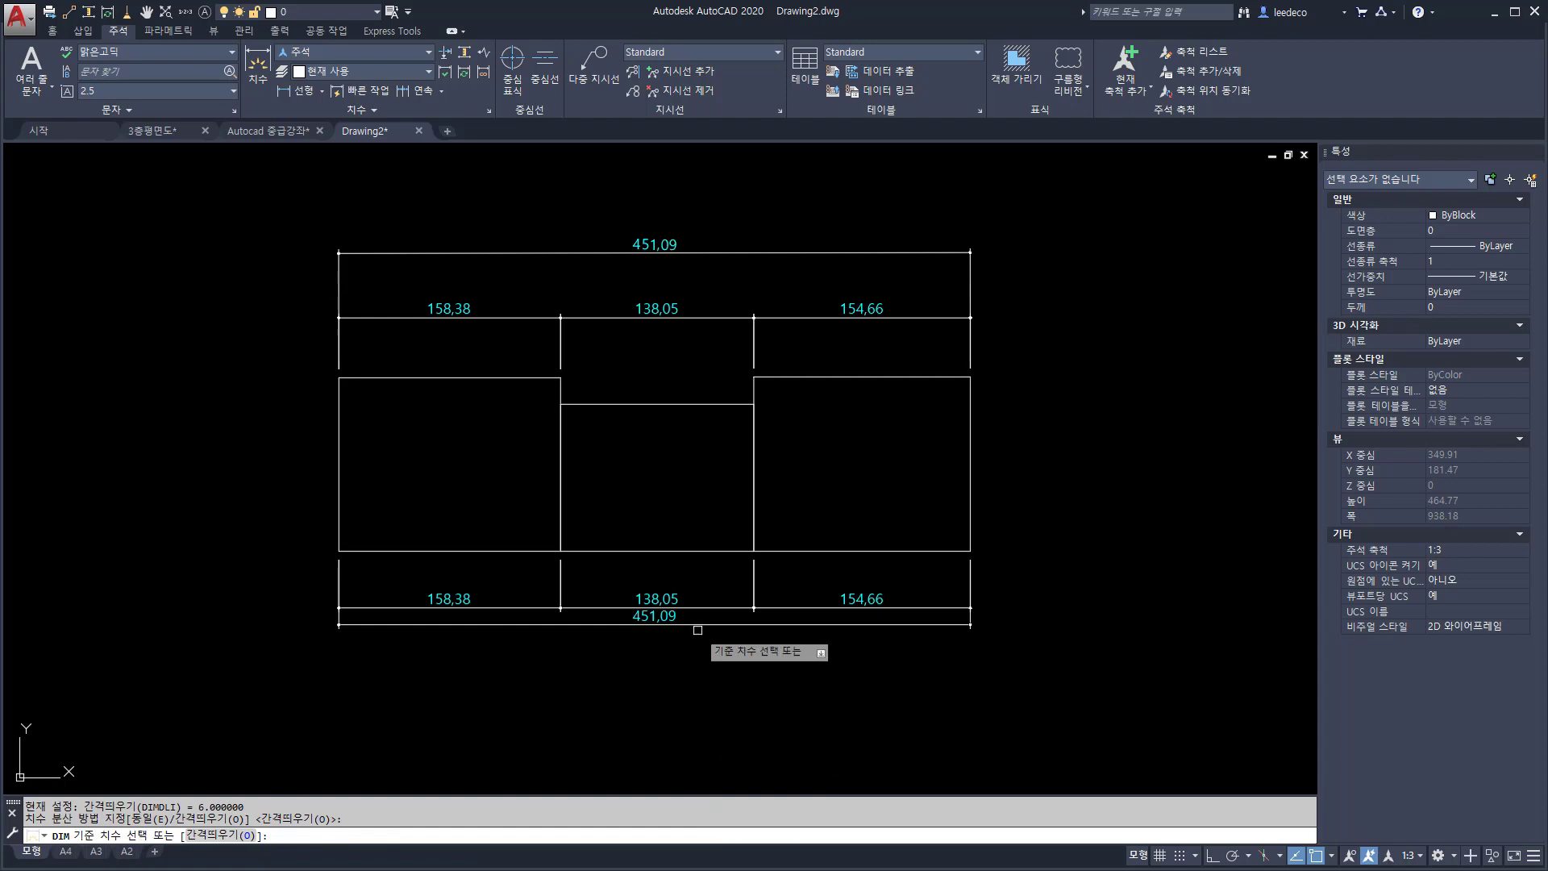
click(717, 607)
click(712, 625)
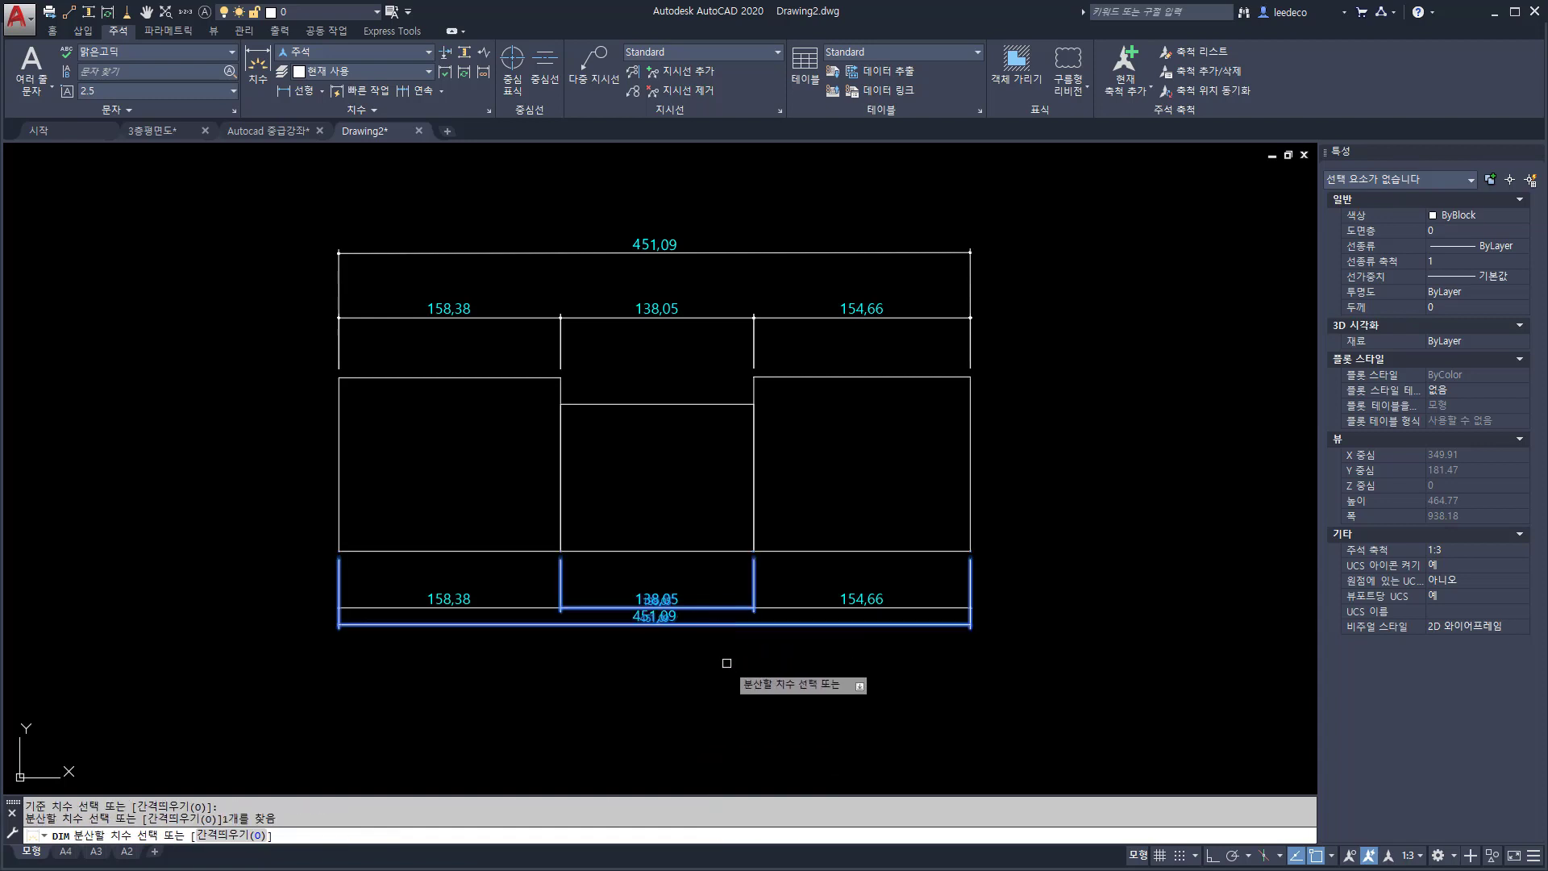
key(Return)
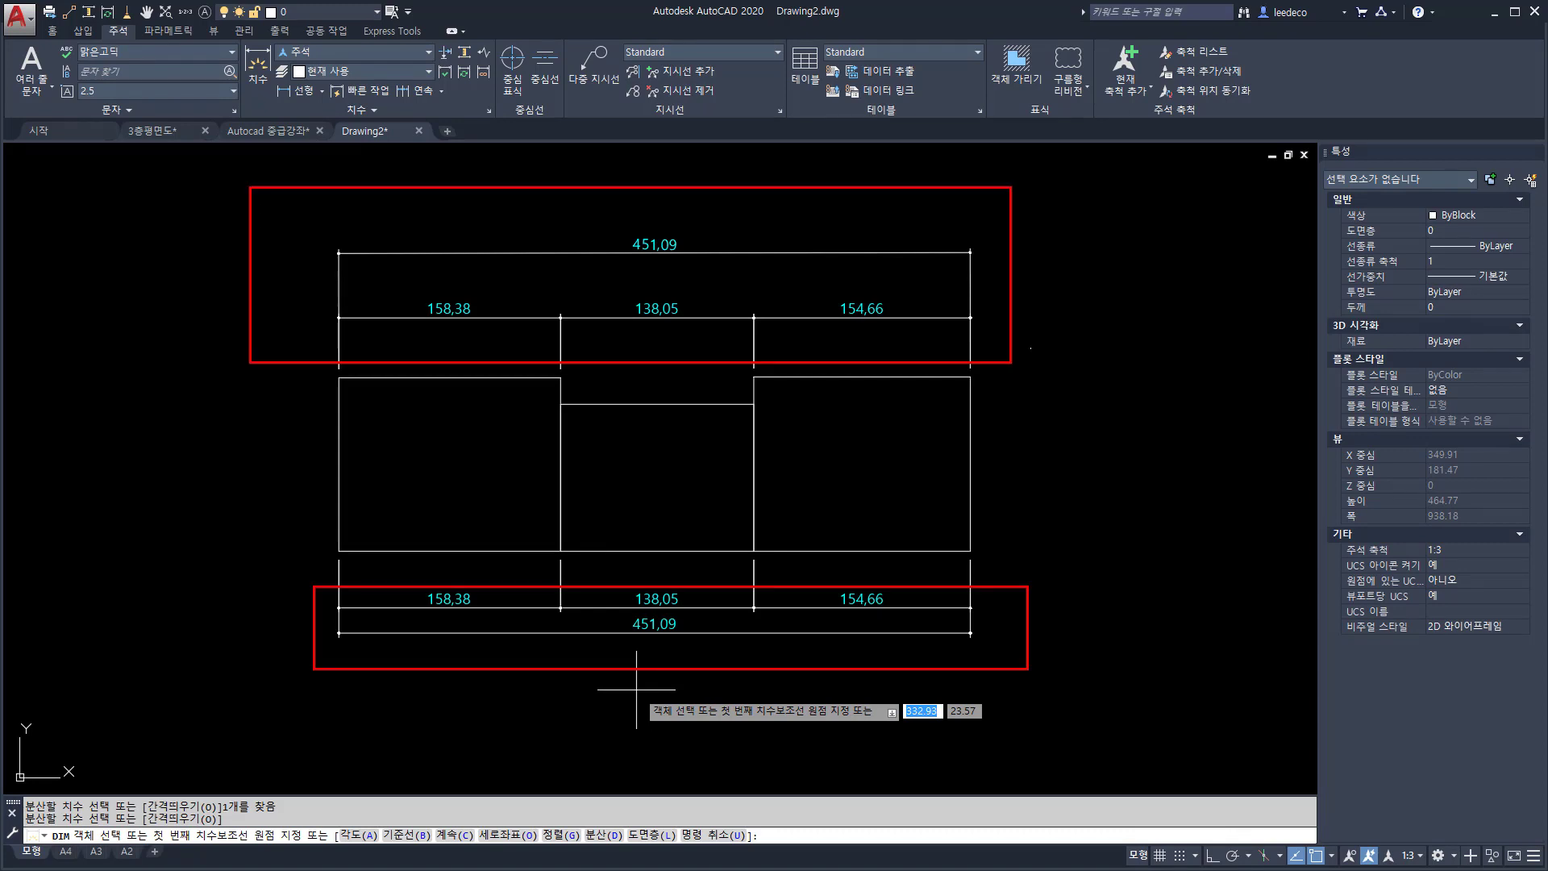
key(Return)
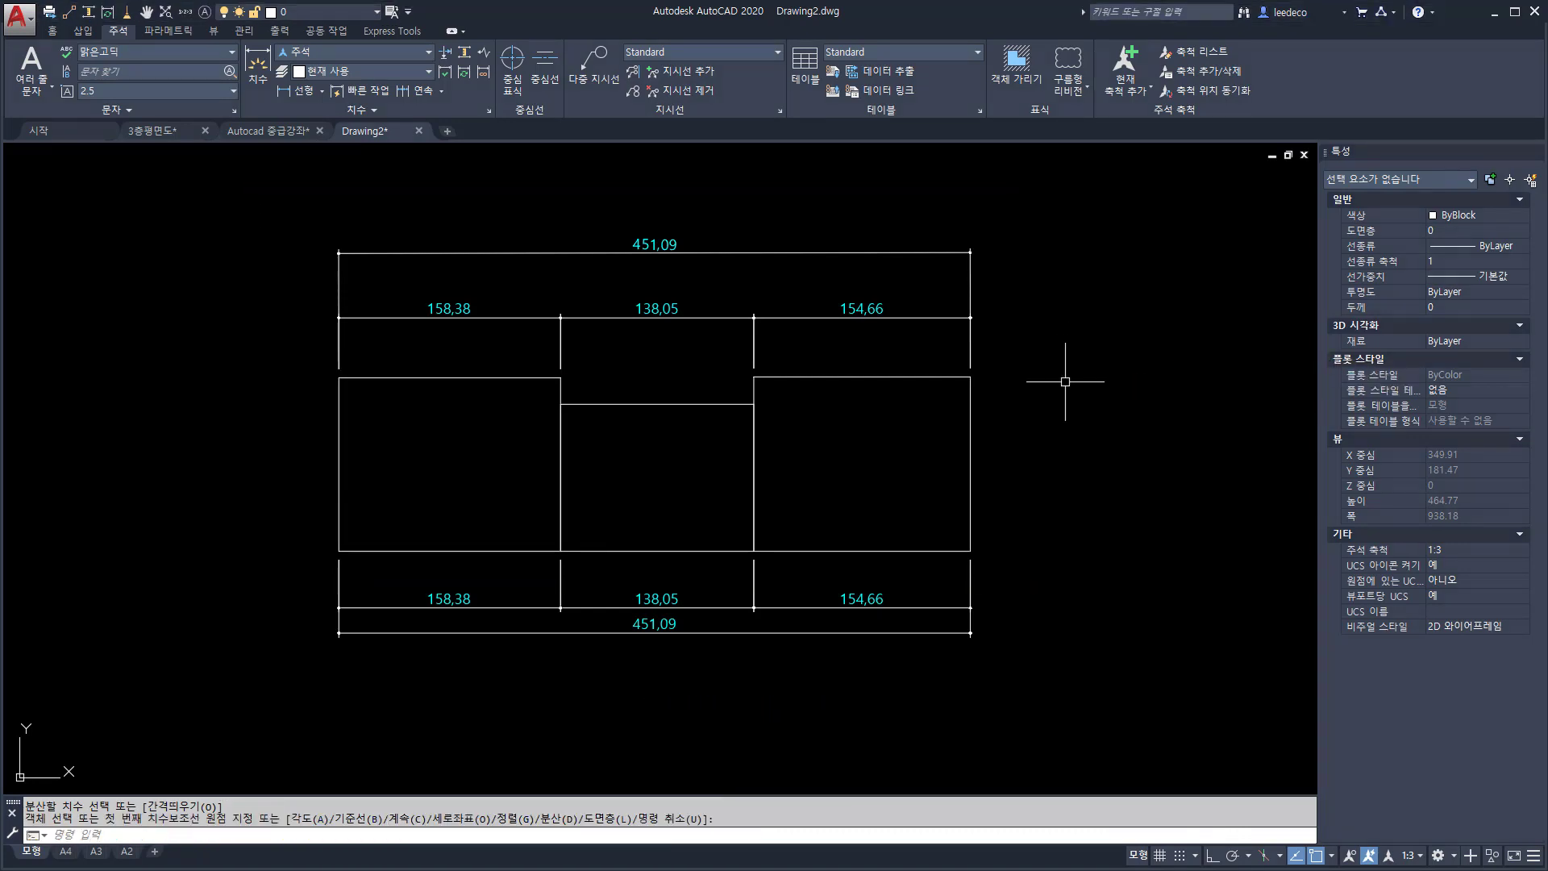
Try to distribute the upper overall dimension by Offset with DIM, using the right rectangle's upper dimension as the base
key(Return)
text(d)
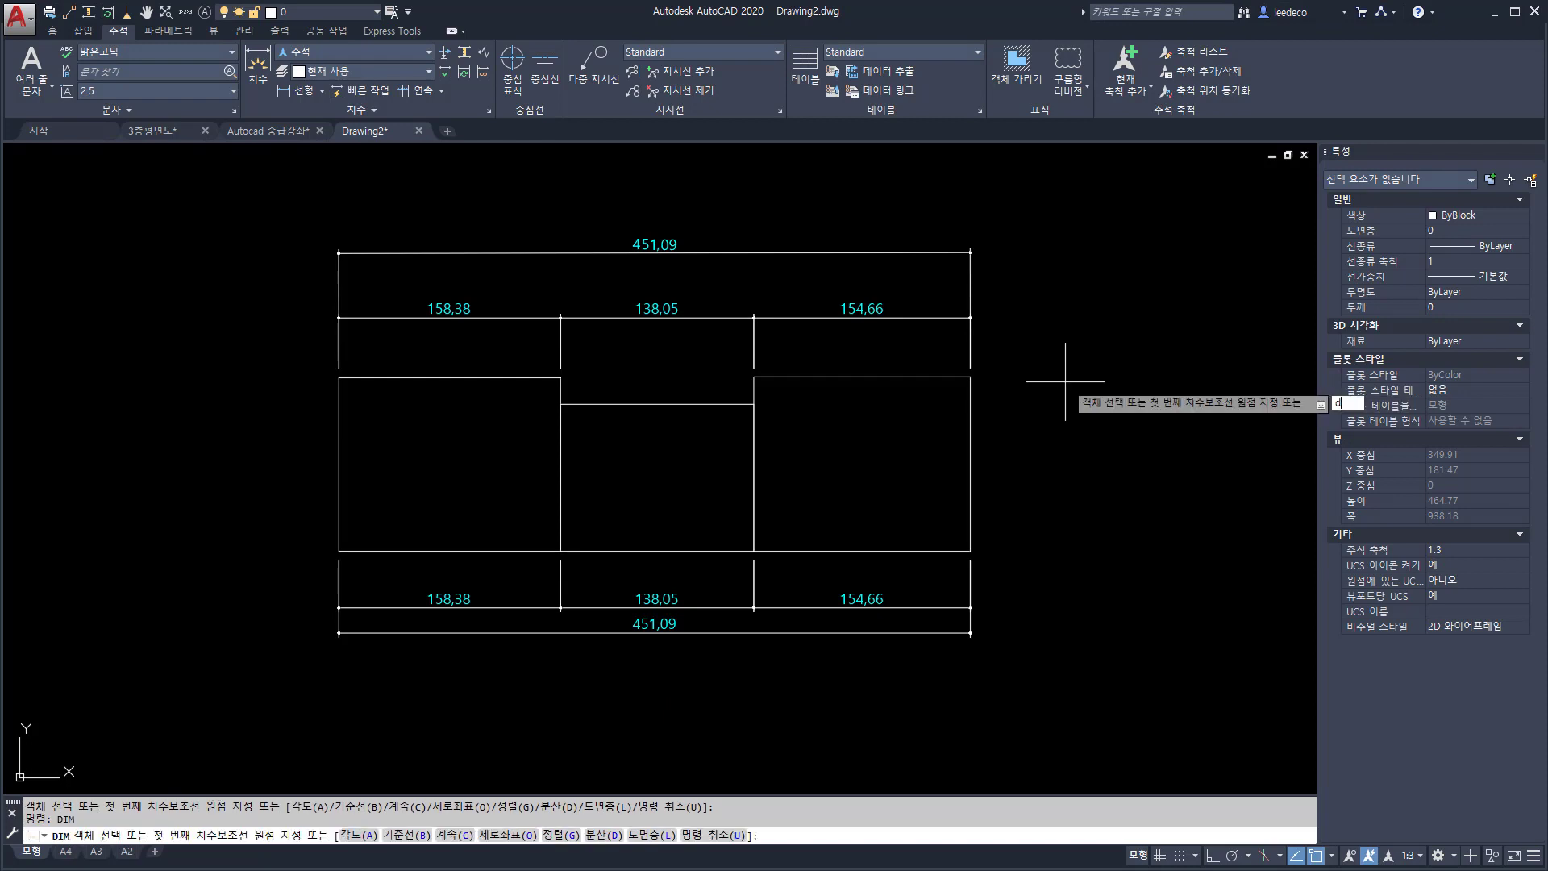
key(Return)
key(Return)
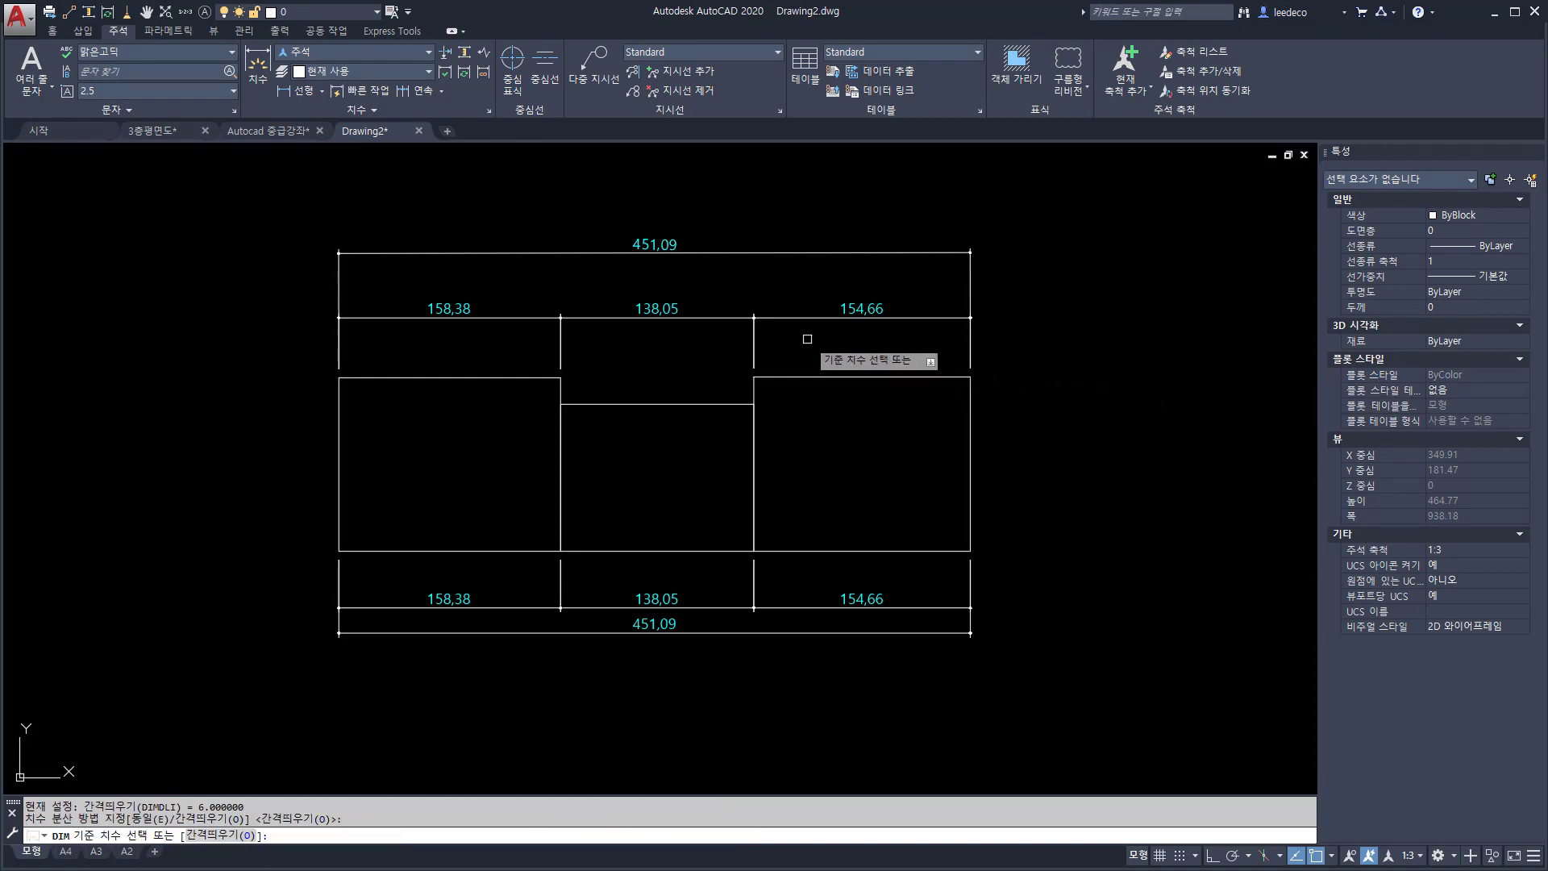
click(805, 319)
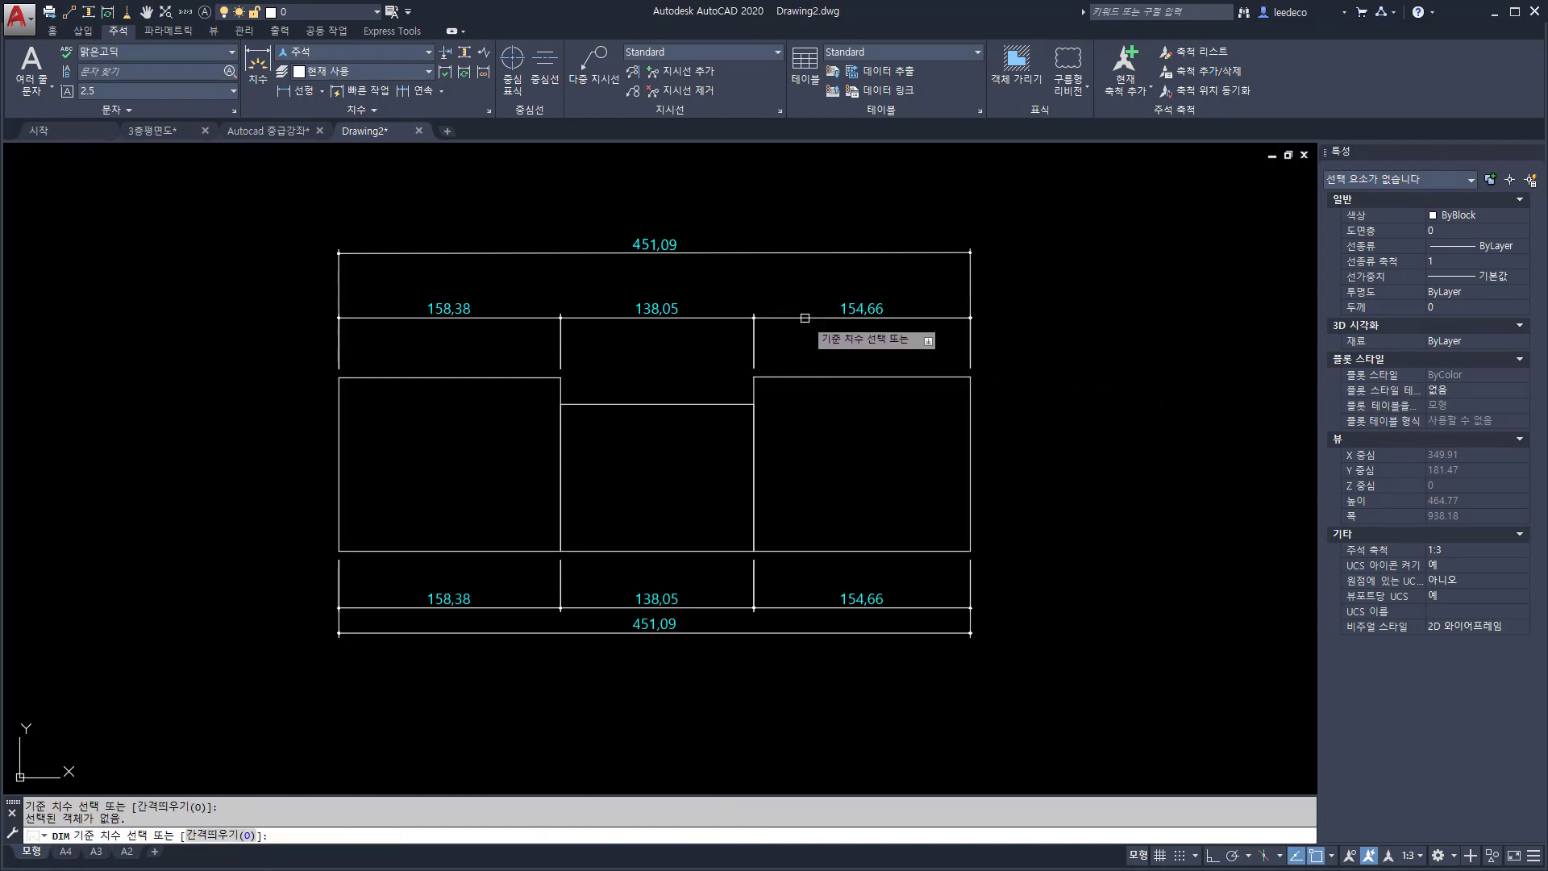
click(828, 254)
key(Return)
key(Return)
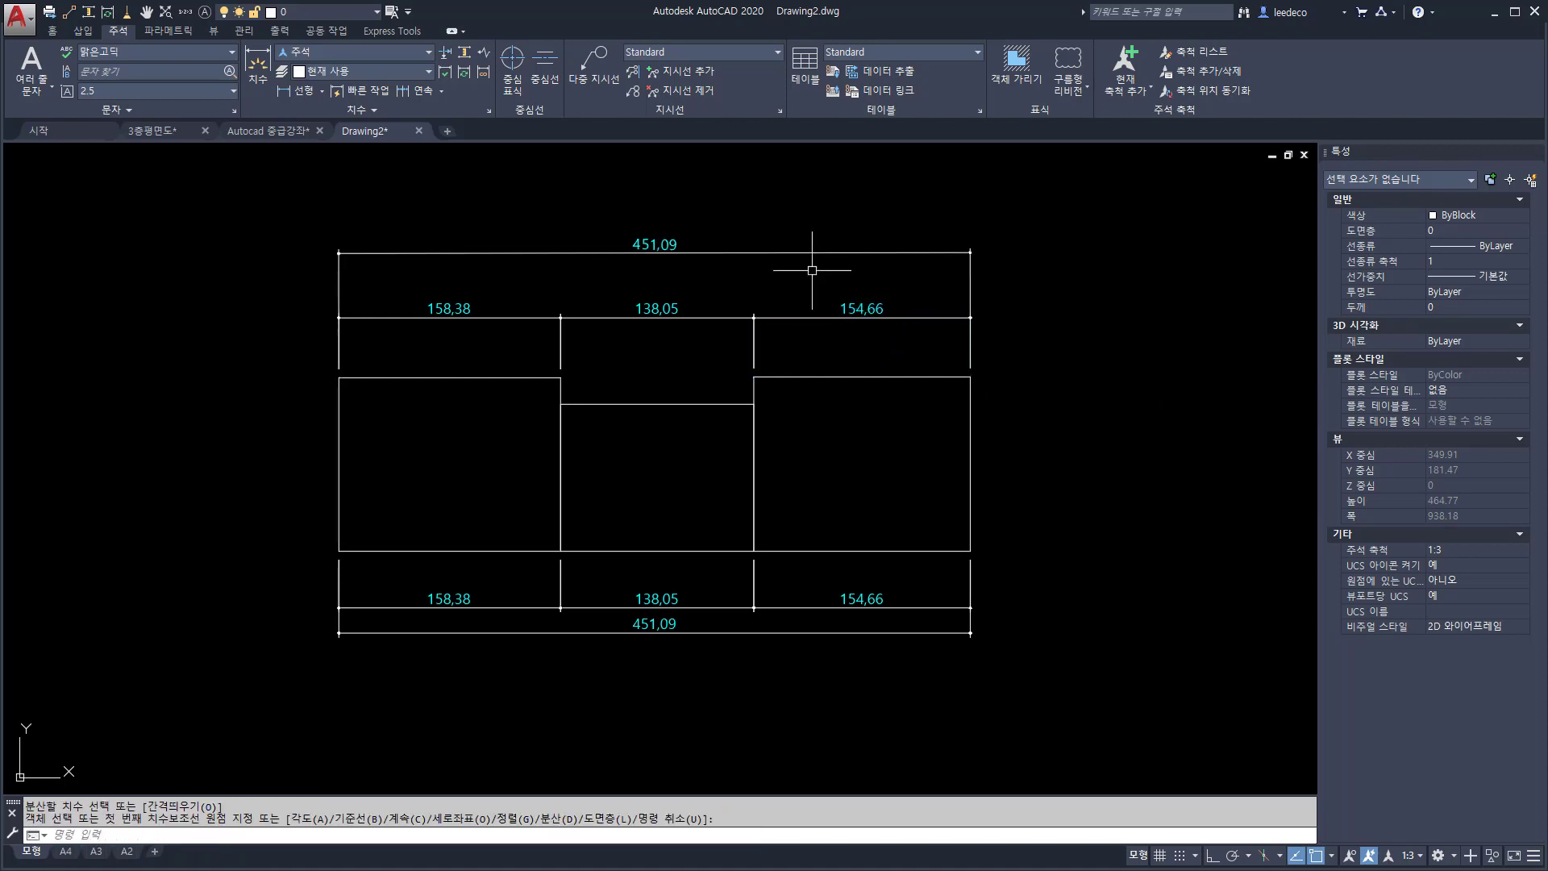
key(Escape)
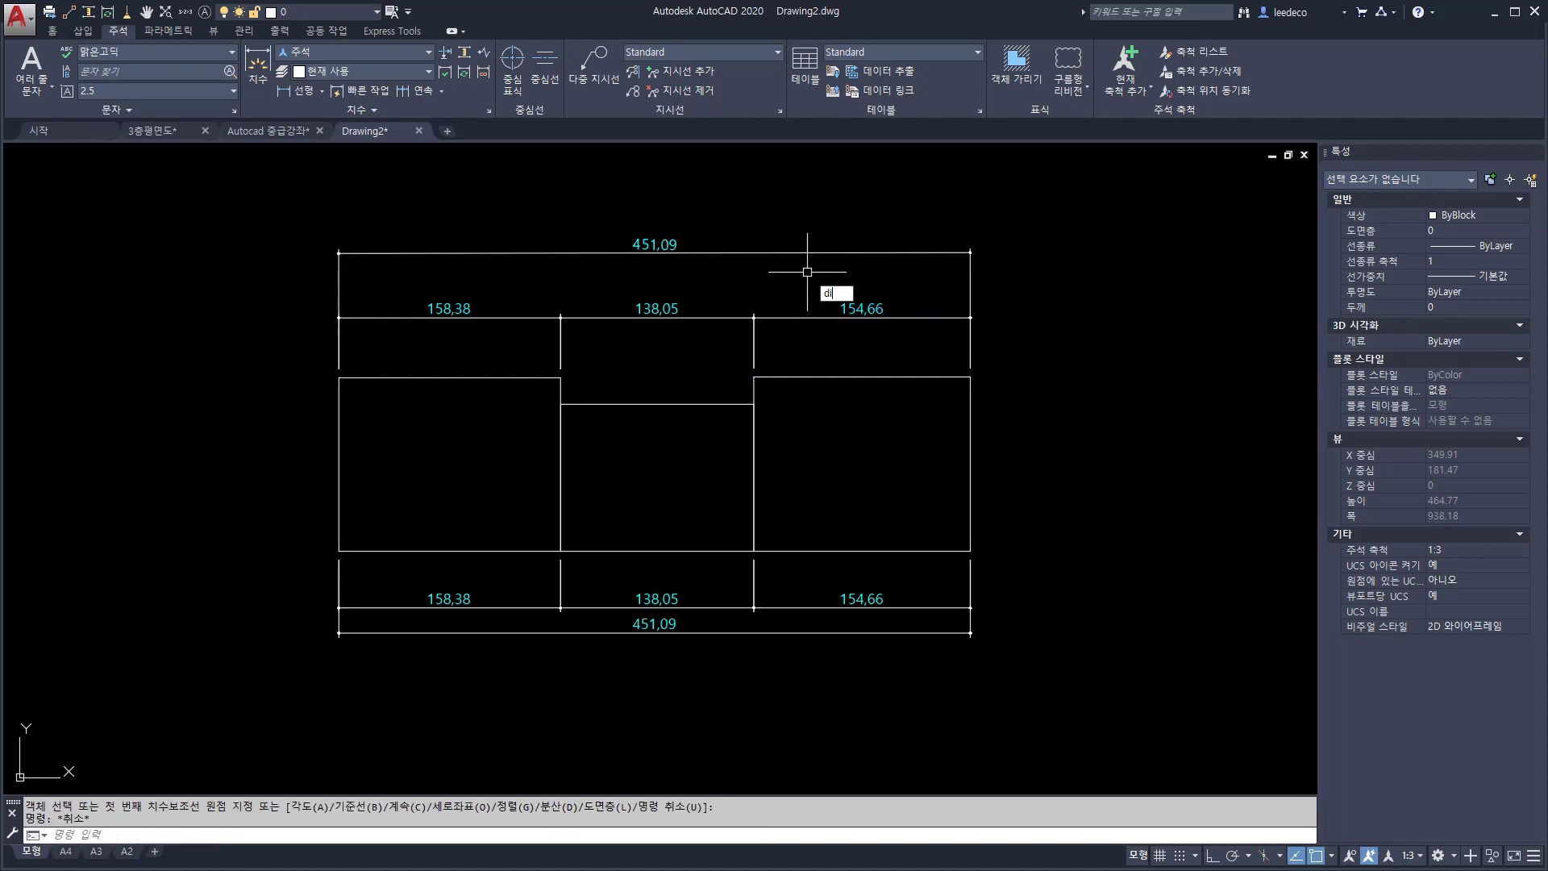
Try to distribute the upper overall dimension by Offset with DIM, using the middle rectangle's upper dimension as the base
text(dim)
key(Return)
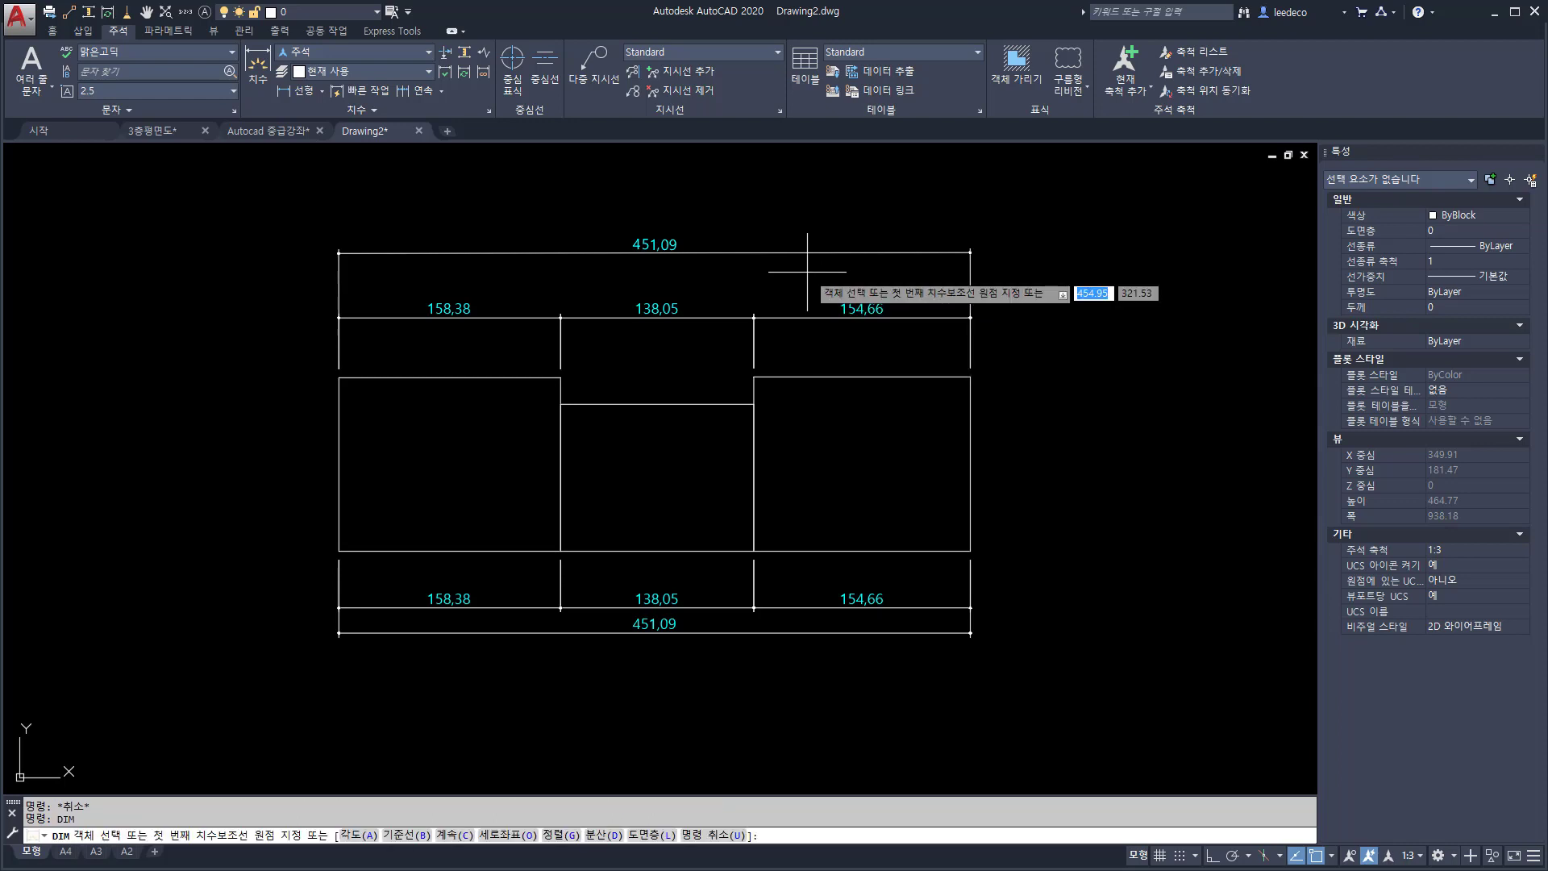
text(d)
key(Return)
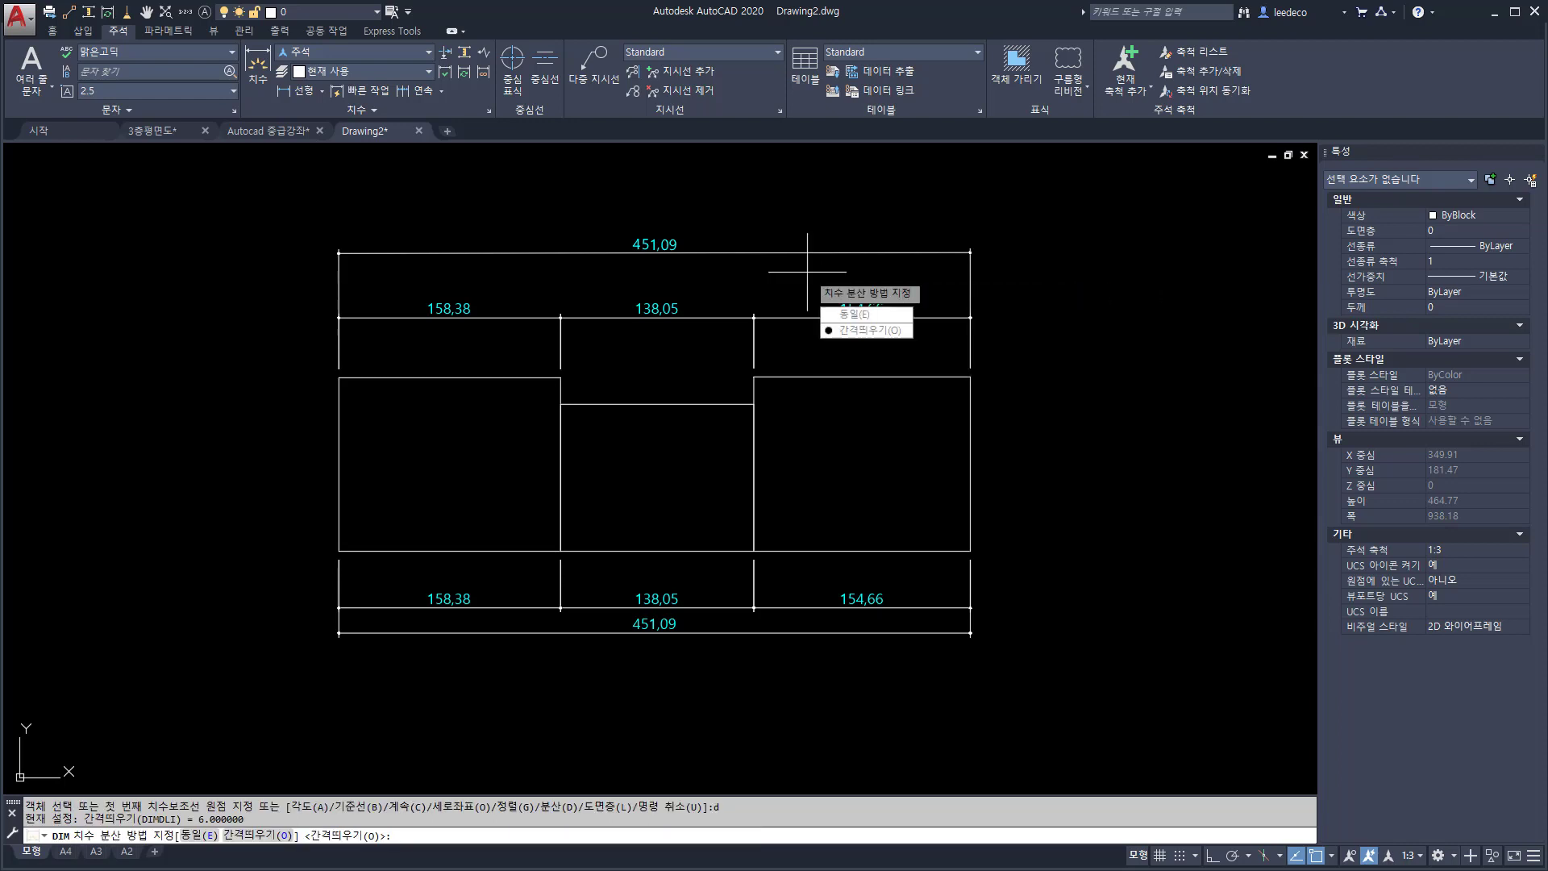
key(Return)
click(649, 317)
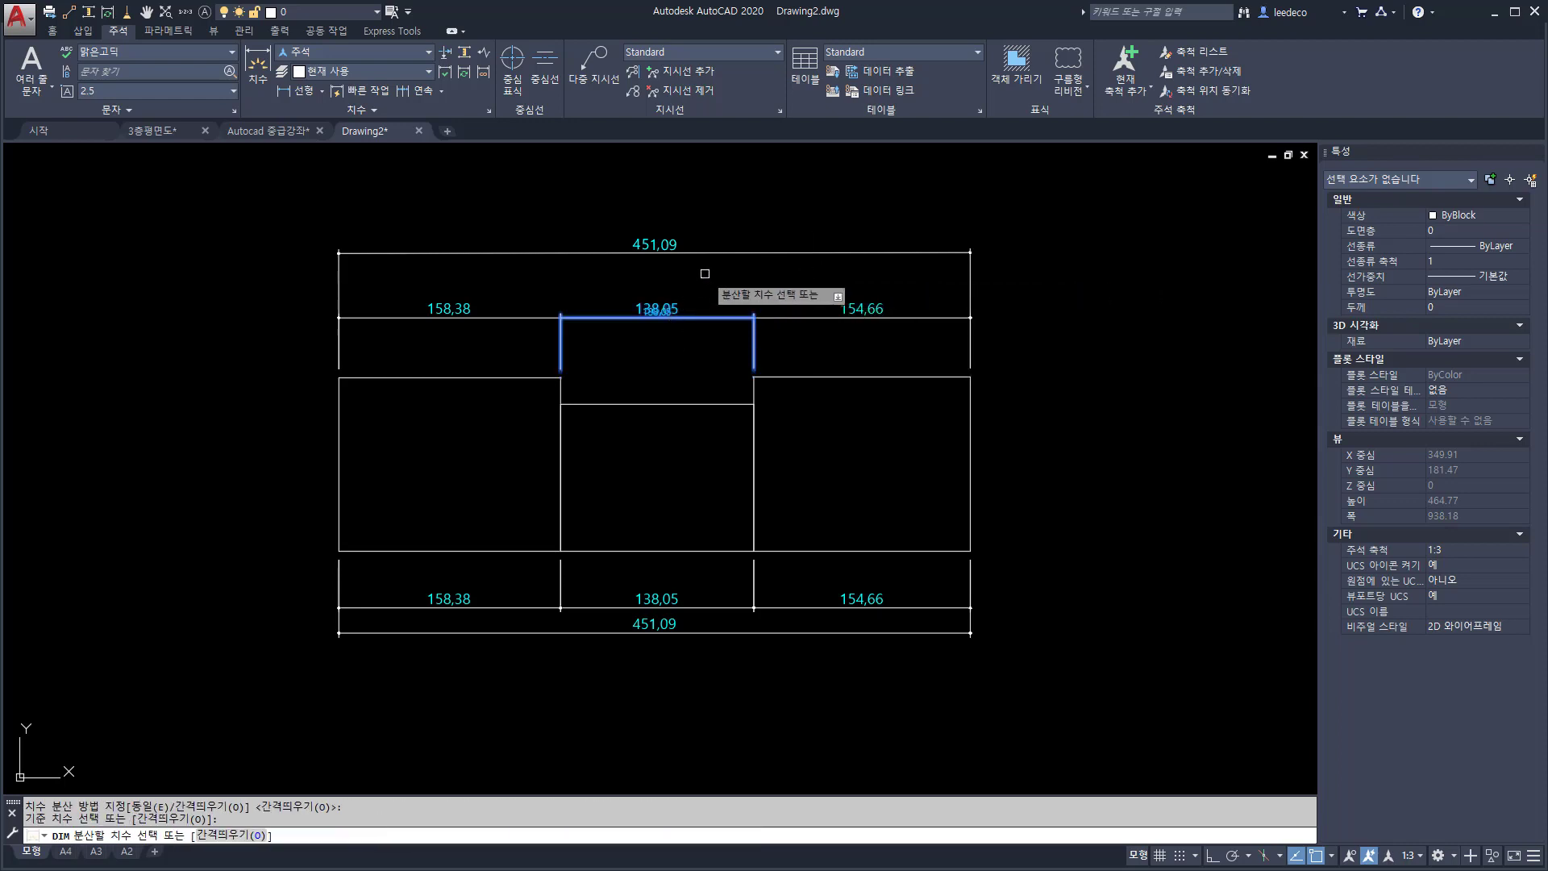
click(728, 249)
key(Return)
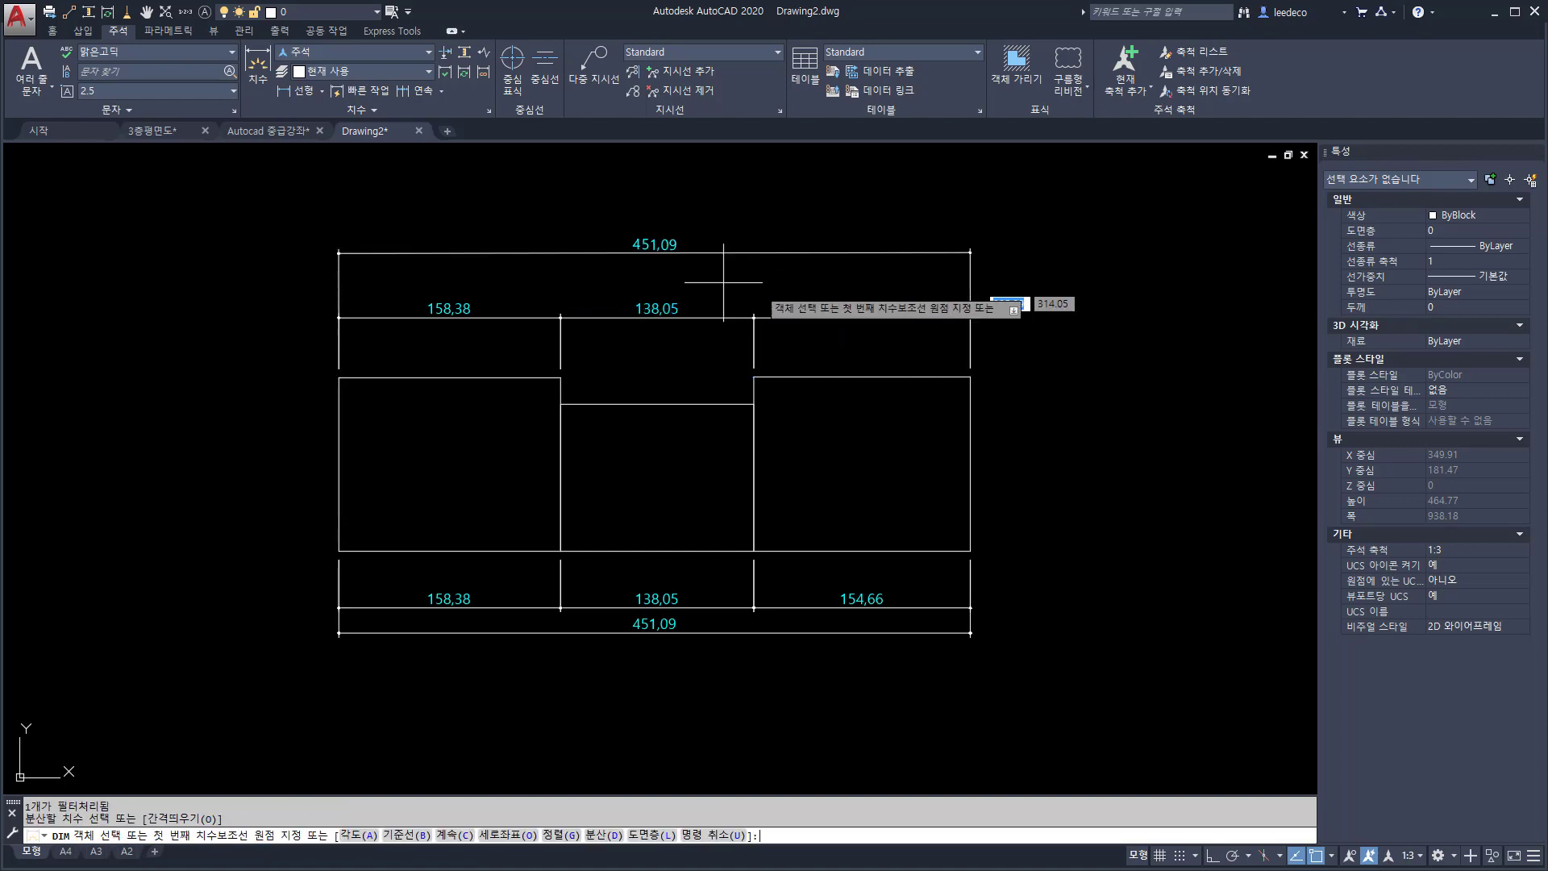
key(Escape)
Select the four dimensions above the rectangles to examine their properties, and clear the selection
click(1034, 334)
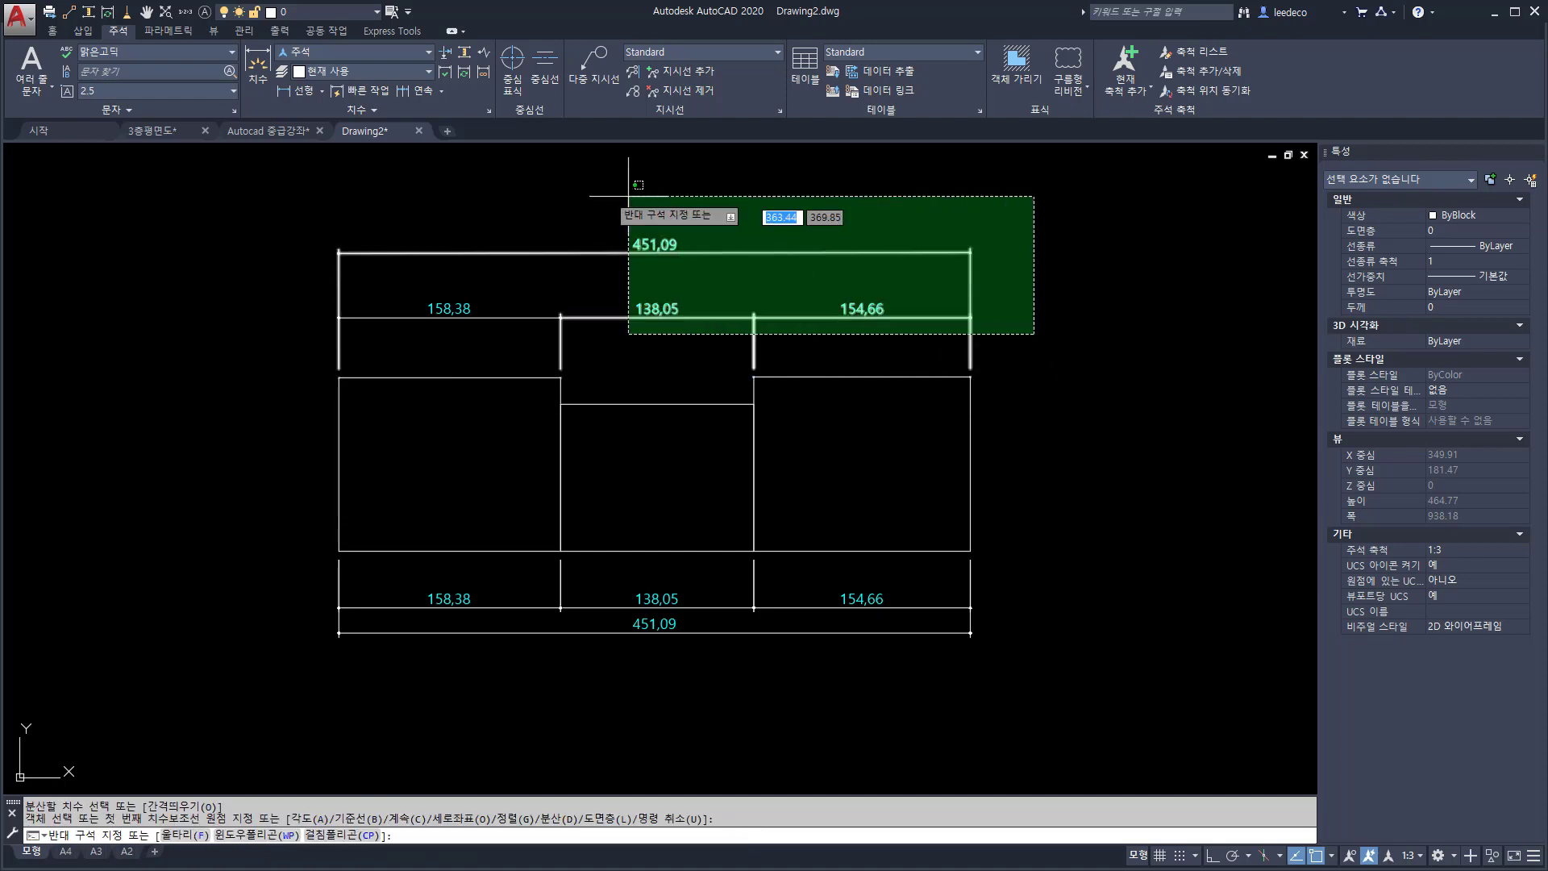
click(331, 183)
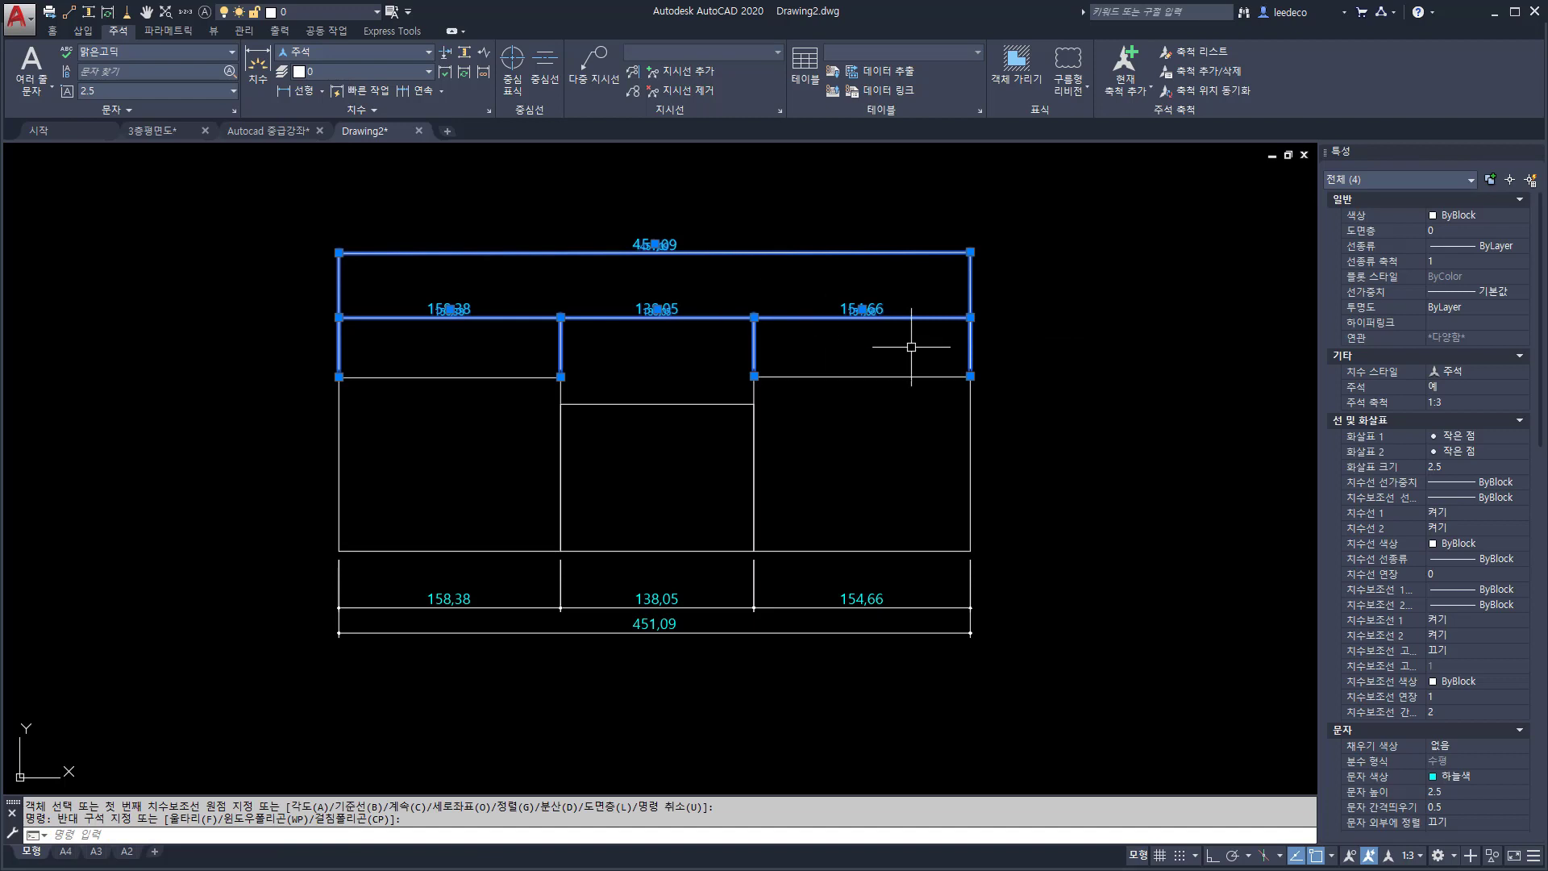
key(Escape)
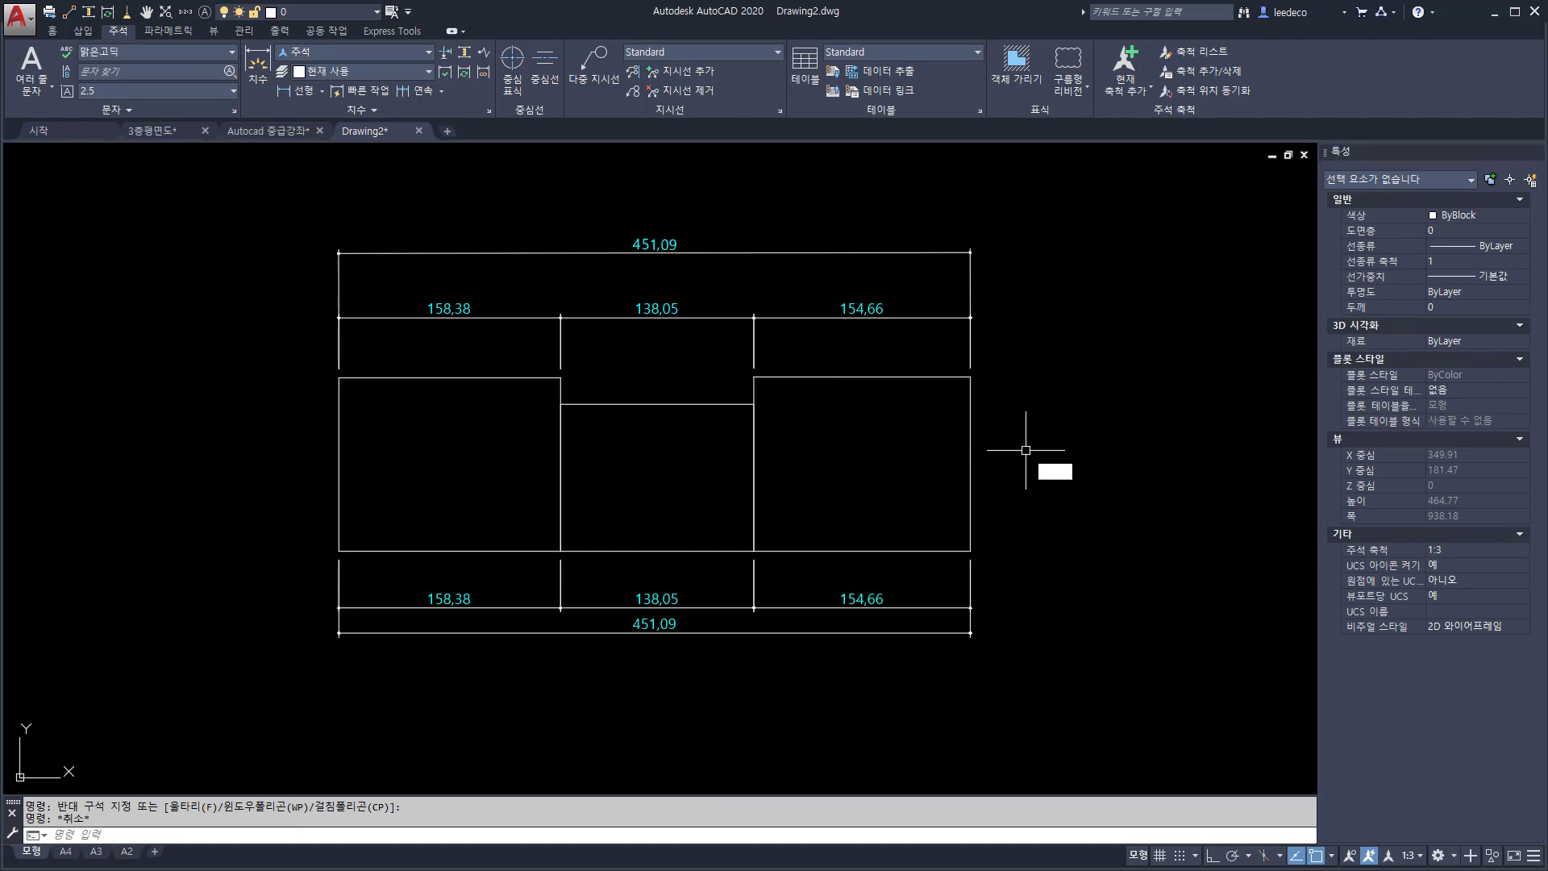
Space the upper overall dimension from the middle rectangle's upper dimension with DIMSPACE, using the Auto value
text(dimsp)
key(Return)
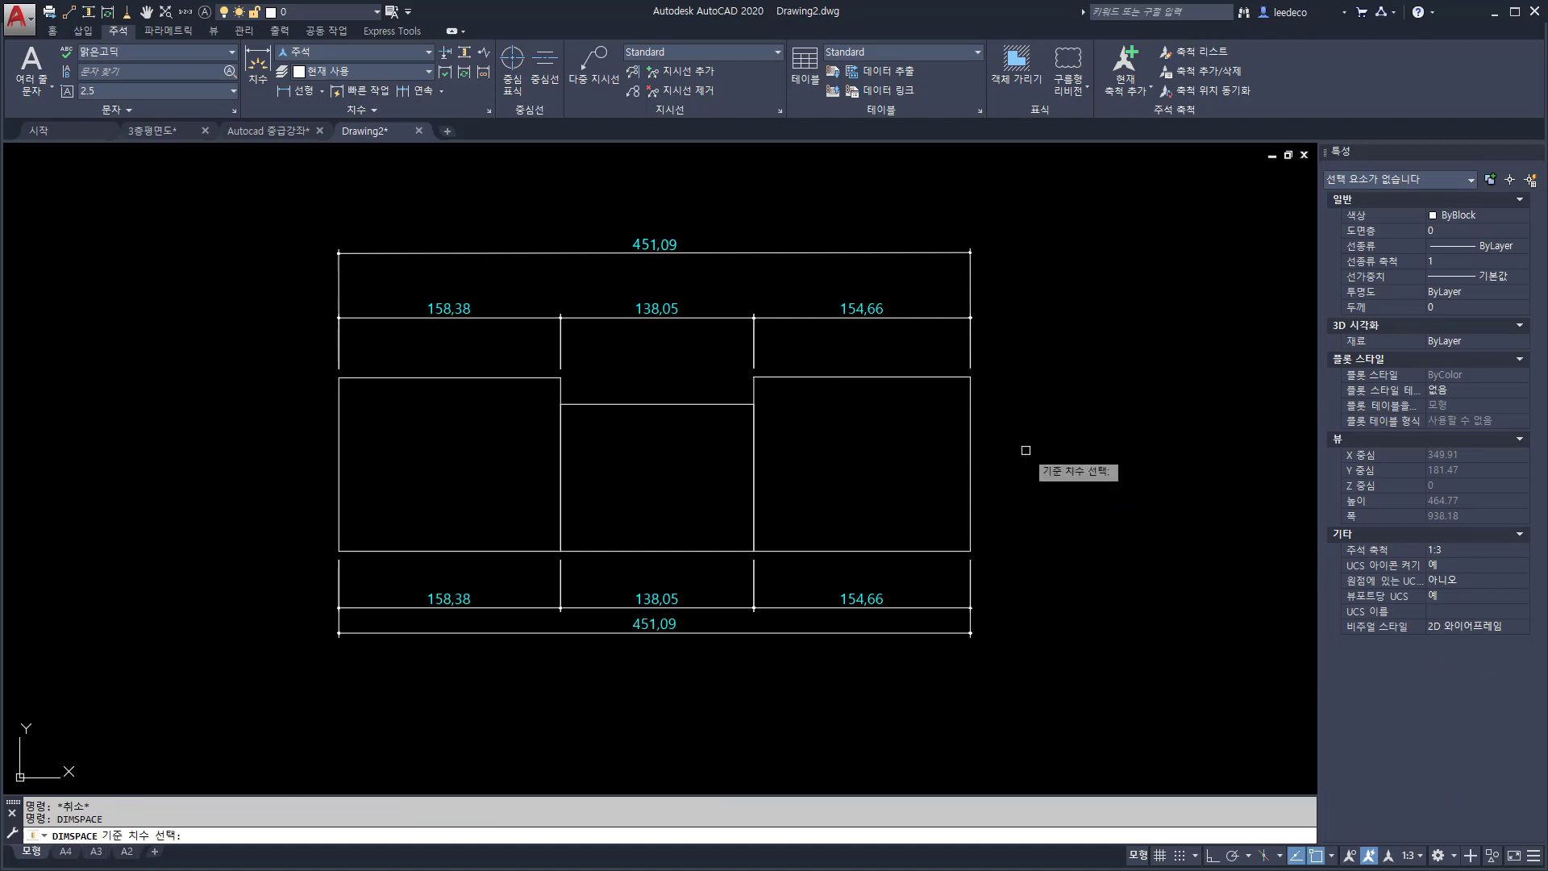
click(686, 316)
click(745, 253)
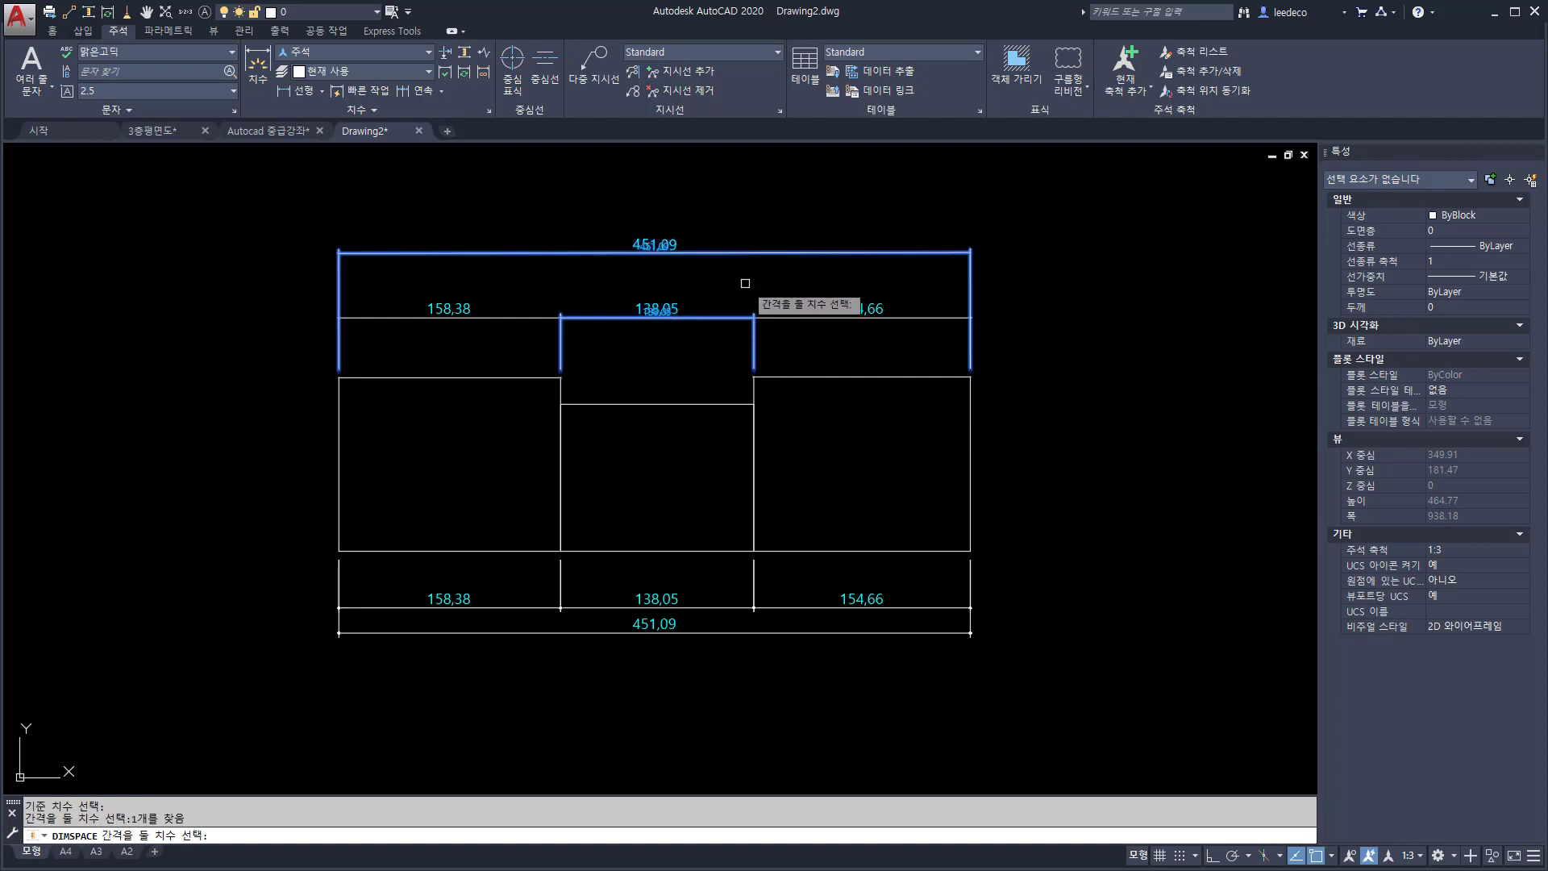
key(Return)
key(Return)
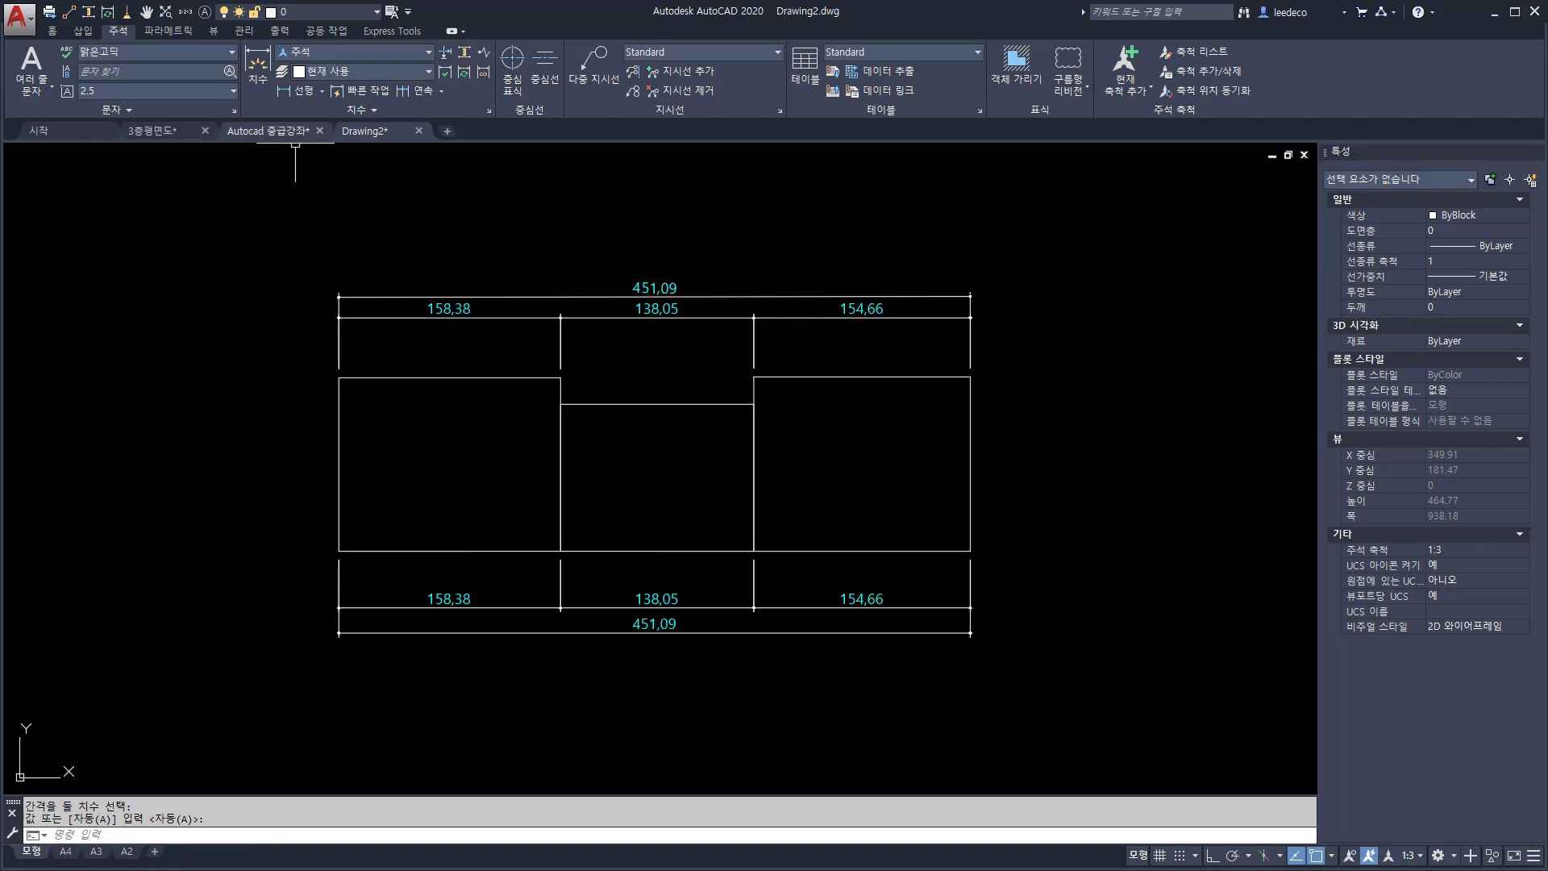
Switch to the 3층평면도 floor plan drawing
mouse_move(295, 132)
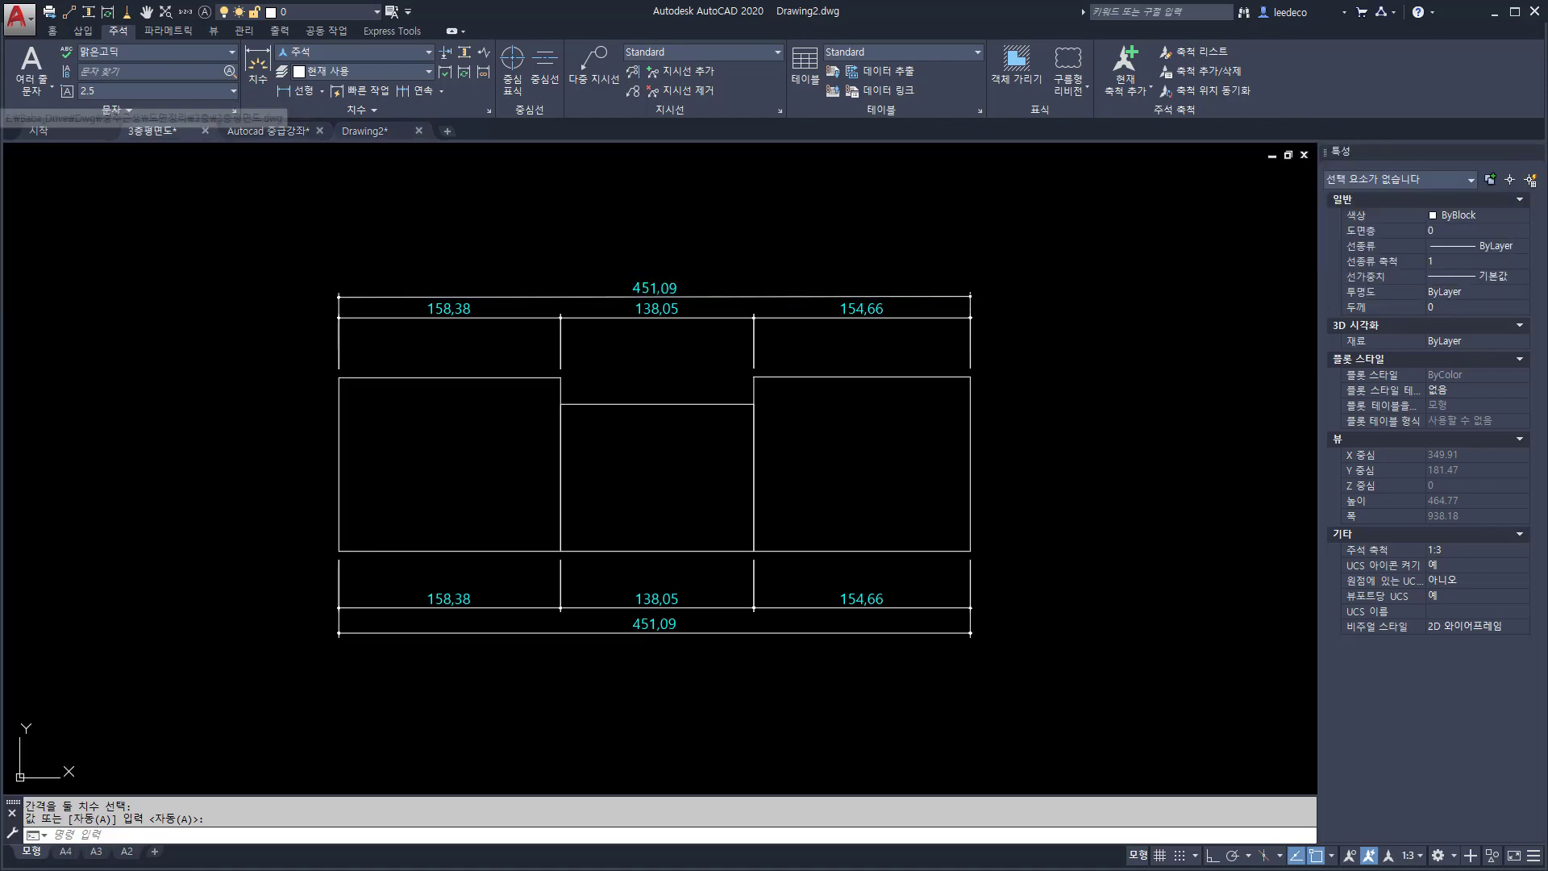
click(152, 131)
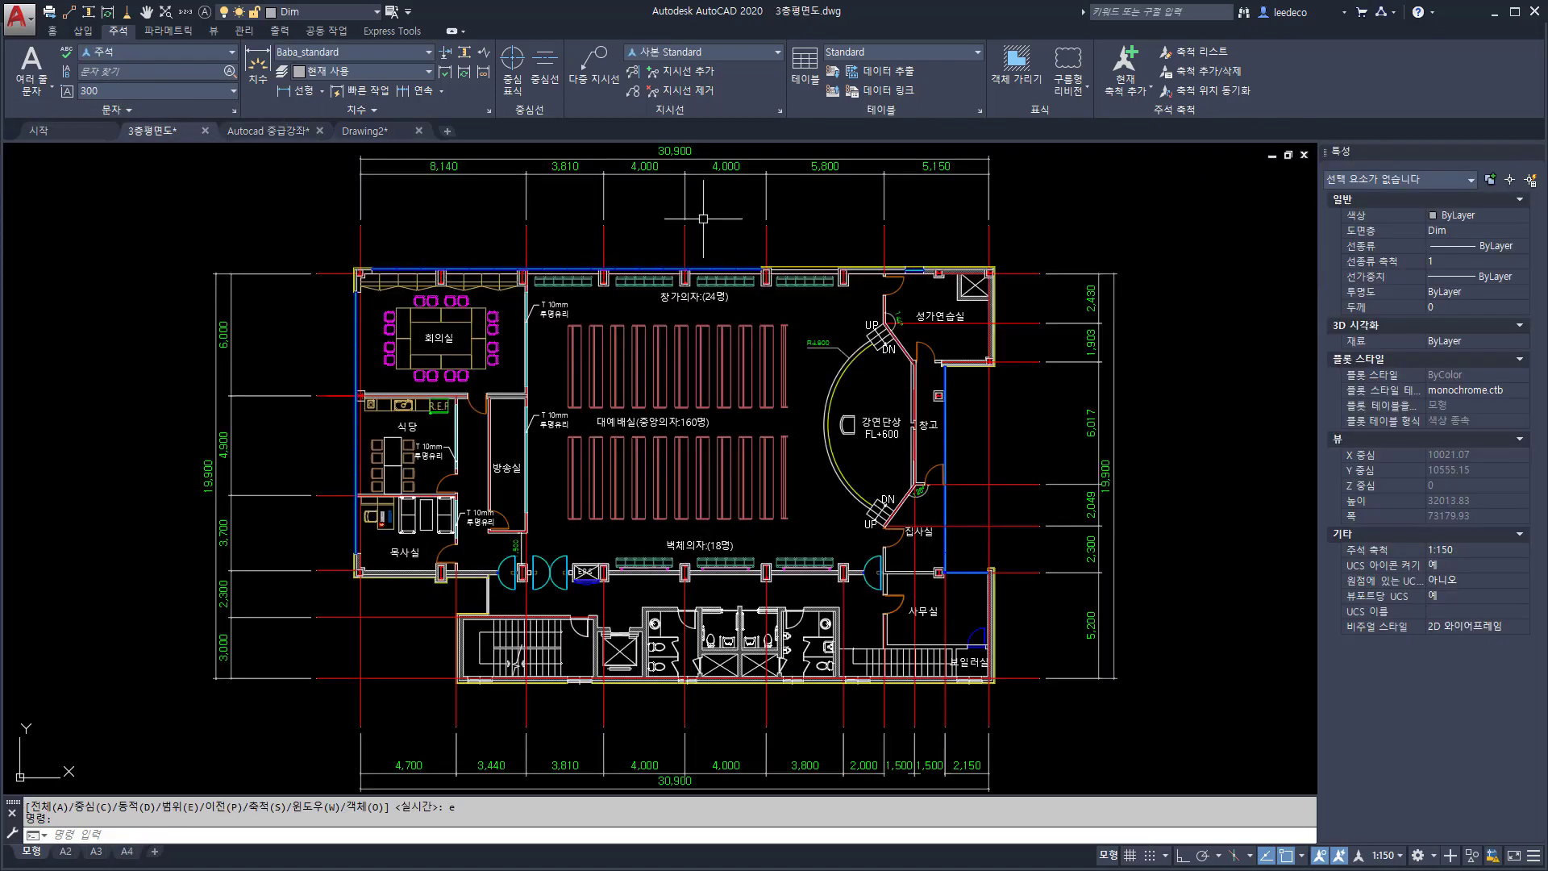
scroll(702, 218, down, 2)
middle_drag(703, 219, 649, 296)
click(927, 256)
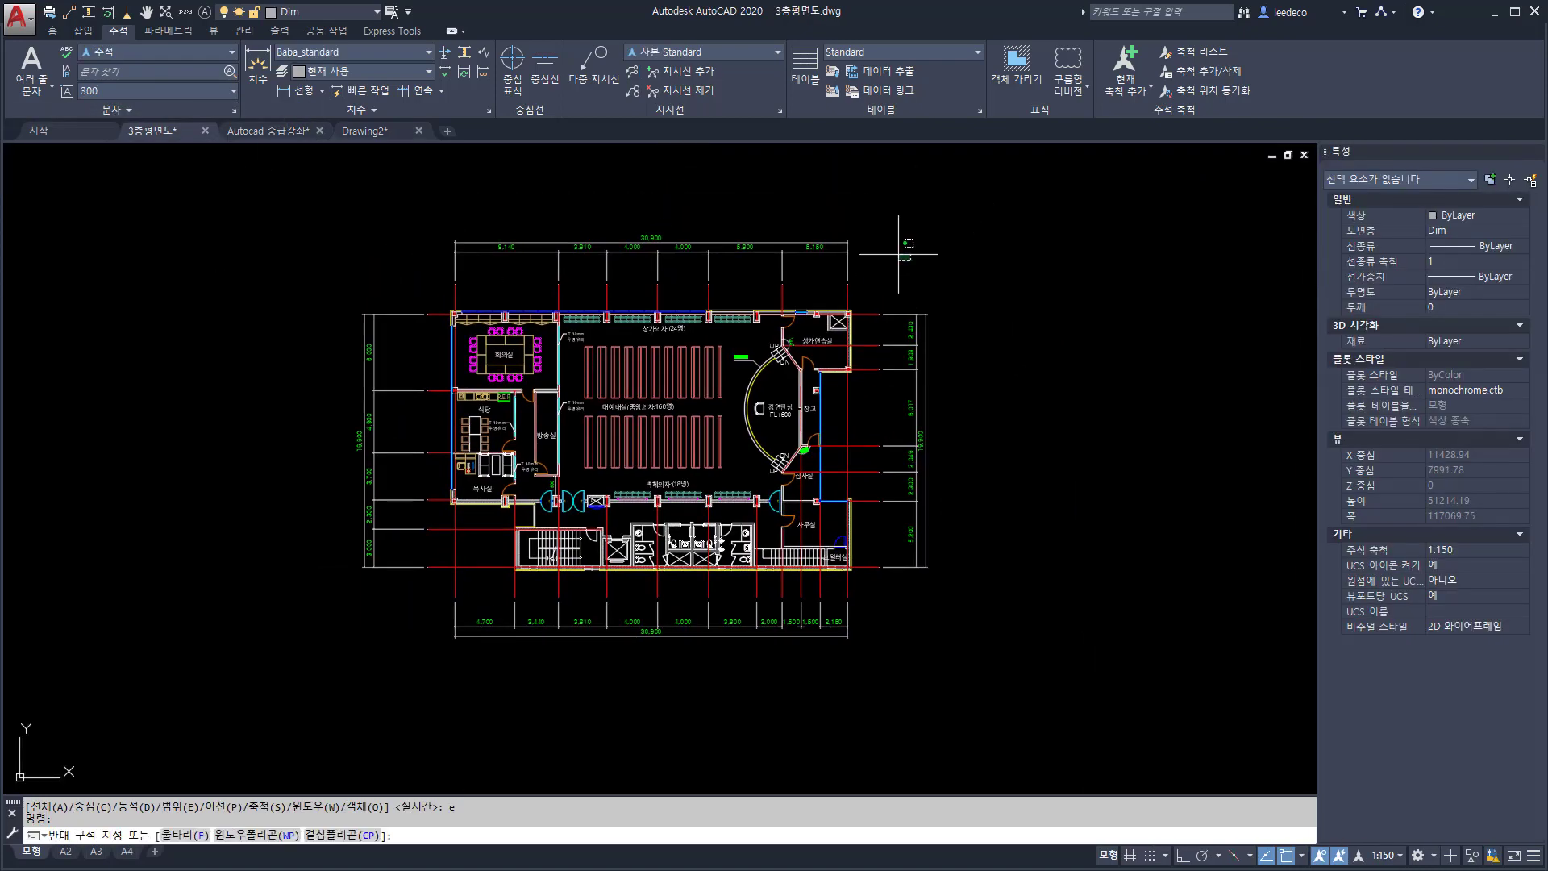
click(423, 214)
key(Escape)
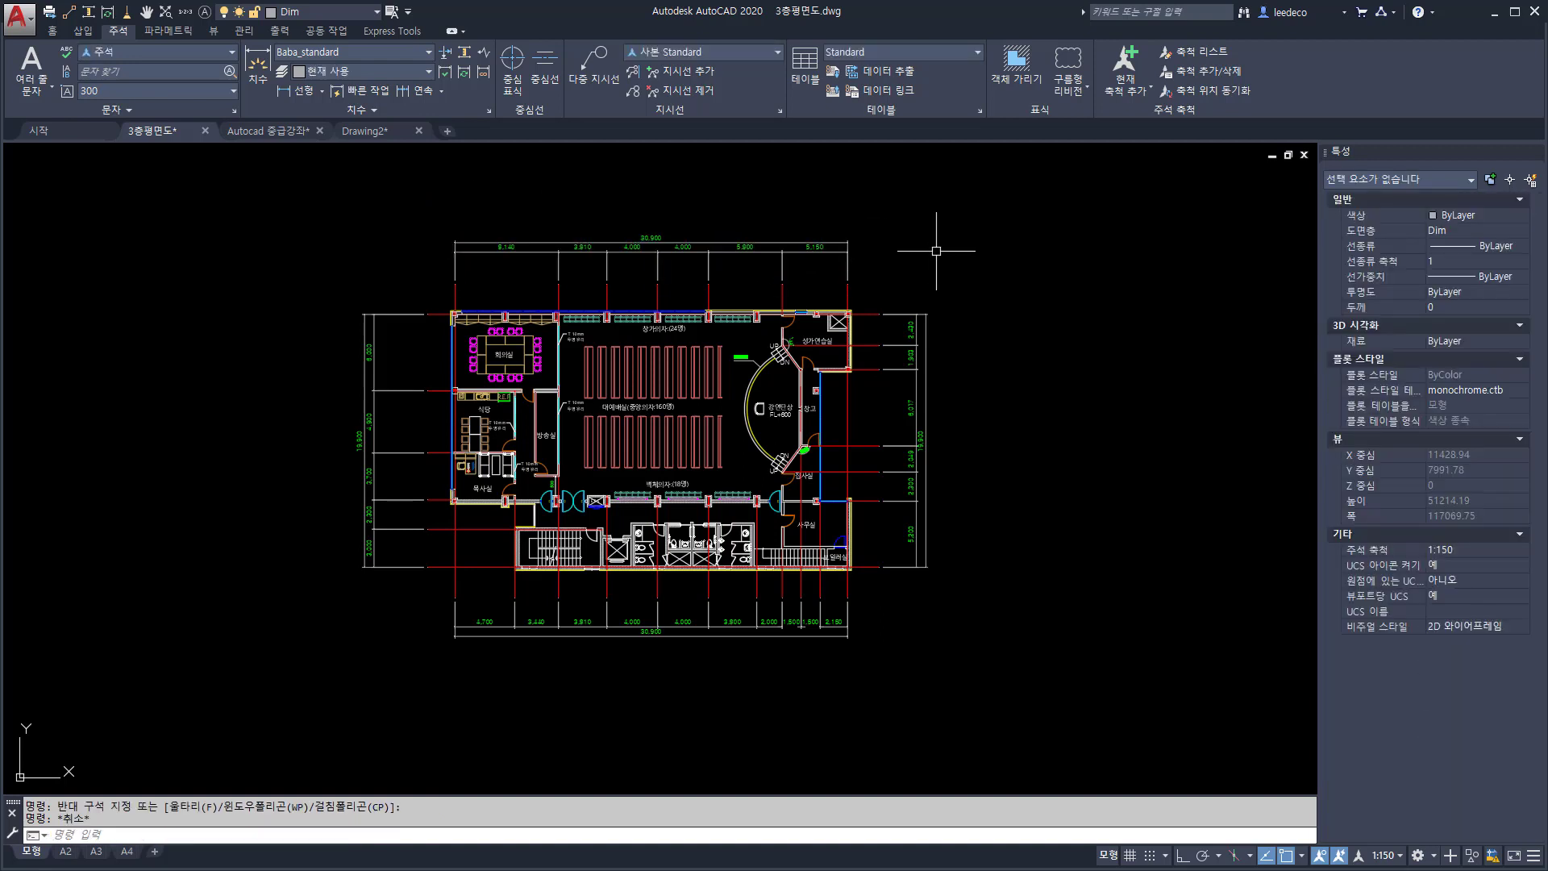
Check the current DIMSCALE value of the floor plan drawing without changing it
text(ds)
key(Return)
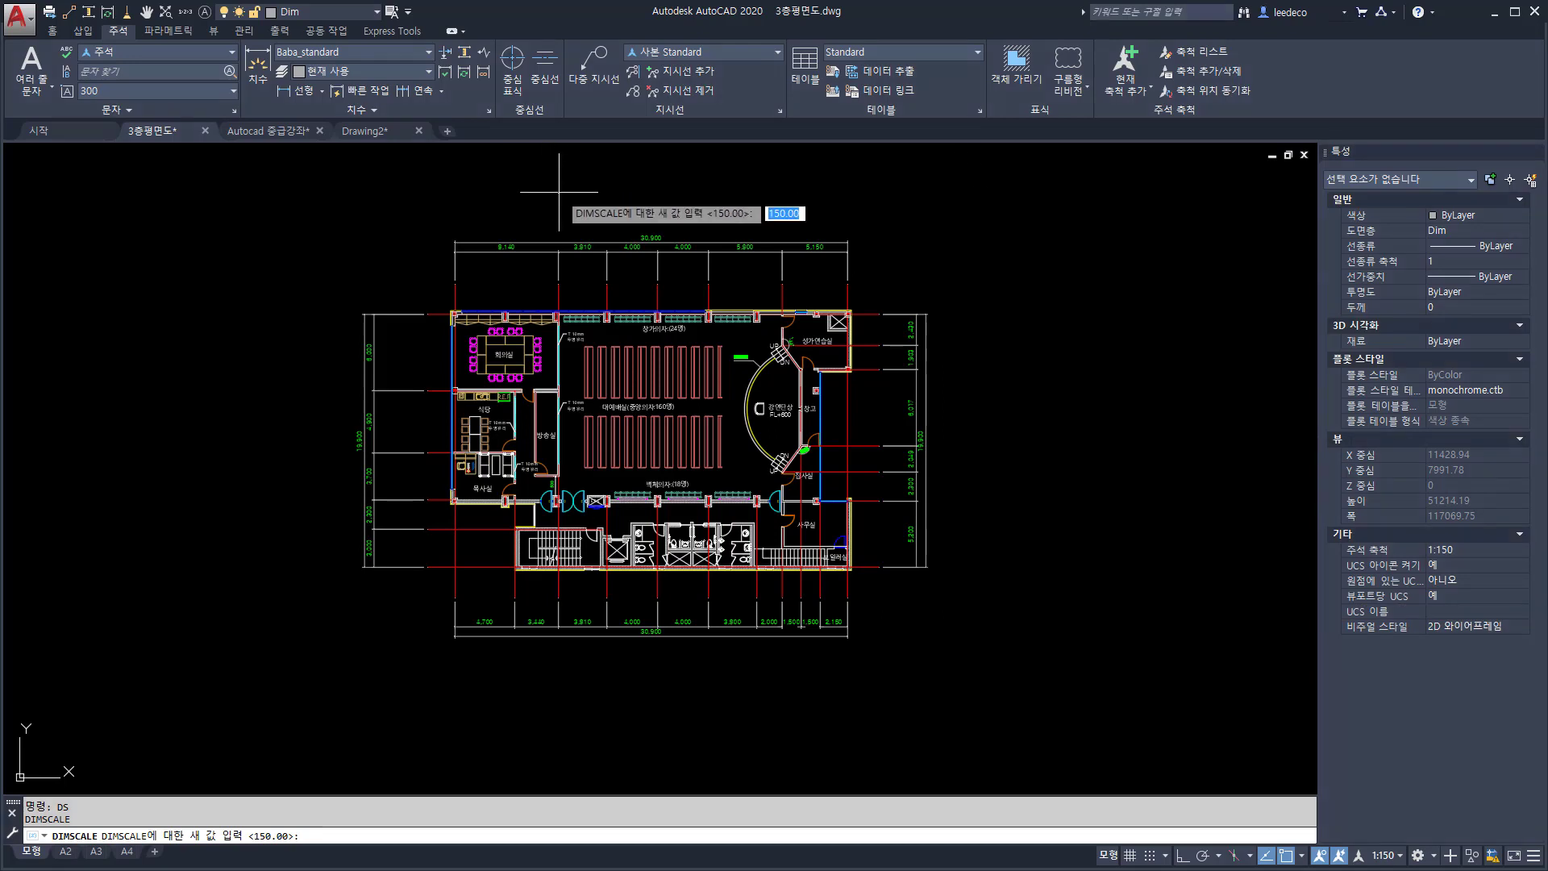
key(Escape)
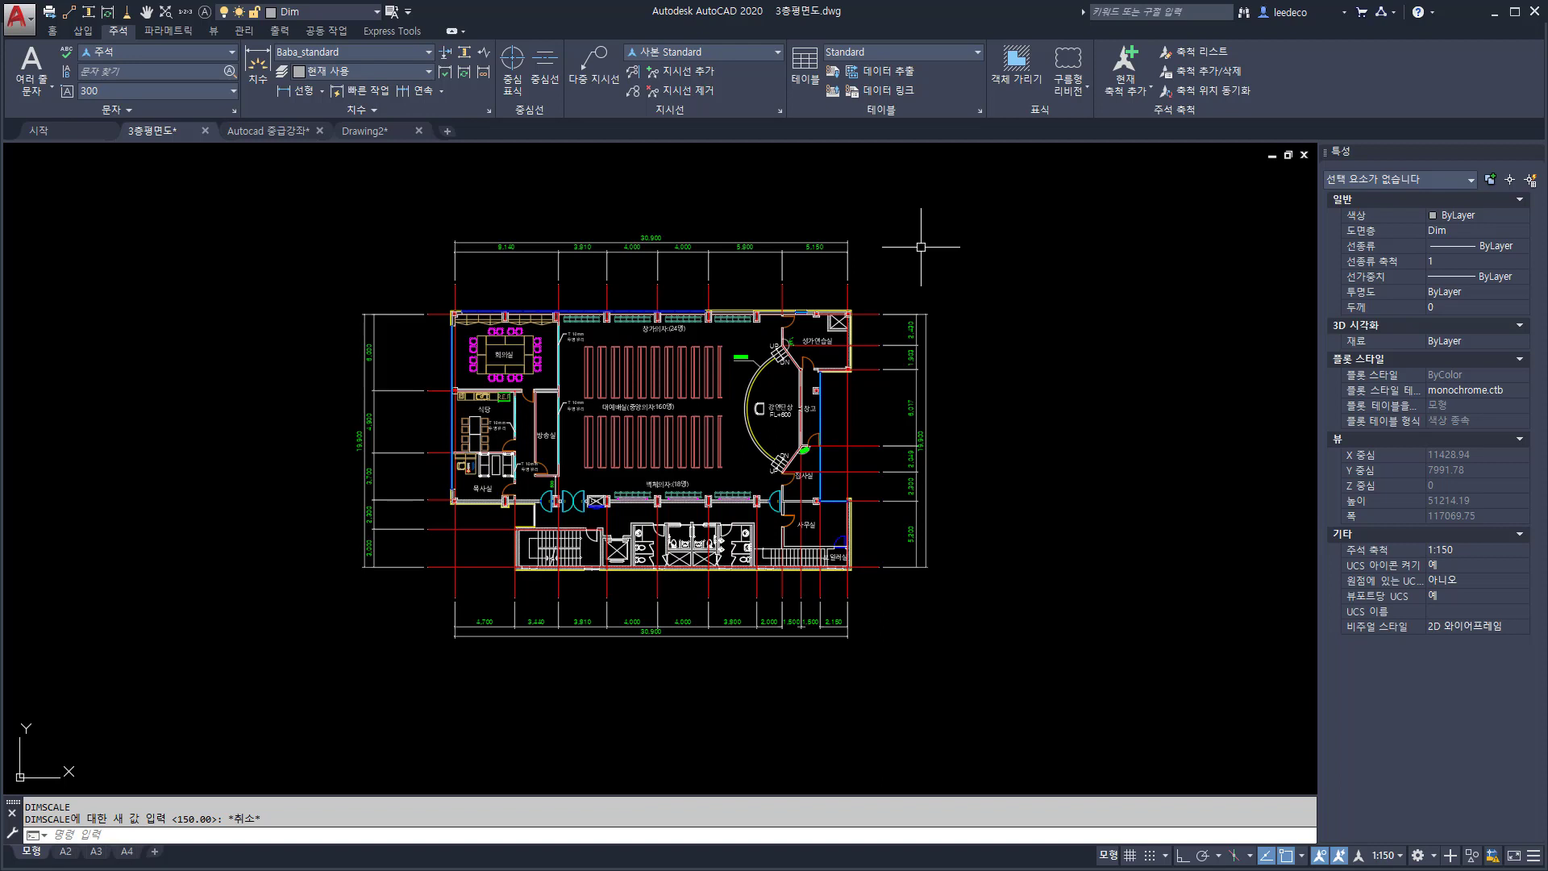
Change the dimension style of all dimensions on the four sides of the floor plan to the annotative style 사본 Baba_standard
click(974, 590)
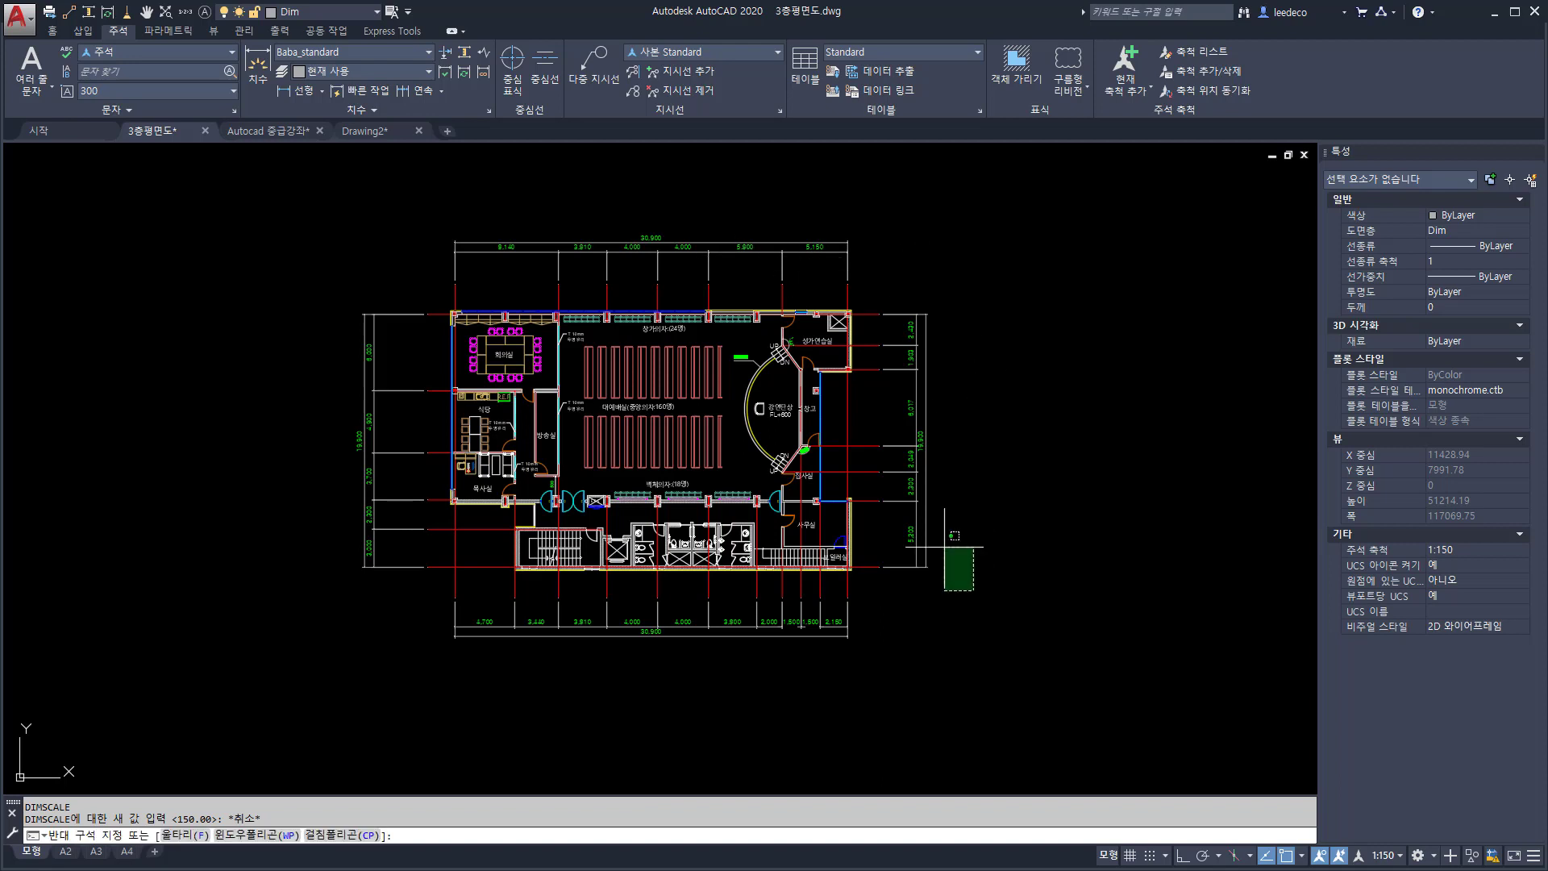
click(905, 288)
click(898, 264)
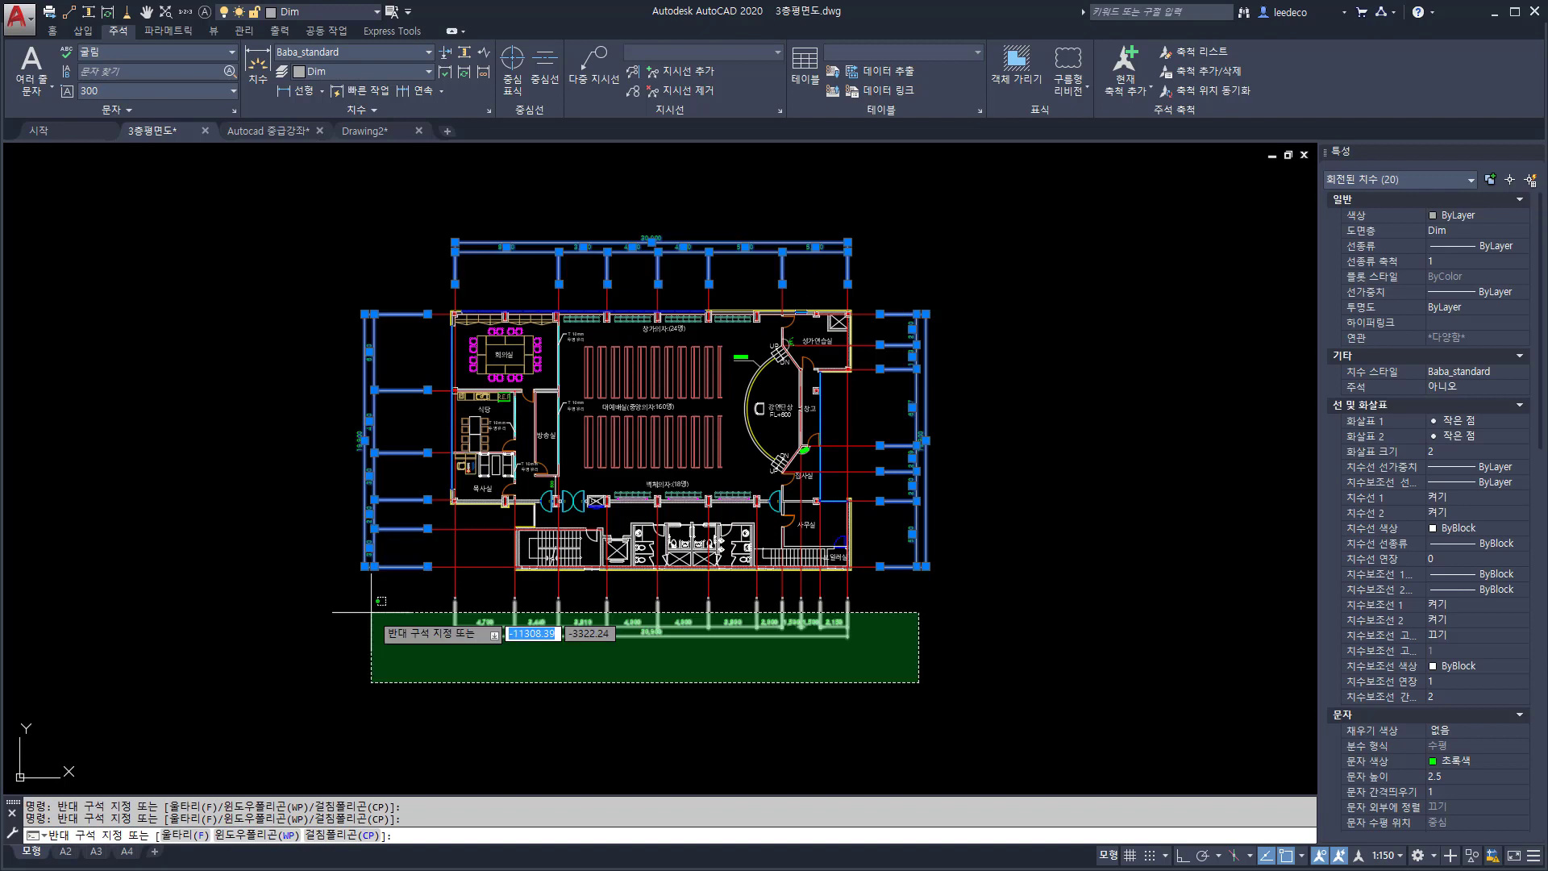
click(371, 613)
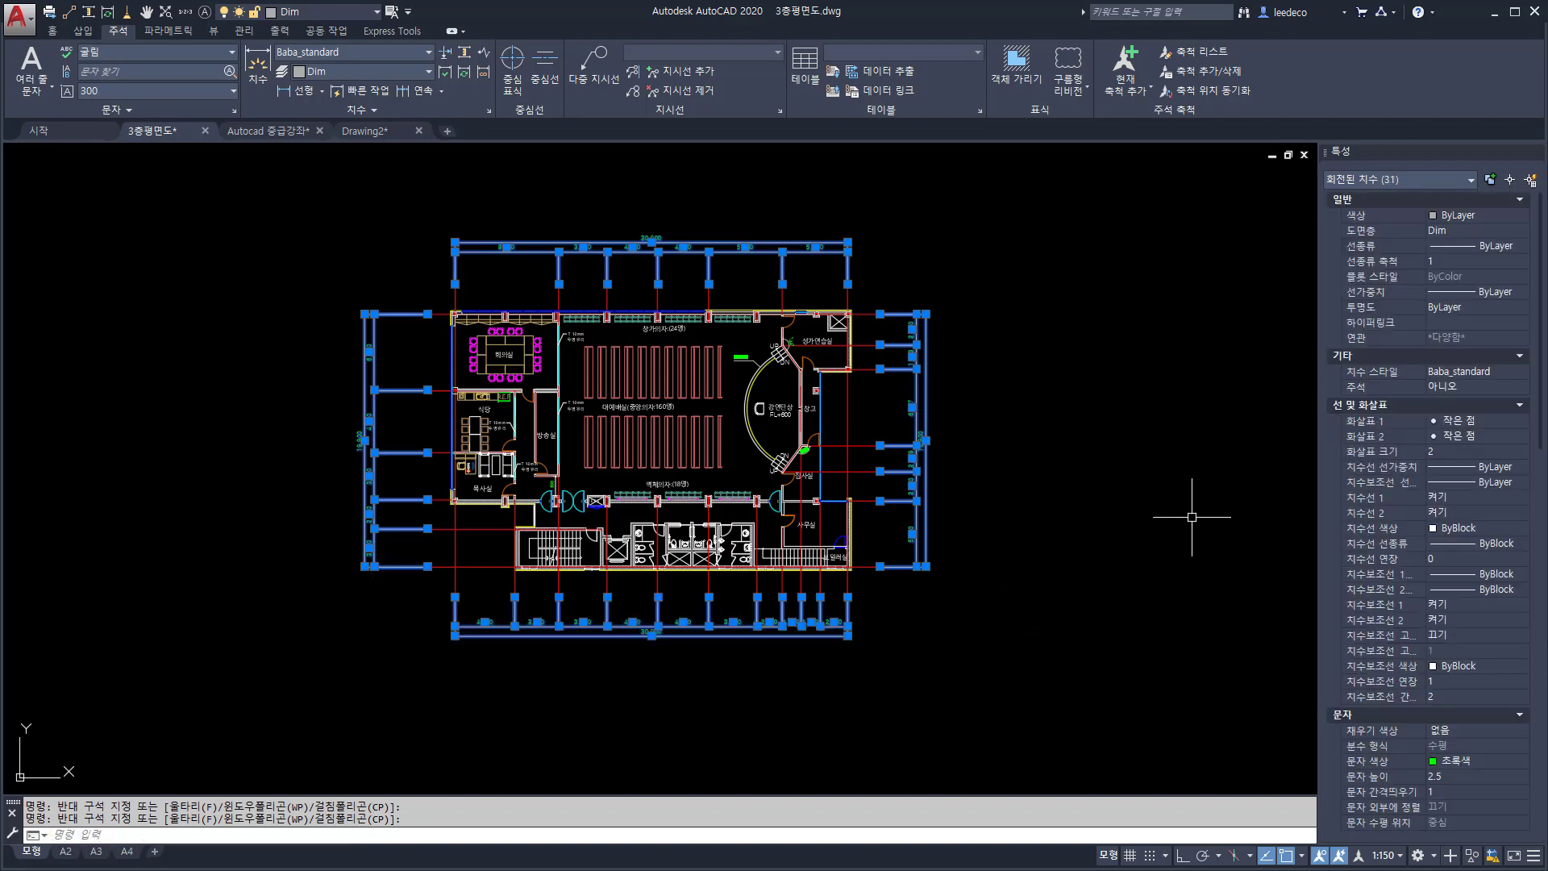
click(1460, 372)
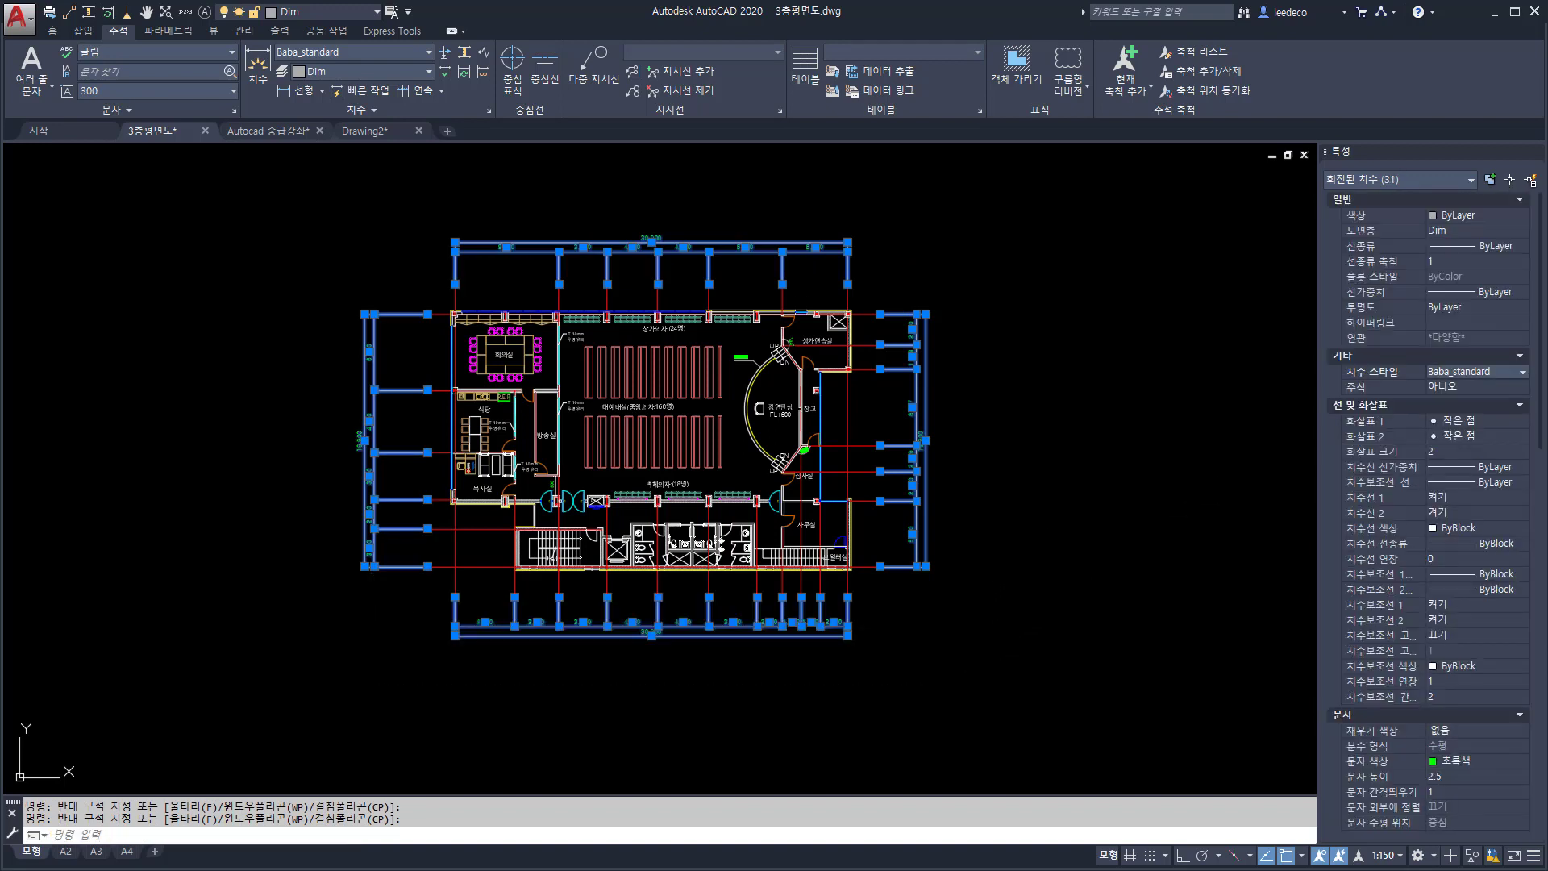
click(1523, 372)
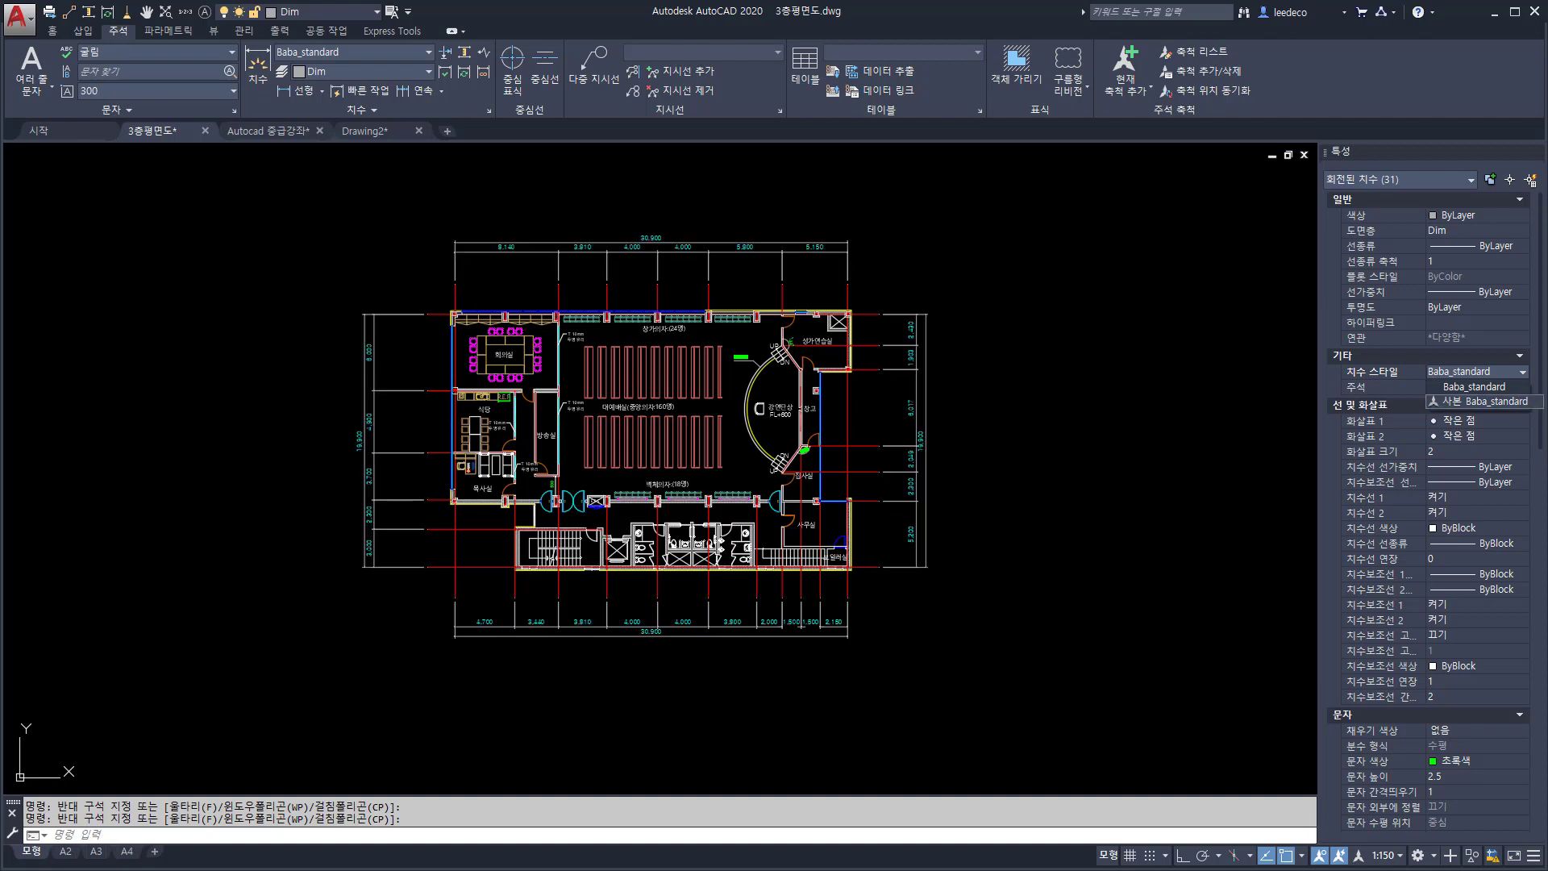
click(1476, 401)
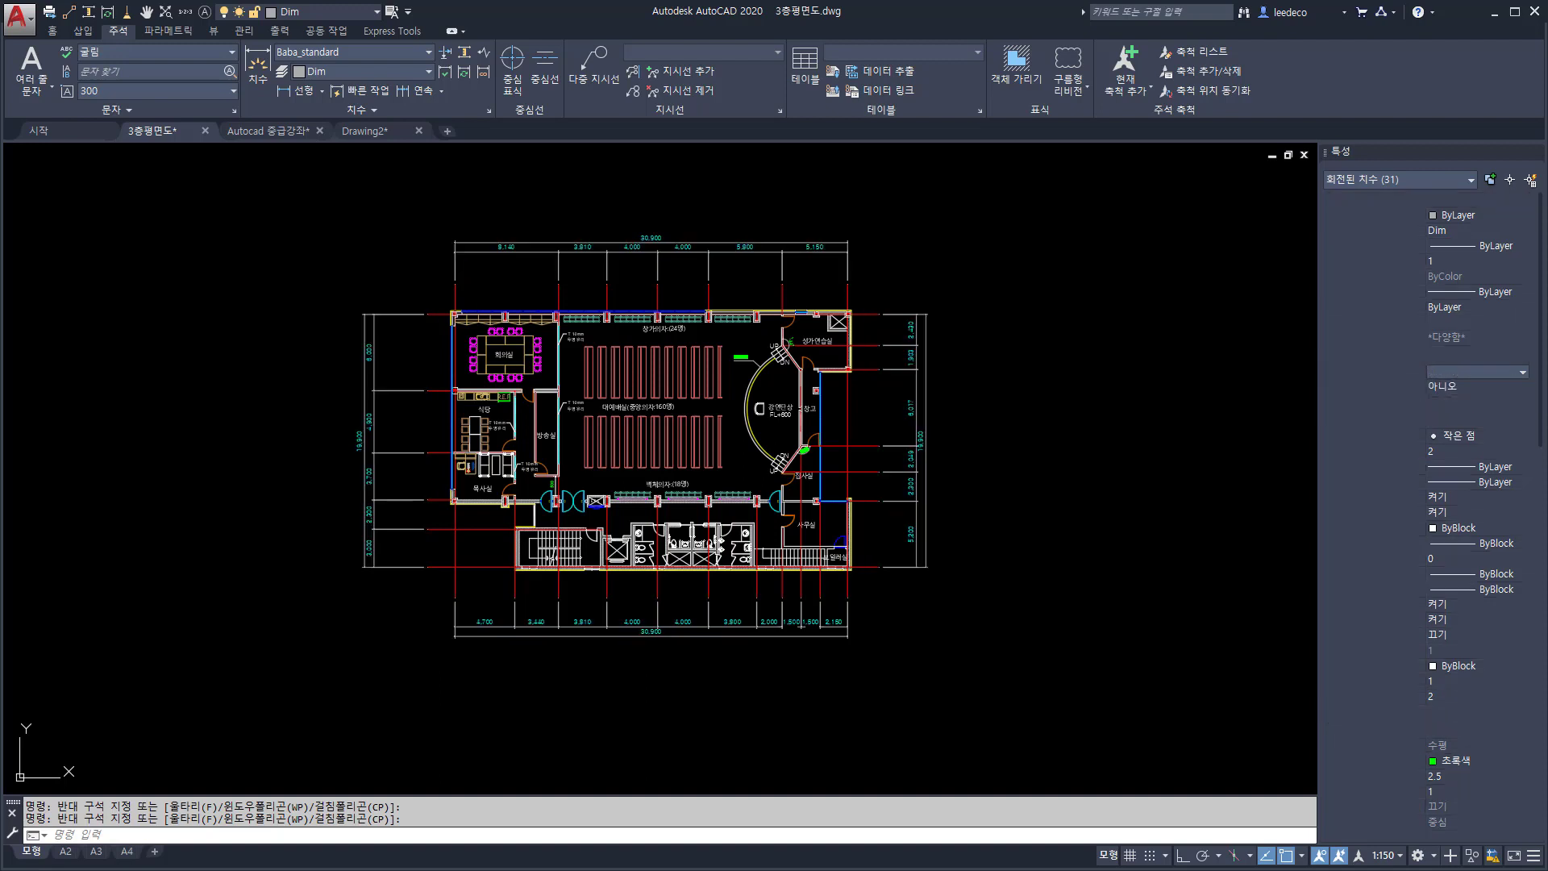
key(Escape)
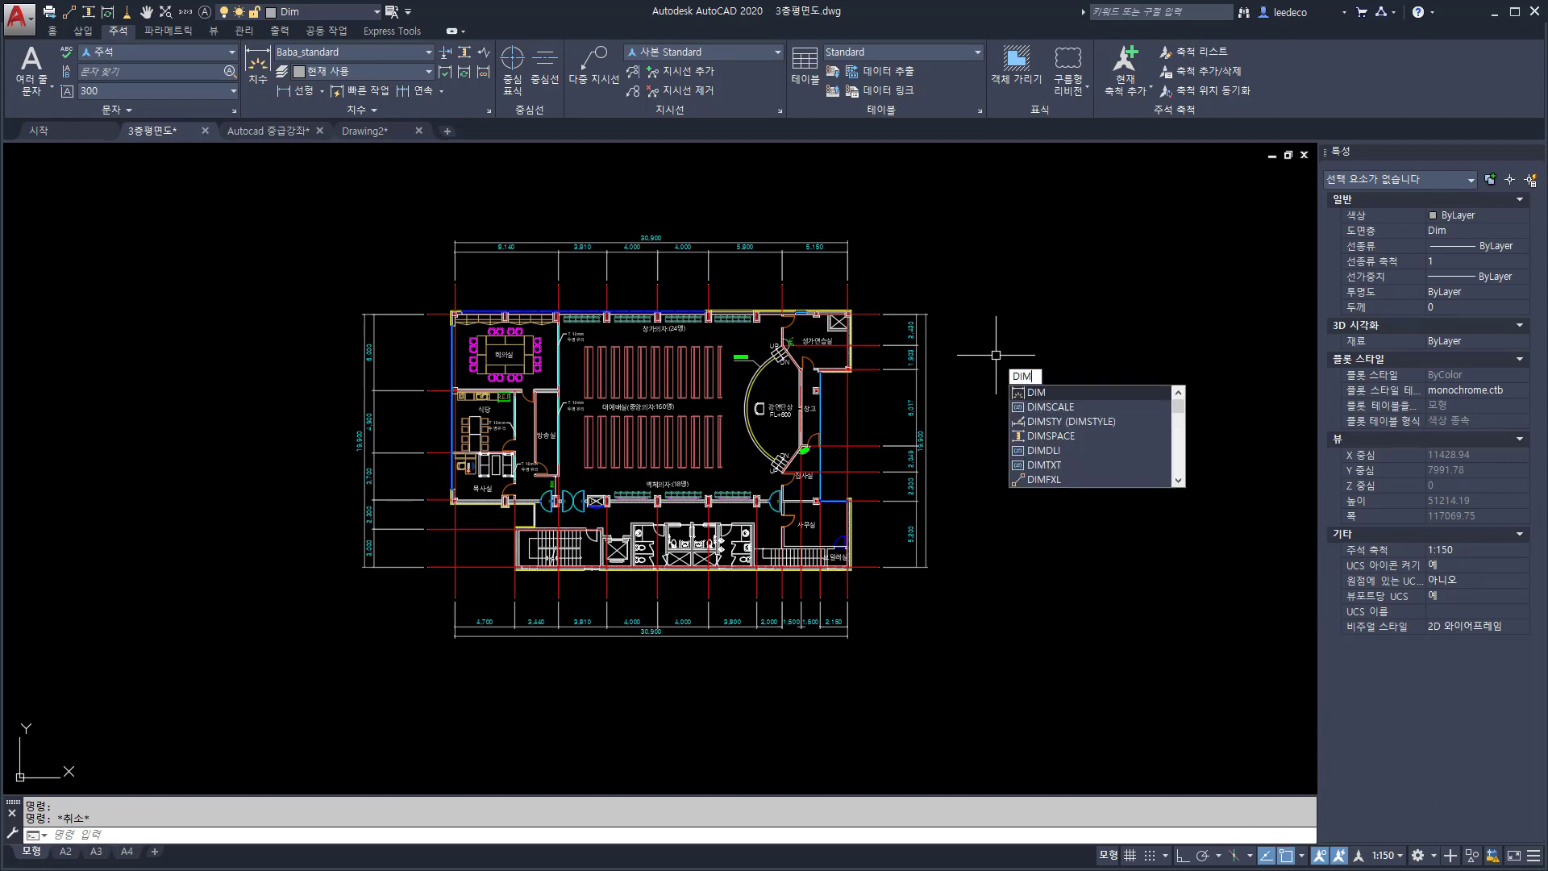
key(Escape)
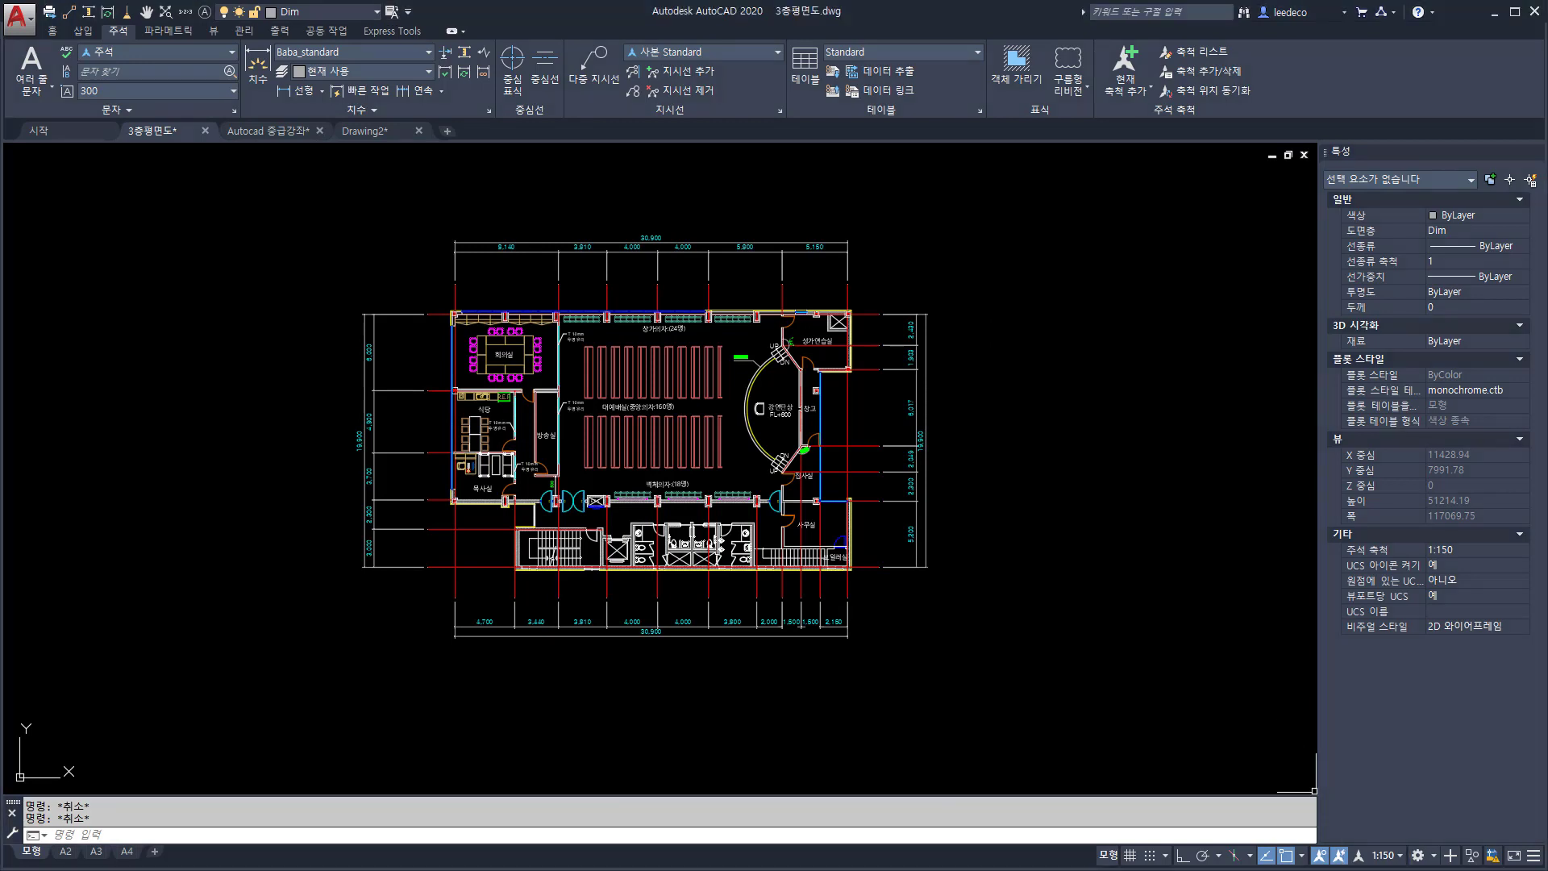
Set the annotation scale to 1:100 and distribute the overall dimension above the floor plan from the inner dimension row using Offset (간격띄우기)
click(1387, 856)
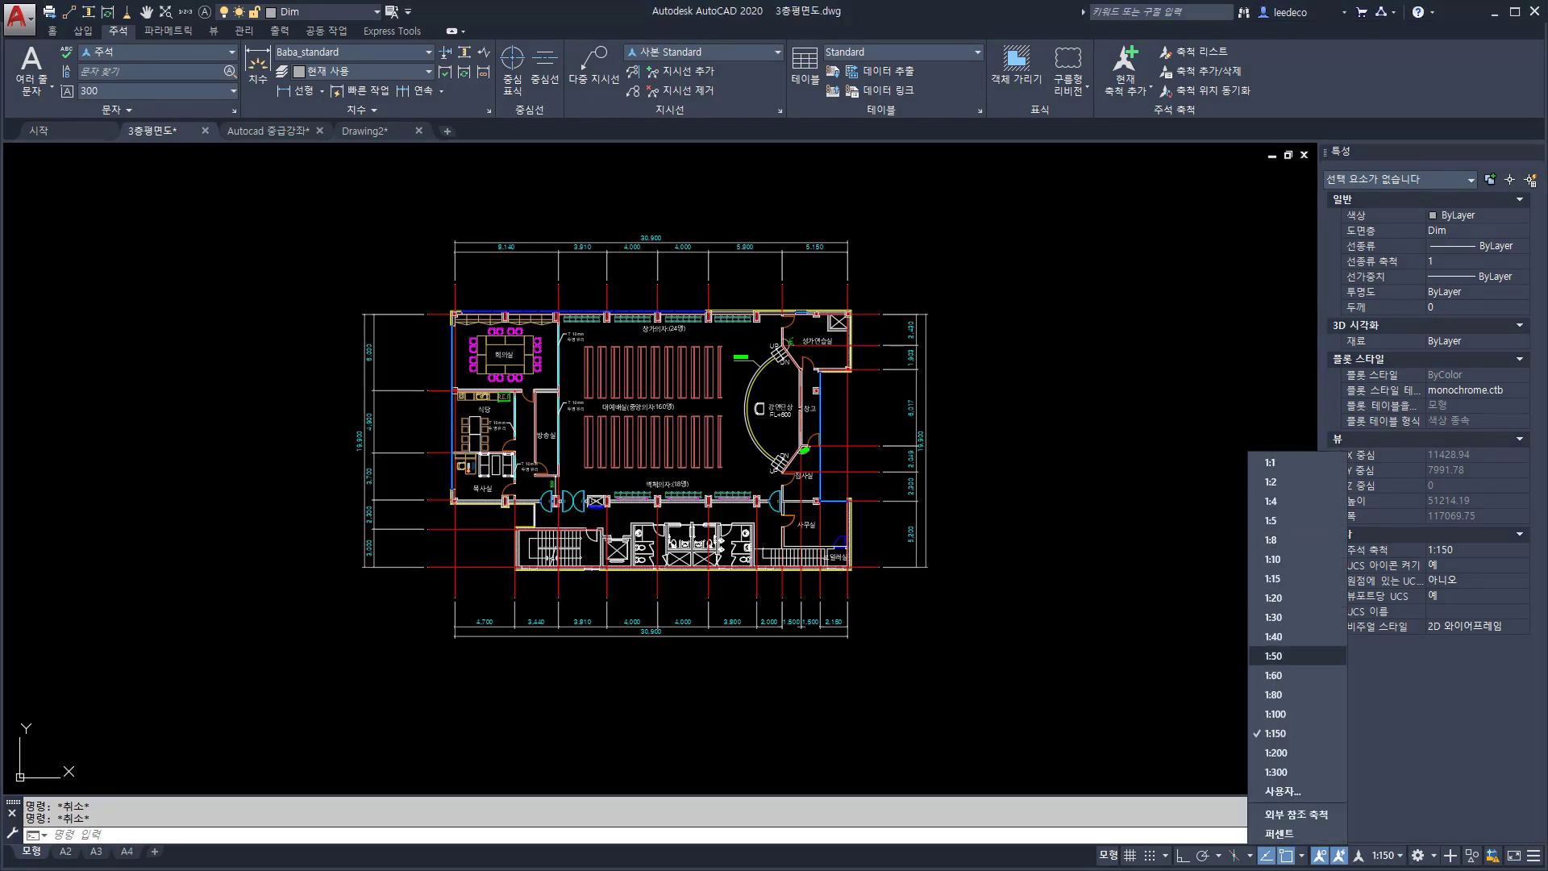
click(1276, 713)
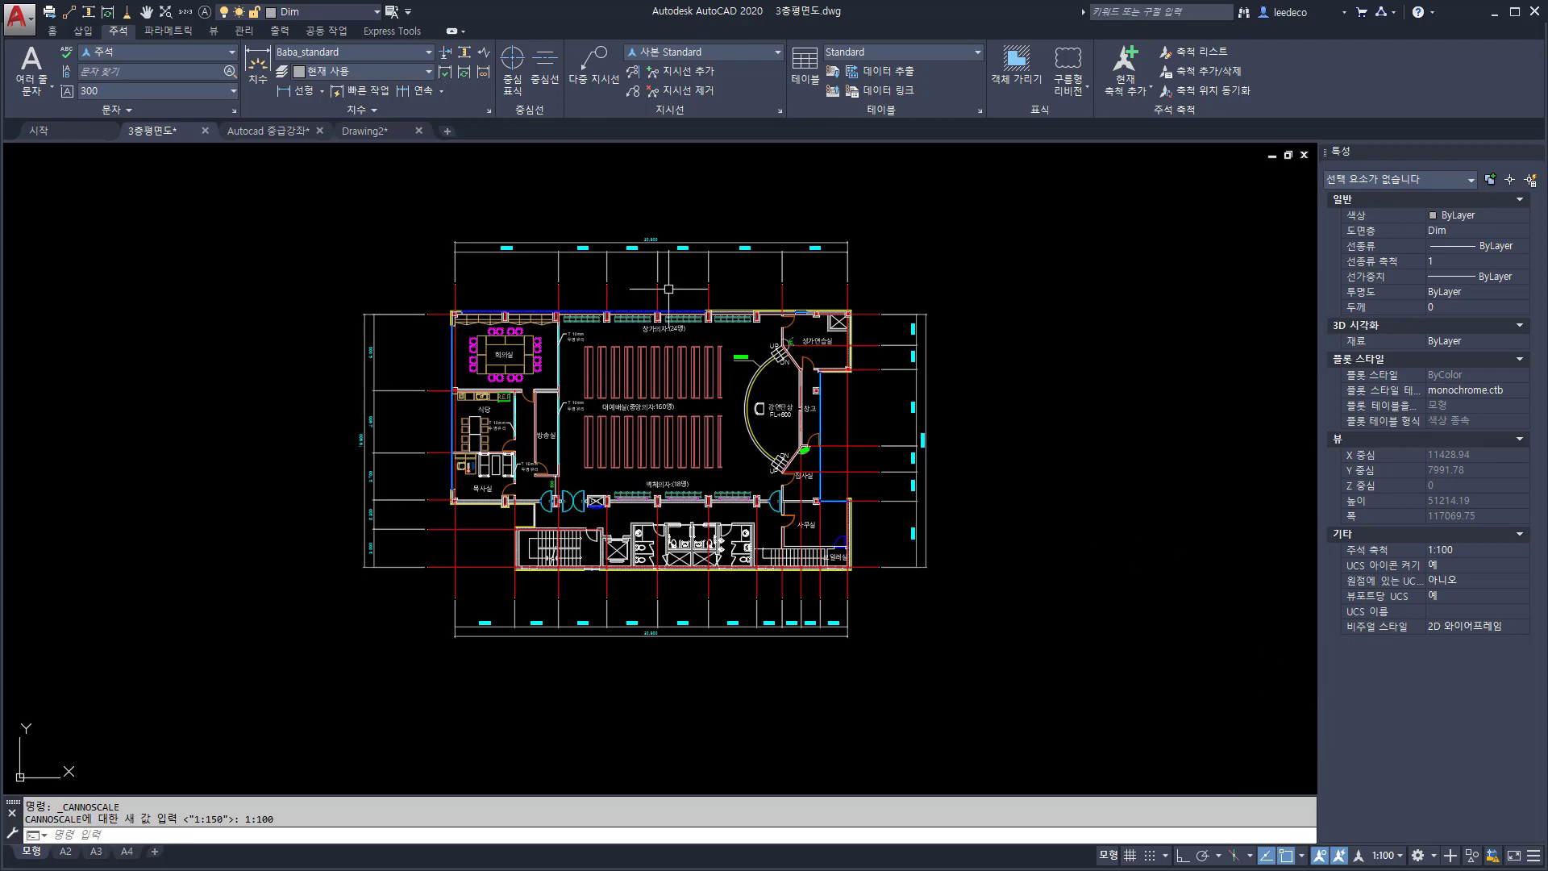
scroll(656, 234, up, 4)
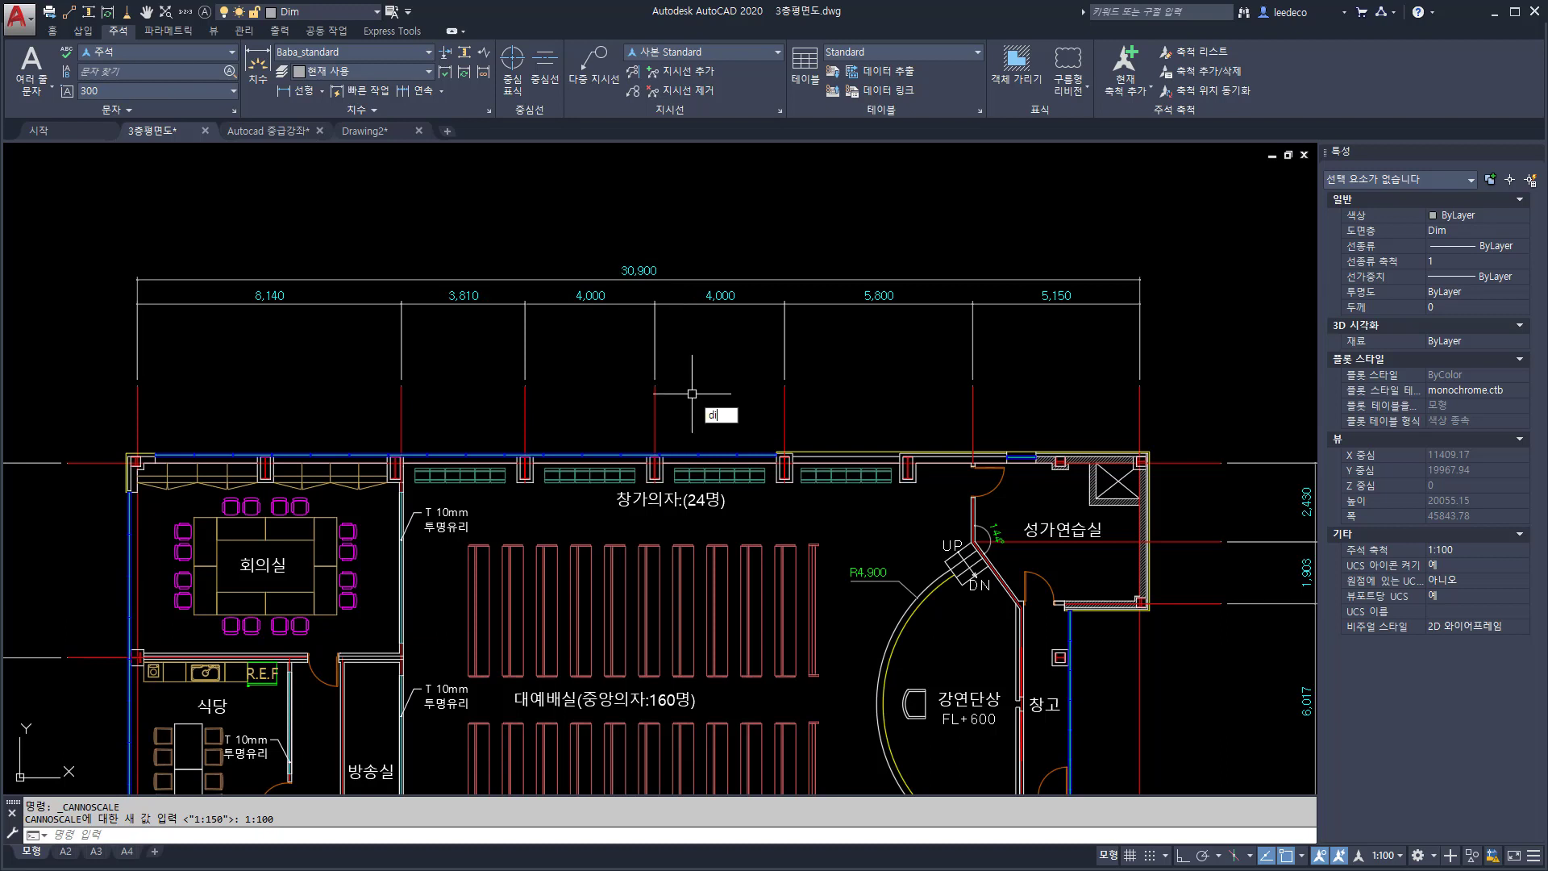
key(Return)
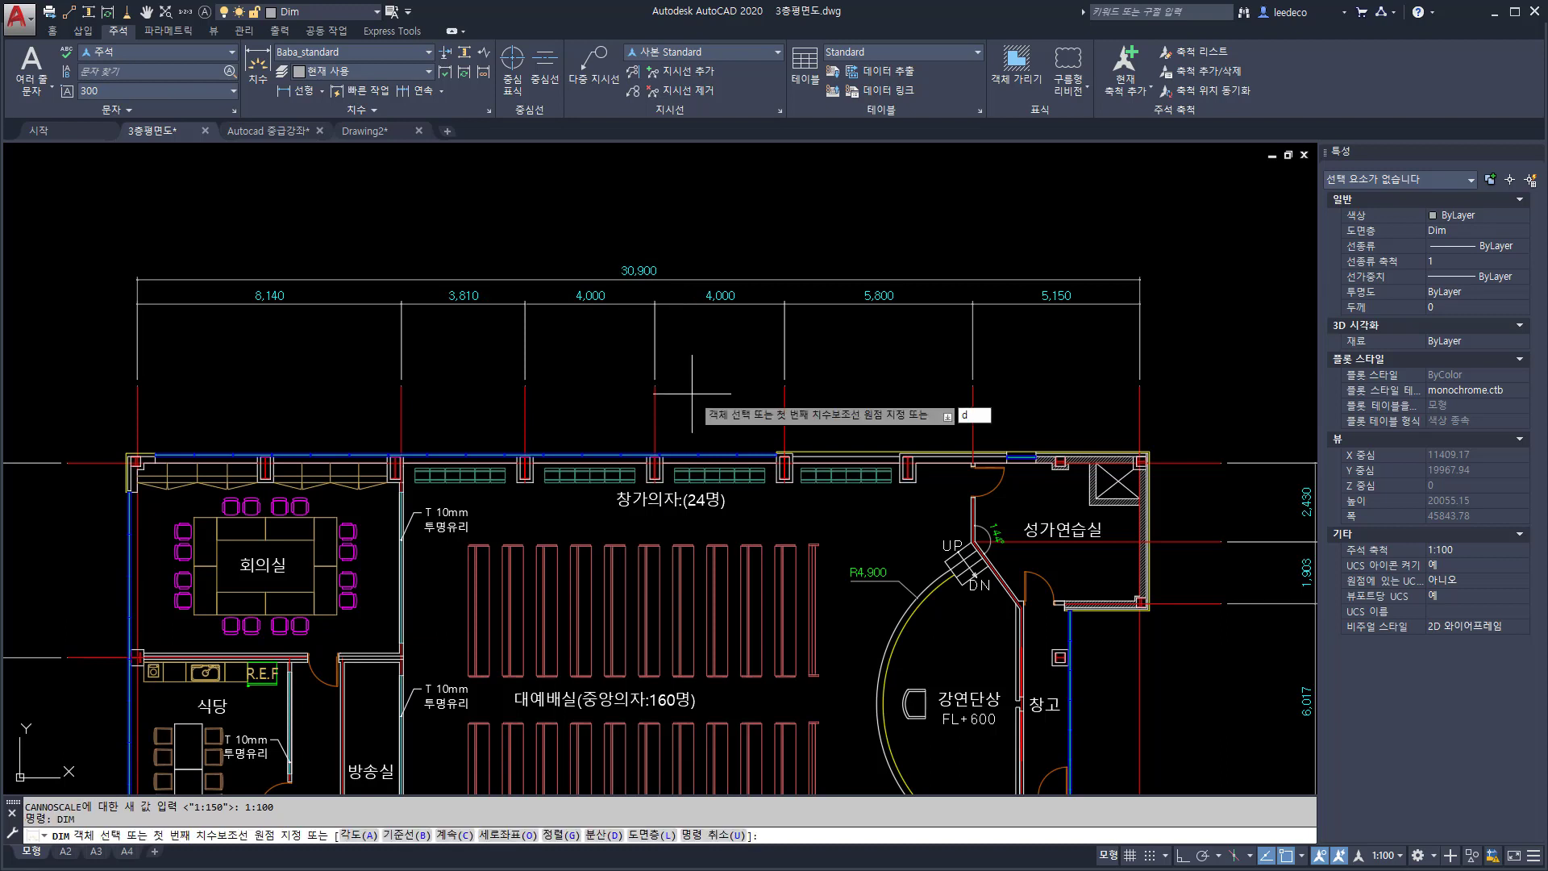
key(Return)
key(Return)
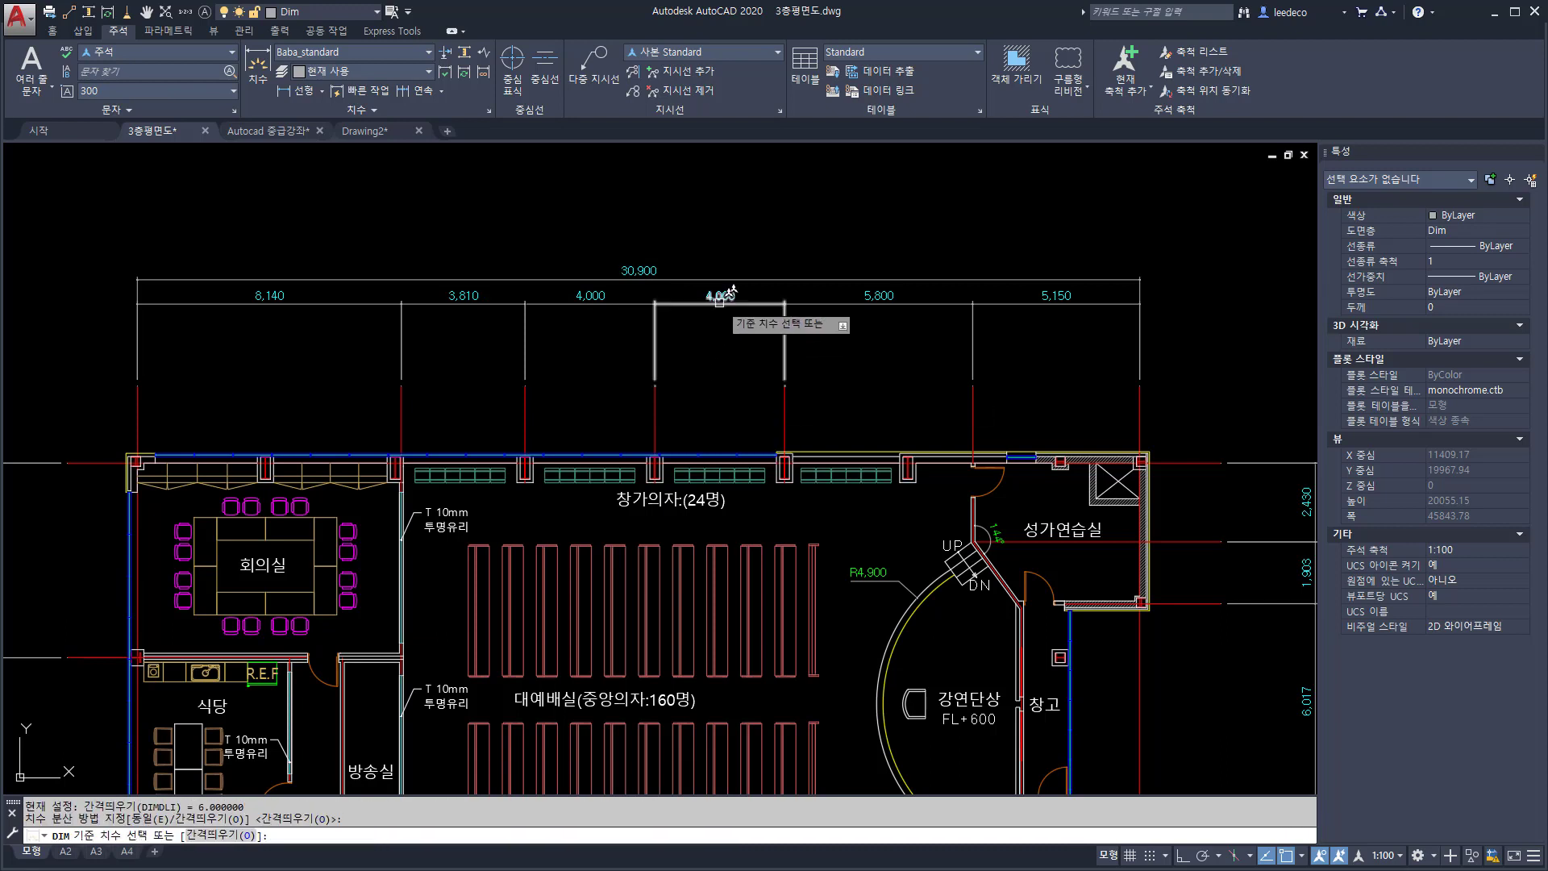
click(736, 303)
click(782, 280)
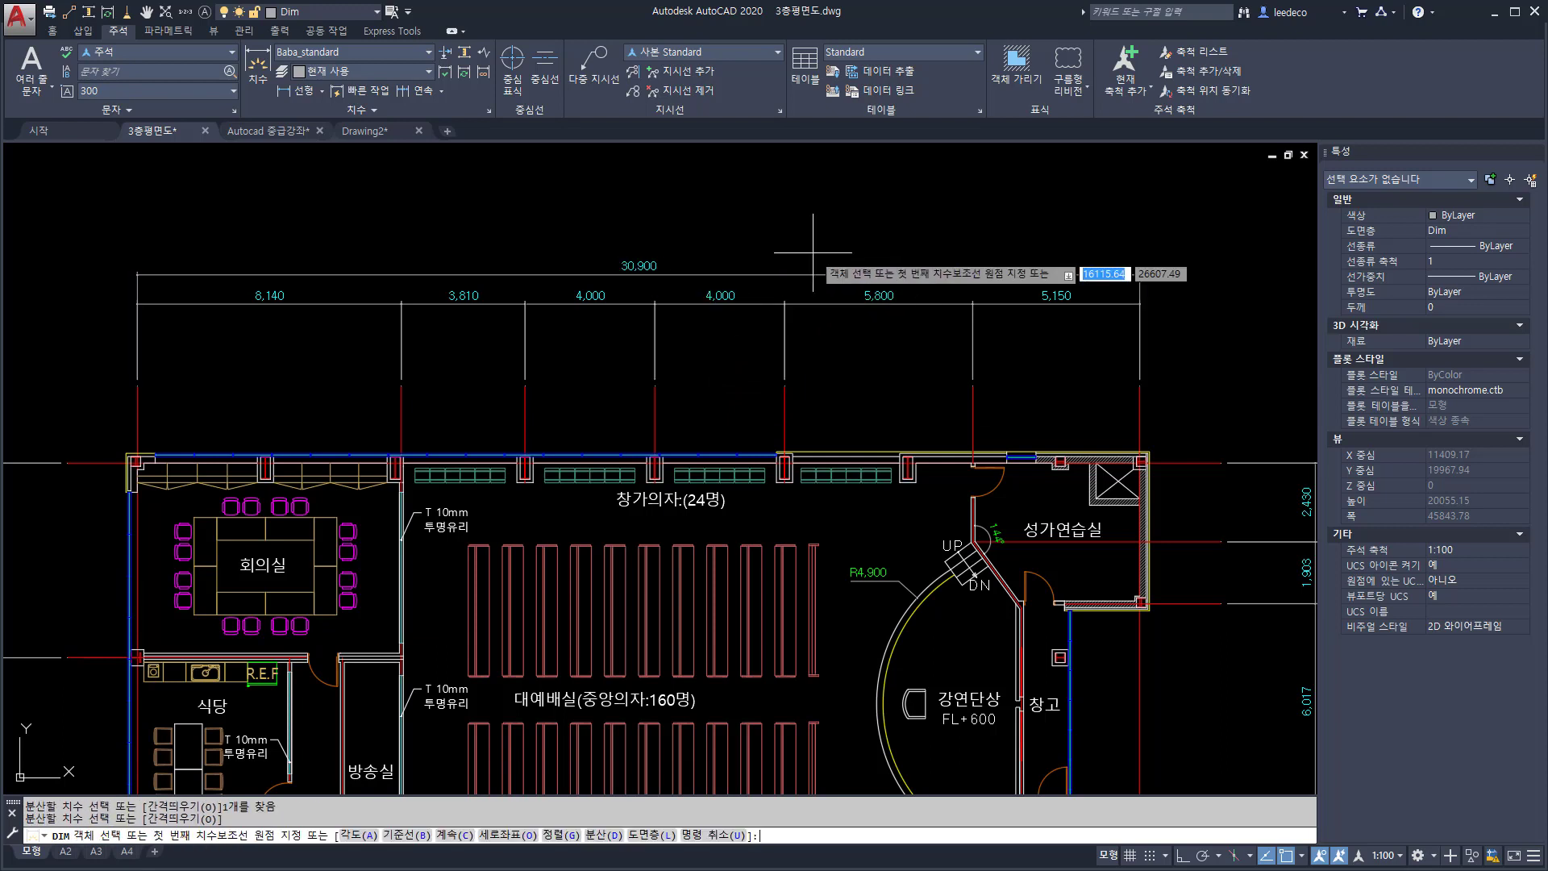
key(Return)
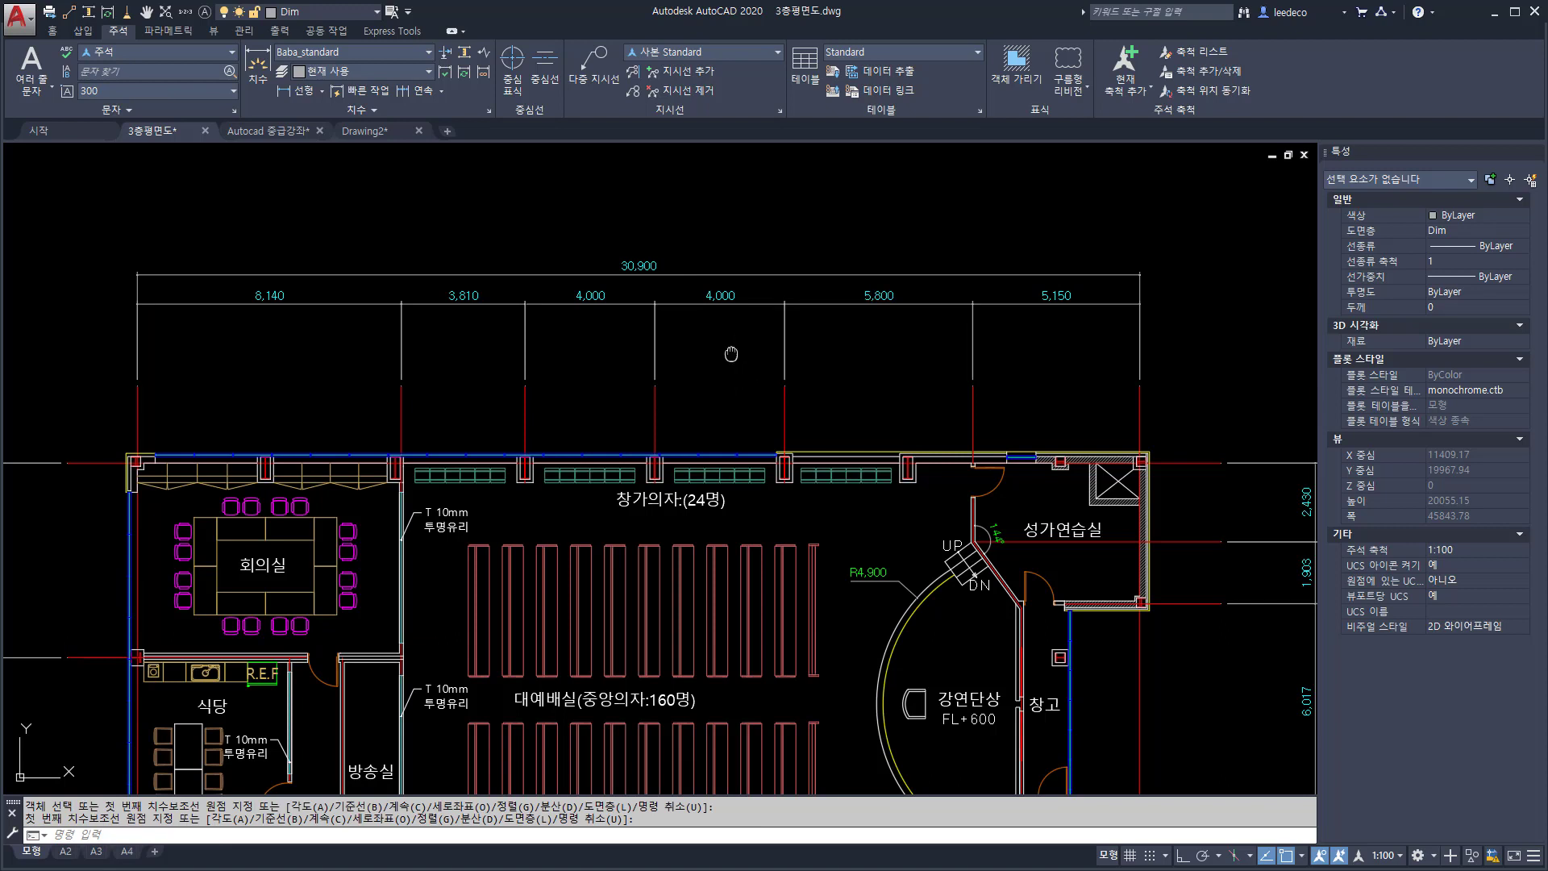
Distribute the overall vertical dimension on the plan's right side from the 1,903 dimension using the DIM command's Offset (간격띄우기) option
middle_drag(732, 355, 498, 271)
key(Escape)
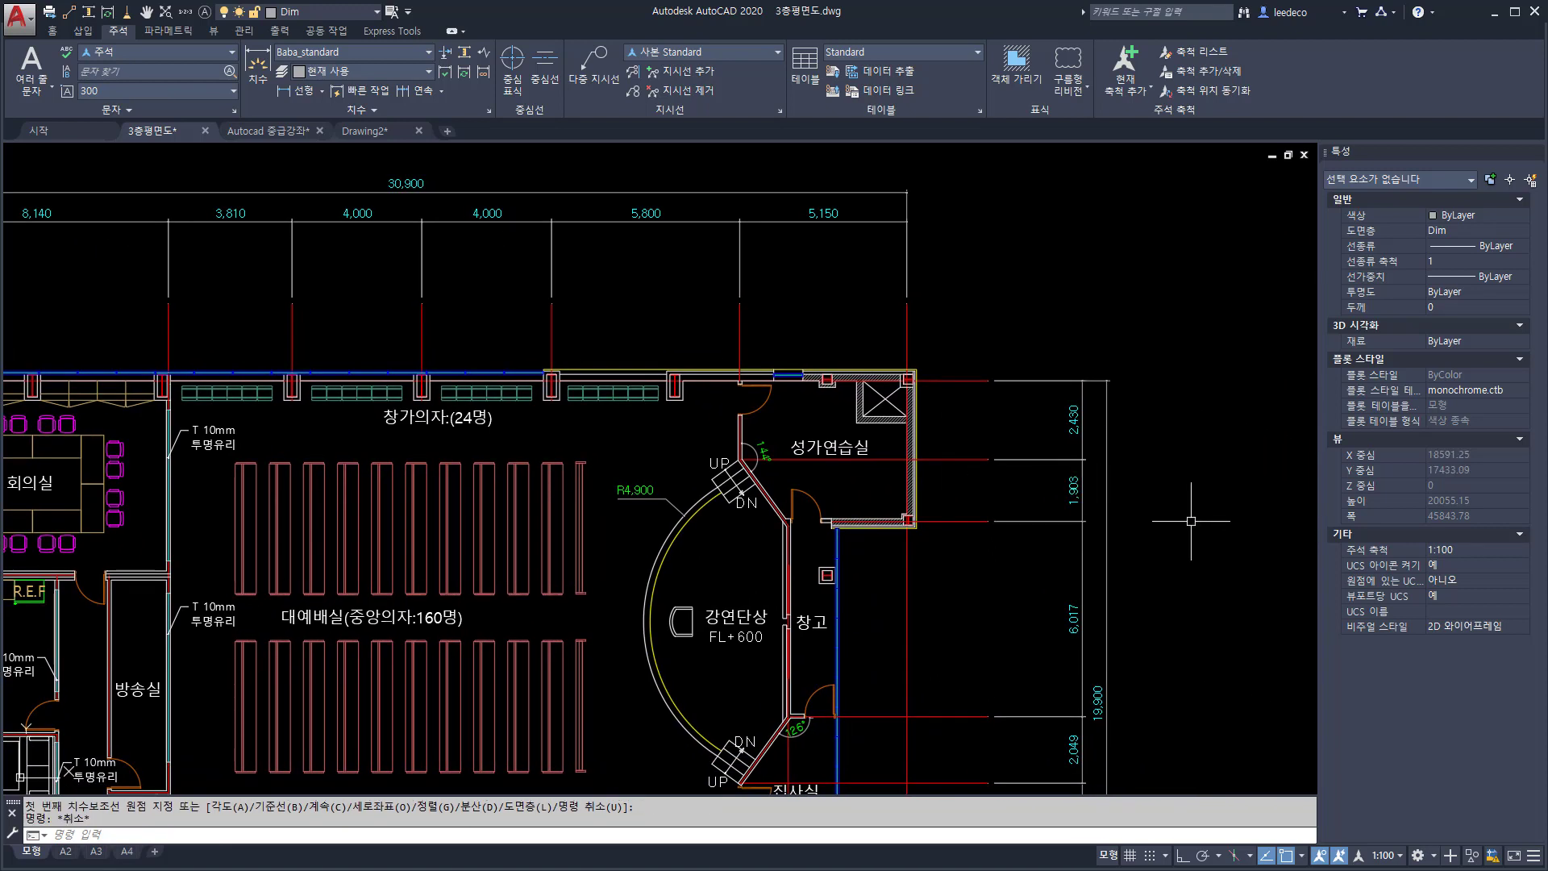
text(dim)
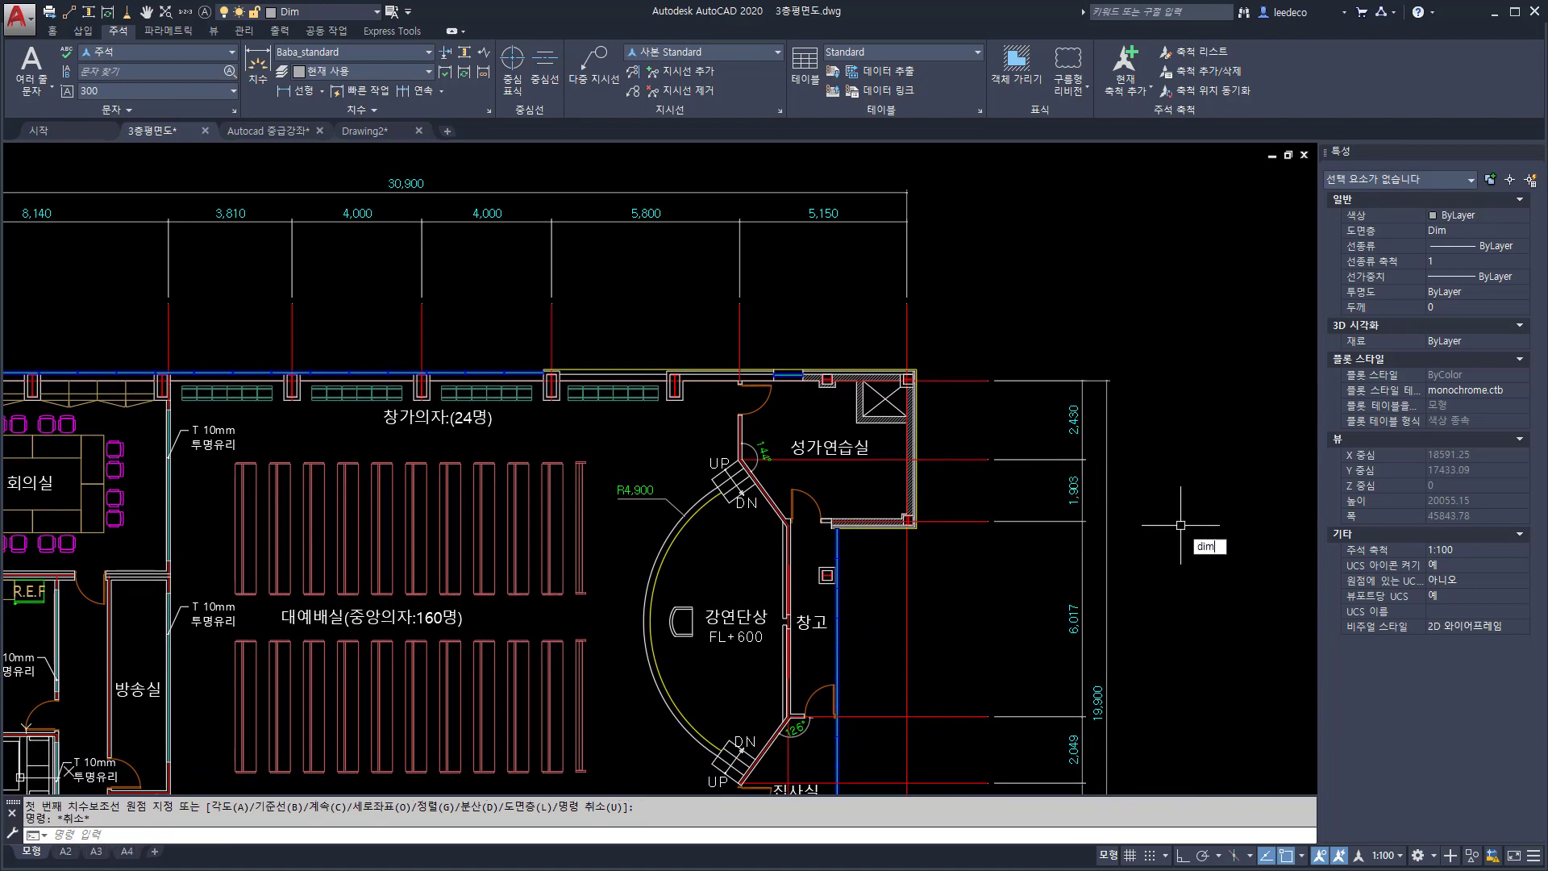
key(Return)
text(d)
key(Return)
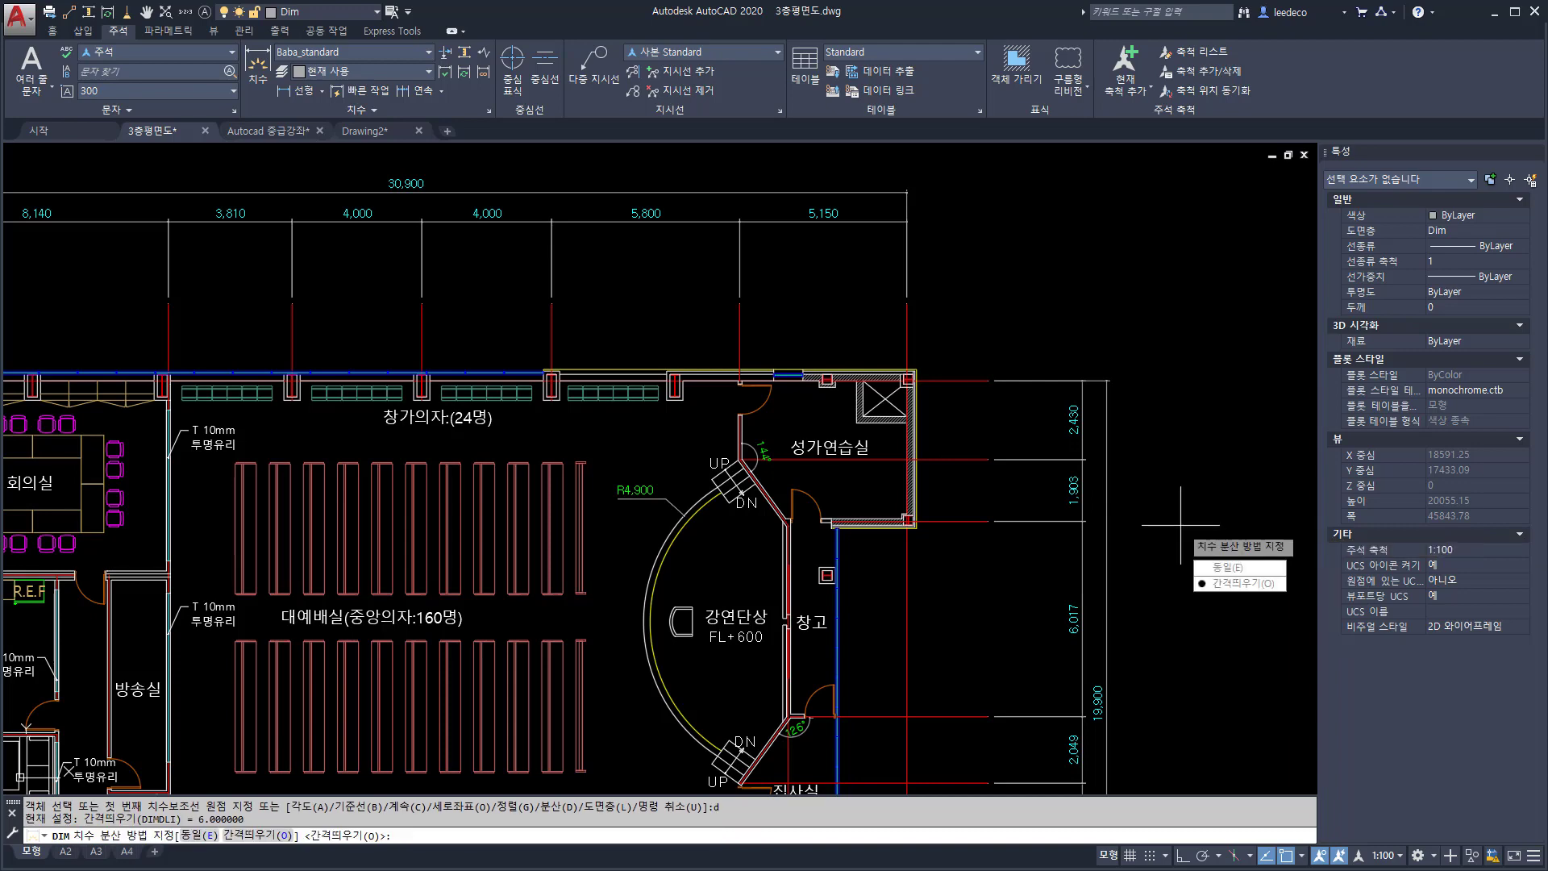
key(Return)
click(1085, 493)
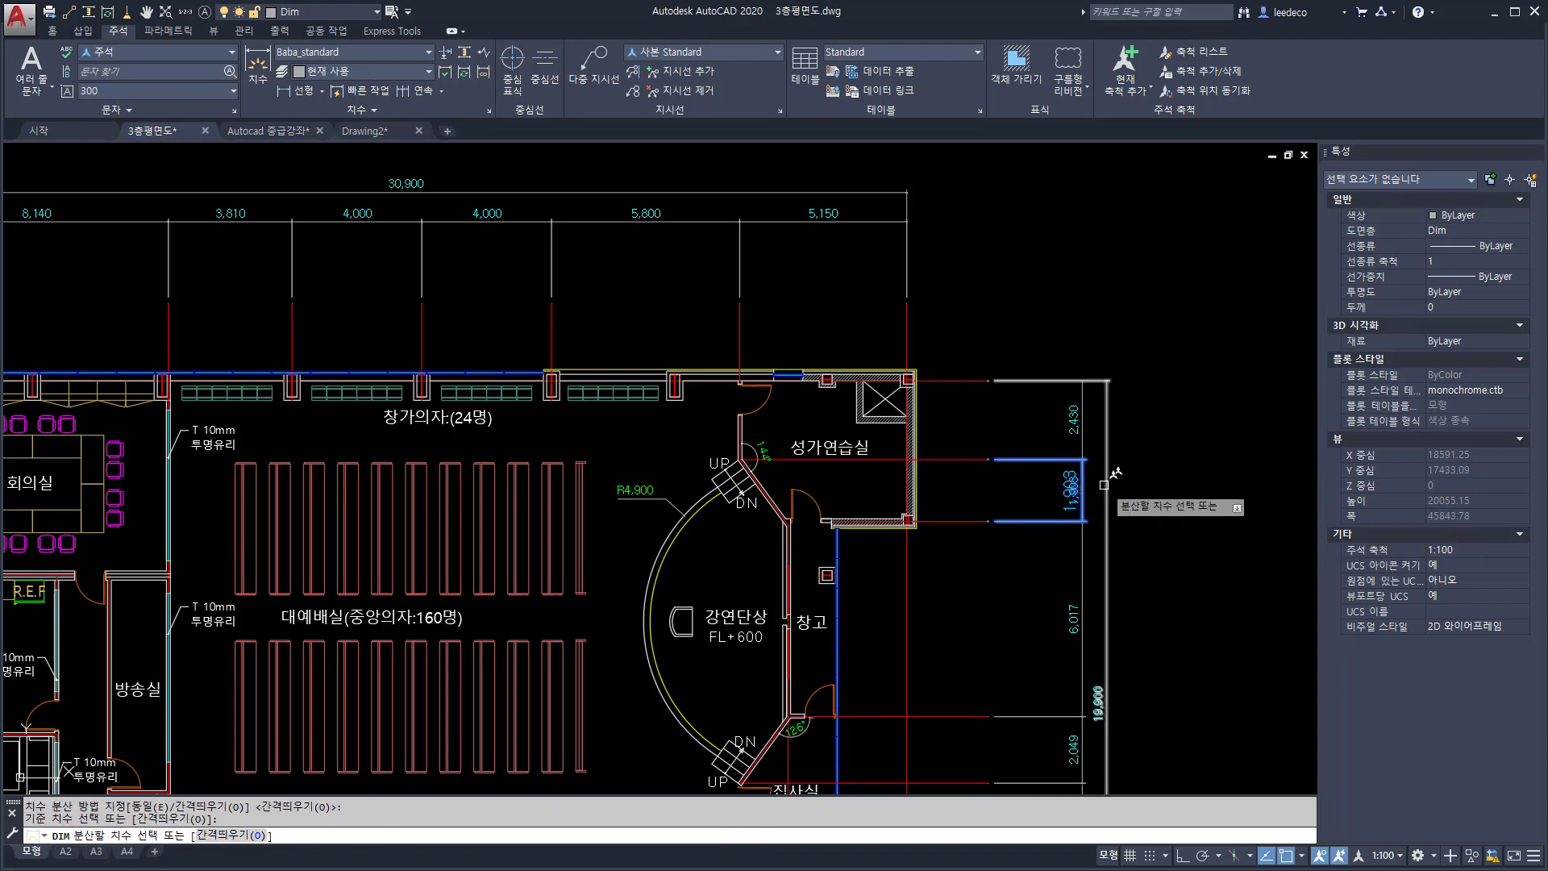
click(1105, 485)
key(Return)
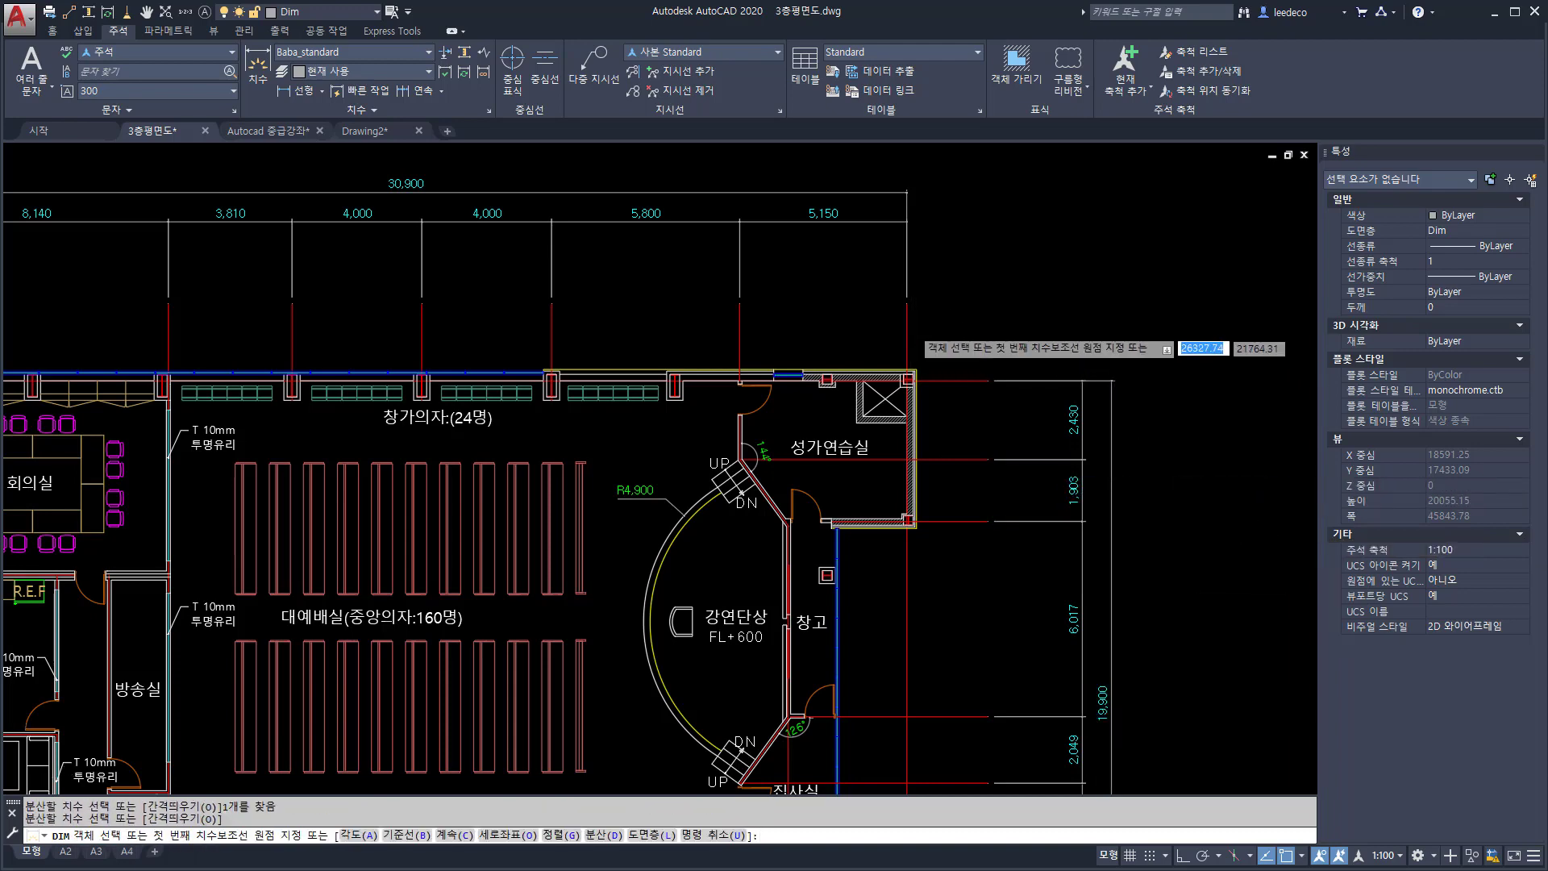
Distribute the overall vertical dimension on the plan's left side from the 4,900 dimension using the Offset (간격띄우기) option
scroll(912, 325, down, 2)
middle_drag(646, 504, 778, 384)
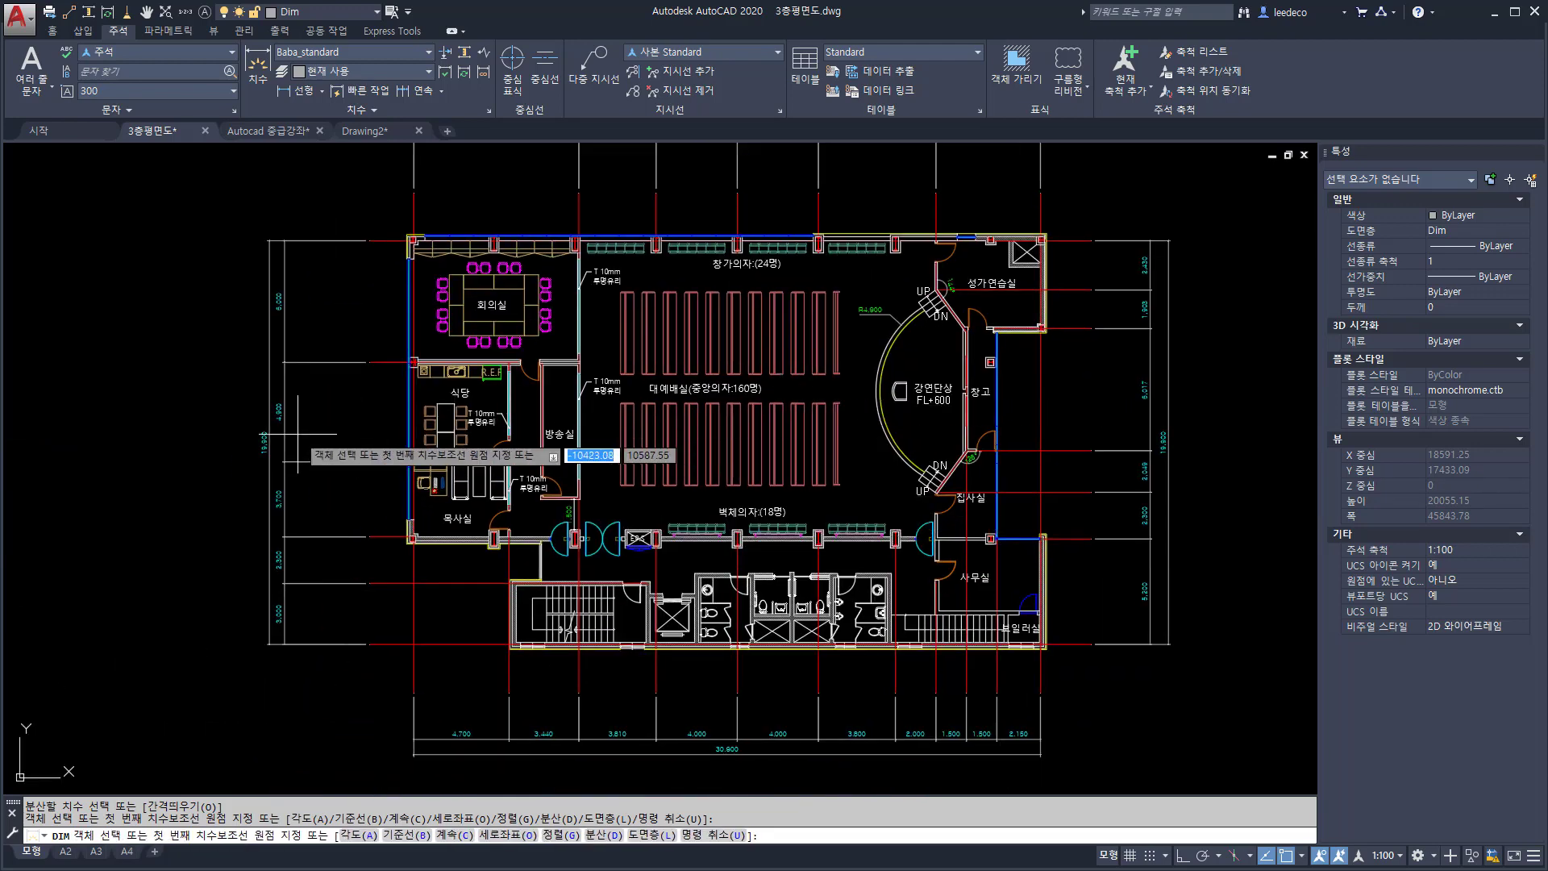
key(Return)
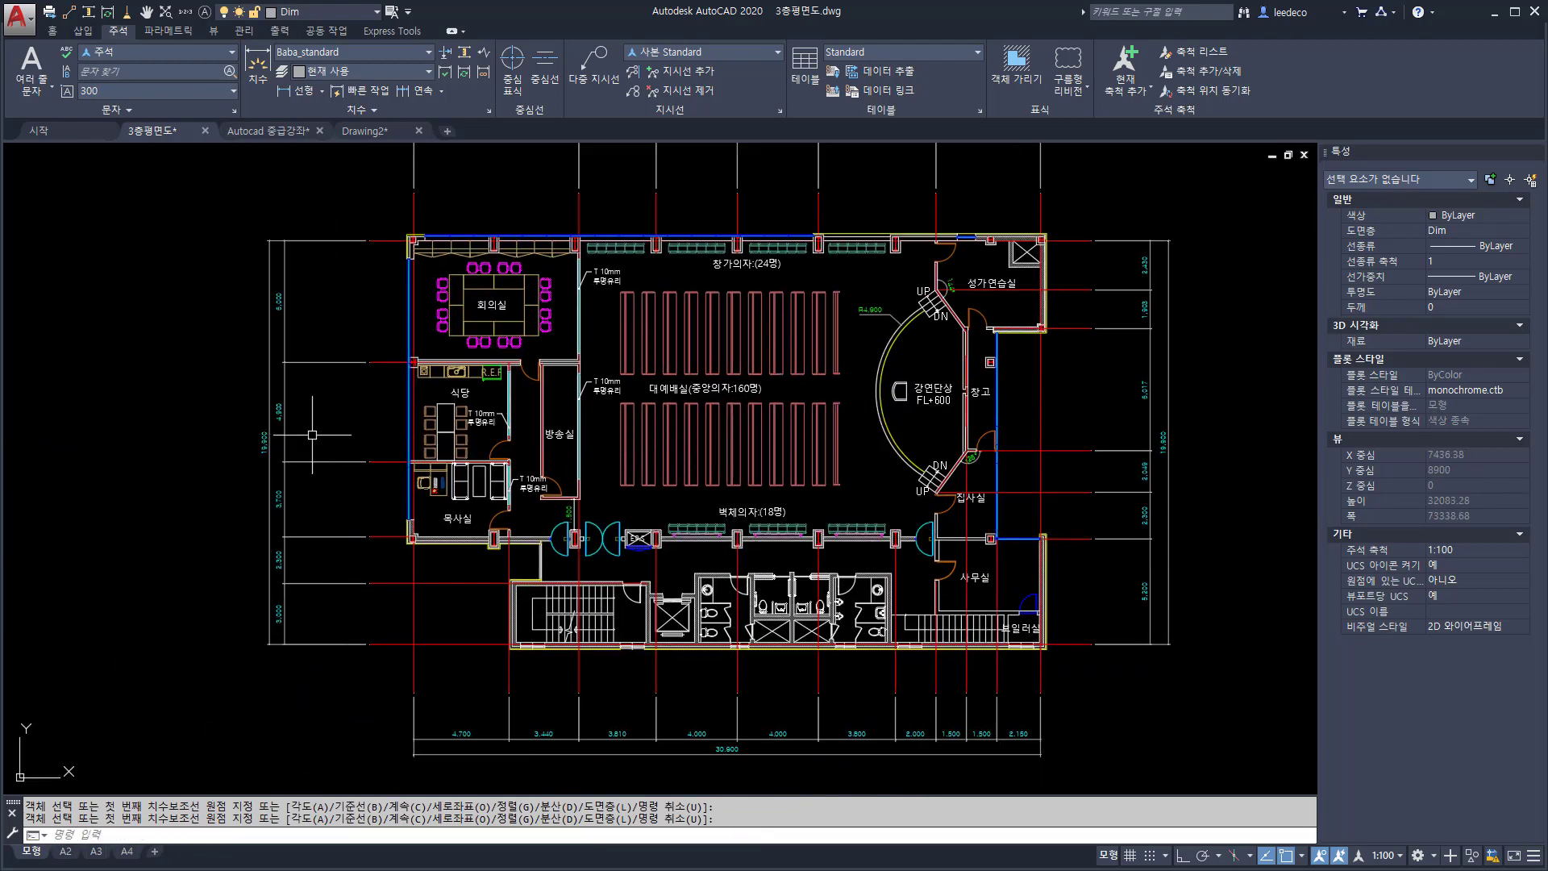
key(Return)
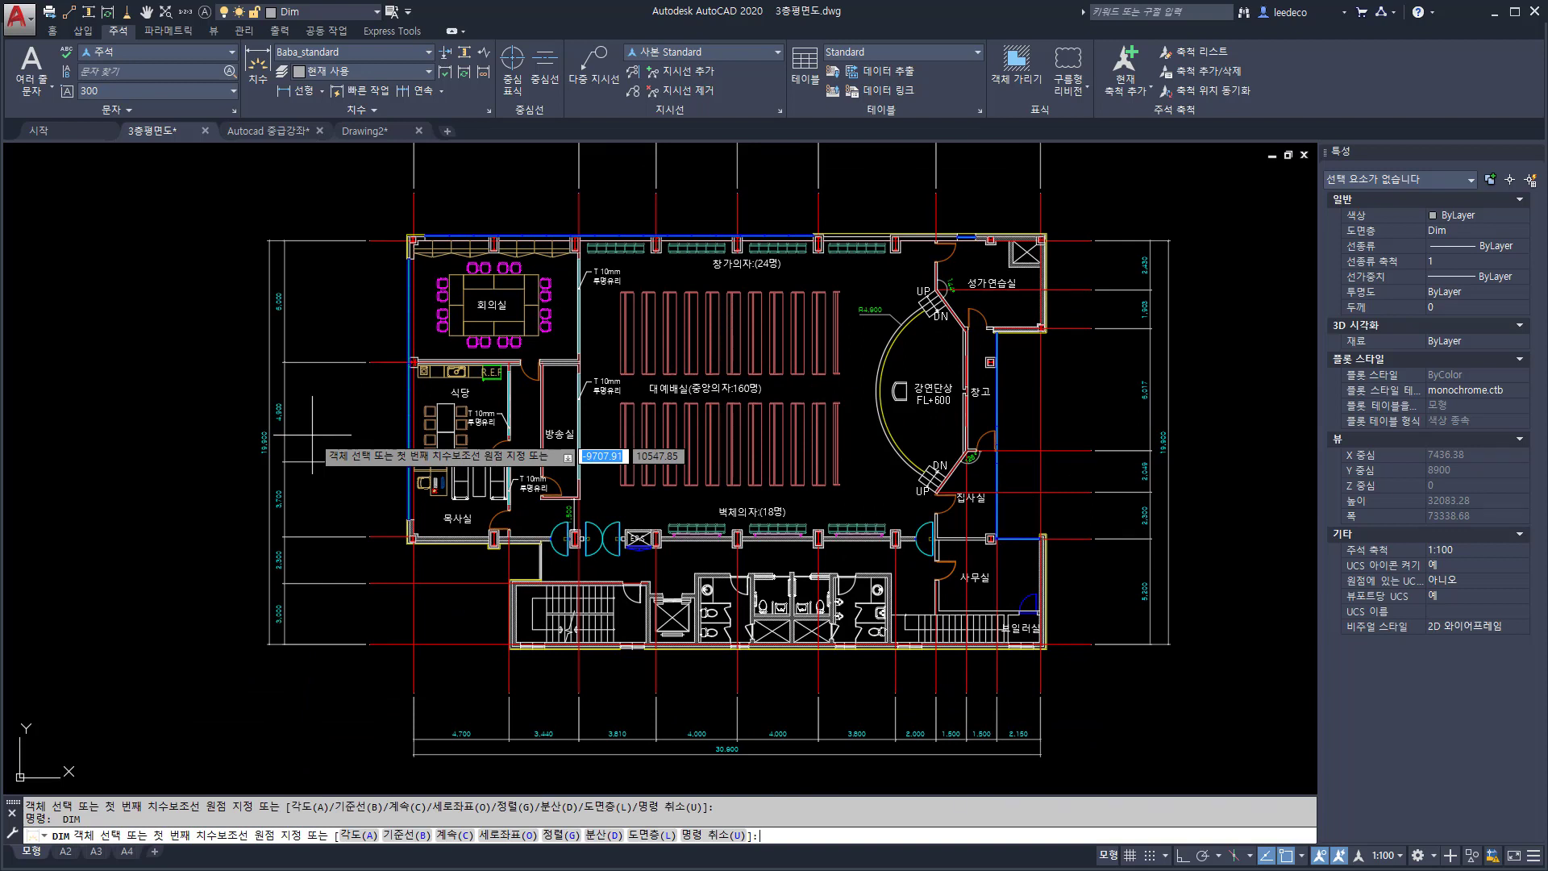
text(d)
key(Return)
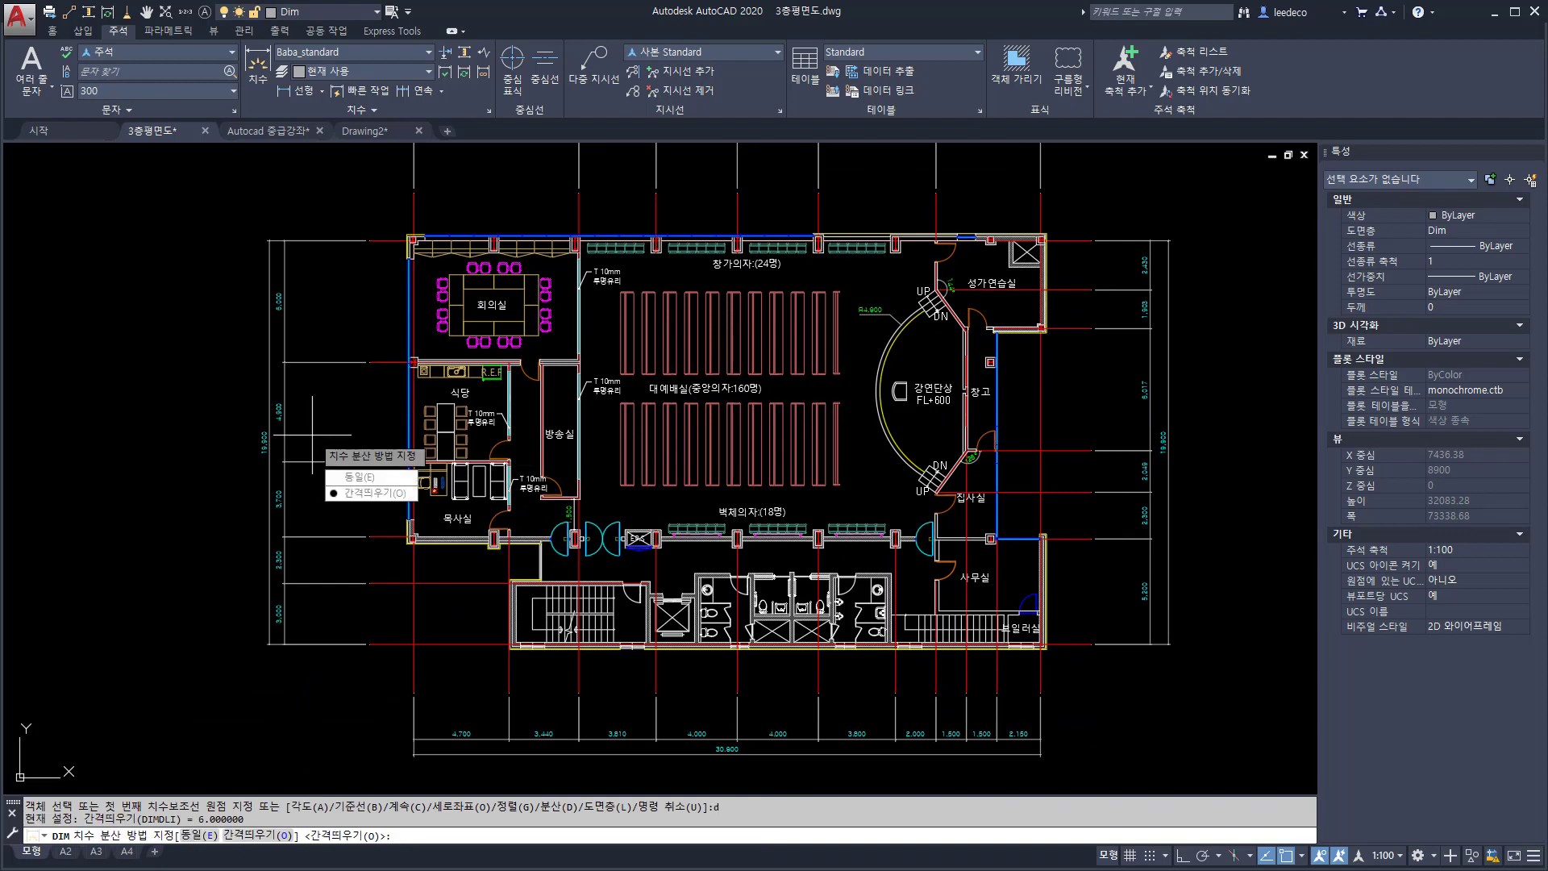
key(Return)
click(272, 436)
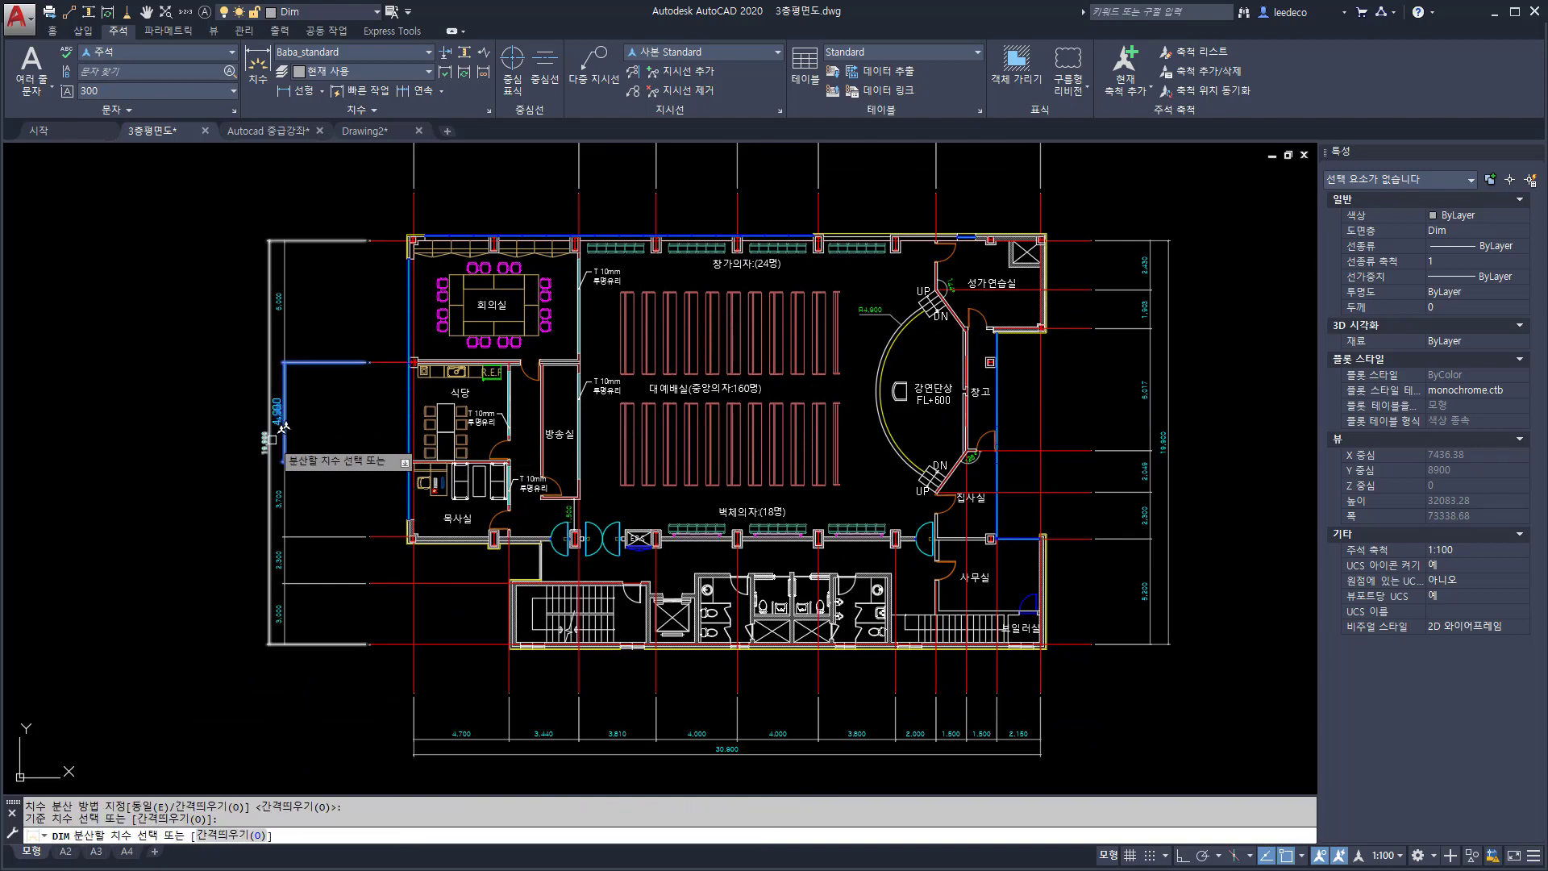
click(269, 442)
key(Return)
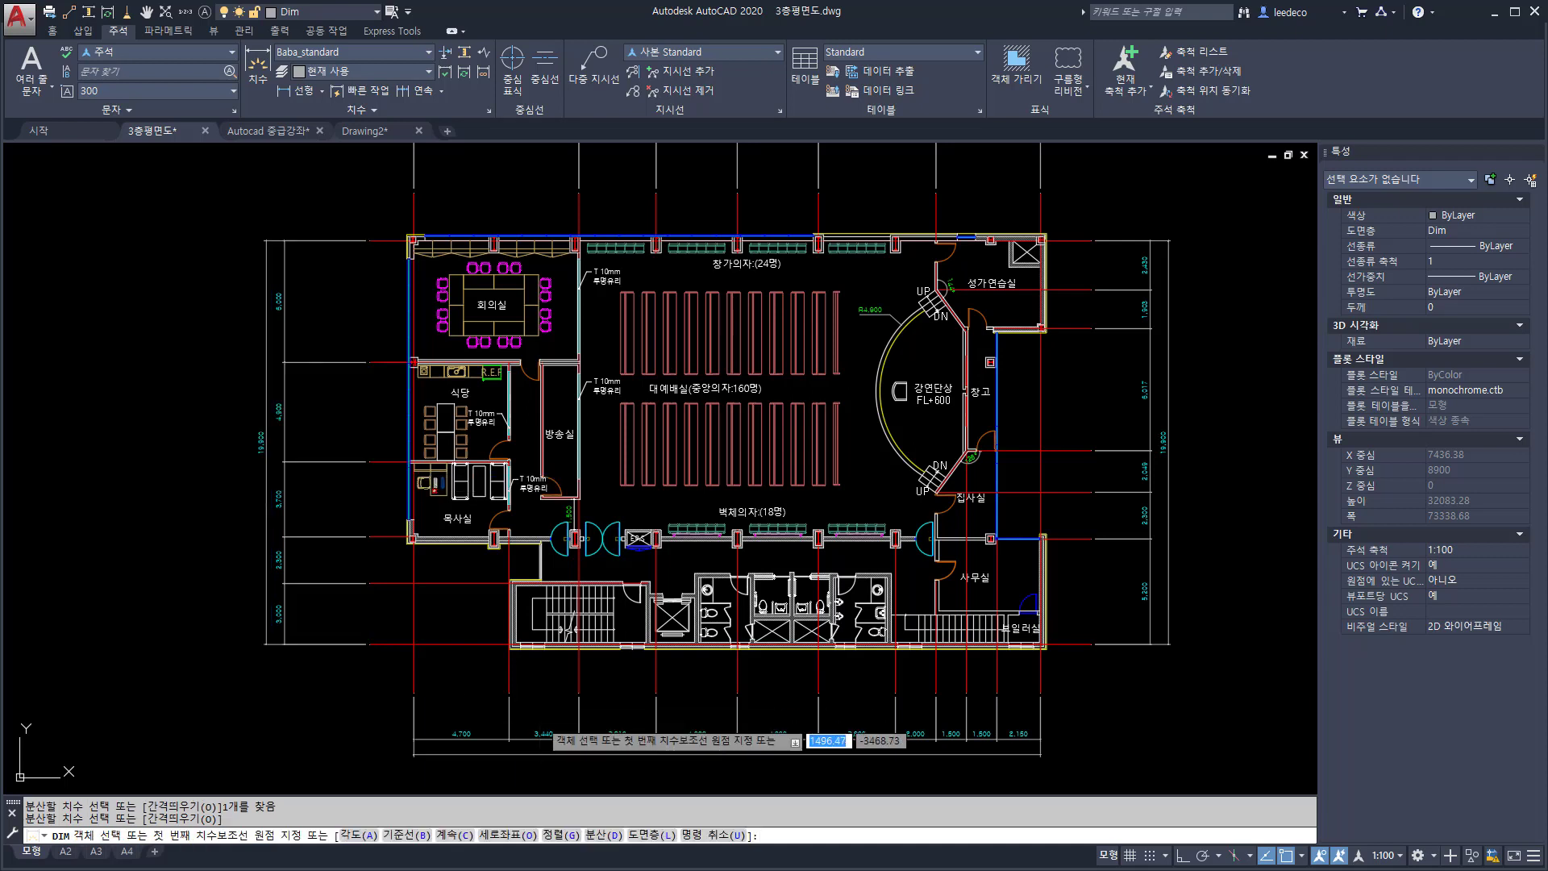
key(Escape)
Distribute the overall dimension below the plan from the 3,810 dimension using the Offset (간격띄우기) option
key(Return)
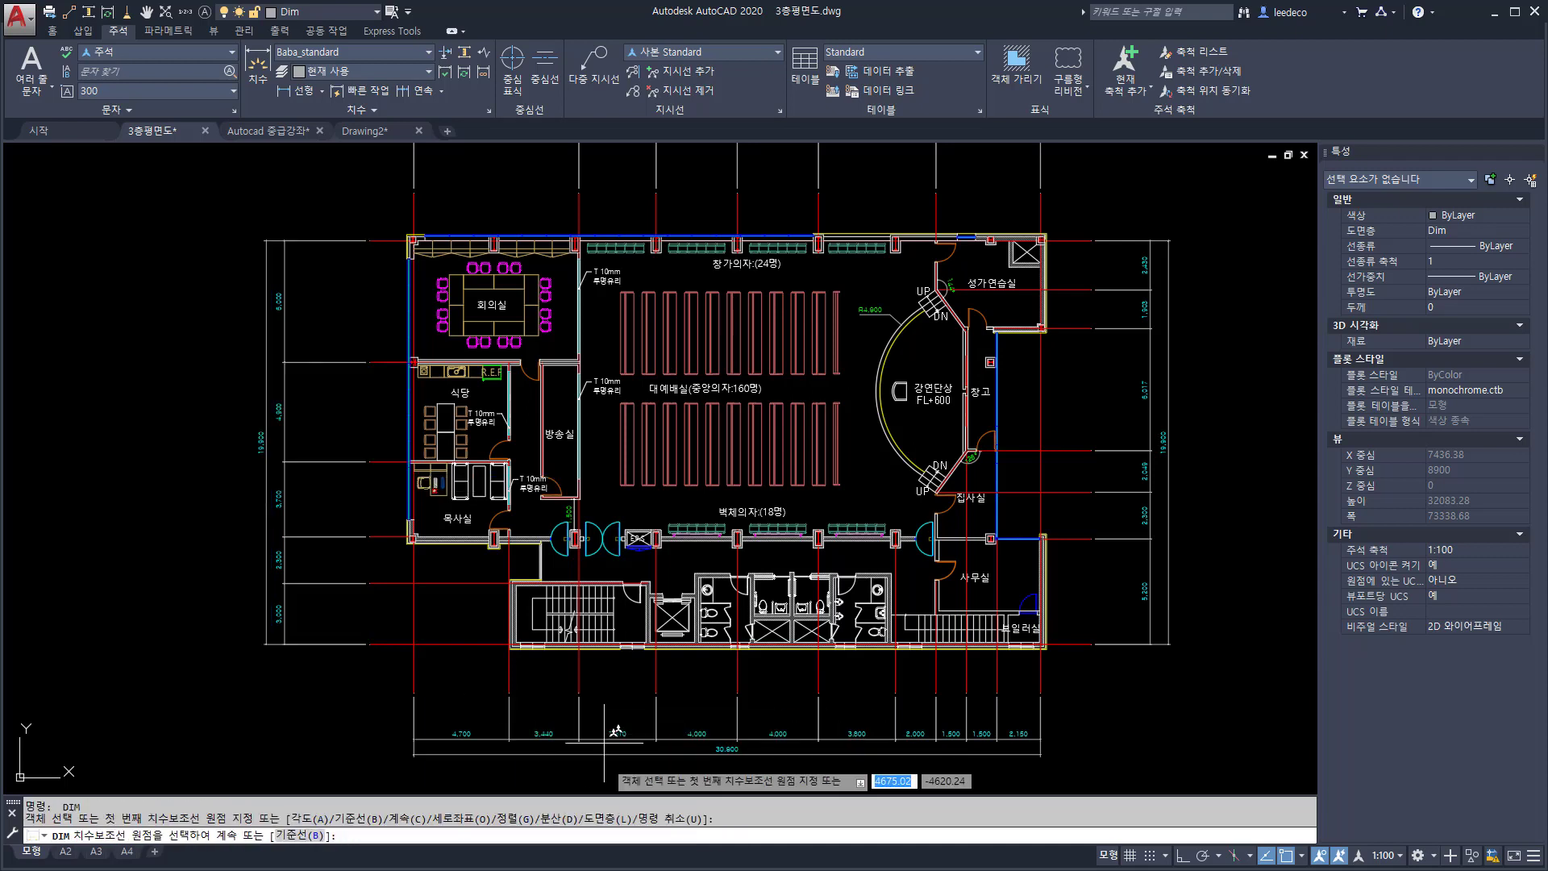
key(Escape)
key(Return)
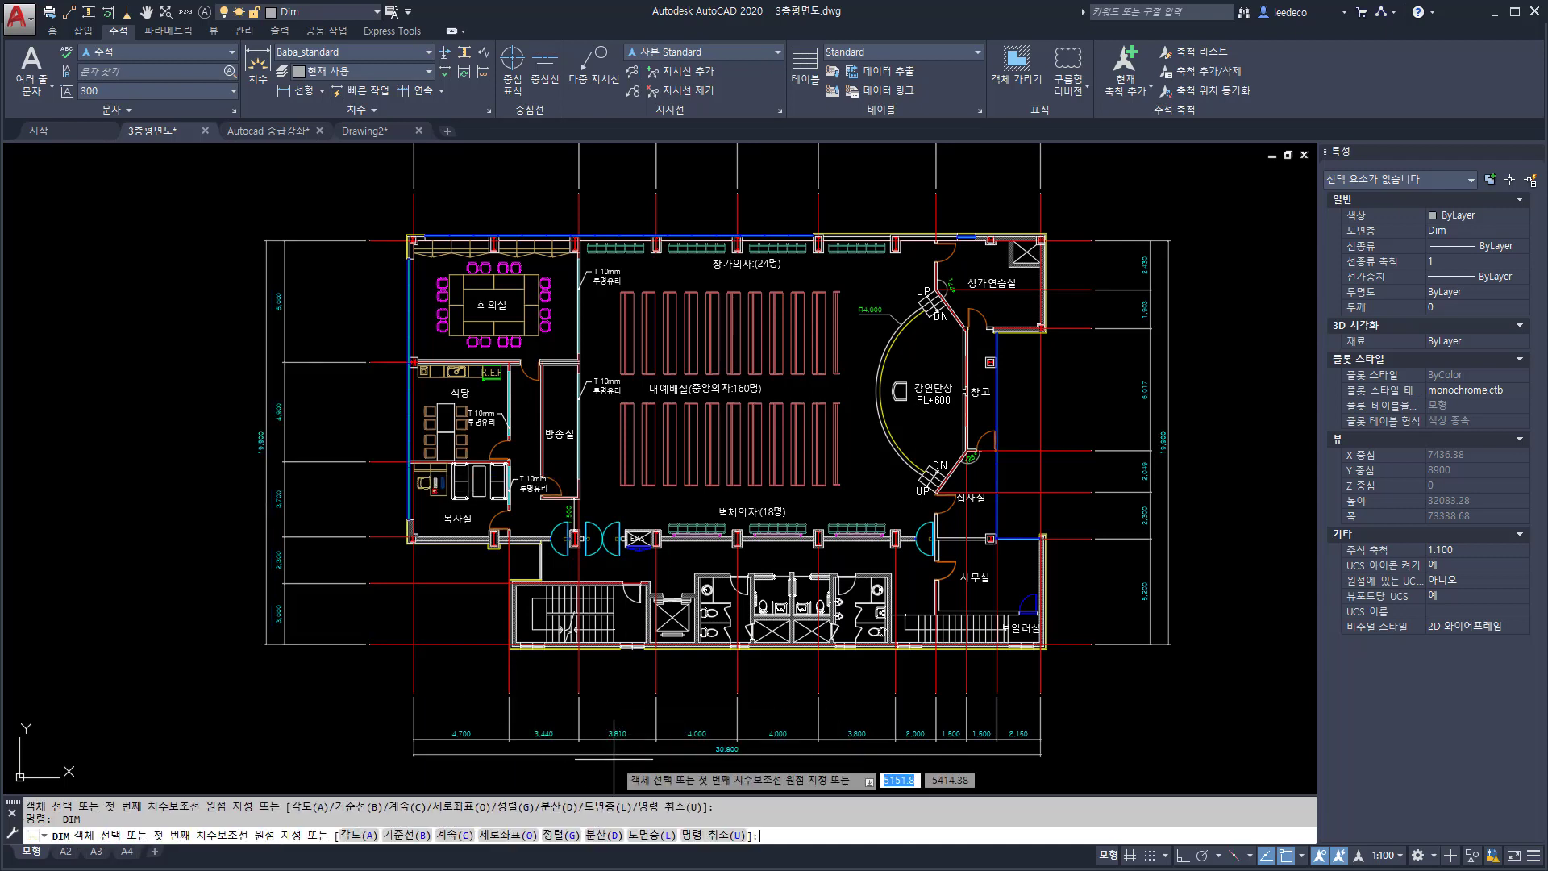
text(d)
key(Return)
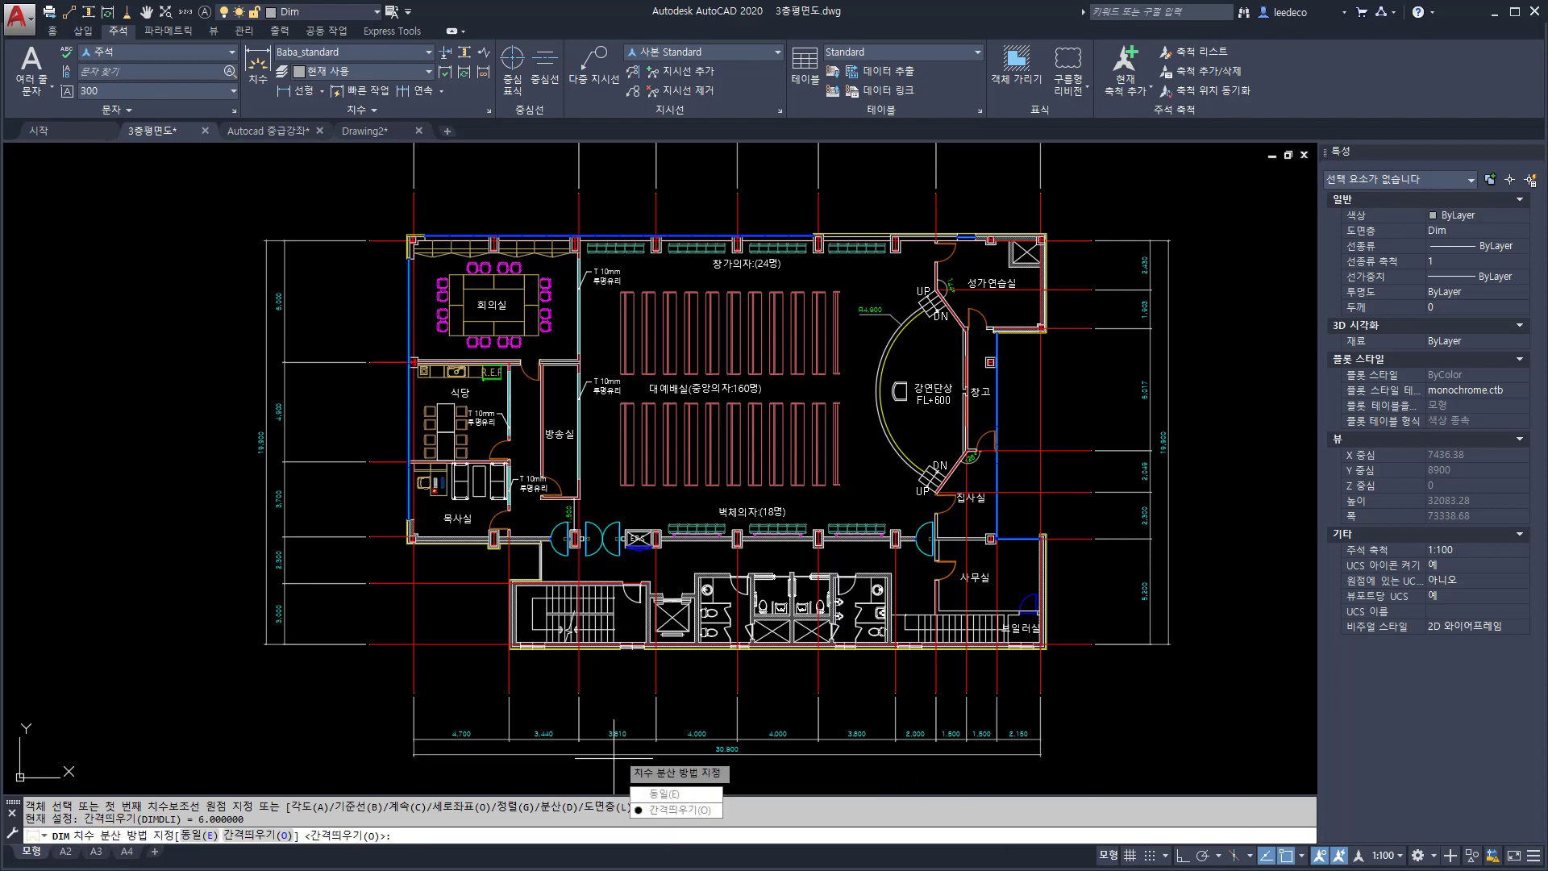
key(Return)
click(645, 732)
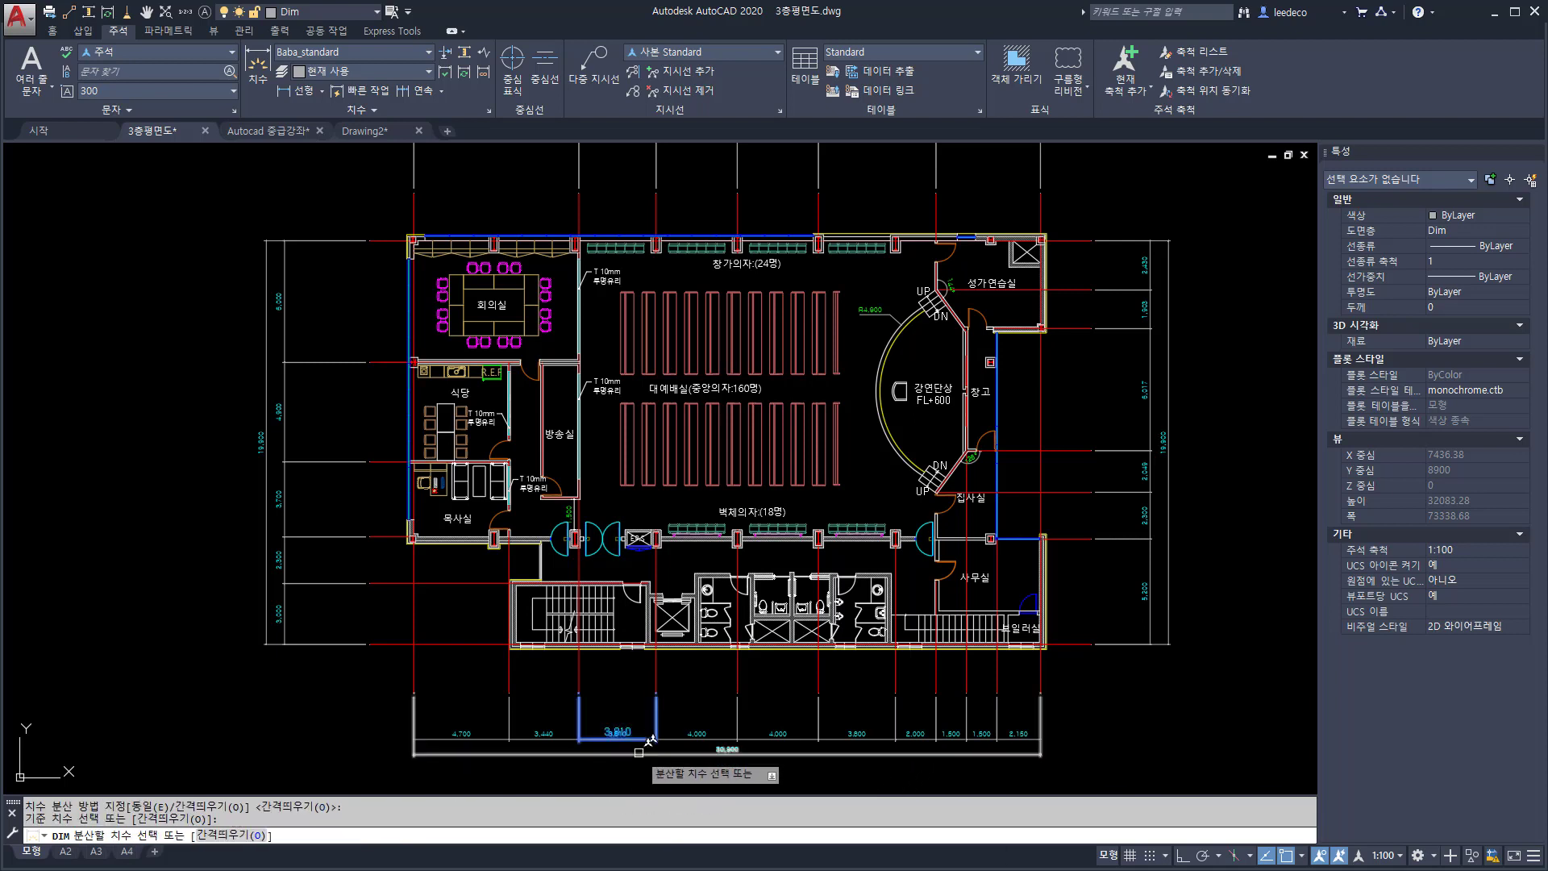
key(Return)
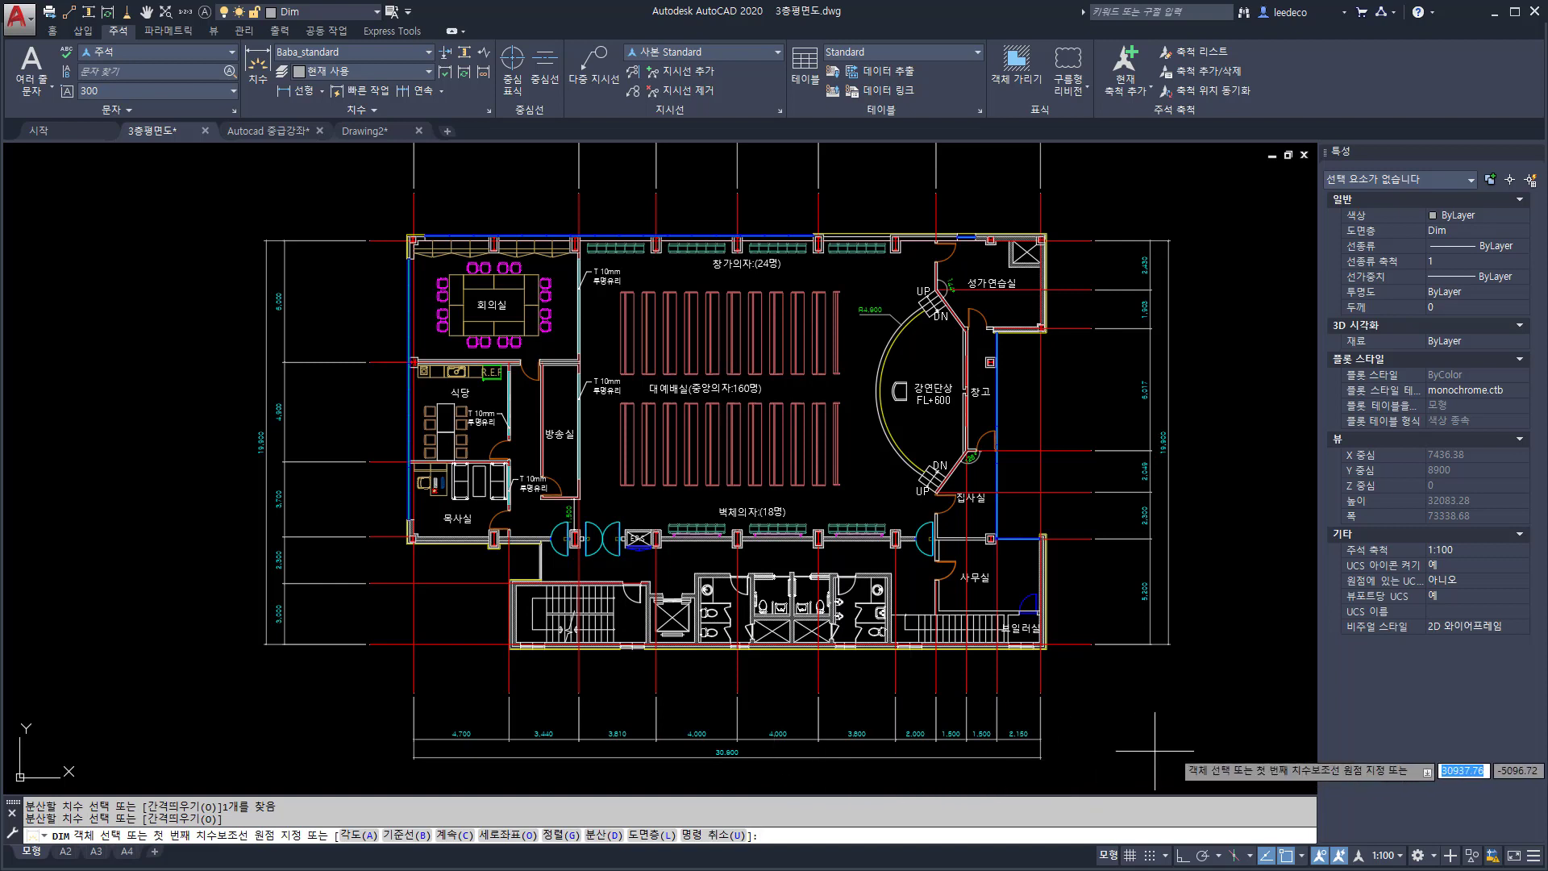
key(Return)
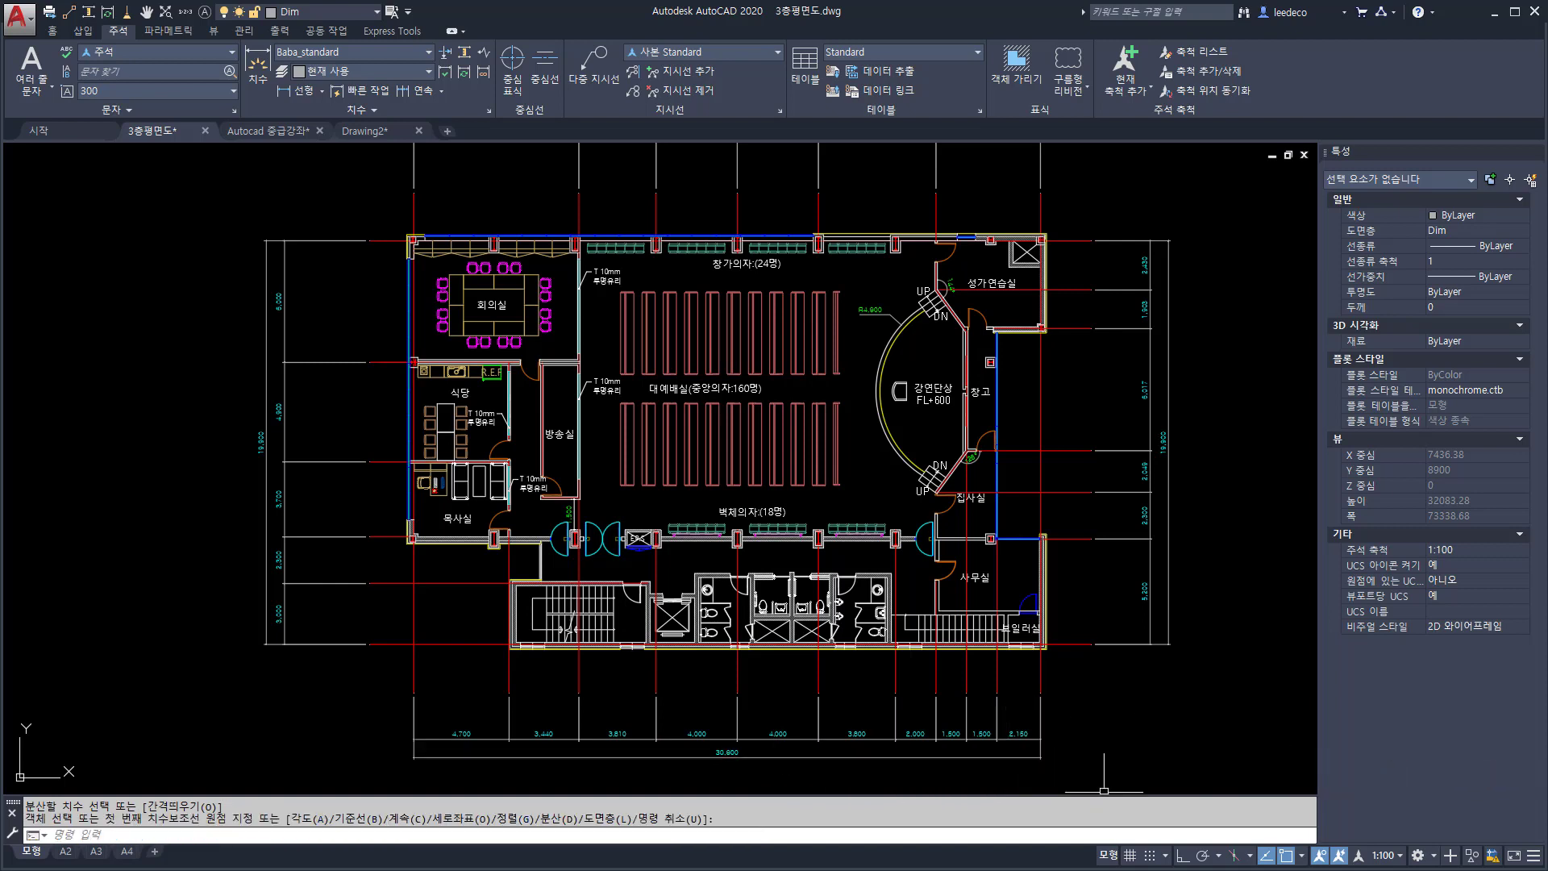
Set the annotation scale to 1:150 and distribute the right-side overall dimension from the 6,017 dimension using Offset (간격띄우기)
click(1383, 855)
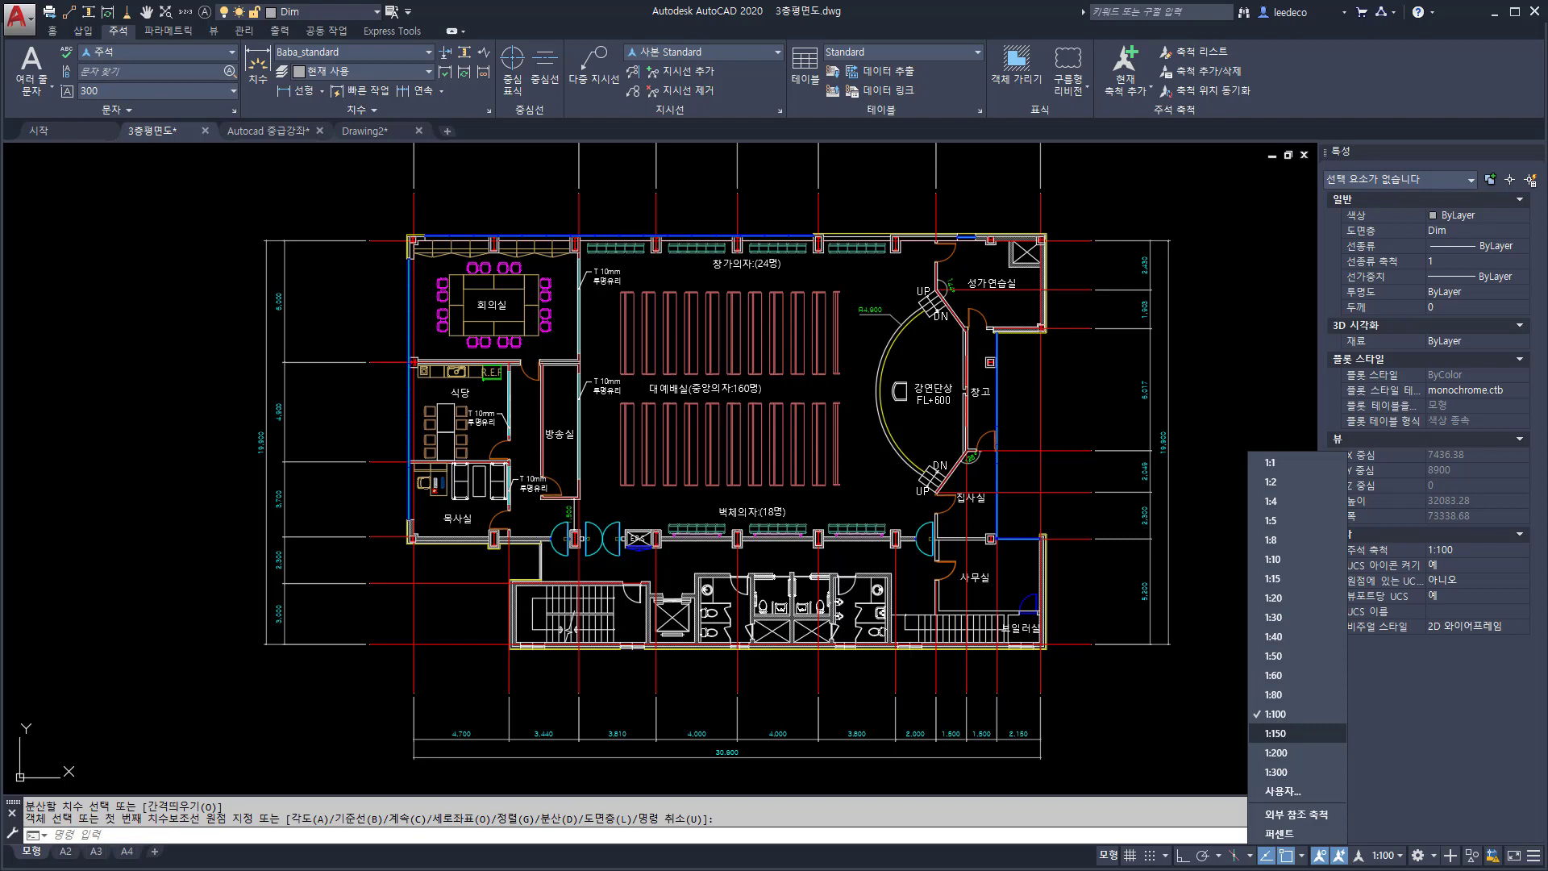
click(1276, 733)
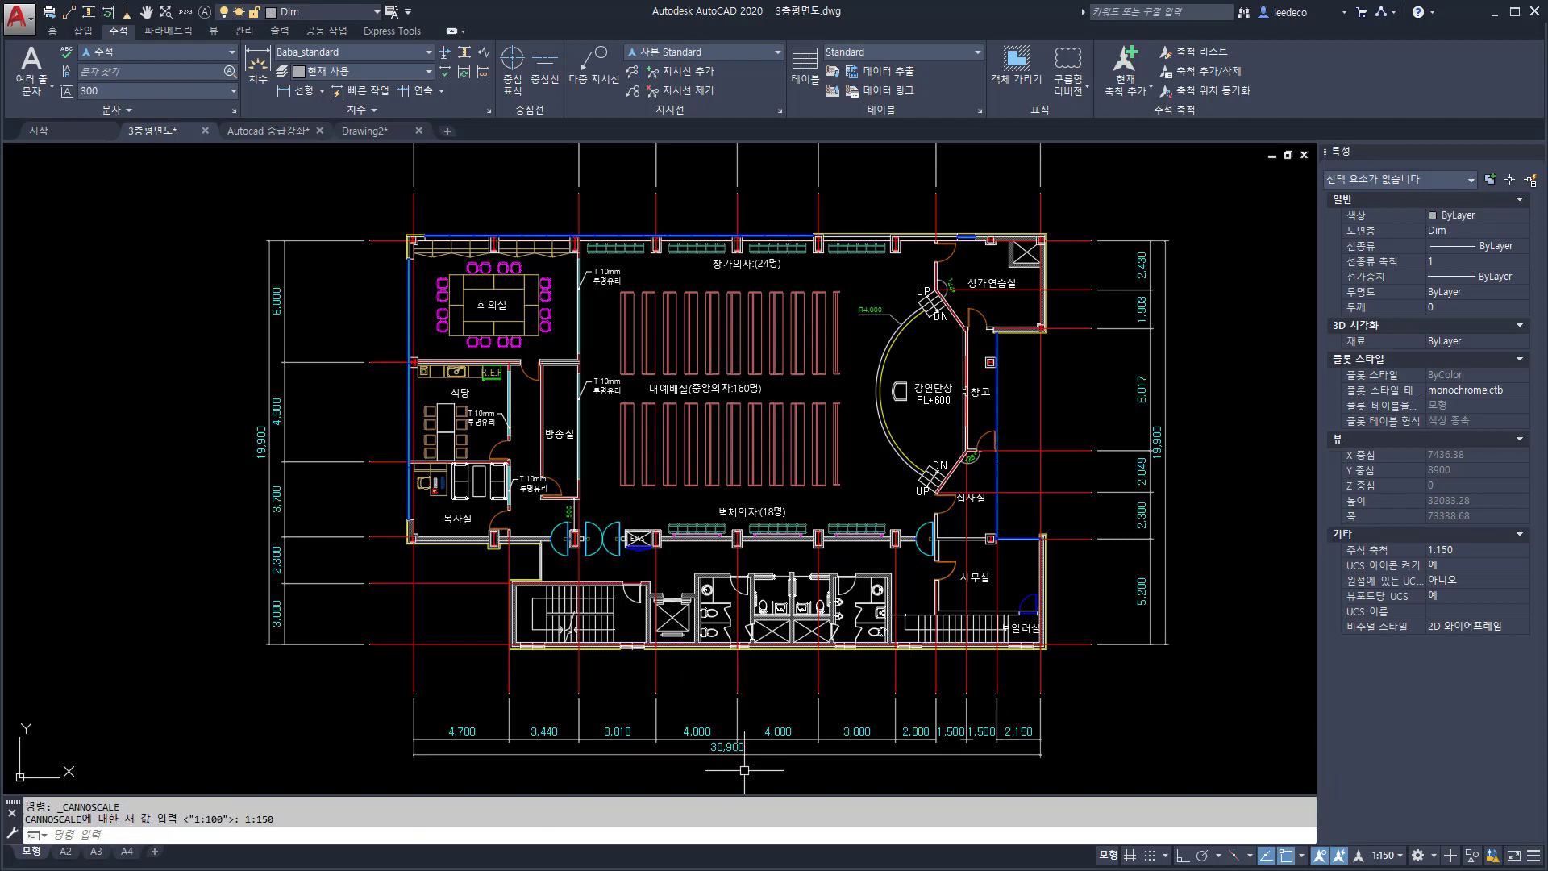
text(dim)
key(Return)
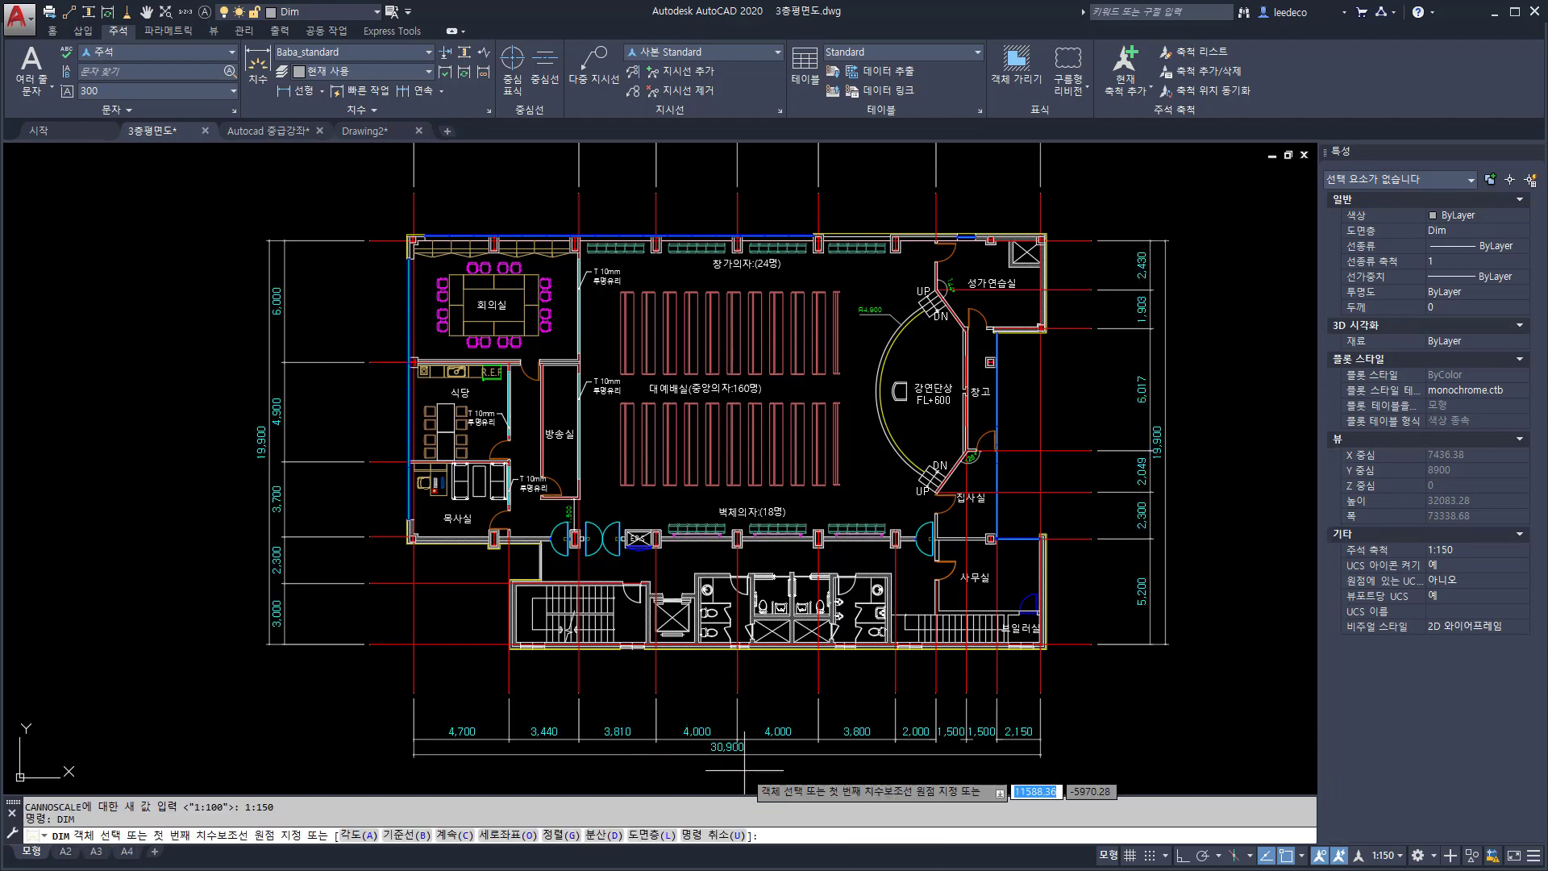
text(d)
key(Return)
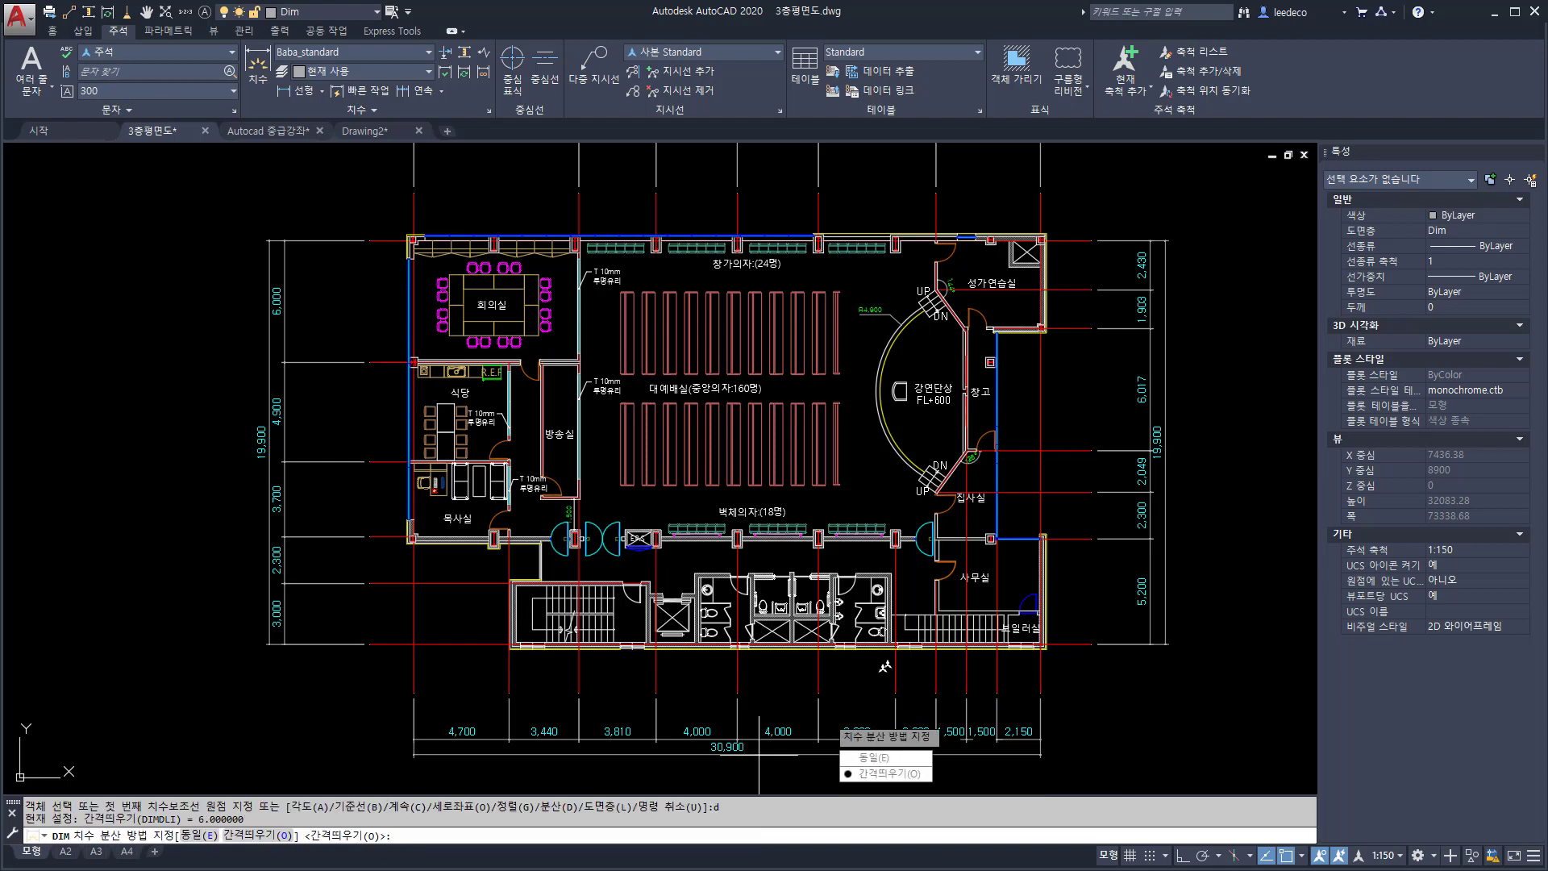
key(Return)
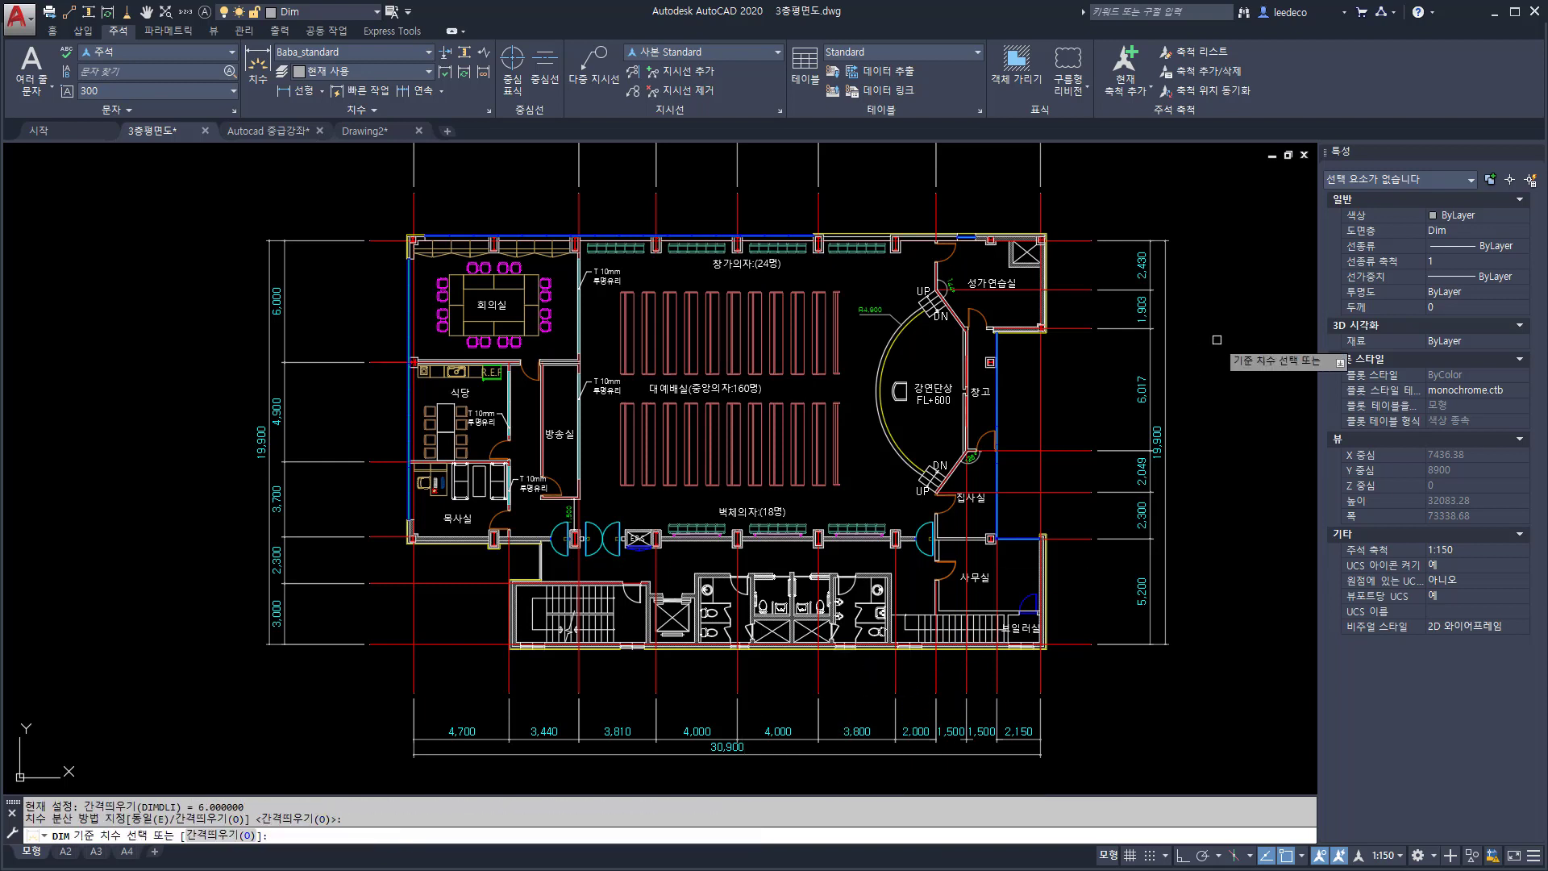
click(1170, 356)
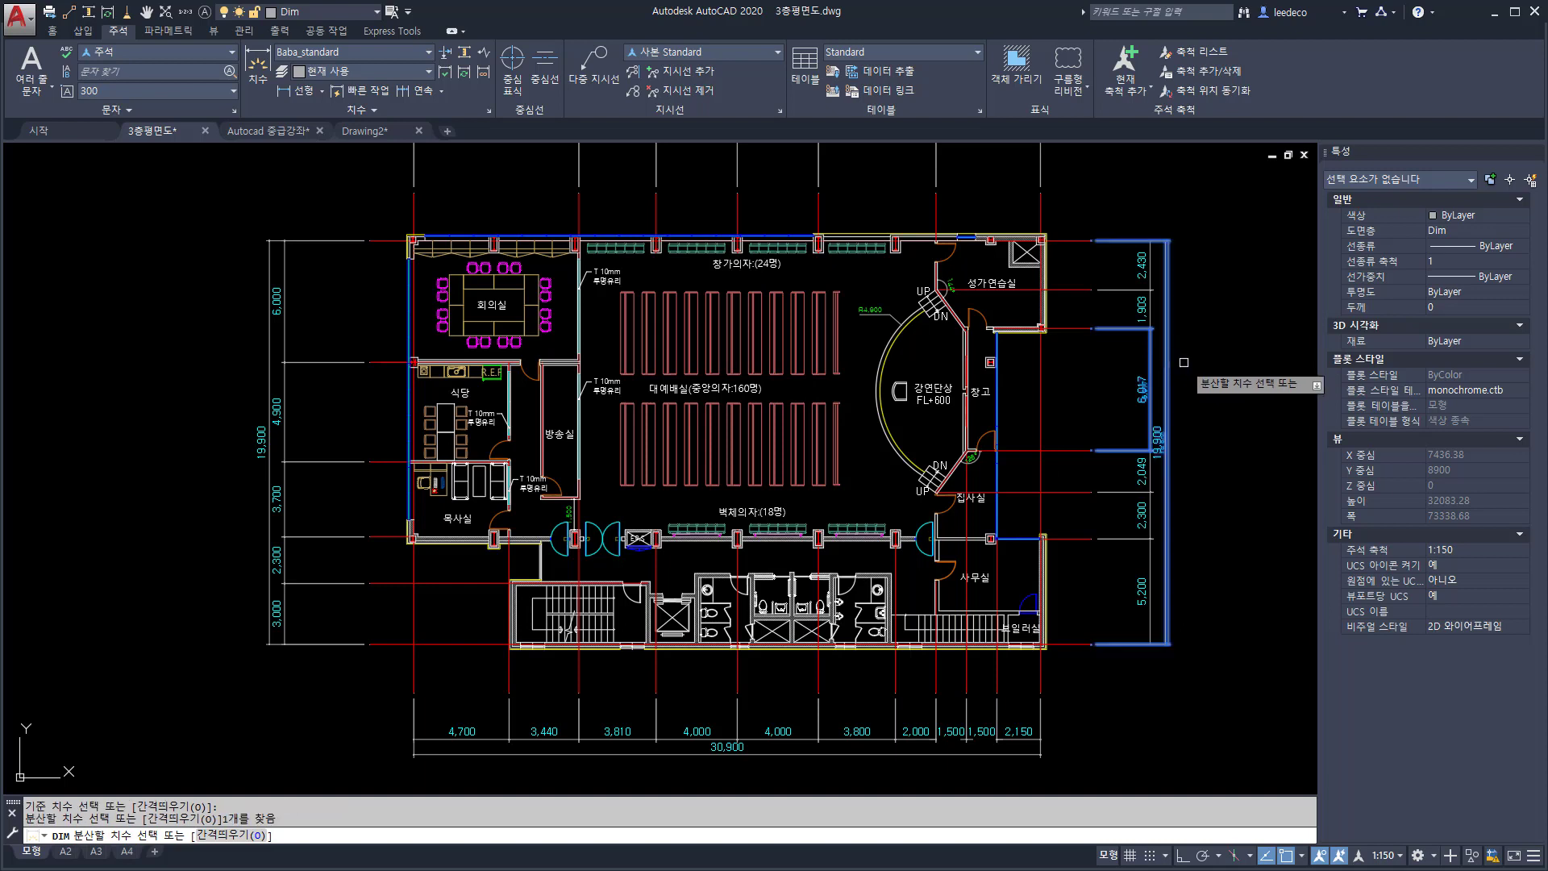
key(Return)
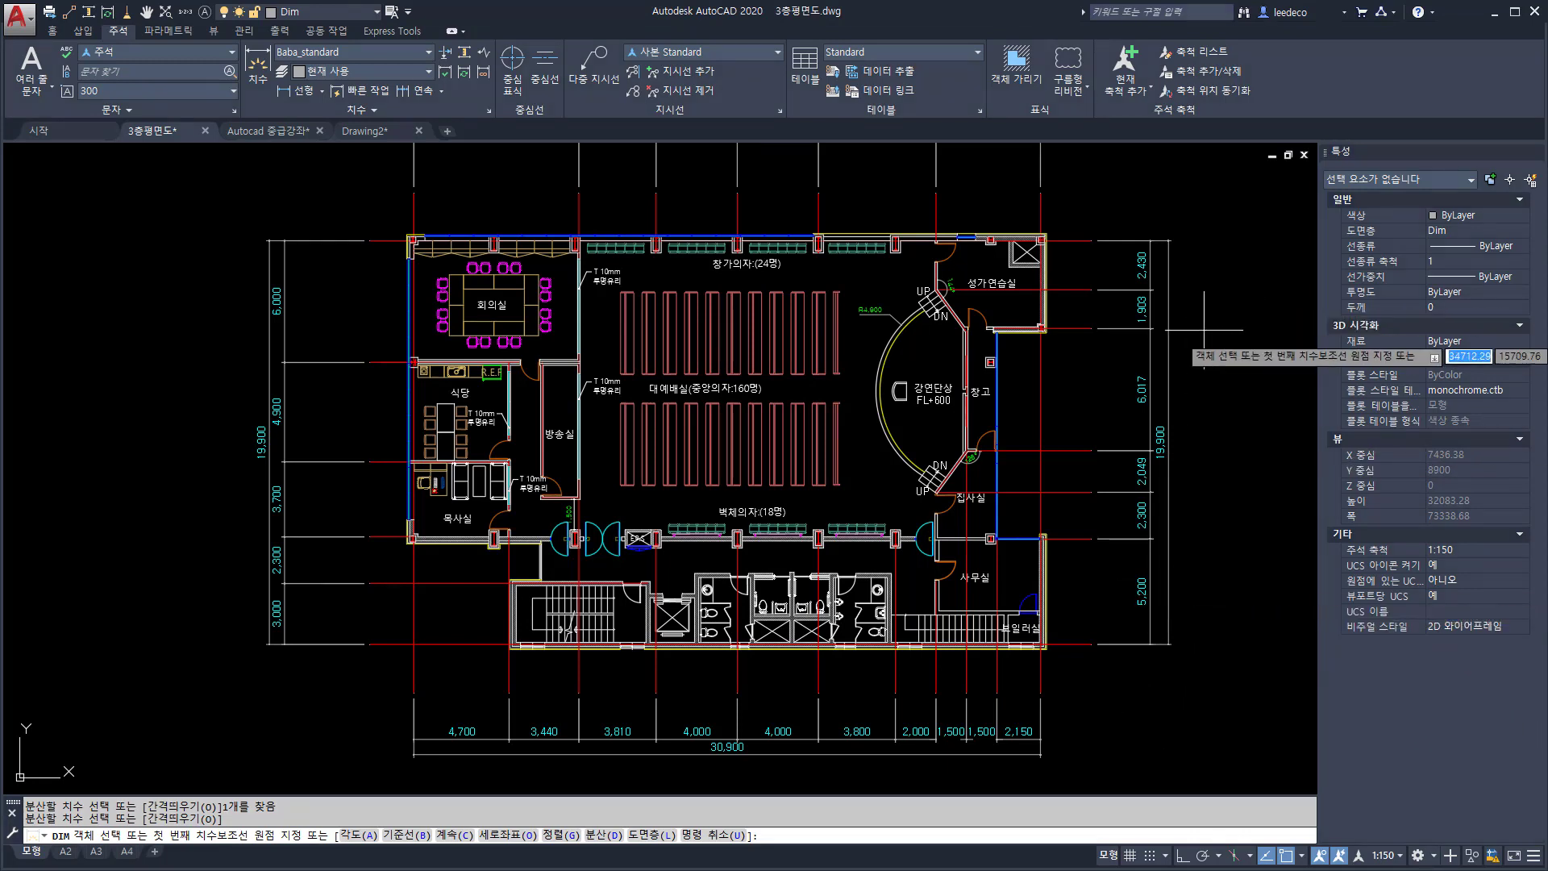
Distribute the overall dimension above the plan from the 5,800 dimension using the DIM command's Offset (간격띄우기) option
middle_drag(793, 524, 724, 587)
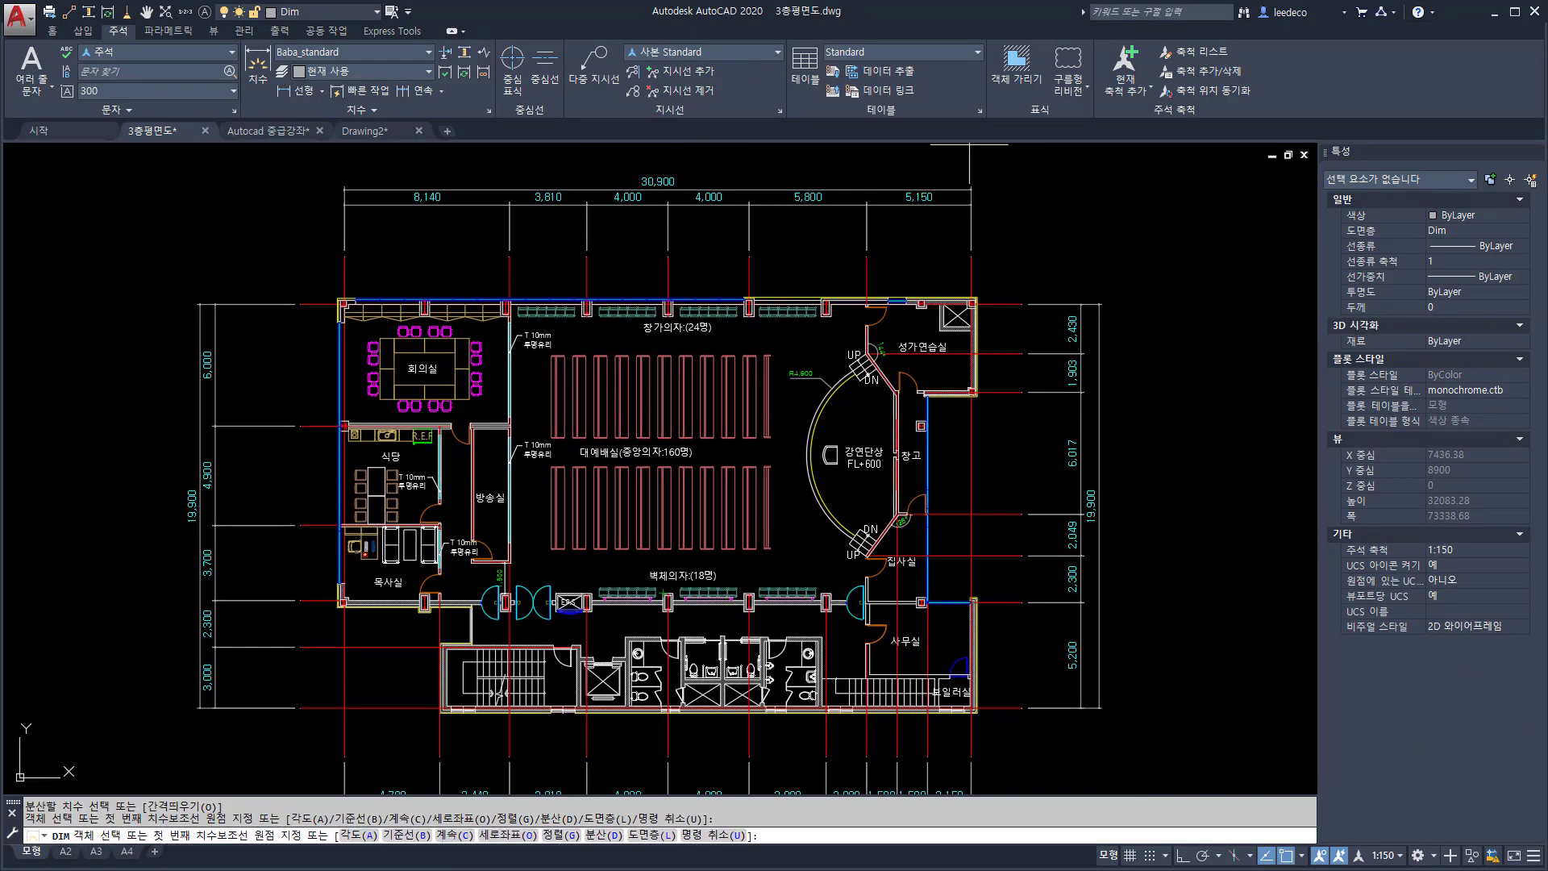
key(Return)
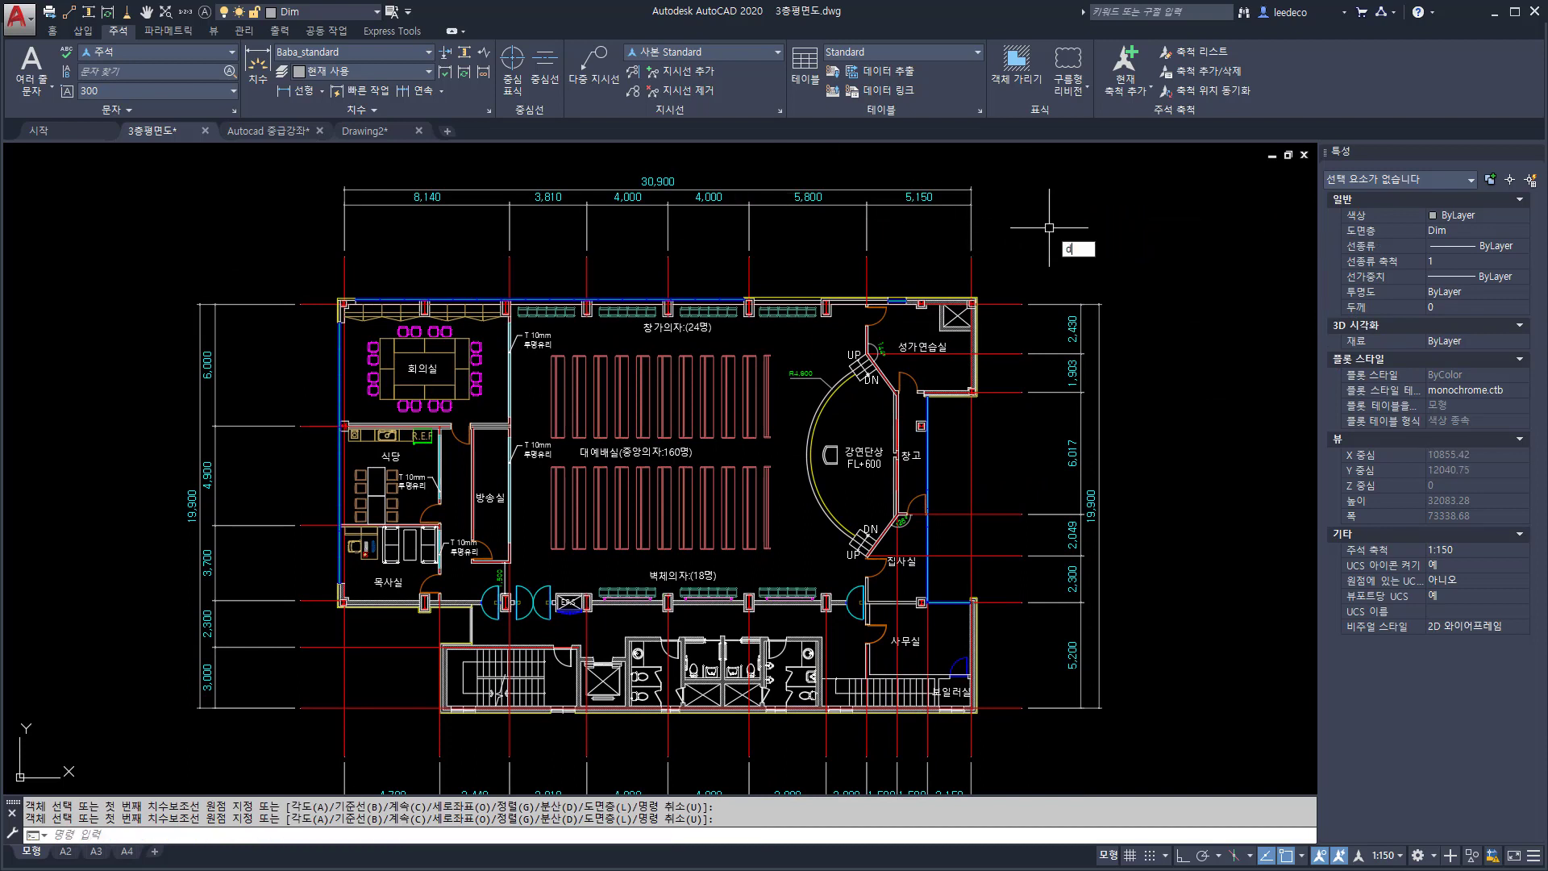
text(dim)
key(Return)
text(d)
key(Return)
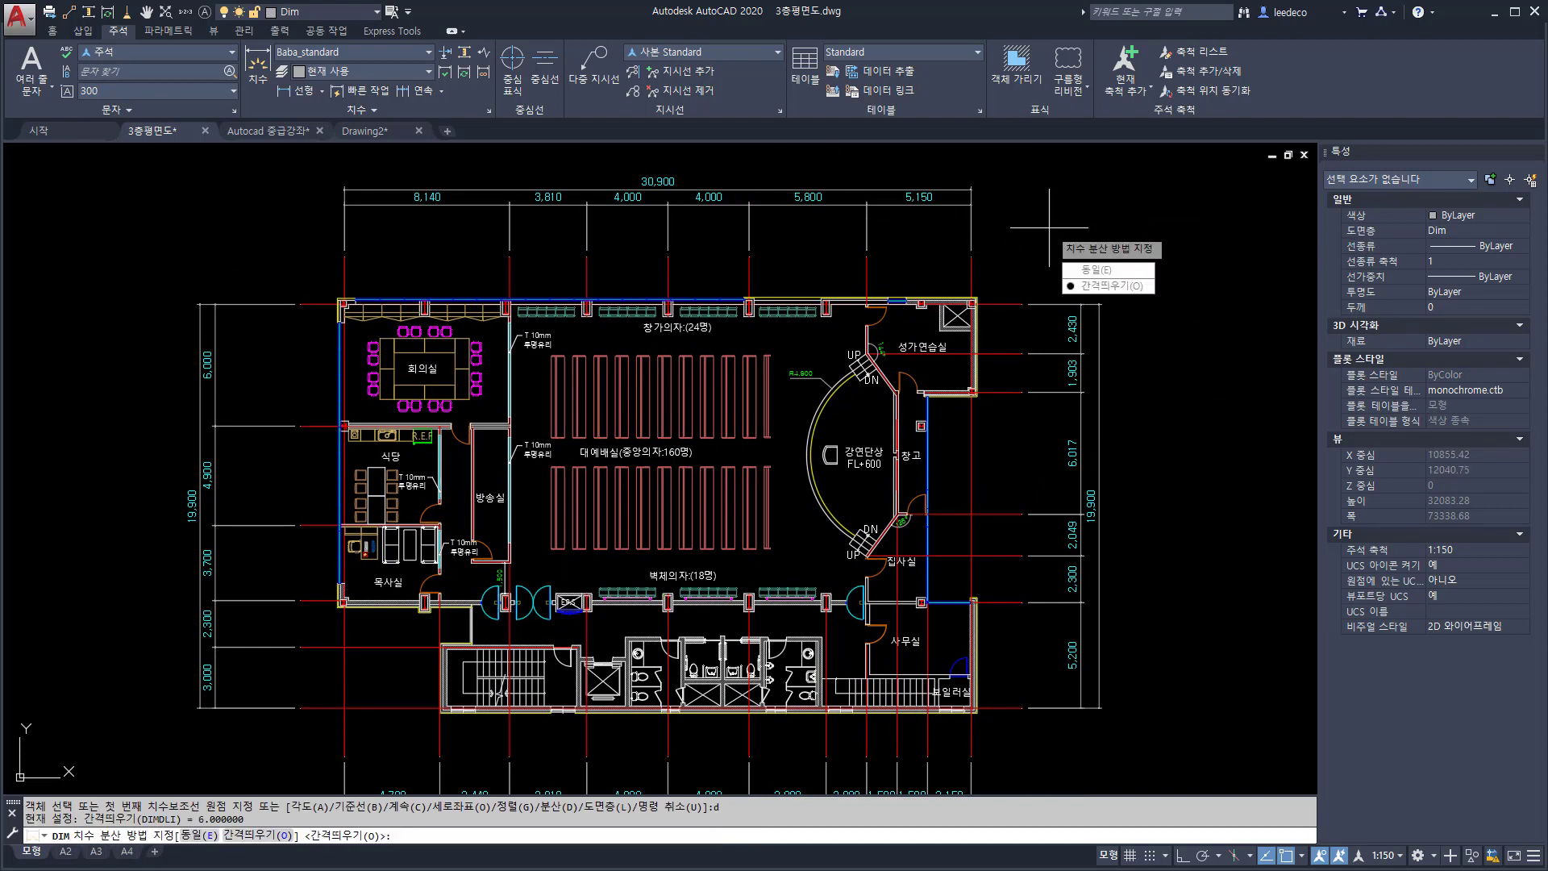
click(1049, 228)
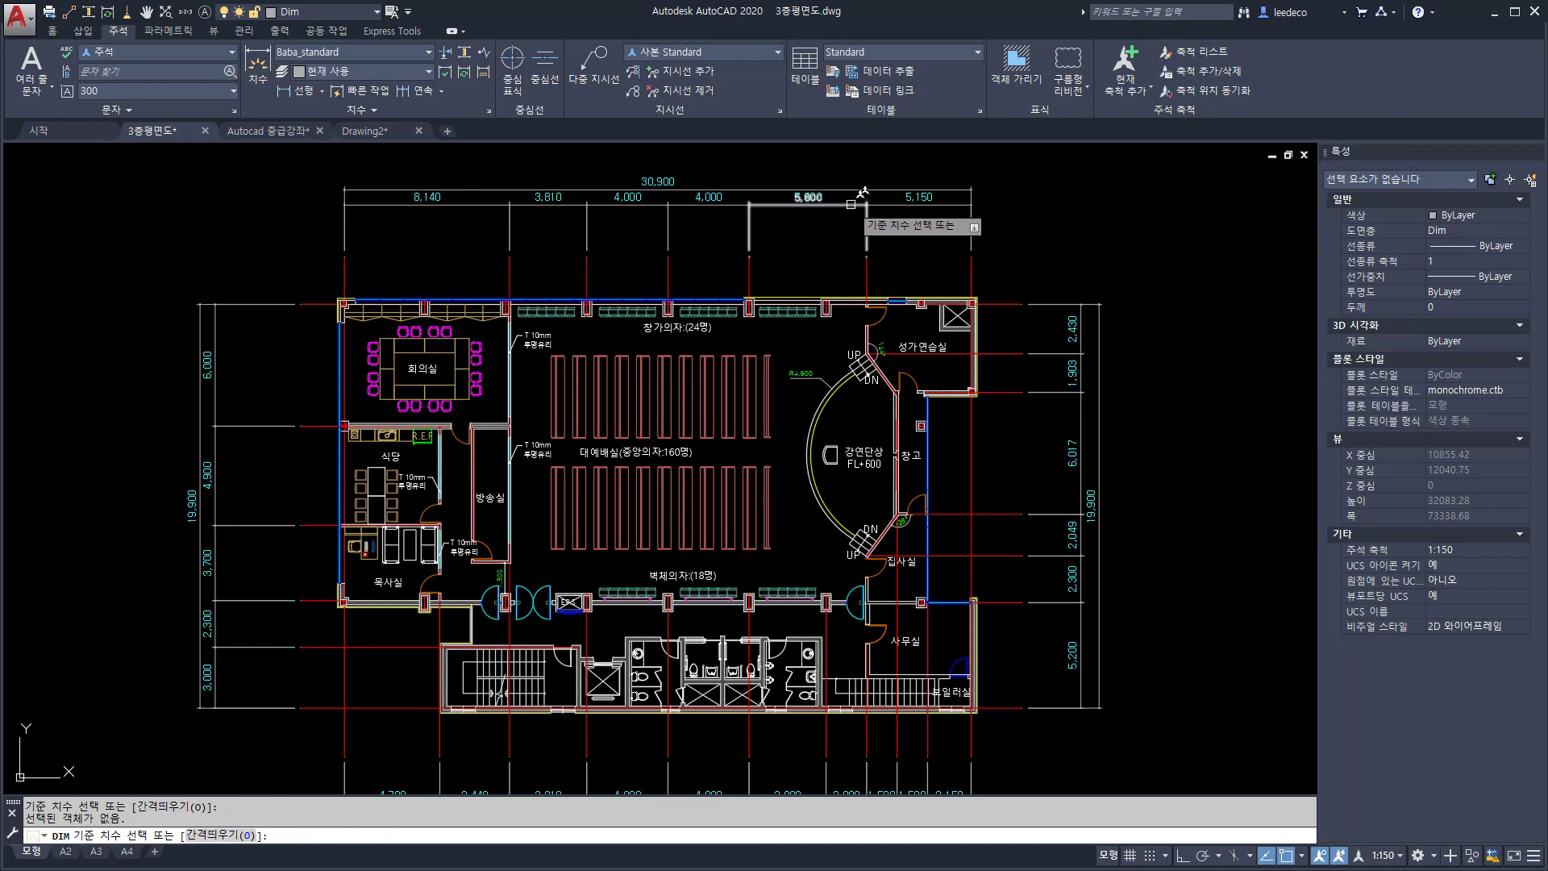
click(858, 190)
click(858, 191)
key(Return)
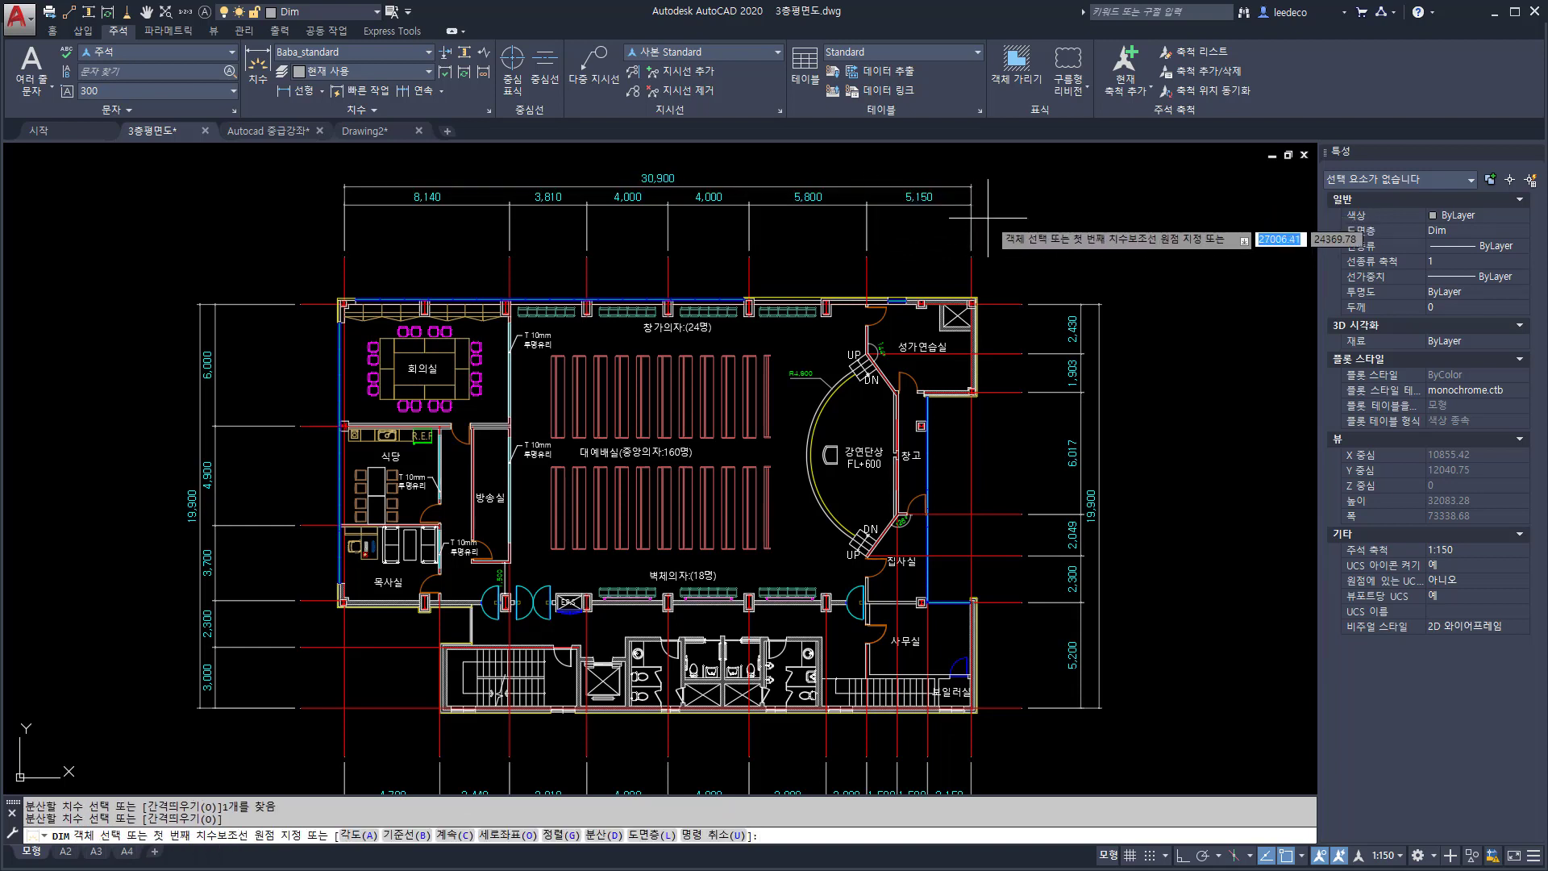
key(Return)
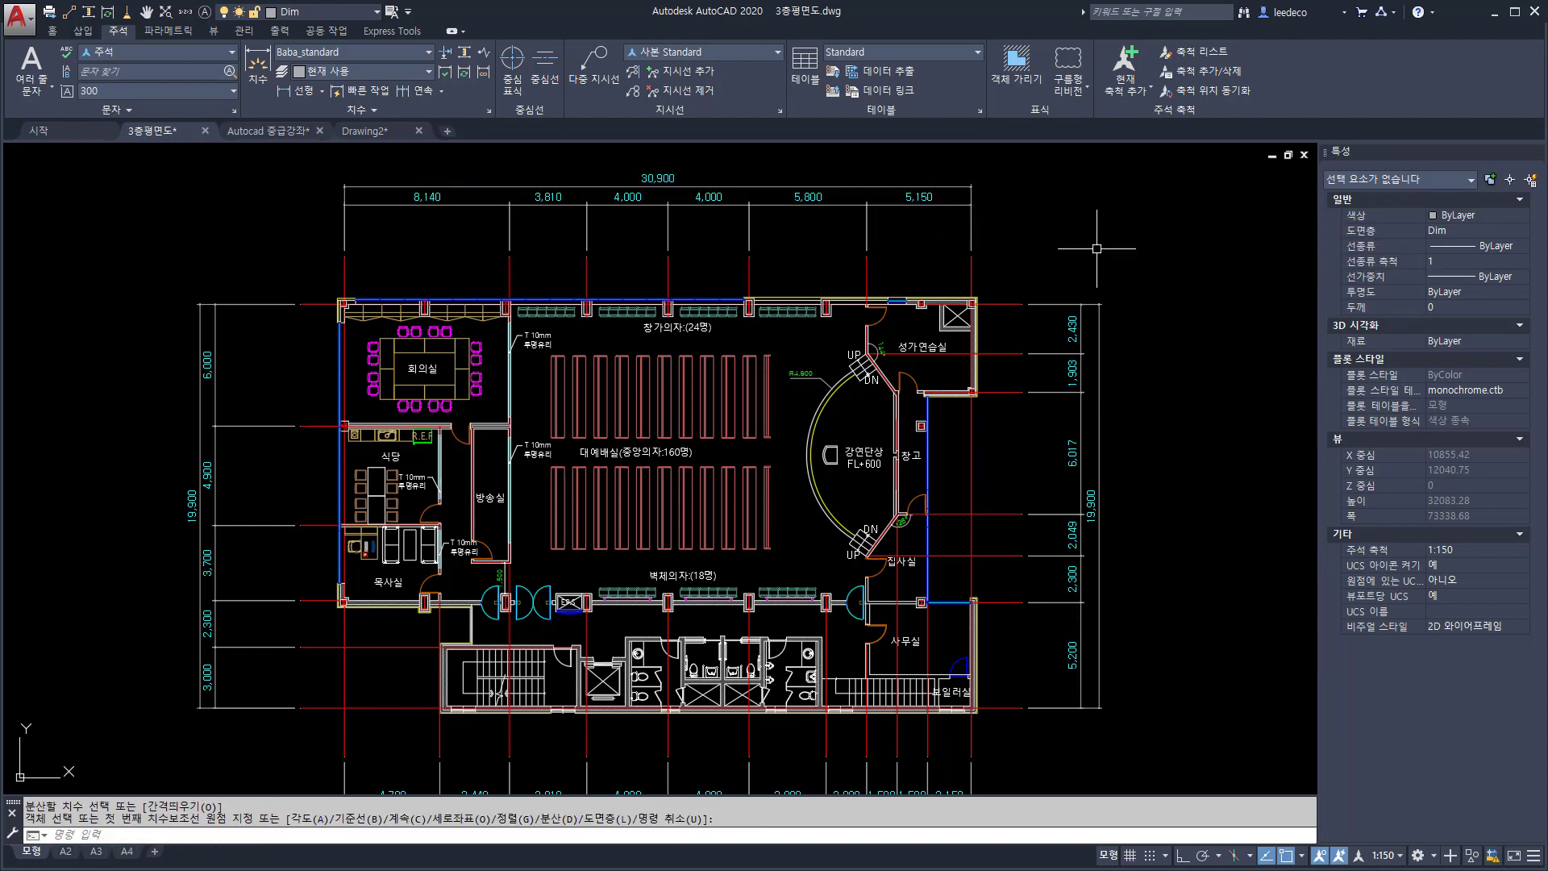
Measure the perpendicular distance between the 5,800 dimension line and the overall dimension line above the plan with DIST, using ortho mode
key(Return)
click(810, 205)
scroll(810, 185, up, 4)
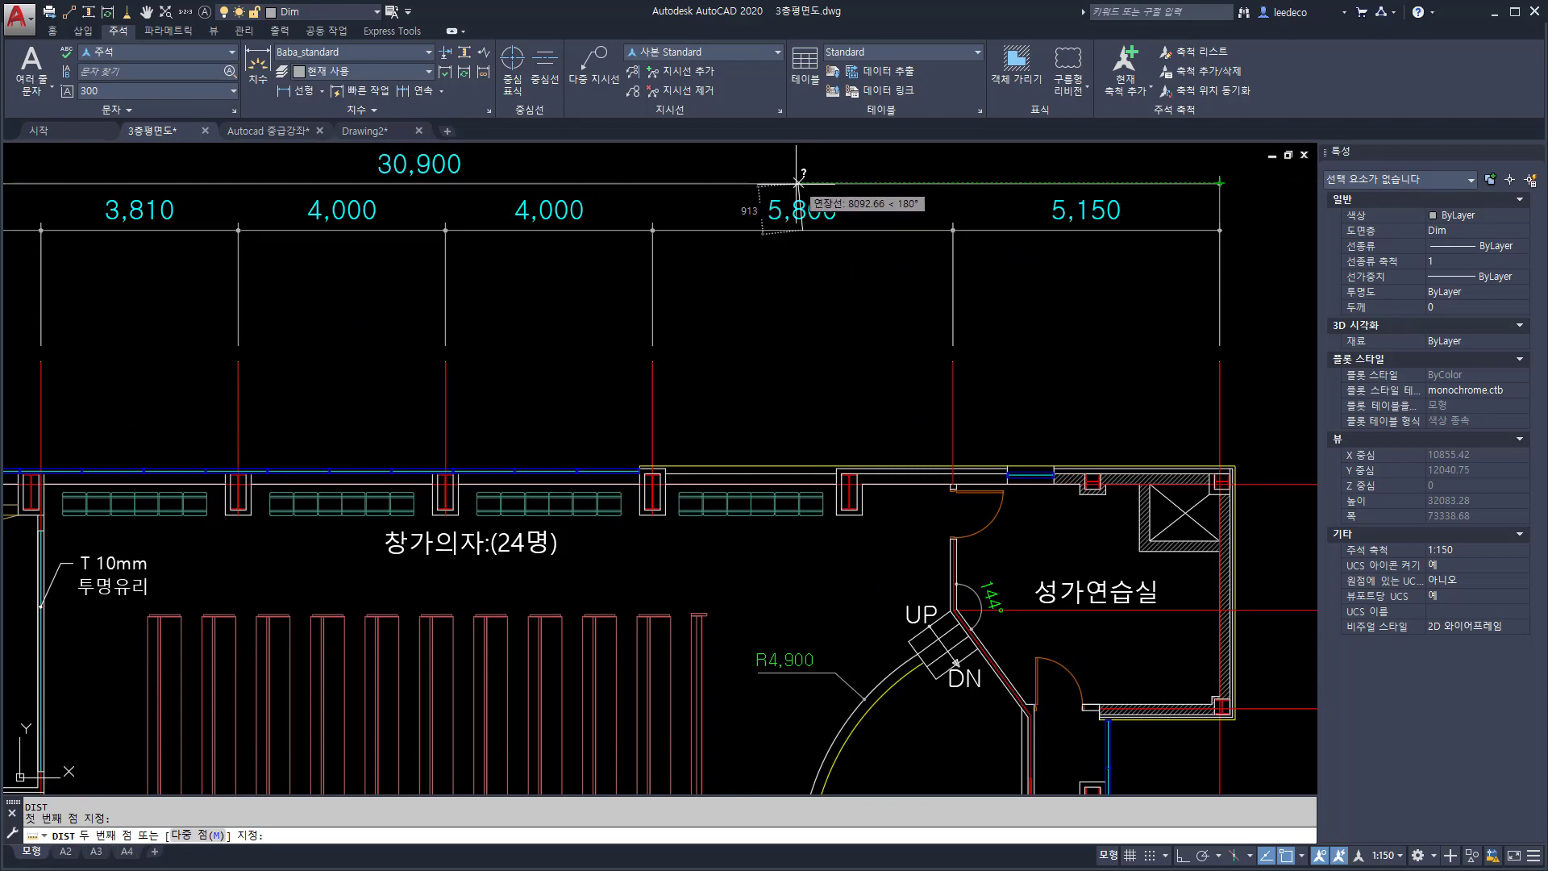
click(722, 242)
key(Return)
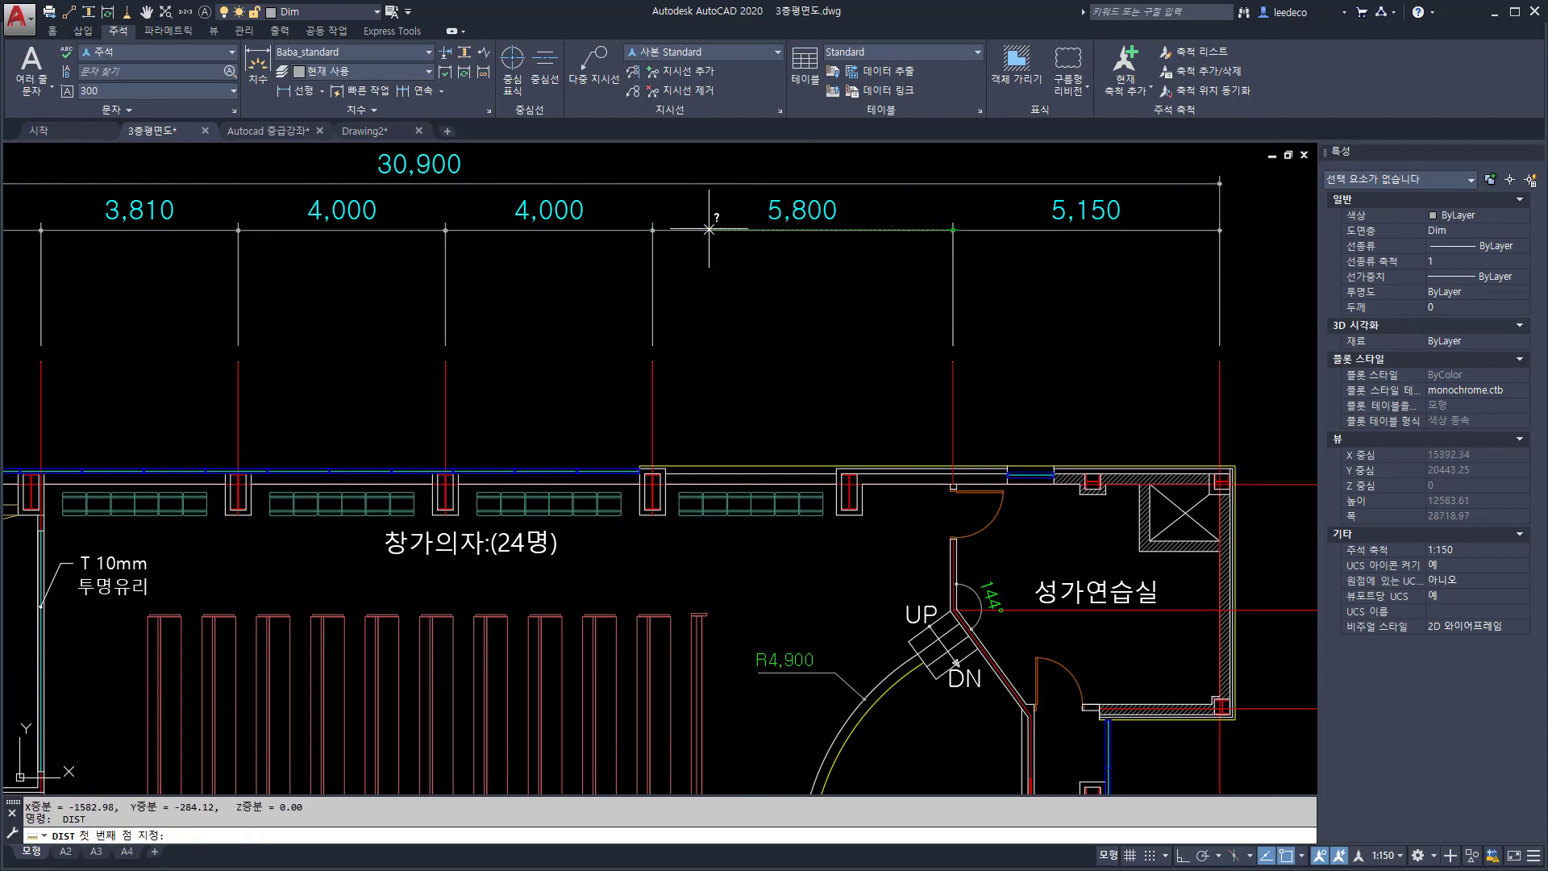
click(708, 230)
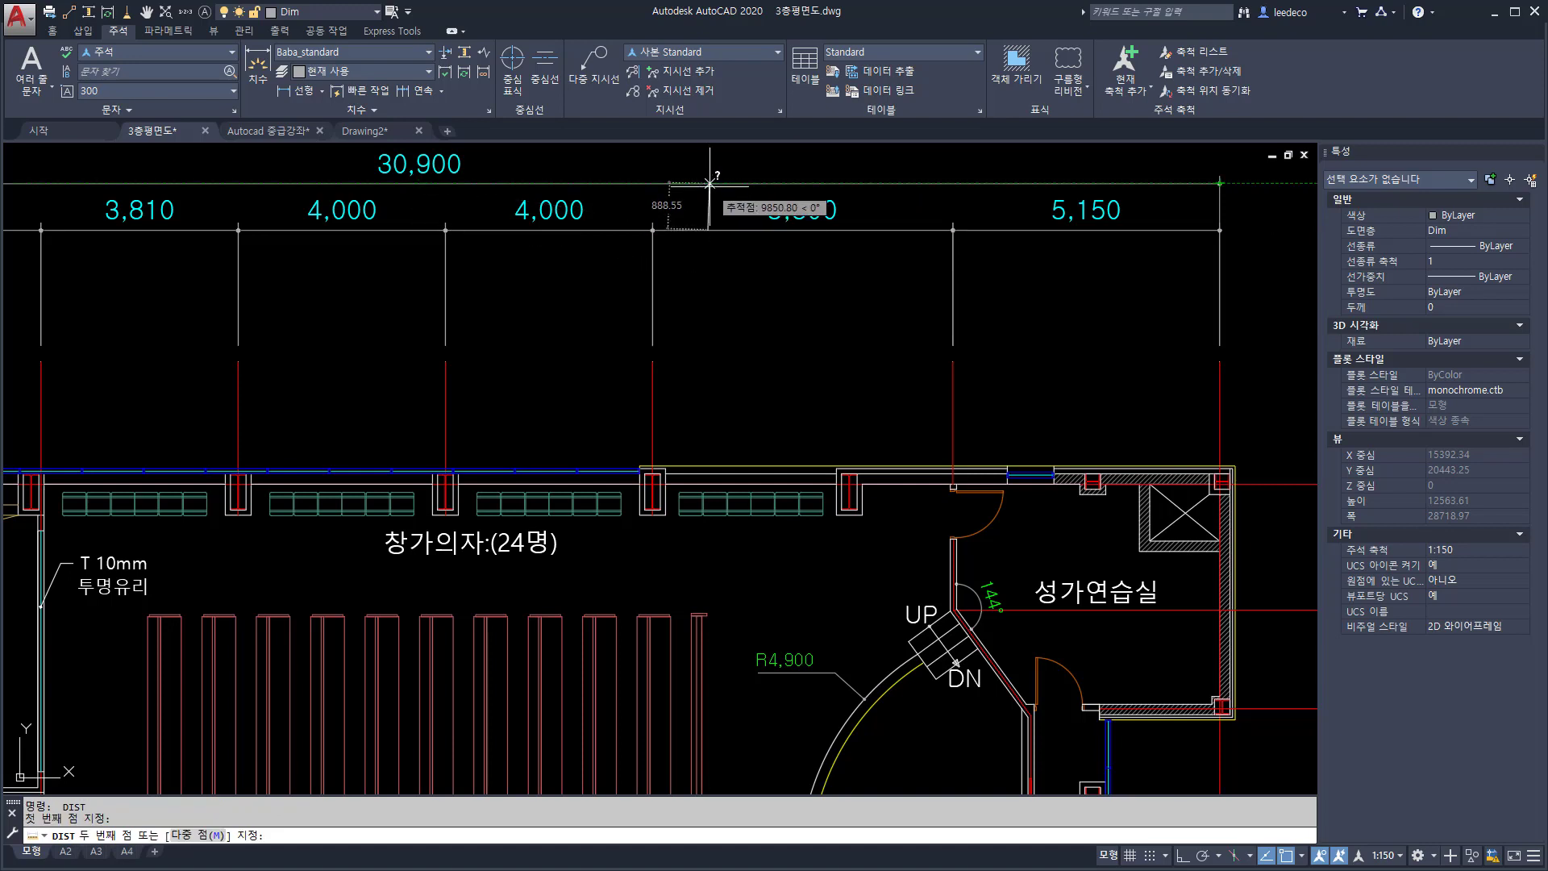
key(F8)
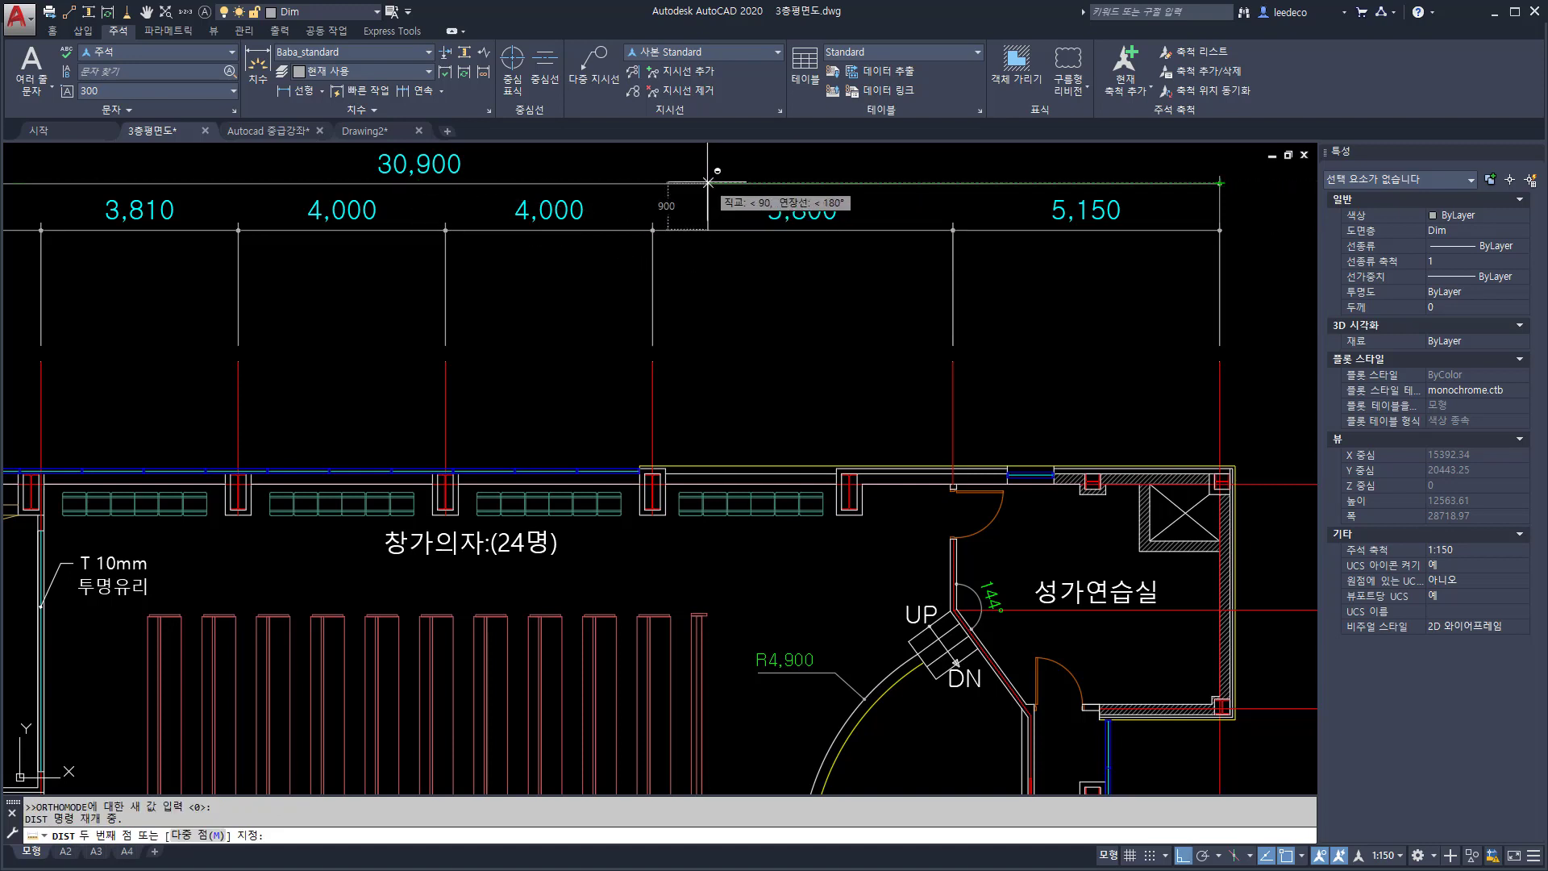
click(708, 182)
key(Escape)
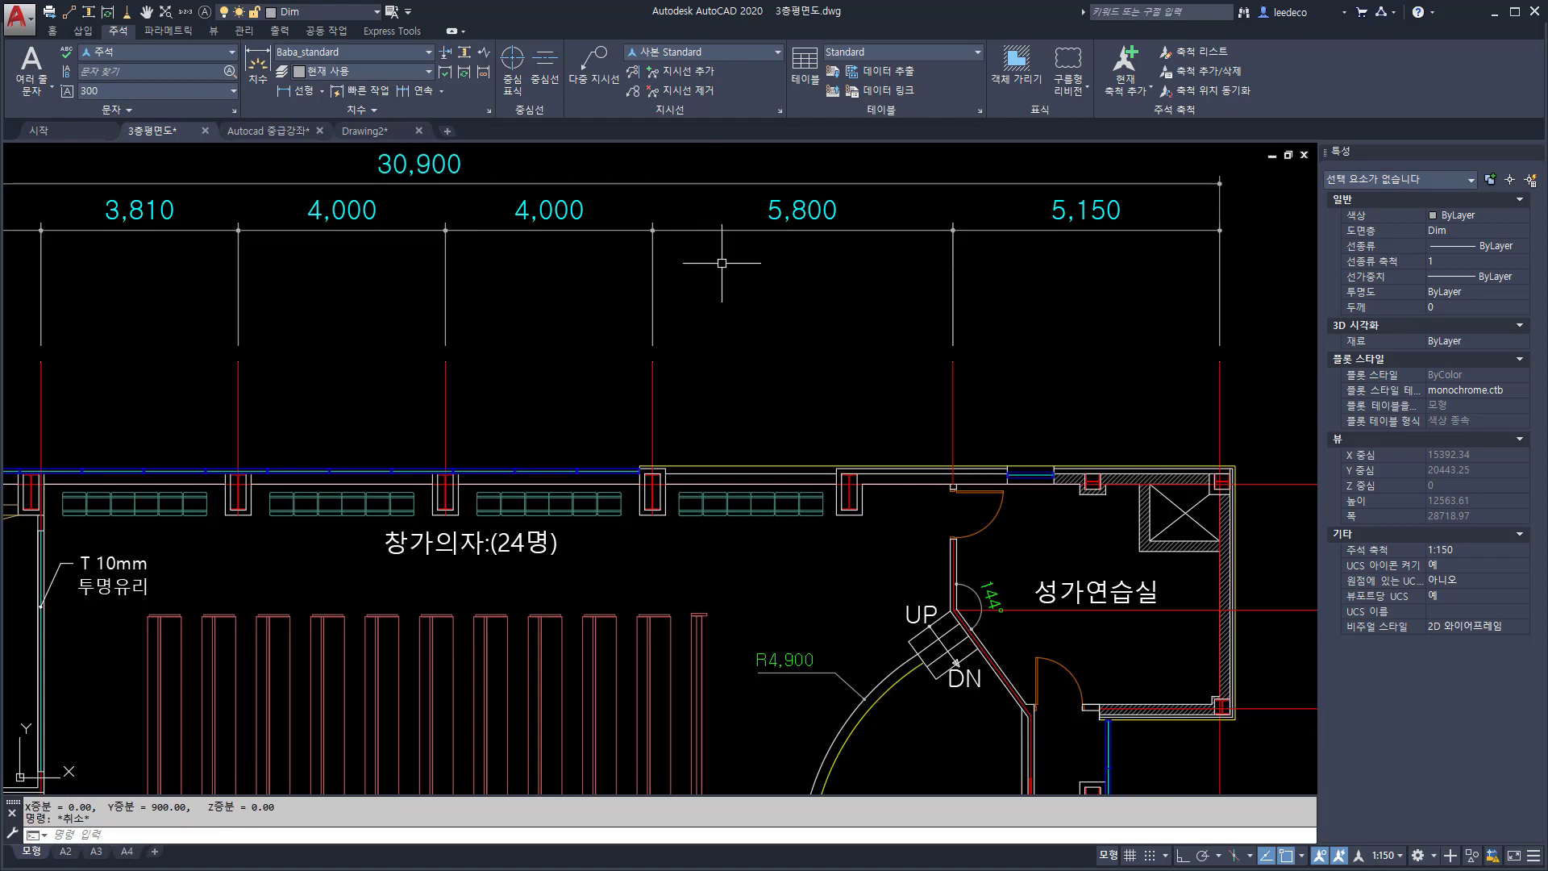
key(Escape)
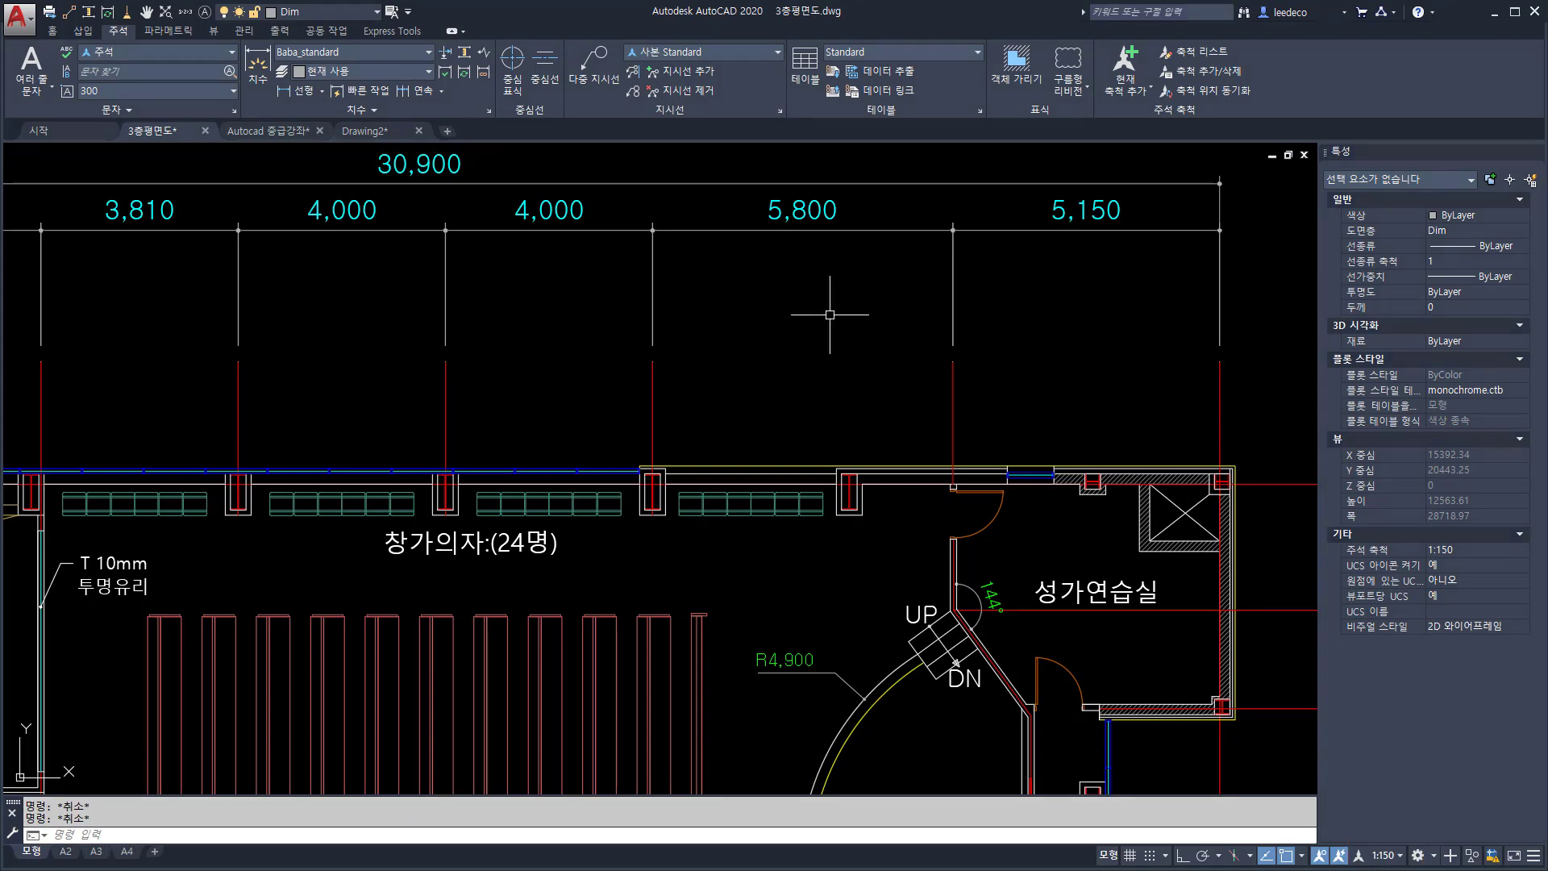
Distribute the overall dimension below the plan from the left 4,000 dimension using the DIM command's Offset (간격띄우기) option
scroll(830, 315, down, 4)
middle_drag(757, 384, 831, 325)
scroll(816, 337, down, 3)
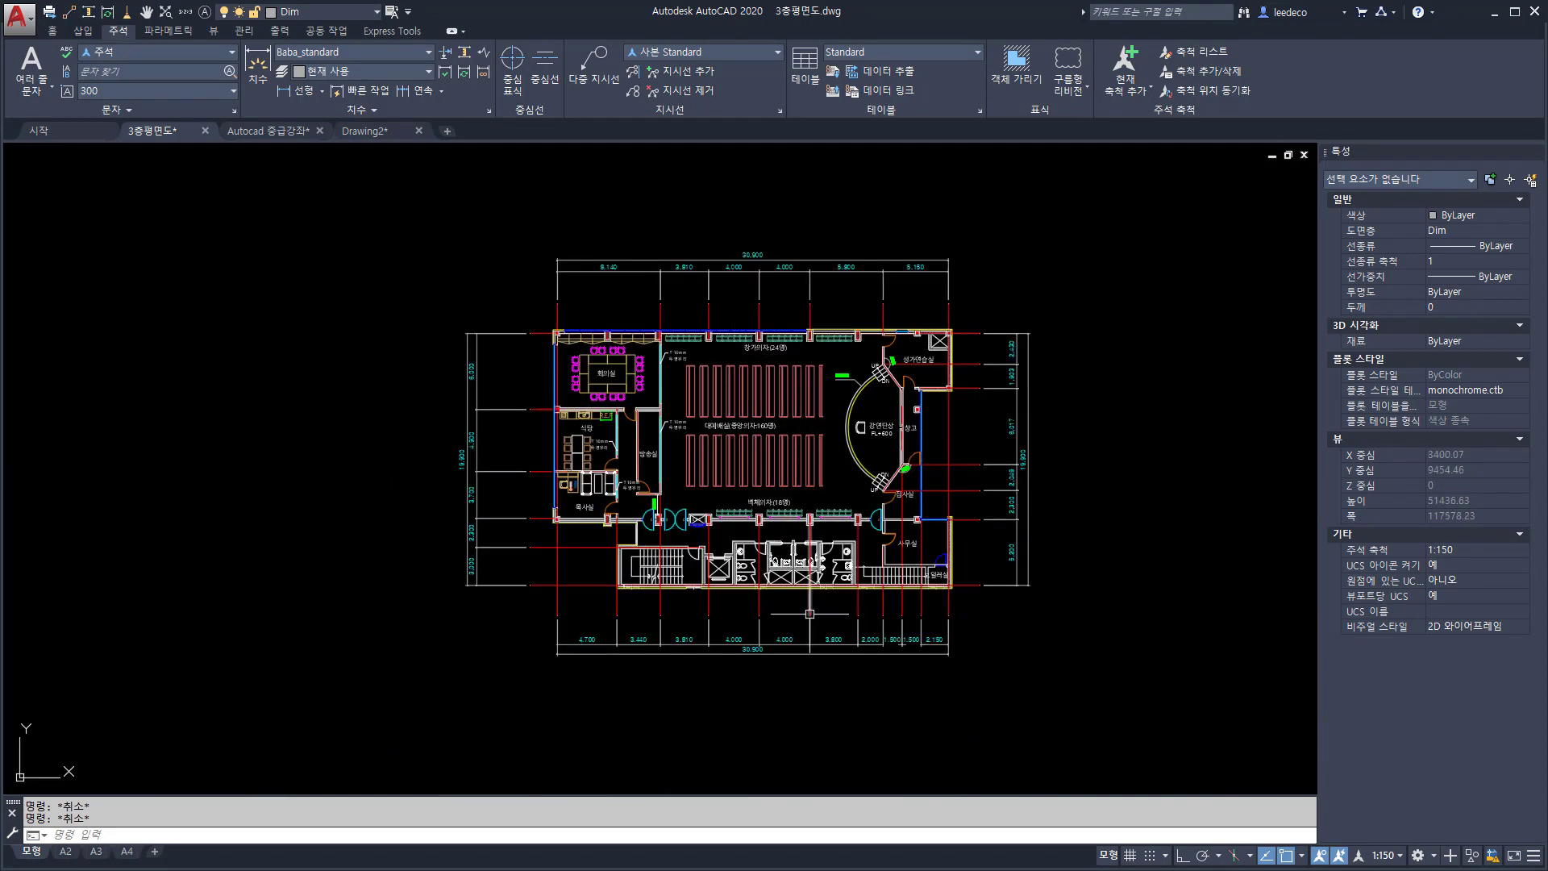
scroll(811, 613, up, 4)
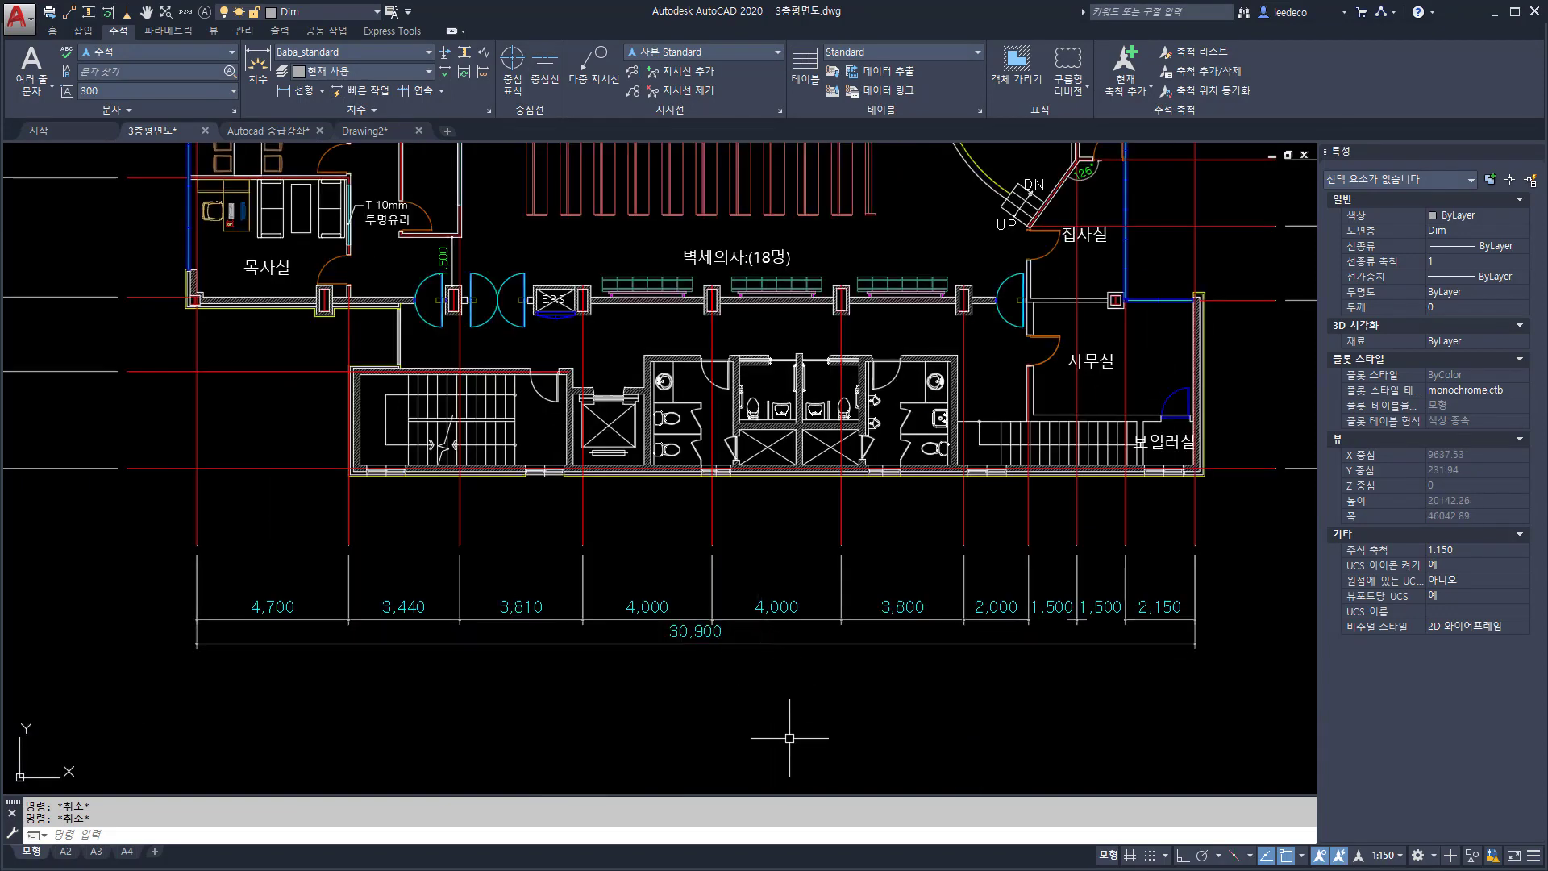
key(Return)
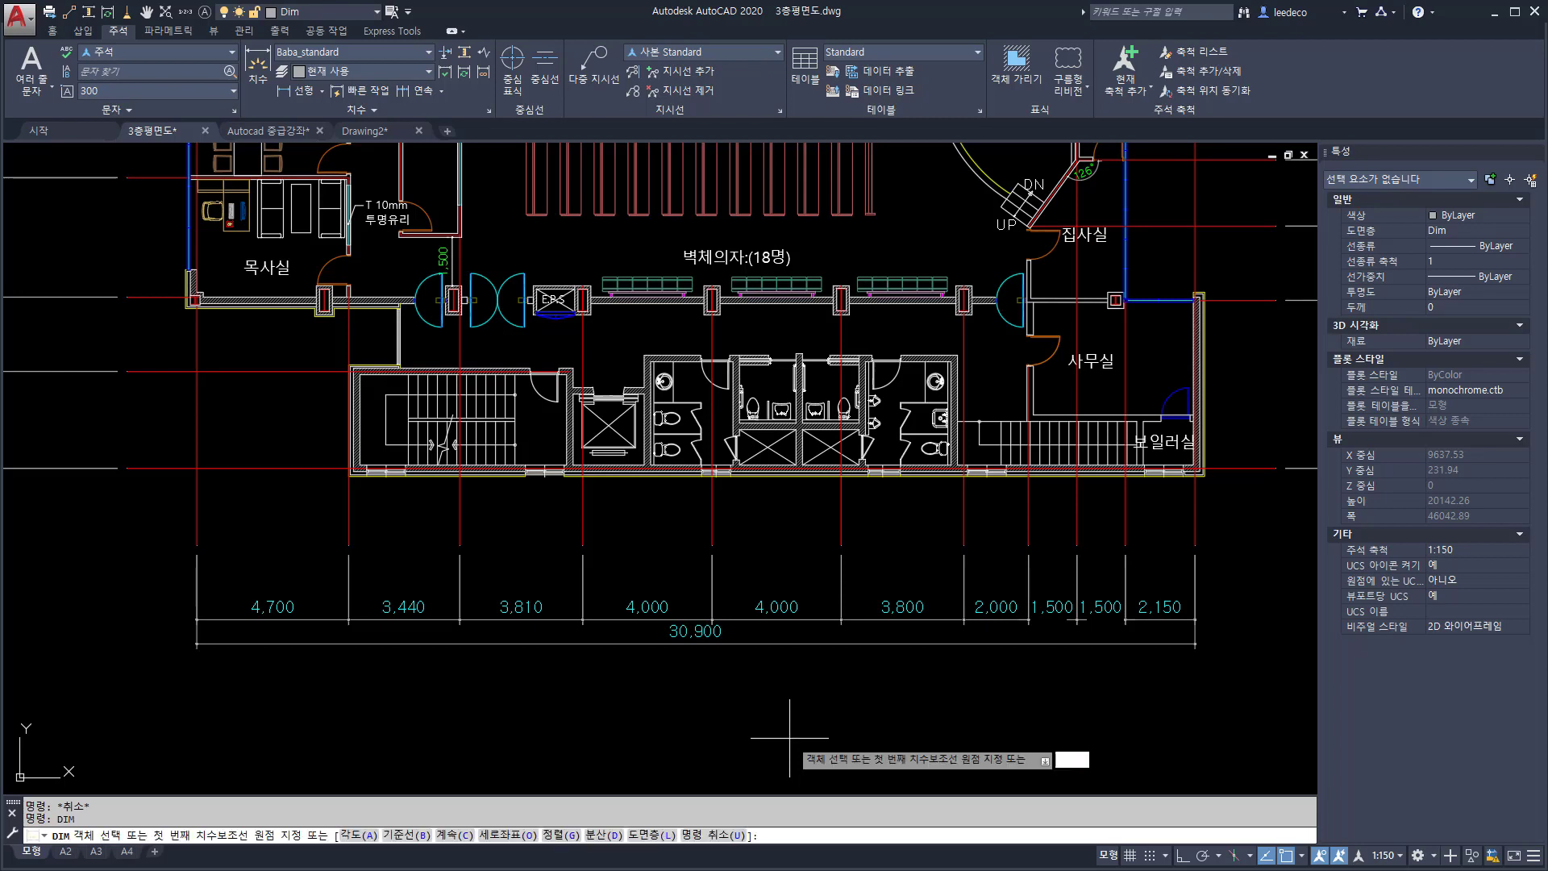
text(d)
key(Return)
key(Return)
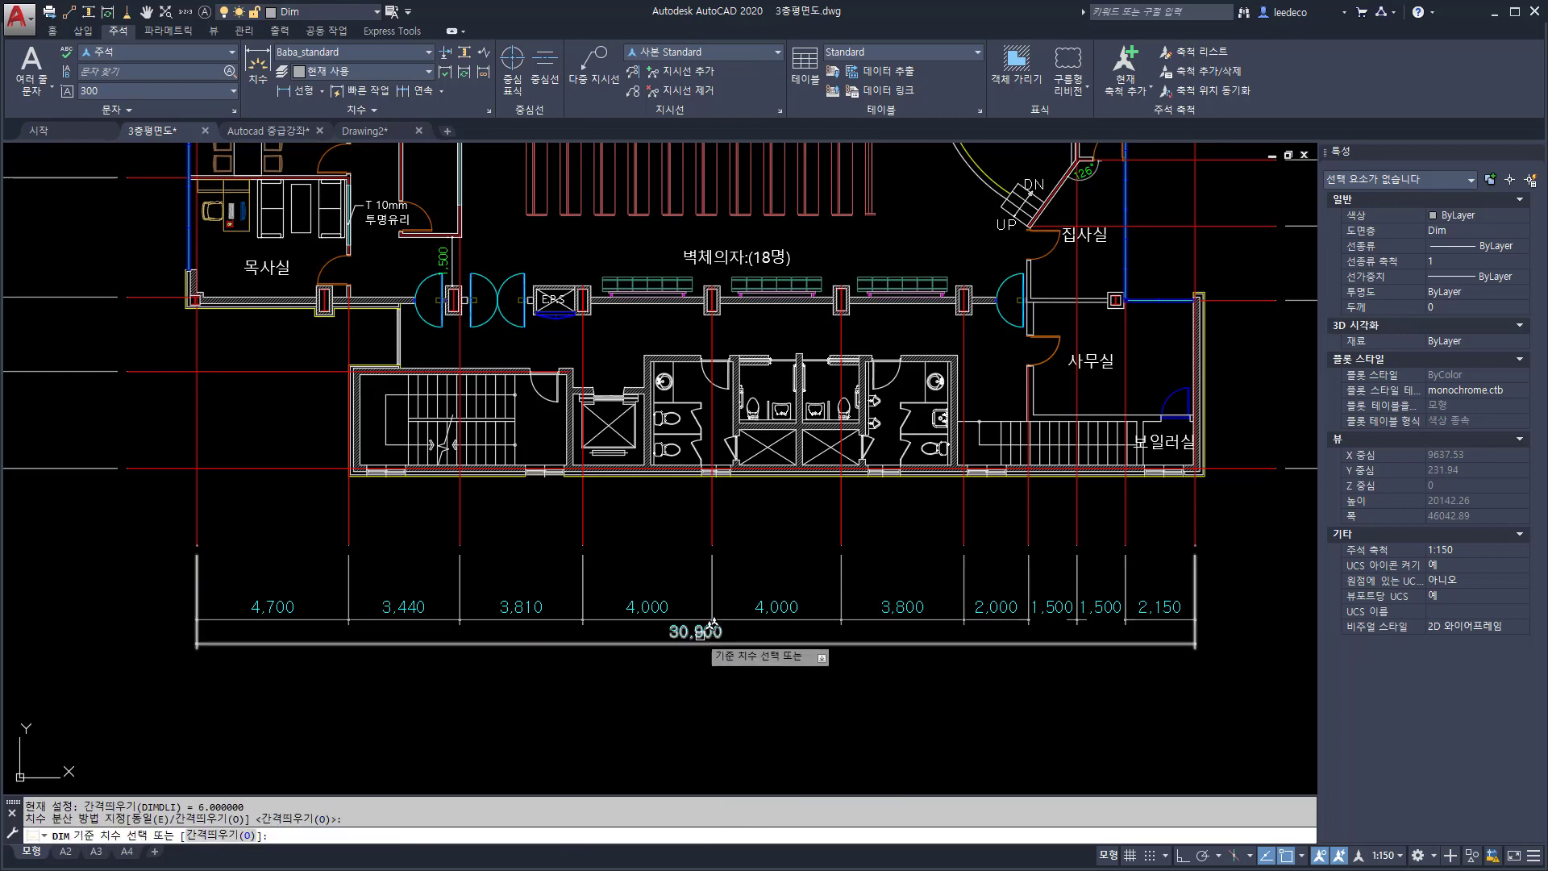
click(649, 619)
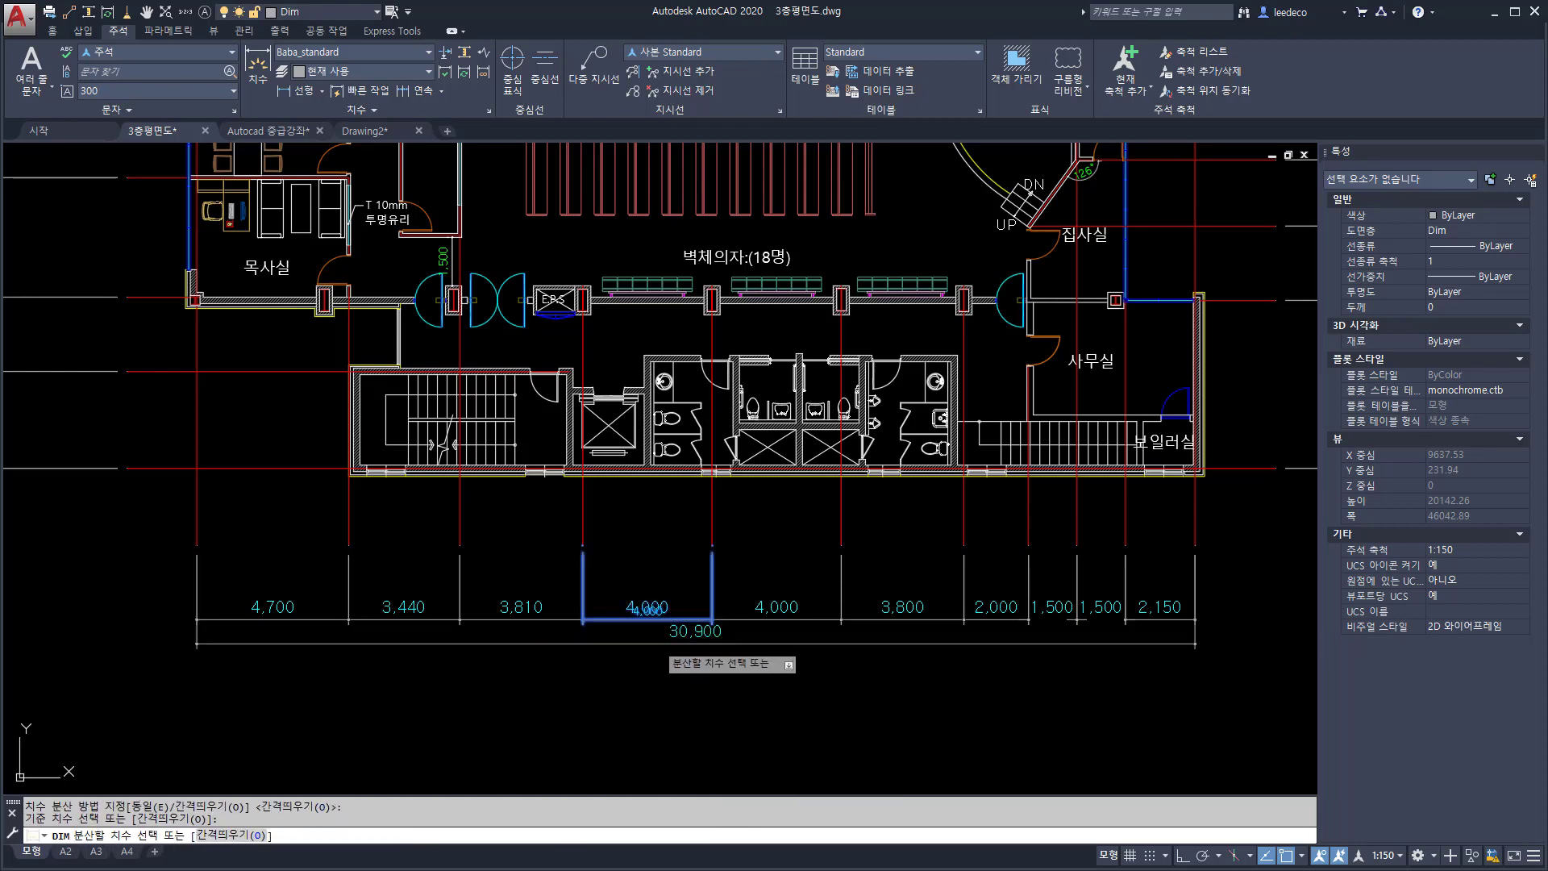
click(656, 642)
key(Return)
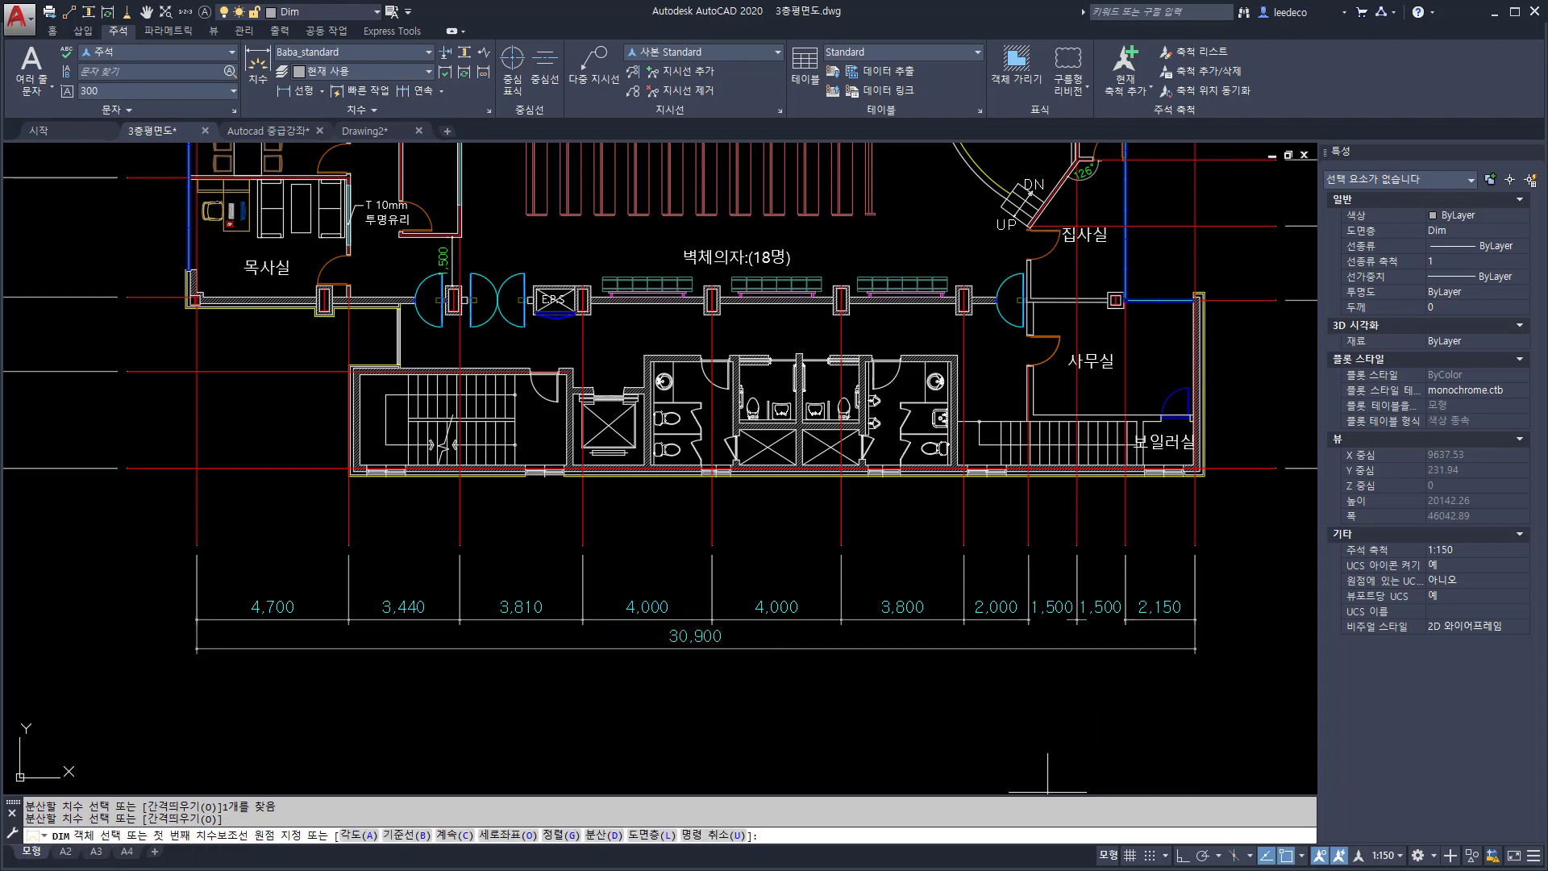
key(Return)
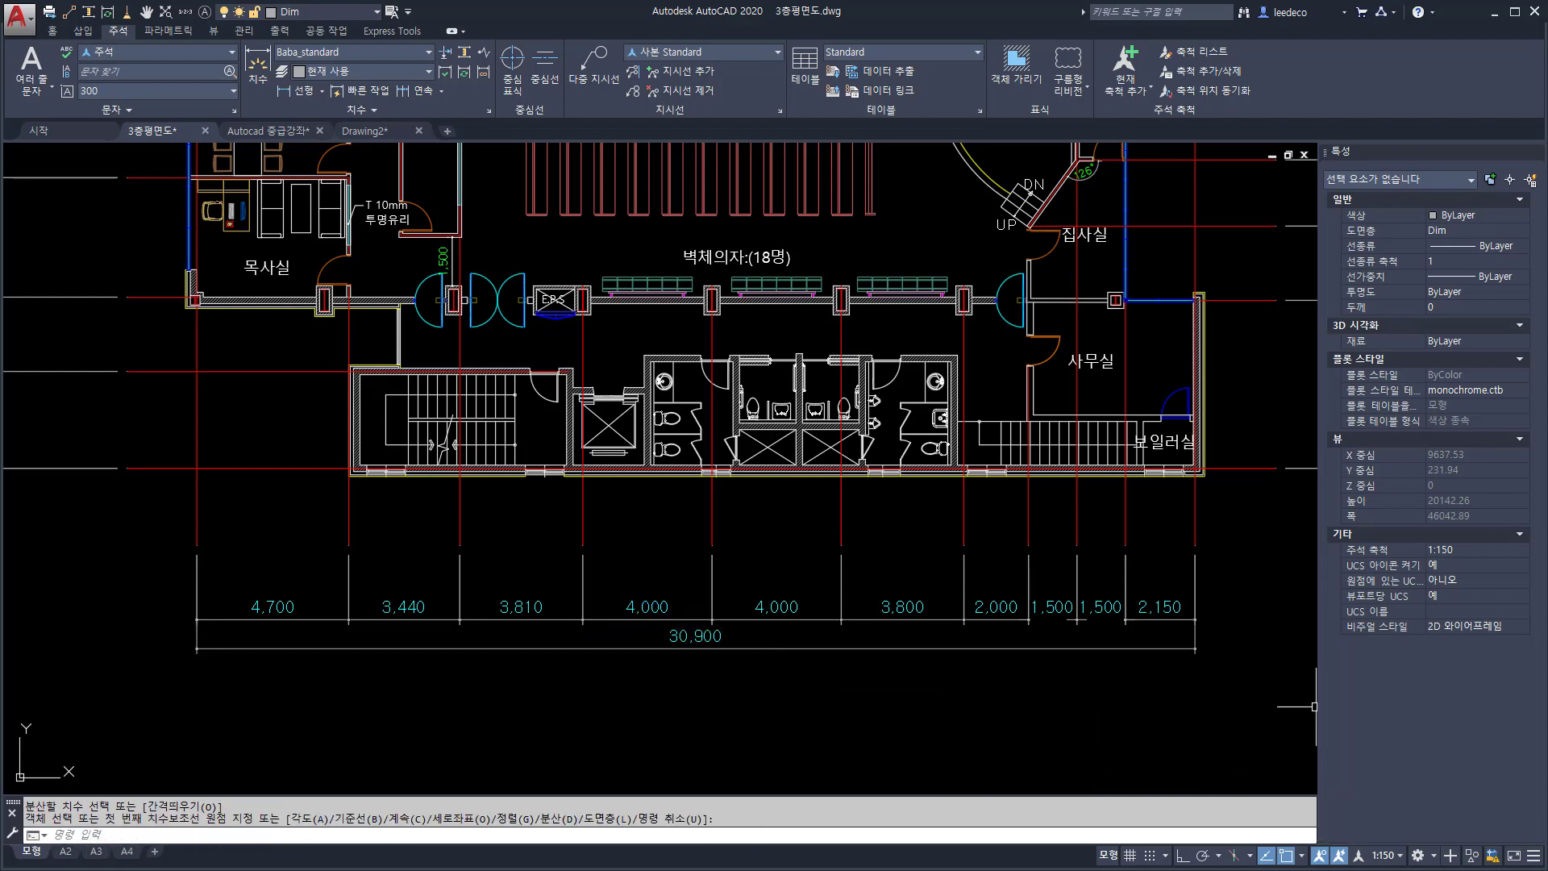
Set the annotation scale to 1:100 and try to distribute the bottom overall dimension from the left 4,000 dimension using Offset (간격띄우기)
click(1387, 856)
click(1295, 714)
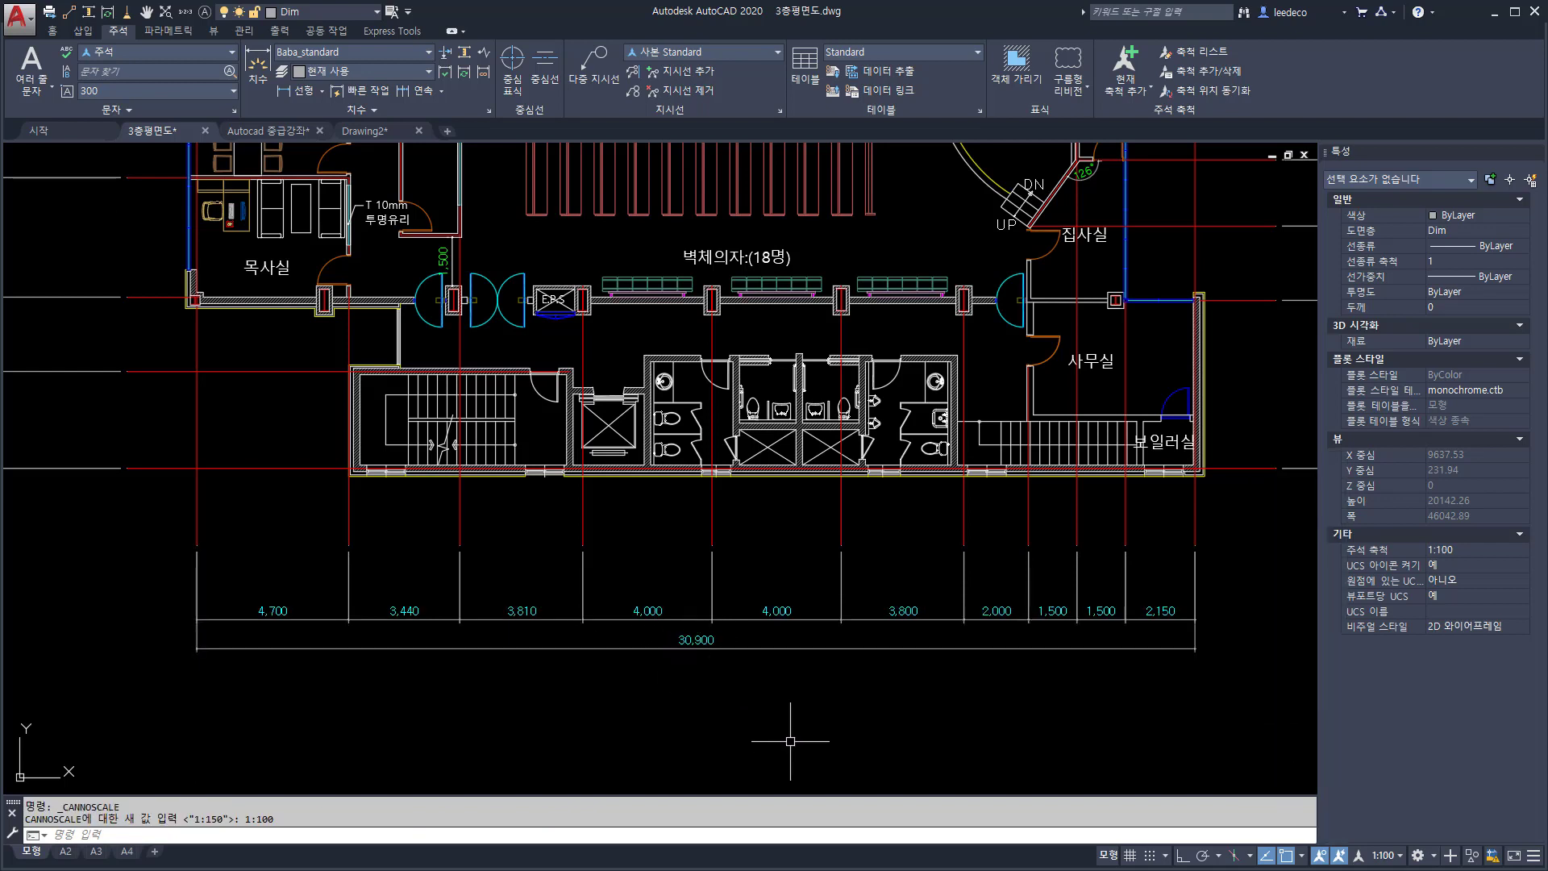
text(dim)
key(Return)
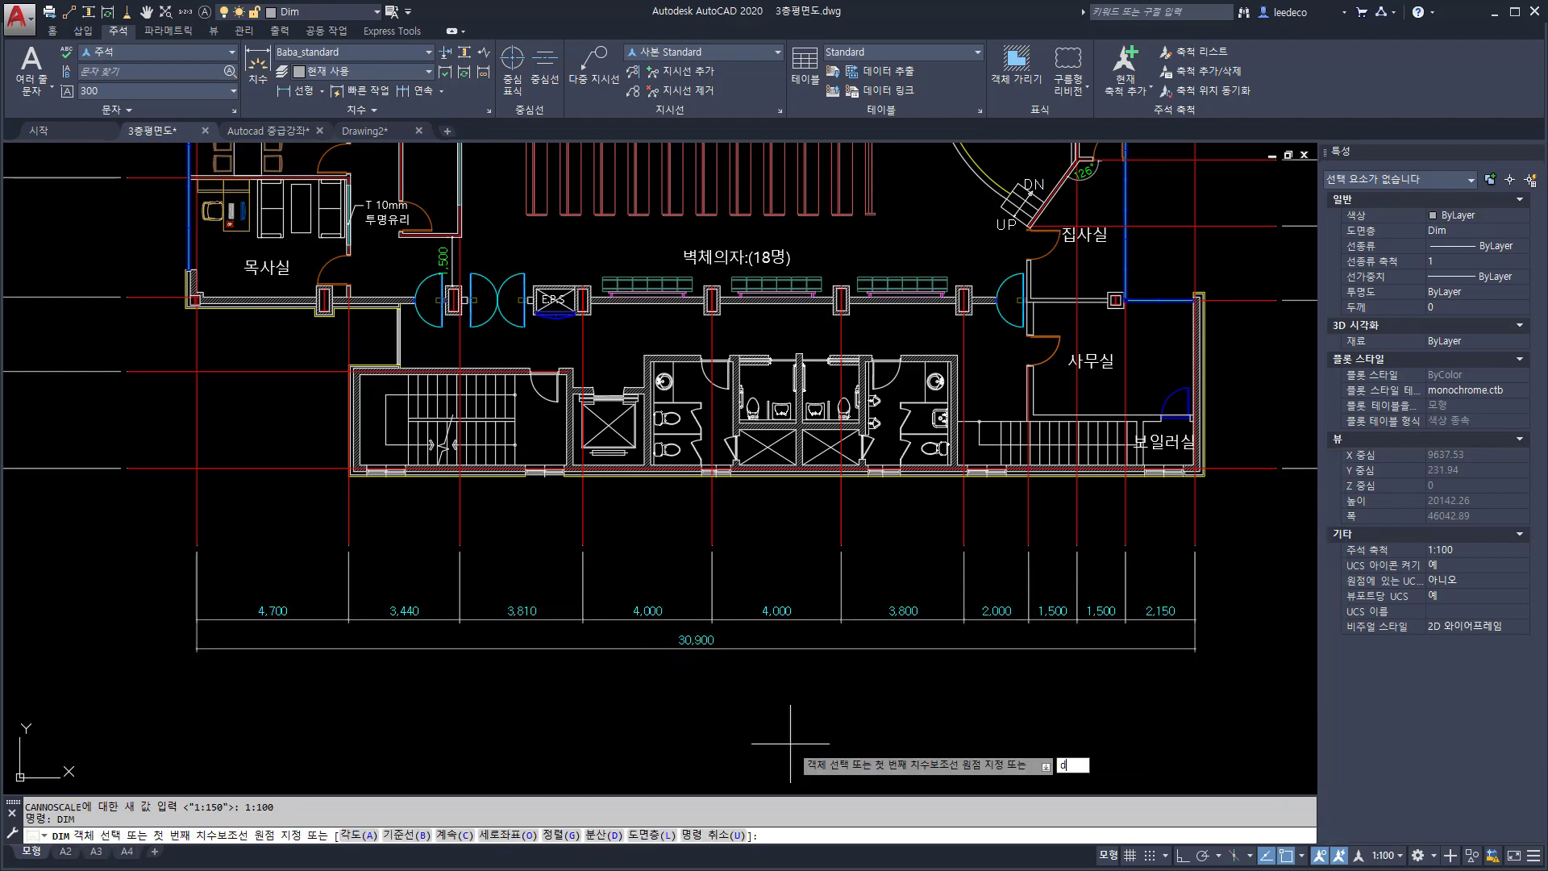
text(d)
key(Return)
key(Return)
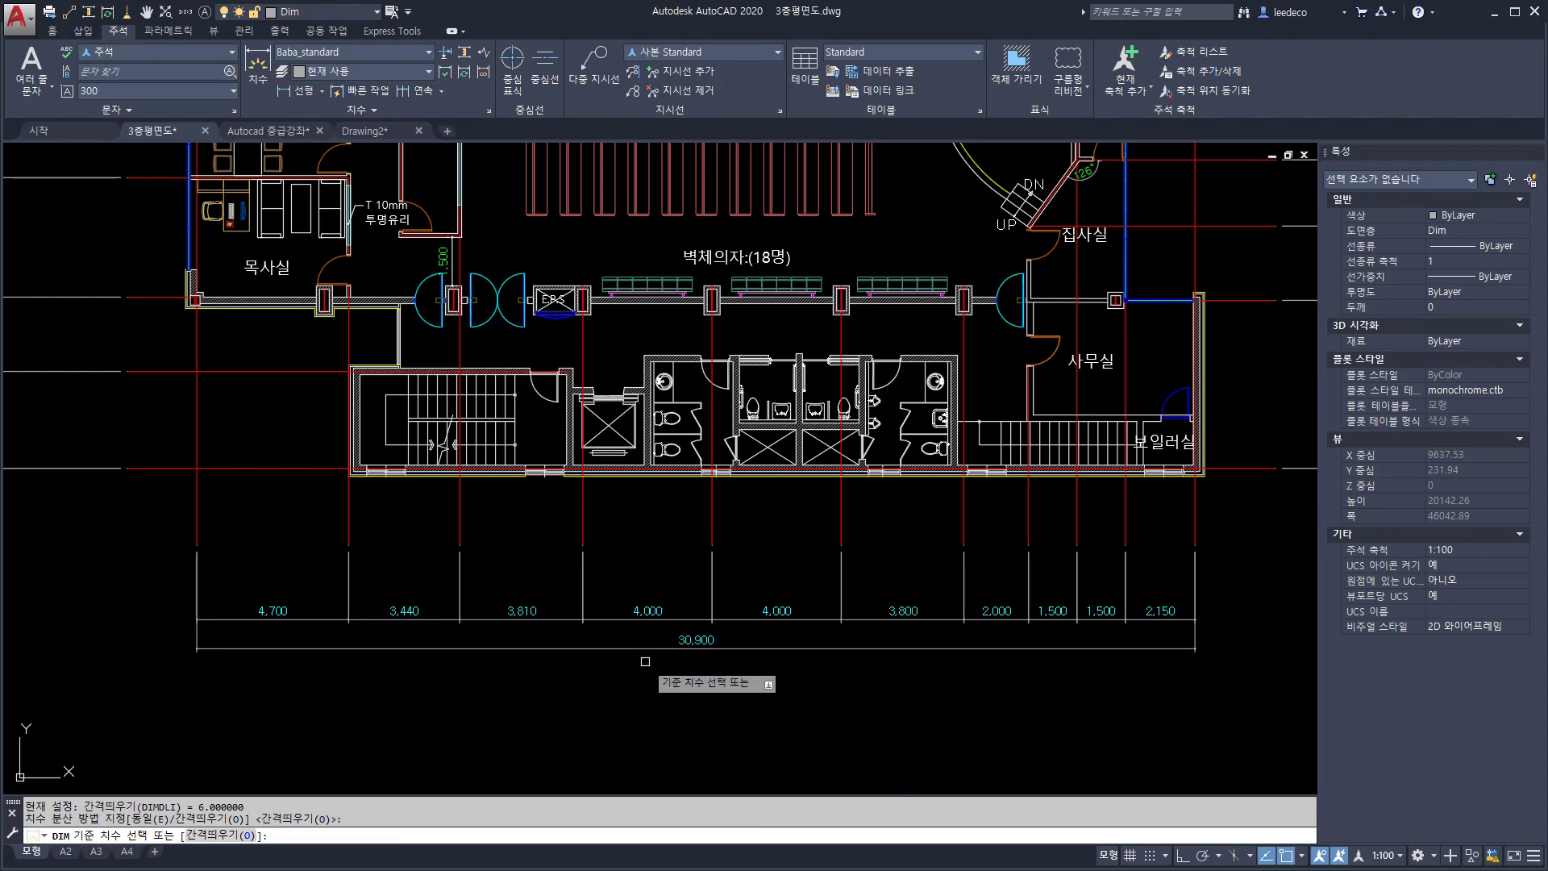
click(637, 619)
click(645, 647)
key(Return)
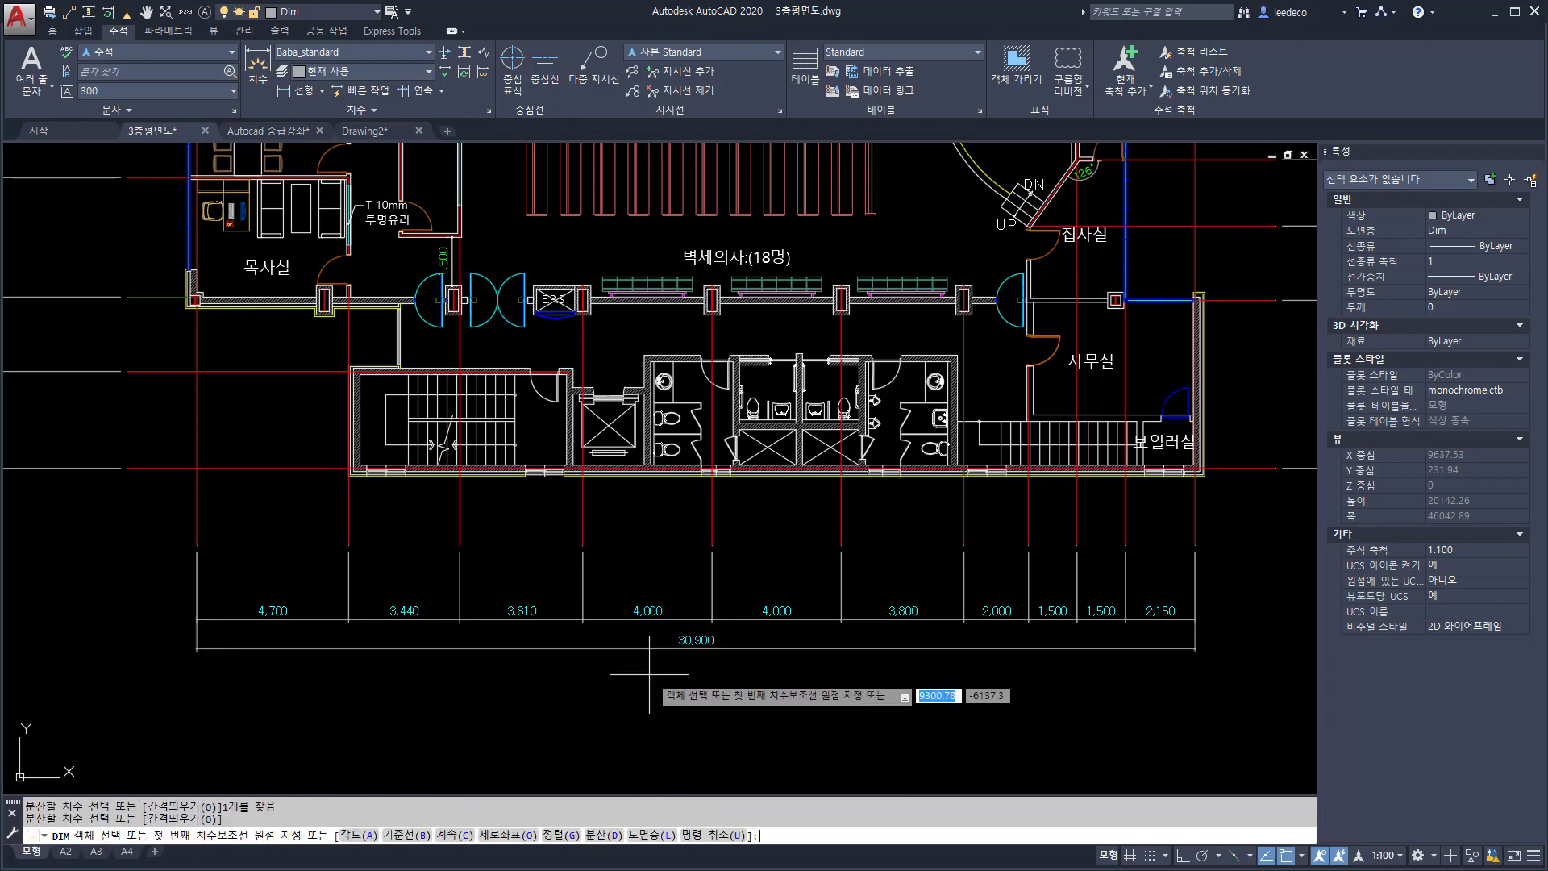
key(Return)
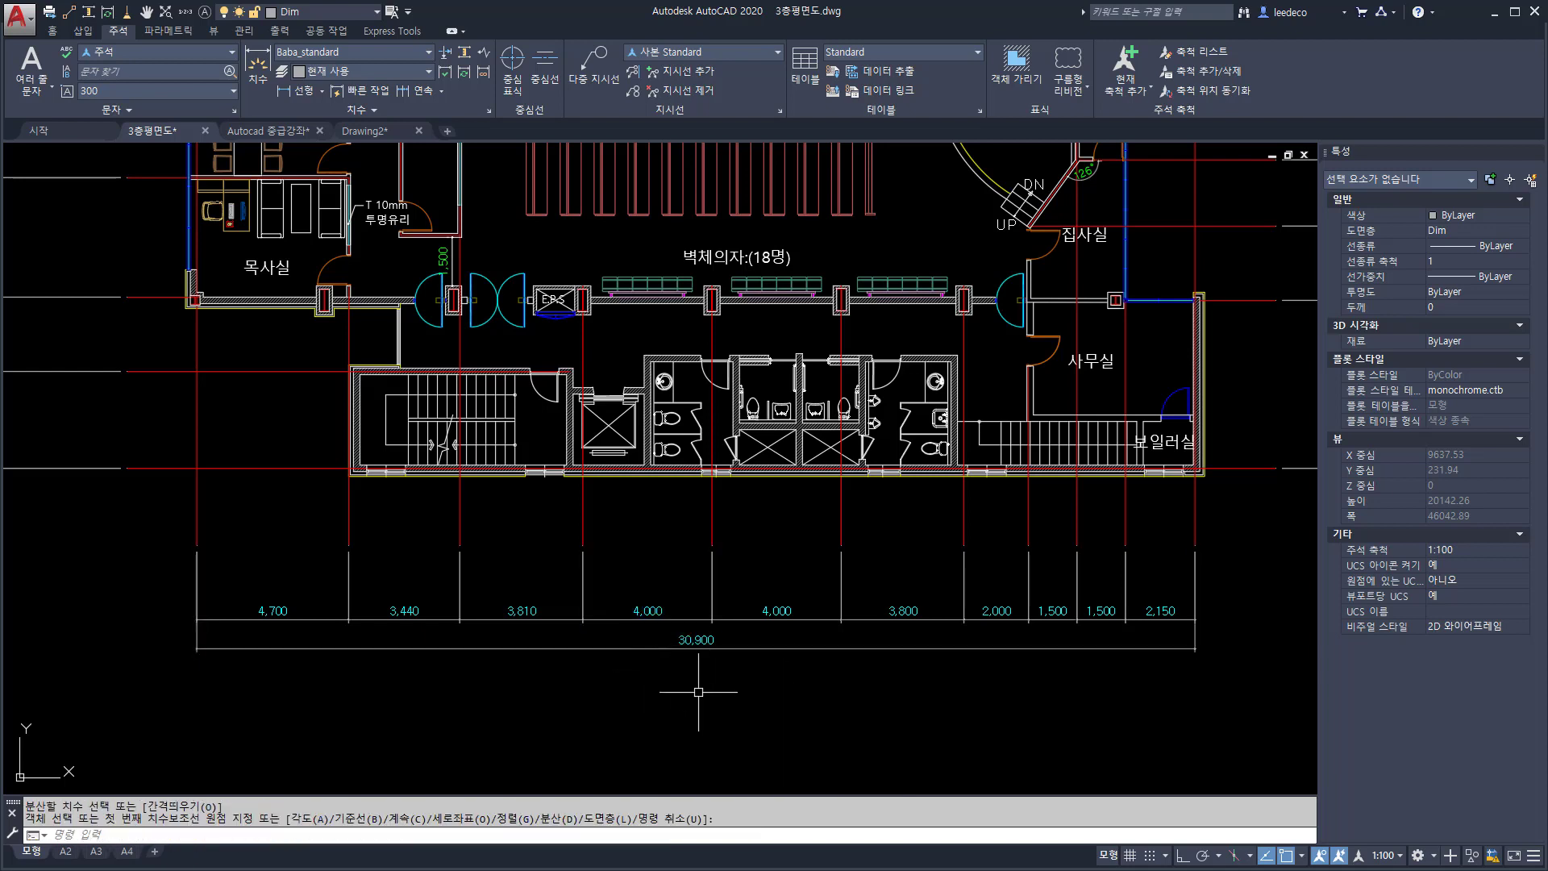
Try again to distribute the bottom overall dimension from the left 4,000 dimension with DIM's Offset (간격띄우기) option
text(dim)
key(Return)
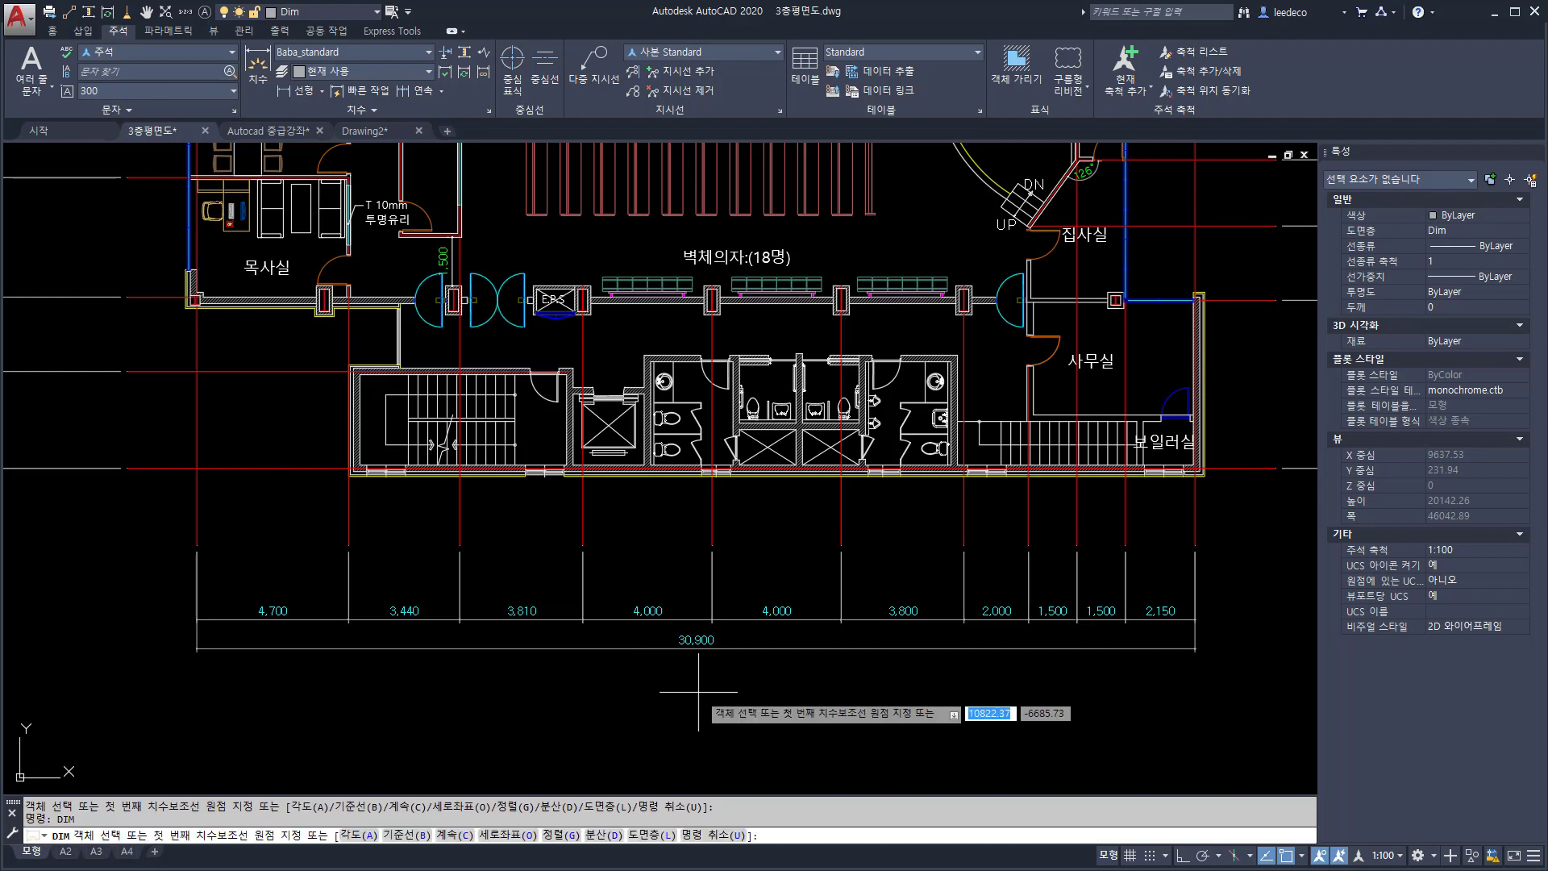
text(d)
key(Return)
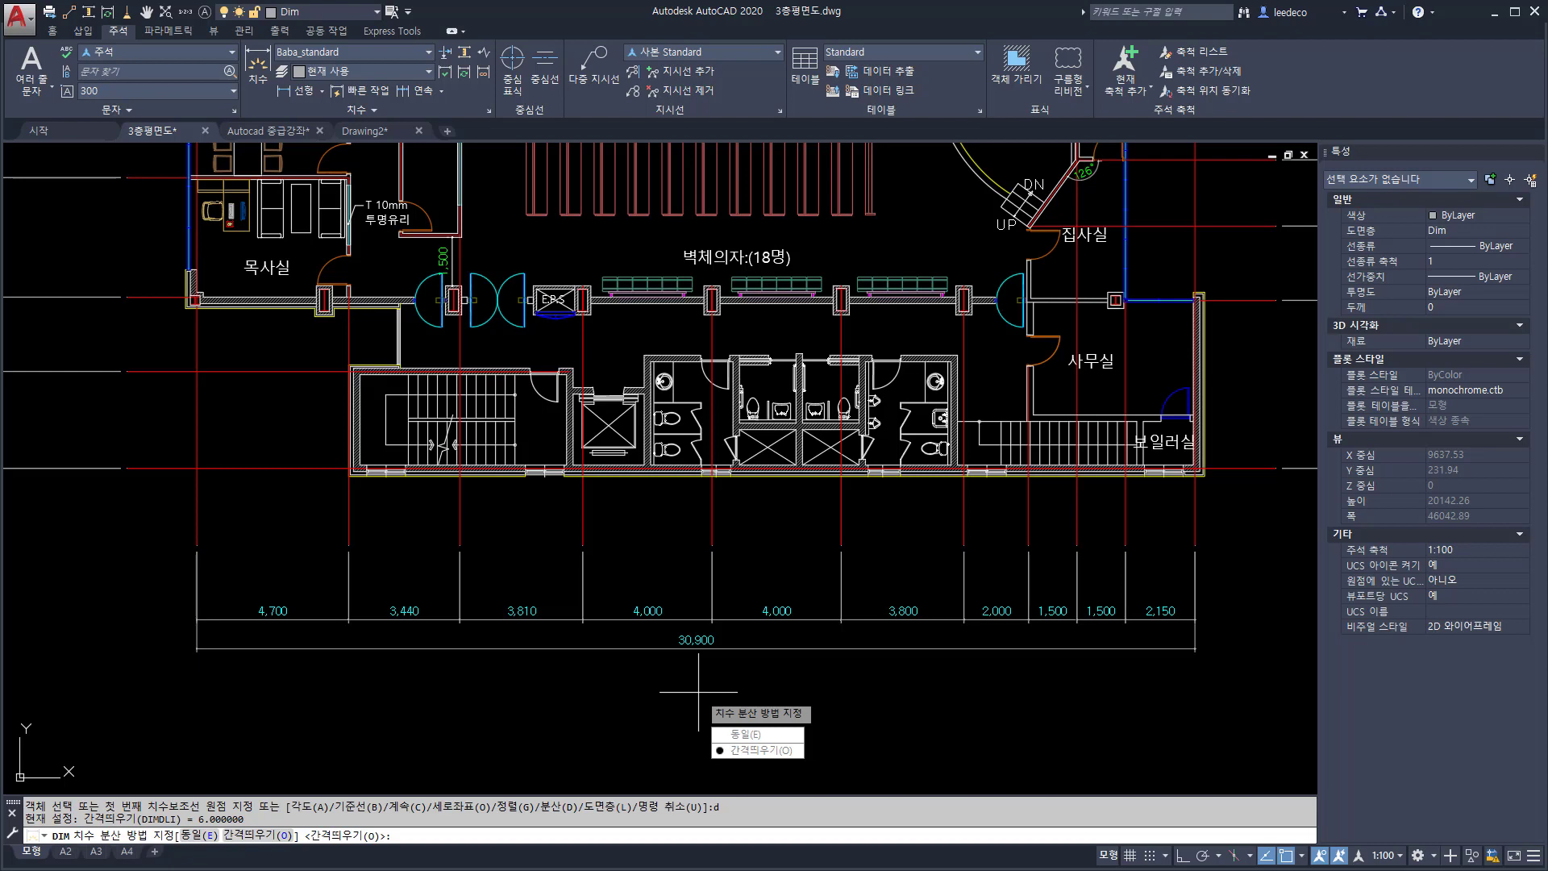
key(Return)
click(649, 619)
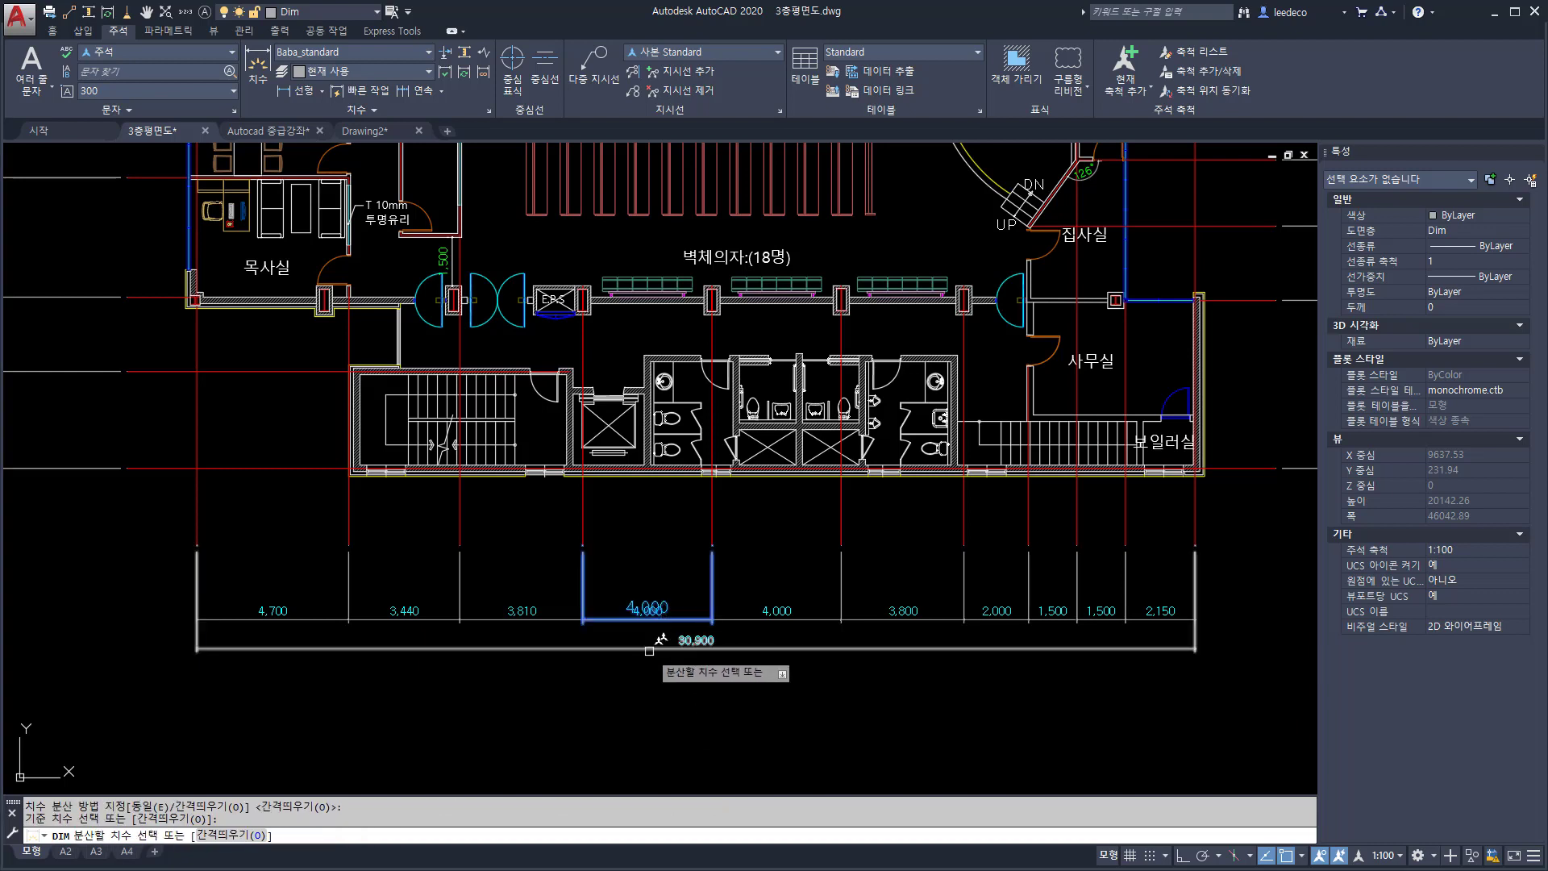
key(Return)
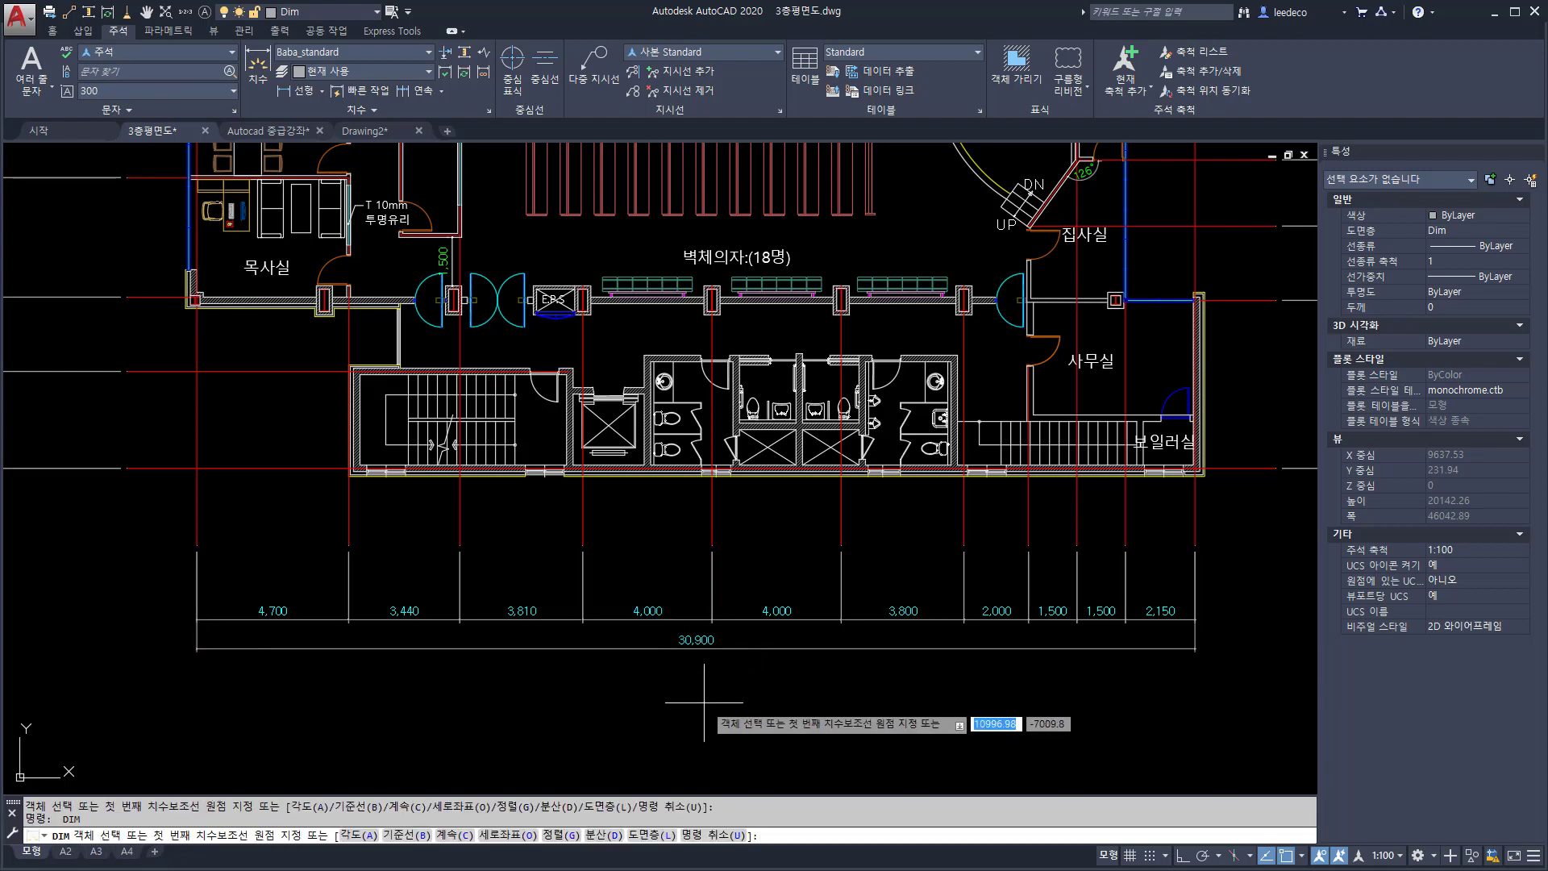
key(Return)
Space the overall dimension above the plan from the 5,800 base dimension using DIMSPACE with the Auto (자동) value
scroll(732, 710, down, 4)
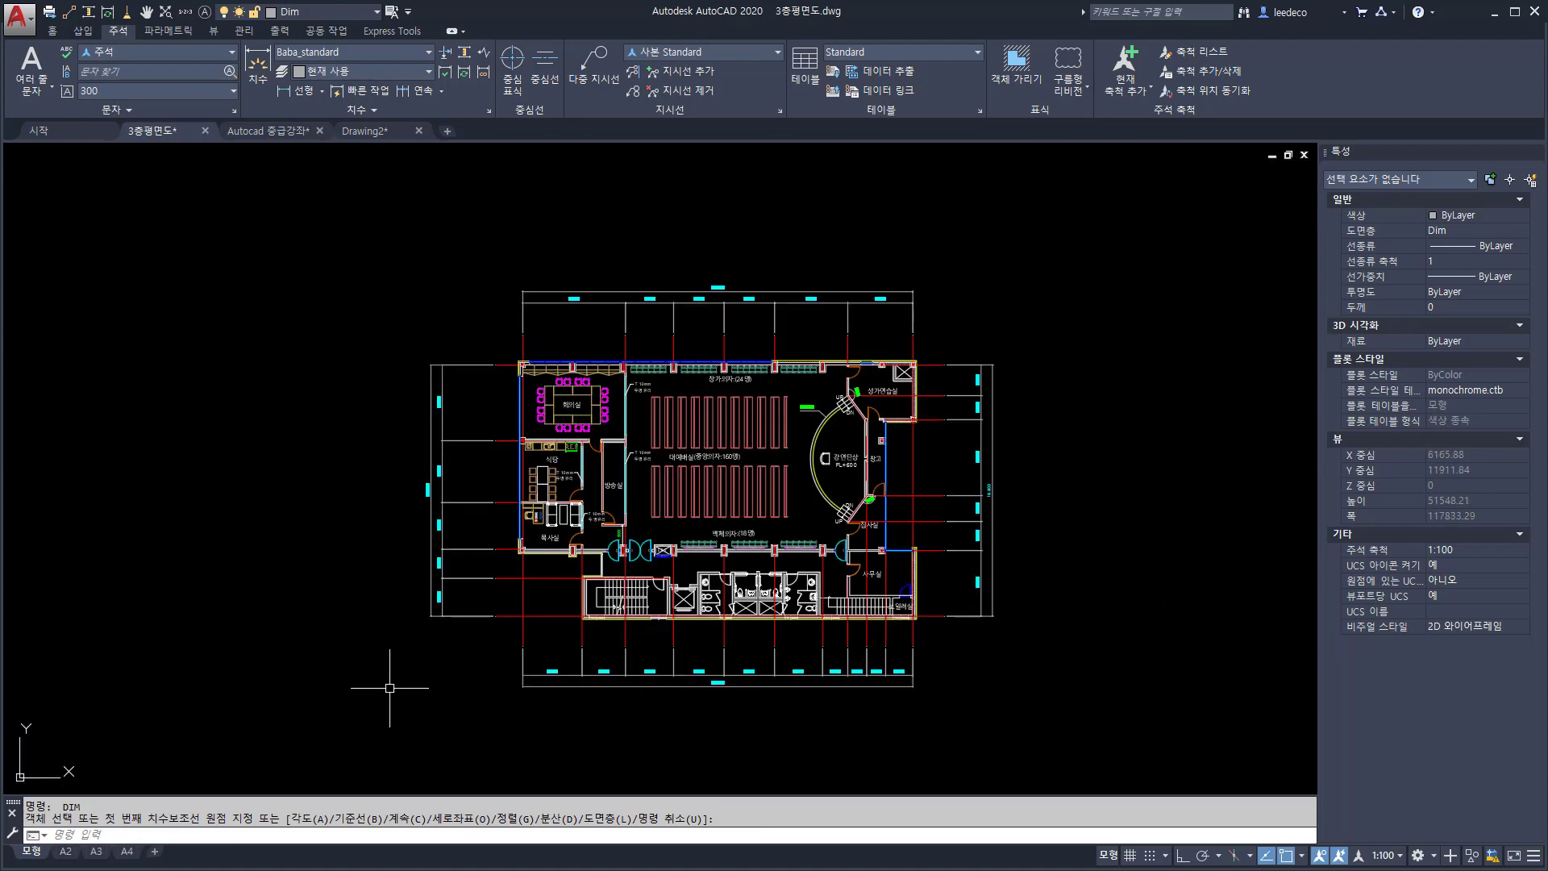
middle_drag(749, 375, 705, 414)
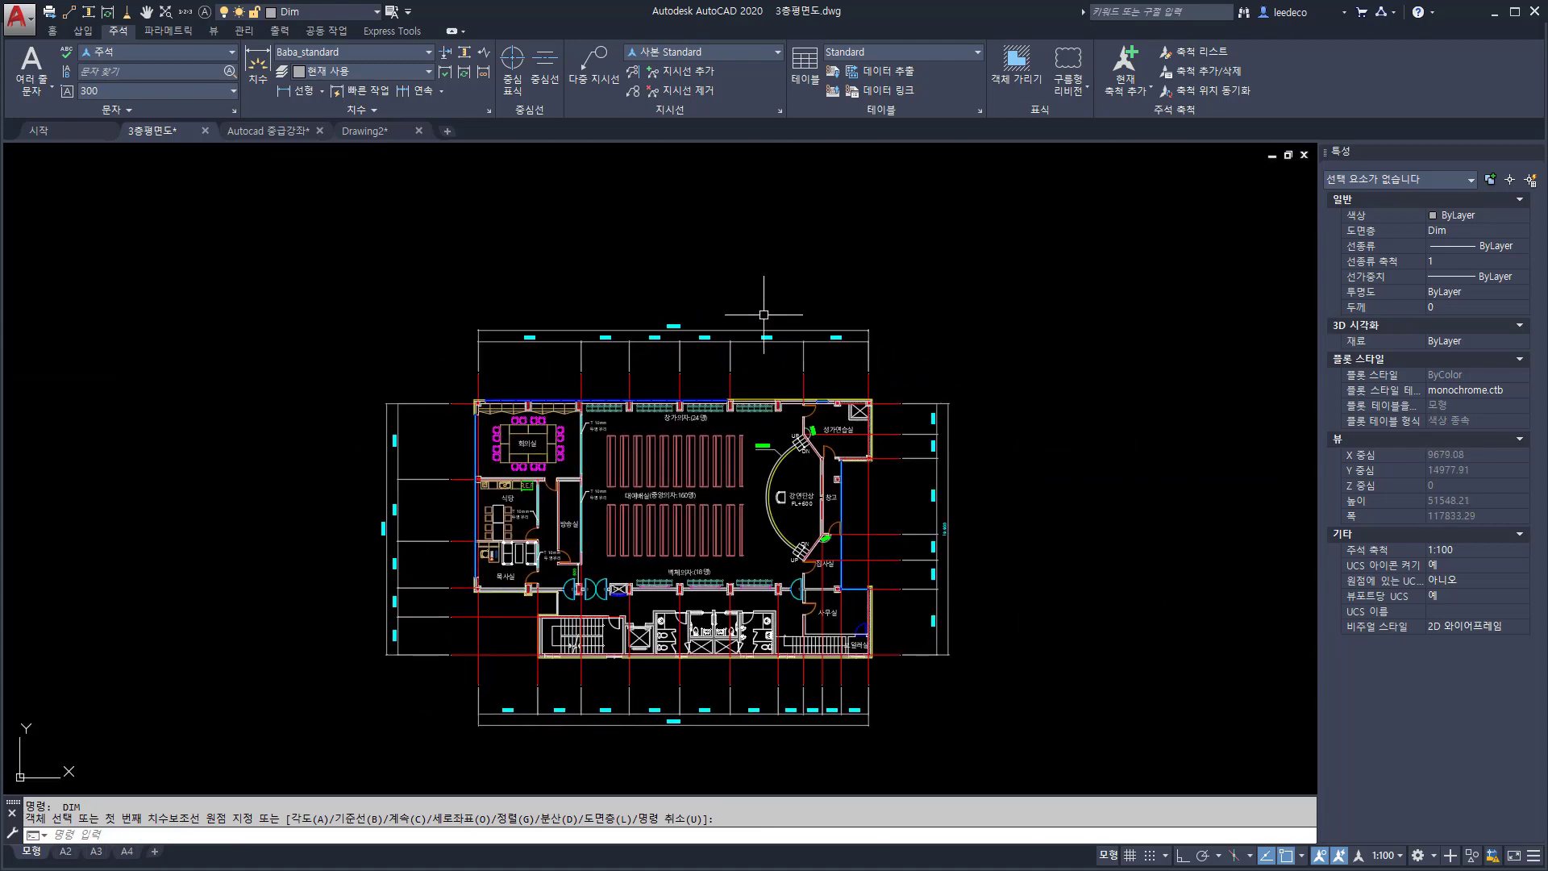
scroll(763, 315, up, 1)
scroll(762, 343, up, 1)
key(Escape)
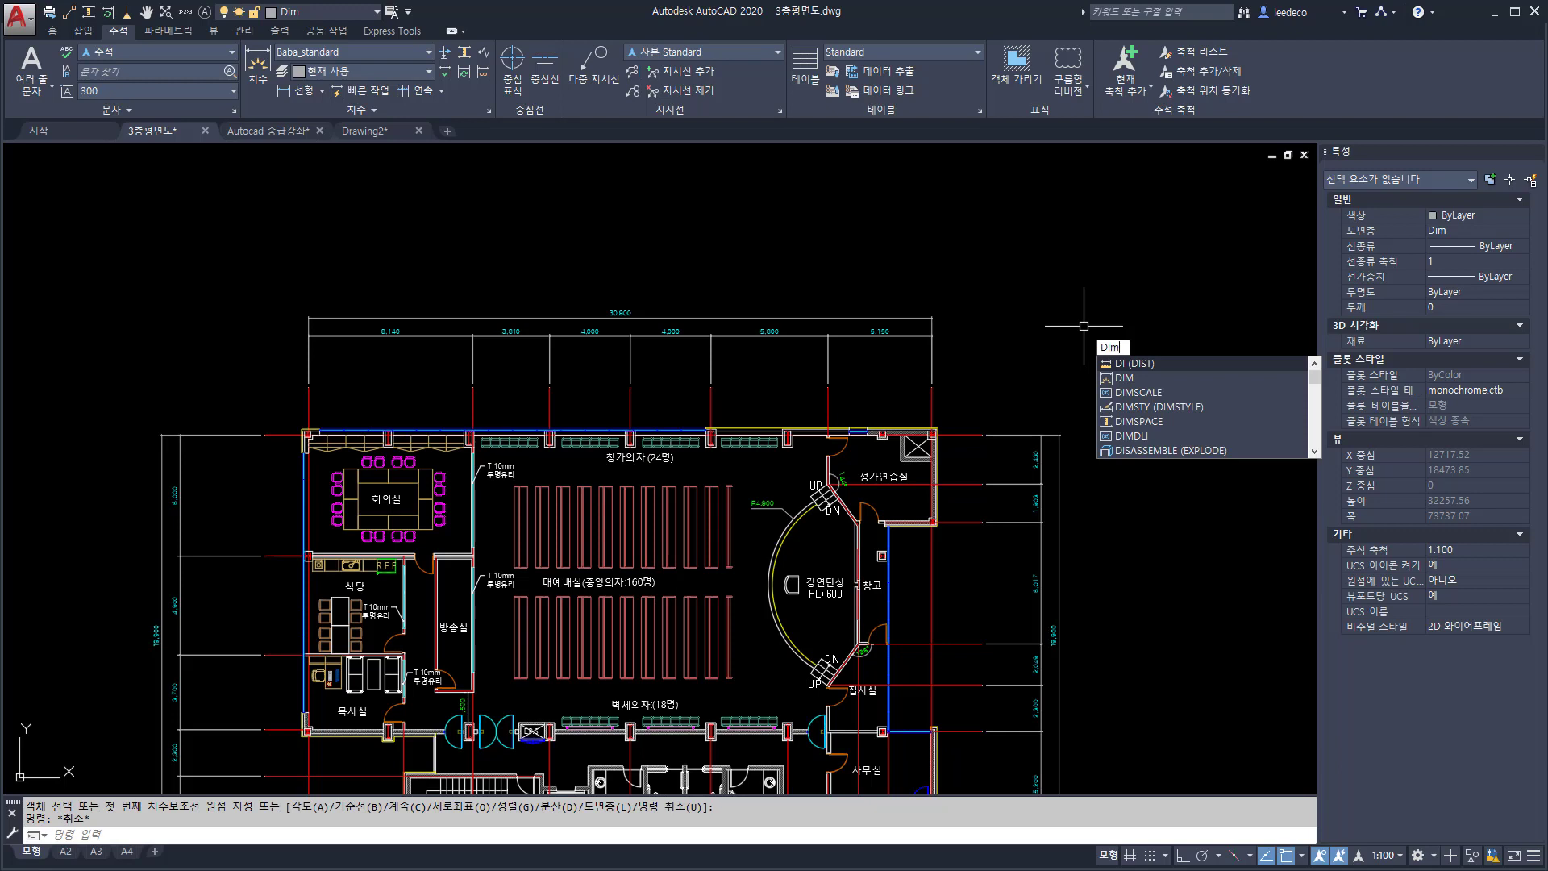
text(space)
key(Return)
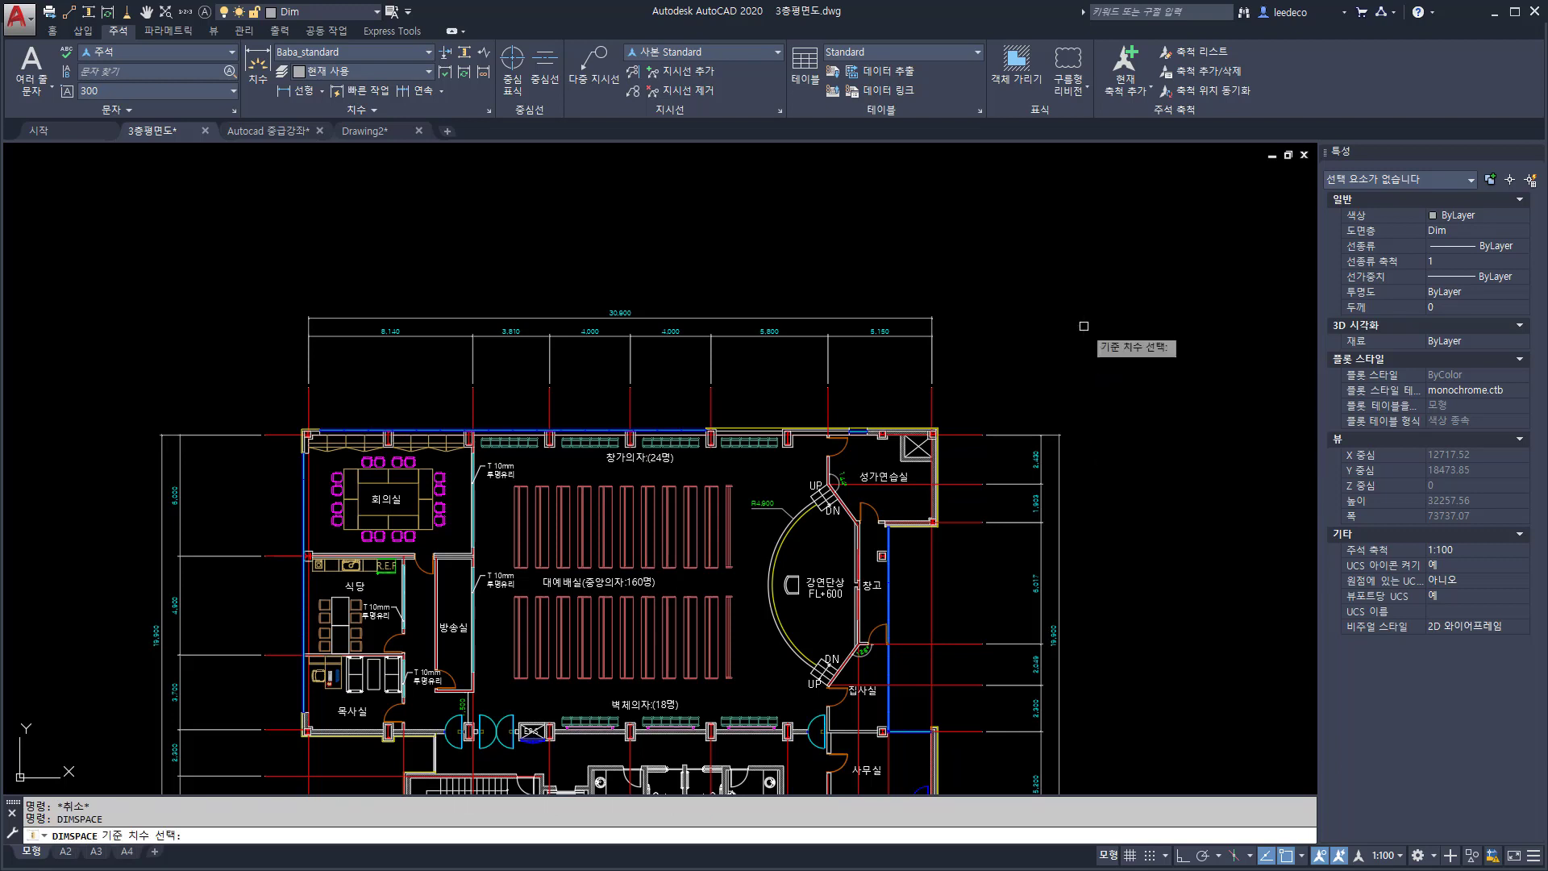
click(726, 337)
click(753, 320)
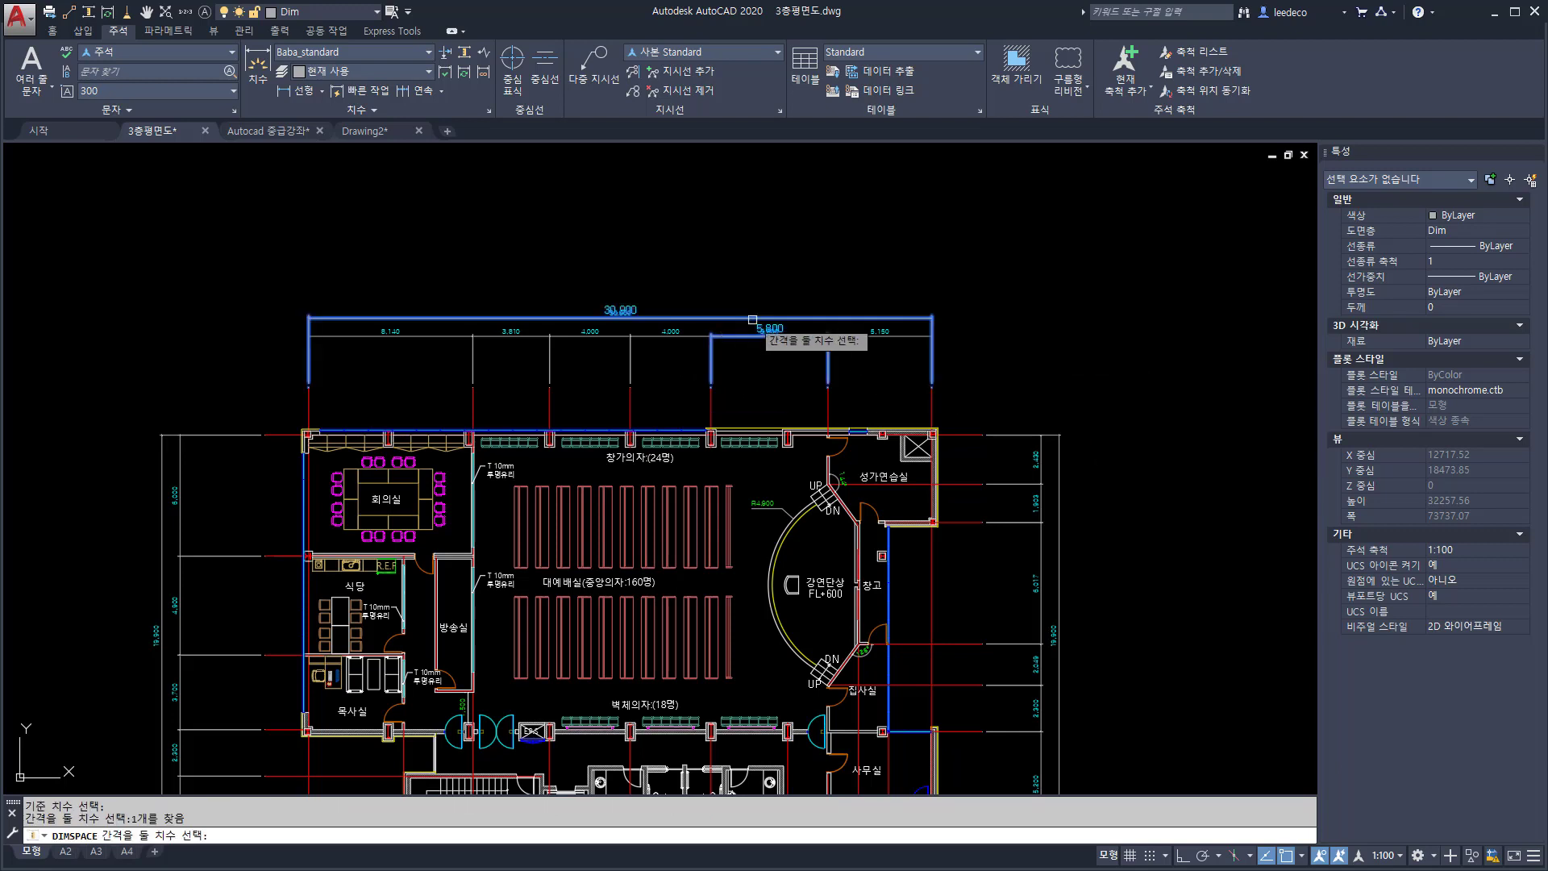
key(Return)
key(Return)
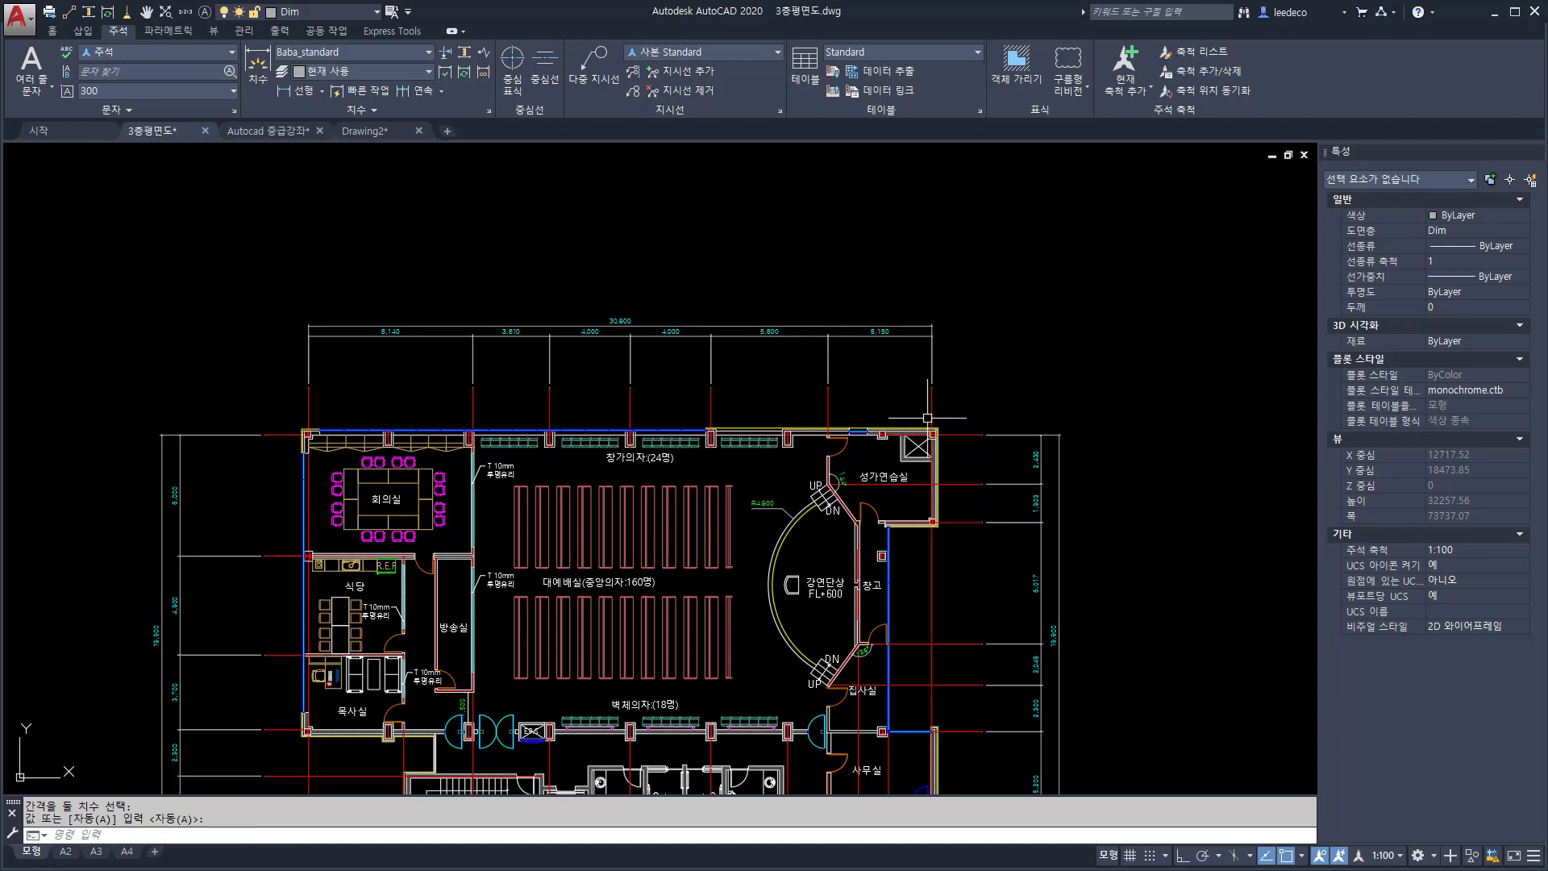
Space the overall dimension on the plan's right side from the 6,017 base dimension using DIMSPACE with the Auto (자동) value
middle_drag(928, 418, 909, 256)
key(Return)
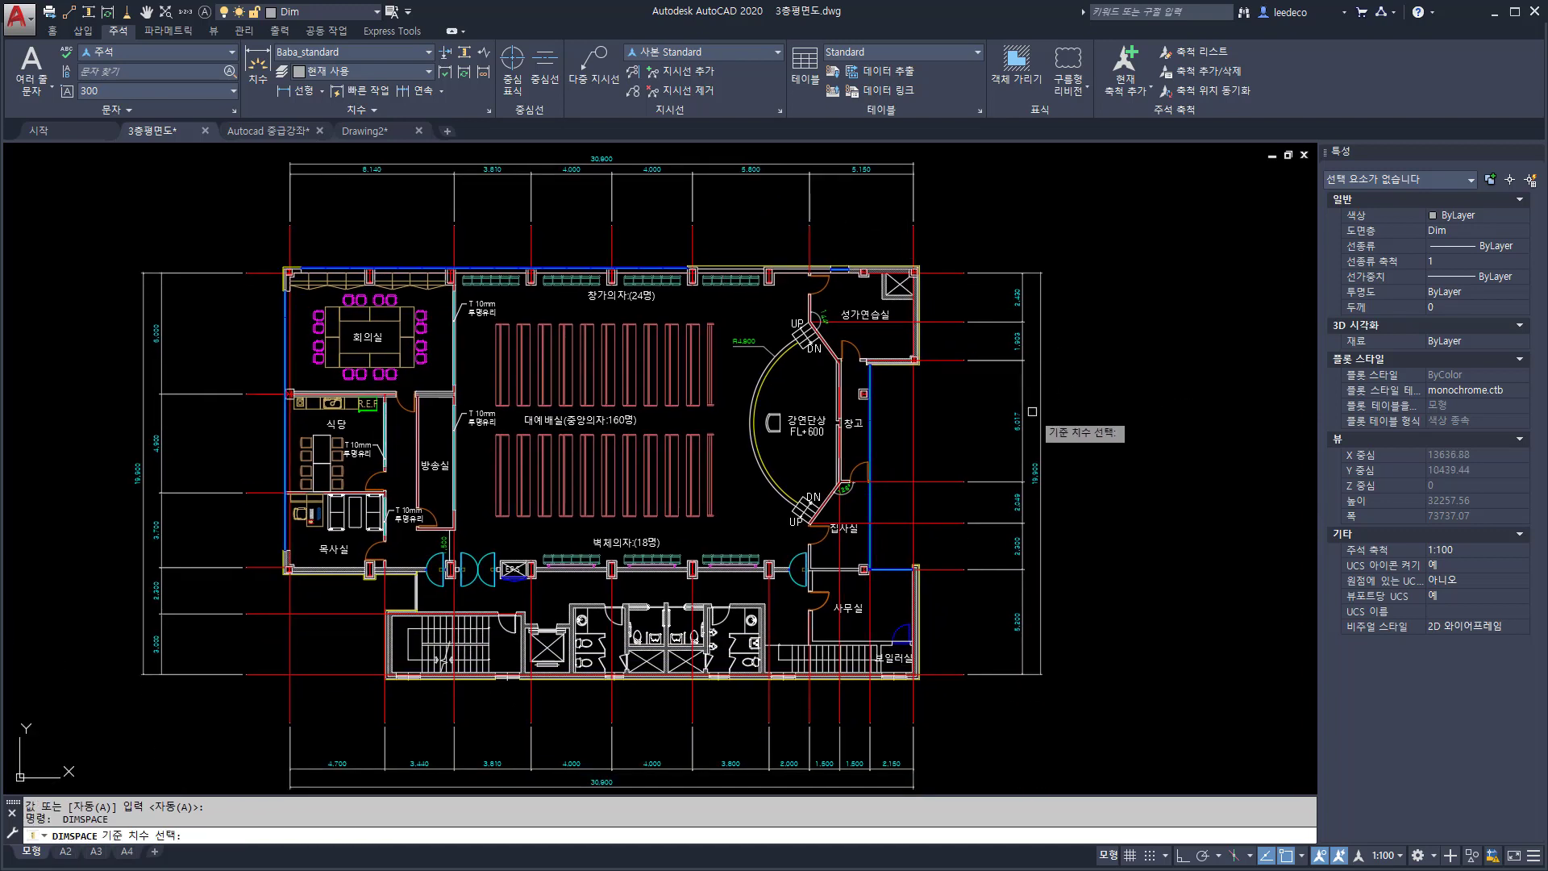
click(1024, 411)
click(1040, 413)
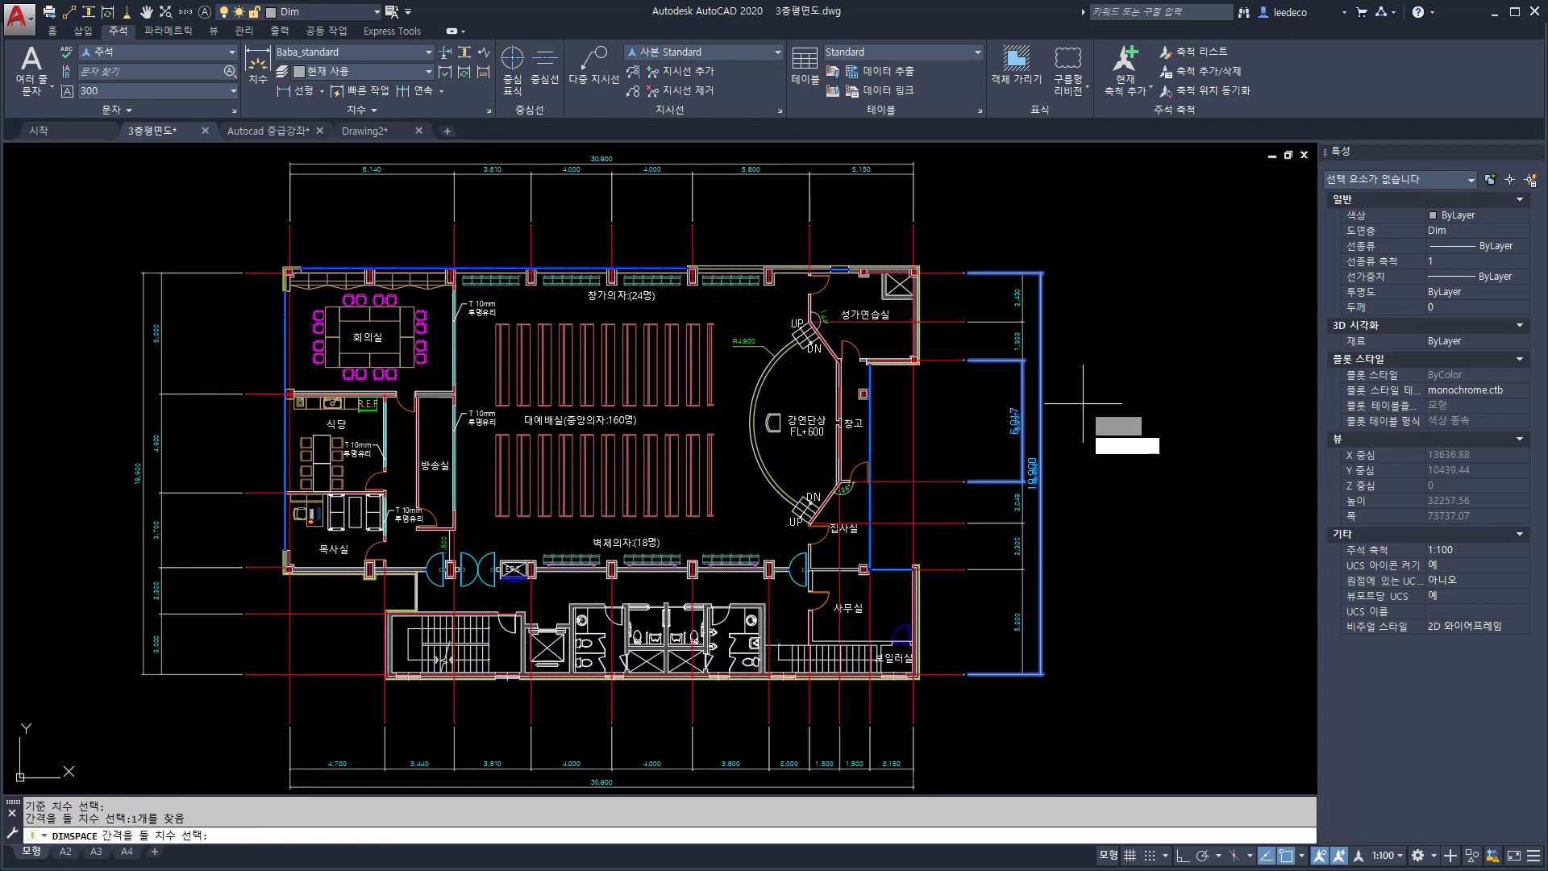
key(Return)
key(Return)
Space the overall dimension below the plan from the right 4,000 base dimension using DIMSPACE with the Auto (자동) value
middle_drag(810, 587, 848, 469)
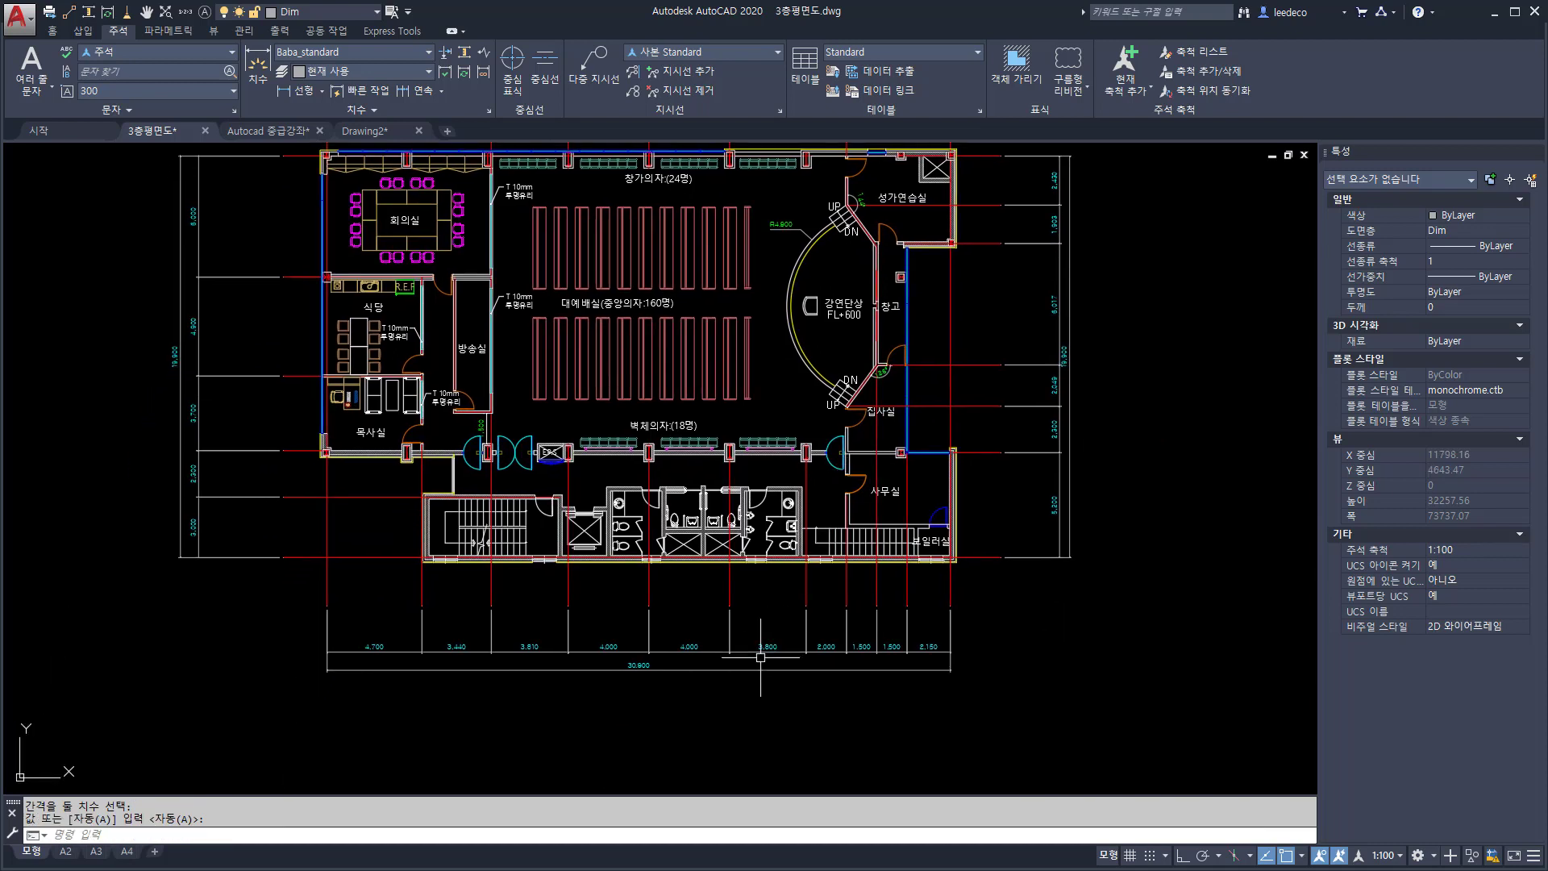
key(Return)
click(725, 649)
click(717, 668)
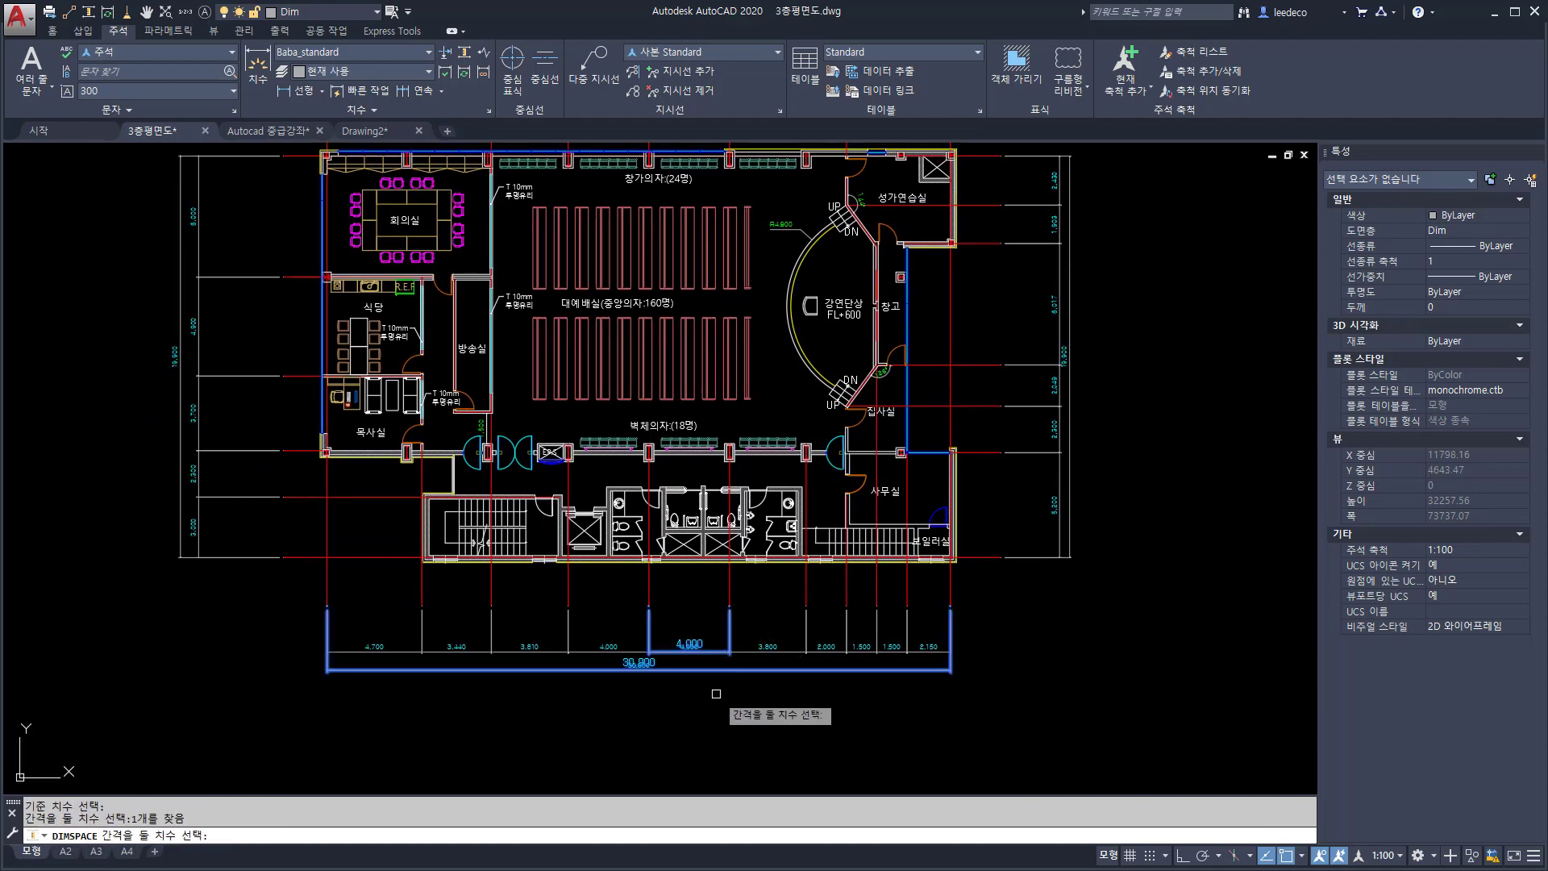
key(Return)
key(Return)
Space the overall dimension on the plan's left side from the 3,700 base dimension using DIMSPACE with the Auto (자동) value
key(Return)
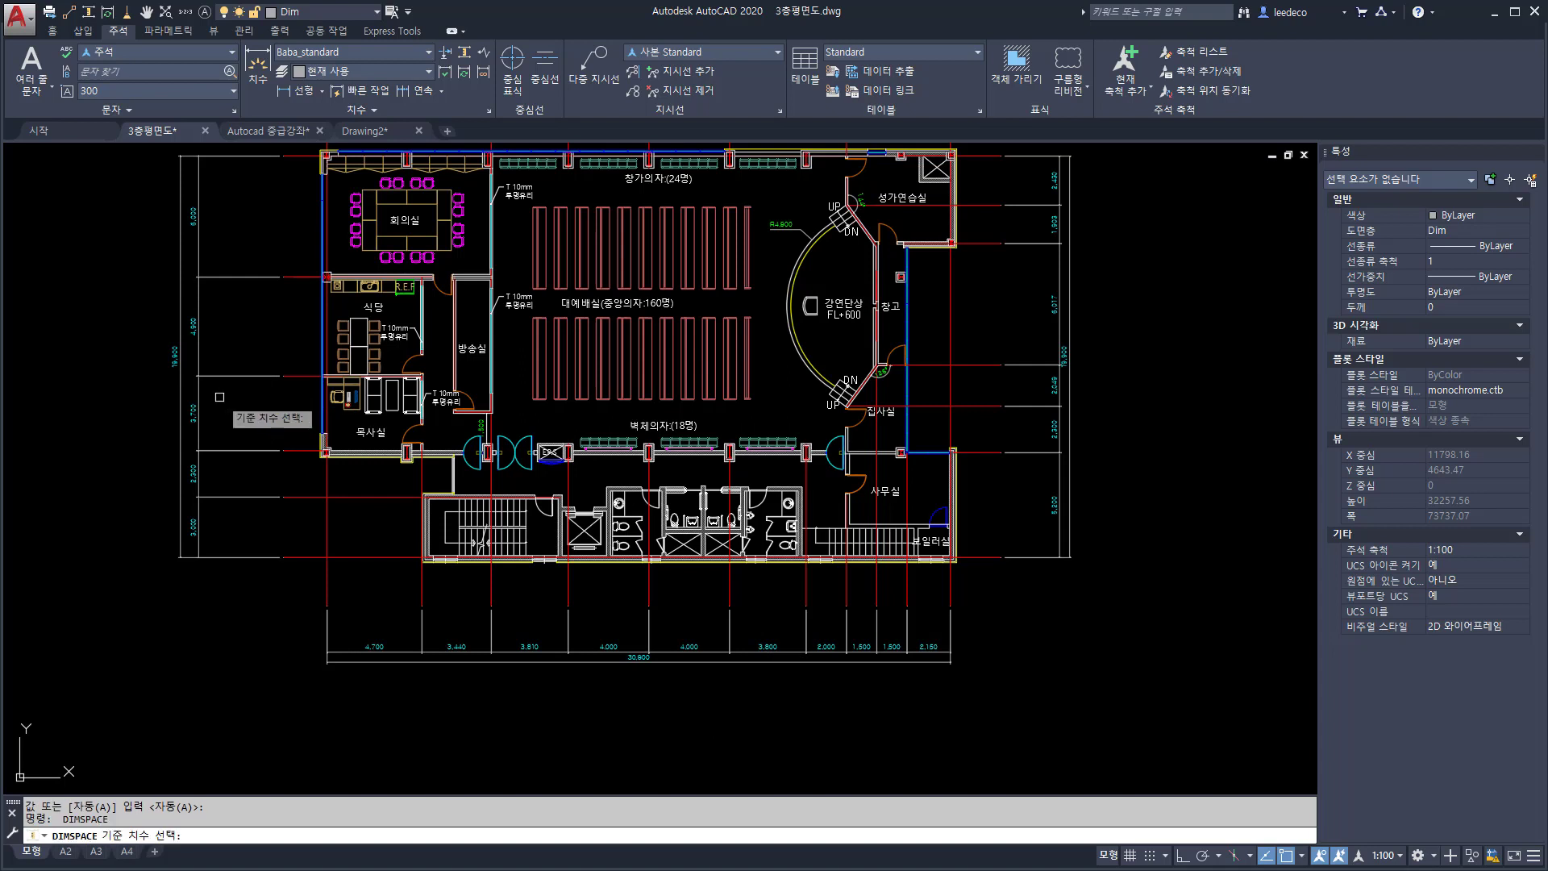
click(203, 401)
click(199, 401)
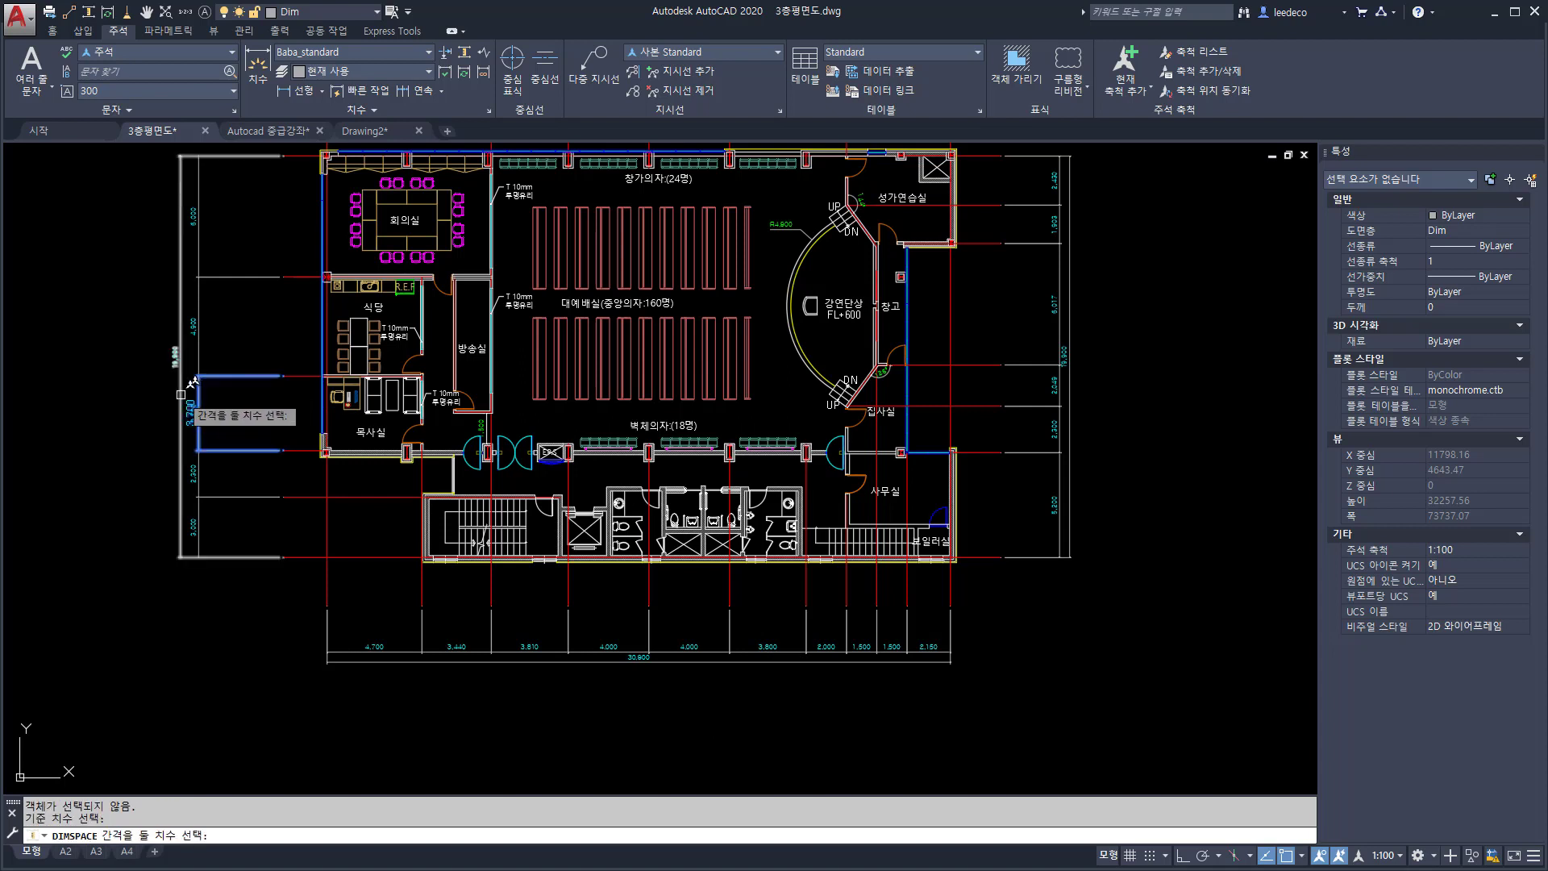
click(180, 419)
key(Return)
key(Return)
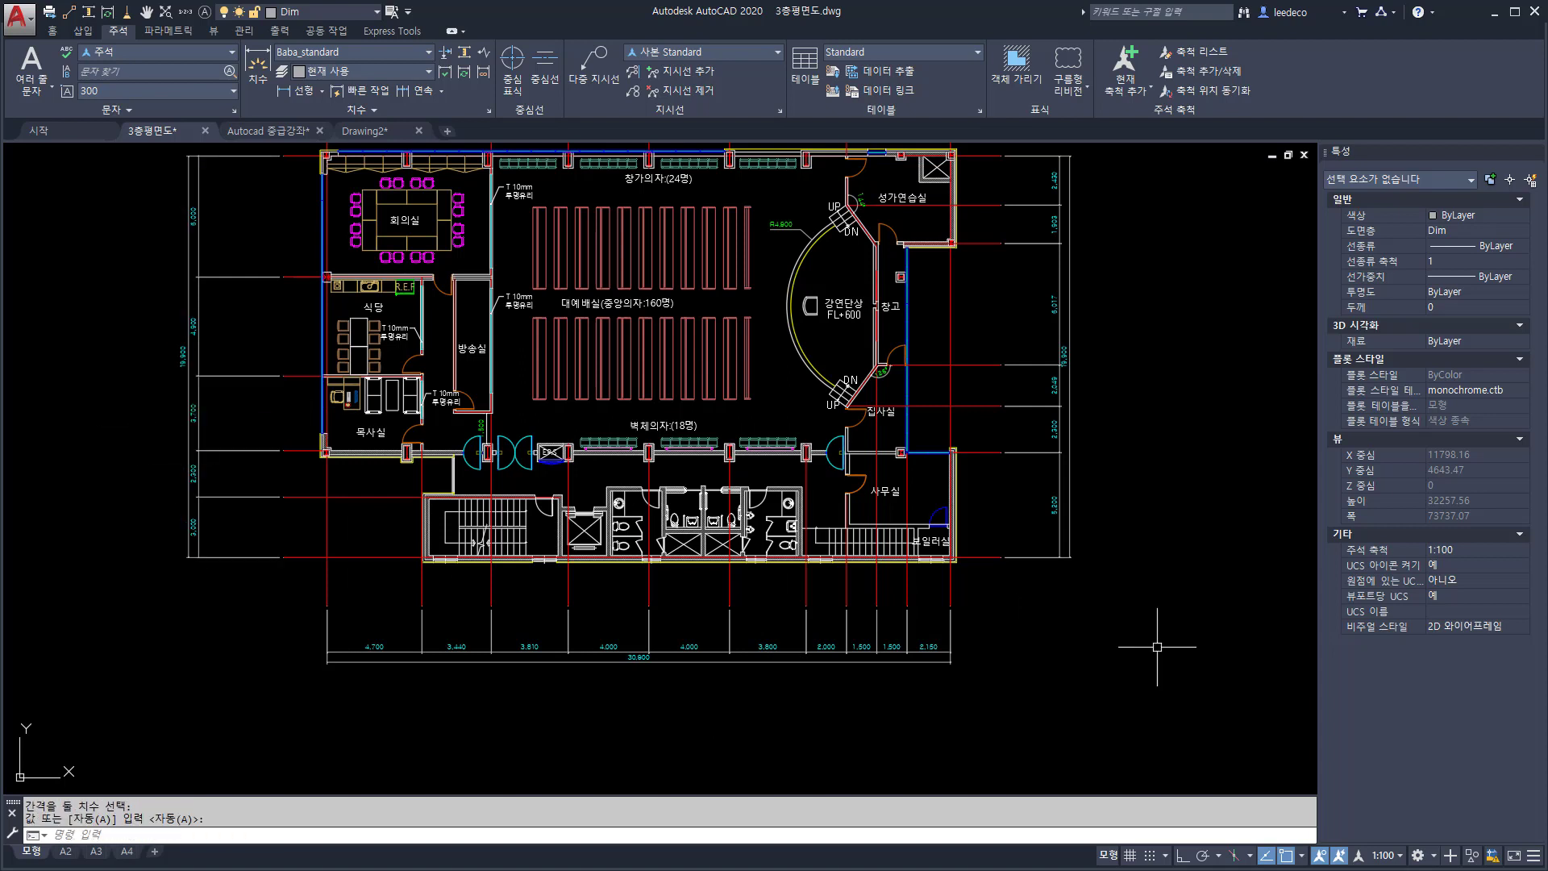
Set the annotation scale to 1:150 and space the top overall dimension from the 5,800 base dimension using DIMSPACE with Auto (자동)
click(1384, 855)
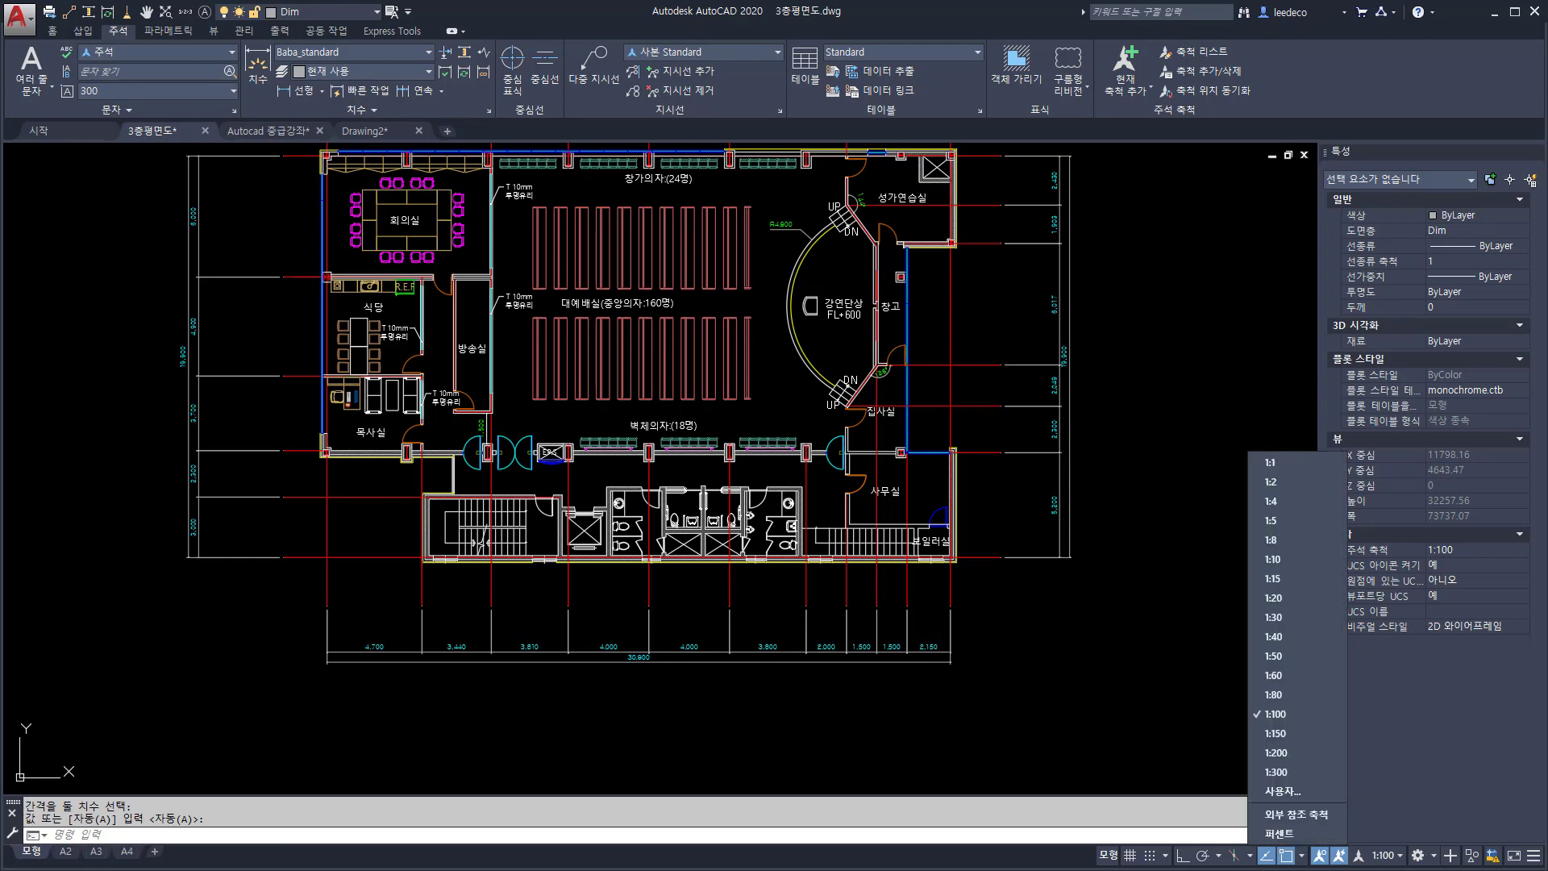
click(1276, 733)
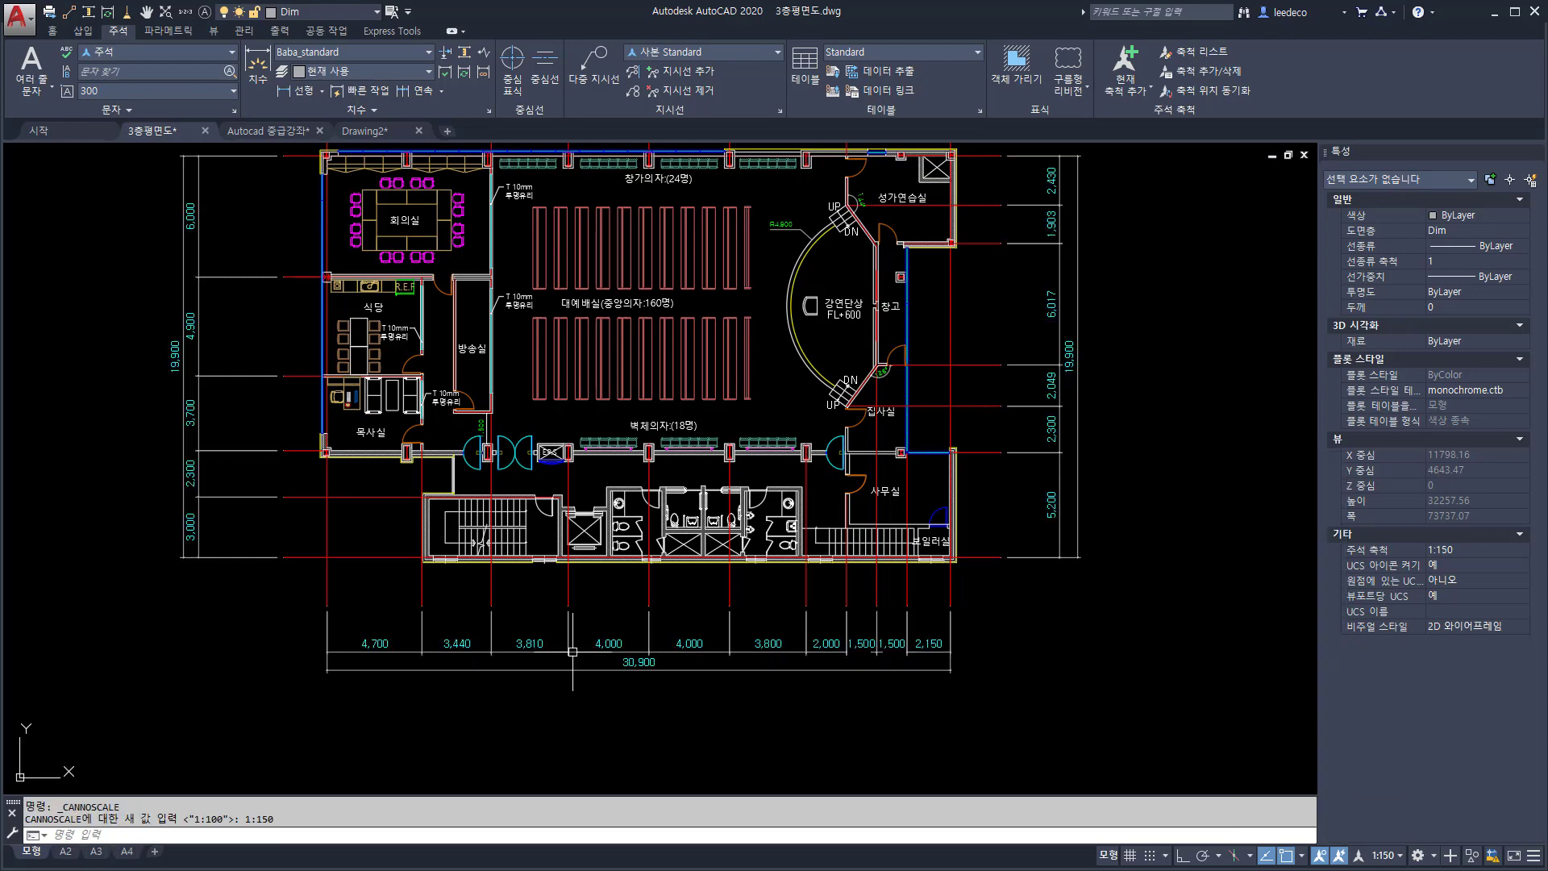
scroll(573, 651, down, 3)
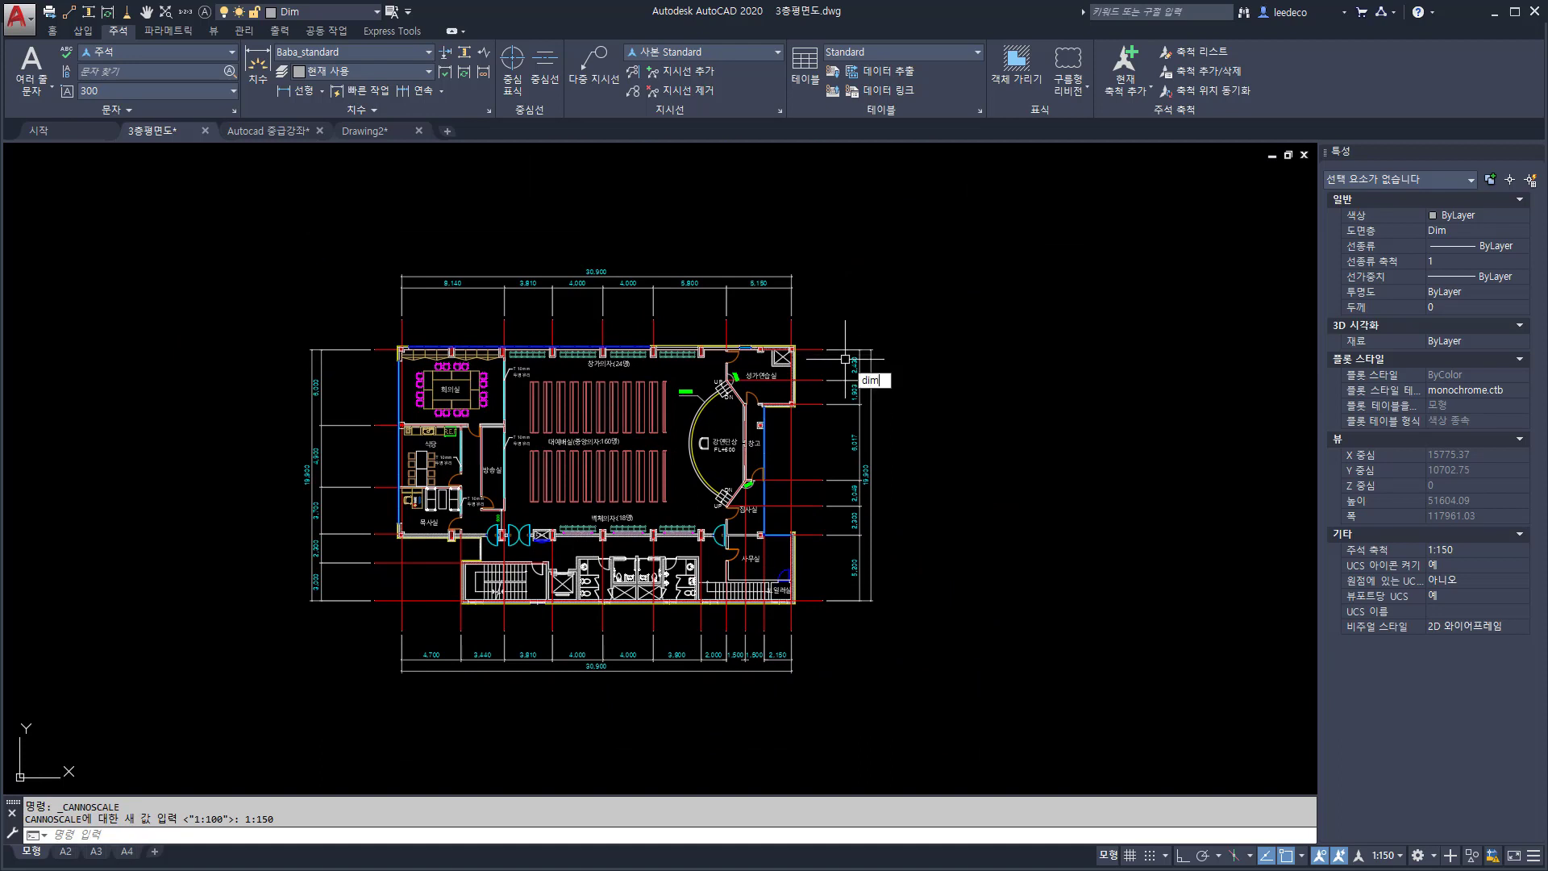
text(space)
key(Return)
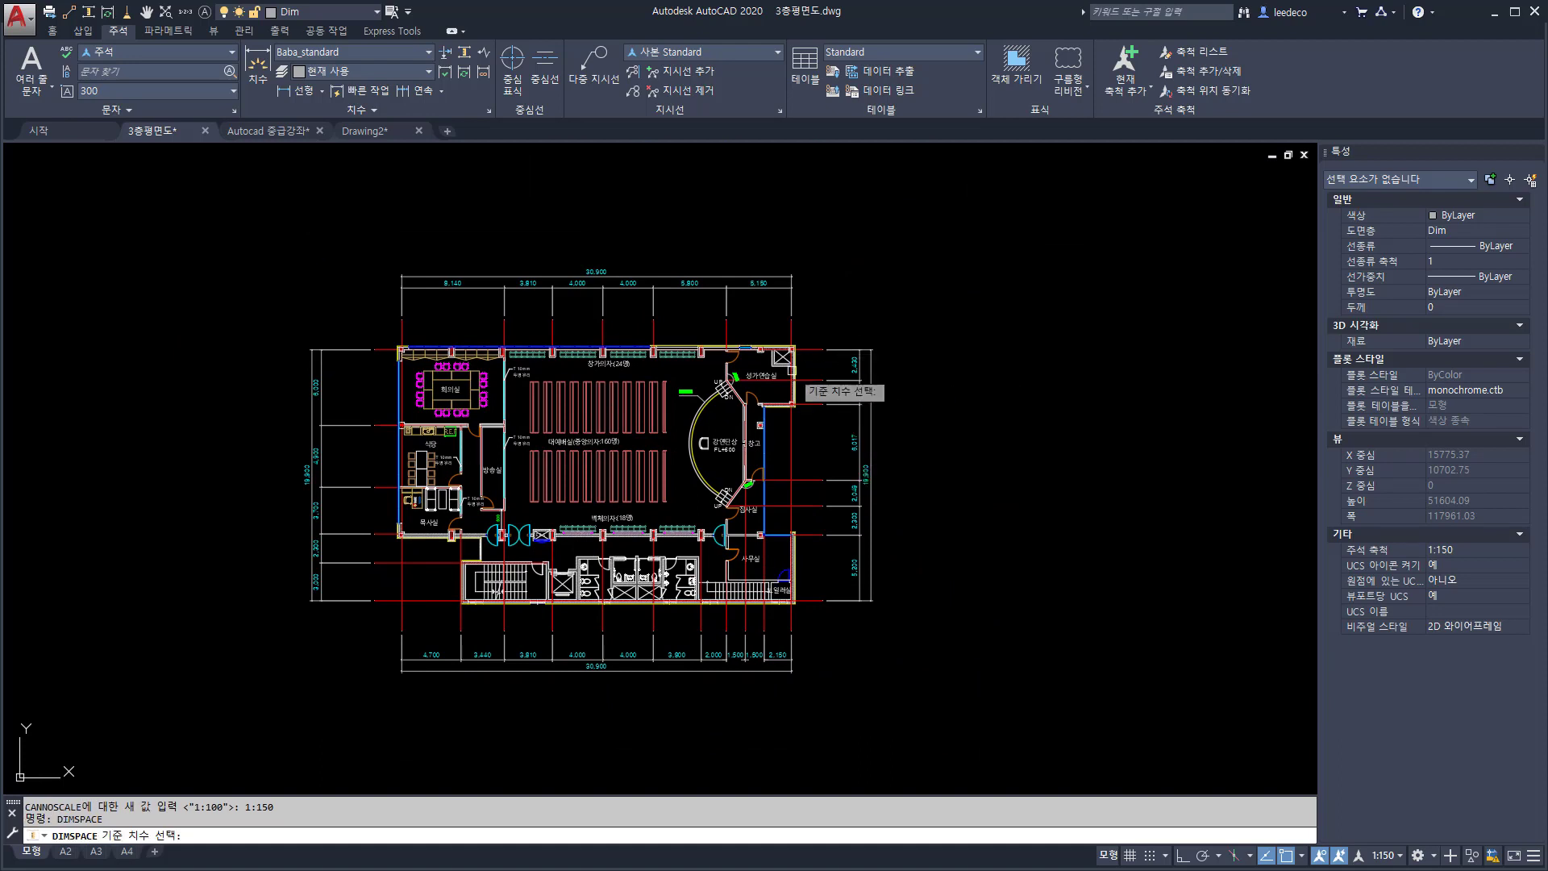
click(678, 288)
click(679, 277)
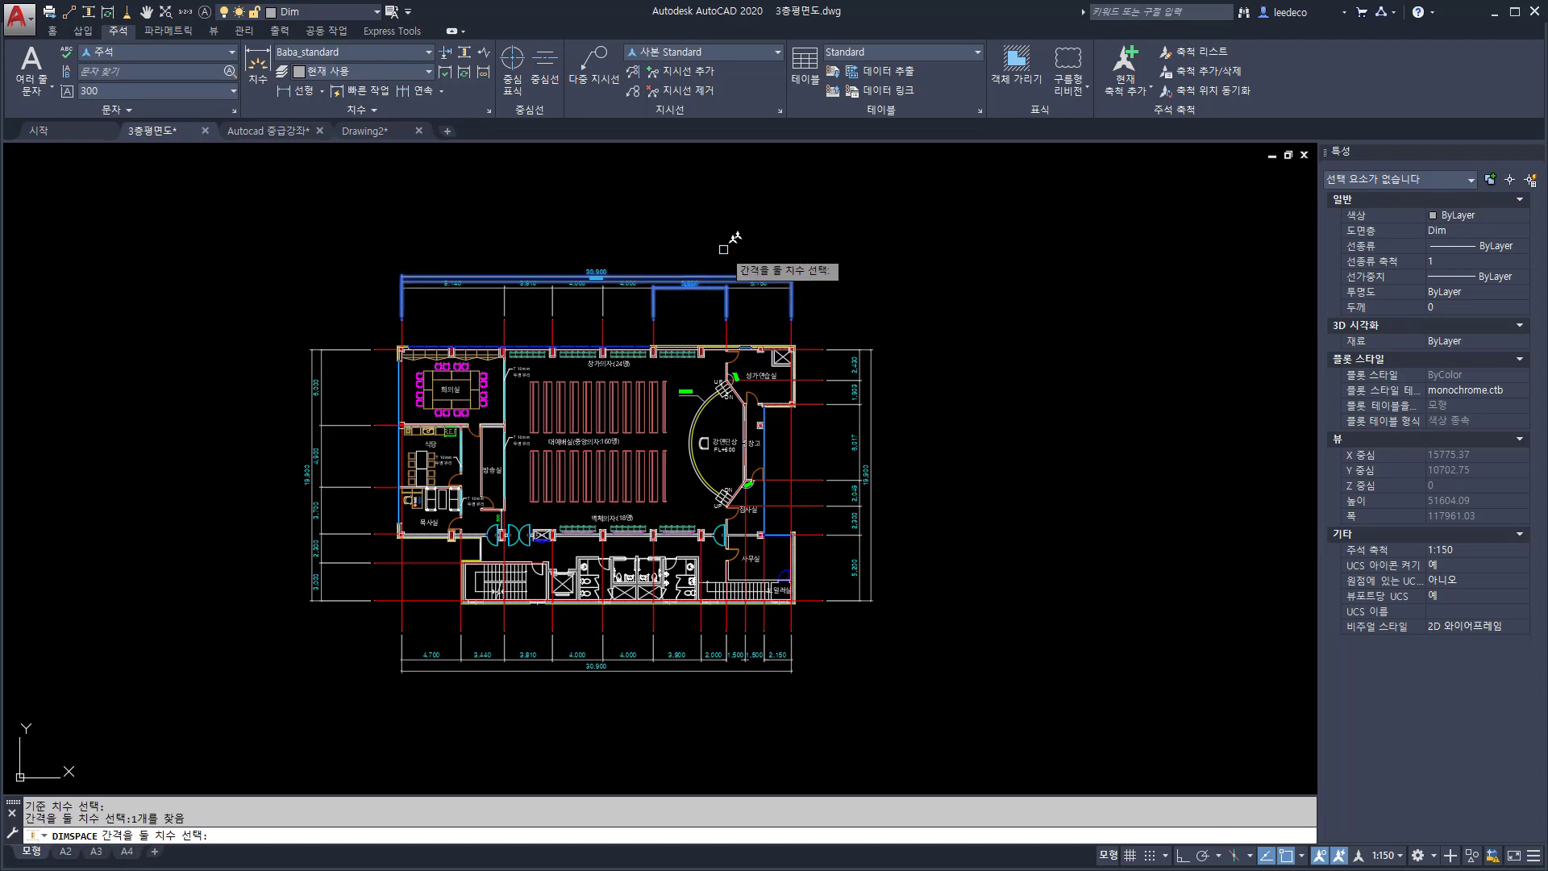
key(Return)
key(Return)
At the 1:150 scale, space the plan's right overall dimension from the 6,017 base dimension using DIMSPACE with Auto (자동)
key(Return)
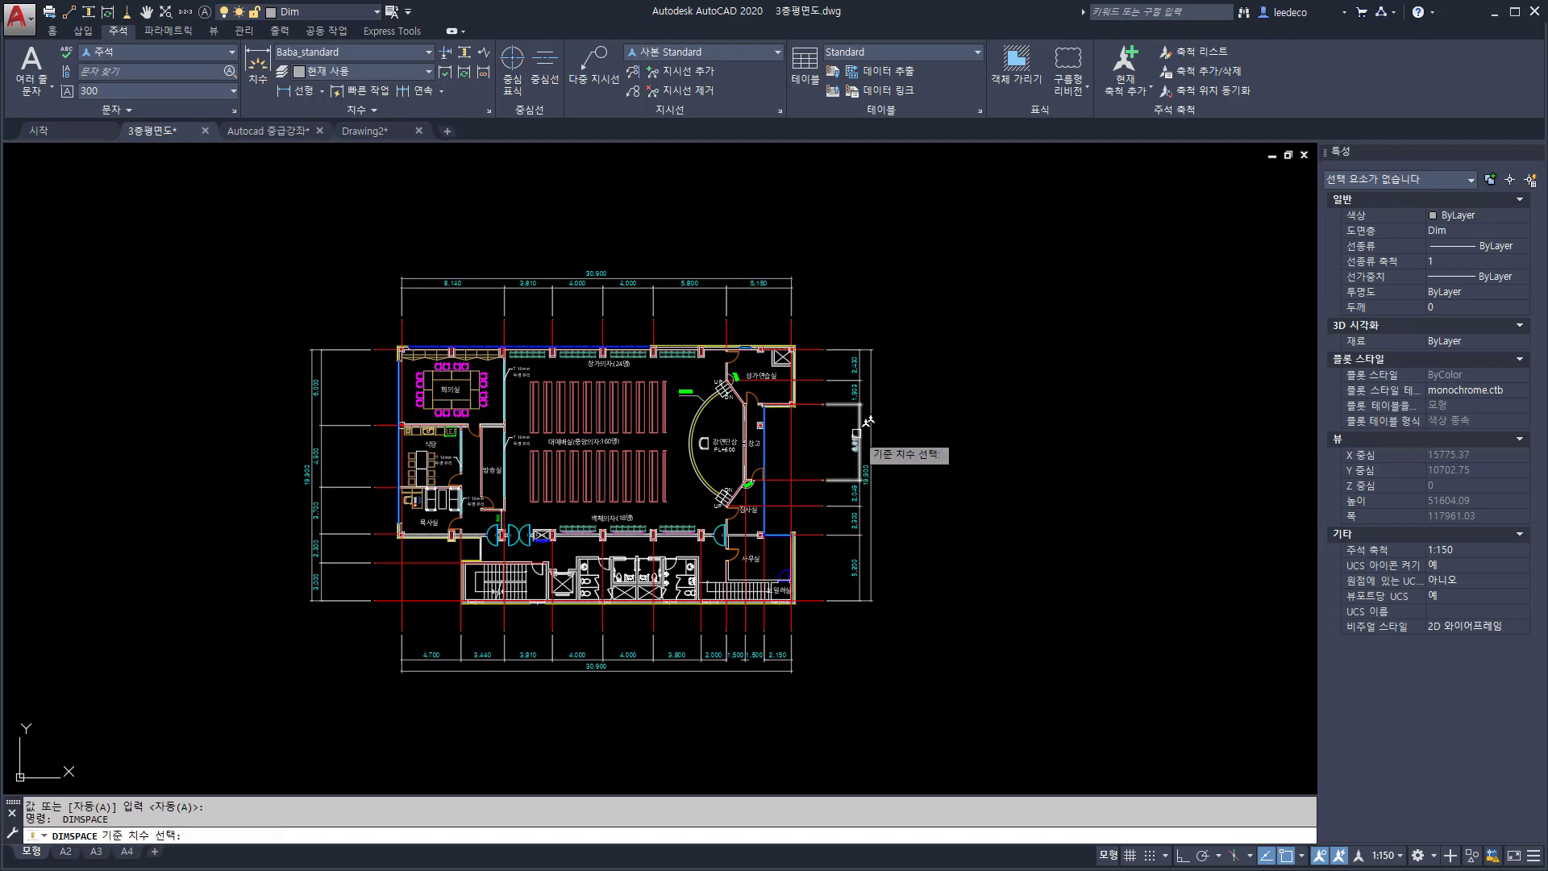
click(859, 432)
click(872, 421)
key(Return)
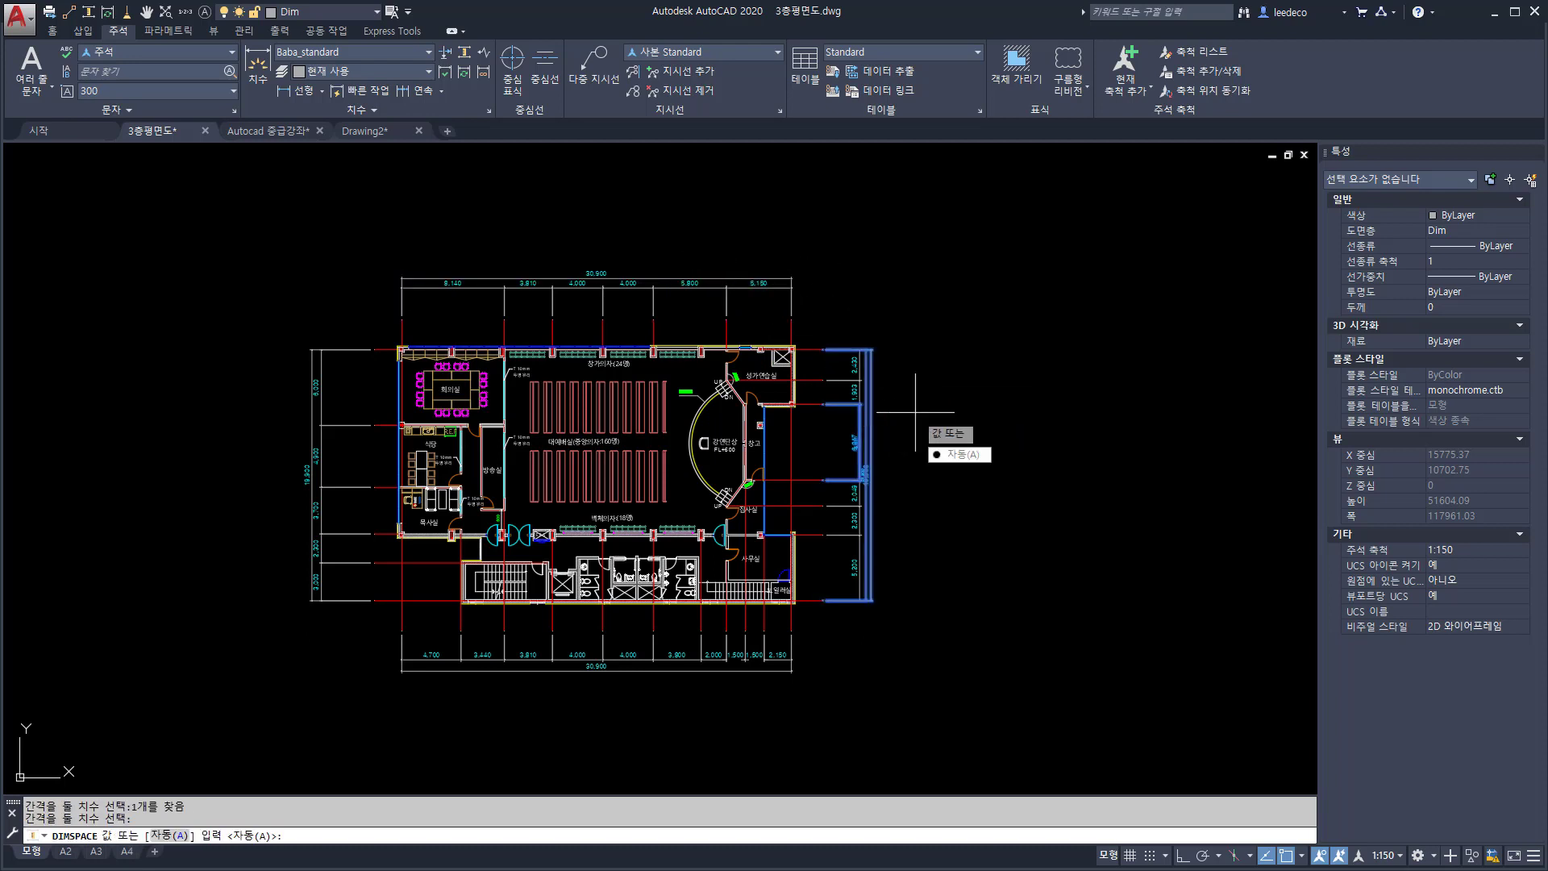
key(Return)
At the 1:150 scale, space the bottom overall dimension from the right 4,000 base dimension using DIMSPACE with Auto (자동)
key(Return)
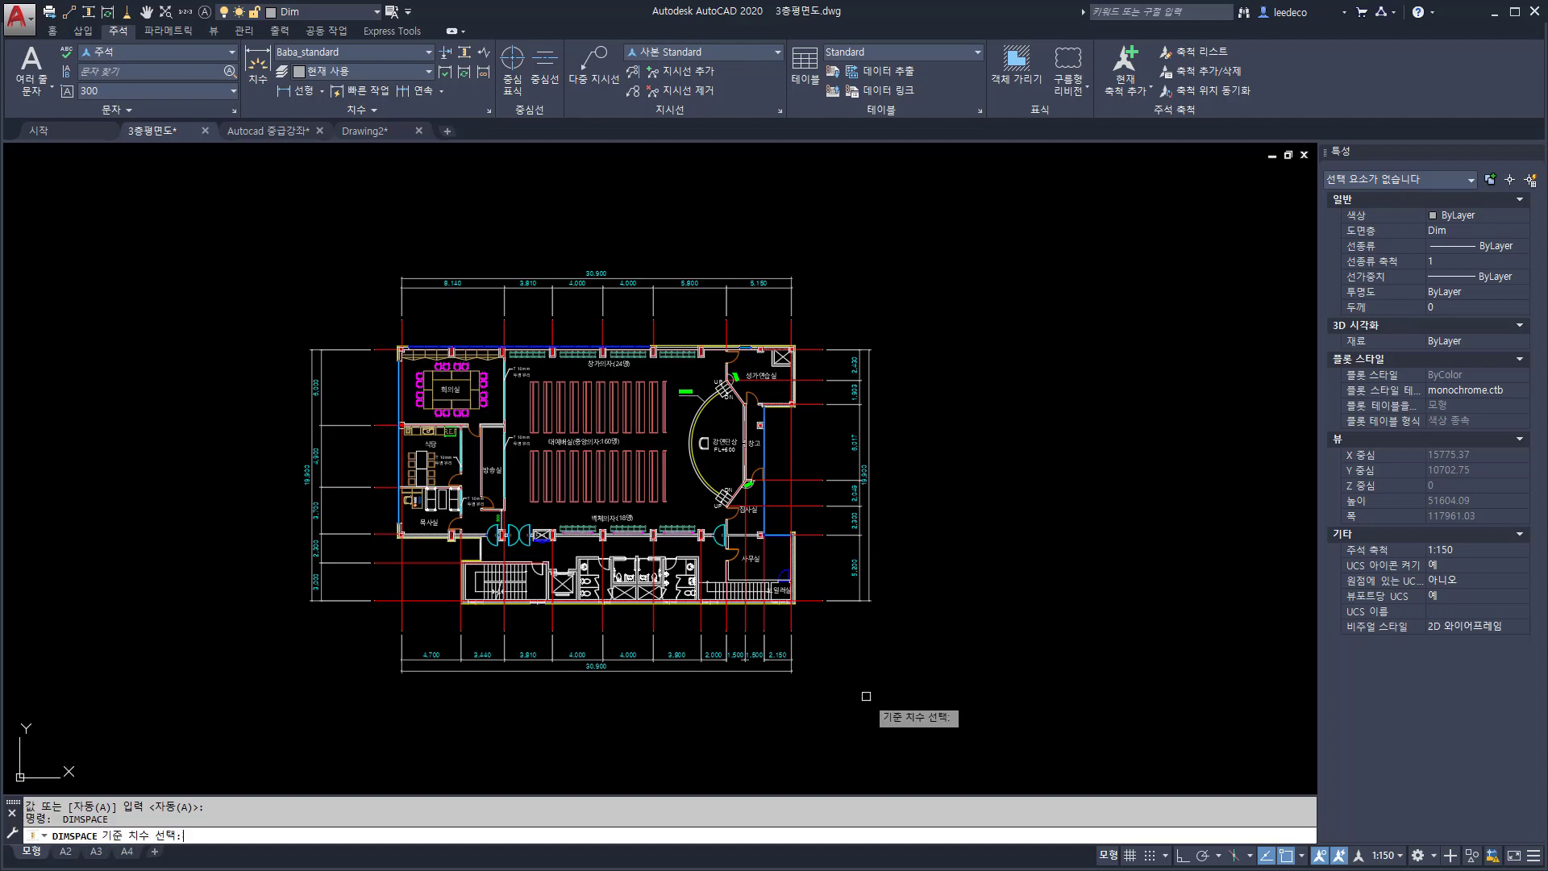
click(636, 660)
click(648, 671)
key(Return)
key(Return)
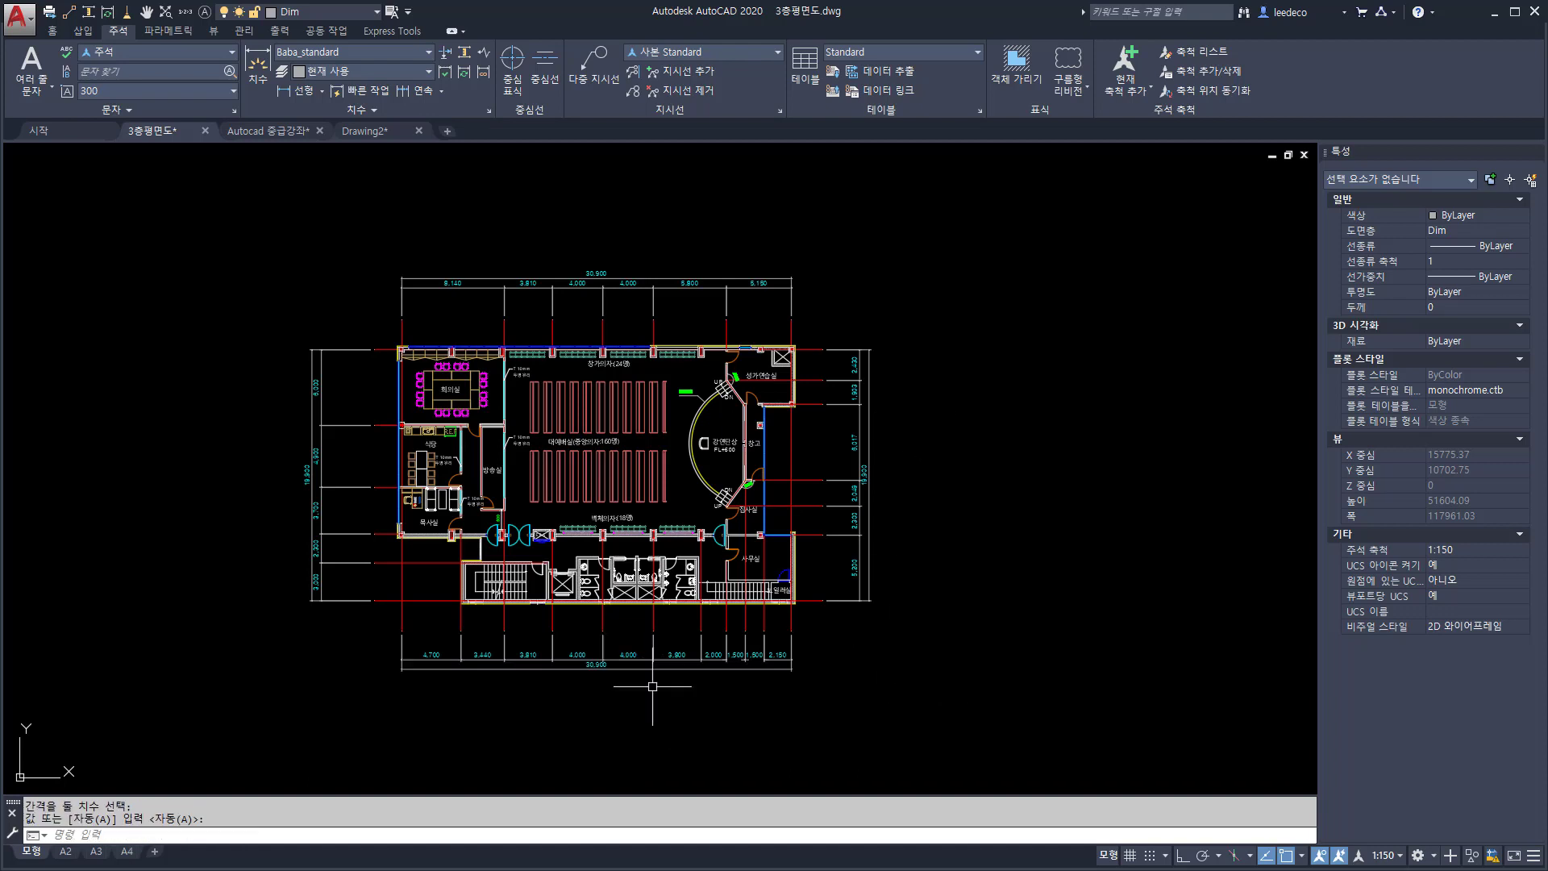
At the 1:150 scale, space the plan's left overall dimension from the 3,700 base dimension using DIMSPACE with Auto (자동)
key(Return)
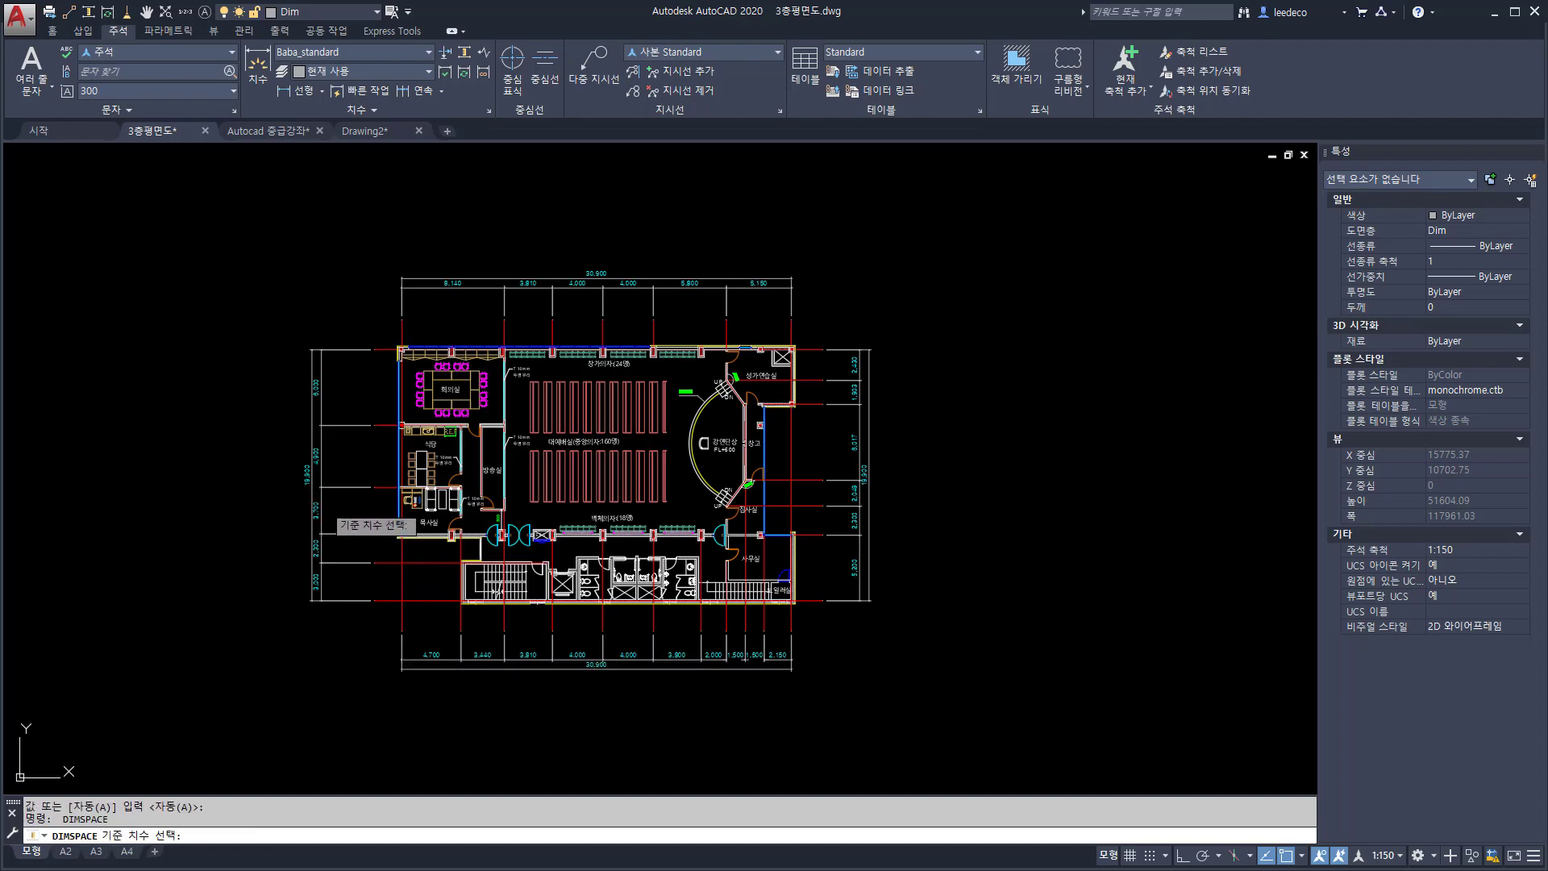
click(321, 497)
click(313, 459)
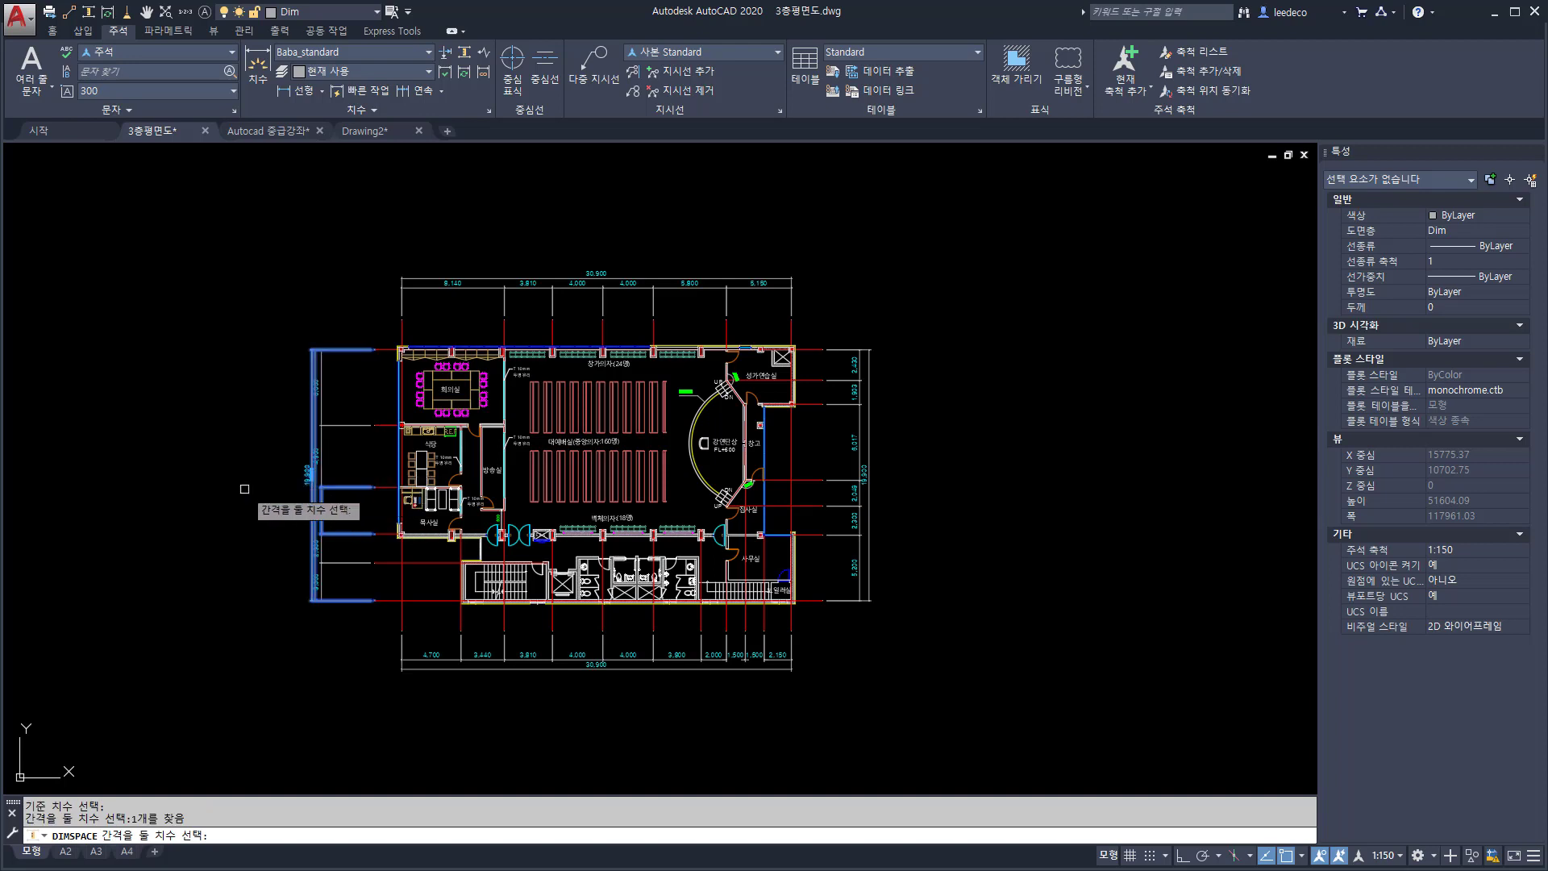
key(Return)
key(Return)
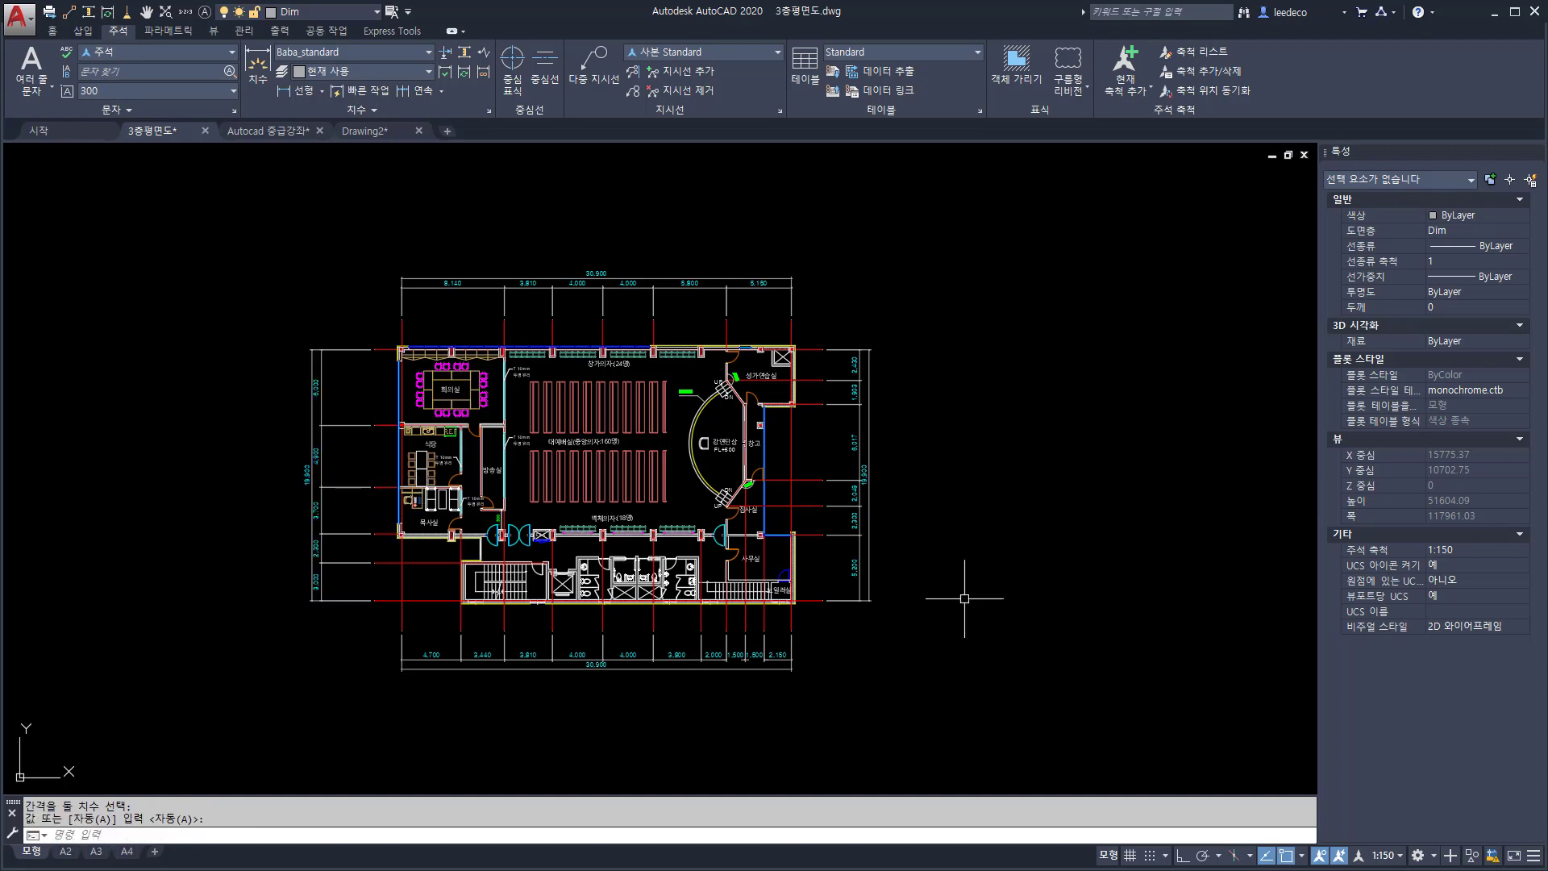
key(Escape)
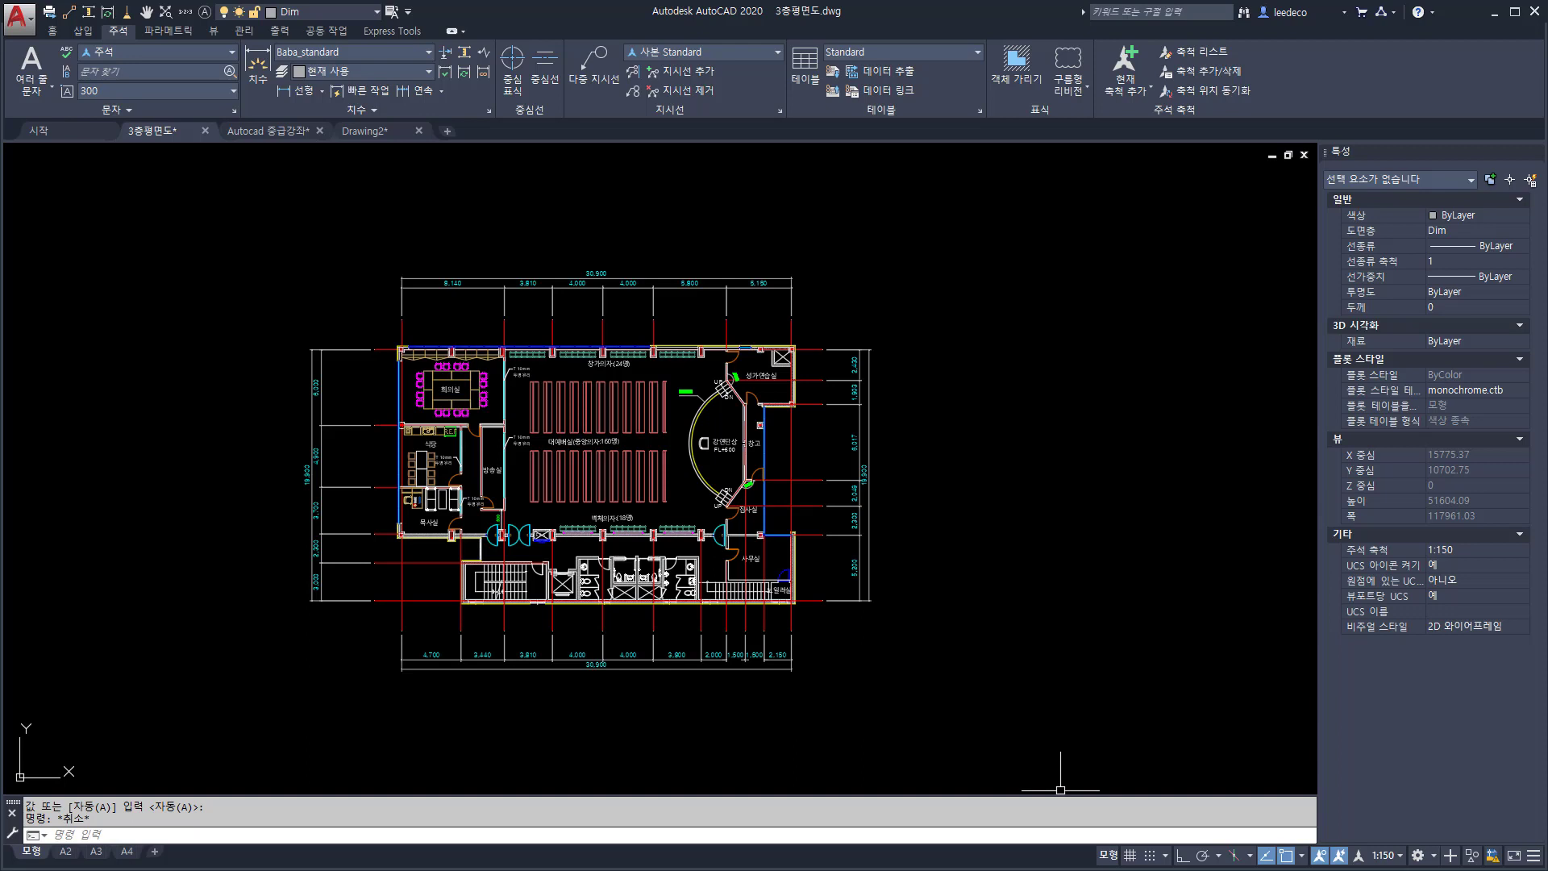
Compare the dimension spacing at annotation scales 1:100 and 1:150, with the view zoomed to the drawing's extents
click(1384, 856)
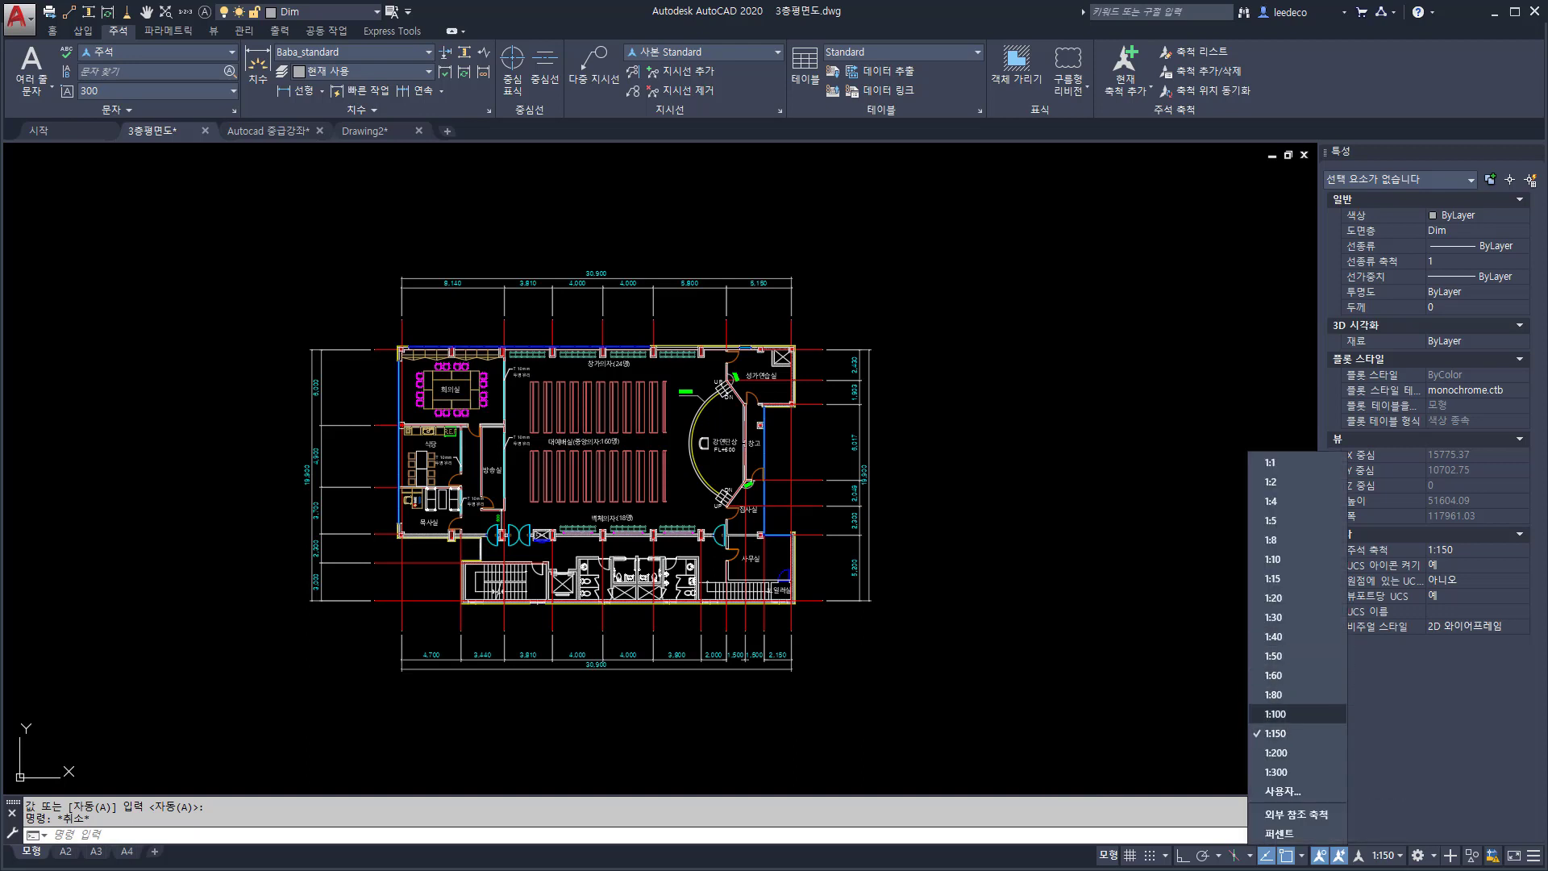
click(1275, 714)
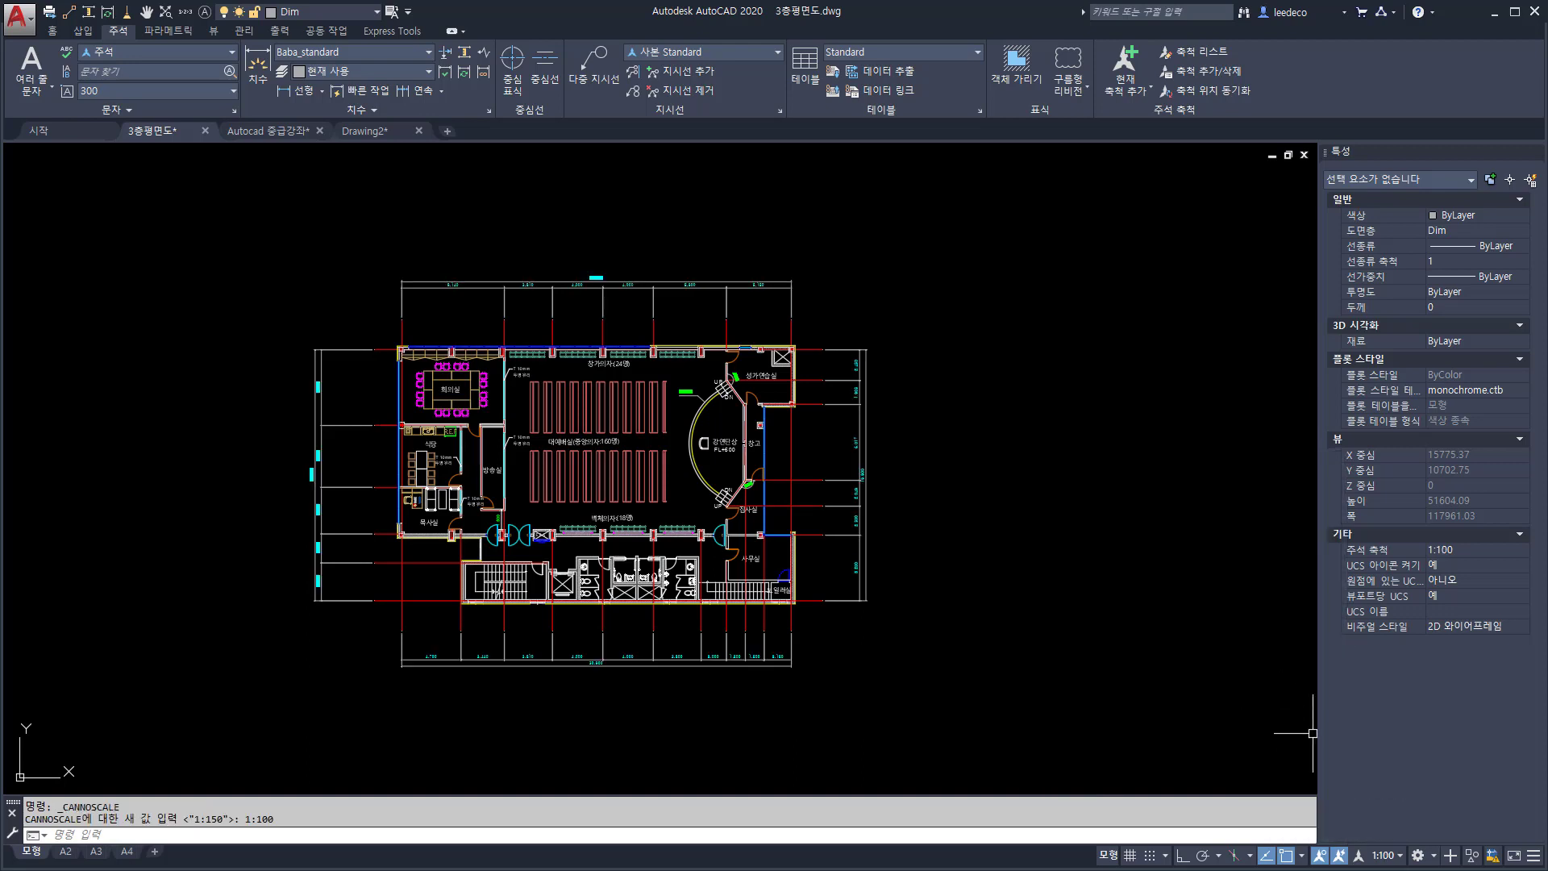
text(z)
key(Return)
text(e)
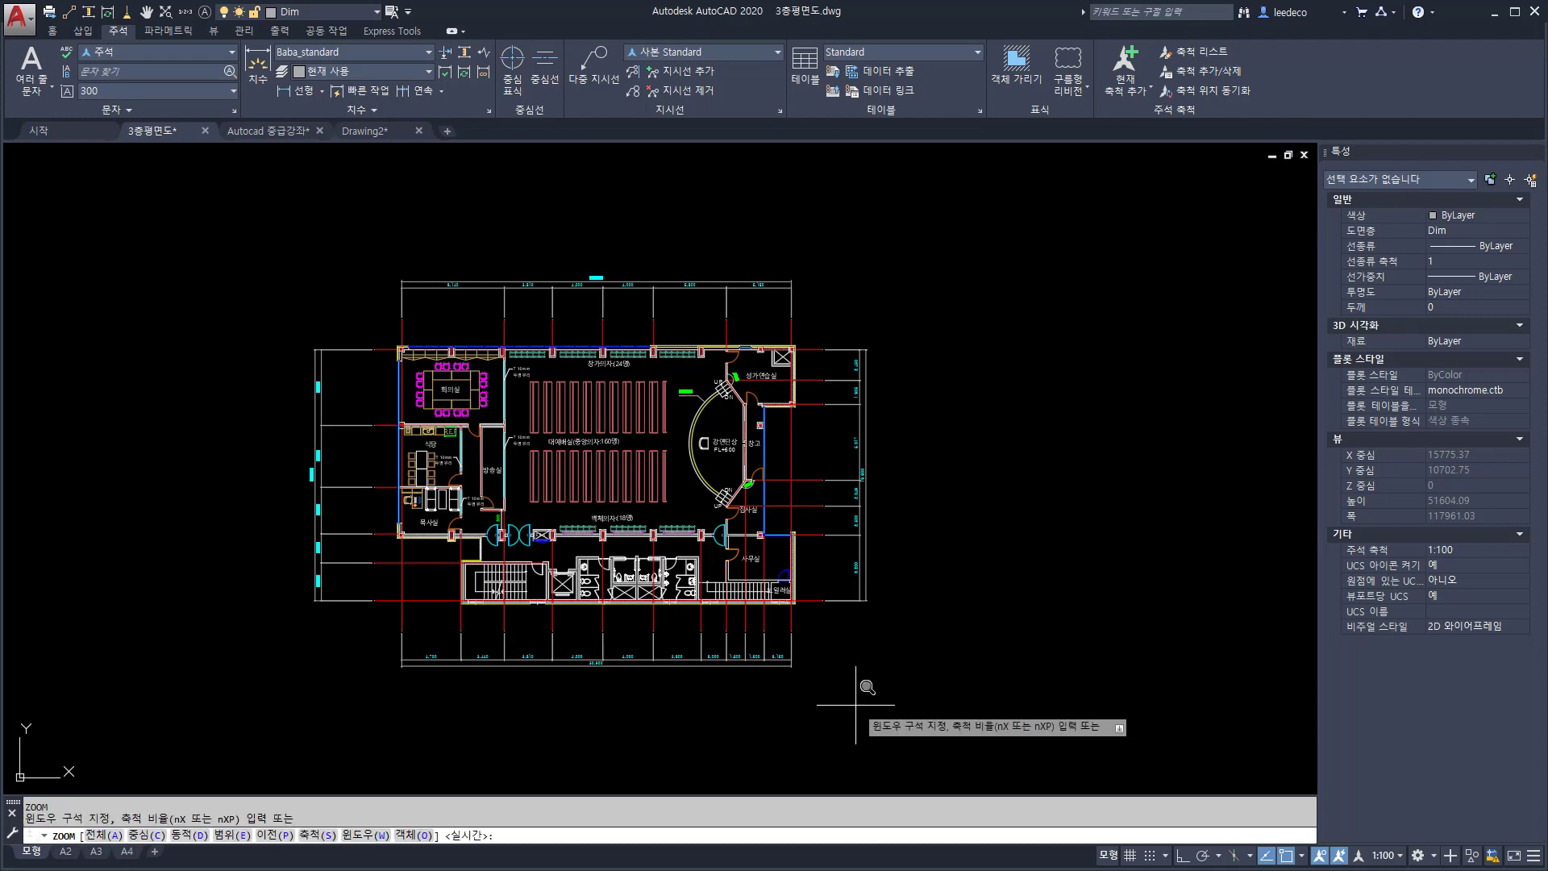
key(Return)
click(1385, 856)
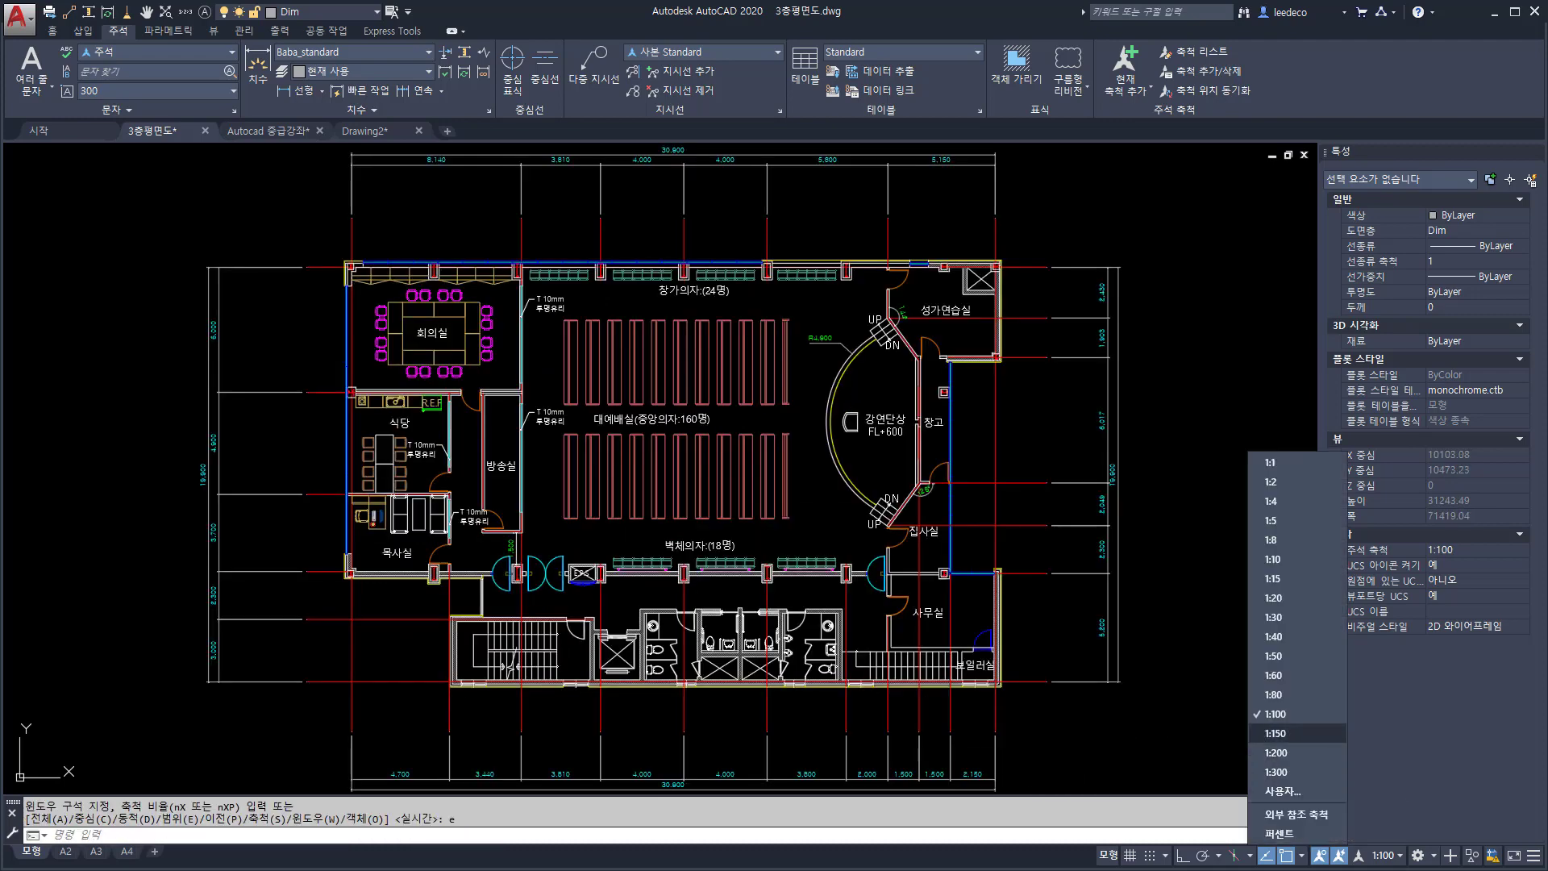
click(1275, 734)
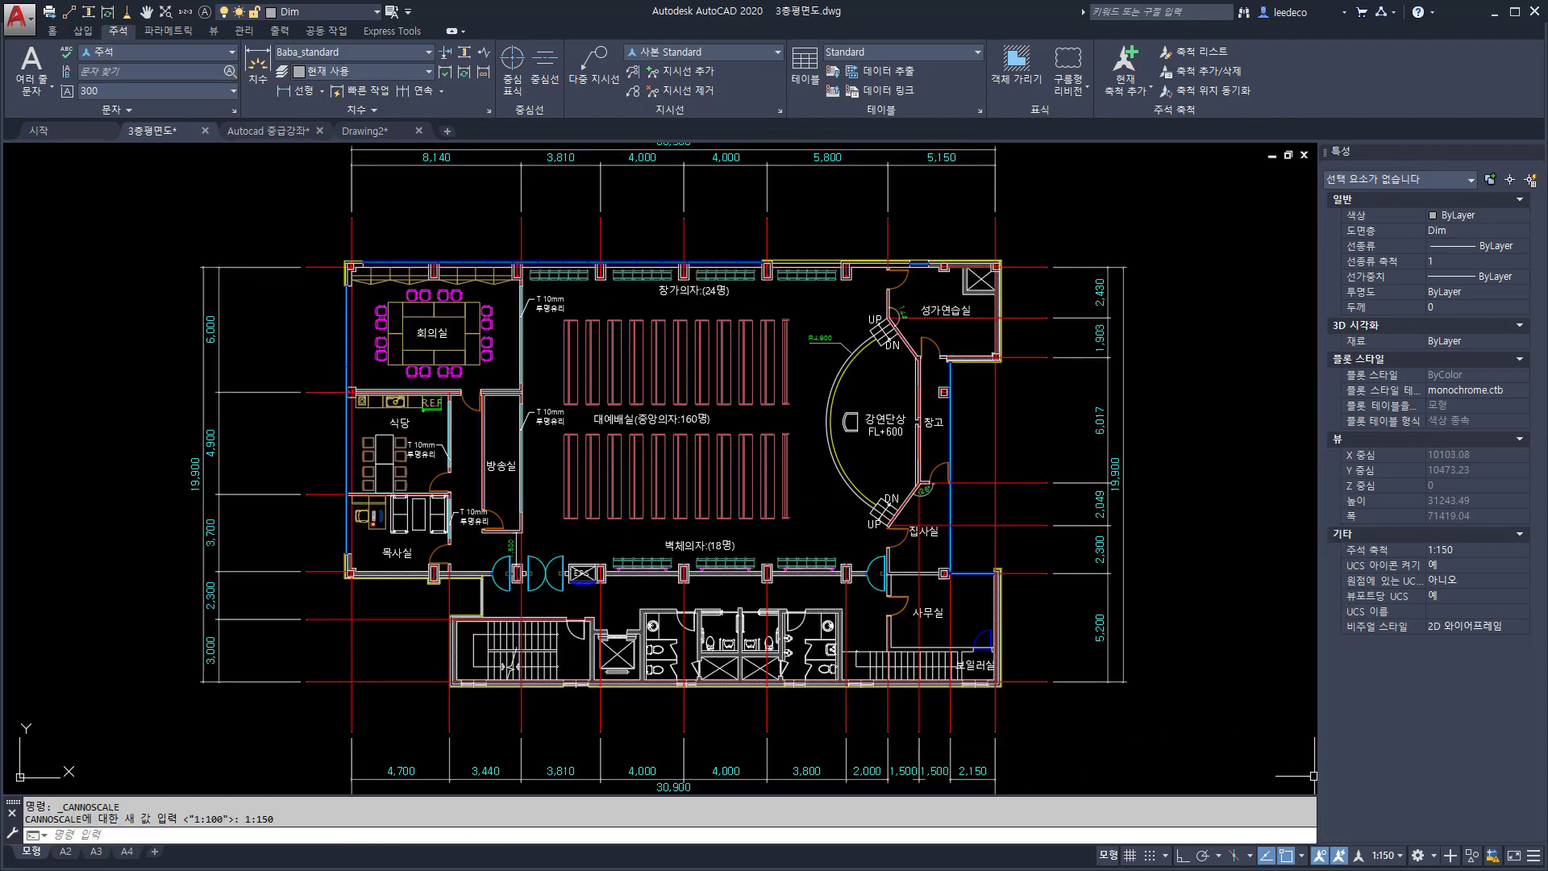
Set the annotation scale to 1:200 and space the top overall dimension from the 5,800 base dimension using DIMSPACE with Auto (자동)
click(1385, 856)
click(1294, 753)
scroll(1028, 633, down, 1)
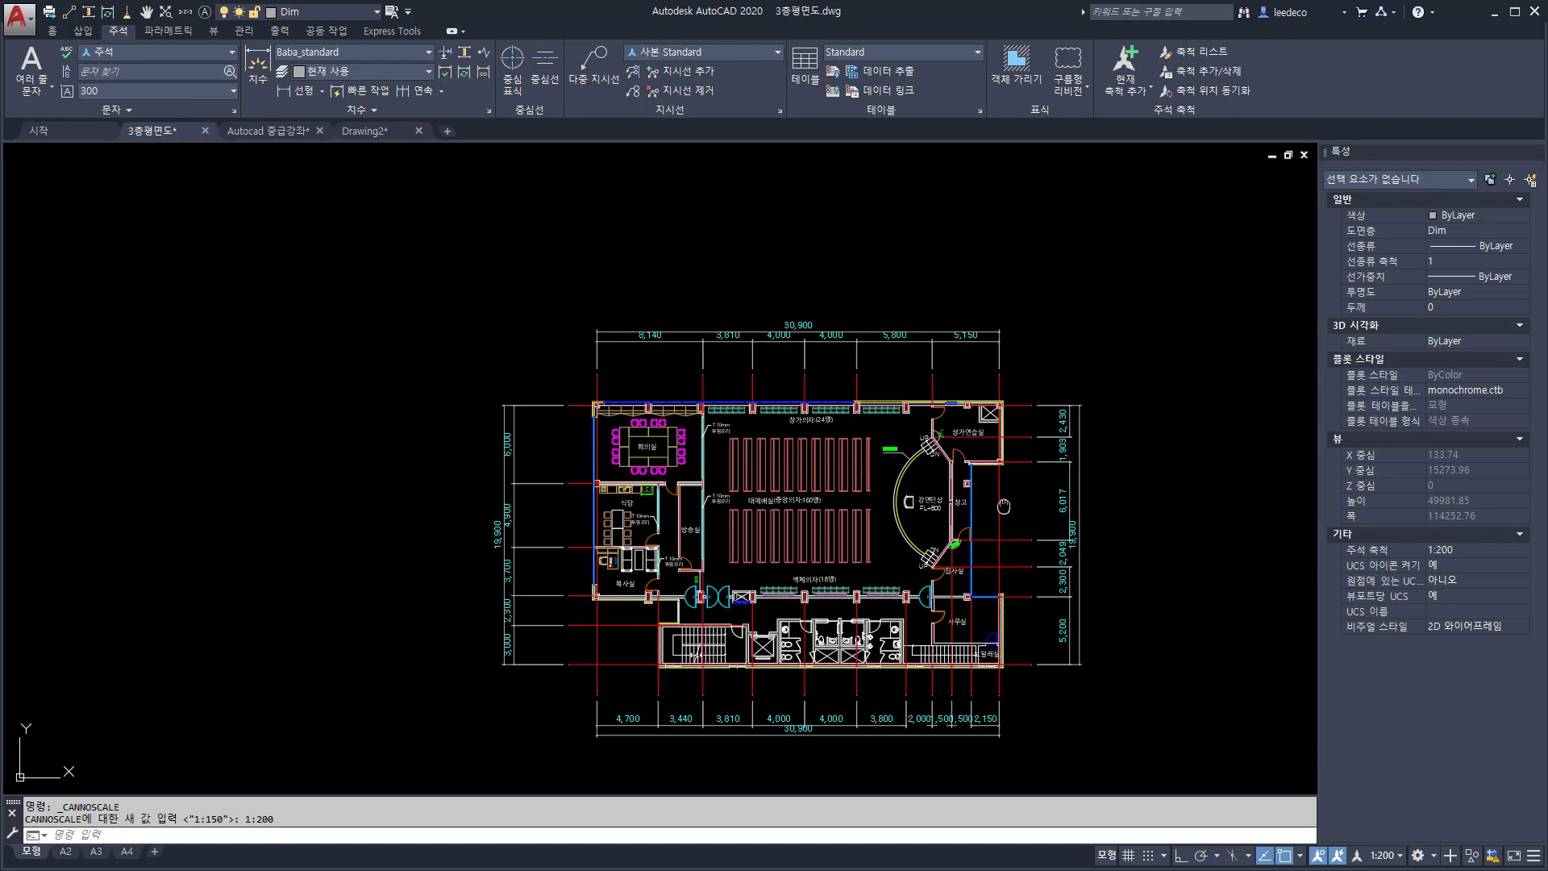
middle_drag(1004, 505, 843, 494)
key(Escape)
text(dim)
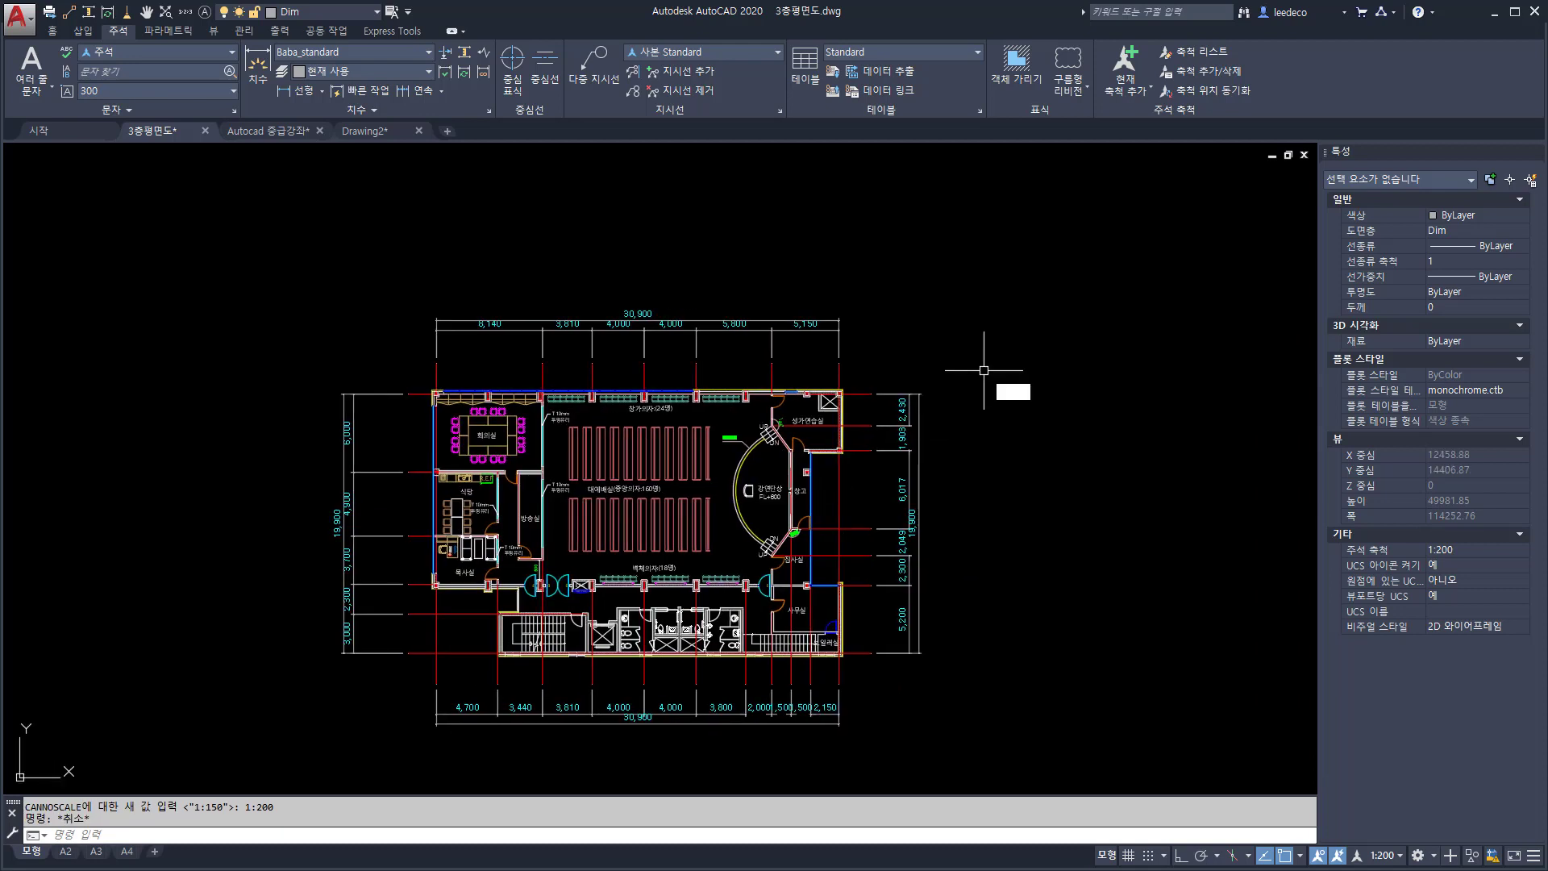
text(space)
key(Return)
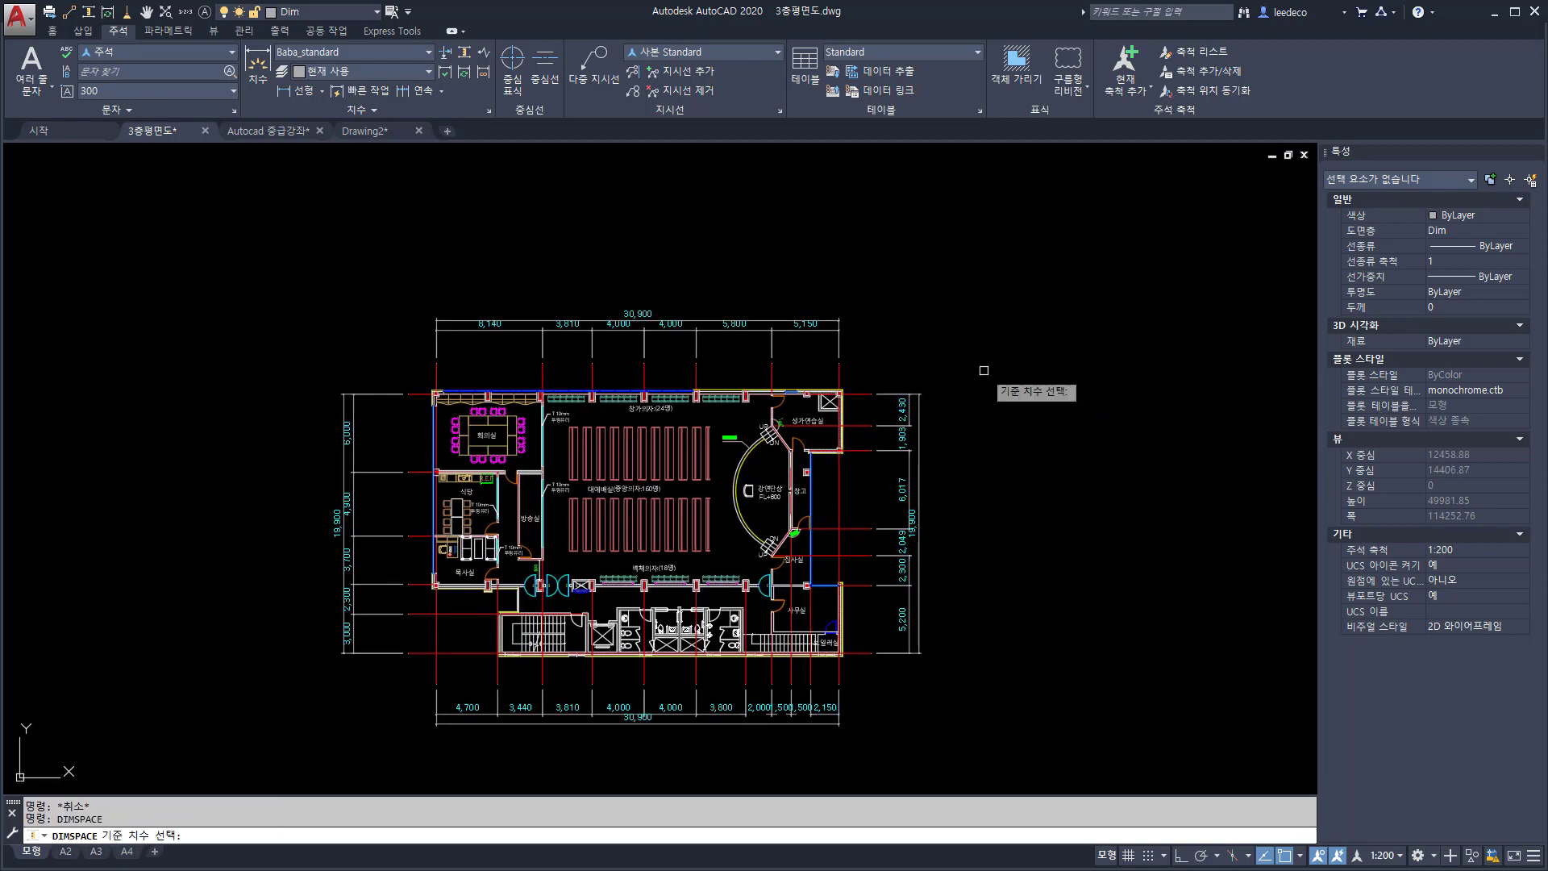
click(714, 320)
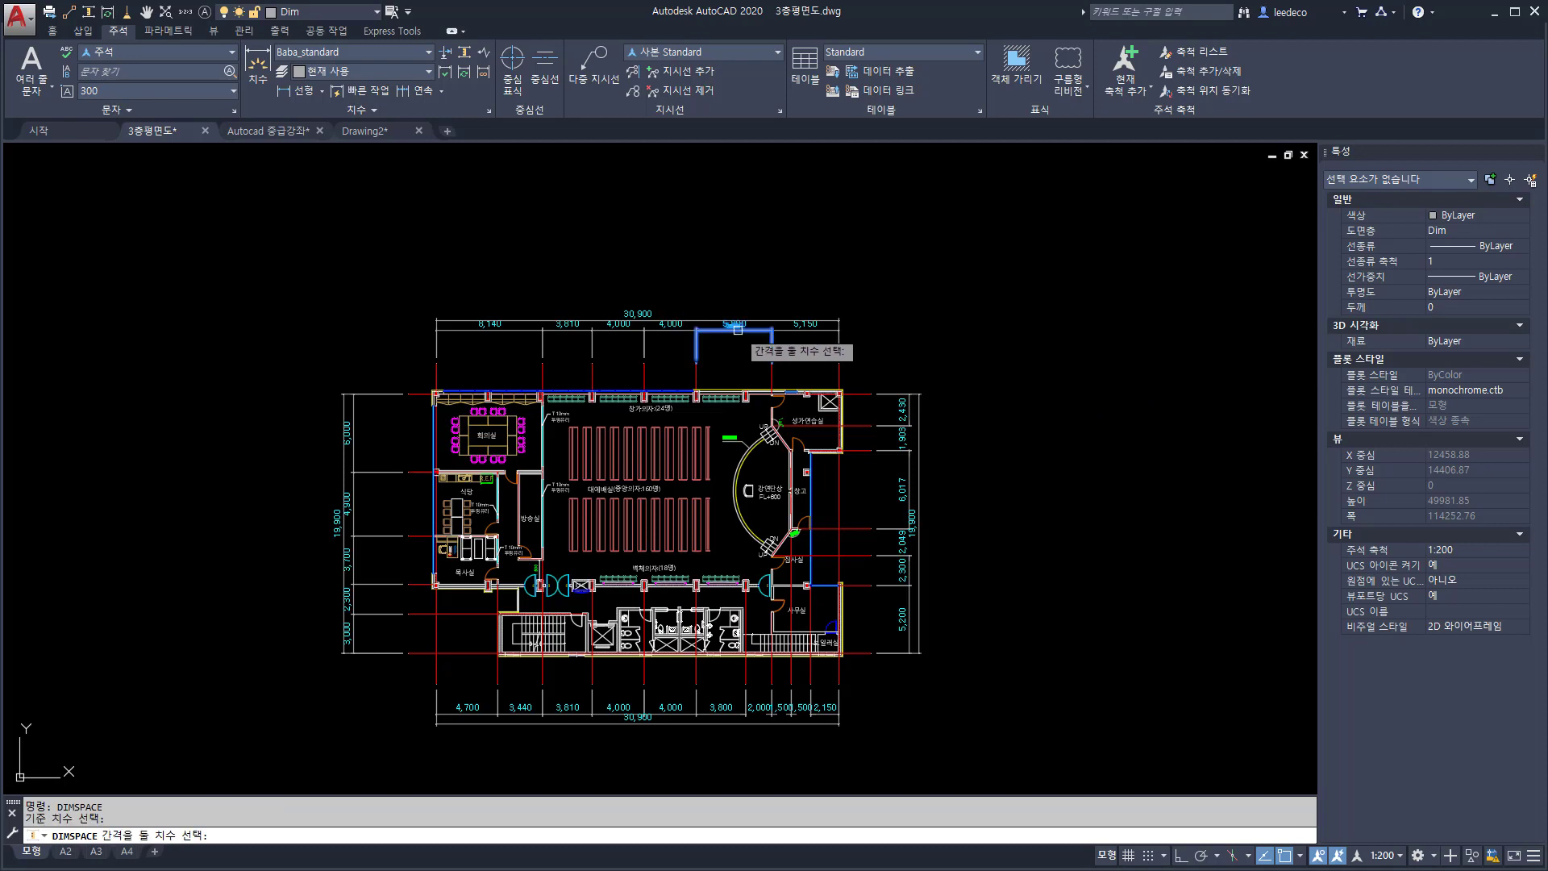
click(714, 320)
key(Return)
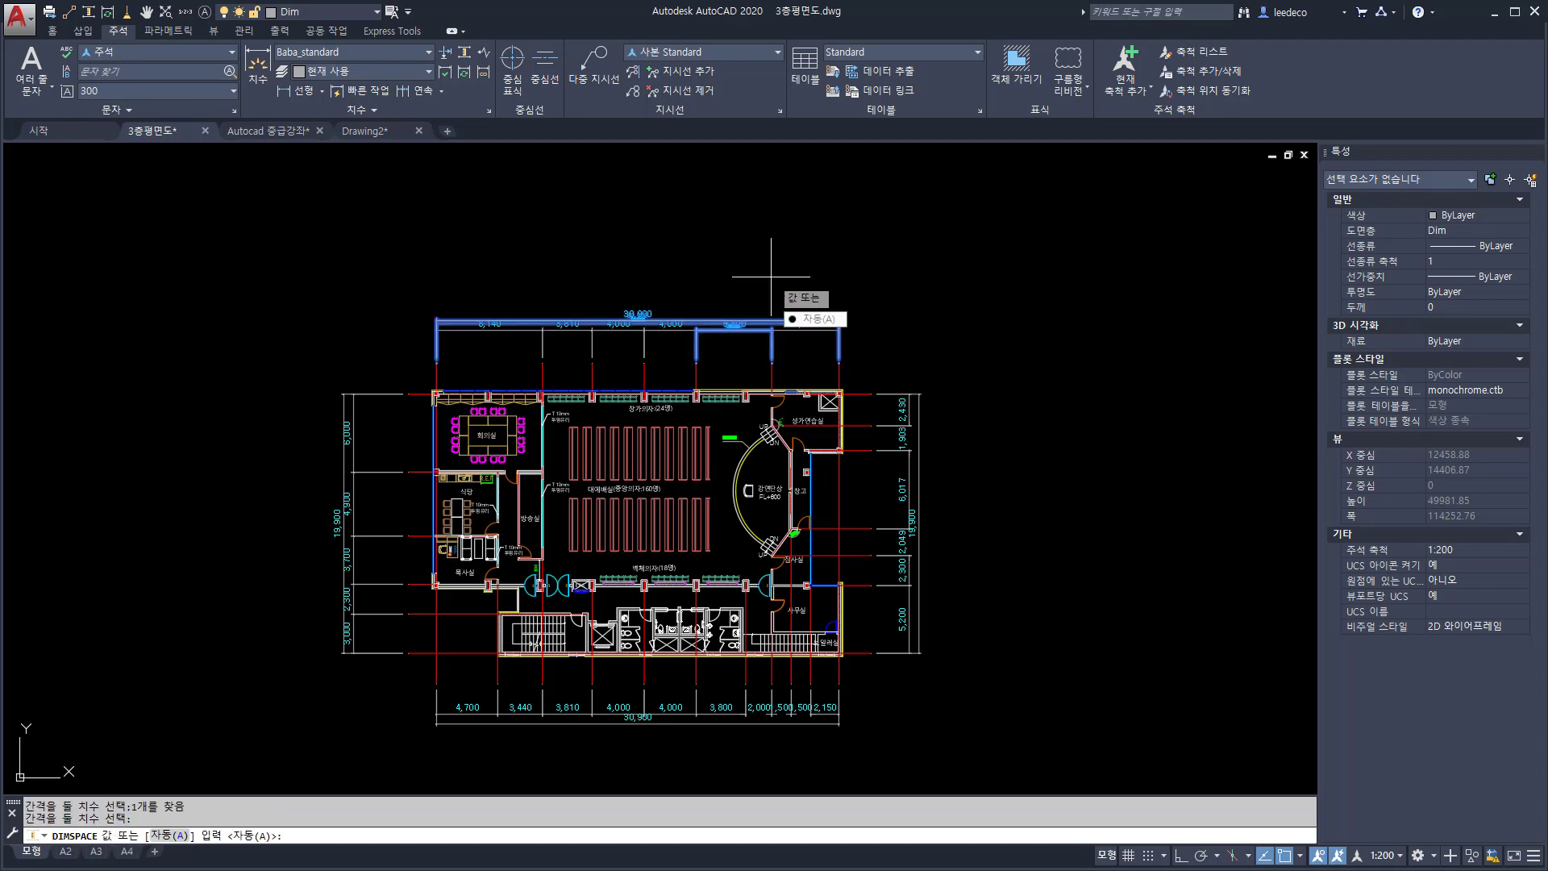
key(Return)
At the 1:200 scale, space the plan's right overall dimension from the 6,017 base dimension using DIMSPACE with Auto (자동)
key(Return)
click(910, 484)
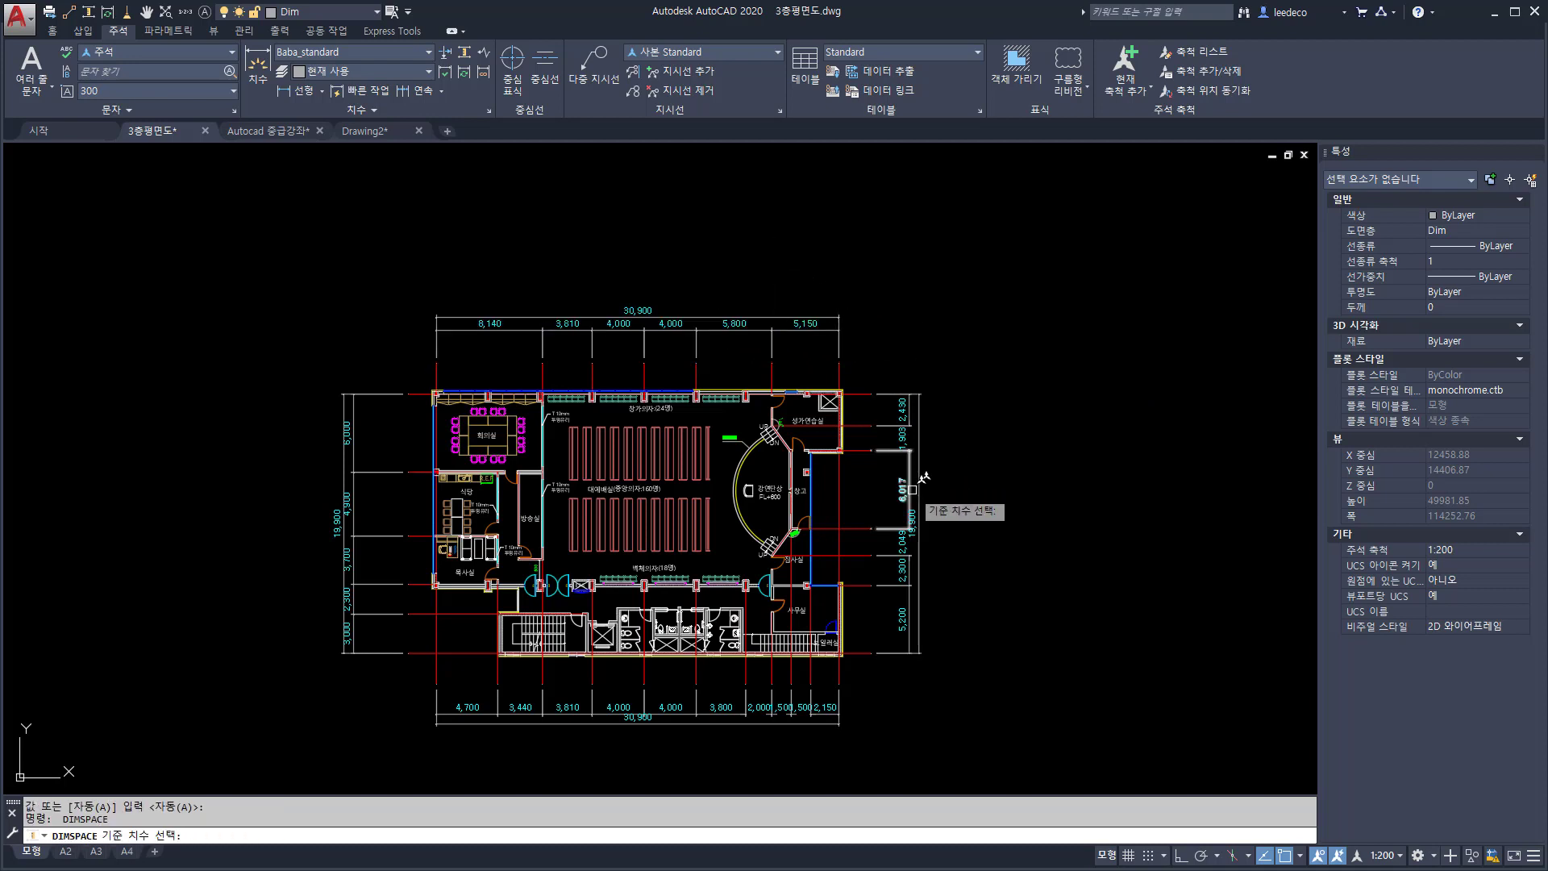
click(920, 484)
key(Return)
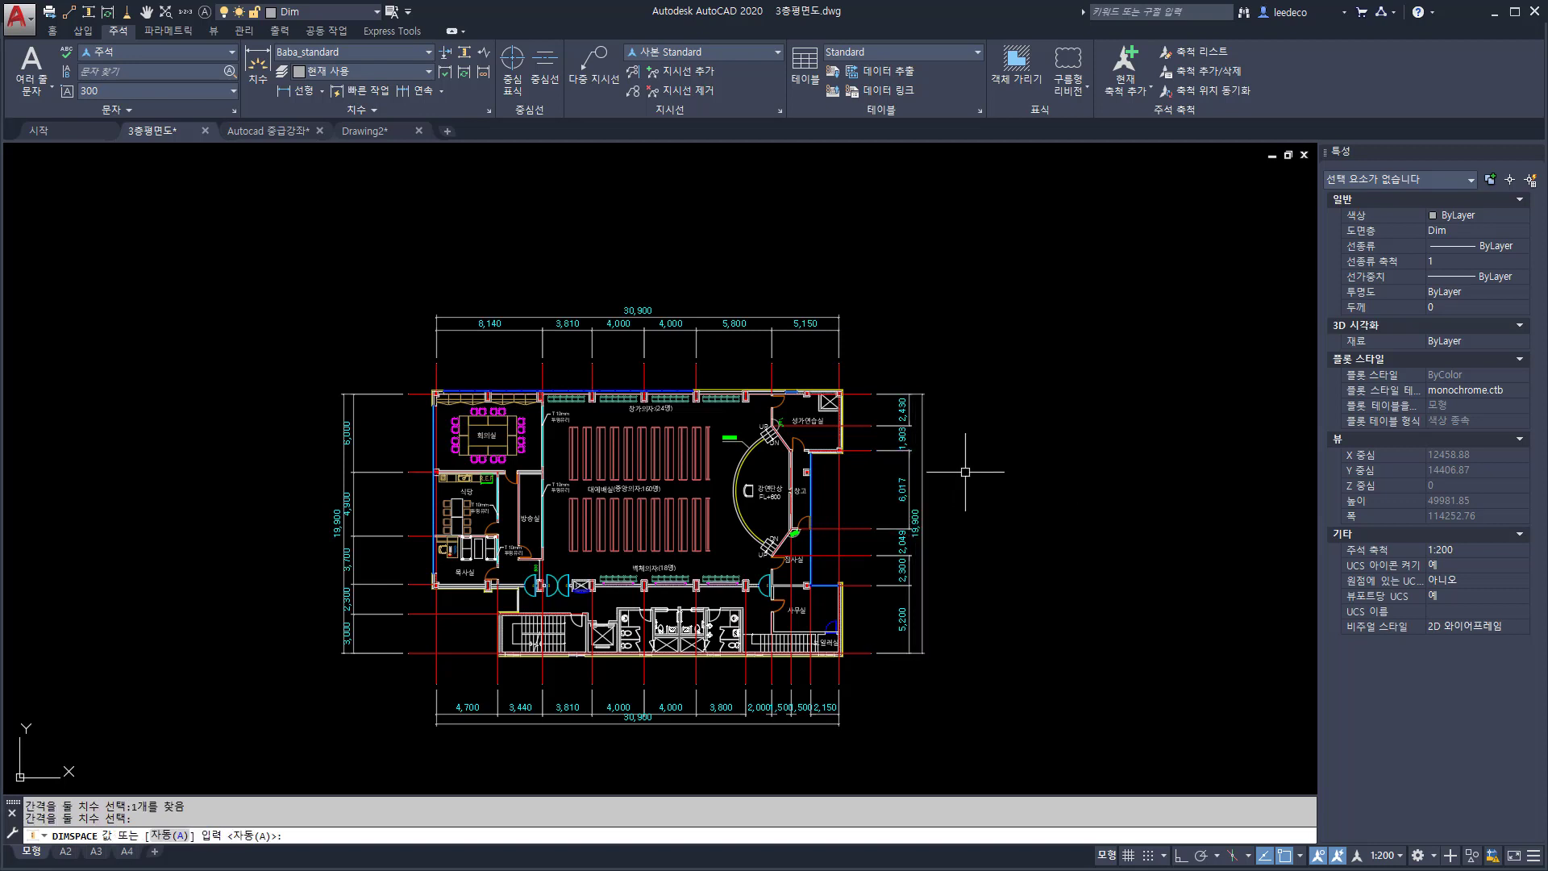
key(Return)
At the 1:200 scale, space the bottom overall dimension from the 3,800 base dimension using DIMSPACE with Auto (자동)
key(Return)
click(720, 710)
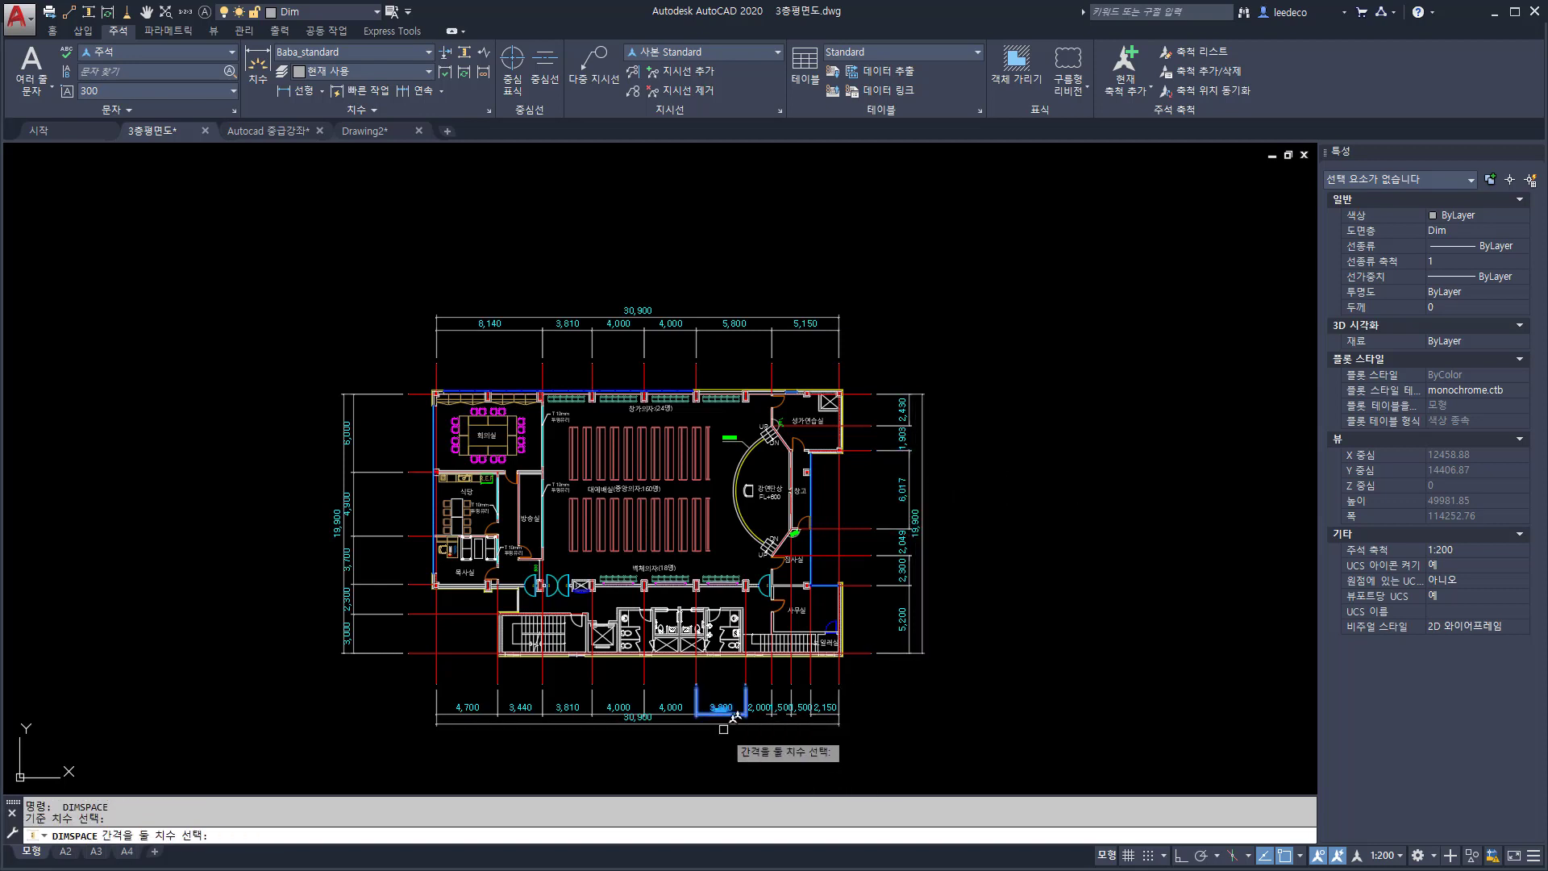
click(729, 725)
key(Return)
key(Return)
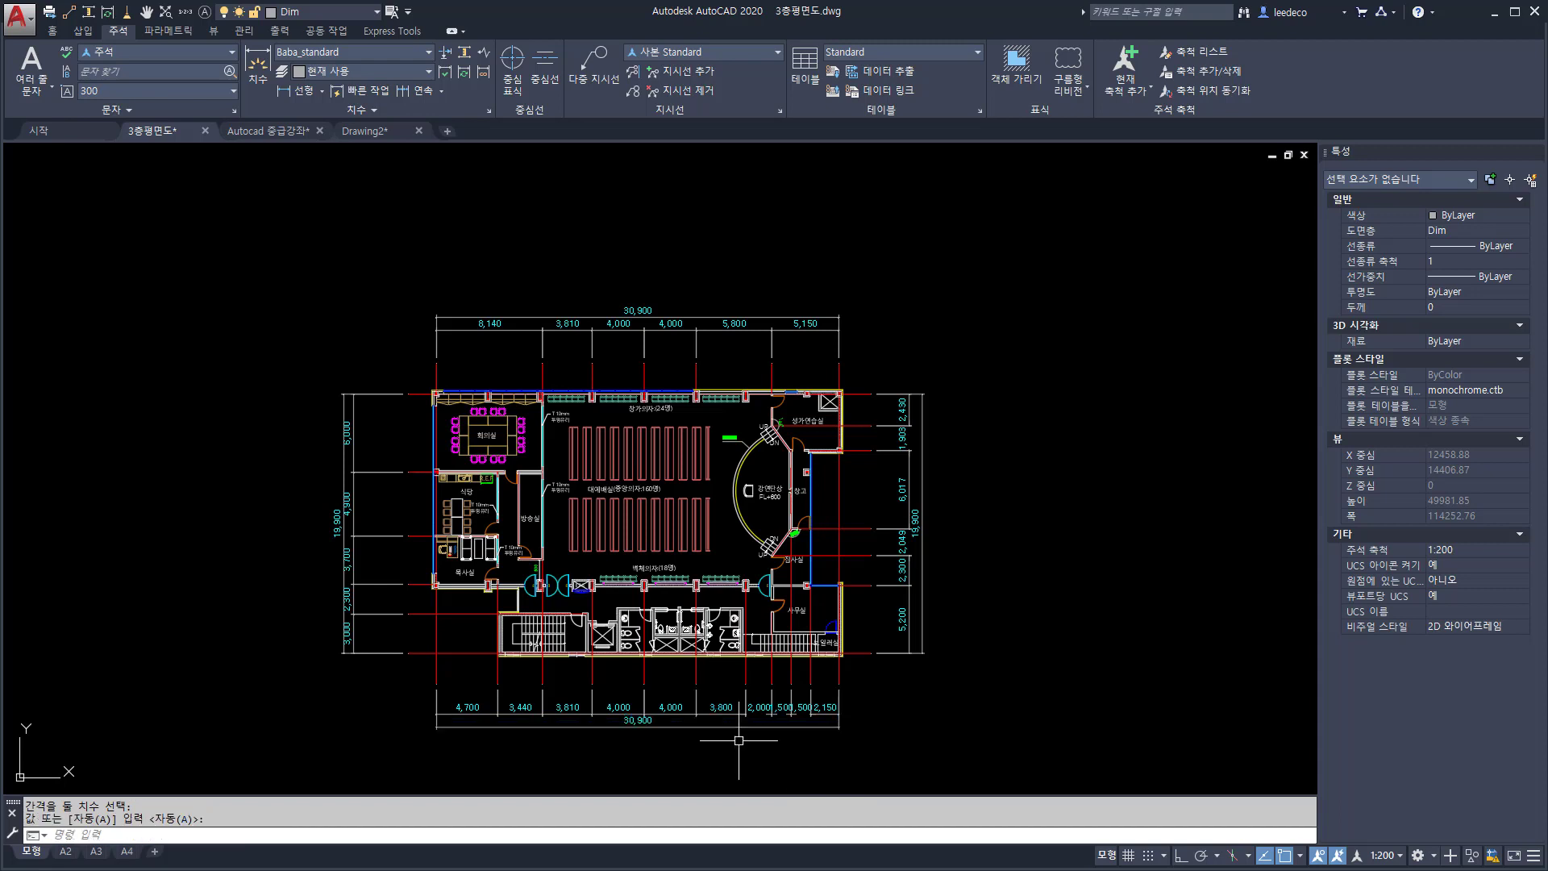
At the 1:200 scale, space the plan's left overall dimension from the 3,700 base dimension using DIMSPACE with Auto (자동)
key(Return)
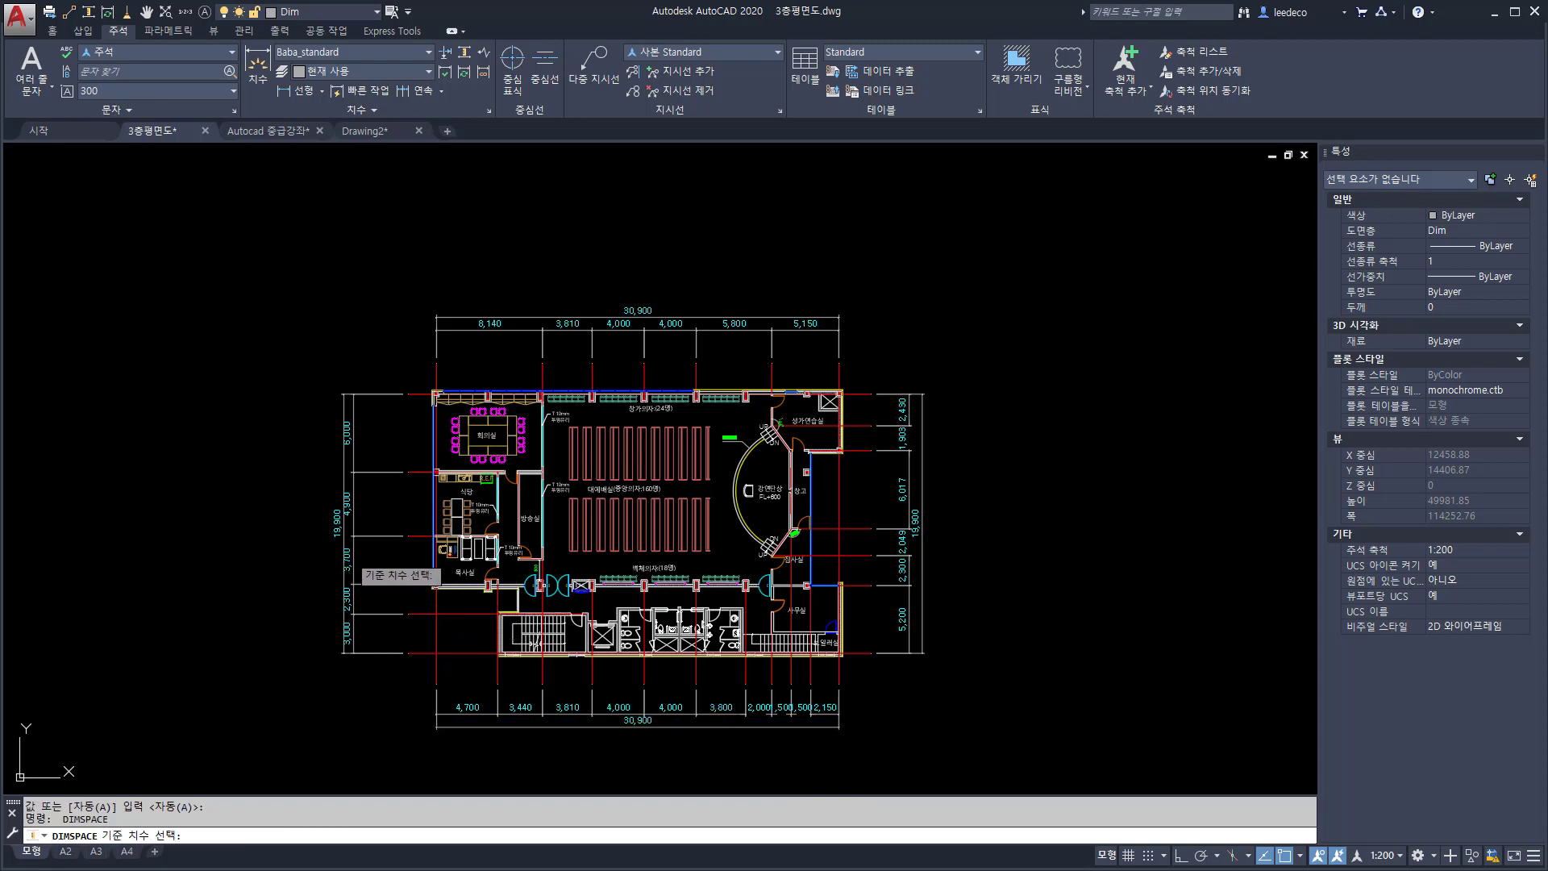
click(350, 564)
click(341, 509)
key(Return)
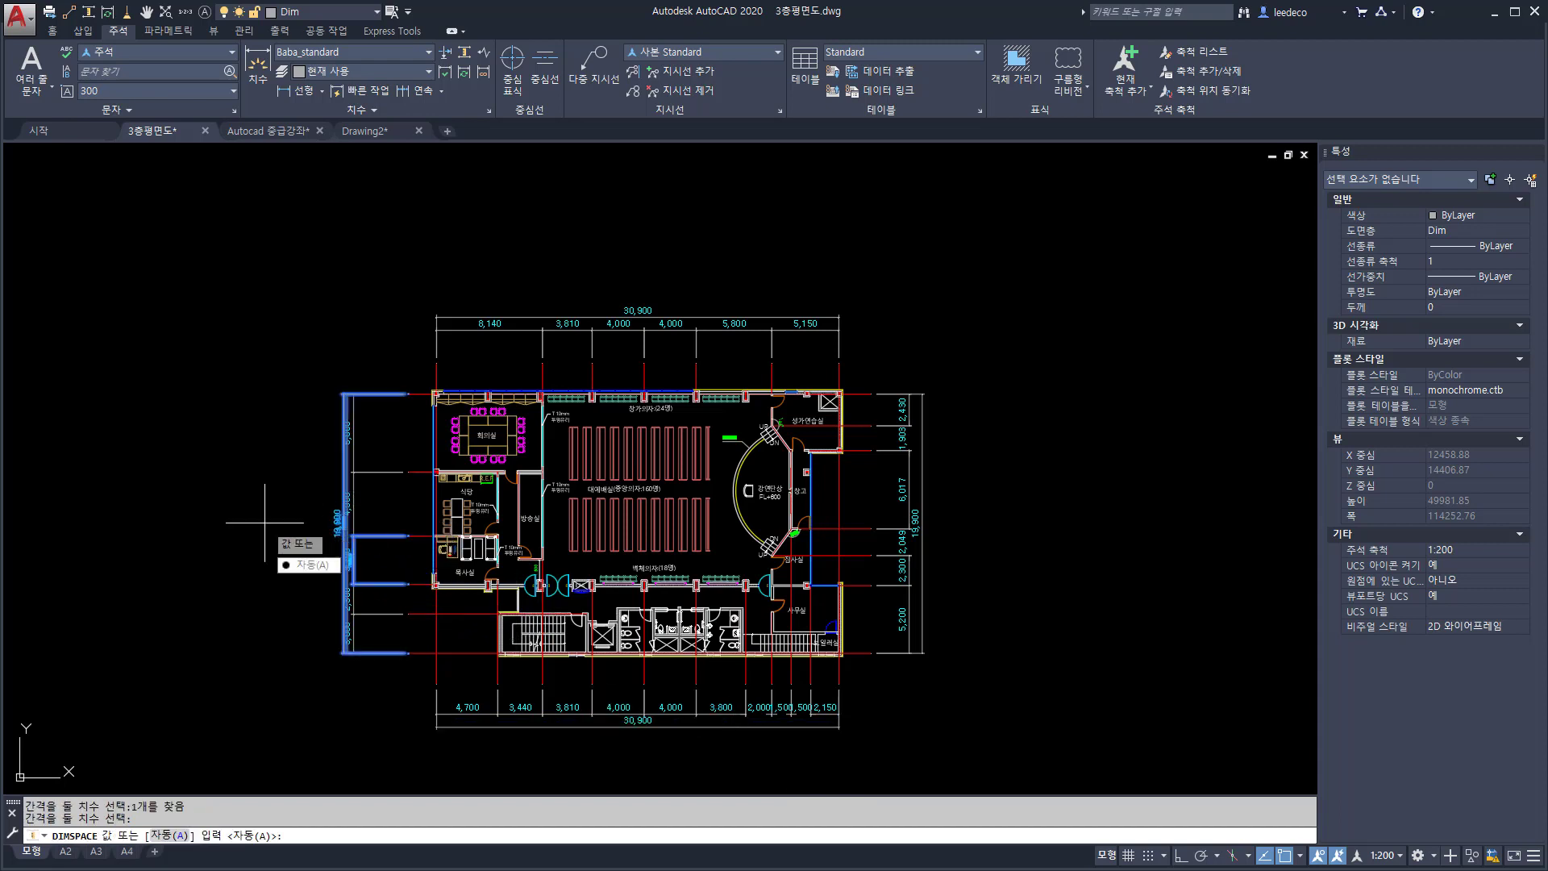
key(Return)
Compare the dimension spacing across annotation scales 1:150, 1:100 and 1:200 with the whole floor plan fitted to the view
text(z)
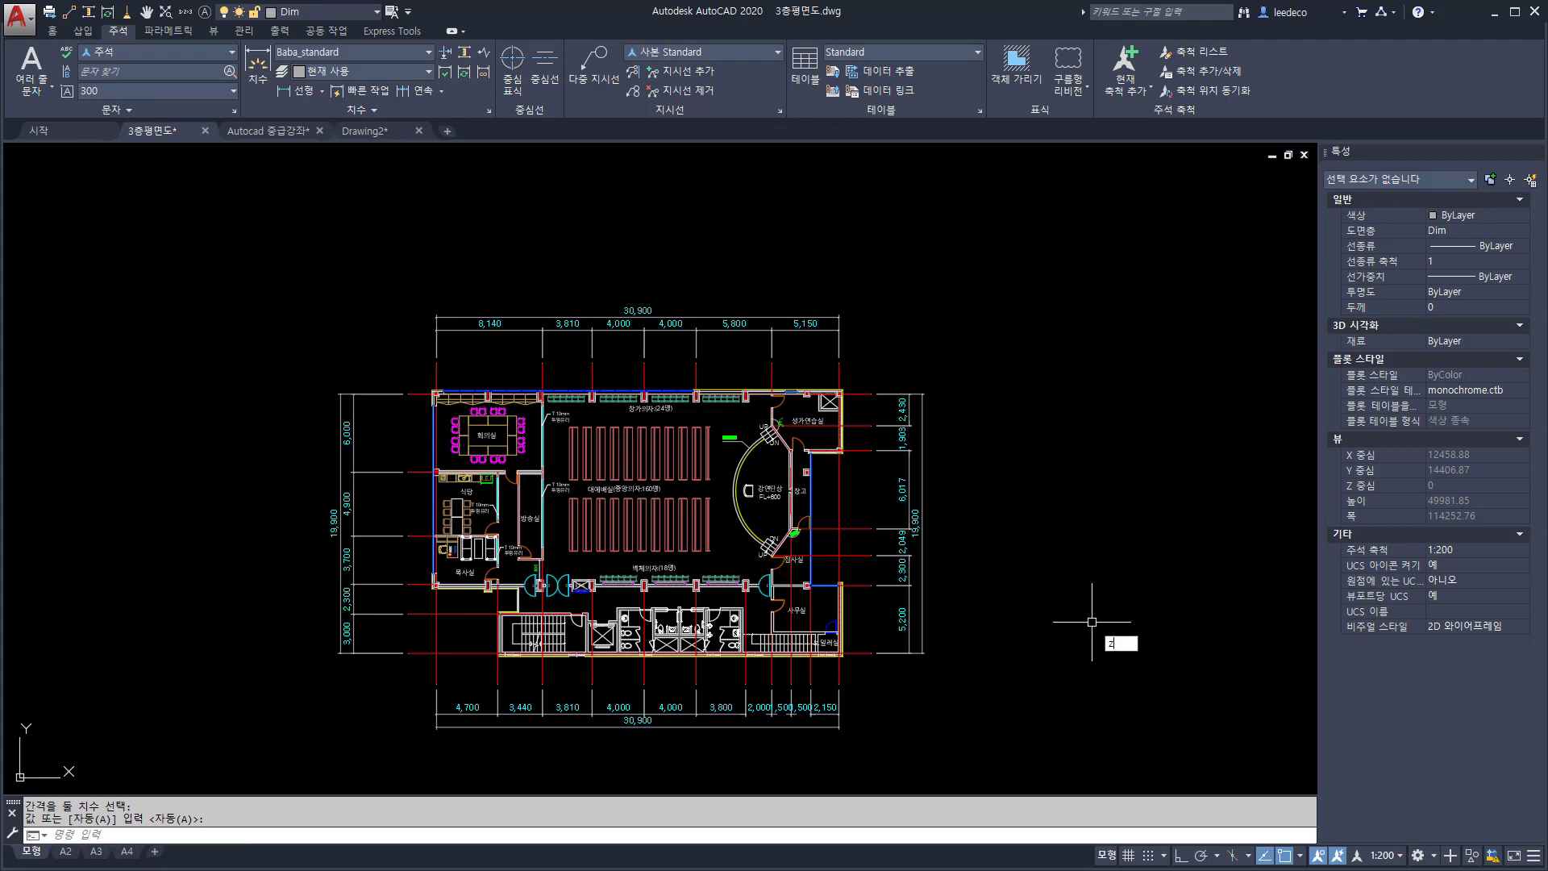
key(Return)
text(e)
key(Return)
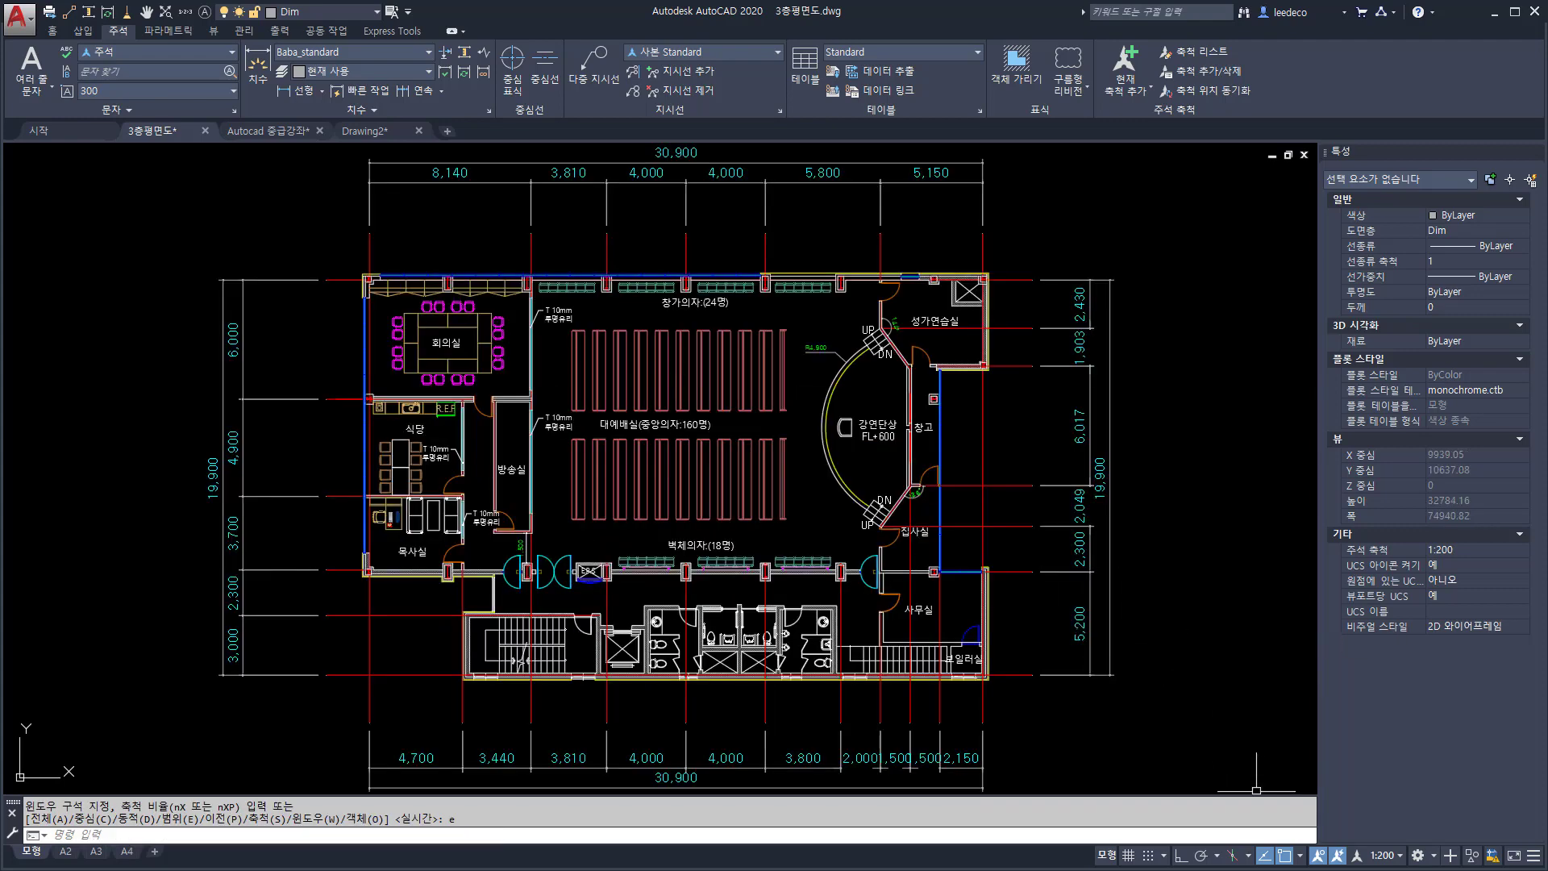
click(1385, 855)
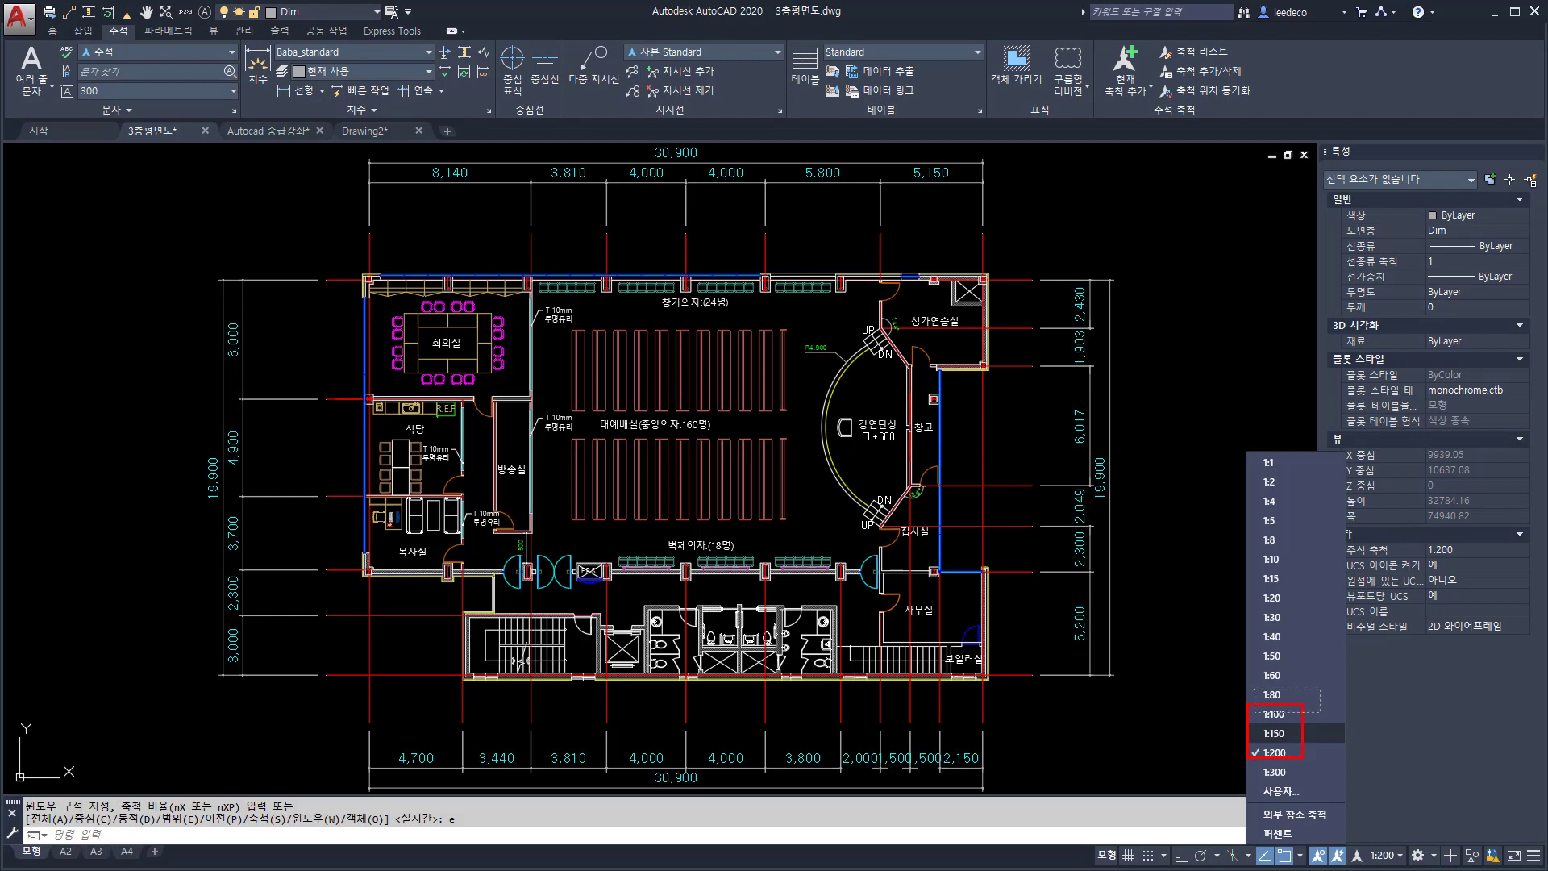
key(Escape)
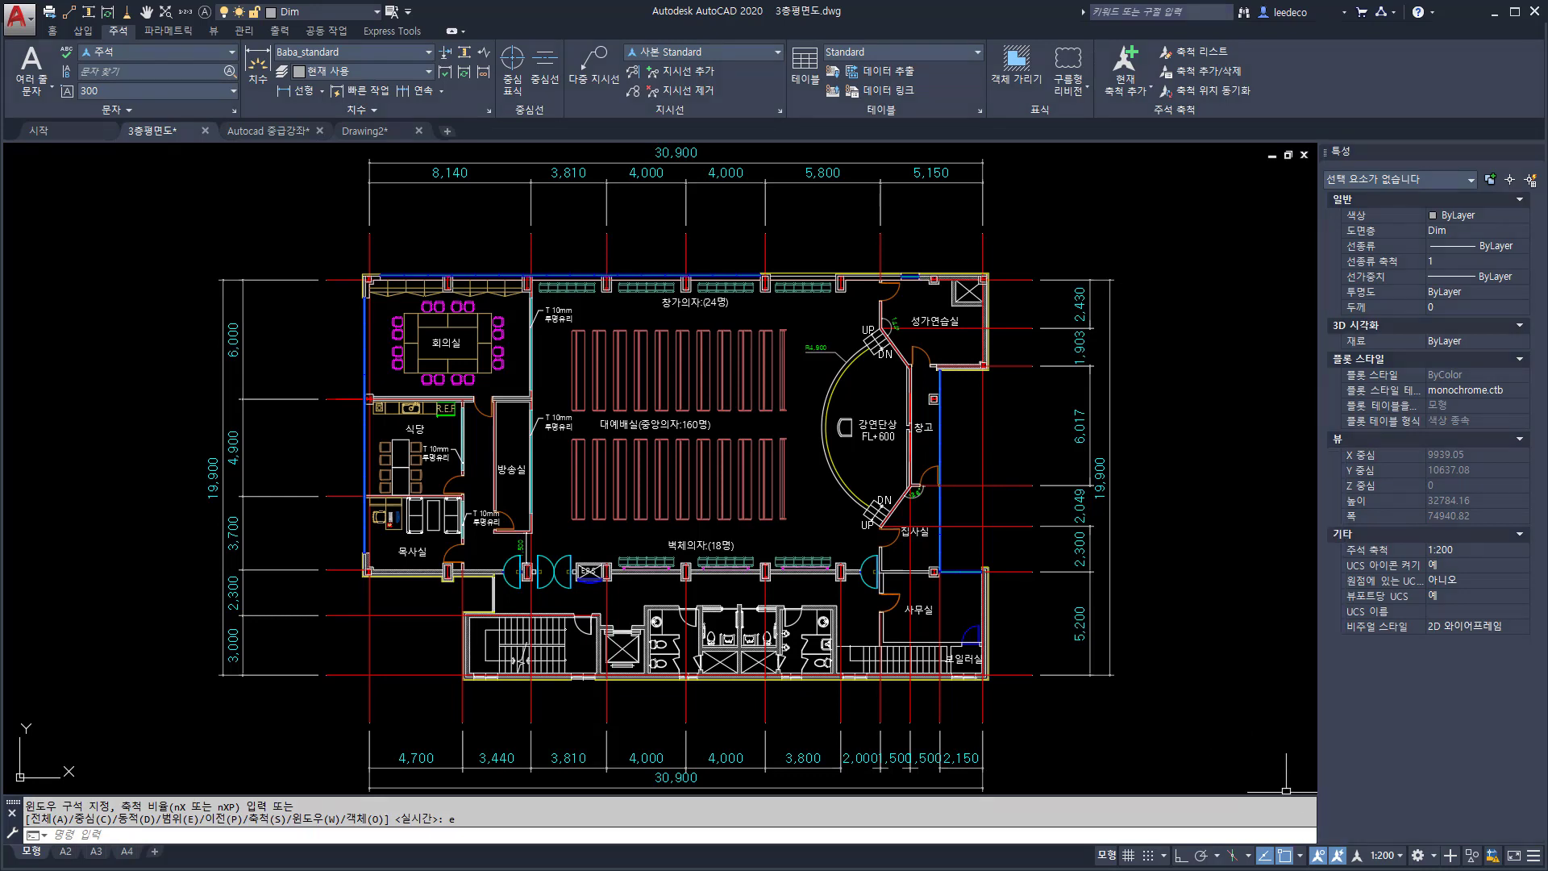
click(1384, 855)
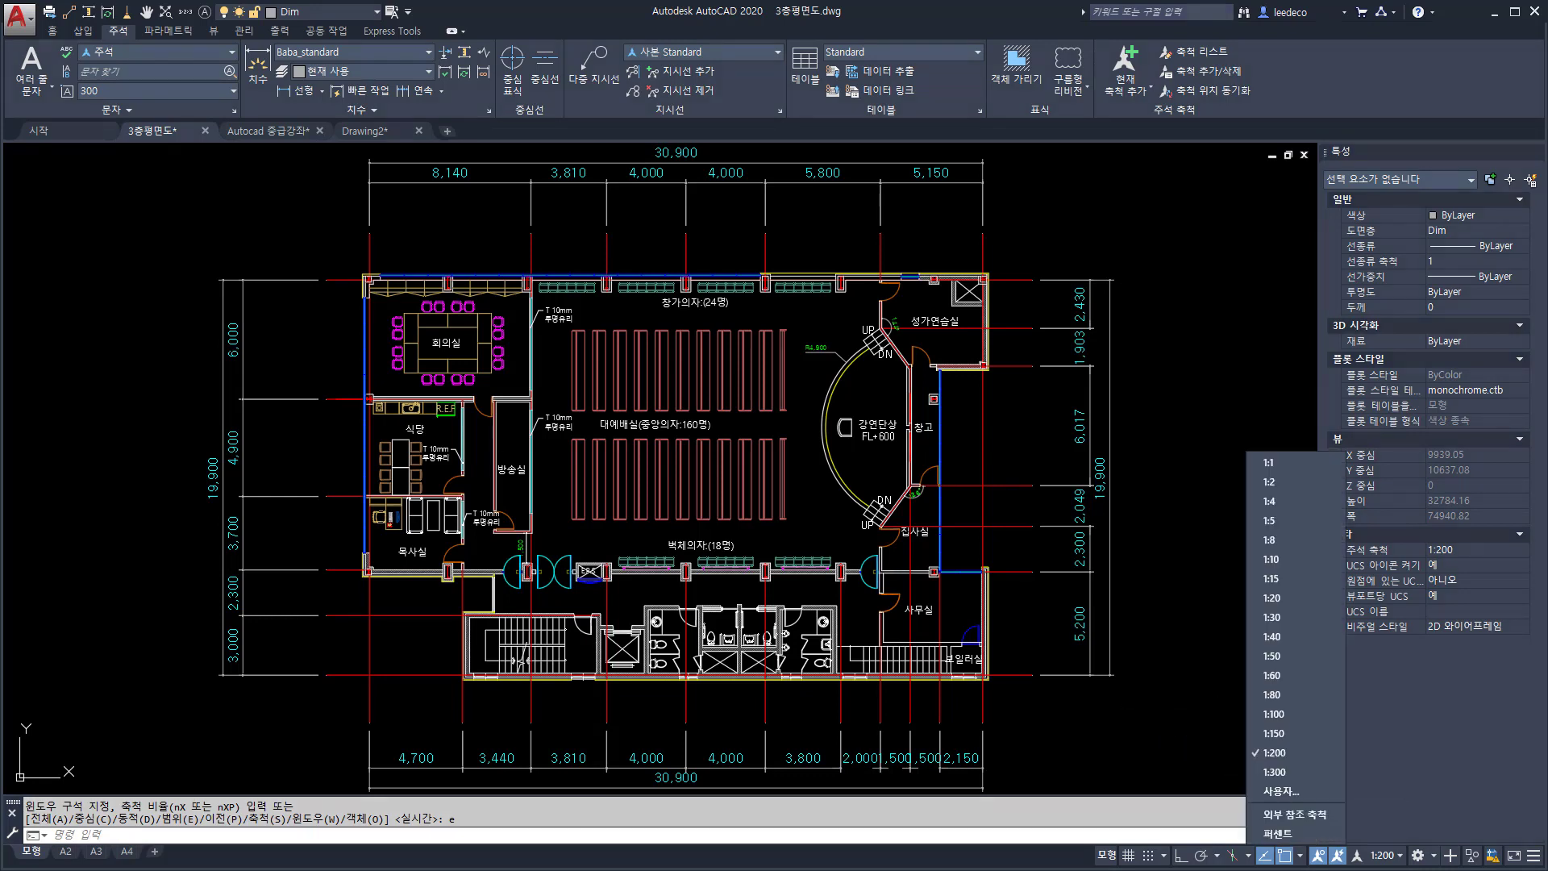
click(1274, 733)
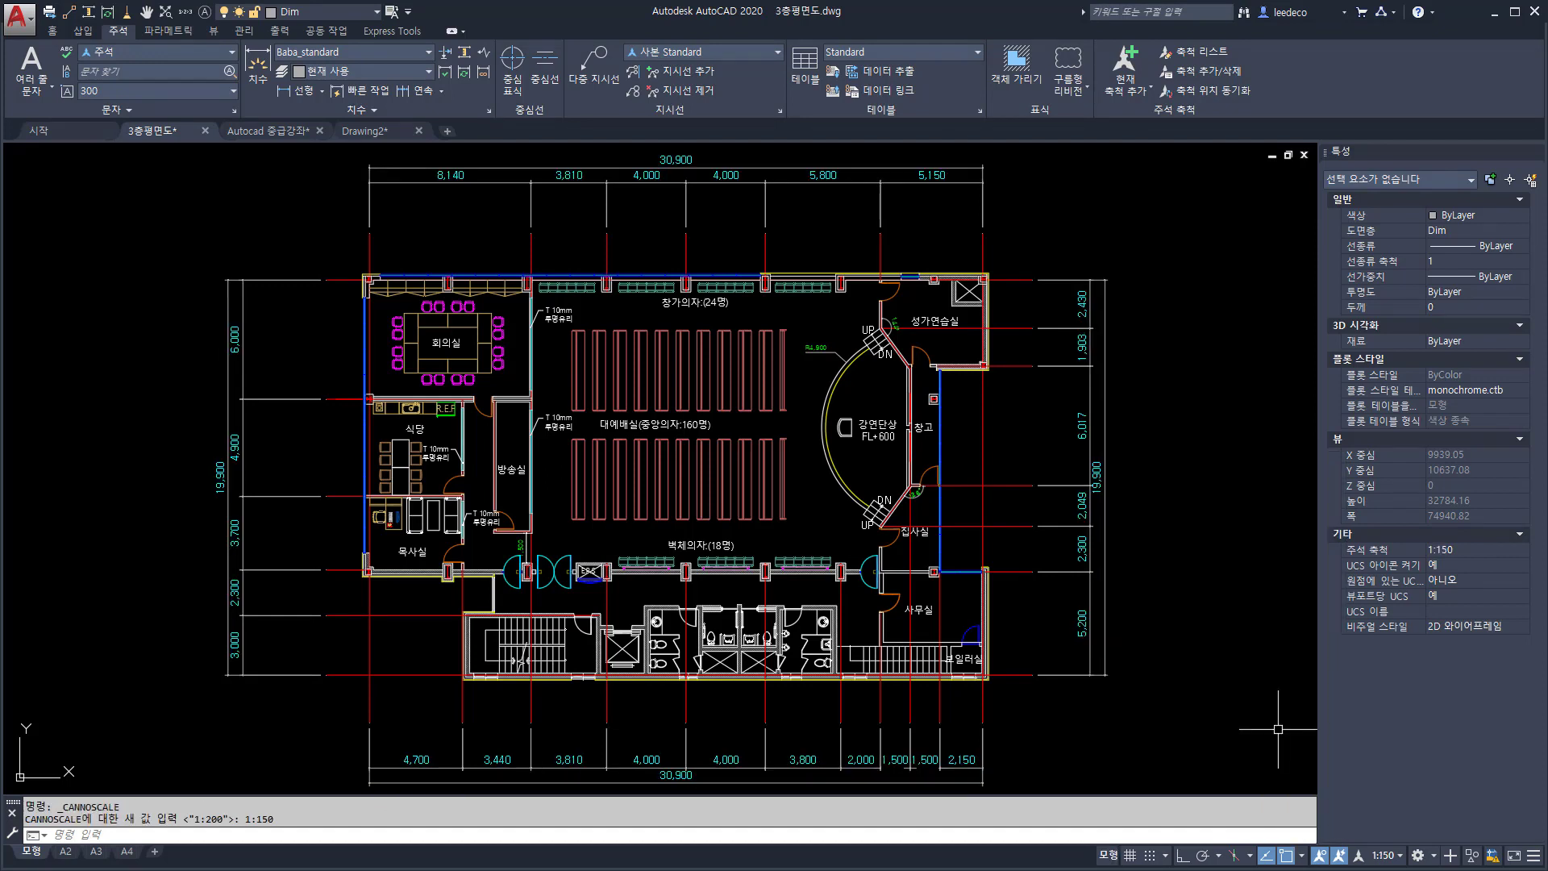
click(1384, 856)
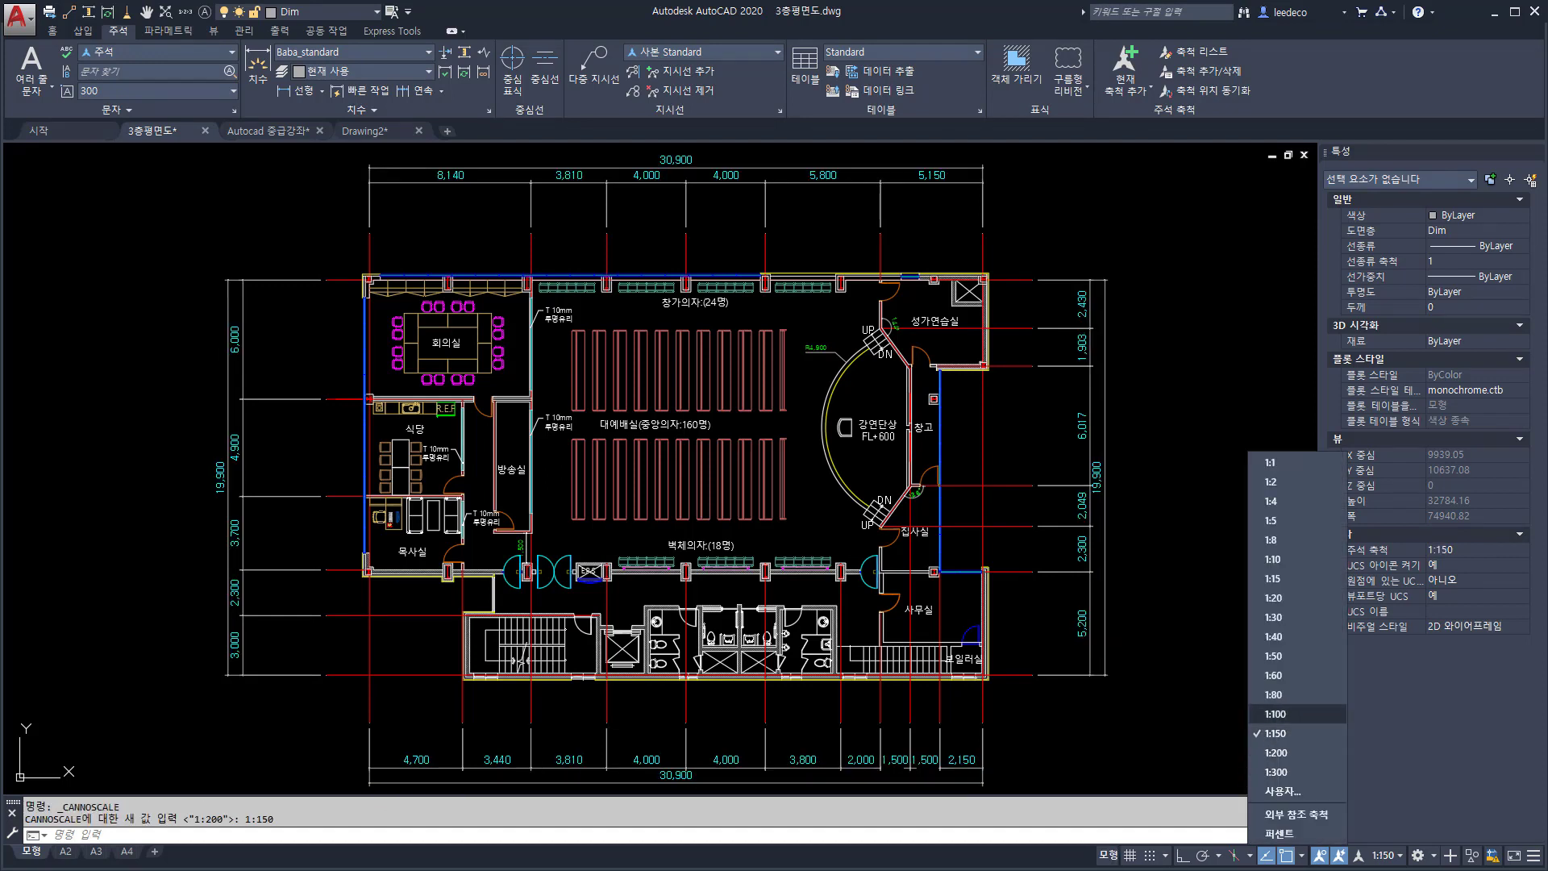
click(1282, 713)
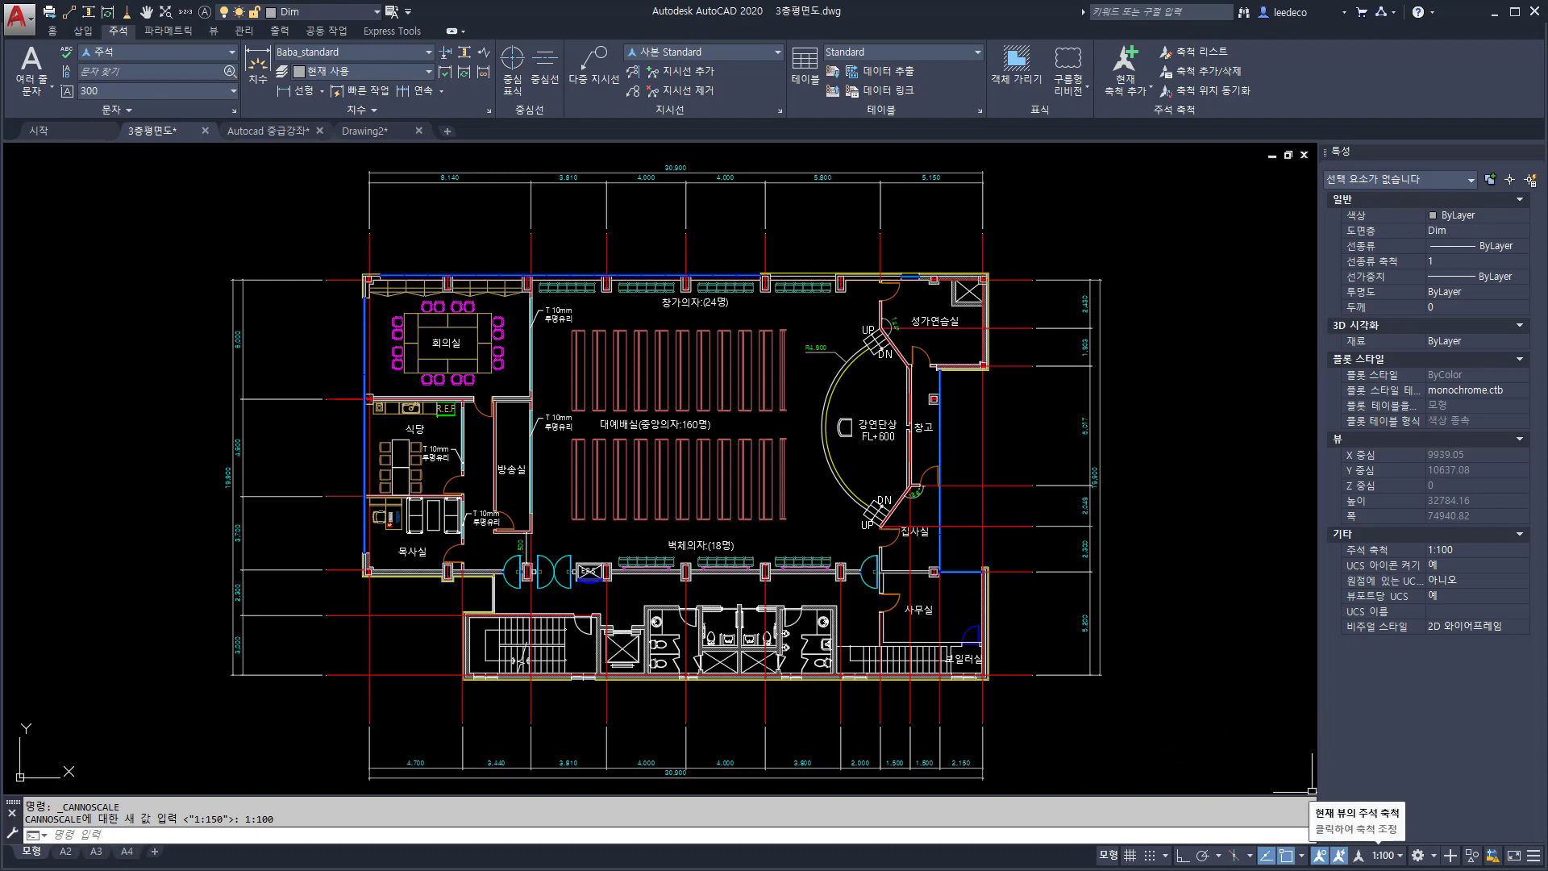
click(1384, 855)
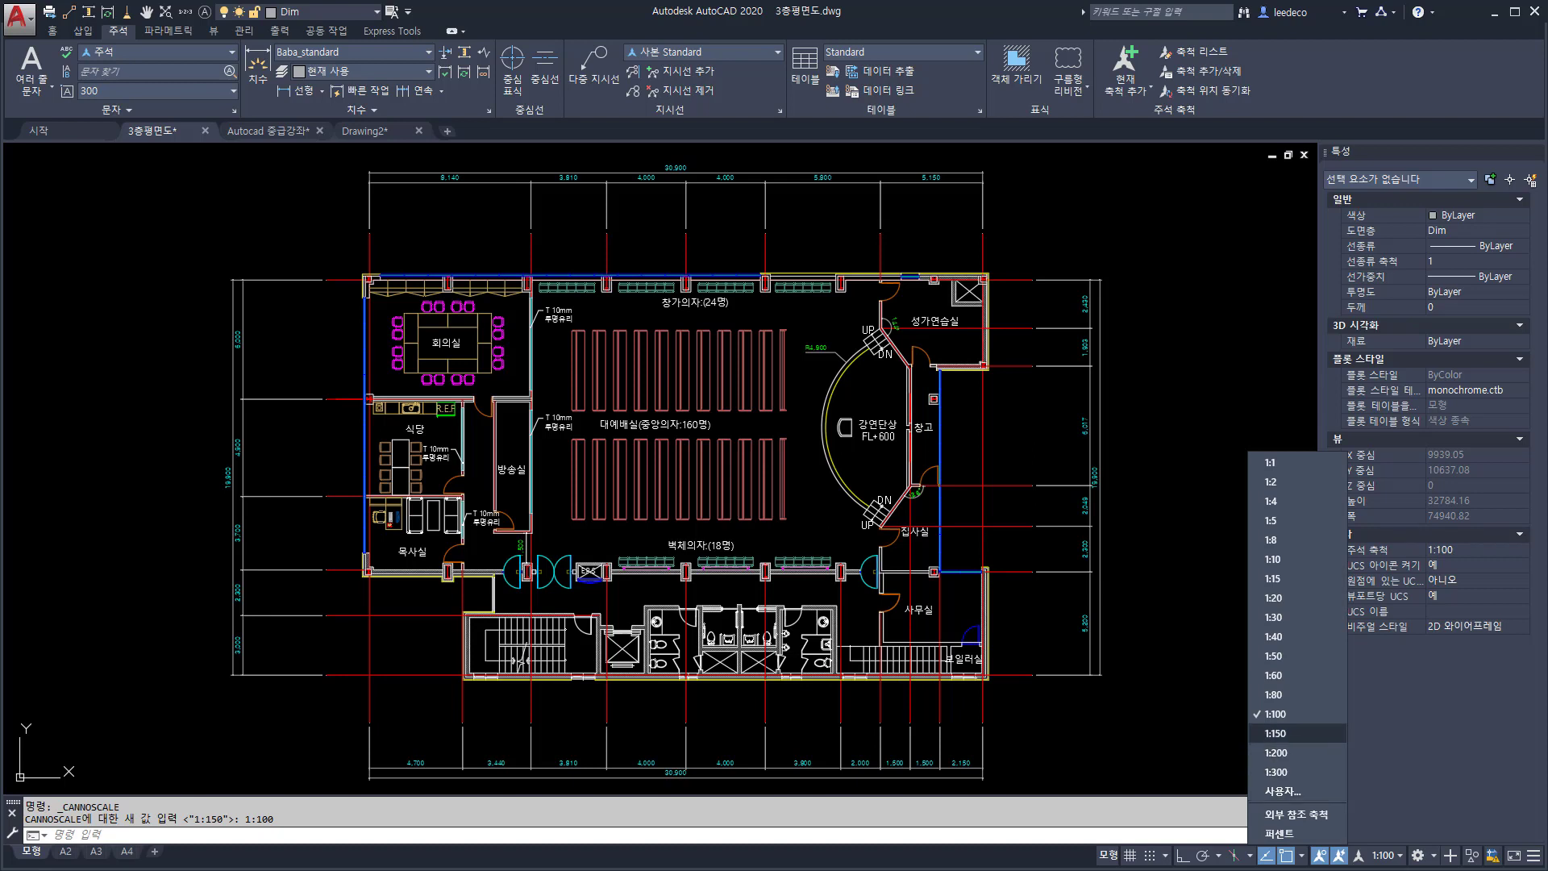
click(1276, 753)
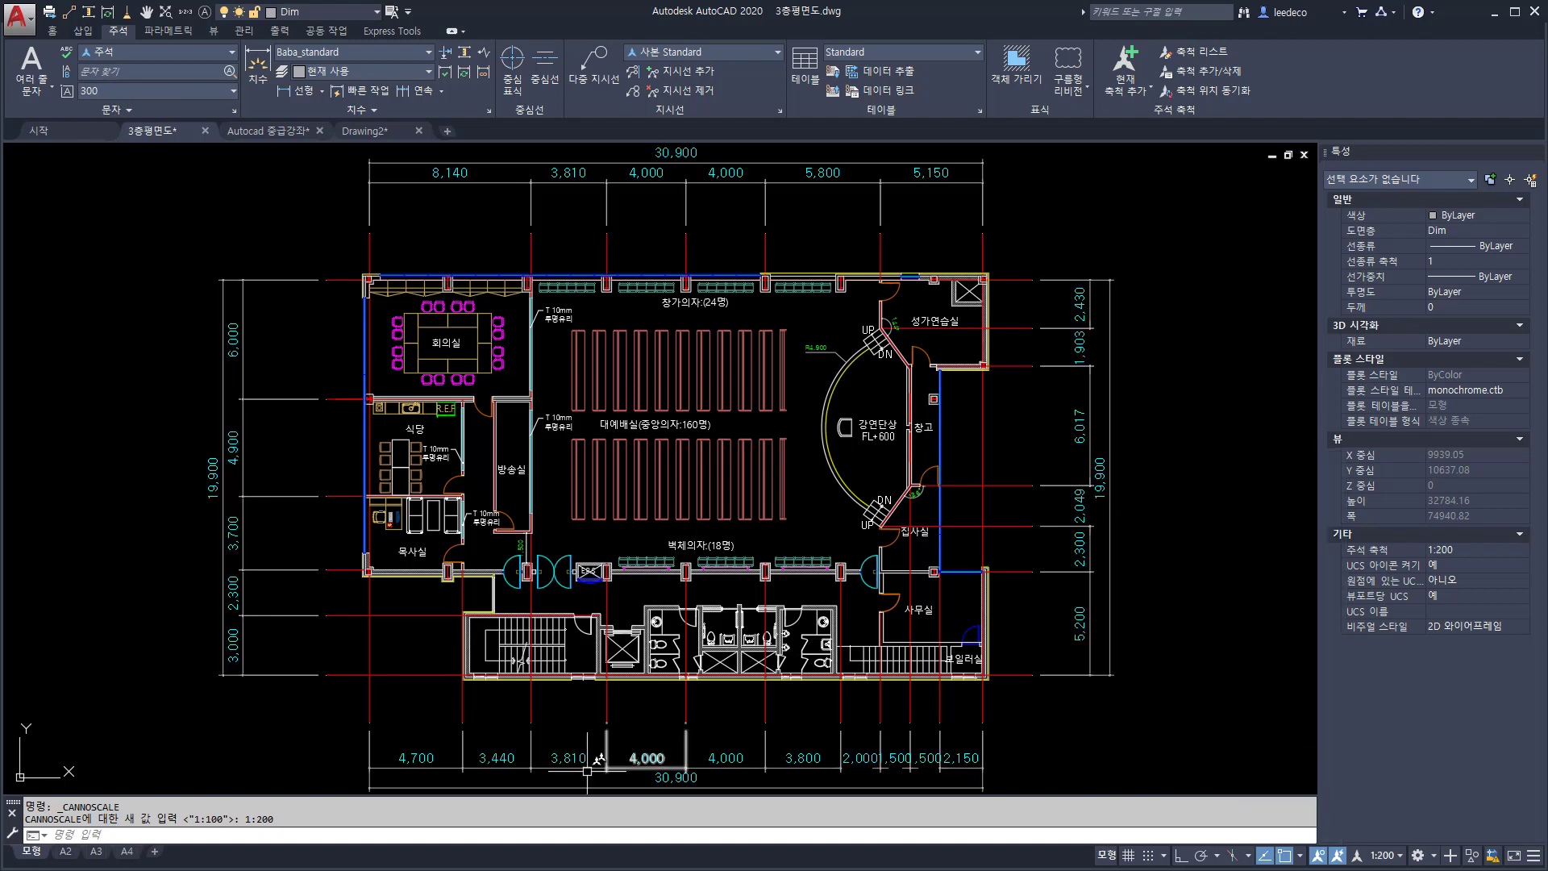
Review the plan's annotative dimensions on the A2, A3 and A4 layouts and return to model space at the drawing's extents
click(65, 852)
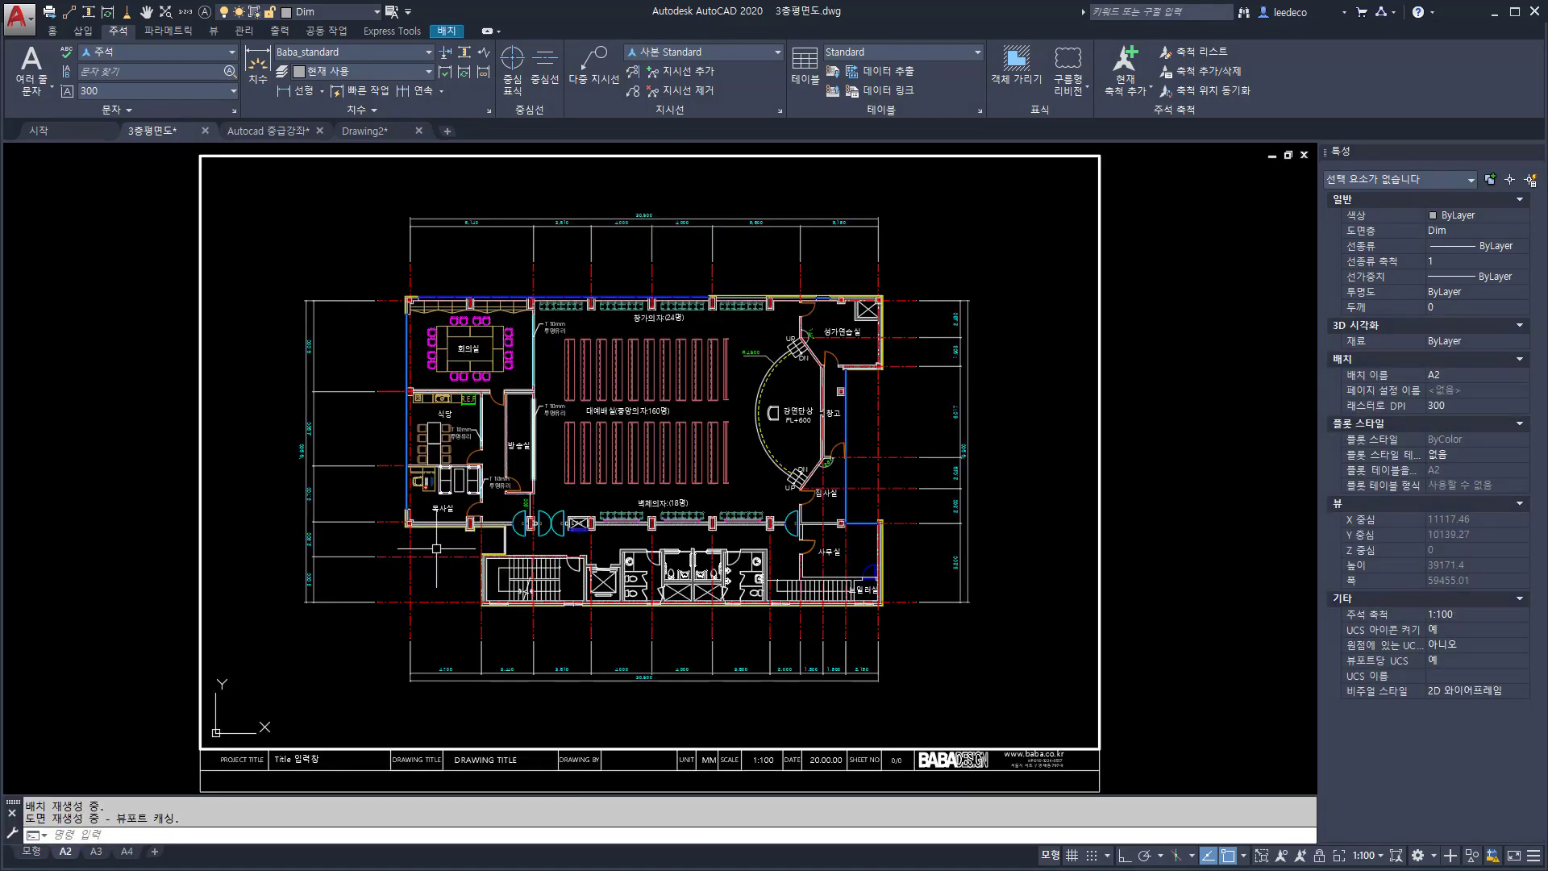
click(96, 852)
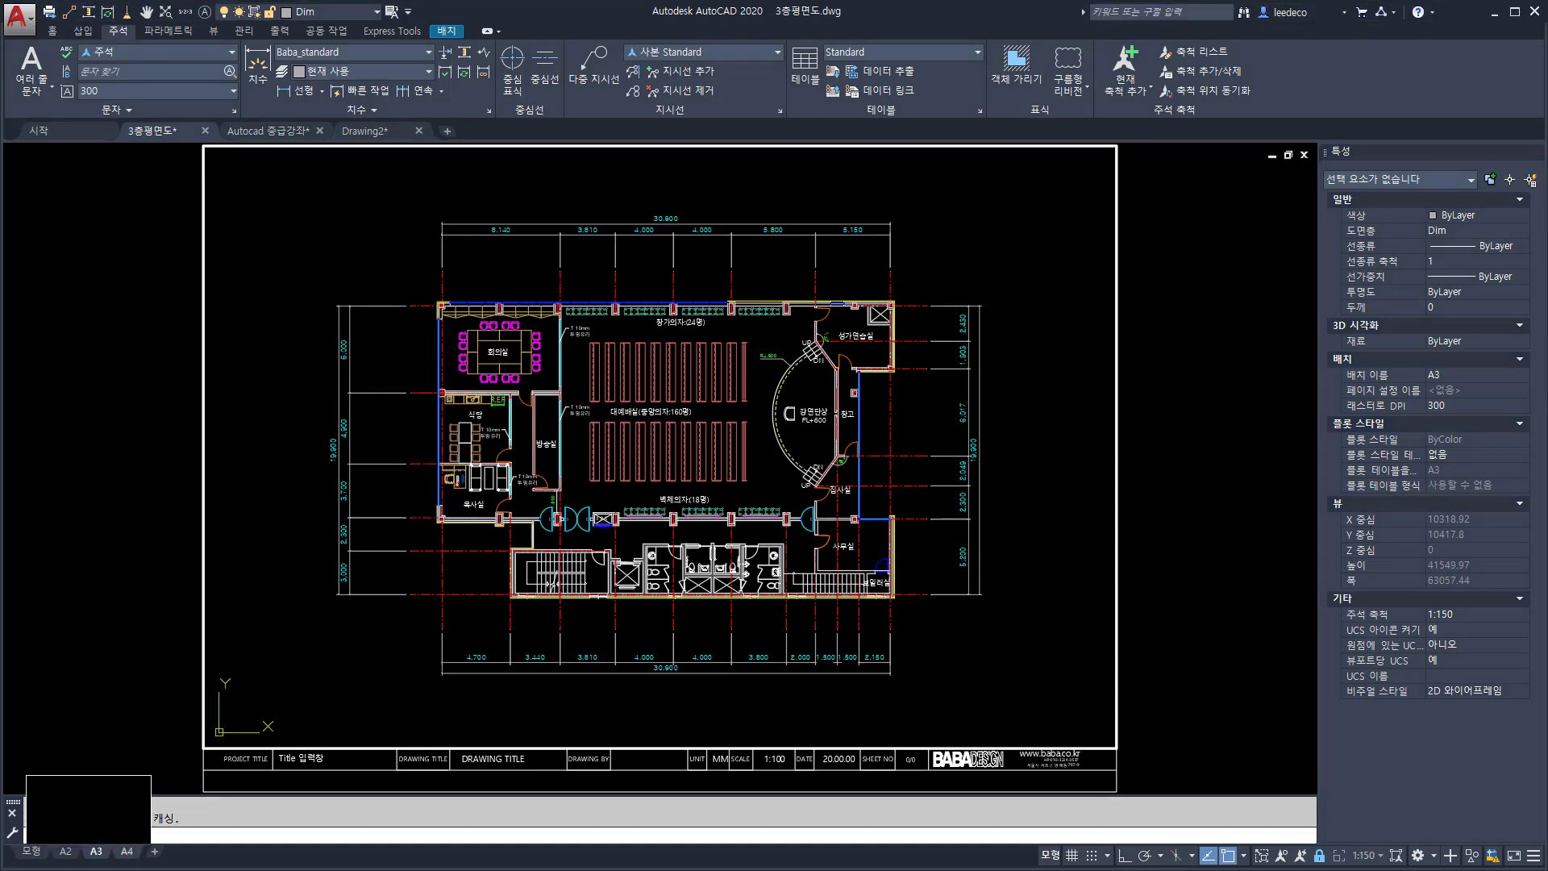
click(127, 851)
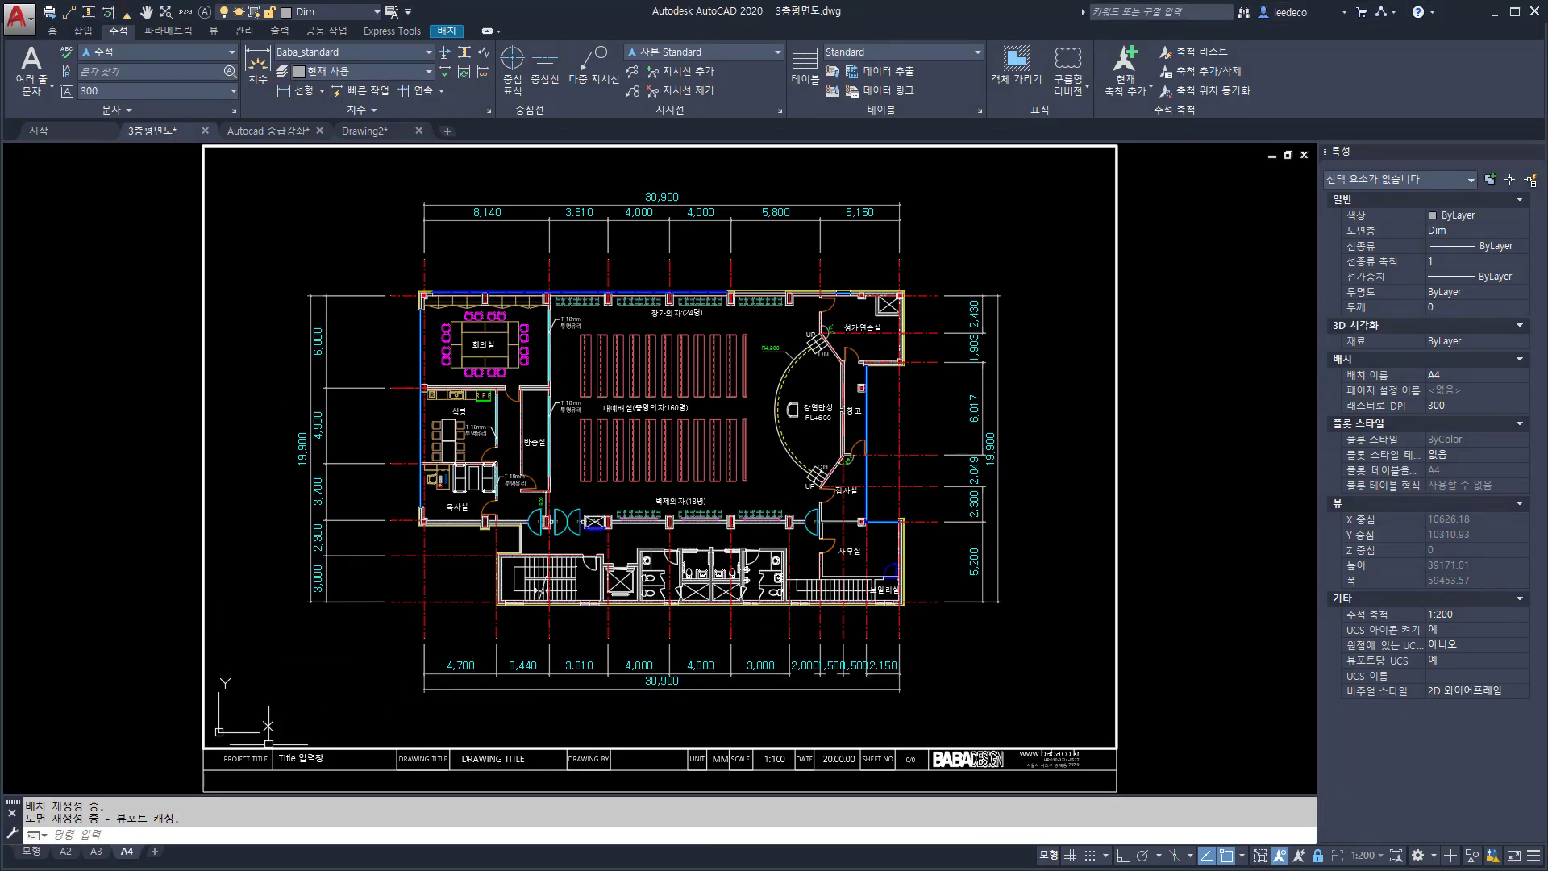
click(32, 852)
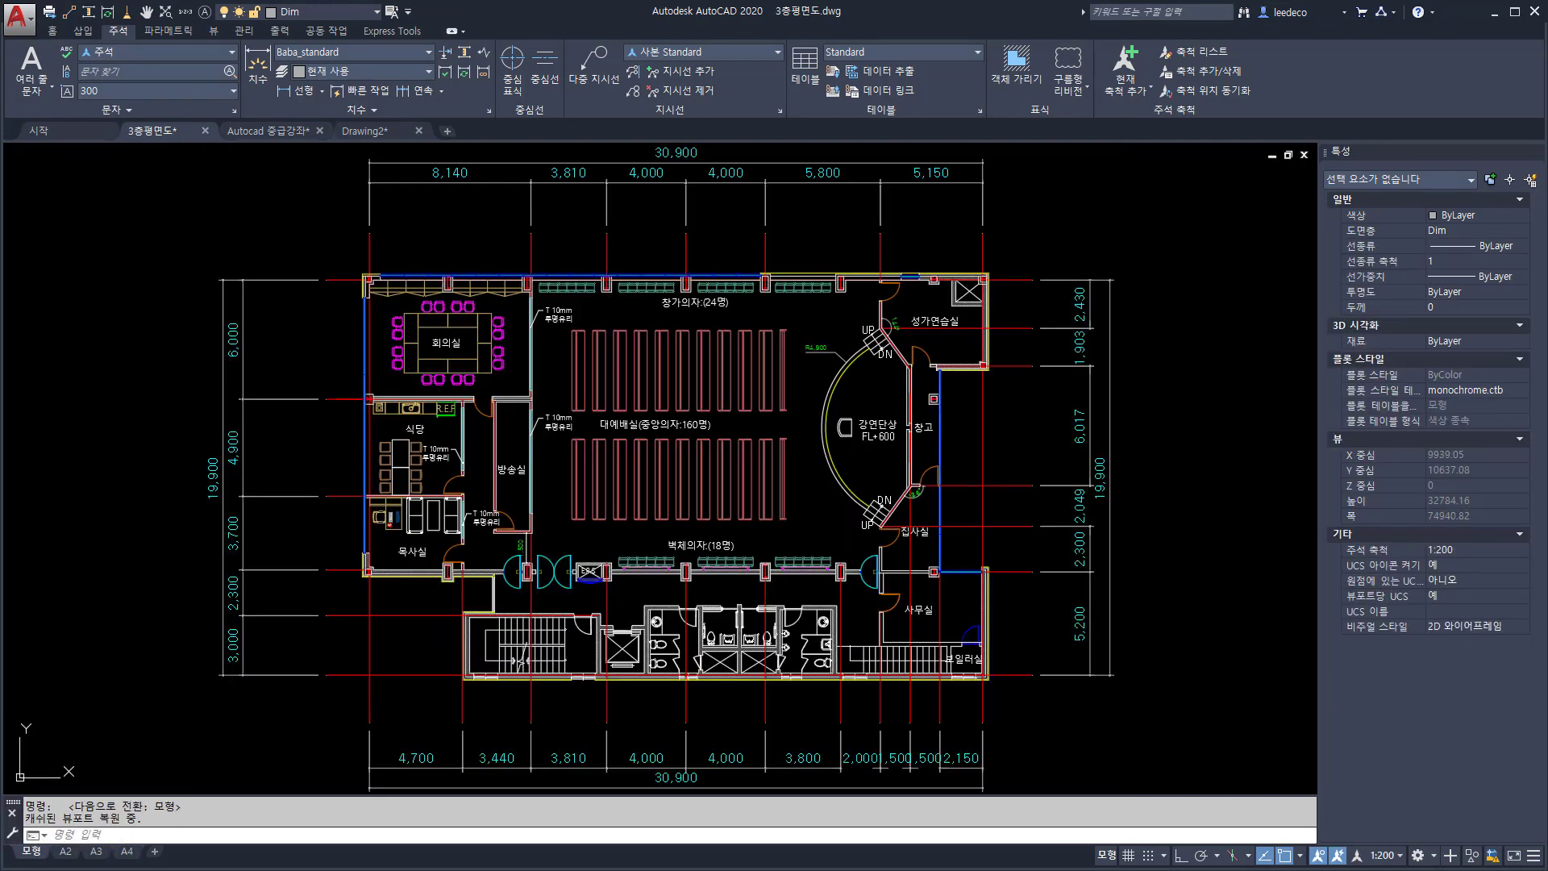
scroll(735, 476, down, 2)
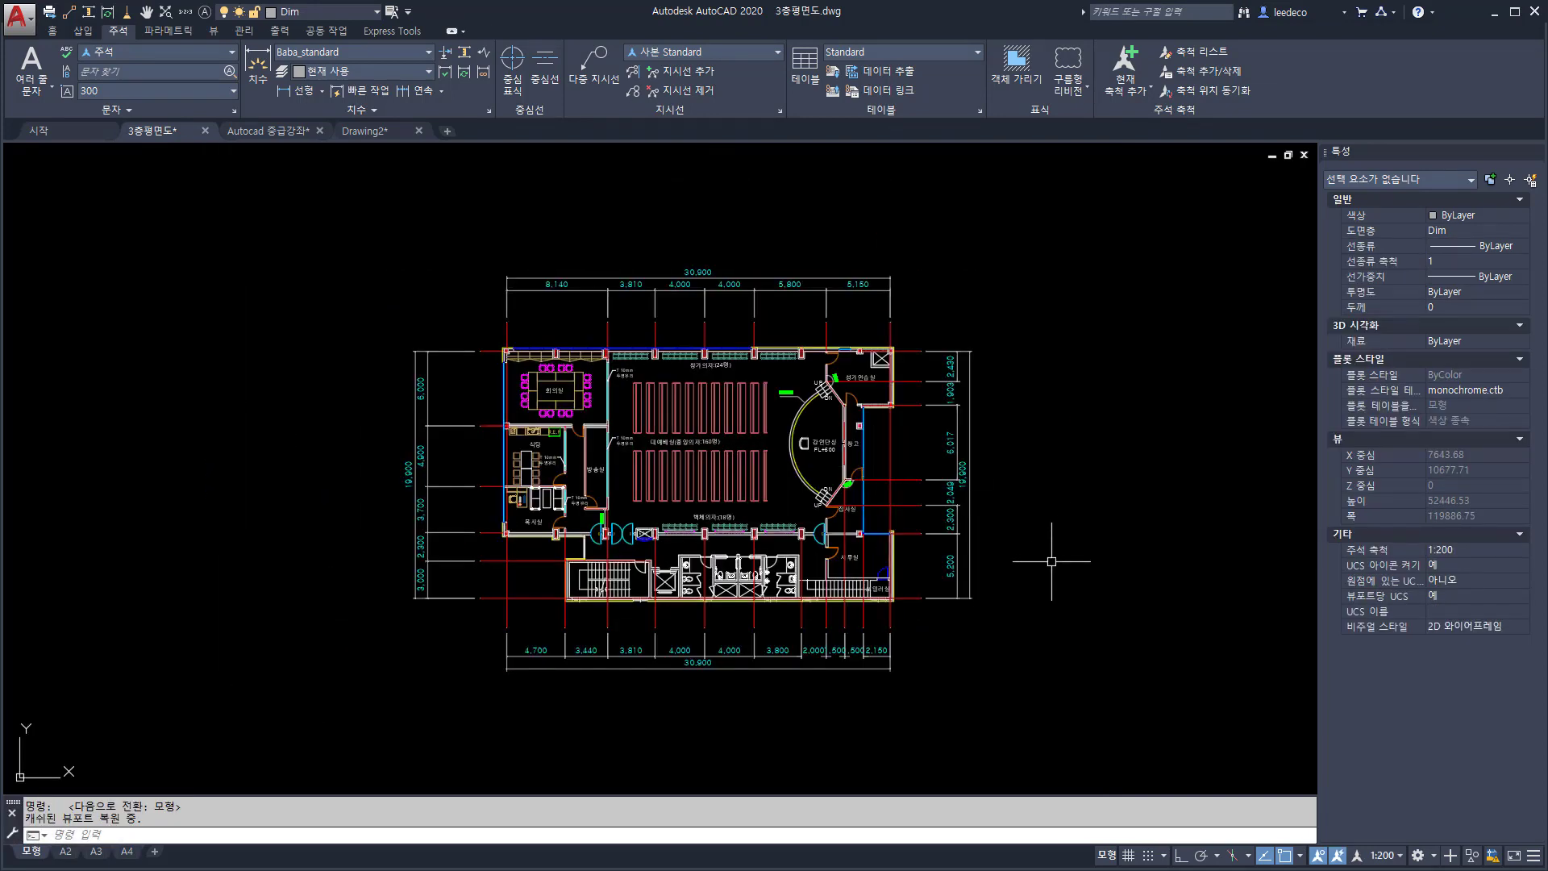
key(Escape)
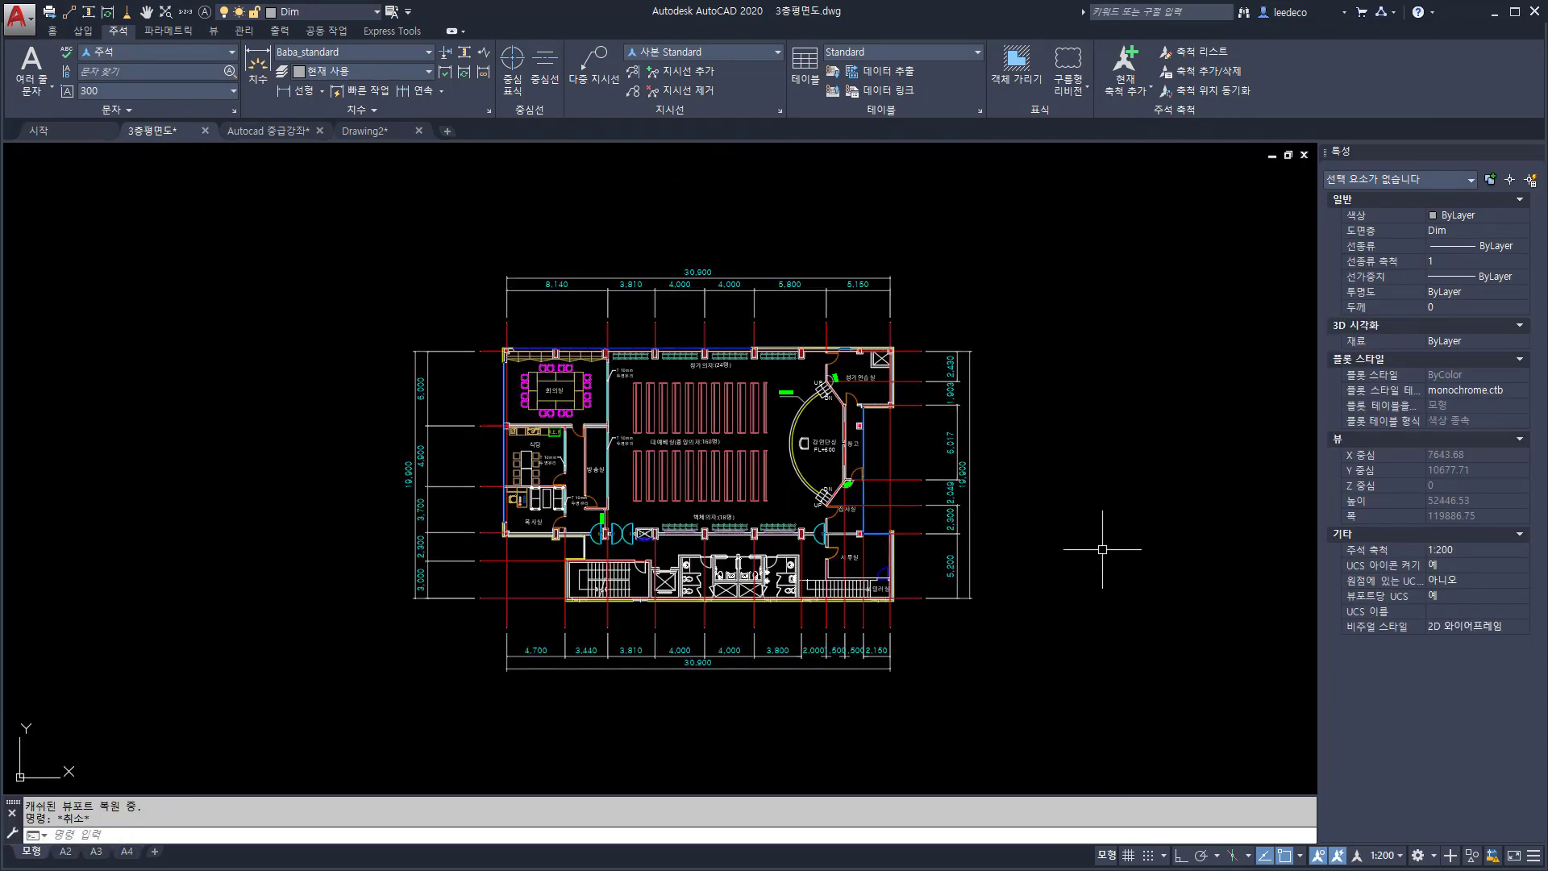
text(z)
key(Return)
text(e)
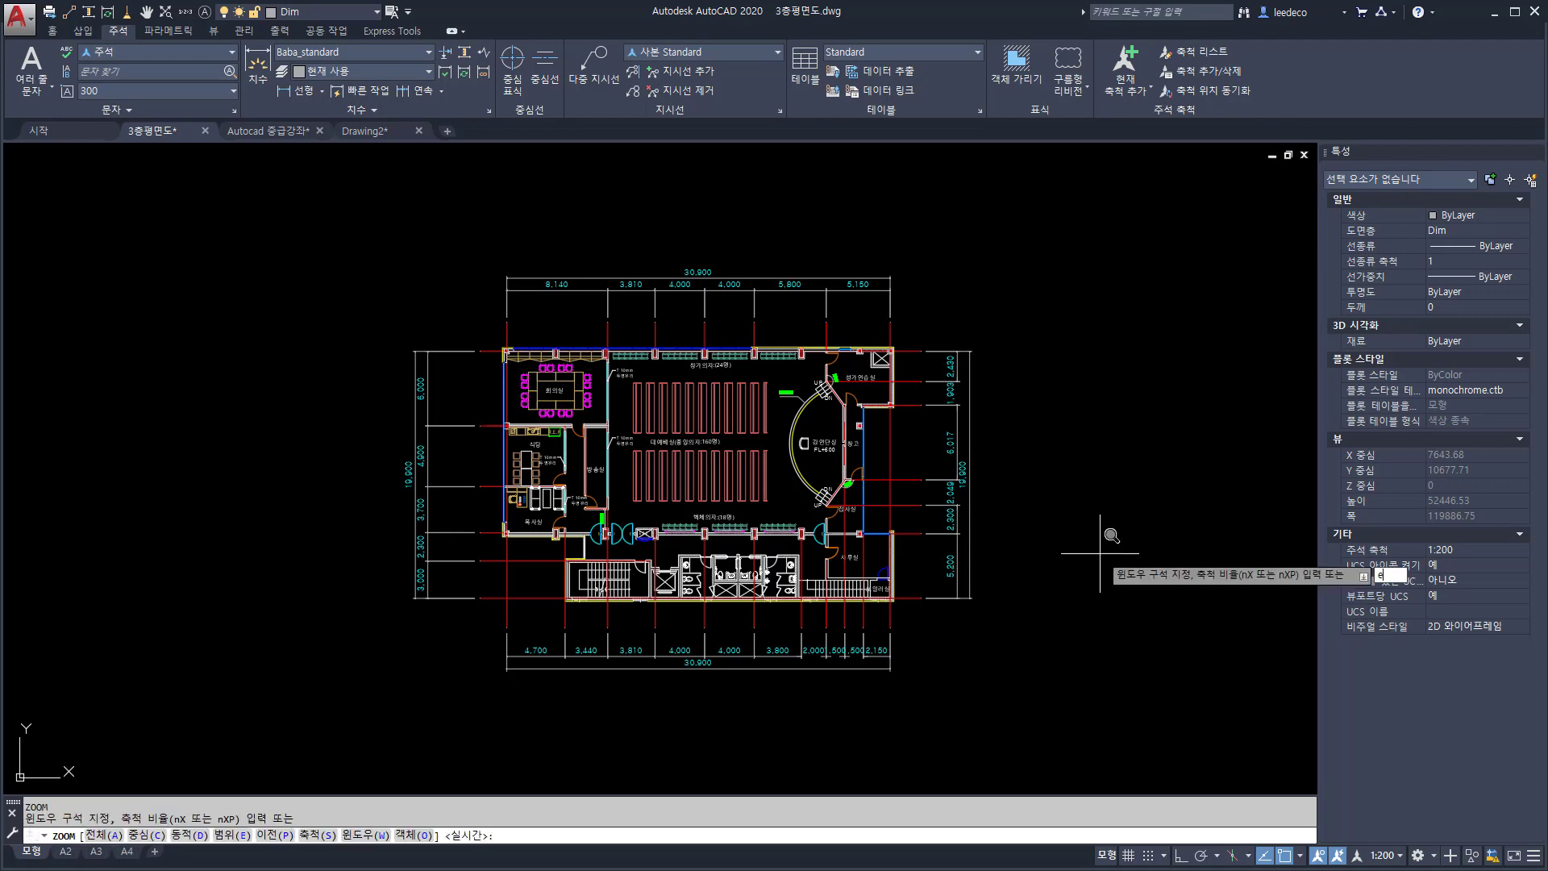
key(Return)
text(e)
key(Return)
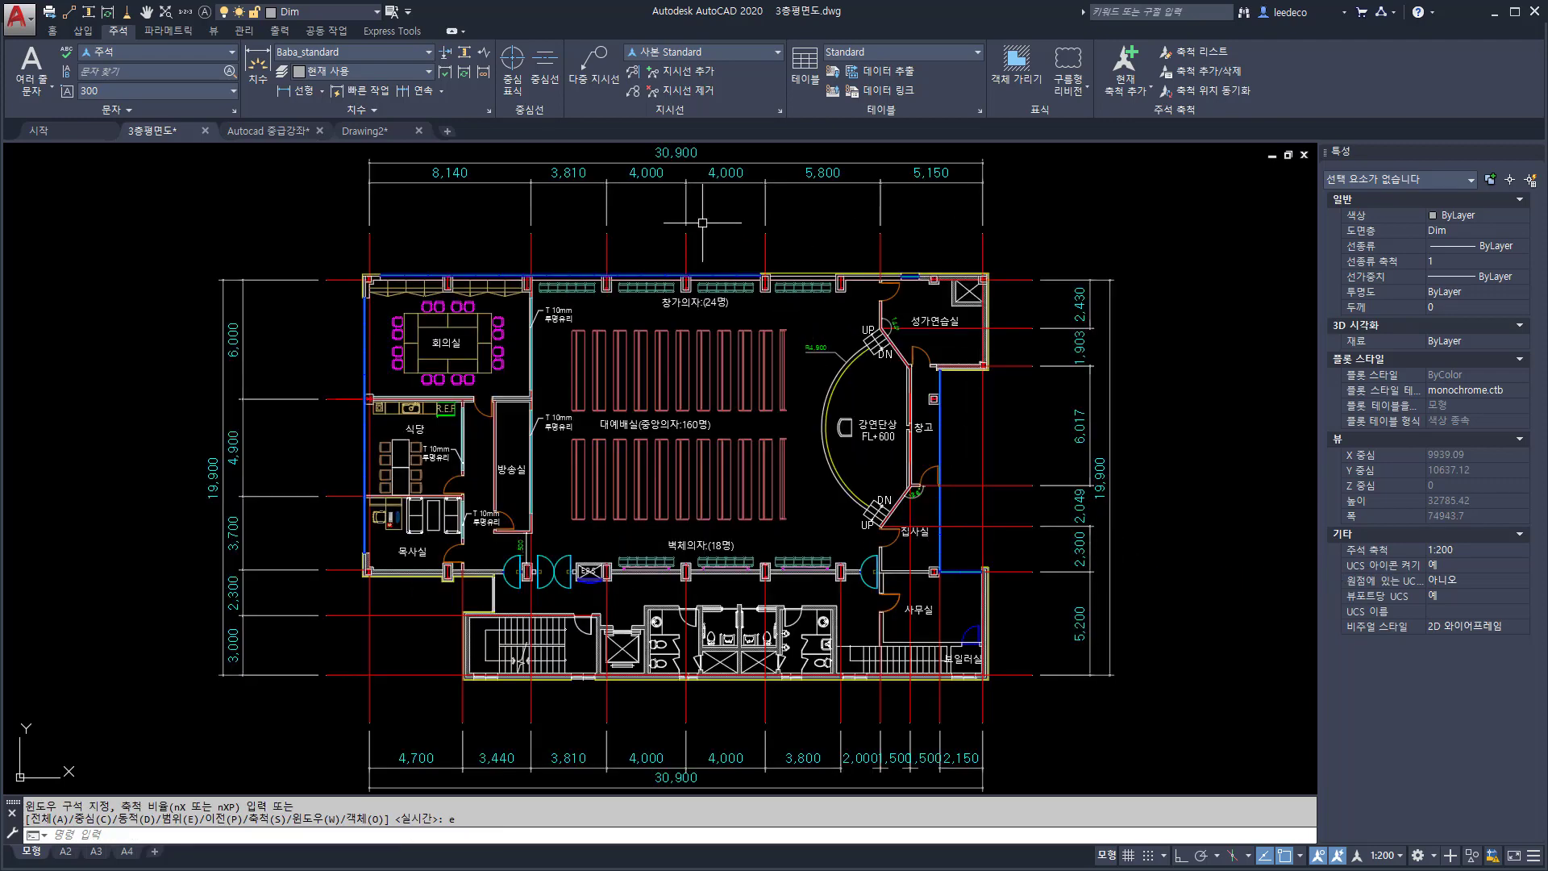